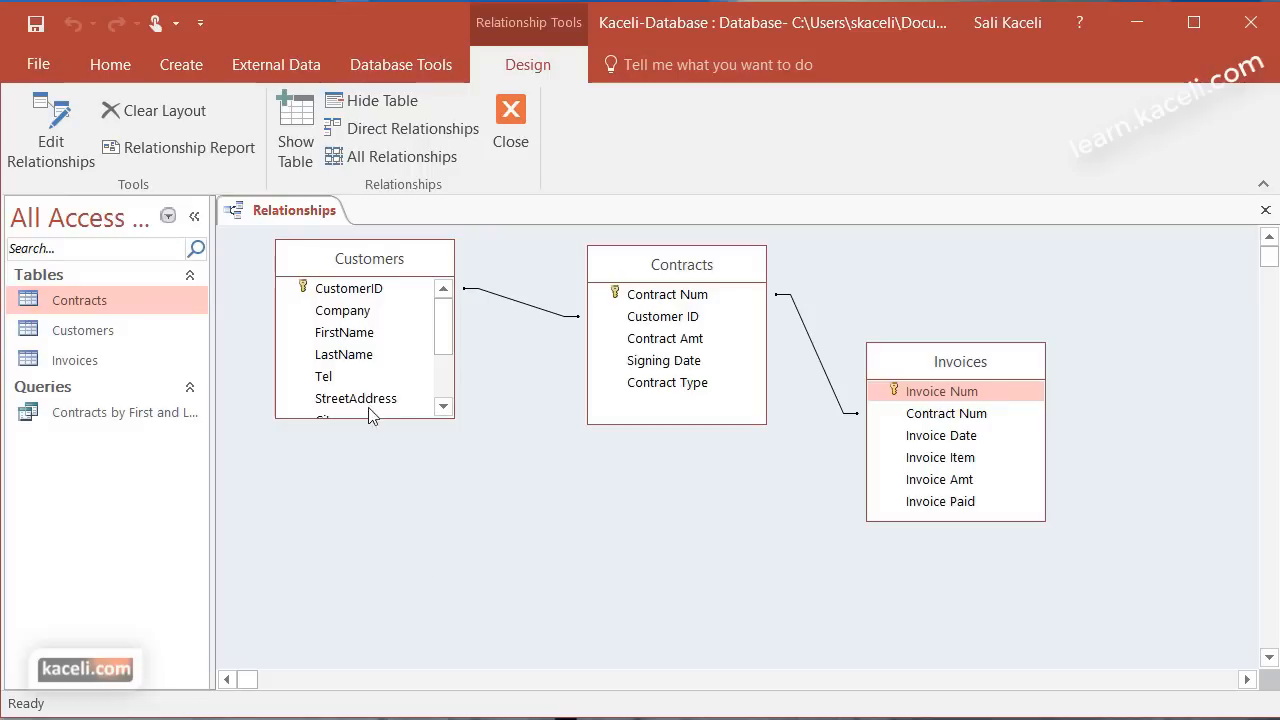
Close the relationships layout and start a Form Wizard form containing all fields of the Customers table
left_click(523, 114)
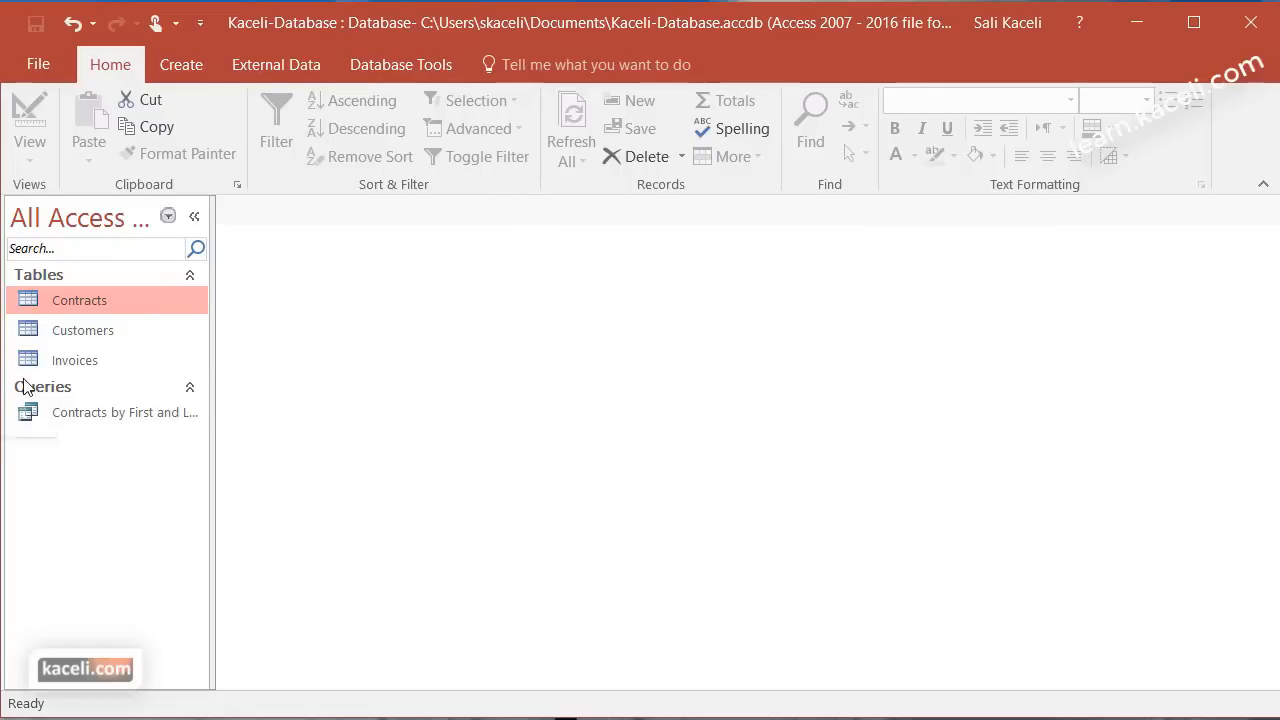
left_click(94, 328)
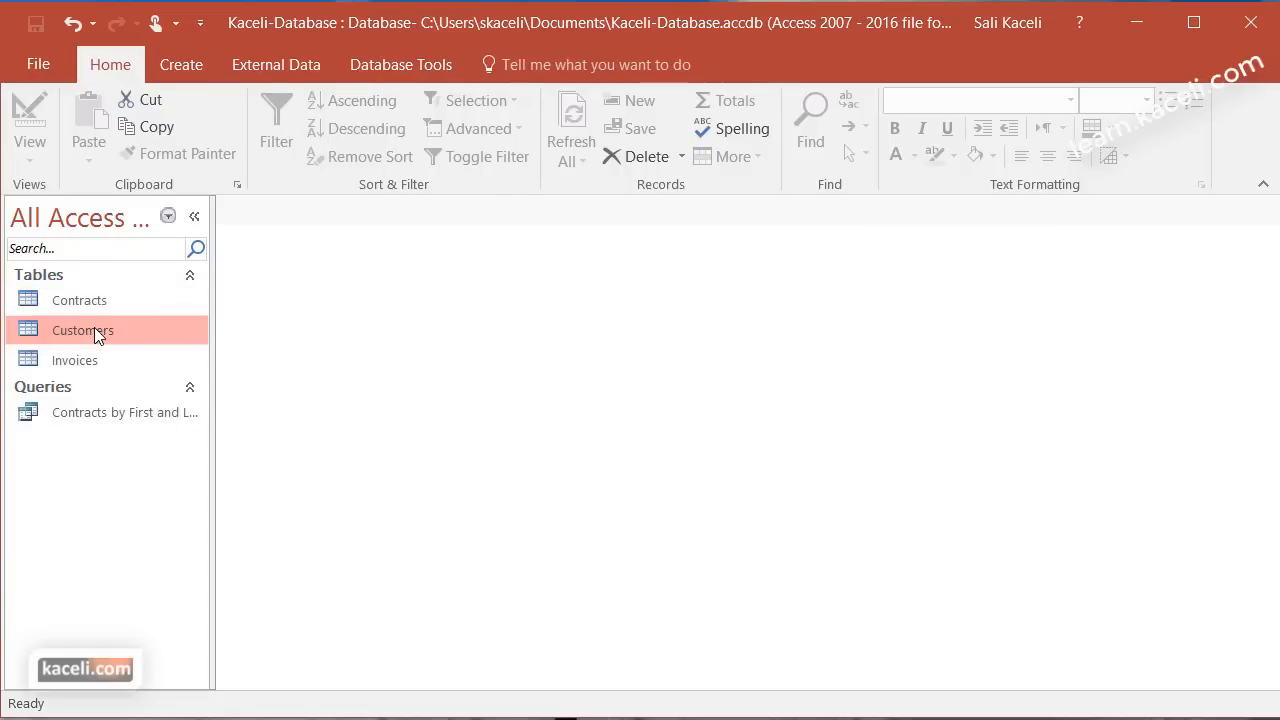
left_click(201, 66)
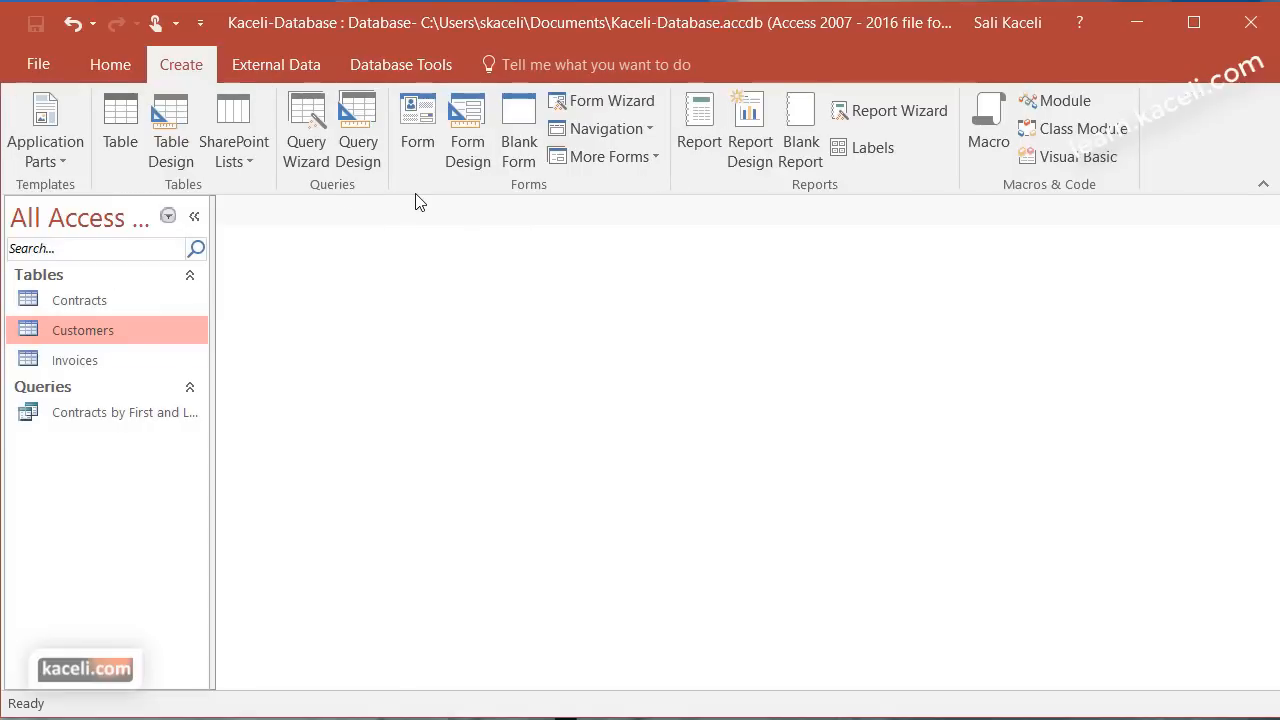
left_click(600, 101)
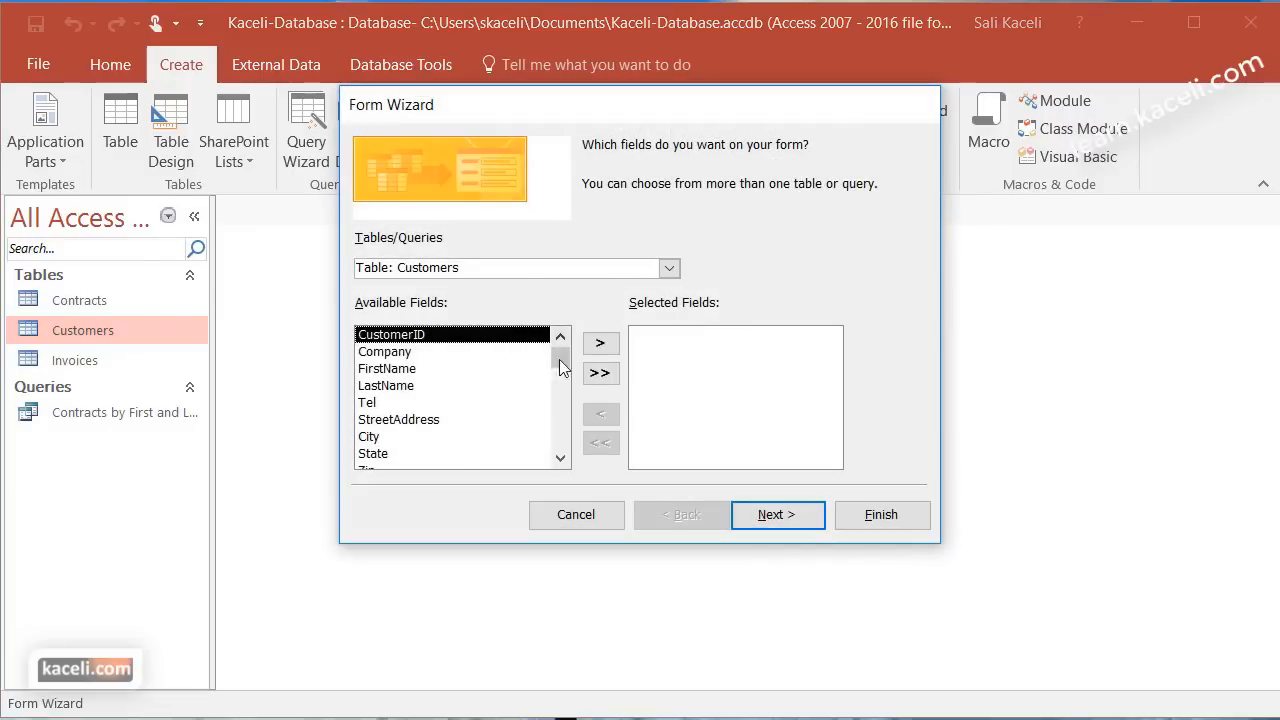
left_click(600, 373)
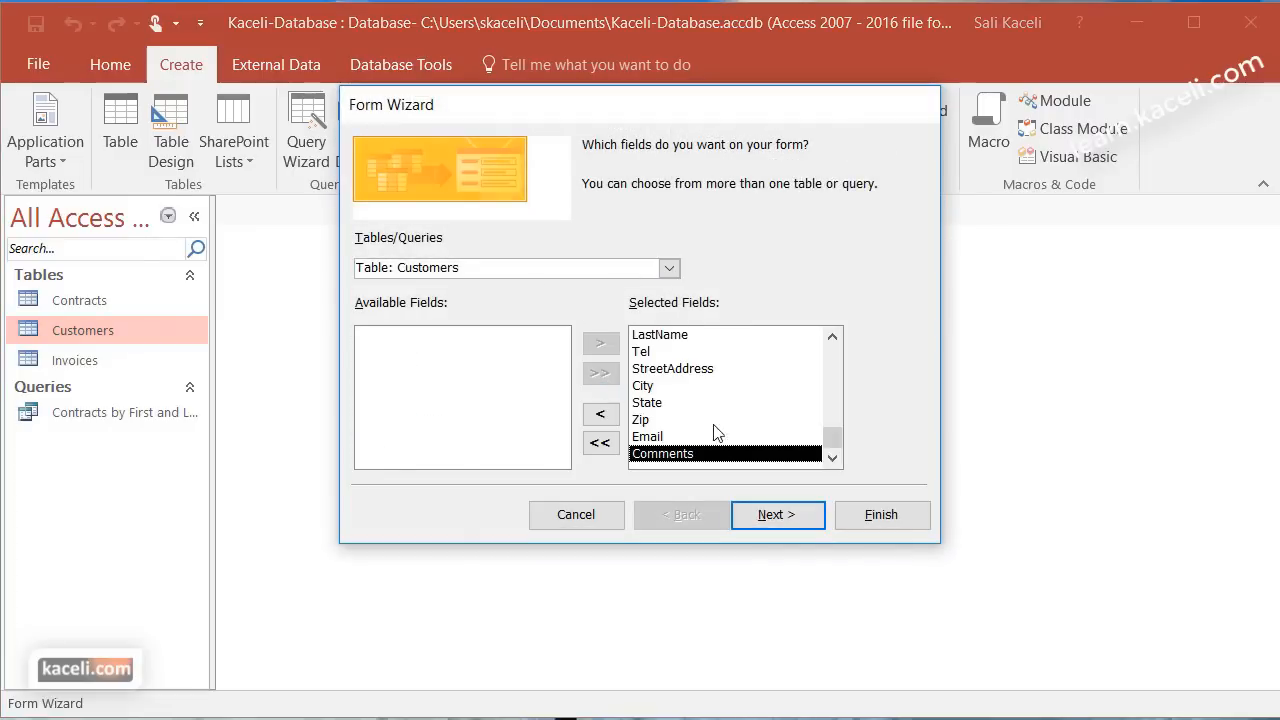
Generate the form with the Columnar layout and the title Customers, look through its fields, and close it
left_click(797, 524)
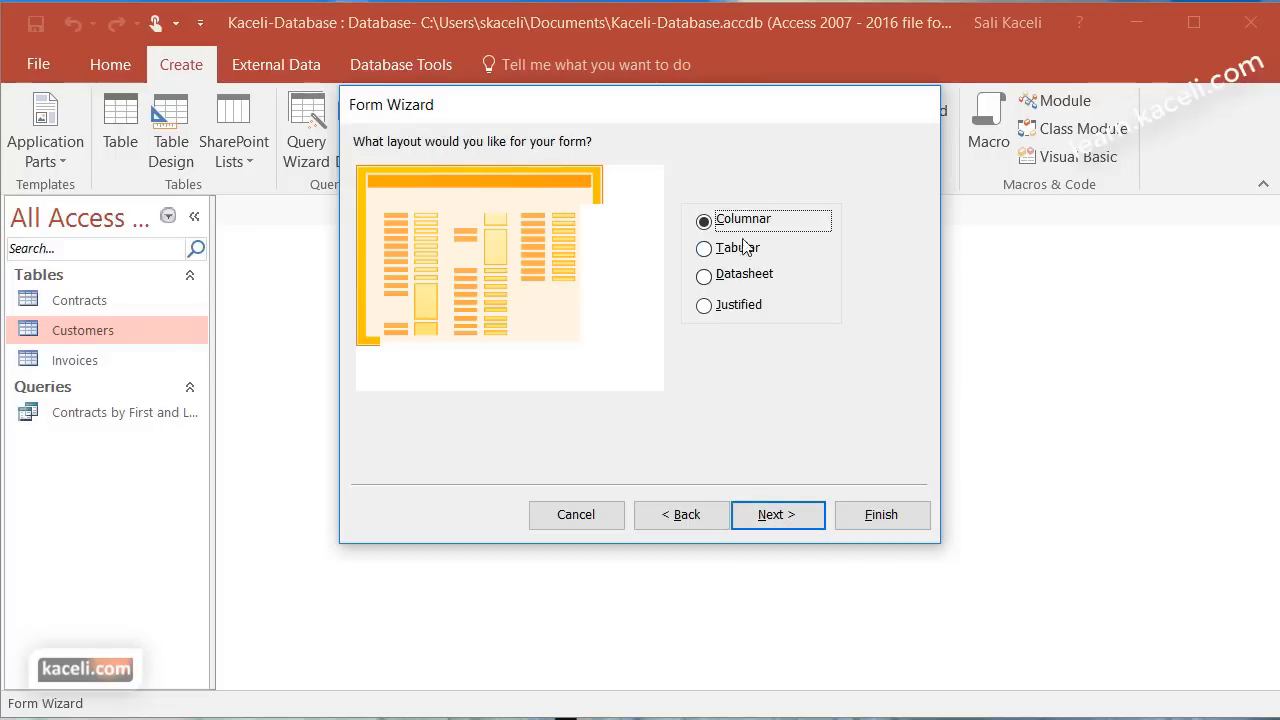
left_click(797, 526)
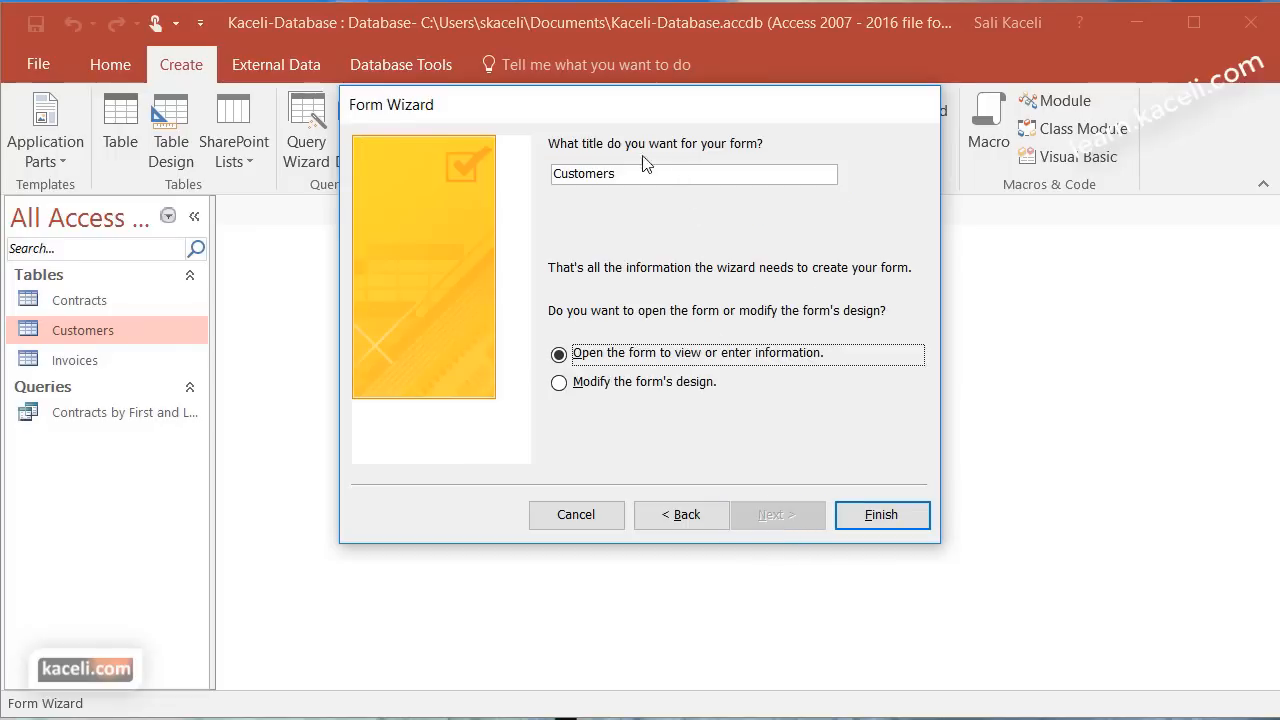
left_click(889, 527)
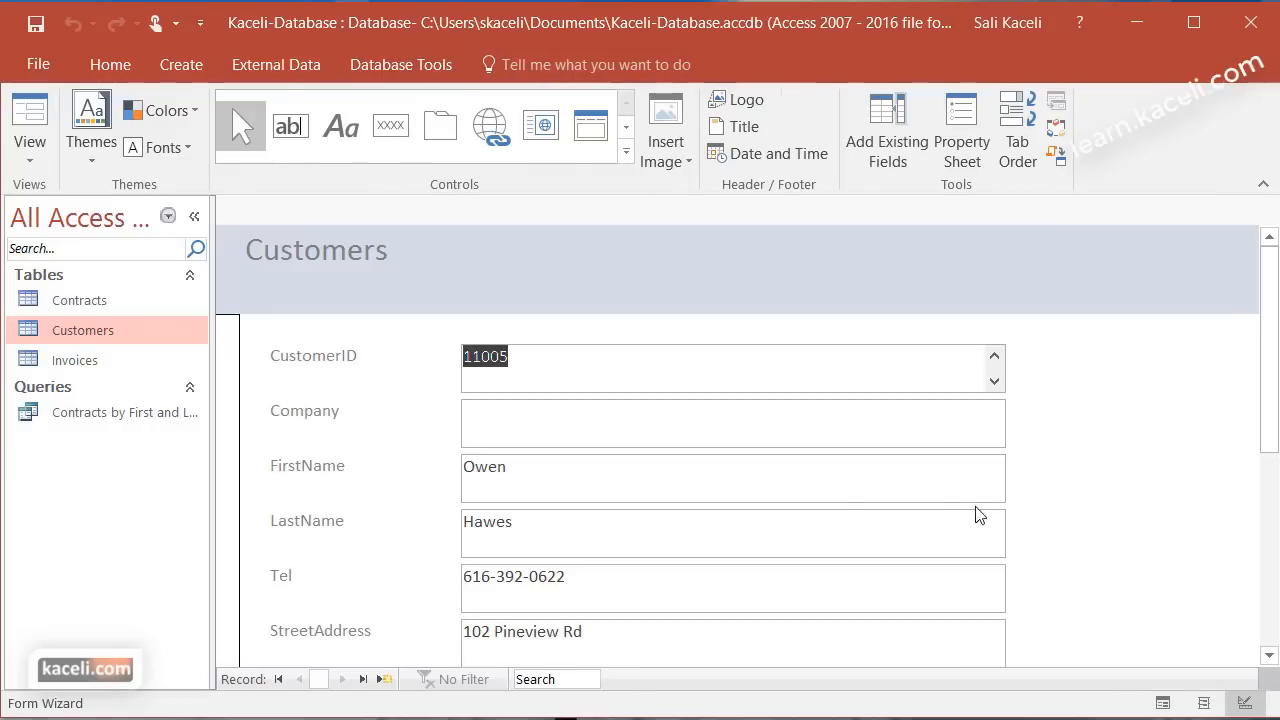
scroll(1137, 574, "down", 3)
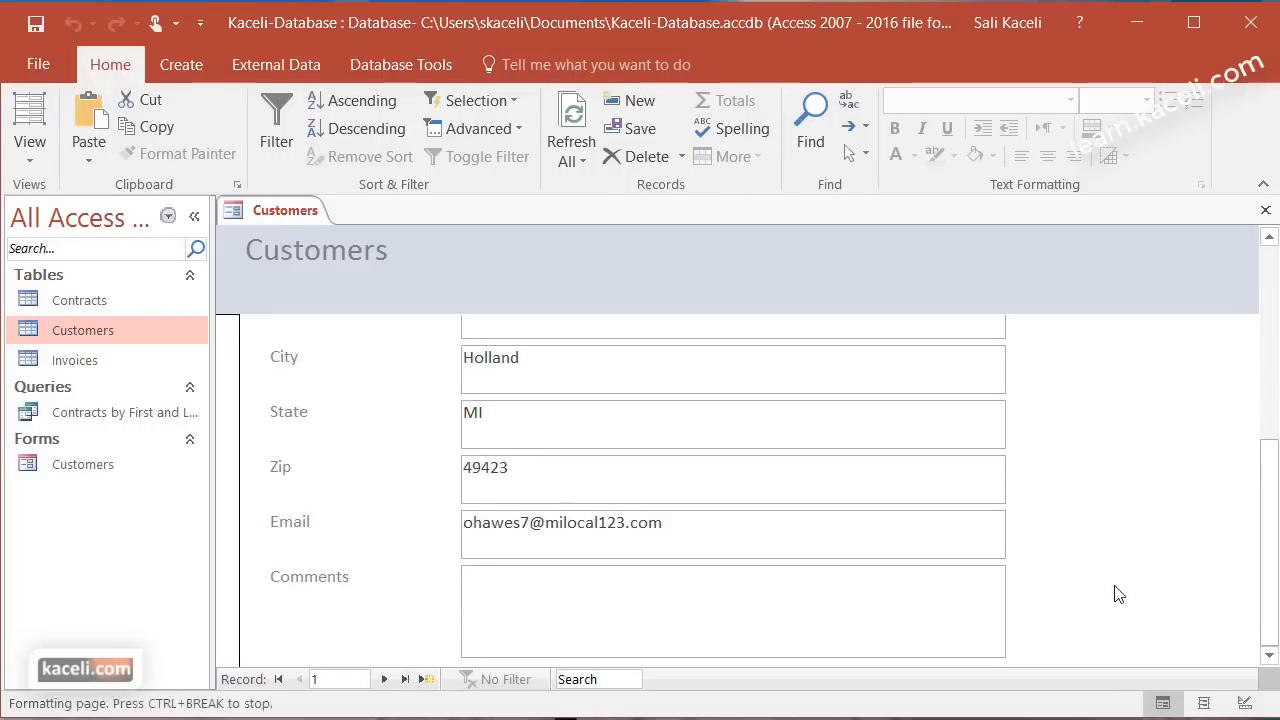
scroll(1066, 506, "up", 3)
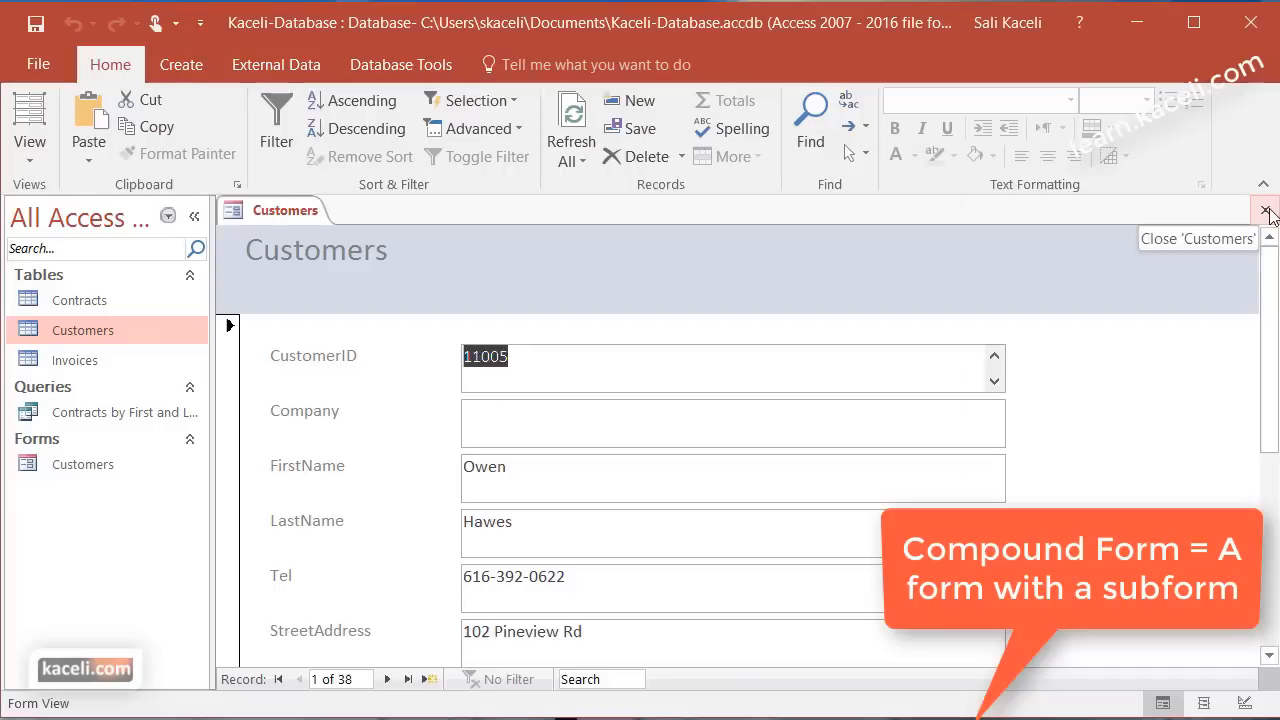
left_click(1265, 210)
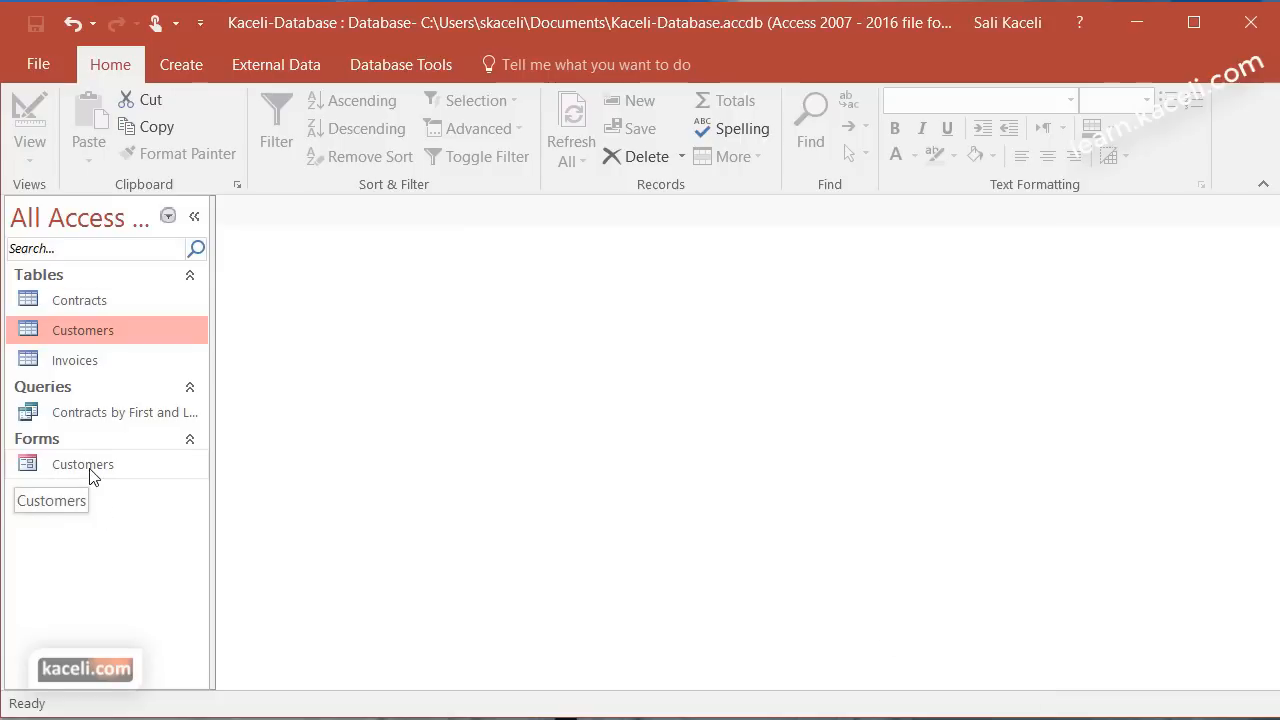
Start another Form Wizard form and include every field of the Customers table
left_click(193, 67)
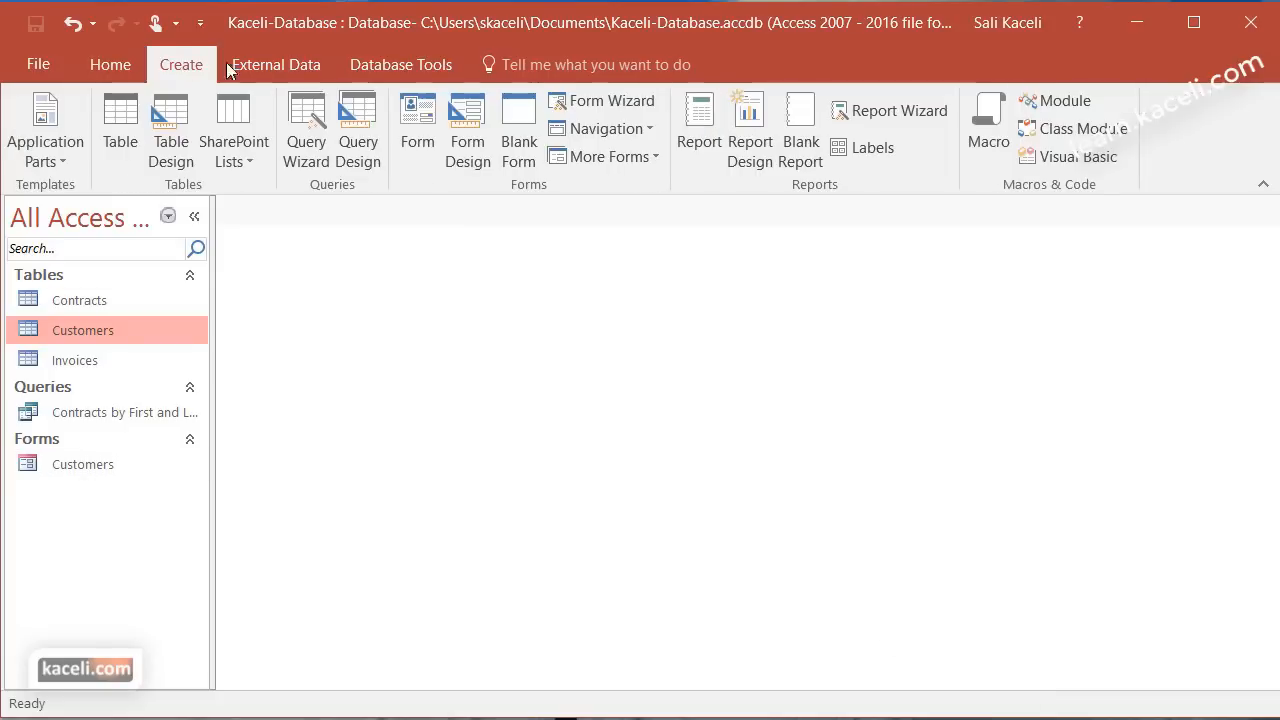
left_click(610, 102)
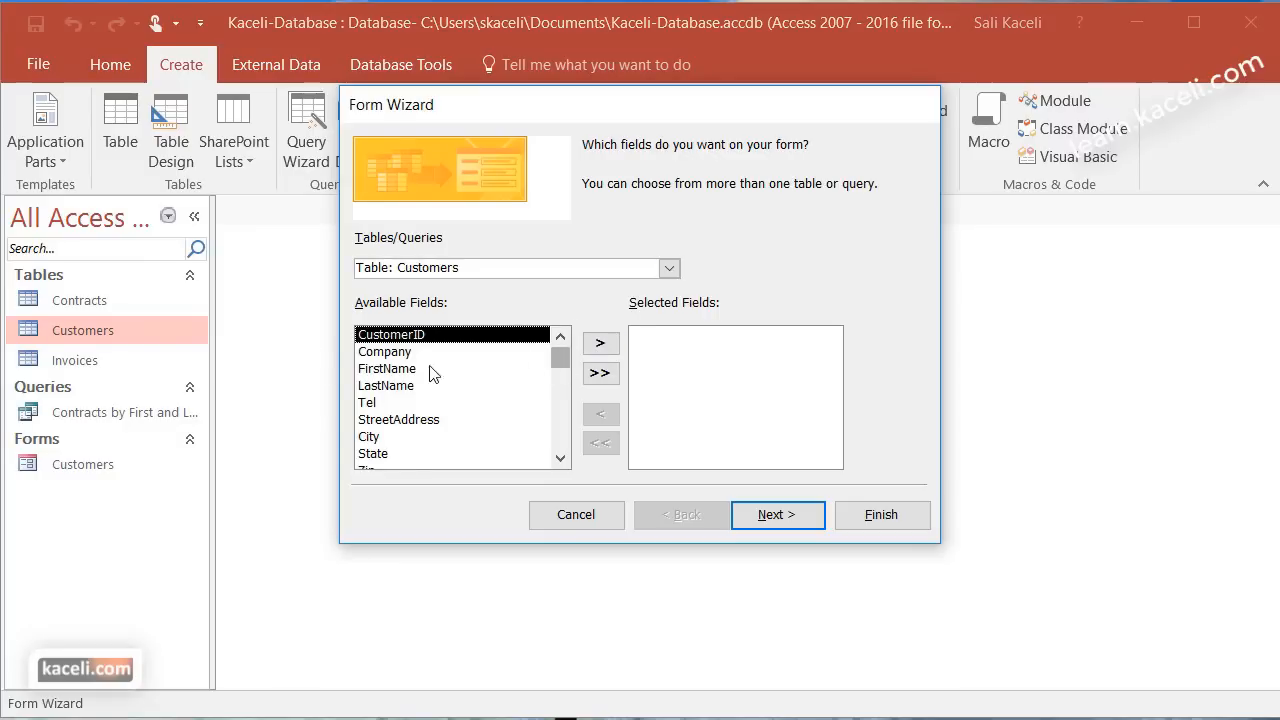
left_click(600, 343)
left_click(600, 343)
left_click(600, 372)
Add Contract Num, Contract Amt, Signing Date and Contract Type from the Contracts table to the form, leaving out Customer ID
left_click(669, 268)
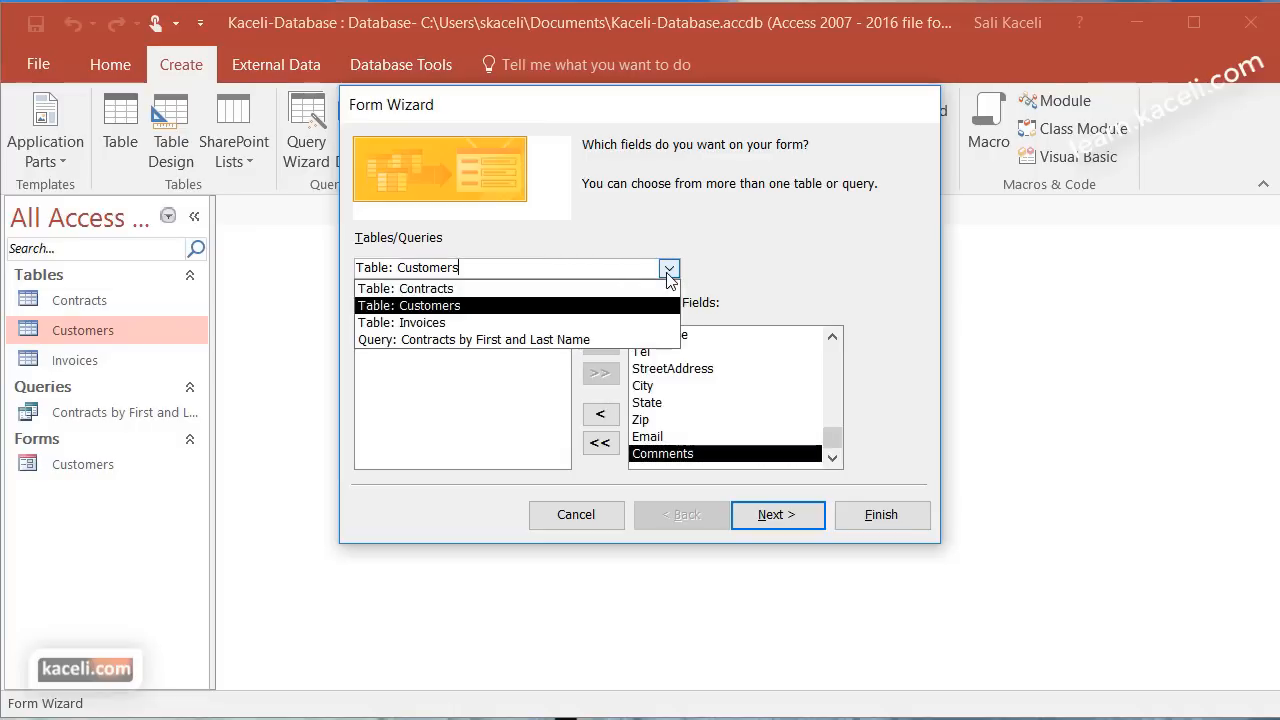
left_click(542, 292)
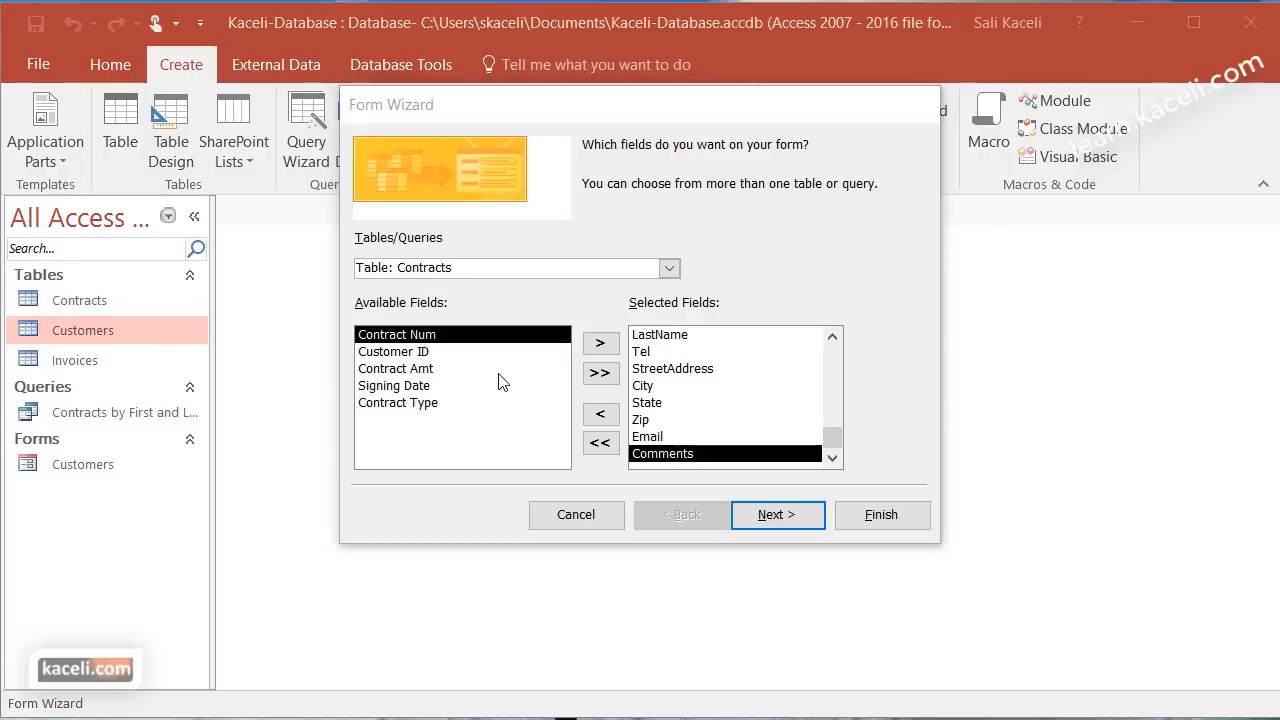
left_click(594, 350)
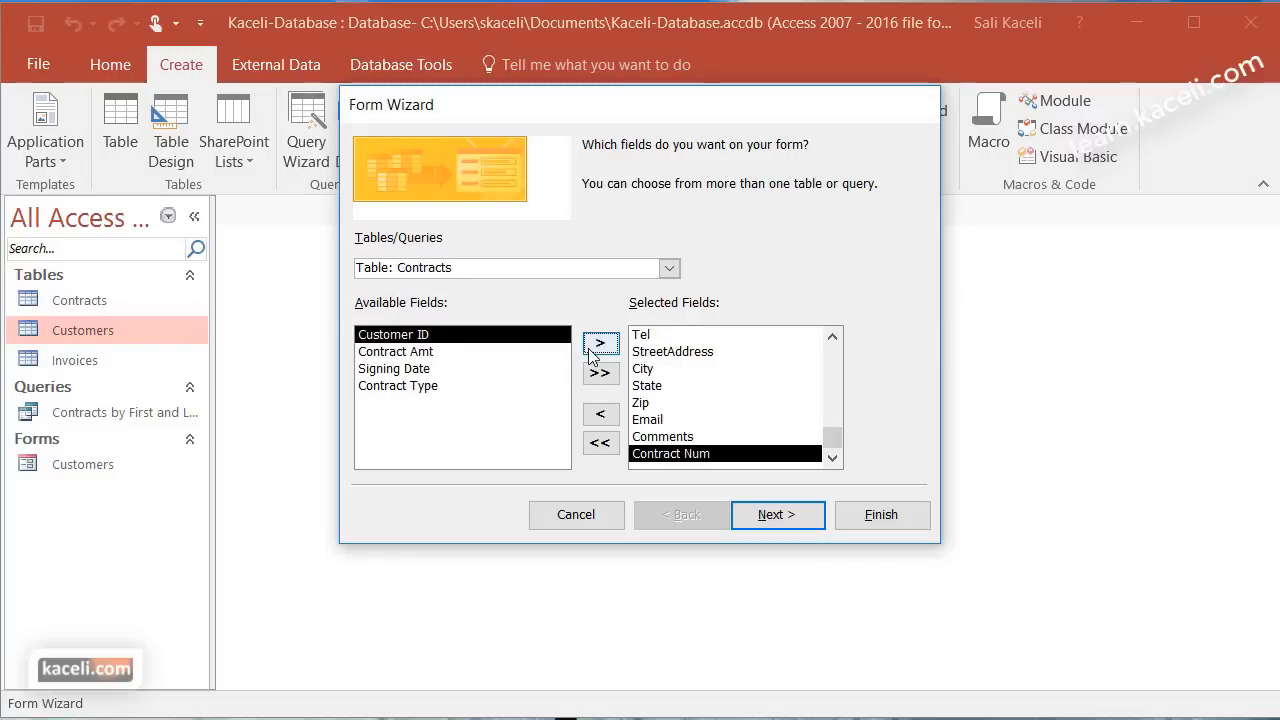
left_click(473, 353)
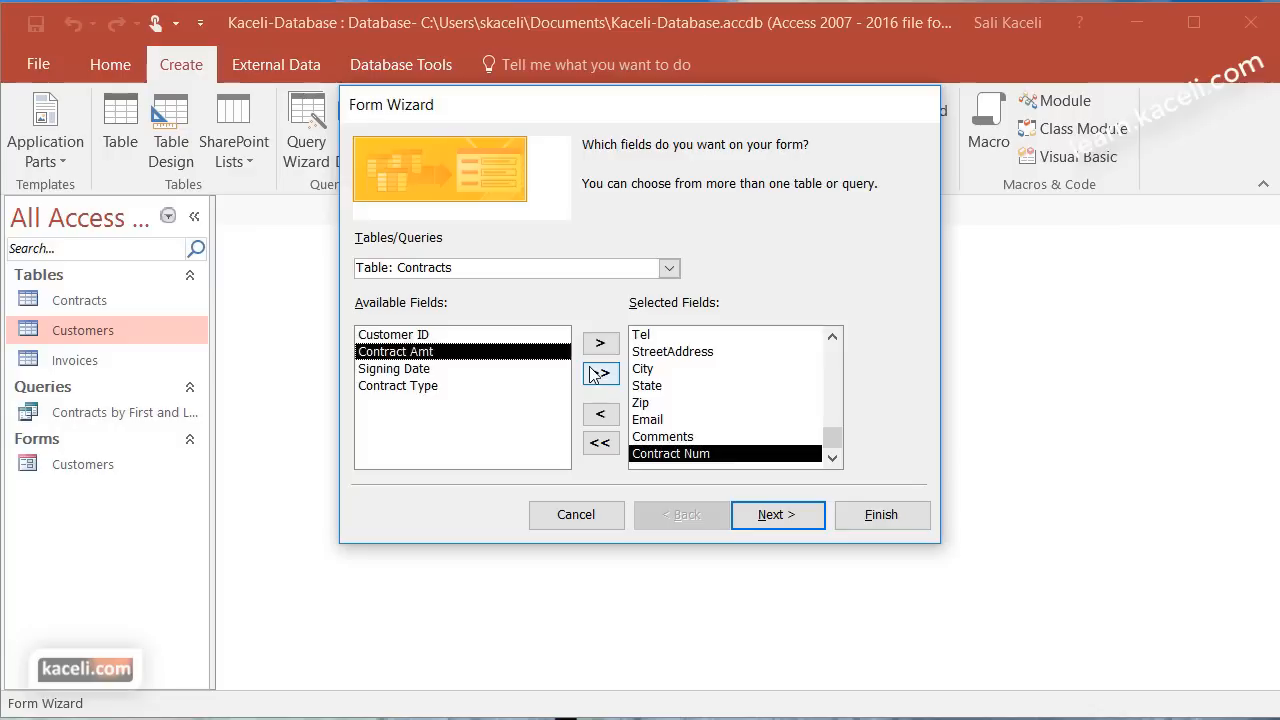
left_click(604, 343)
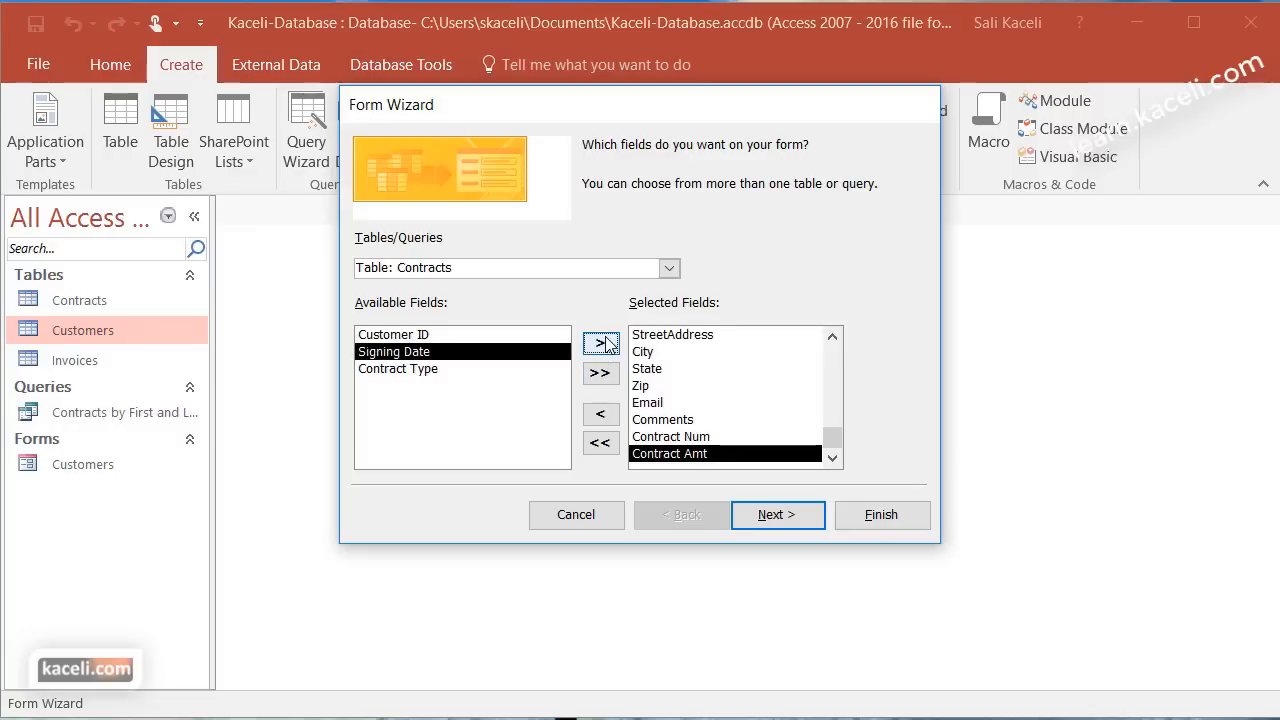
left_click(607, 345)
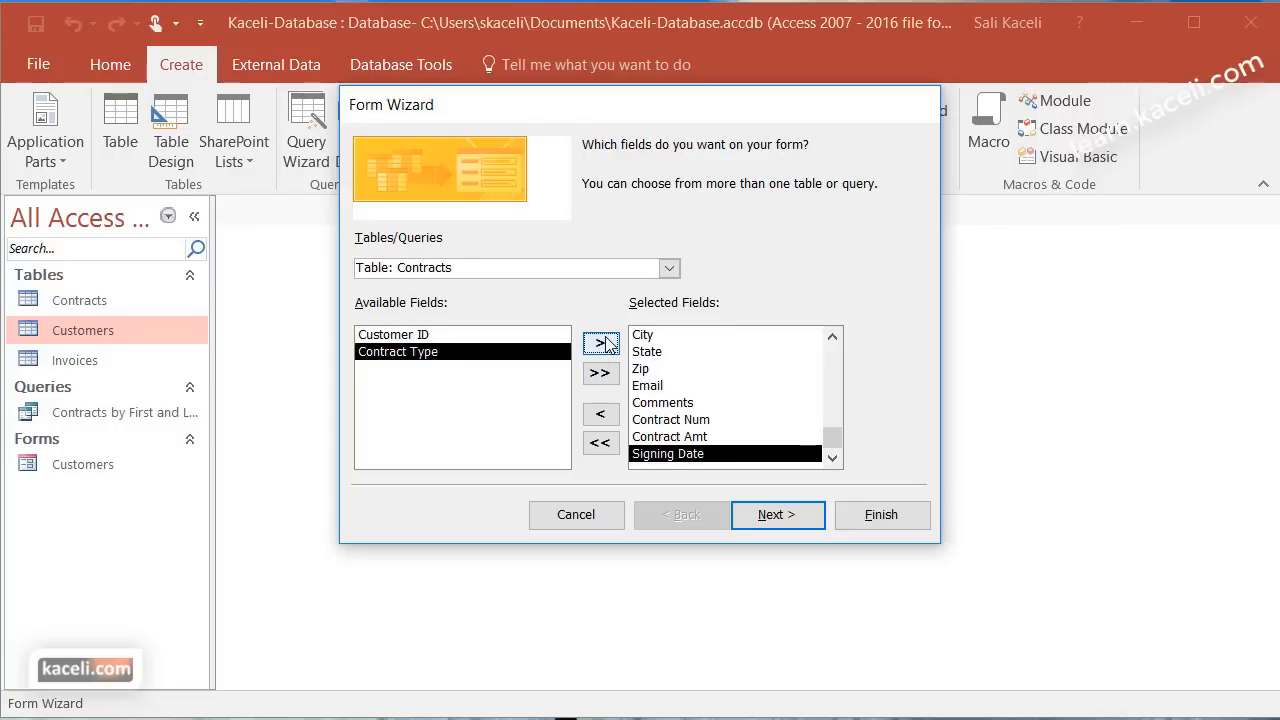
left_click(604, 344)
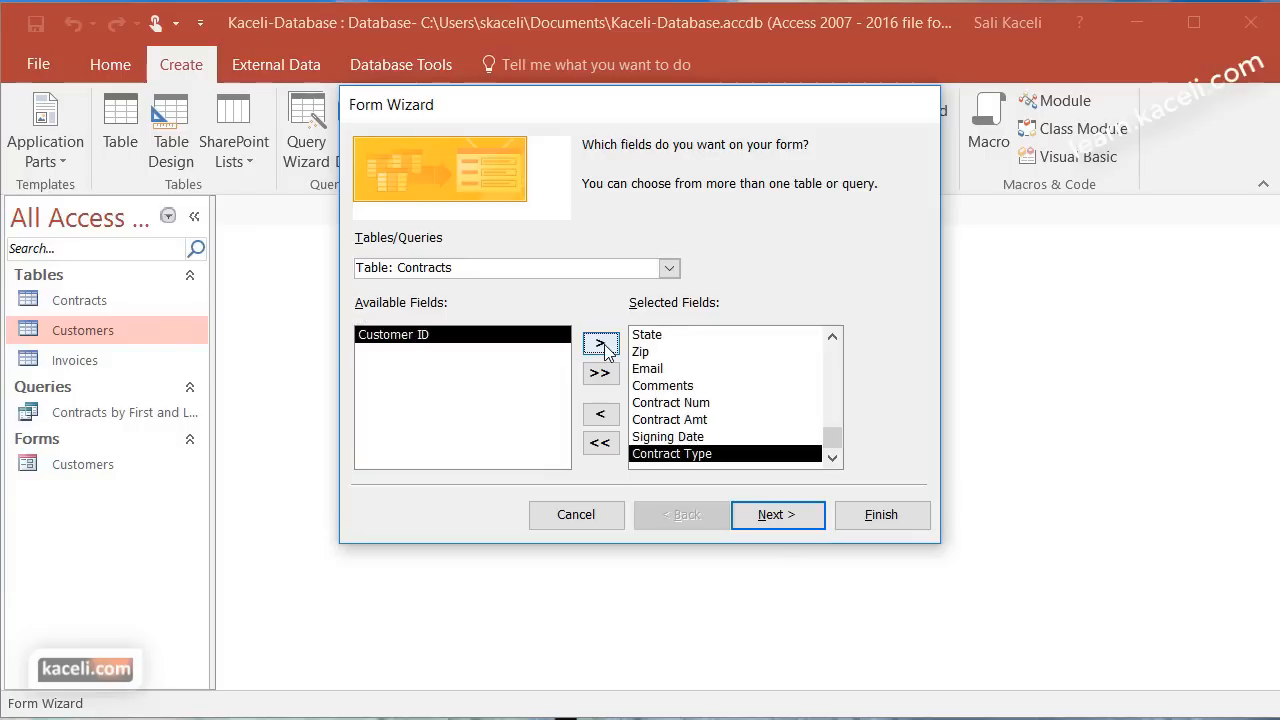
Set the data to be viewed by Customers as a form with subform, using the Datasheet subform layout
left_click(780, 515)
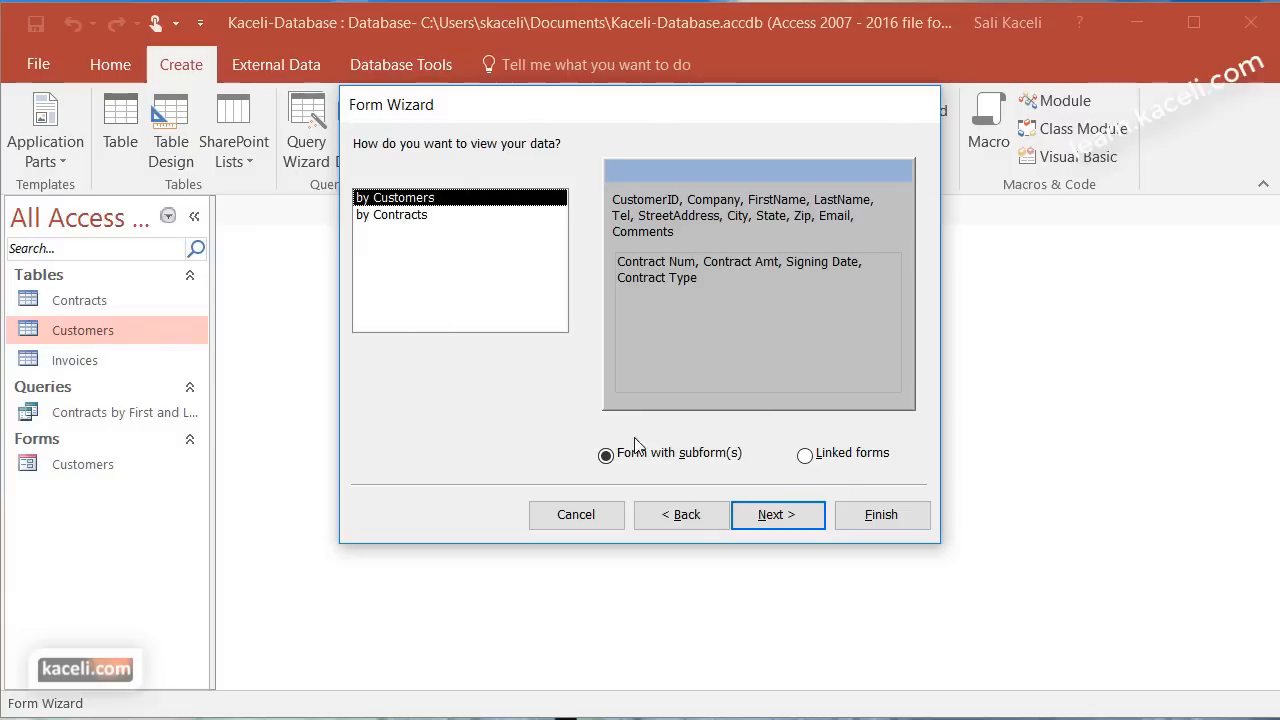
left_click(794, 518)
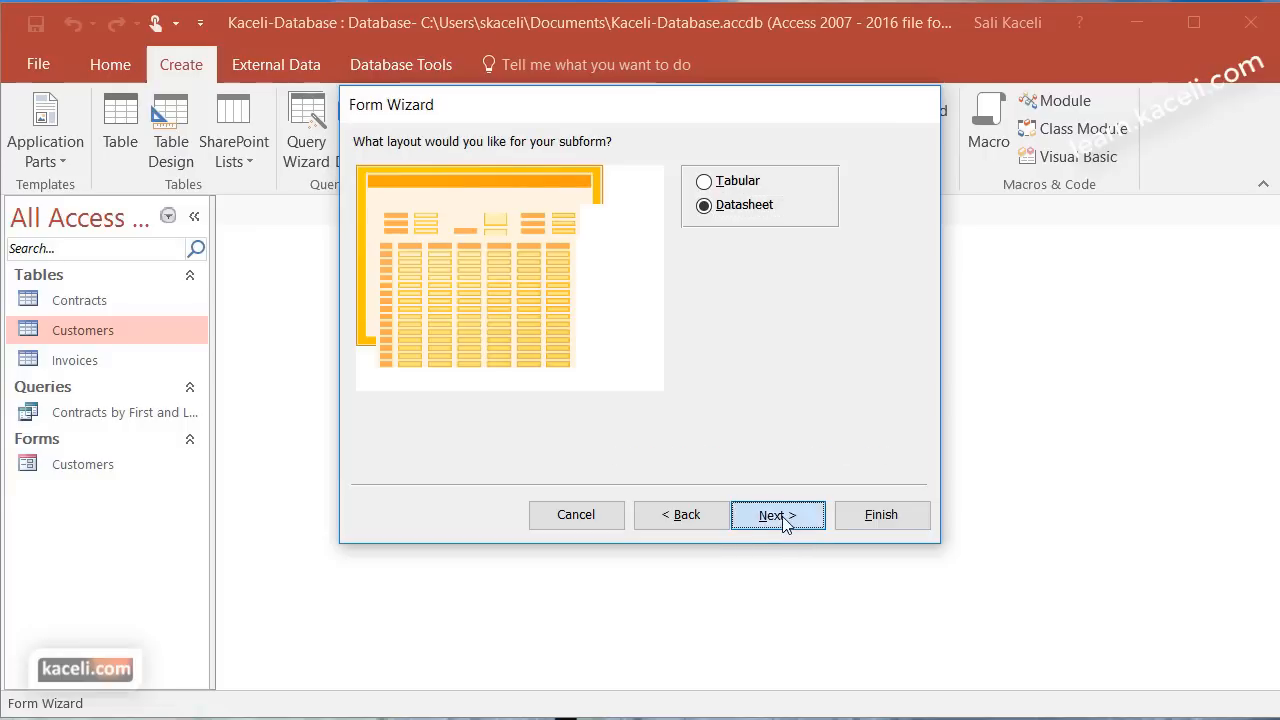
left_click(783, 520)
Title the main form "Contracts by Customer", keep the subform title "Contracts Subform", and finish the wizard with the form opened for viewing
left_click(718, 176)
key("BackSpace")
key("BackSpace")
key("BackSpace")
key("BackSpace")
key("BackSpace")
key("BackSpace")
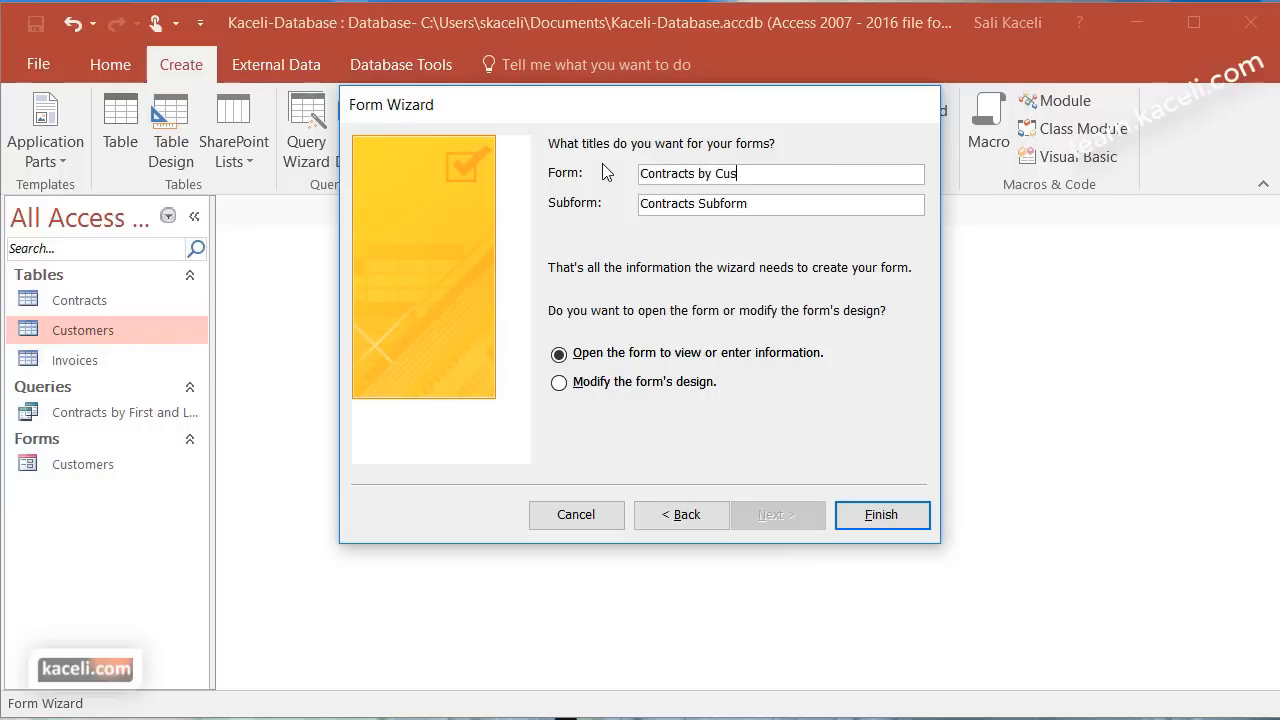
left_click(870, 517)
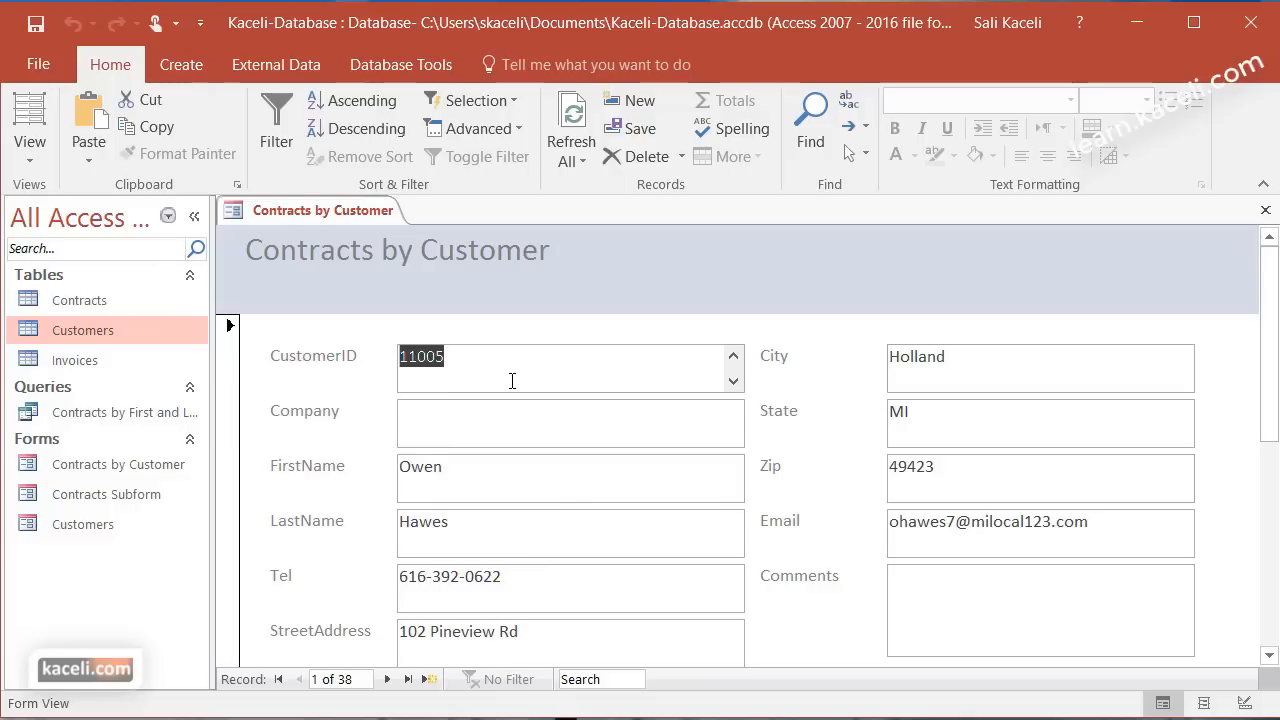
Add a contract for the first customer in the subform: contract number, amount 7000, signing date 11/22/2016 and contract type "New Roof"
scroll(502, 383, "down", 1)
scroll(502, 383, "down", 1)
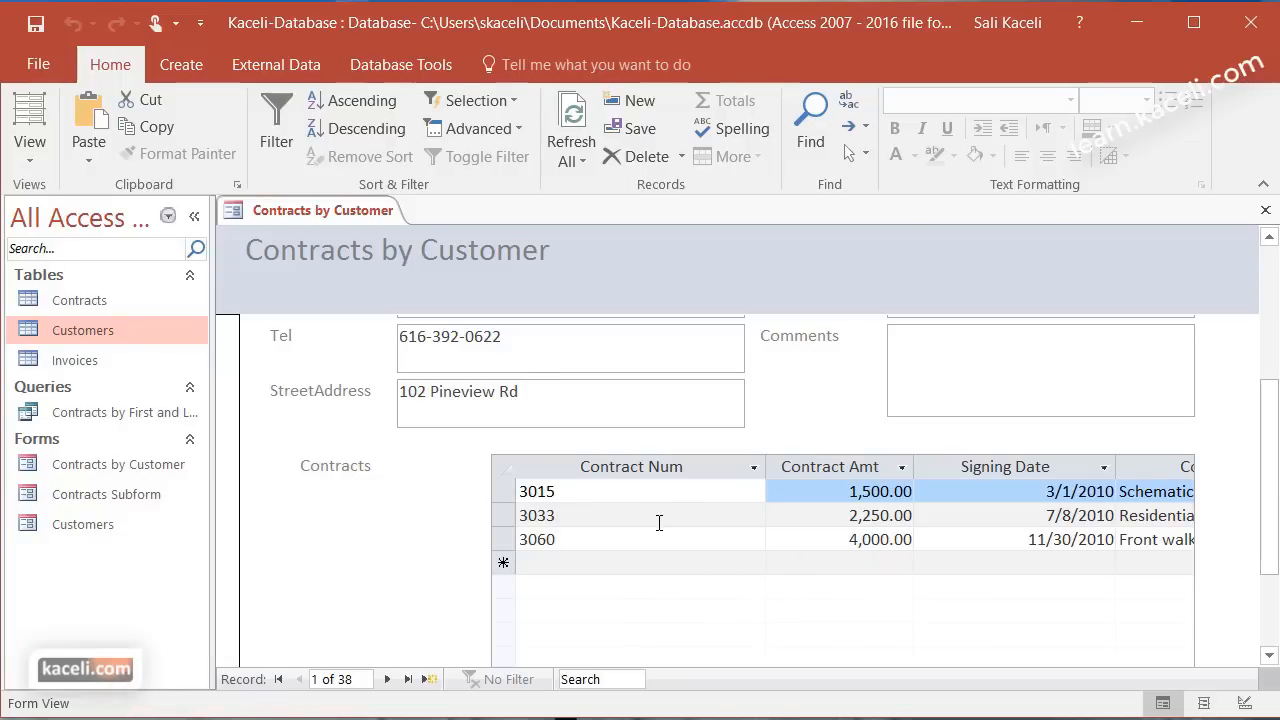
left_click(586, 564)
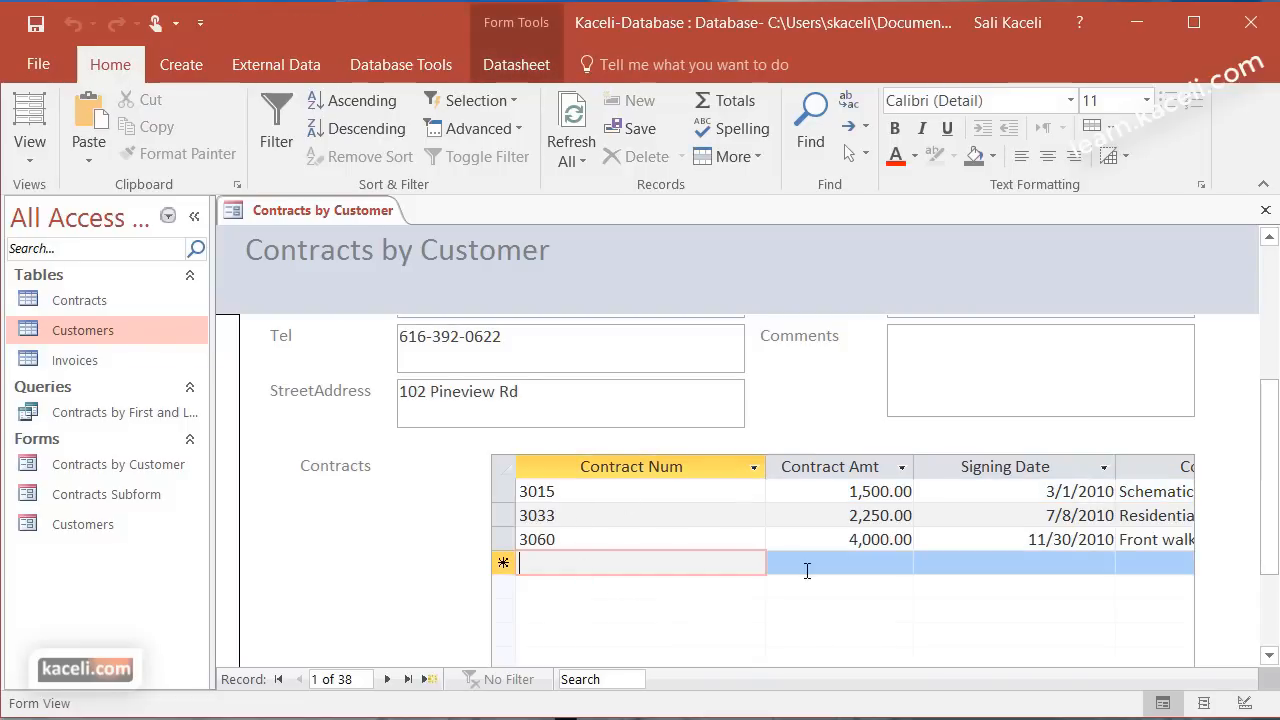
type("7777")
key("Tab")
type("7000")
key("Tab")
key("ctrl+semicolon")
left_click(1166, 565)
type("New Roof")
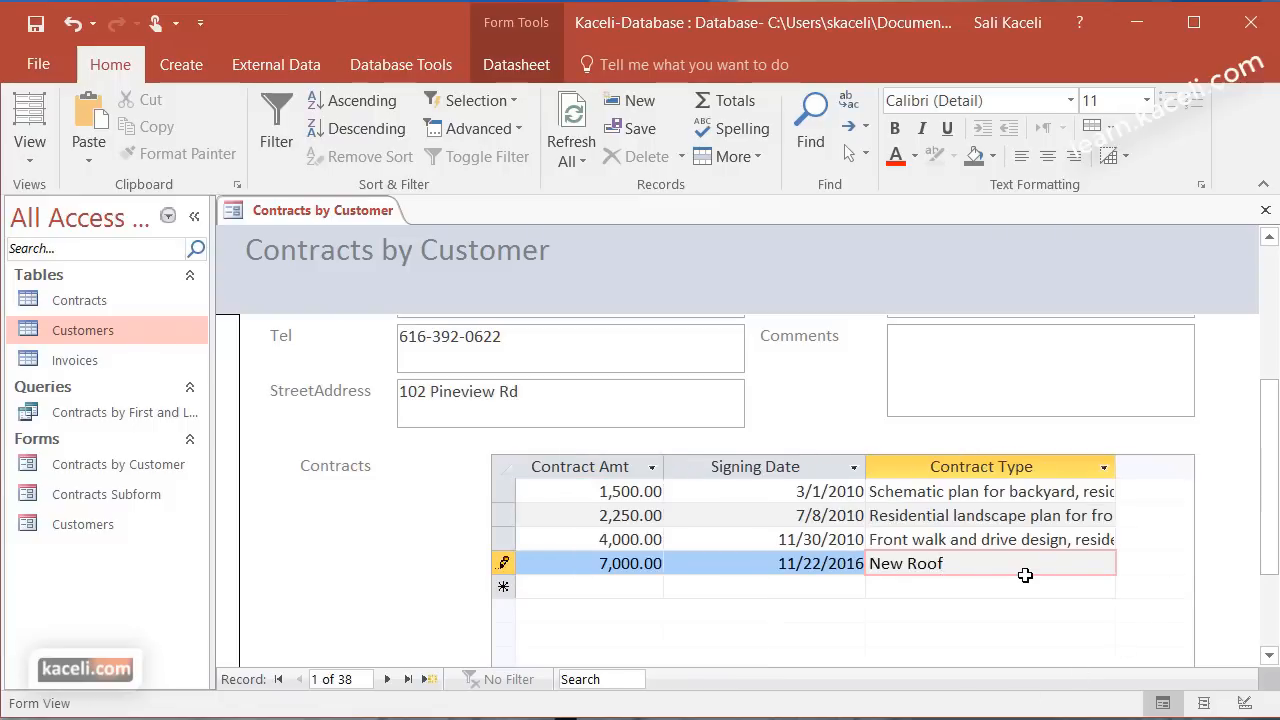
key("Escape")
type("New Roof")
key("Tab")
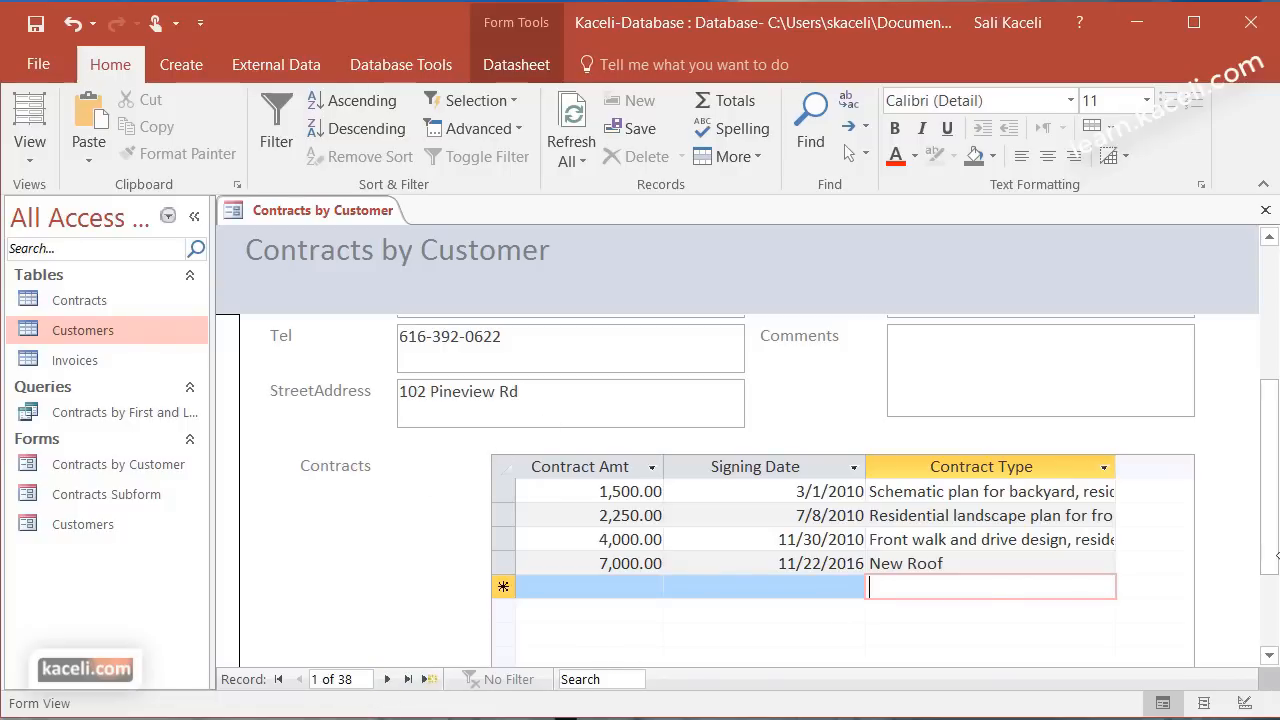
Review the customer details and contracts in the form, moving forward through the customer records
left_click_drag(1270, 562, 1261, 665)
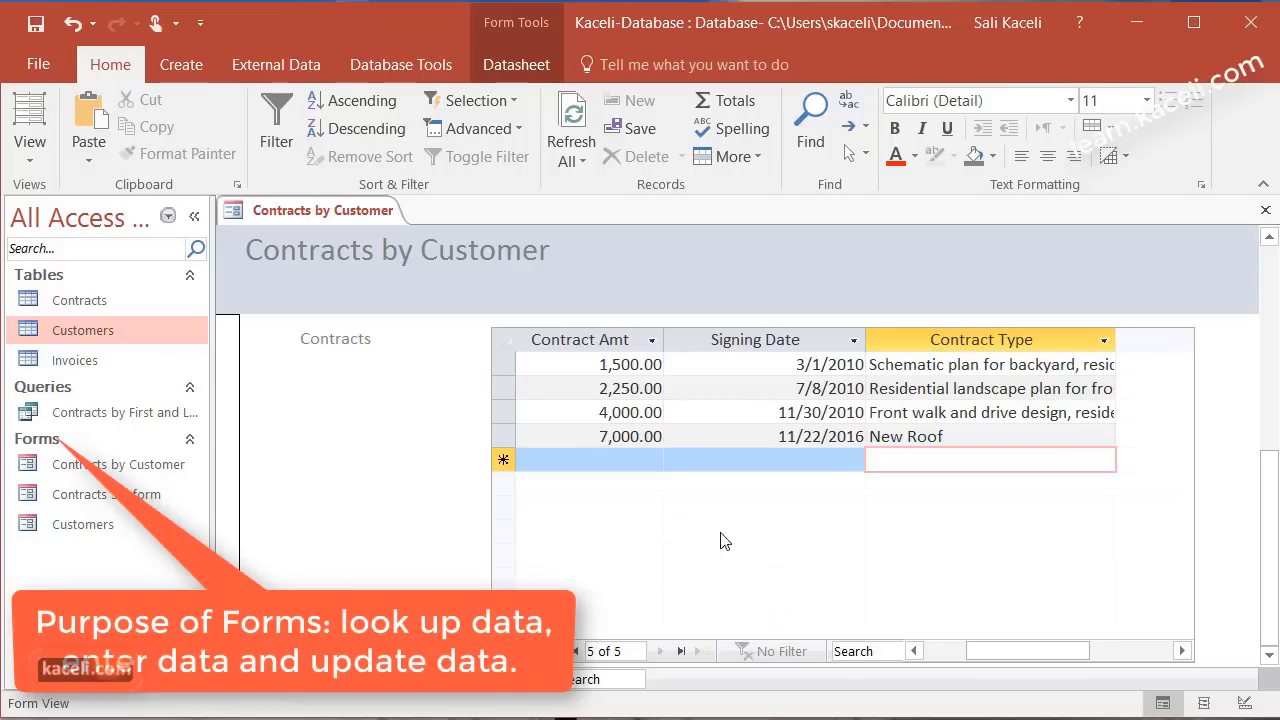
left_click_drag(1276, 492, 1274, 285)
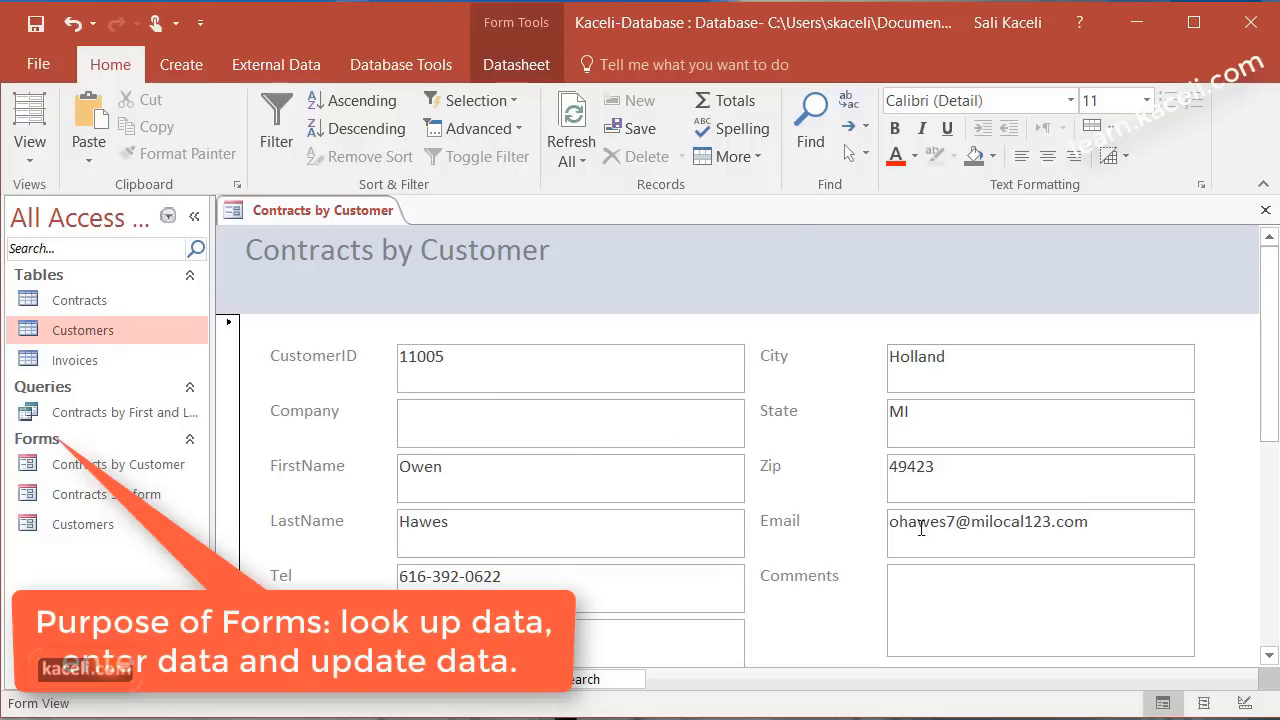
left_click_drag(1268, 405, 1272, 570)
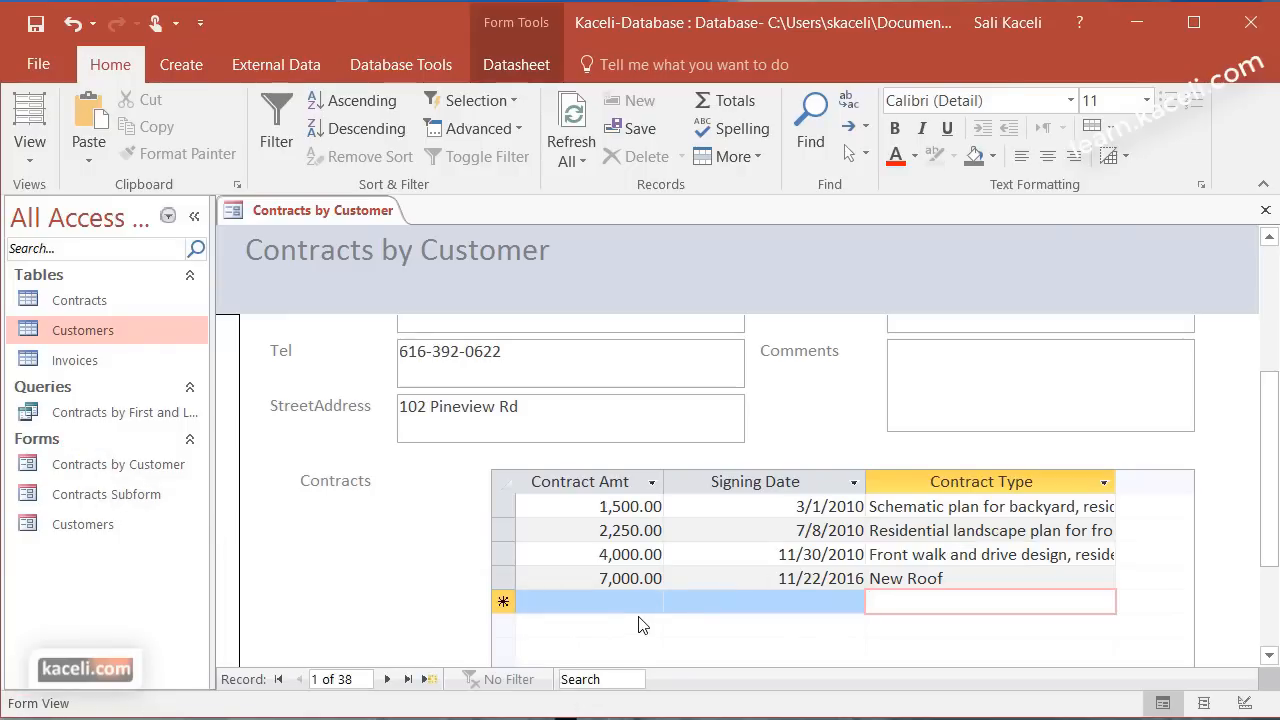
left_click(389, 684)
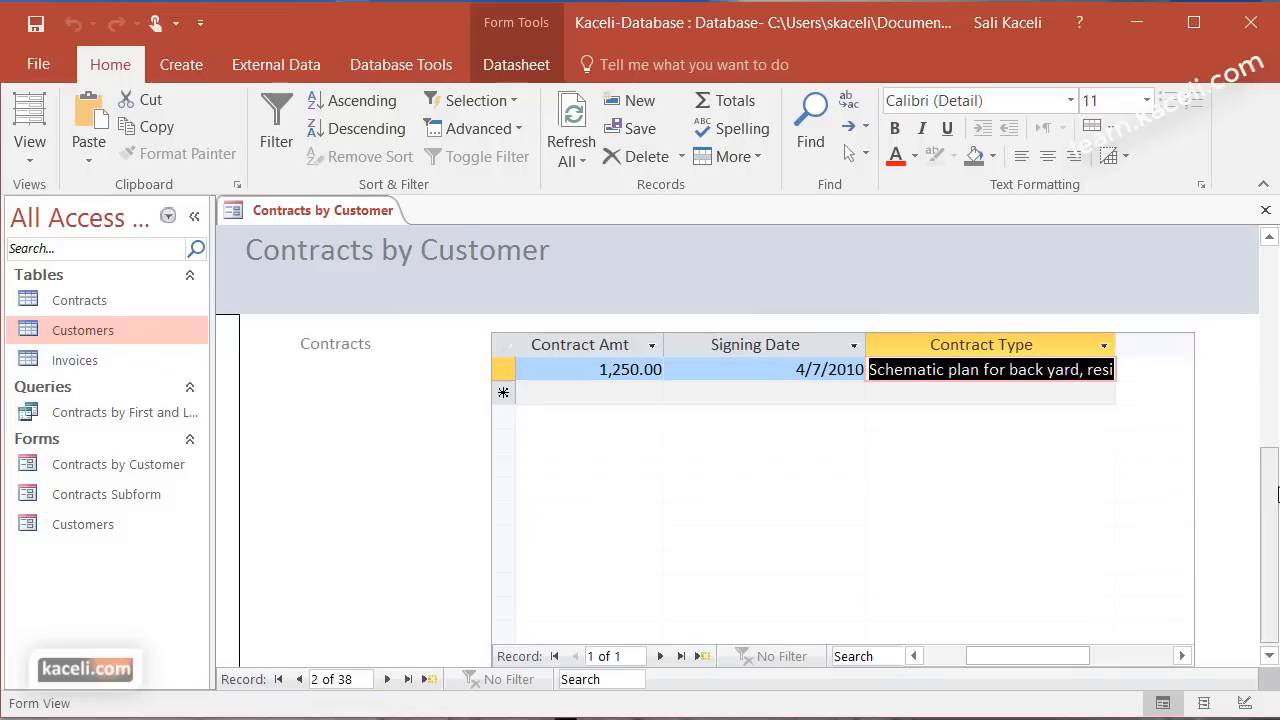
left_click_drag(1276, 495, 1276, 268)
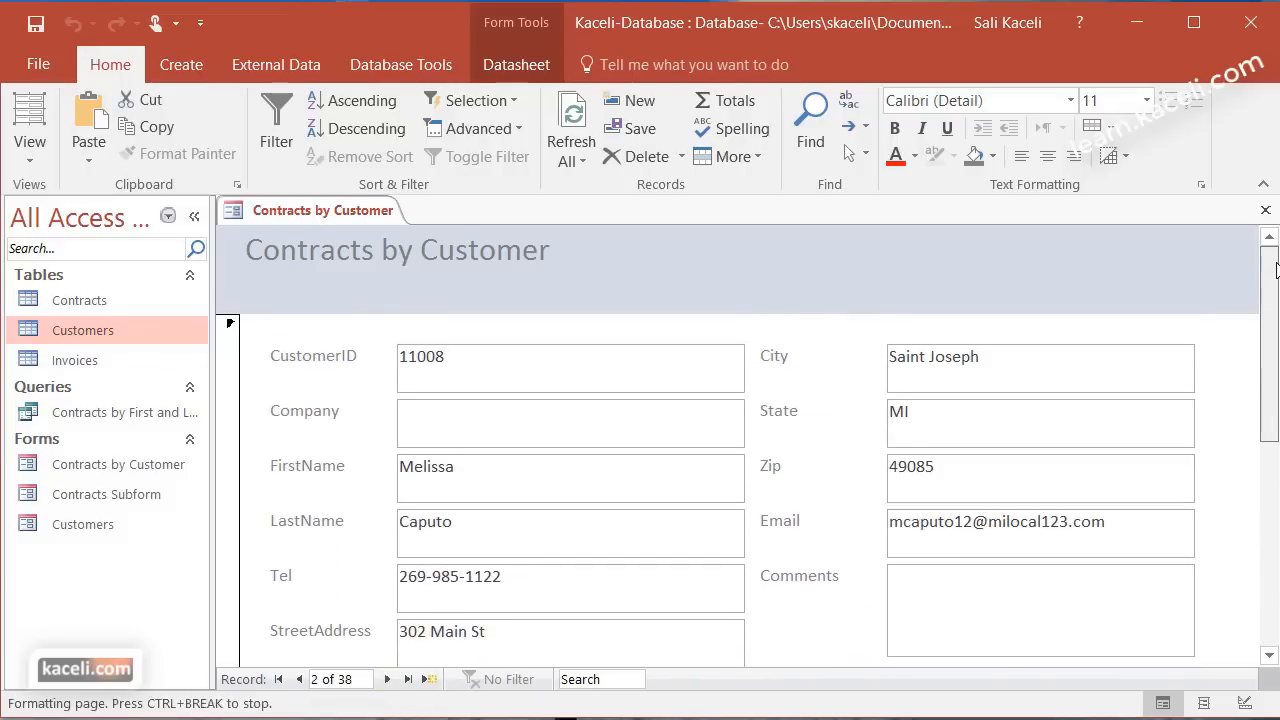
left_click(463, 374)
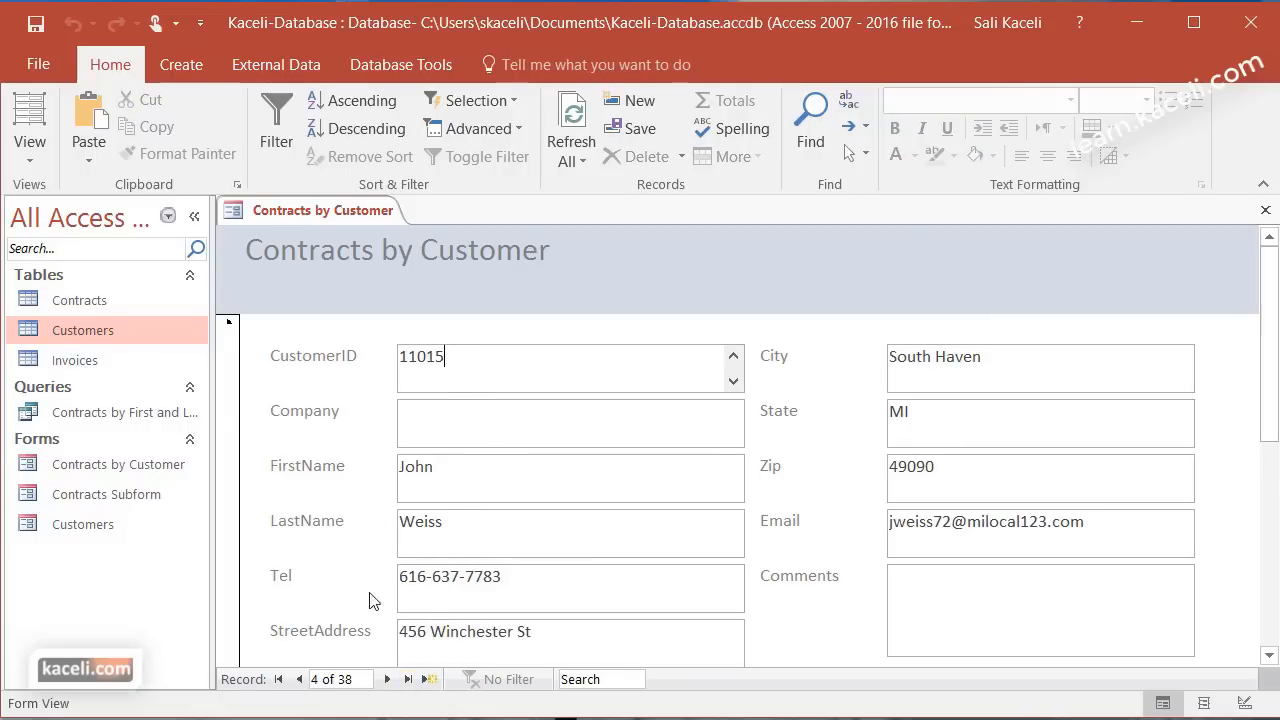
left_click(387, 679)
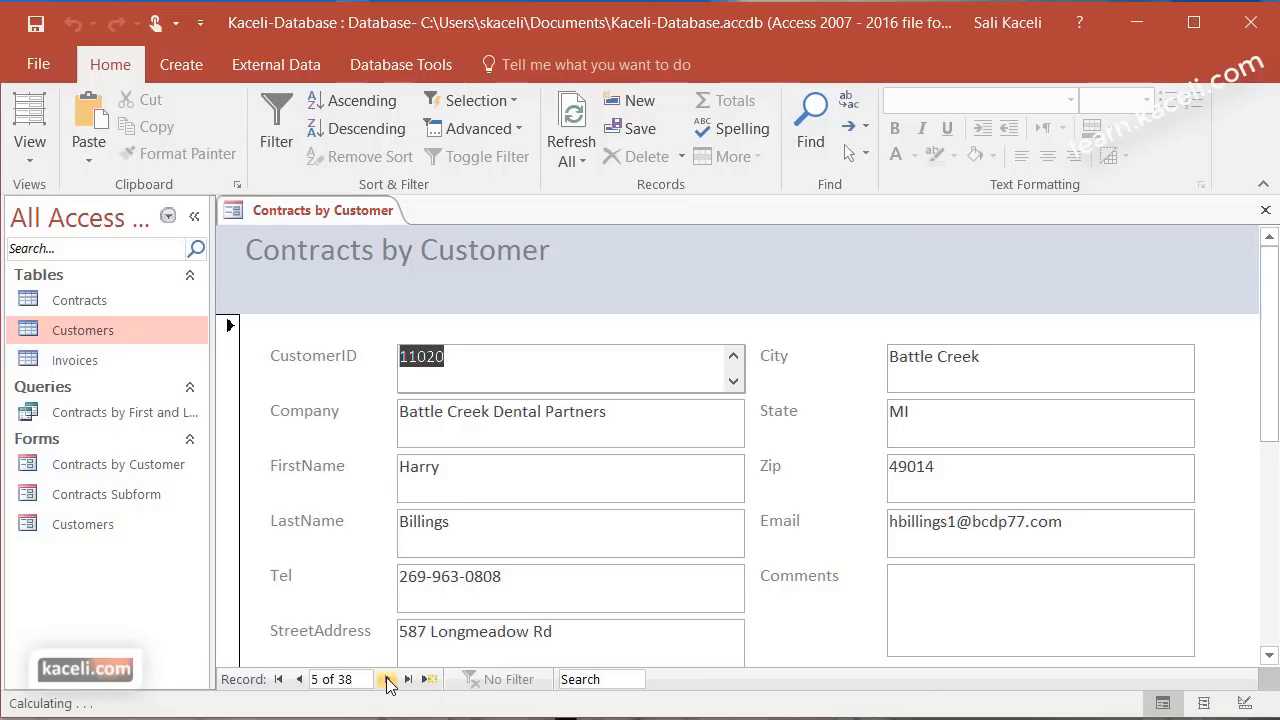
Go forward to the eighth customer record and review its customer details and the contracts in its subform
left_click(387, 679)
left_click(387, 679)
left_click(387, 679)
left_click_drag(1272, 430, 1265, 648)
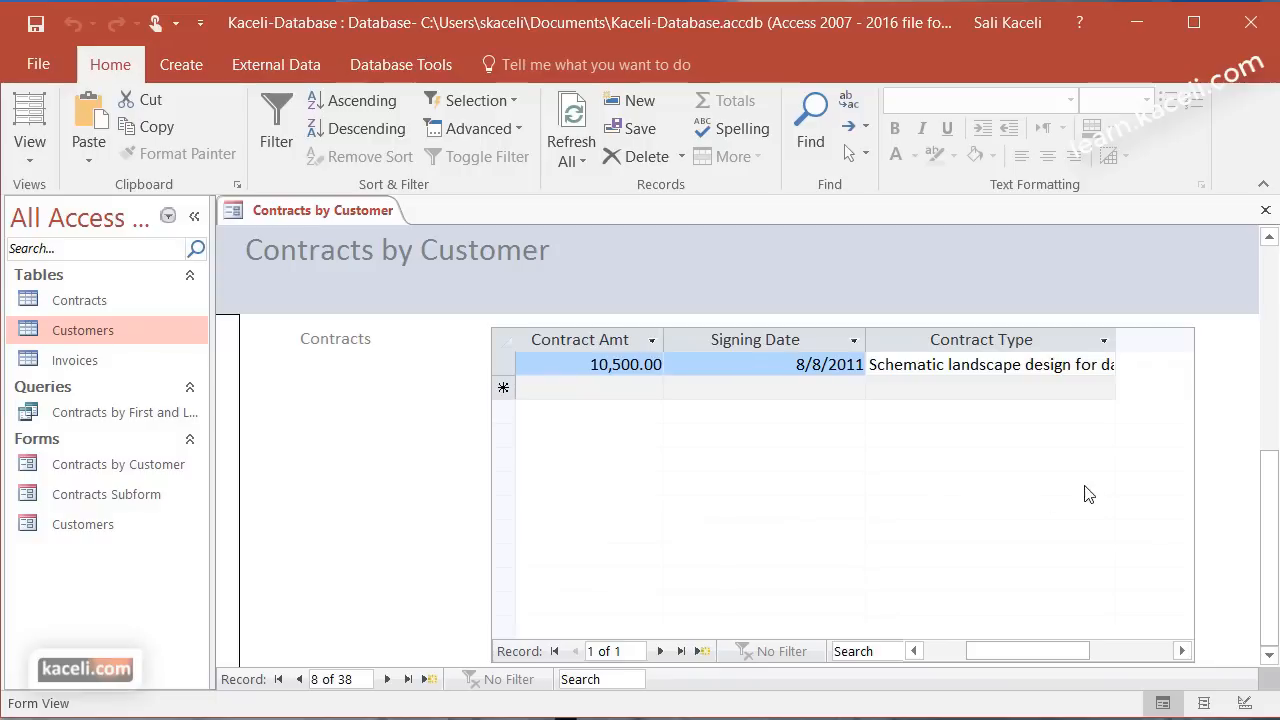
left_click_drag(1268, 534, 1273, 292)
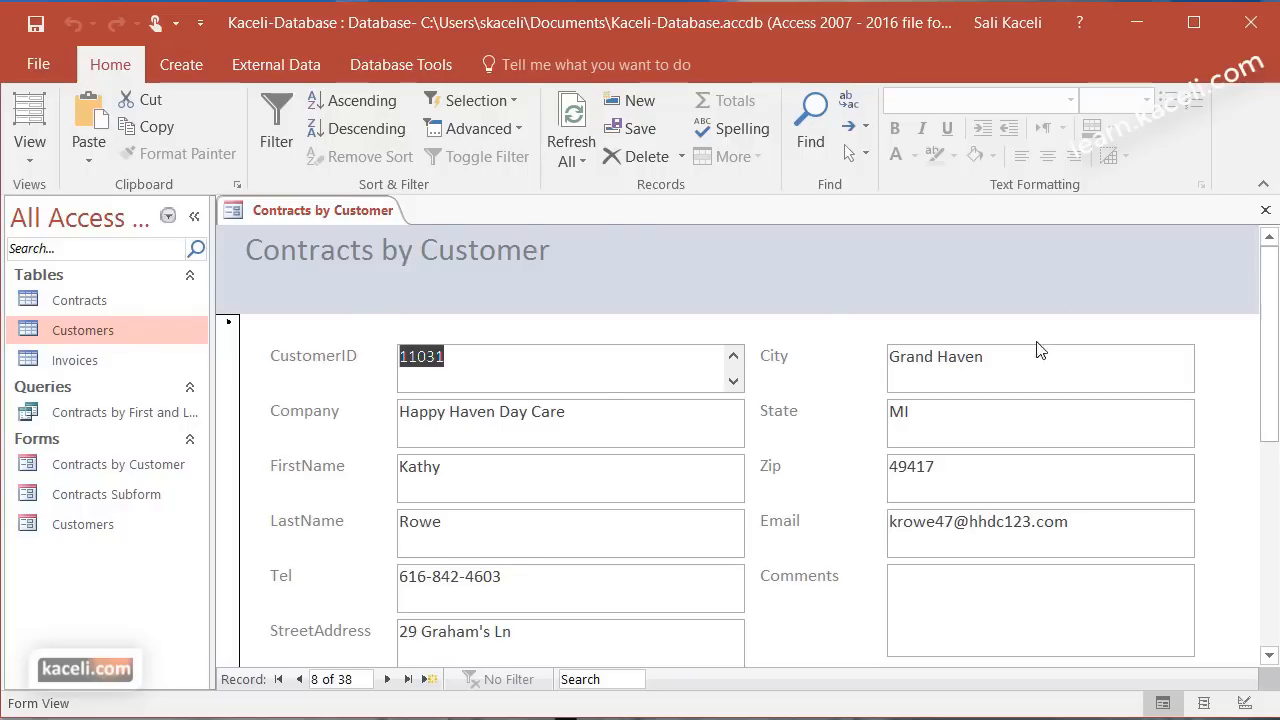
scroll(383, 660, "down", 3)
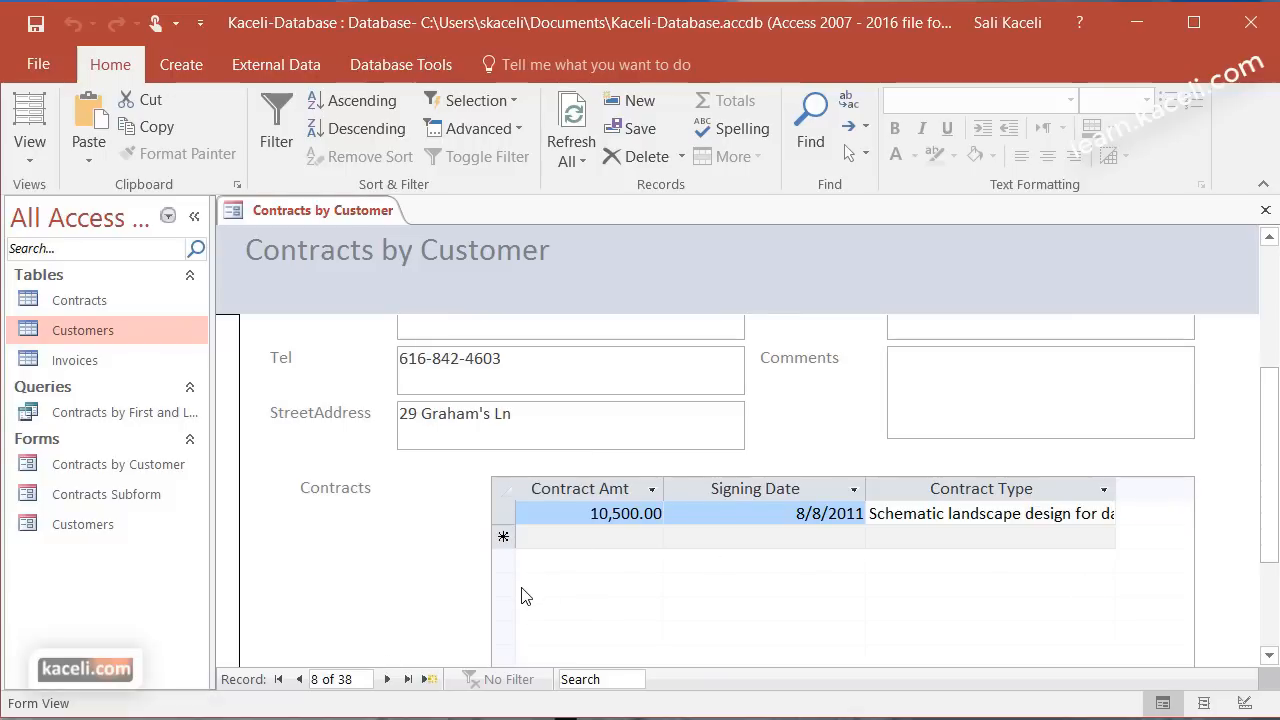
left_click_drag(1266, 510, 1275, 592)
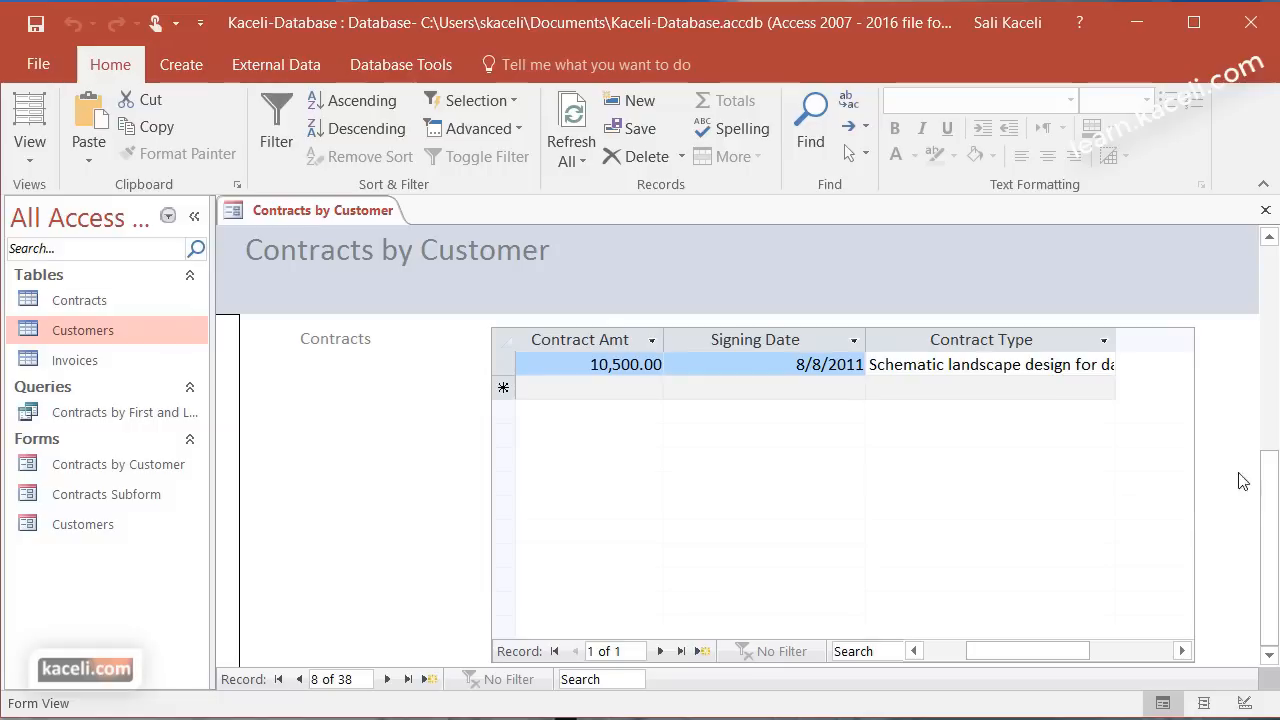
scroll(1228, 471, "up", 2)
left_click(451, 360)
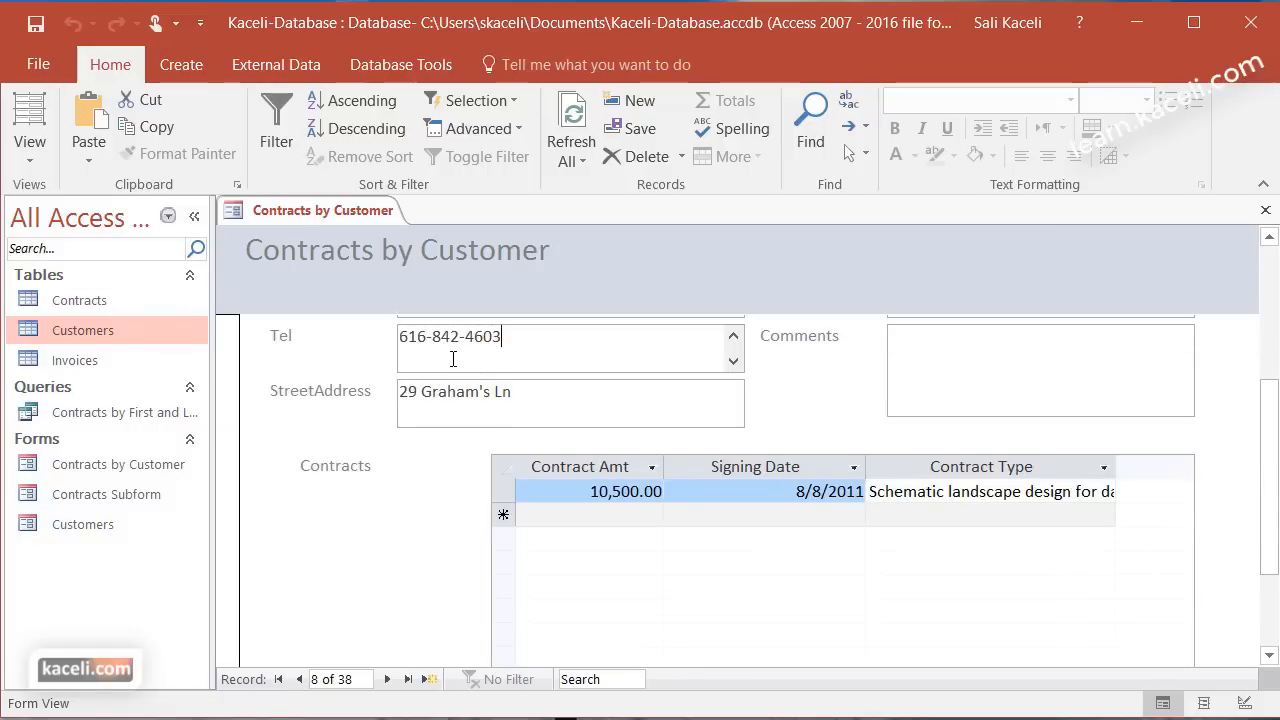
Go to the tenth customer record and enter "sdfsdfds" as its comment
double_click(387, 679)
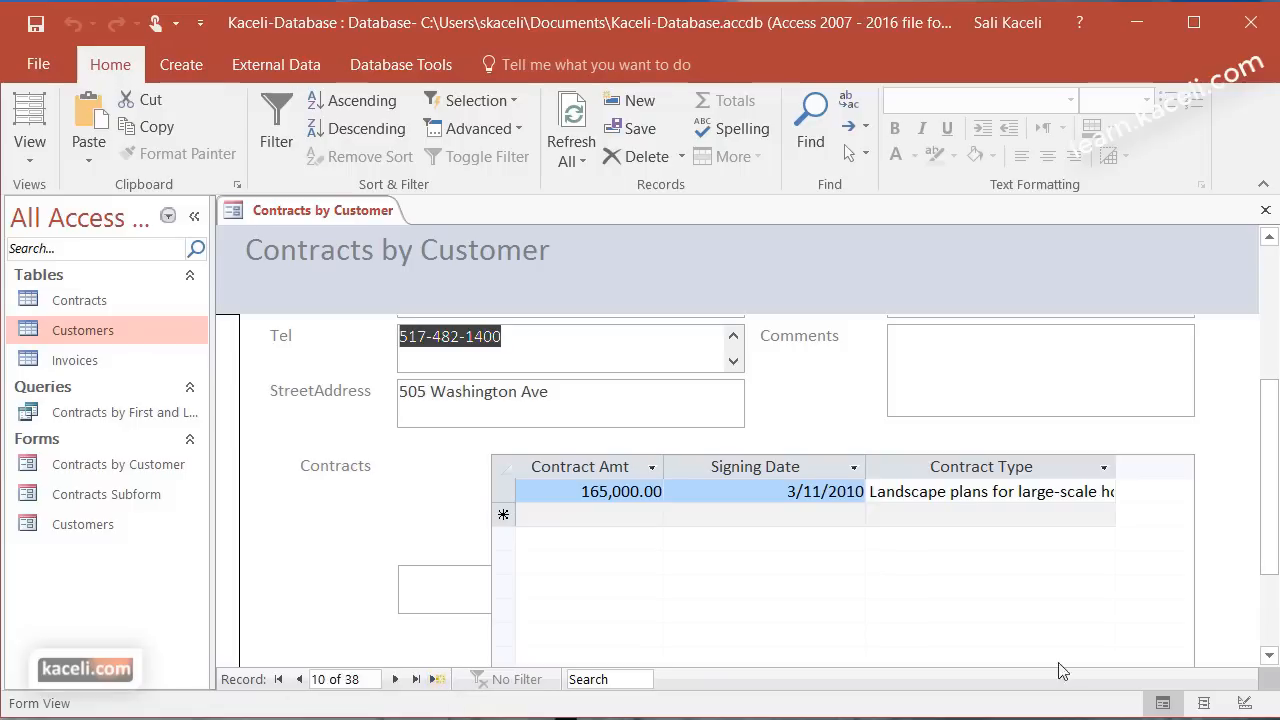
left_click_drag(1276, 558, 1276, 630)
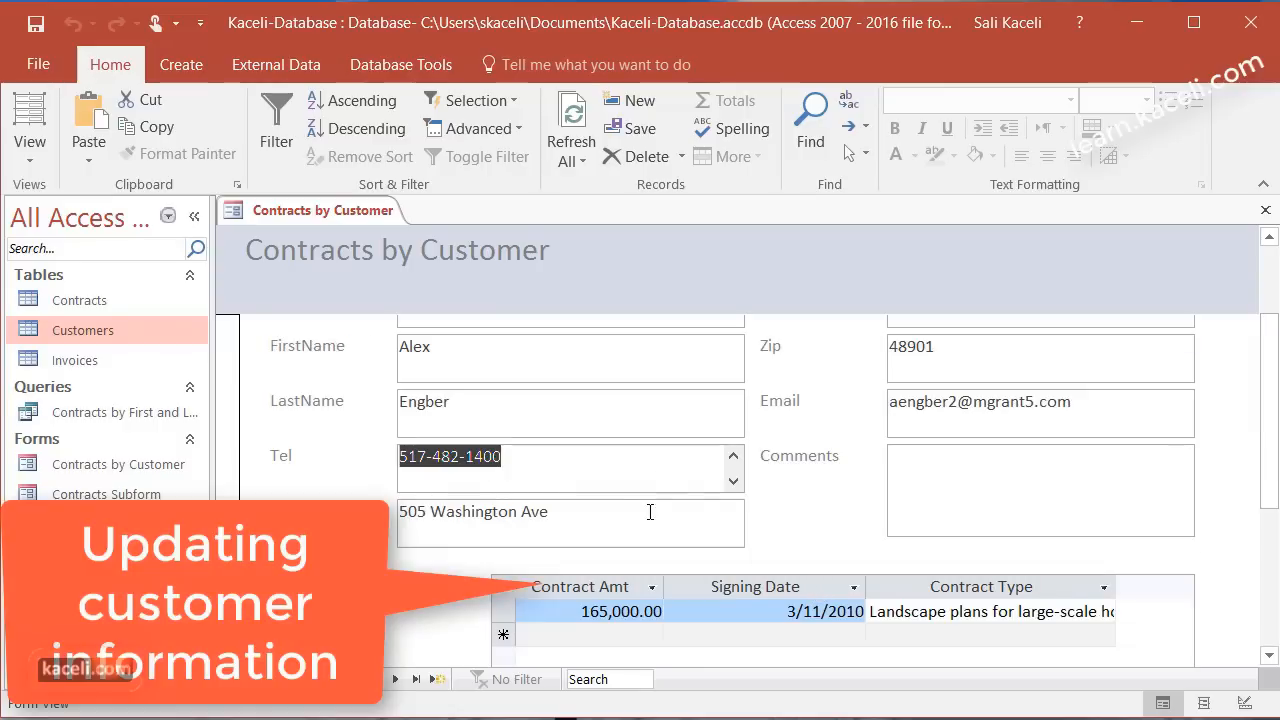
left_click(931, 491)
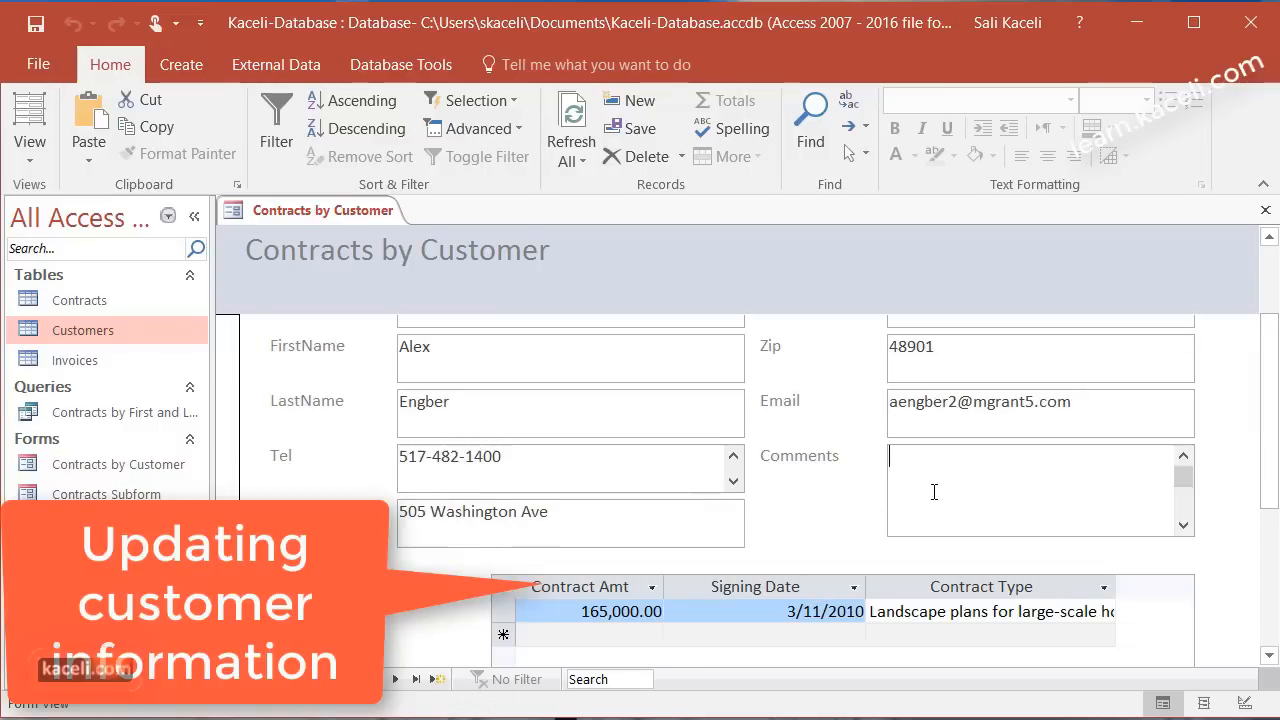
type("sdfsdfds")
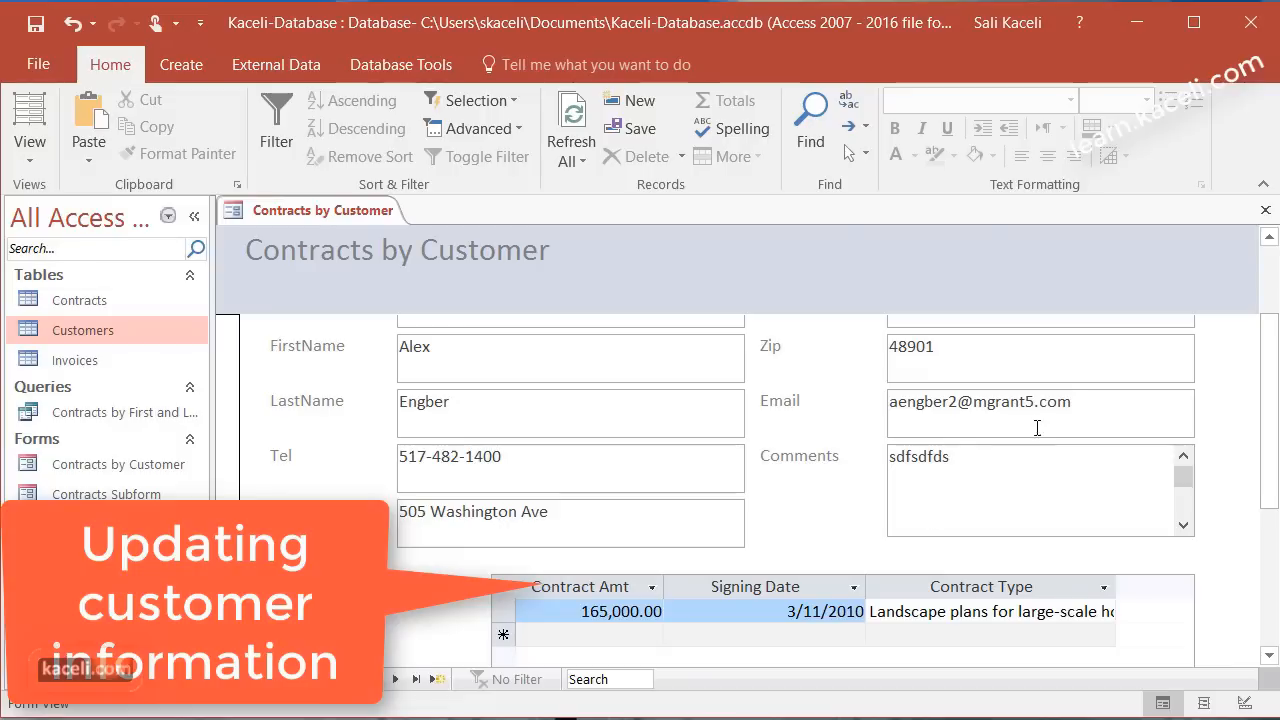
left_click(1025, 432)
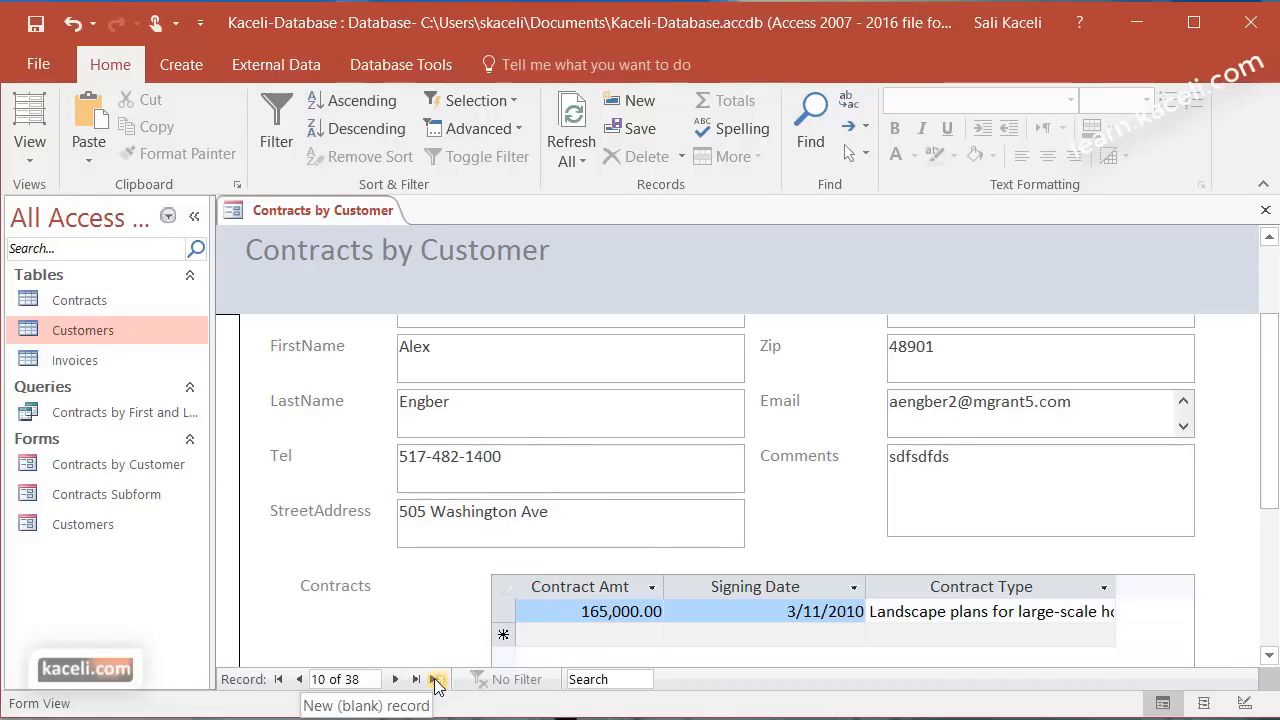
Add a new customer record with a customer ID, company "zxczx" and placeholder first and last names, and close the form
left_click(436, 680)
scroll(504, 370, "up", 2)
left_click(500, 380)
type("75665")
key("Tab")
type("zxczx")
key("Tab")
type("zxczc")
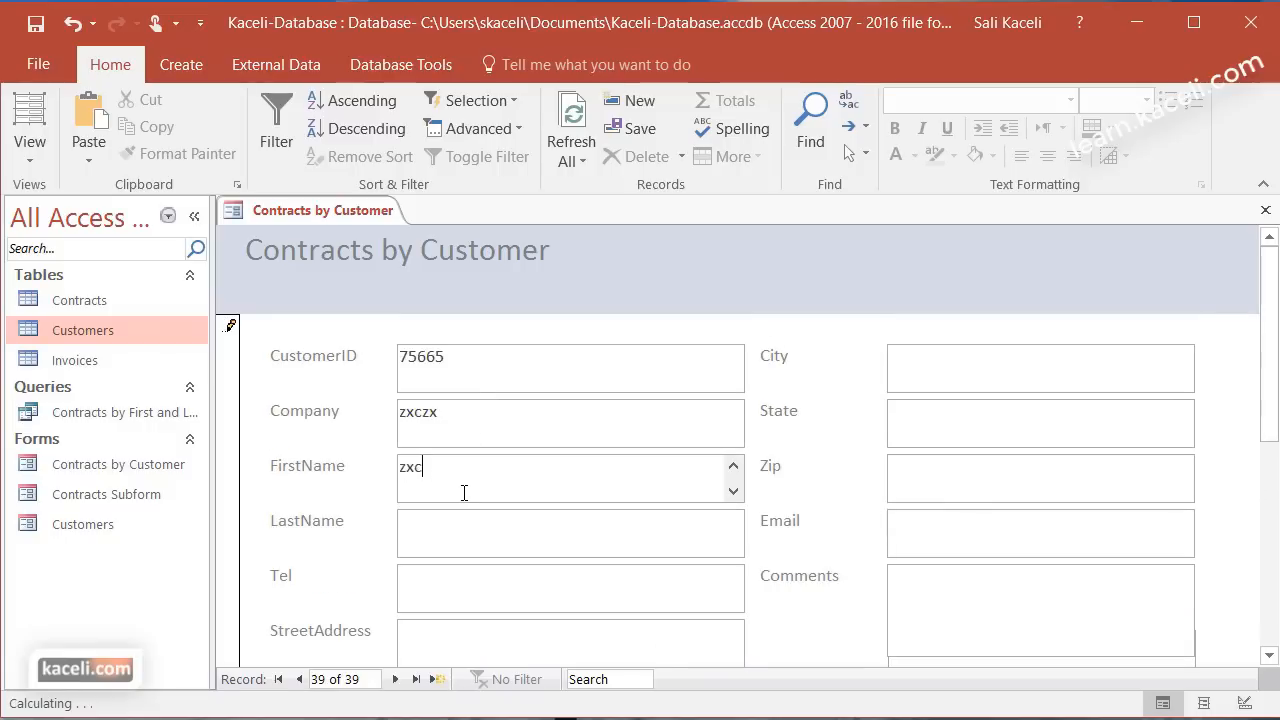
key("Tab")
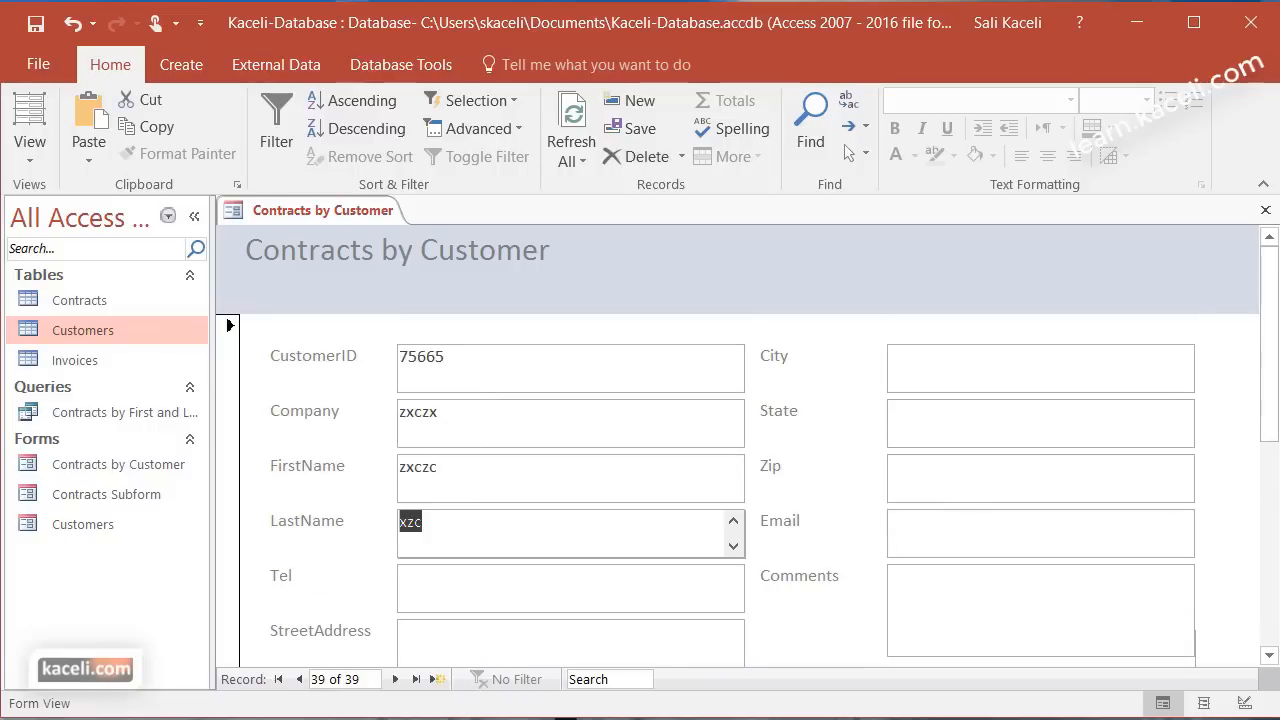
left_click(1262, 212)
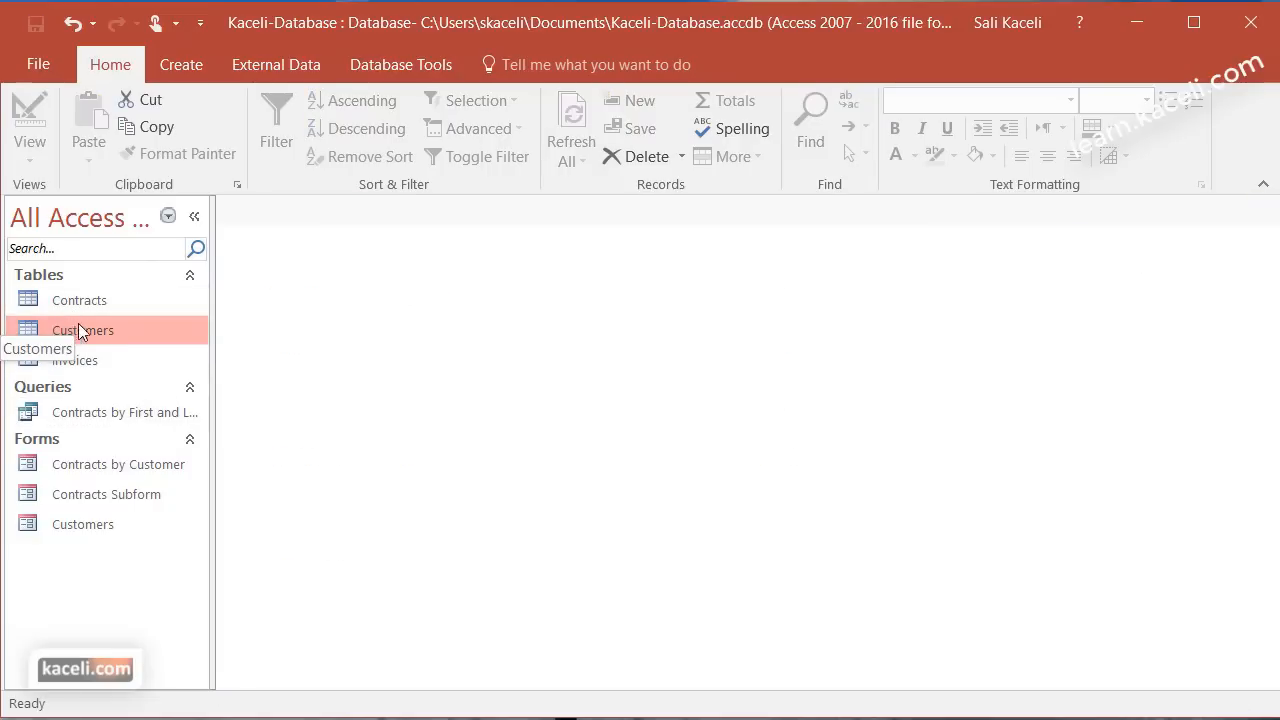
Open the Customers table, check the newly added customer at the end of the records, and close the table
double_click(88, 329)
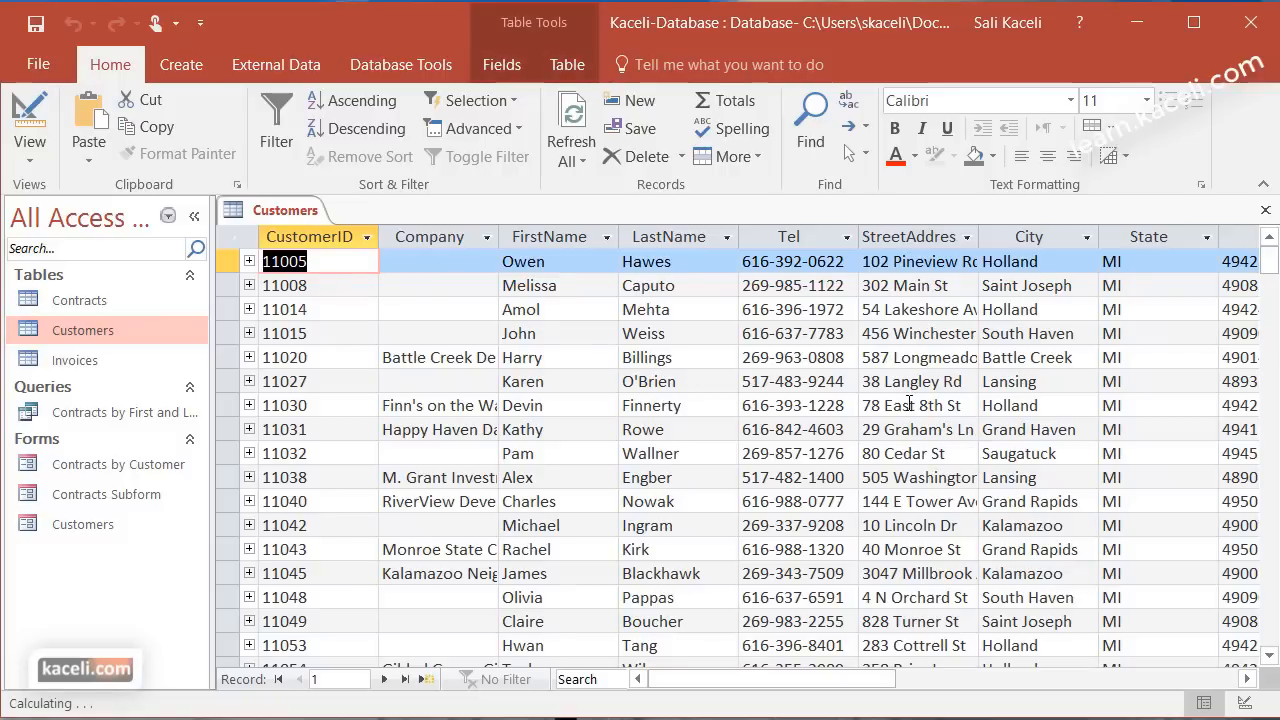
scroll(818, 429, "down", 6)
scroll(818, 429, "down", 6)
scroll(623, 423, "up", 2)
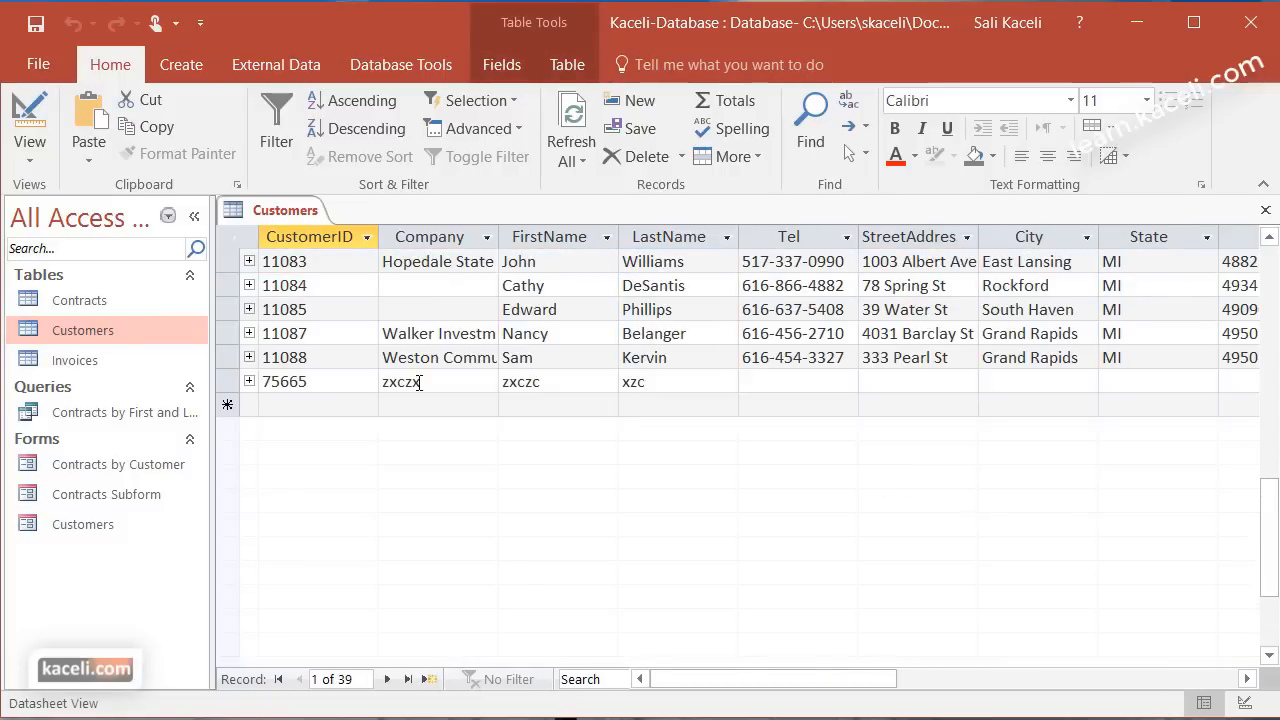
left_click(458, 385)
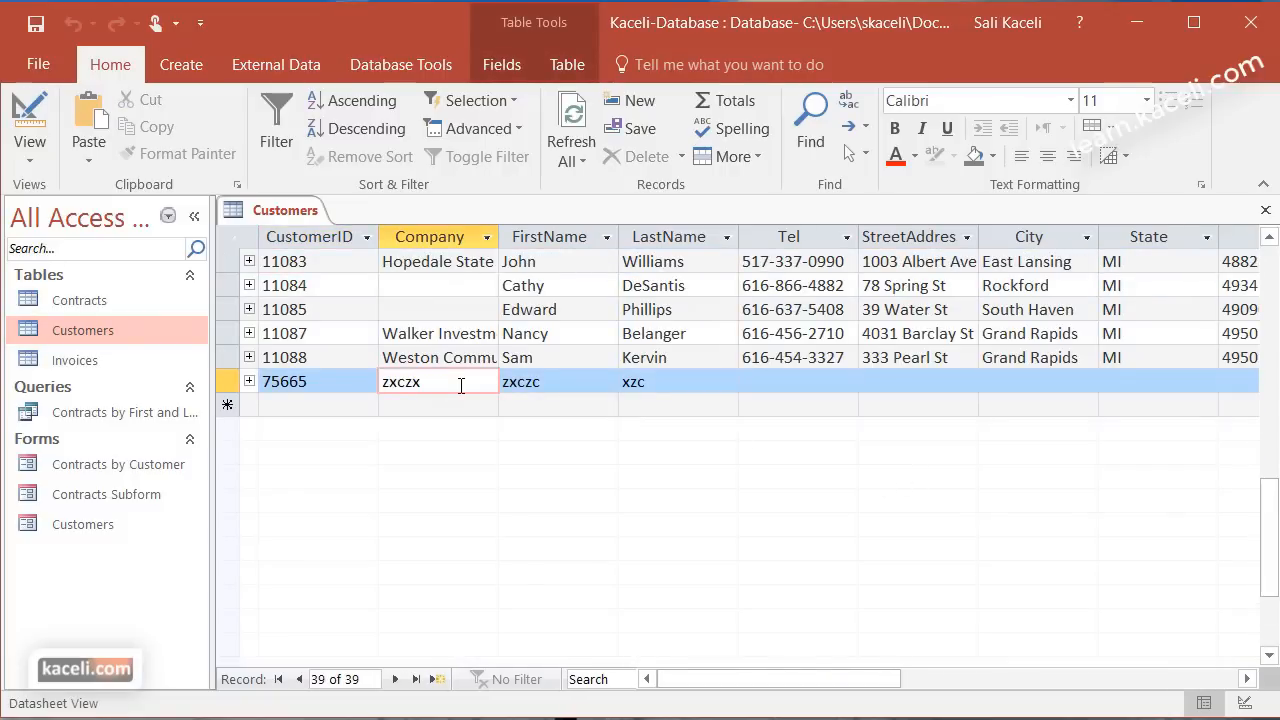
left_click(1265, 210)
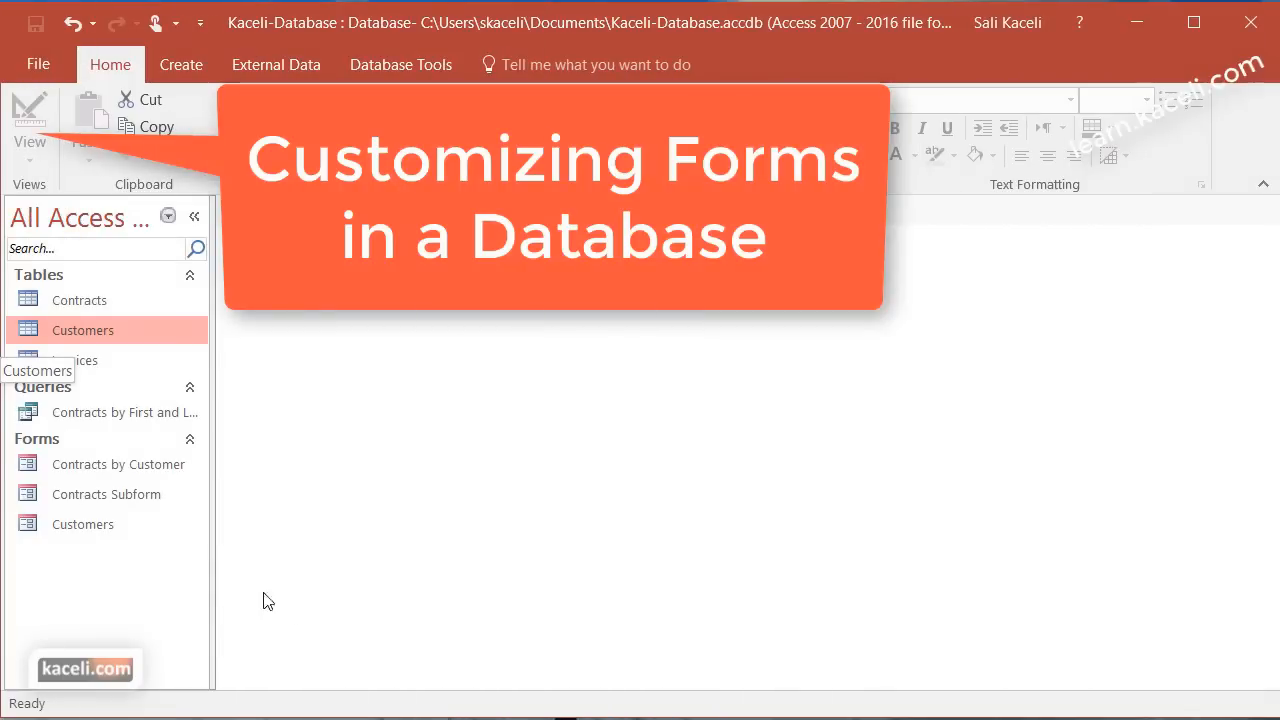
Open the Contracts by Customer form and switch it to Layout View
left_click(112, 470)
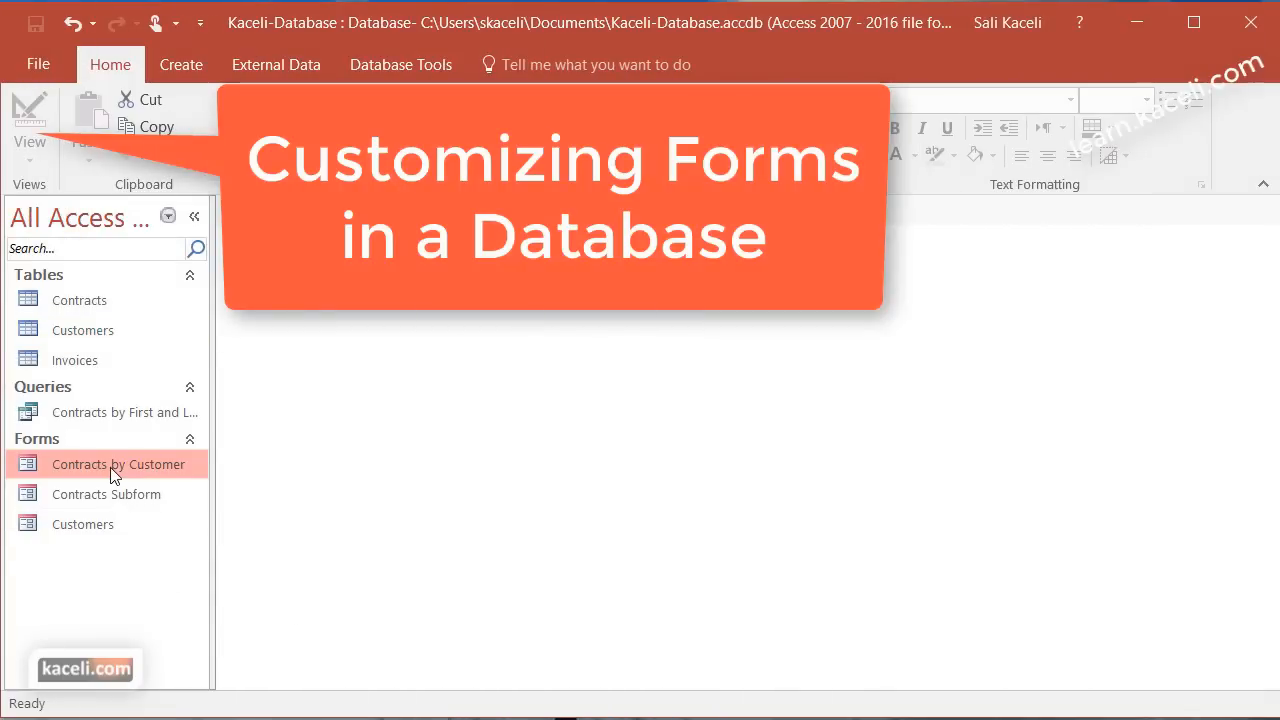
double_click(110, 467)
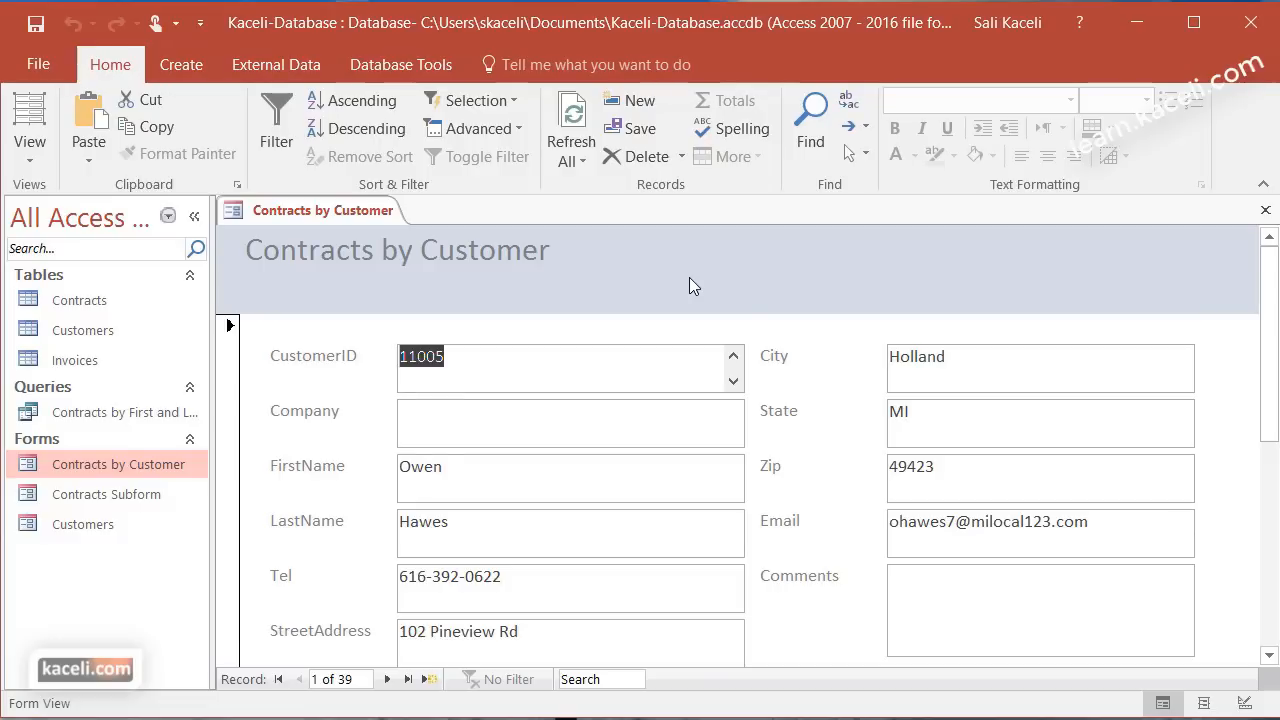
left_click(30, 150)
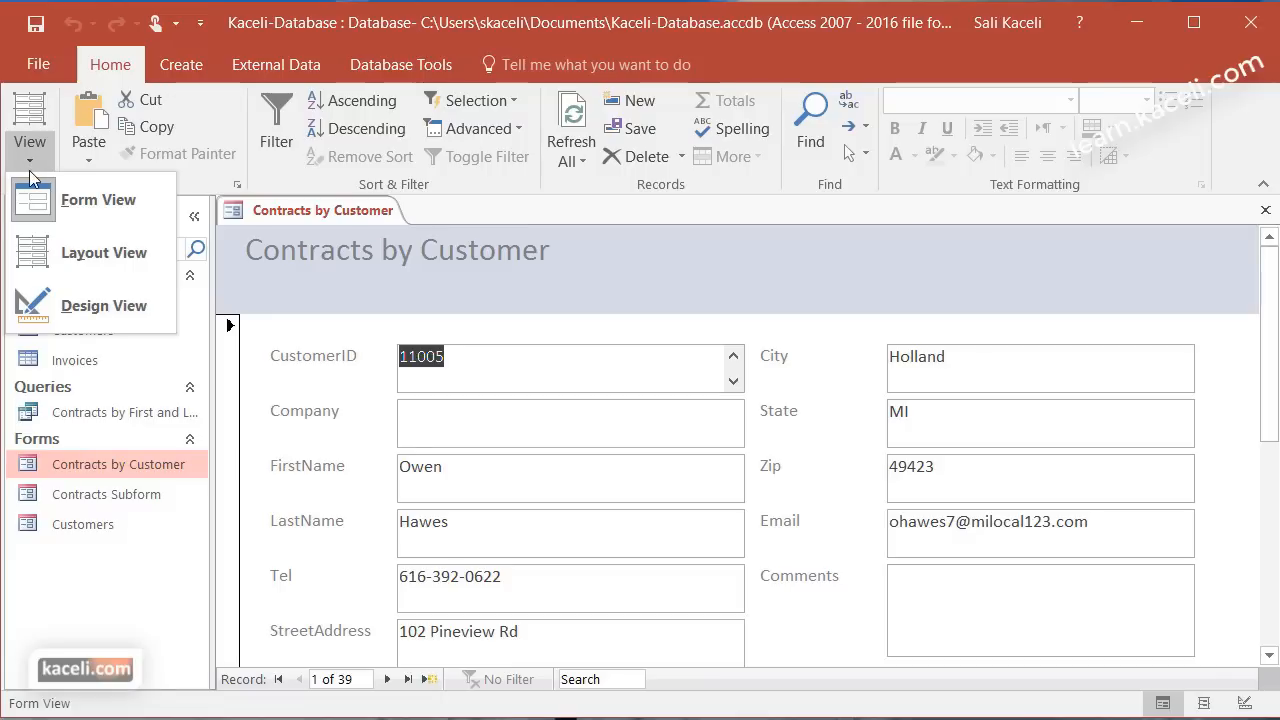
left_click(34, 268)
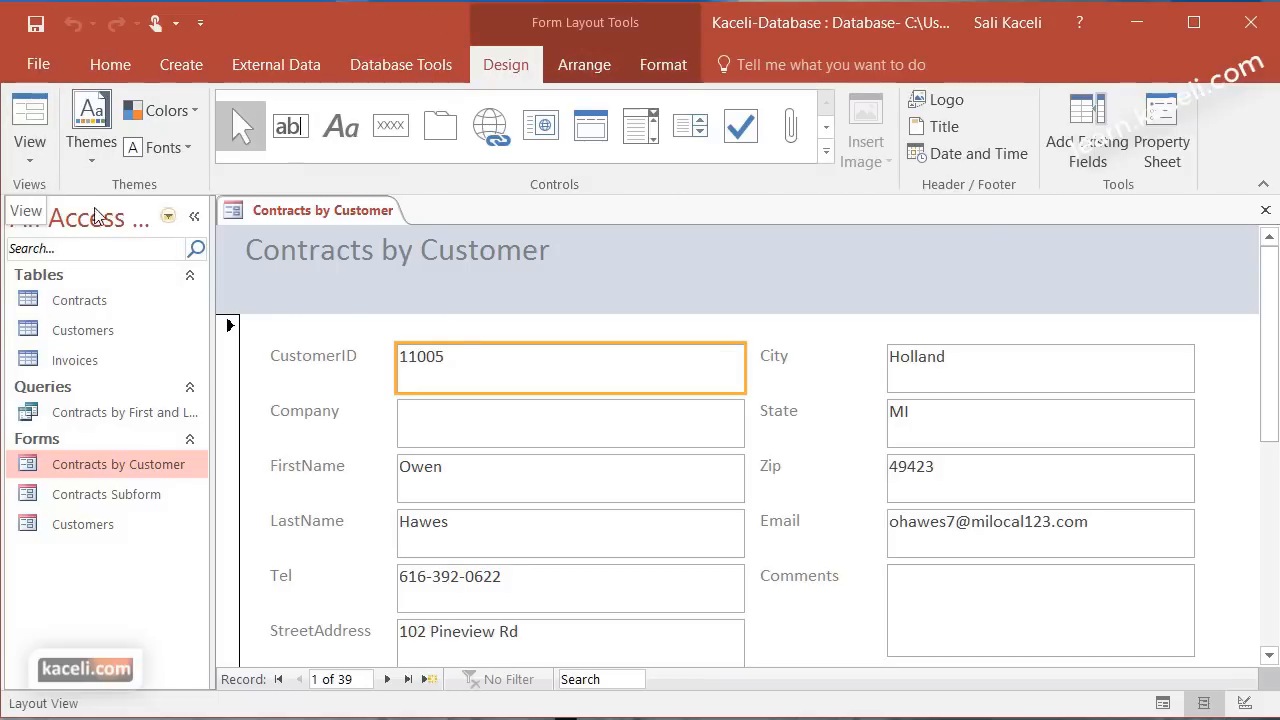
Format the form's "Contracts by Customer" title as bold with a red font color
left_click(564, 265)
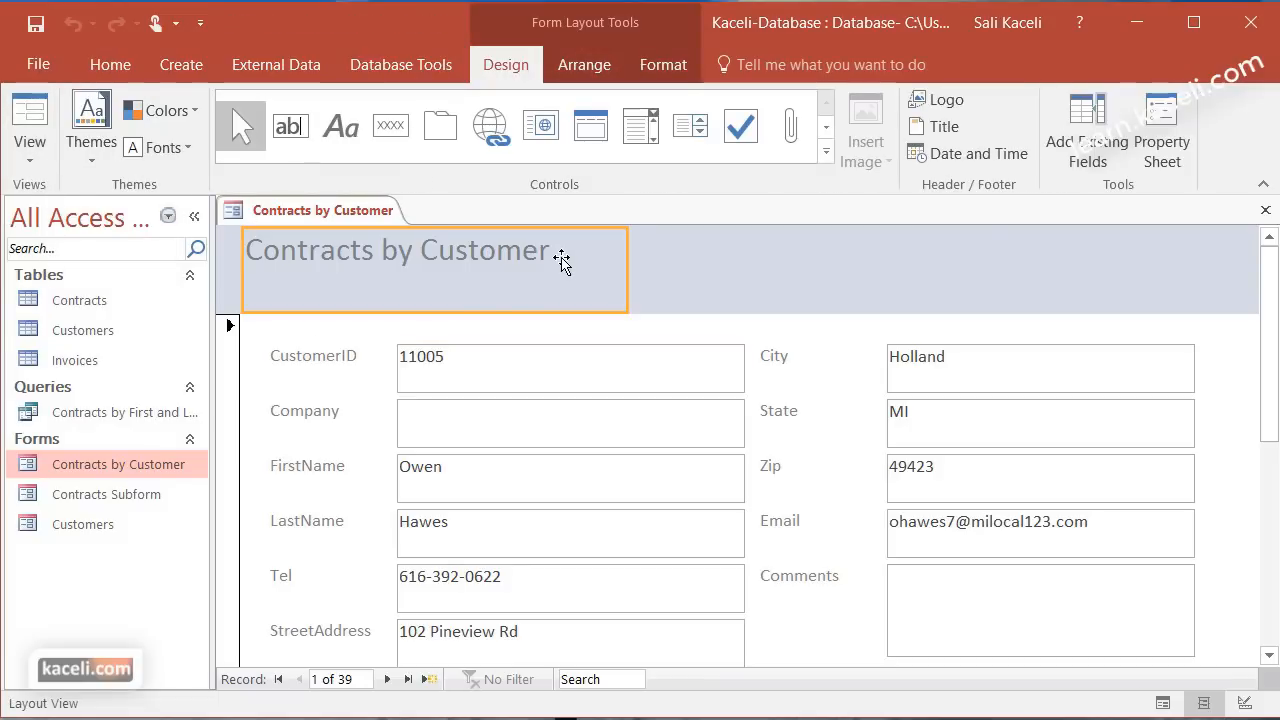
left_click(563, 265)
left_click(784, 270)
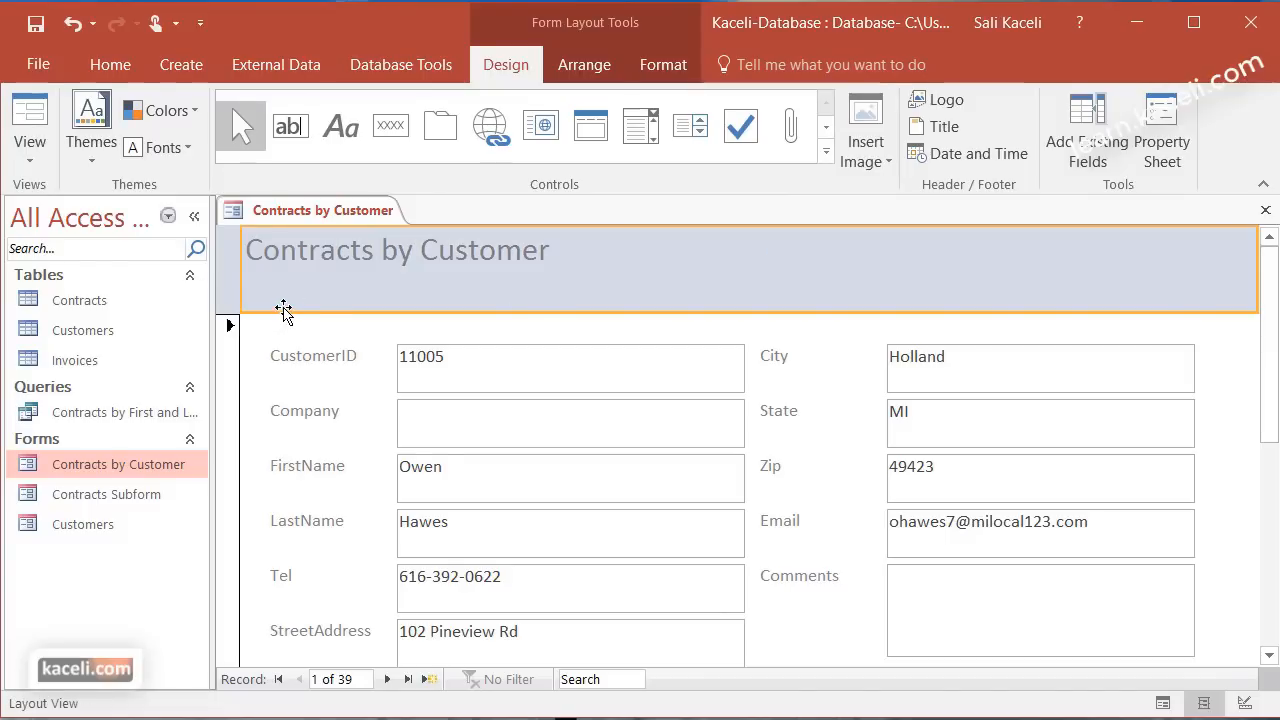
left_click(312, 287)
left_click(691, 300)
left_click_drag(560, 259, 229, 262)
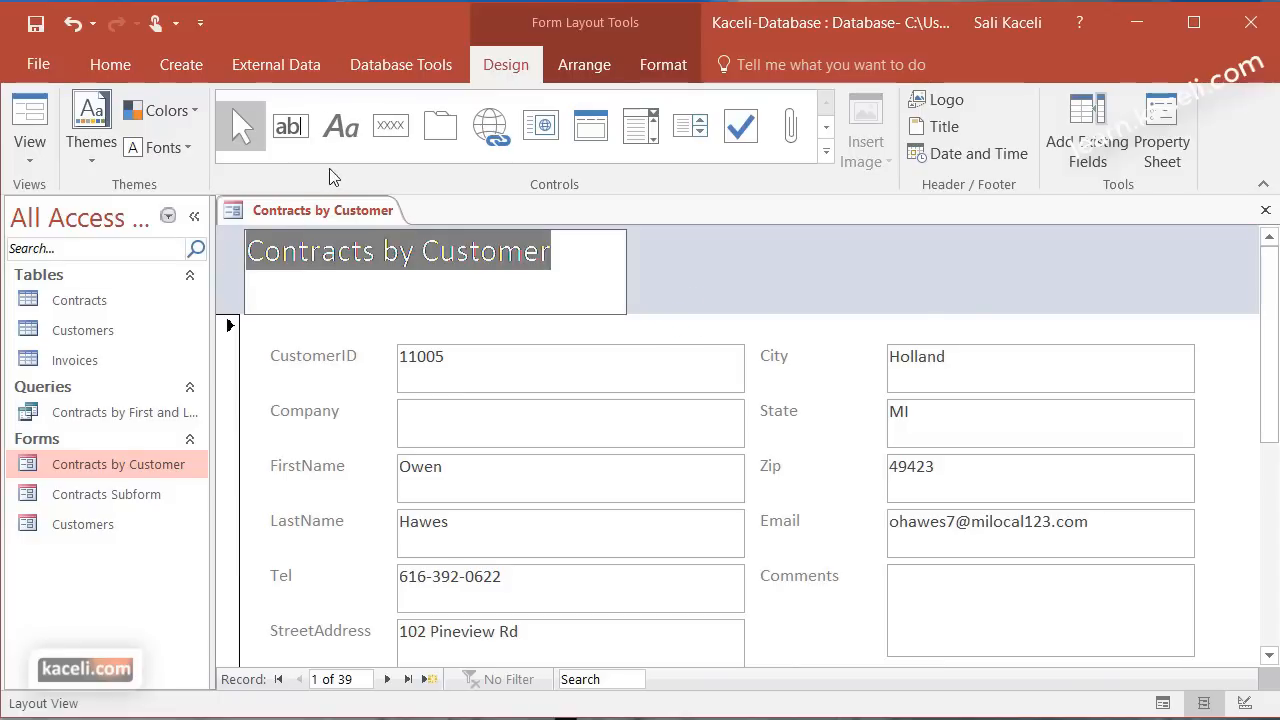
left_click(105, 70)
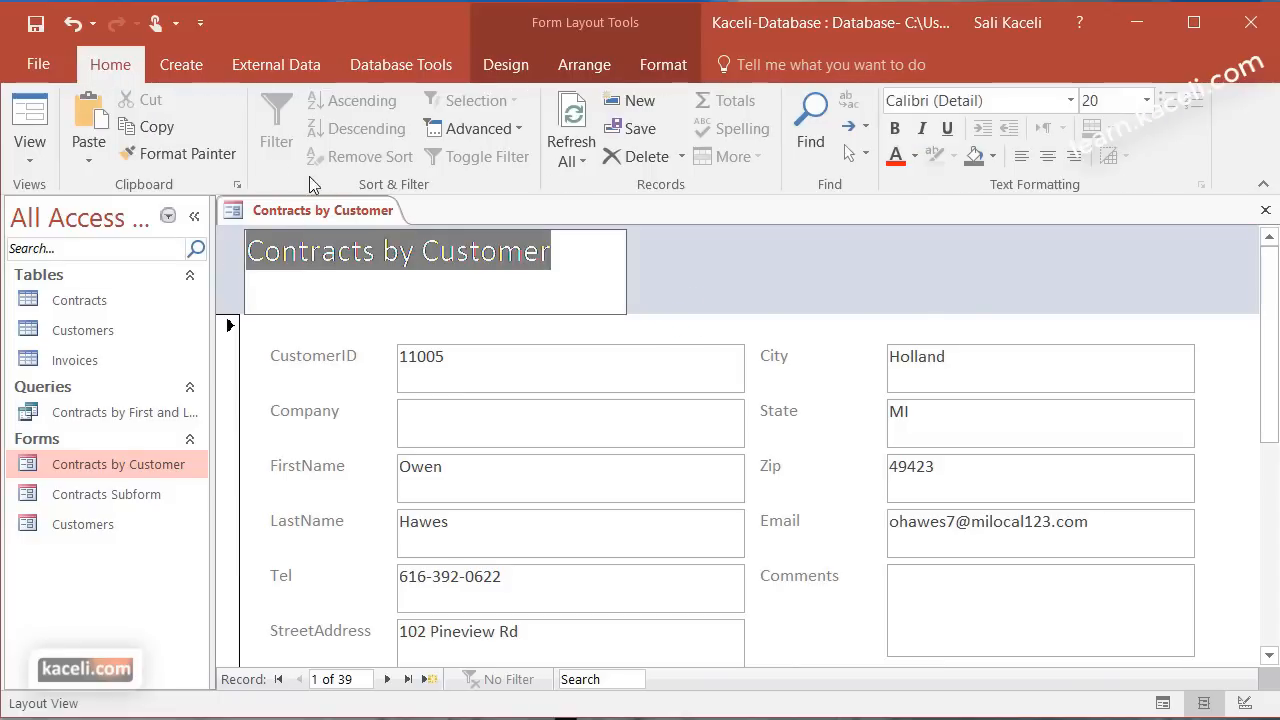
left_click(895, 128)
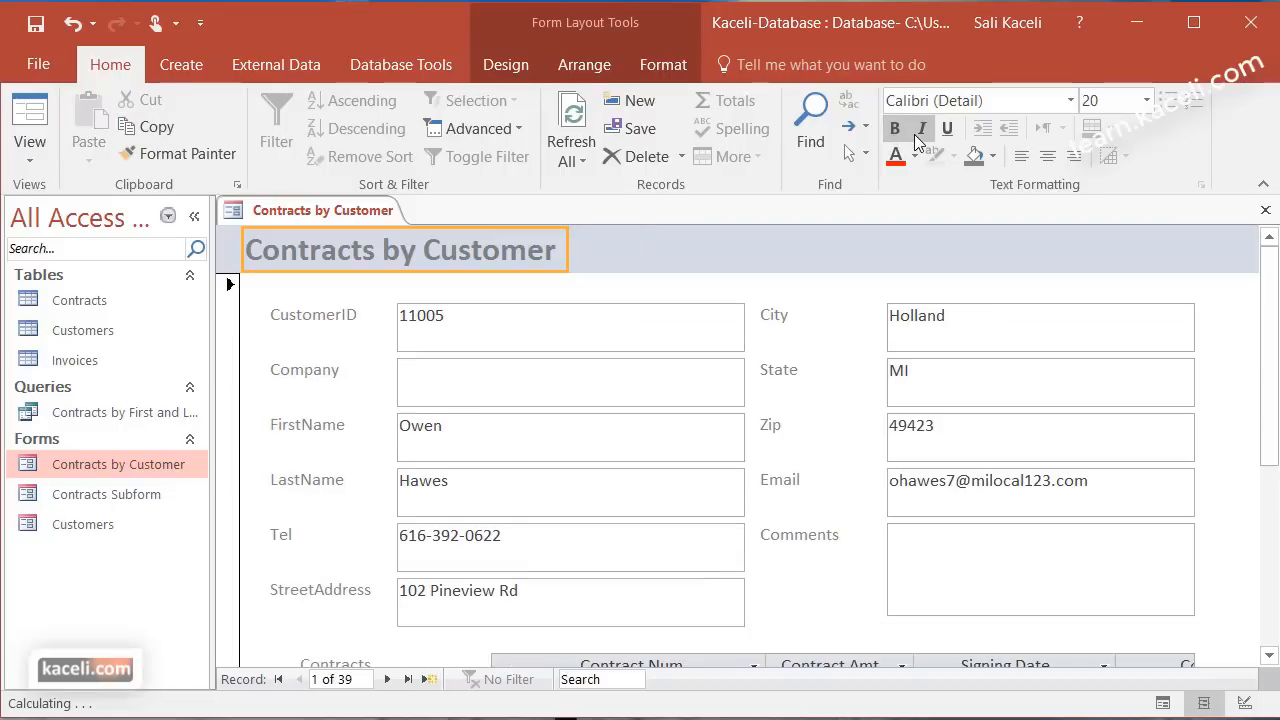
left_click(896, 156)
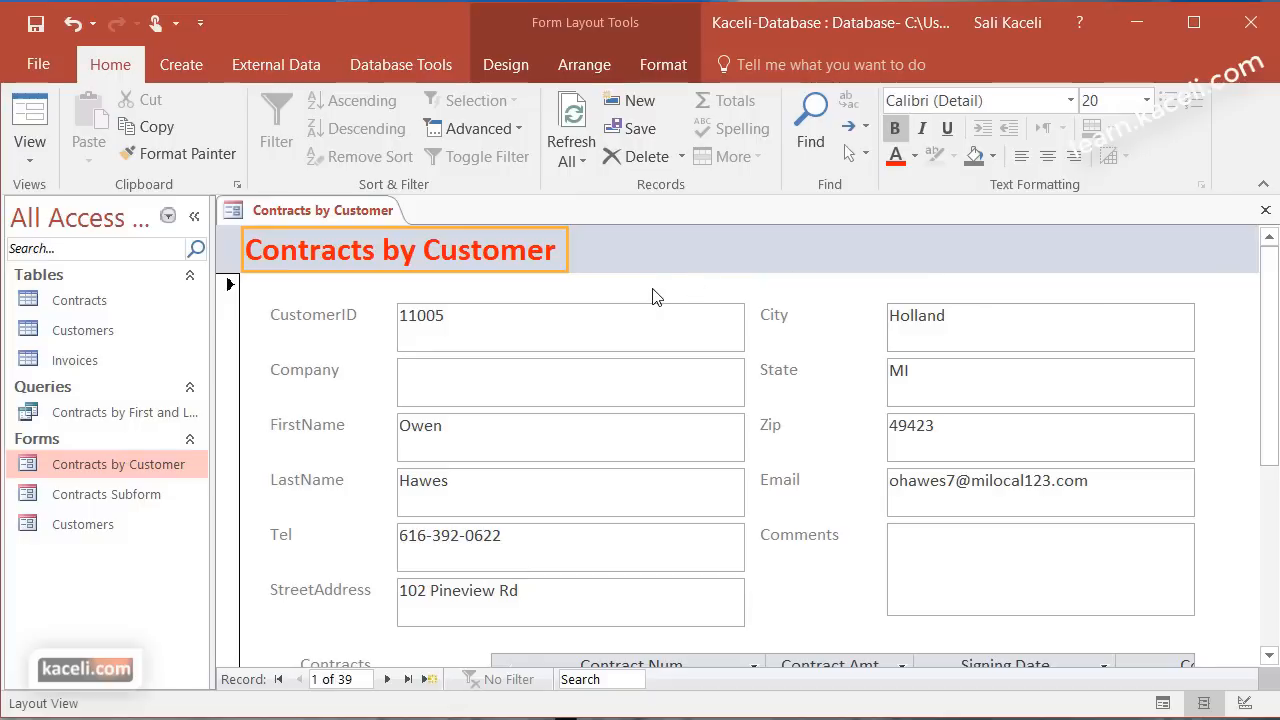
Reduce the CustomerID text box to a single line in height and shrink its width to just fit the ID
left_click(827, 318)
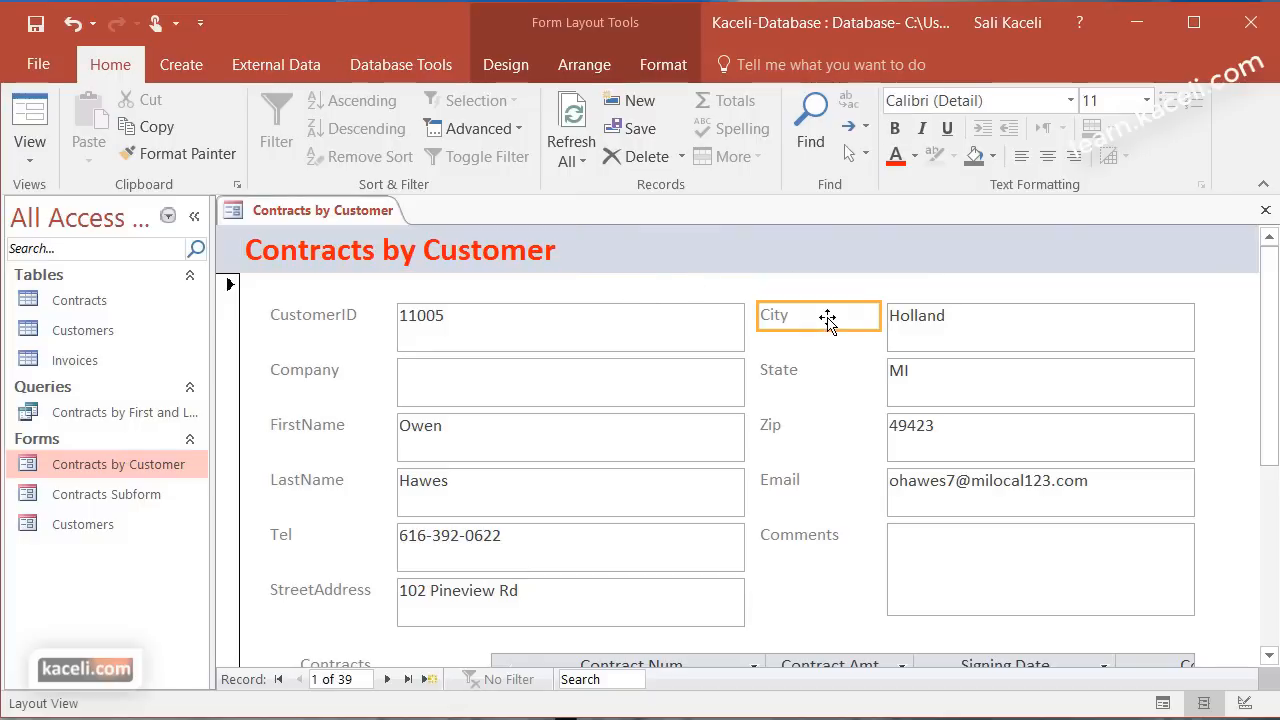
left_click(516, 338)
left_click_drag(508, 352, 514, 332)
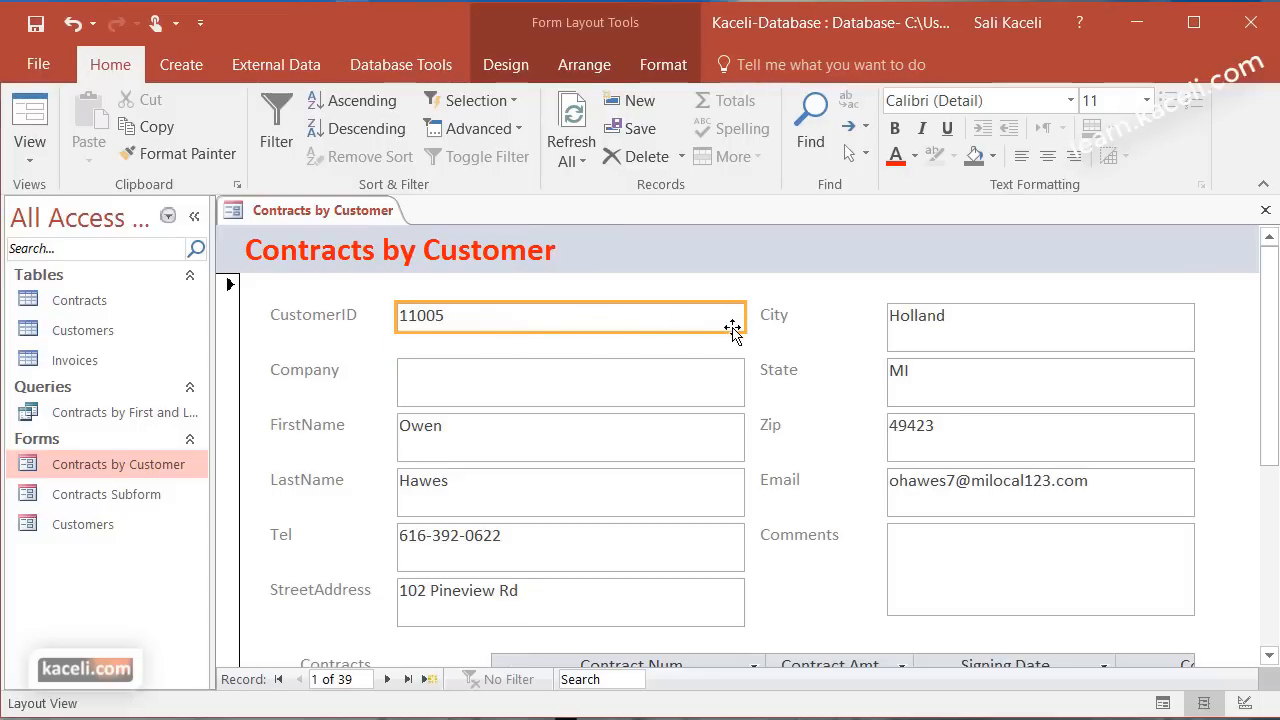
left_click_drag(742, 318, 499, 318)
left_click(471, 354)
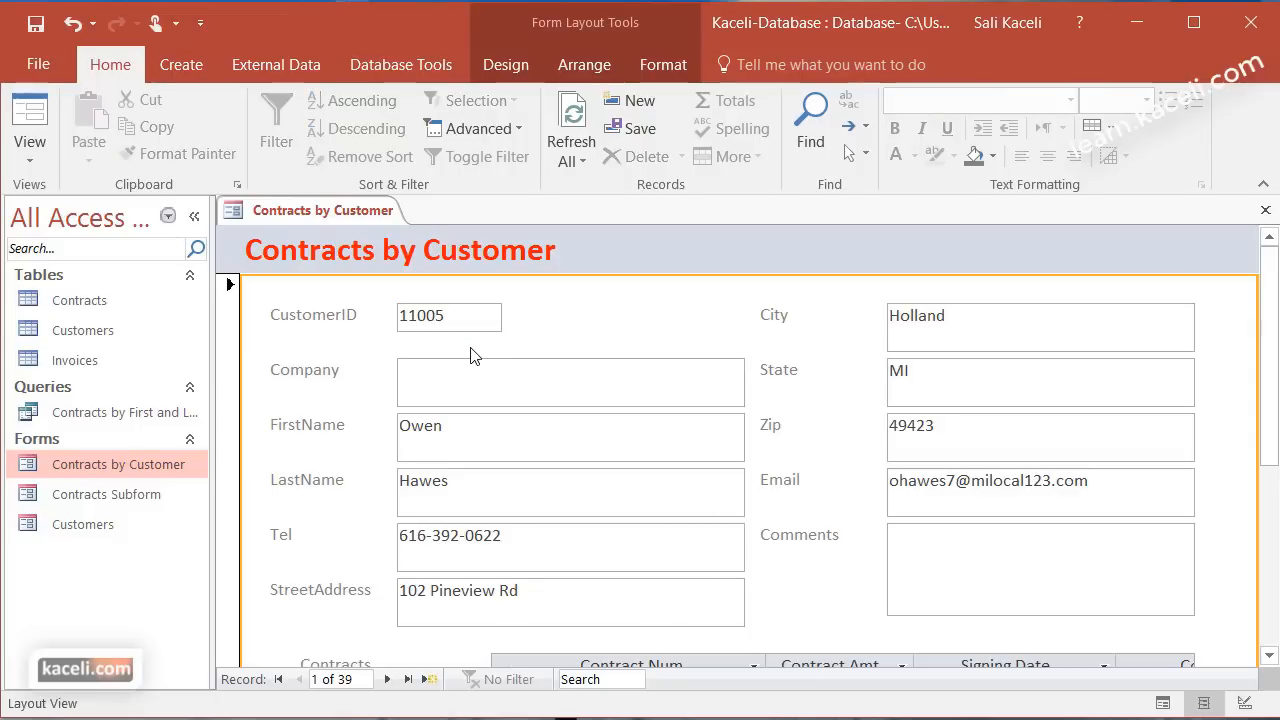
Reduce the height of the Company and FirstName text boxes to a single line, matching the CustomerID box
left_click(38, 158)
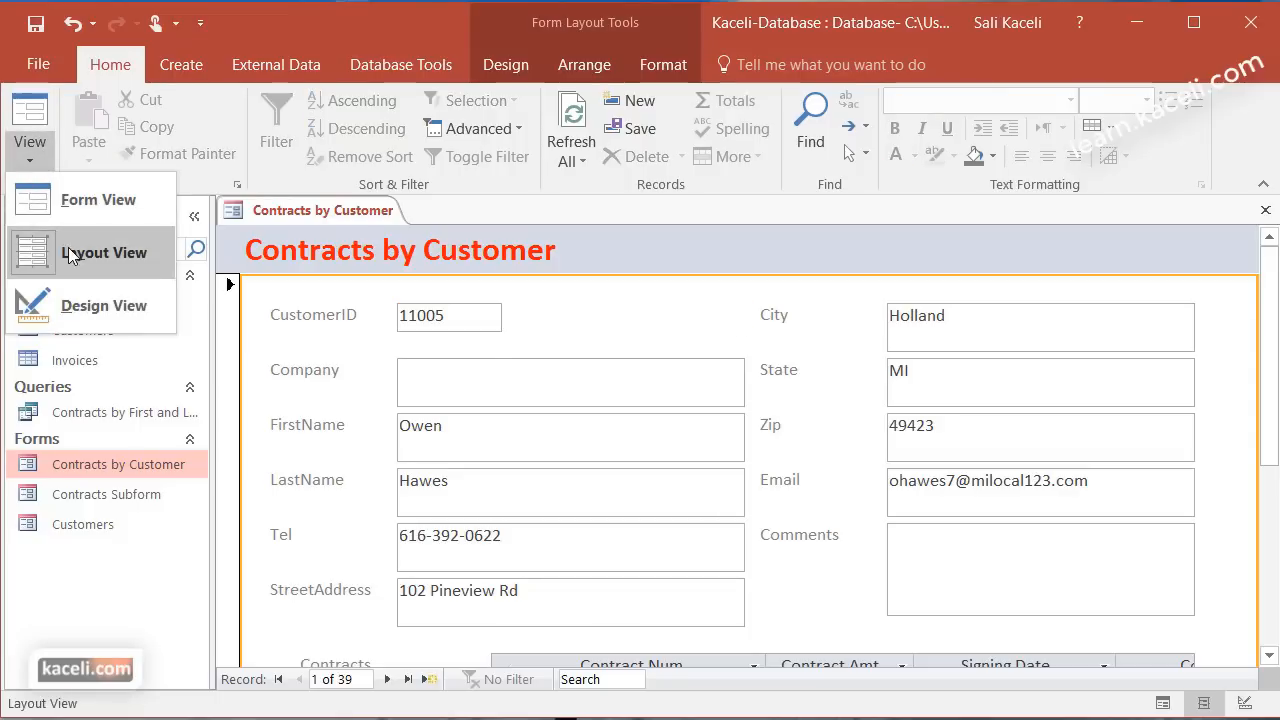
left_click(510, 395)
left_click_drag(514, 406, 516, 386)
left_click(593, 345)
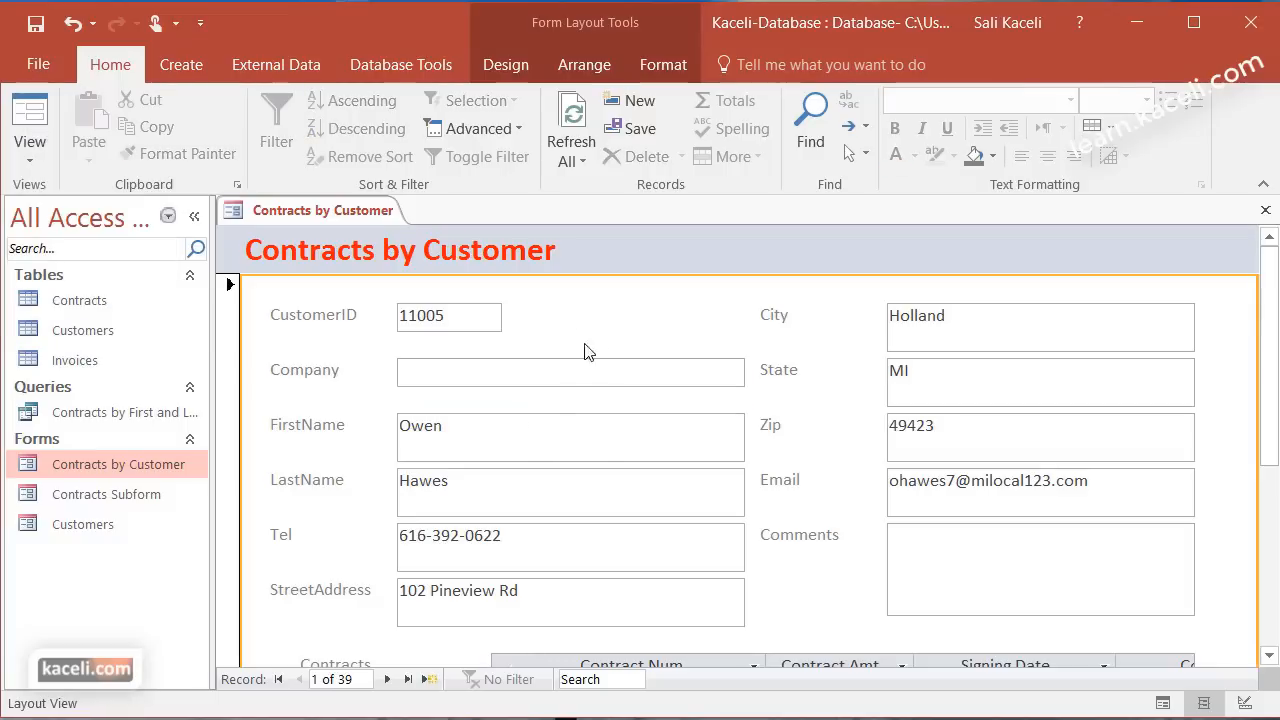
left_click(520, 434)
left_click_drag(510, 461, 510, 441)
Change the CustomerID field's label text to "Customer ID"
left_click(309, 369)
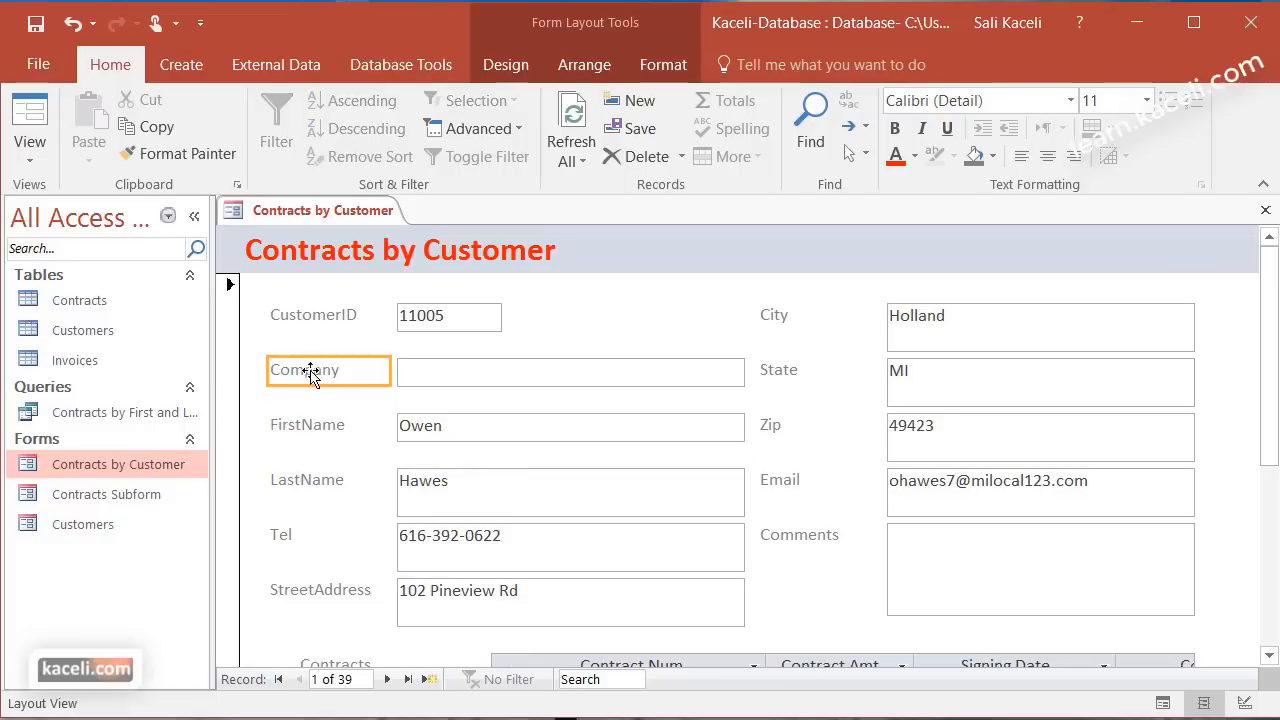
left_click(327, 378)
double_click(323, 318)
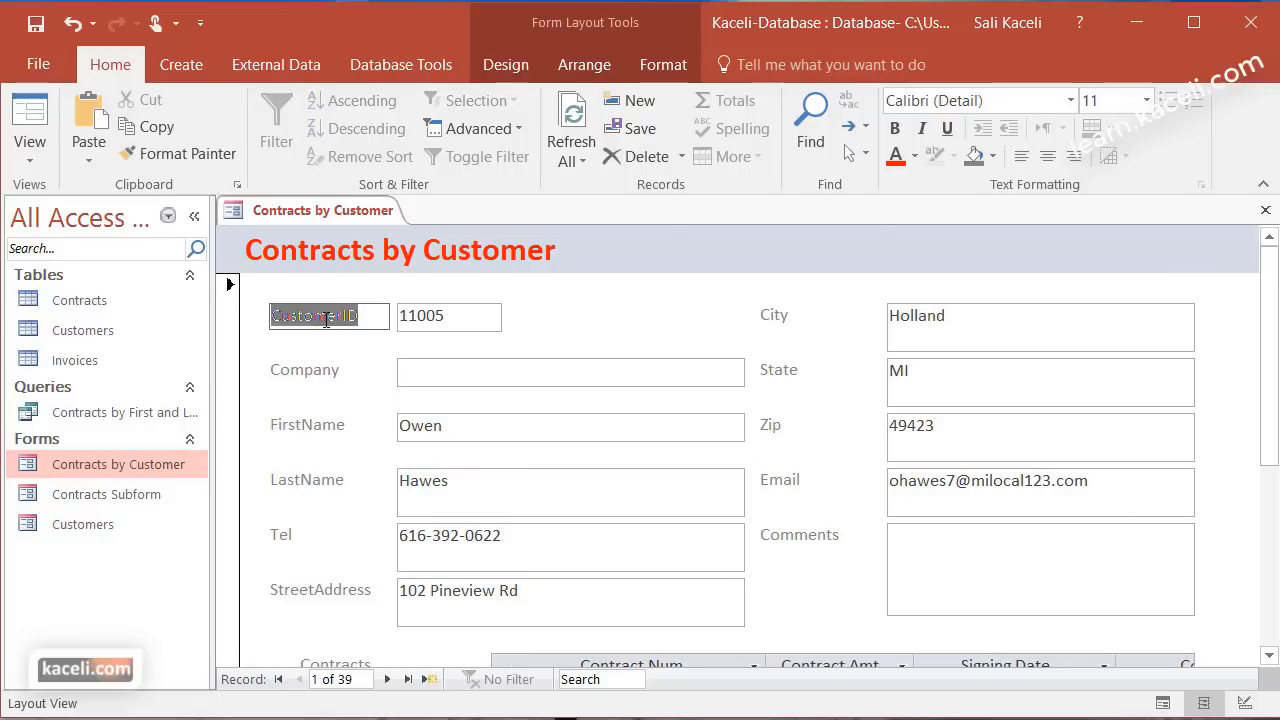
type("Customer ID")
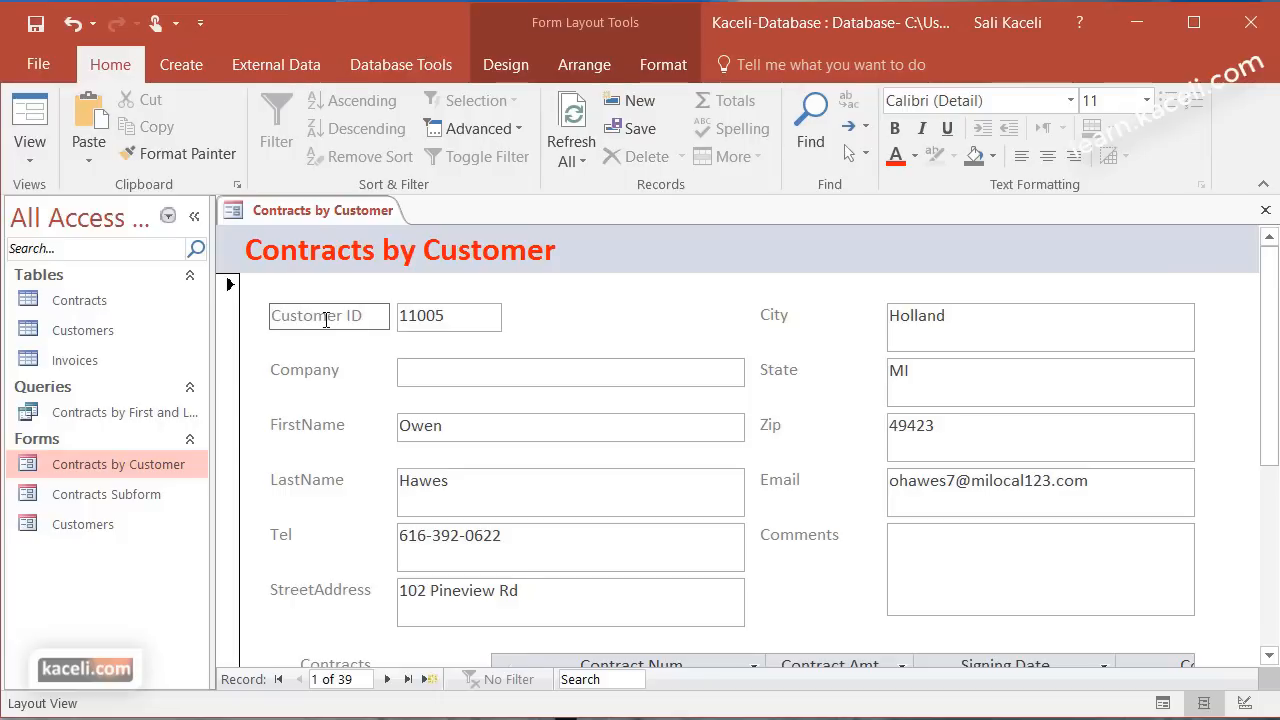
Make the "Customer ID" label text bold
left_click_drag(366, 318, 243, 317)
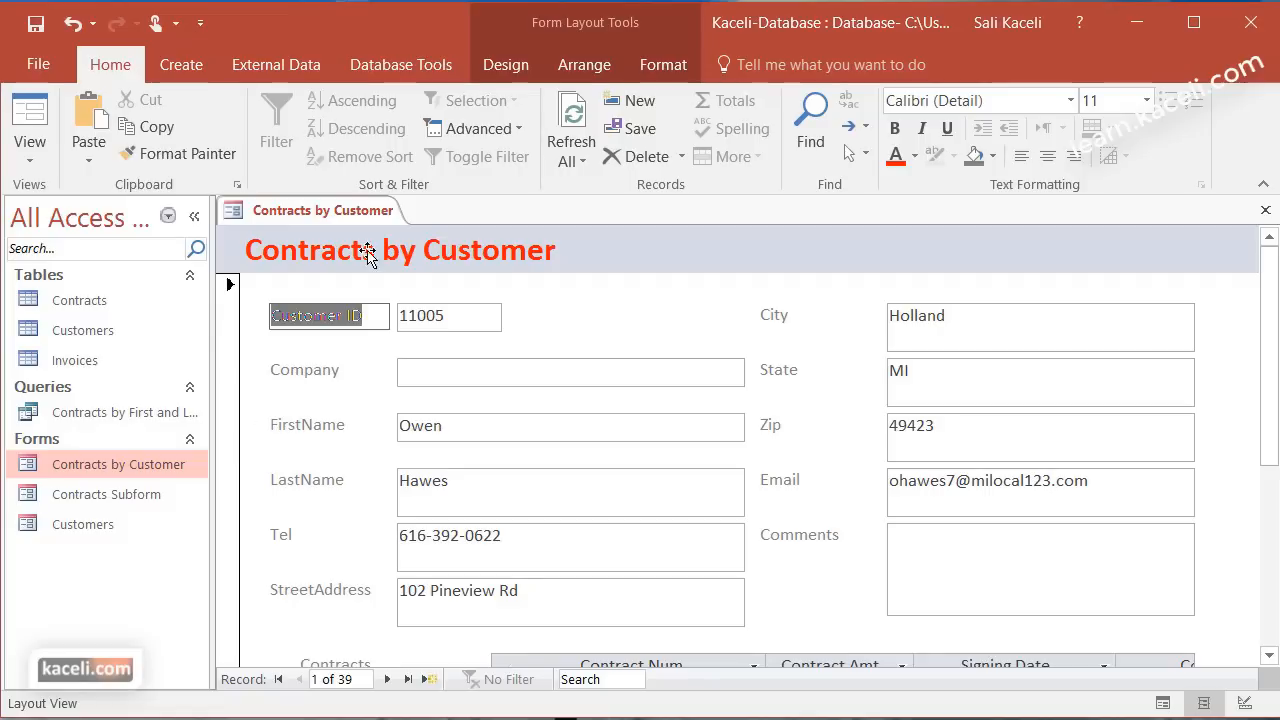
left_click(893, 135)
left_click(491, 374)
left_click(557, 331)
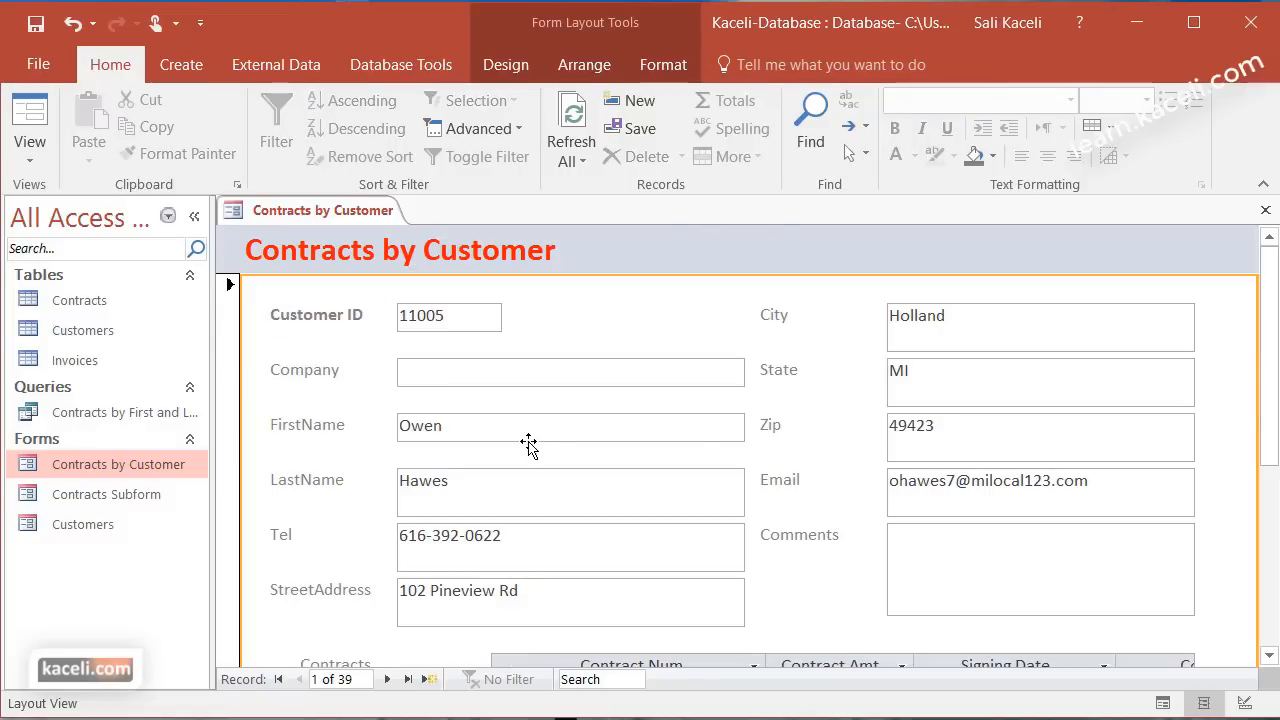
Reduce the height of the LastName text box to a single line, matching the FirstName box
left_click(512, 496)
left_click_drag(519, 518, 523, 496)
left_click(430, 398)
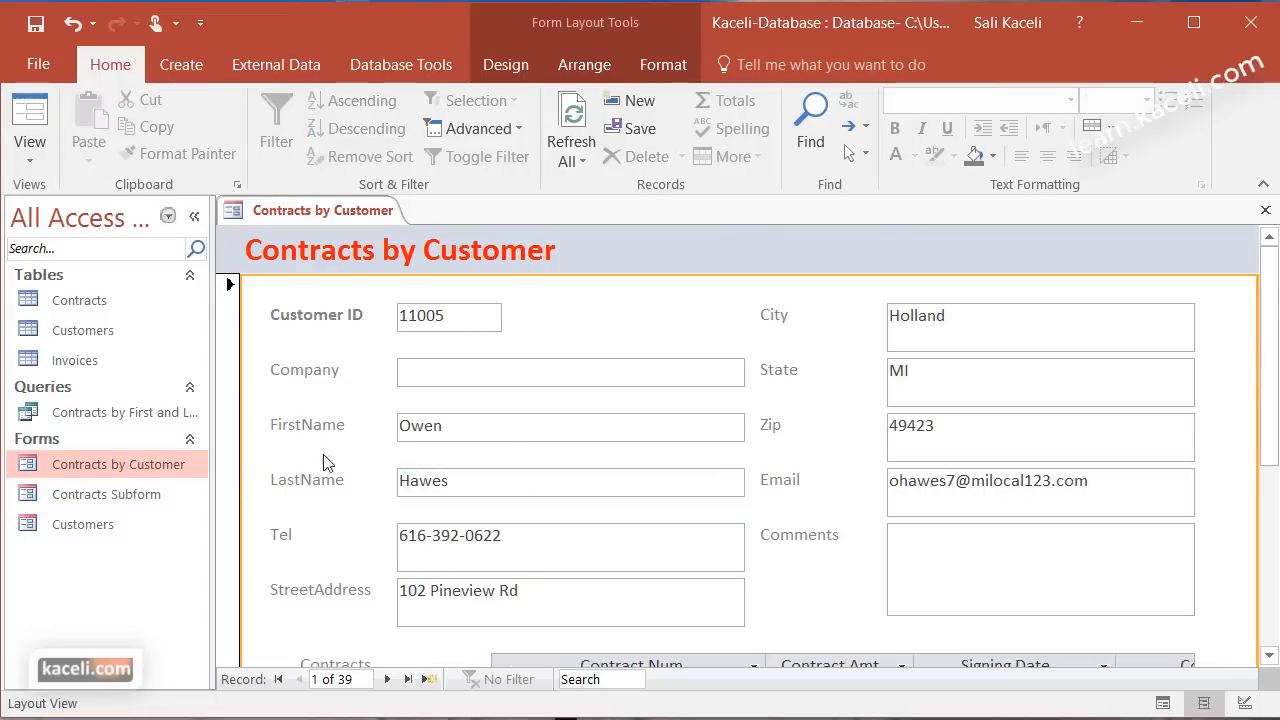
left_click(30, 150)
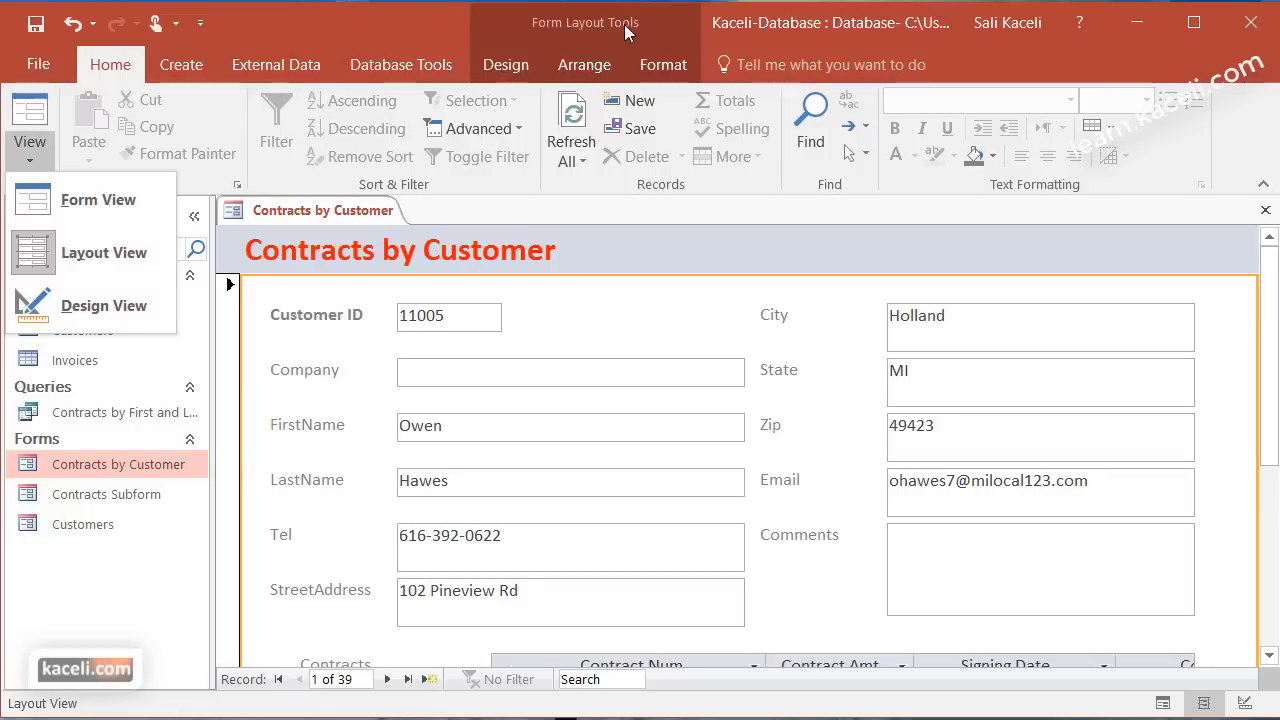
left_click(561, 27)
left_click(554, 45)
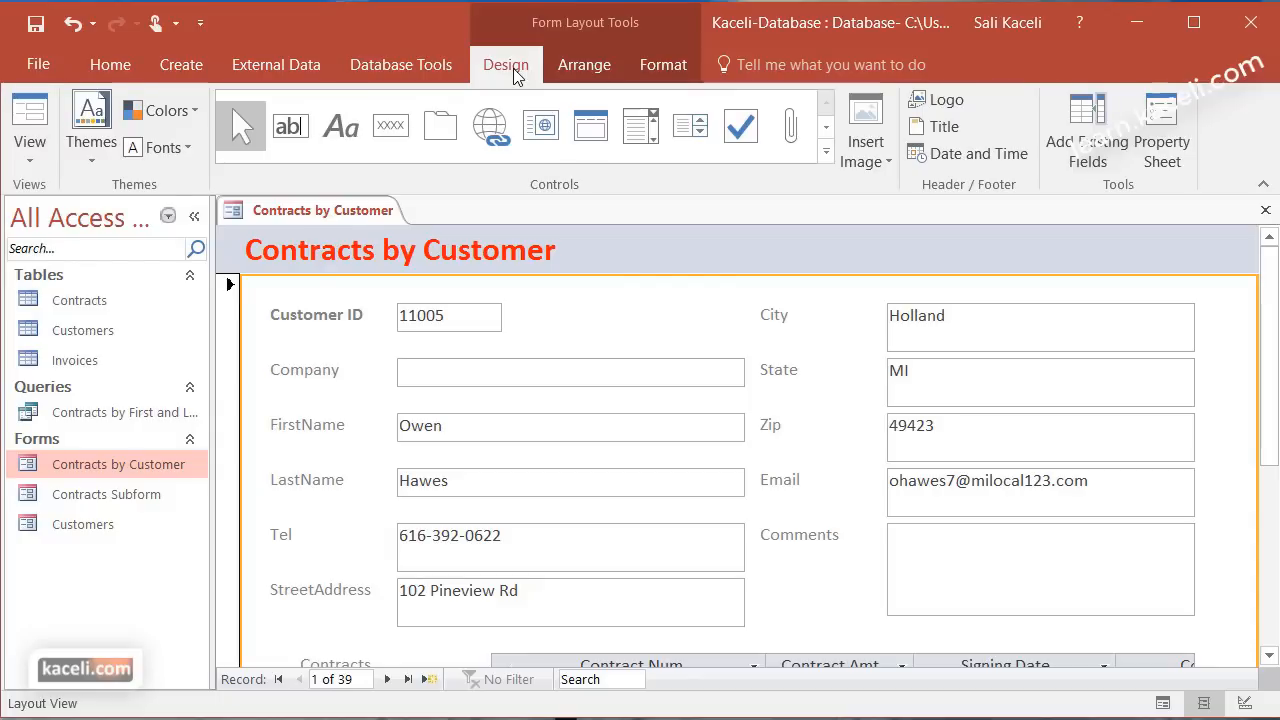
left_click(584, 68)
left_click(657, 73)
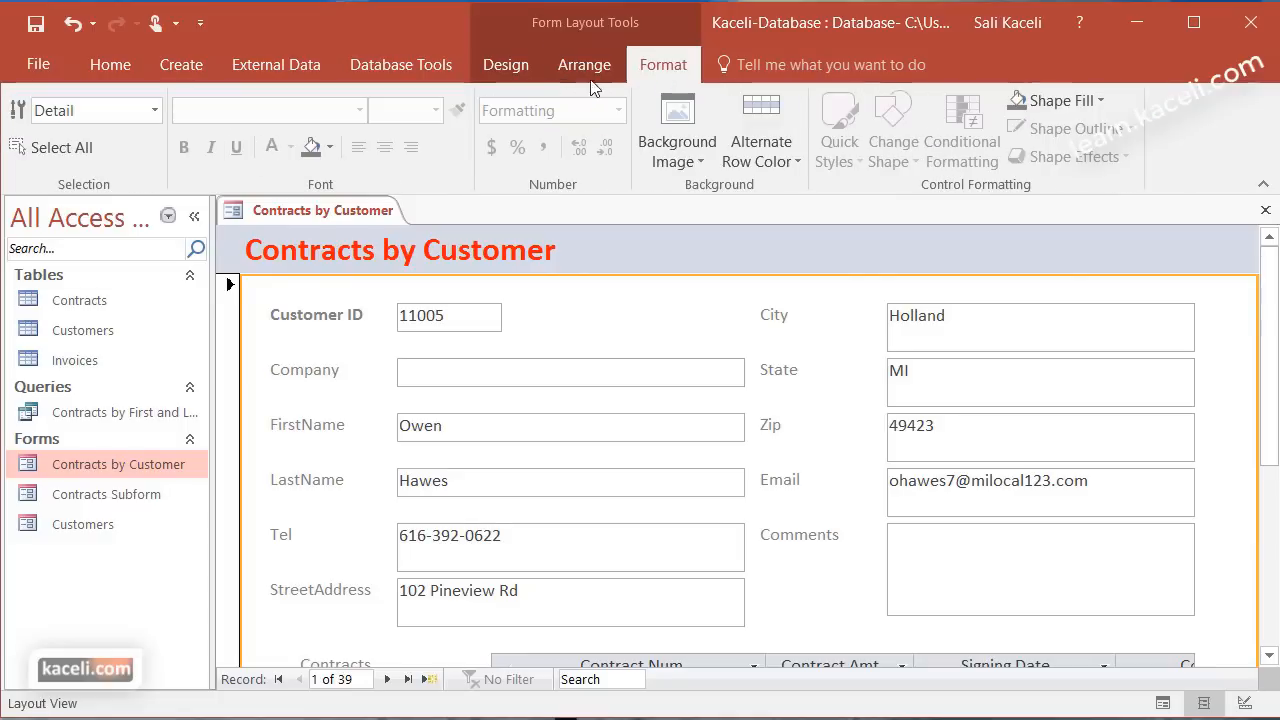
left_click(531, 75)
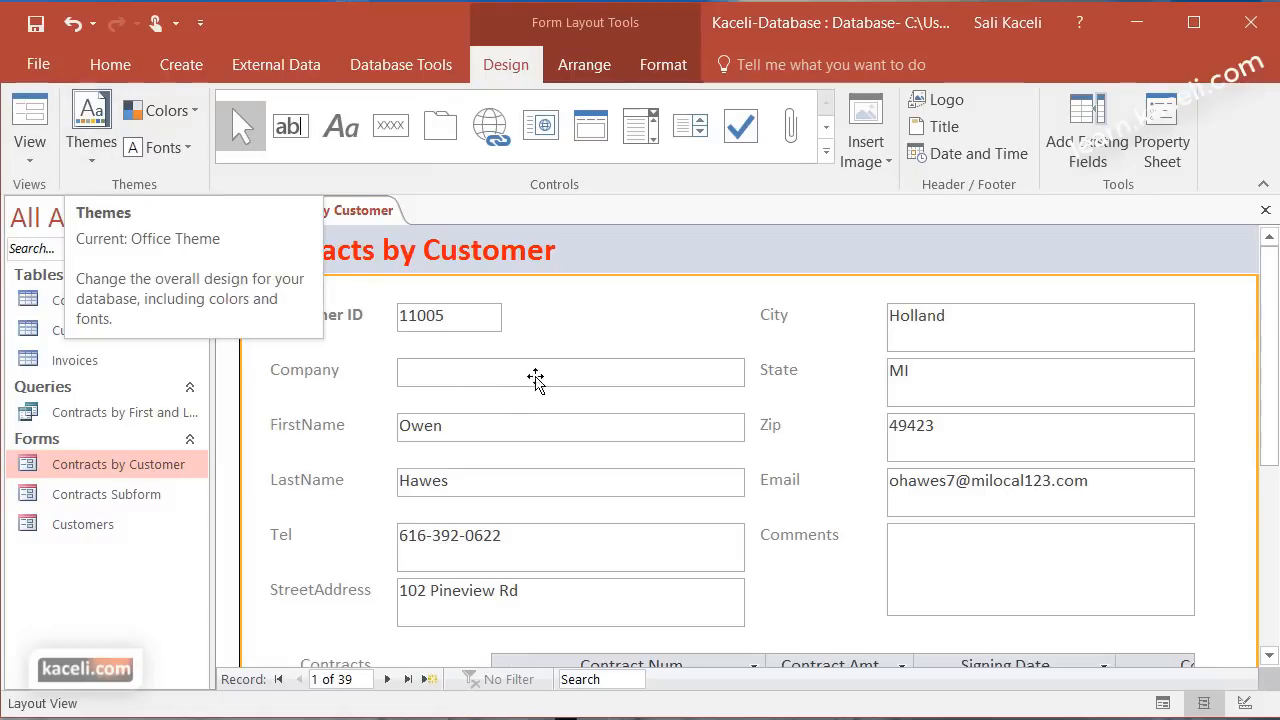
Reduce the Tel text box to a single line in height and narrow it to just fit the phone number
left_click(480, 546)
left_click_drag(491, 571, 494, 551)
left_click_drag(745, 537, 526, 535)
left_click(528, 590)
left_click(563, 320)
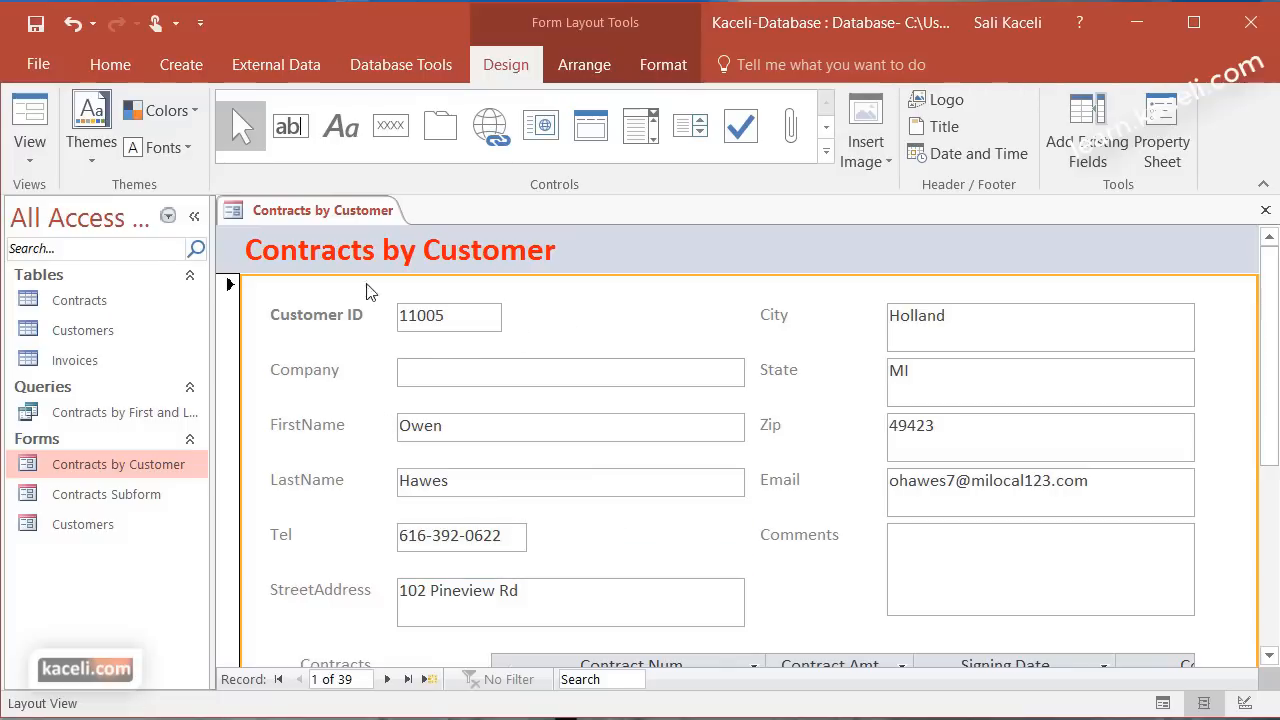
Apply the green theme, second in the Office theme gallery, to the database and change its theme colors to a blue color scheme
left_click(104, 162)
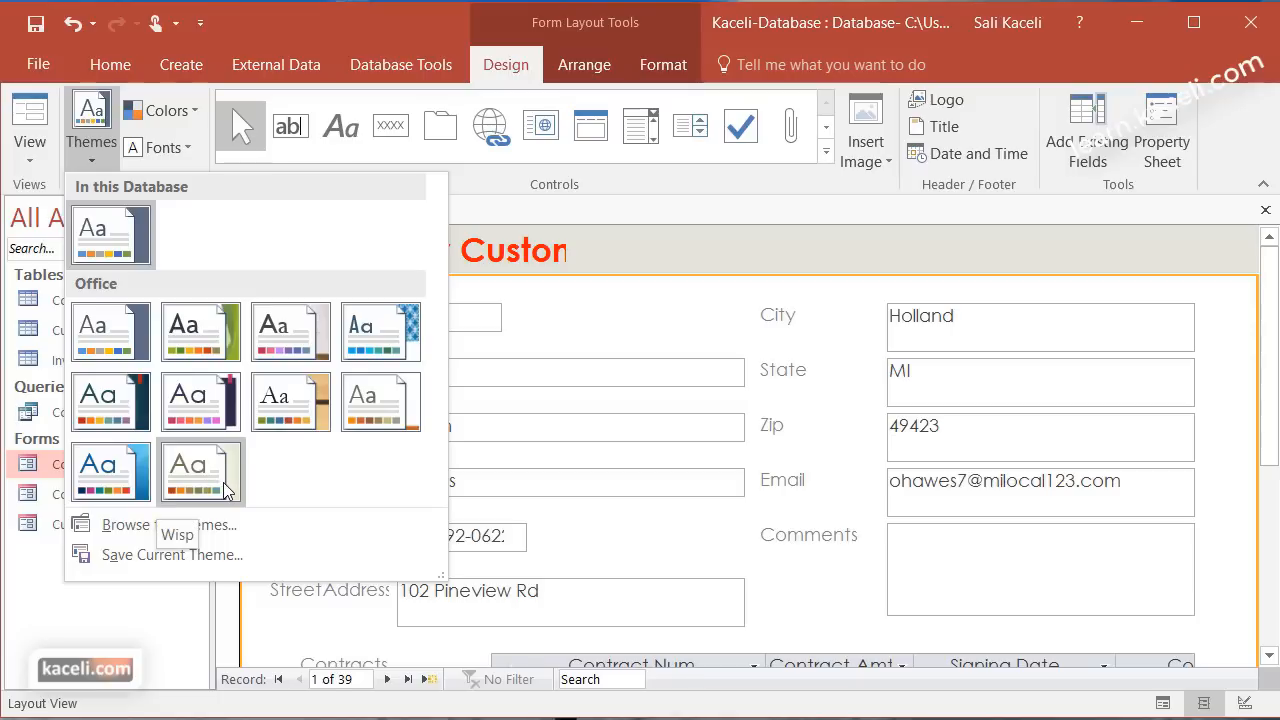
left_click(185, 340)
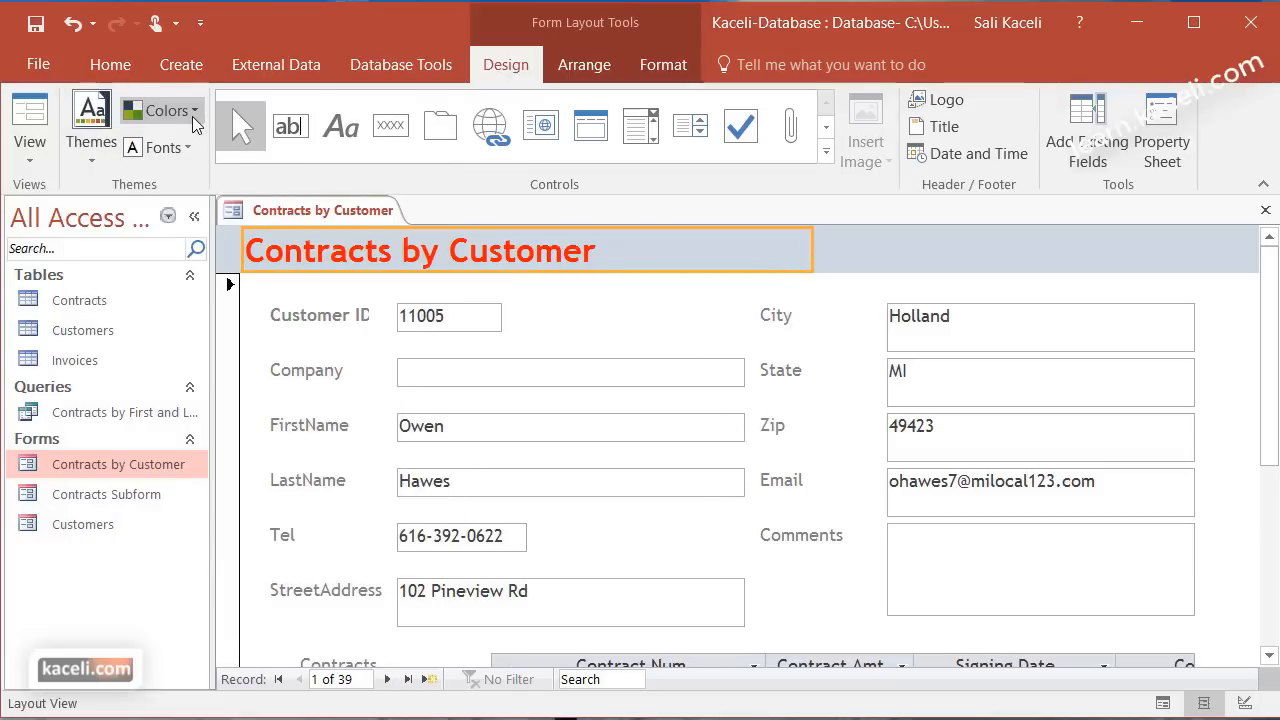
left_click(165, 111)
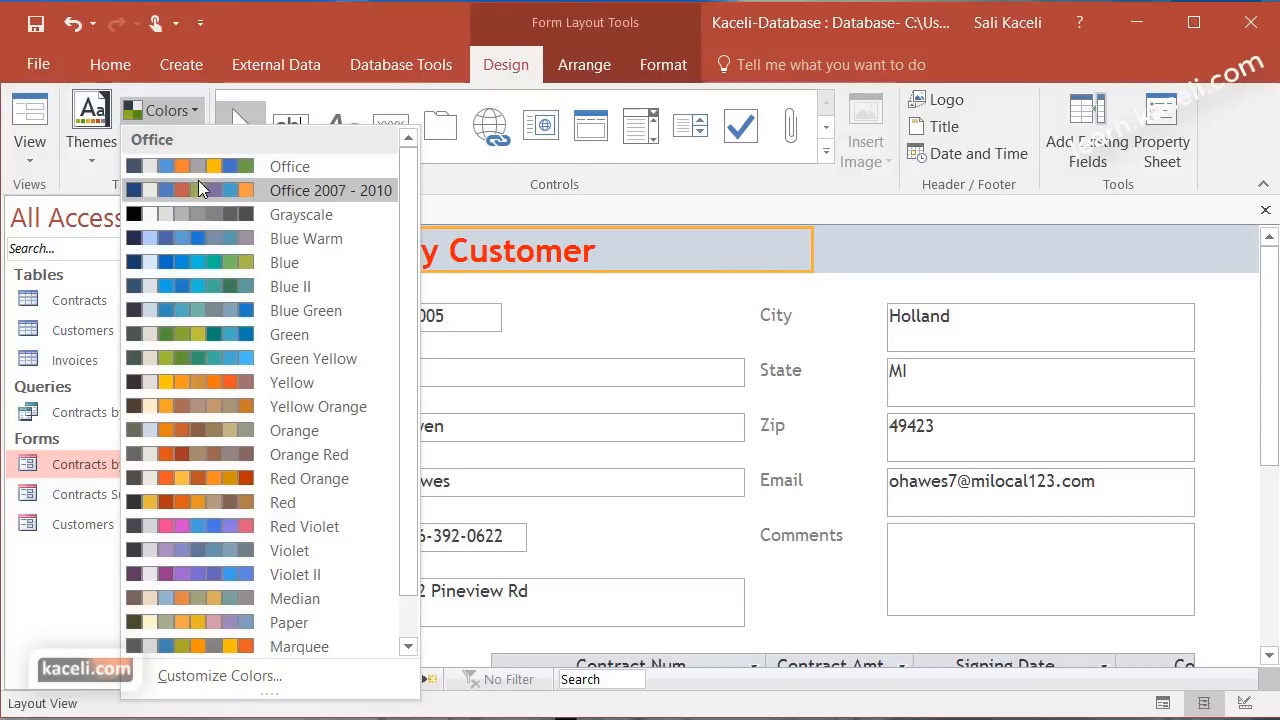
left_click(201, 165)
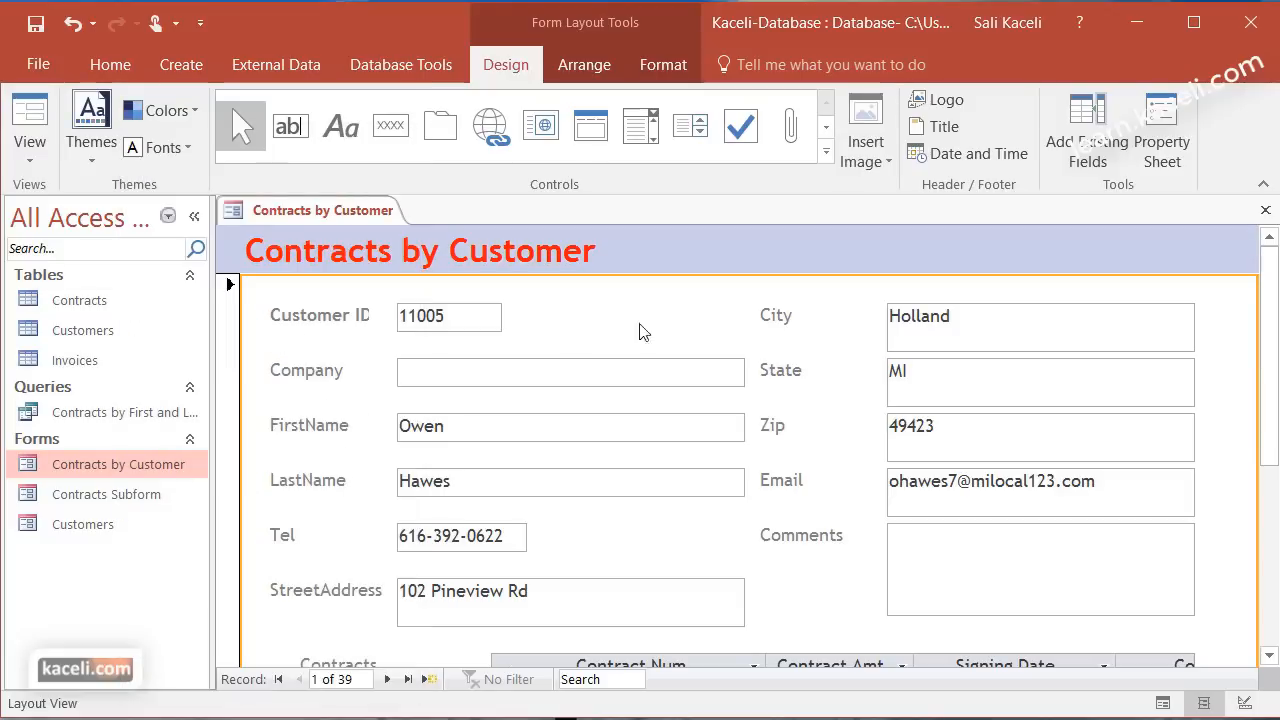
left_click(186, 148)
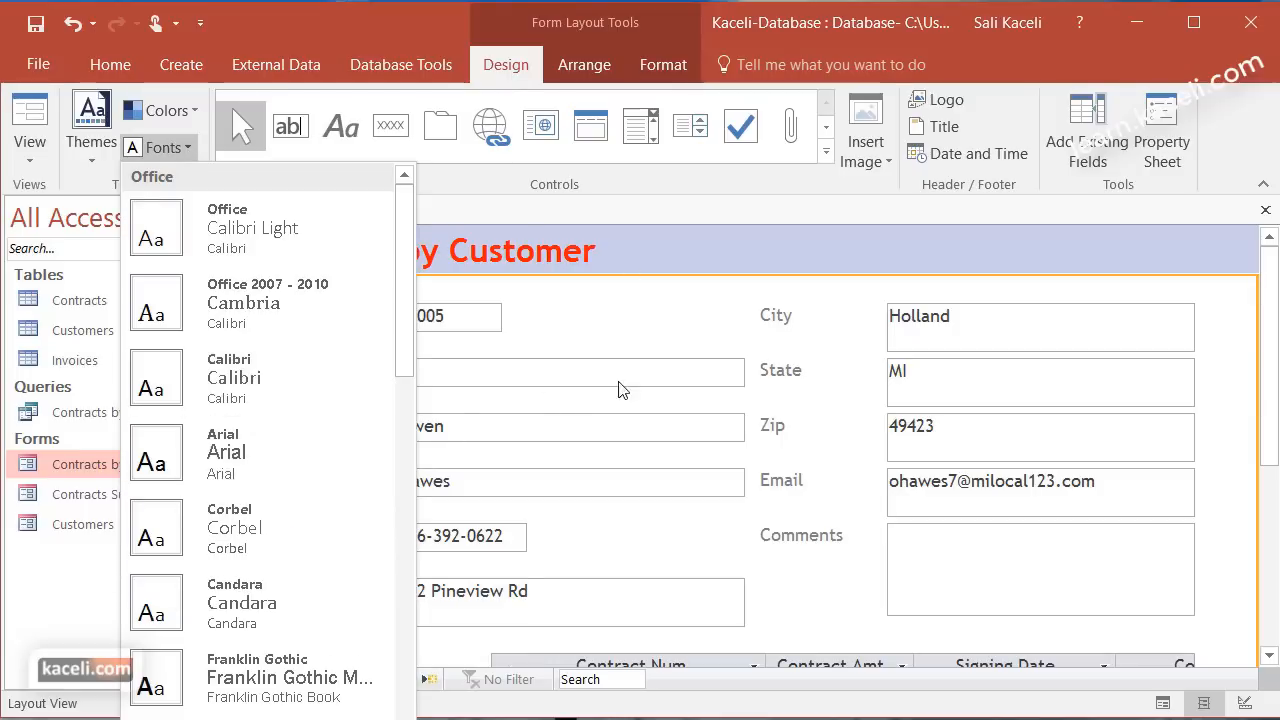
left_click(675, 317)
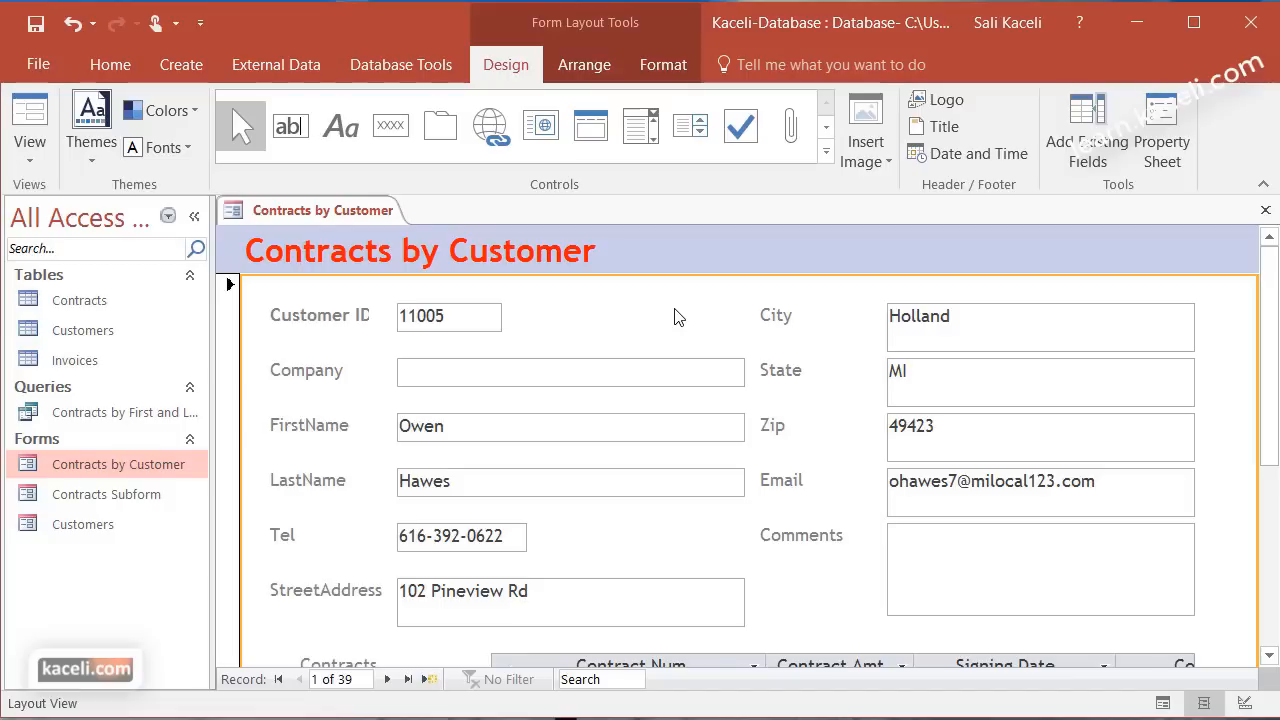
left_click(651, 251)
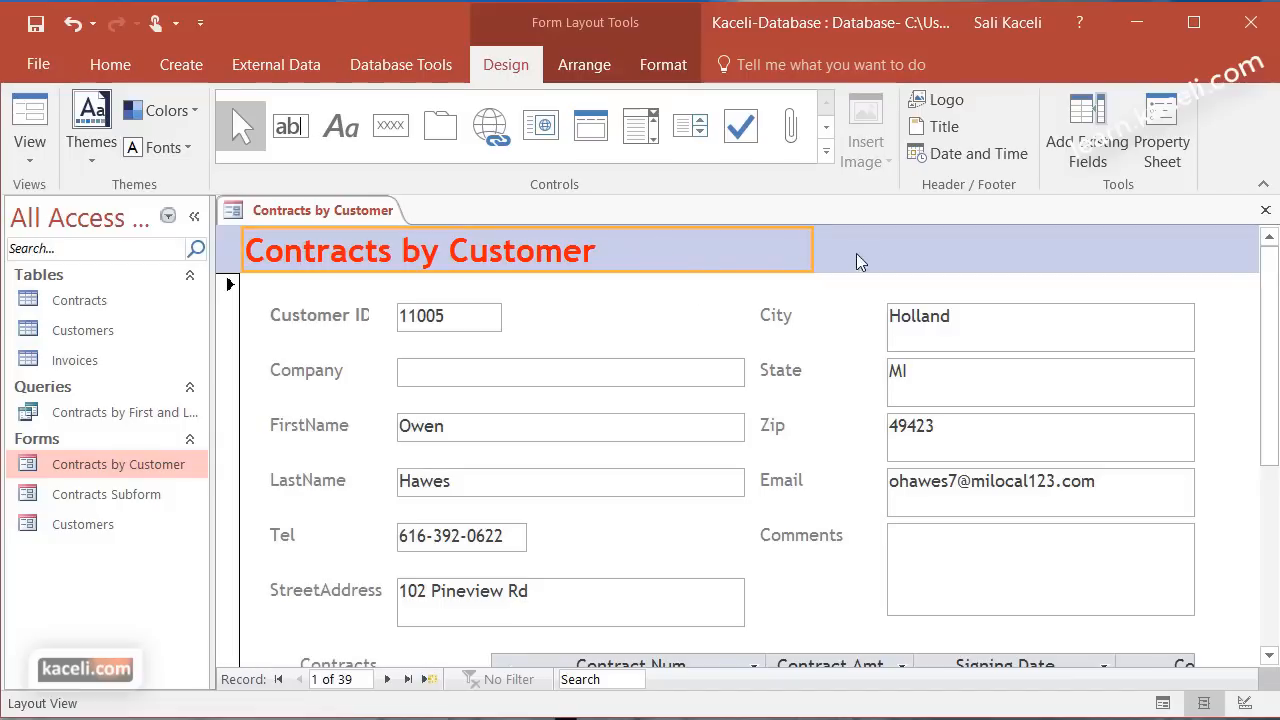
left_click(612, 304)
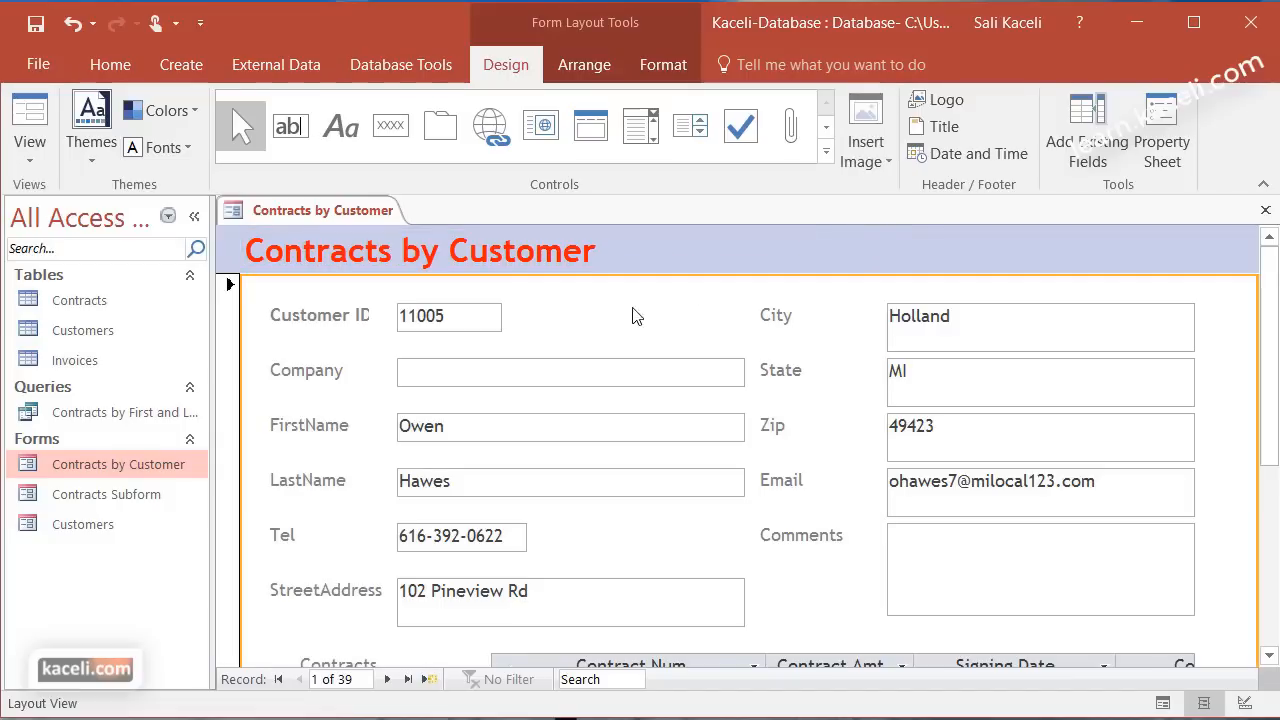
left_click(880, 163)
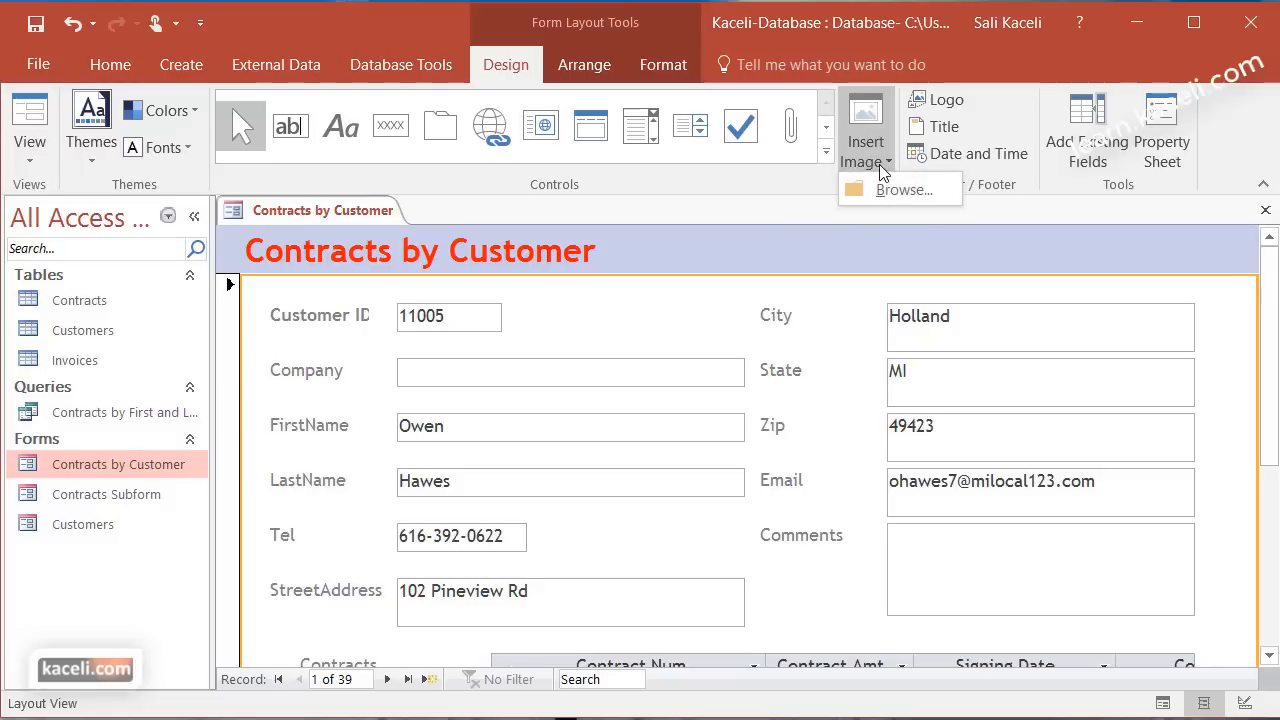
left_click(987, 117)
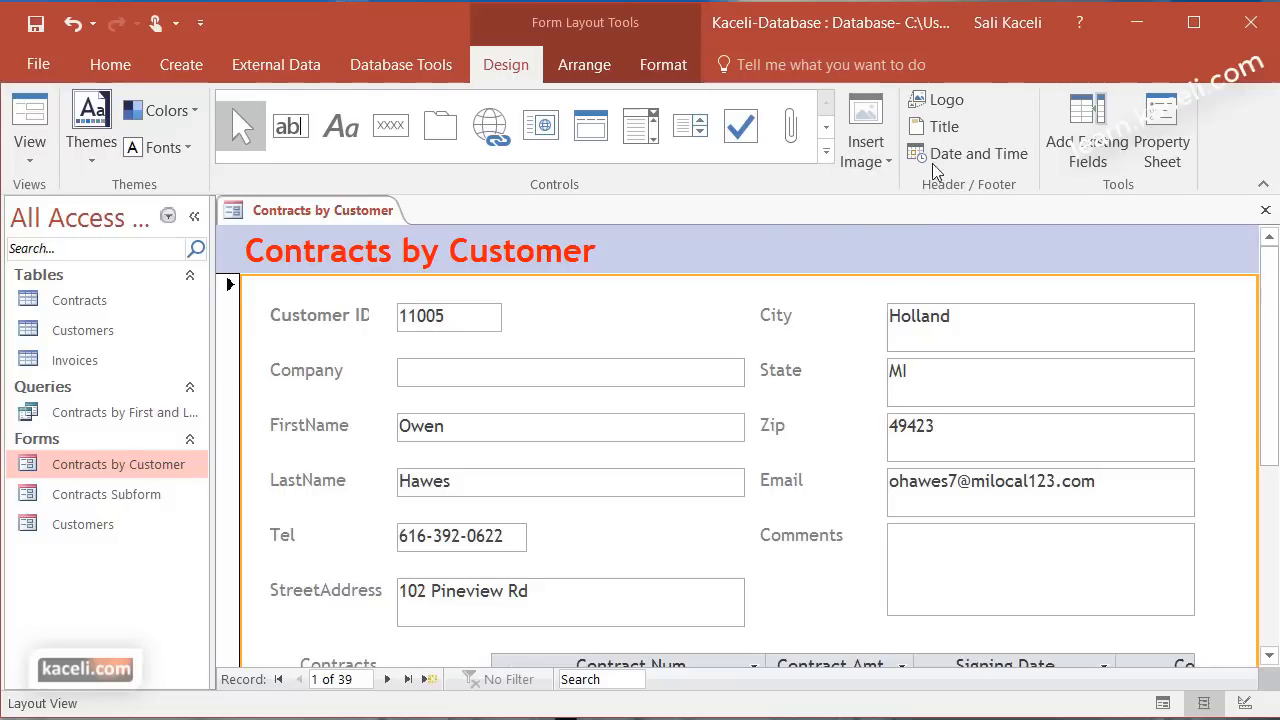
Examine the Comments text box's data and format properties in the property sheet, including its control source, and close the sheet
left_click(957, 558)
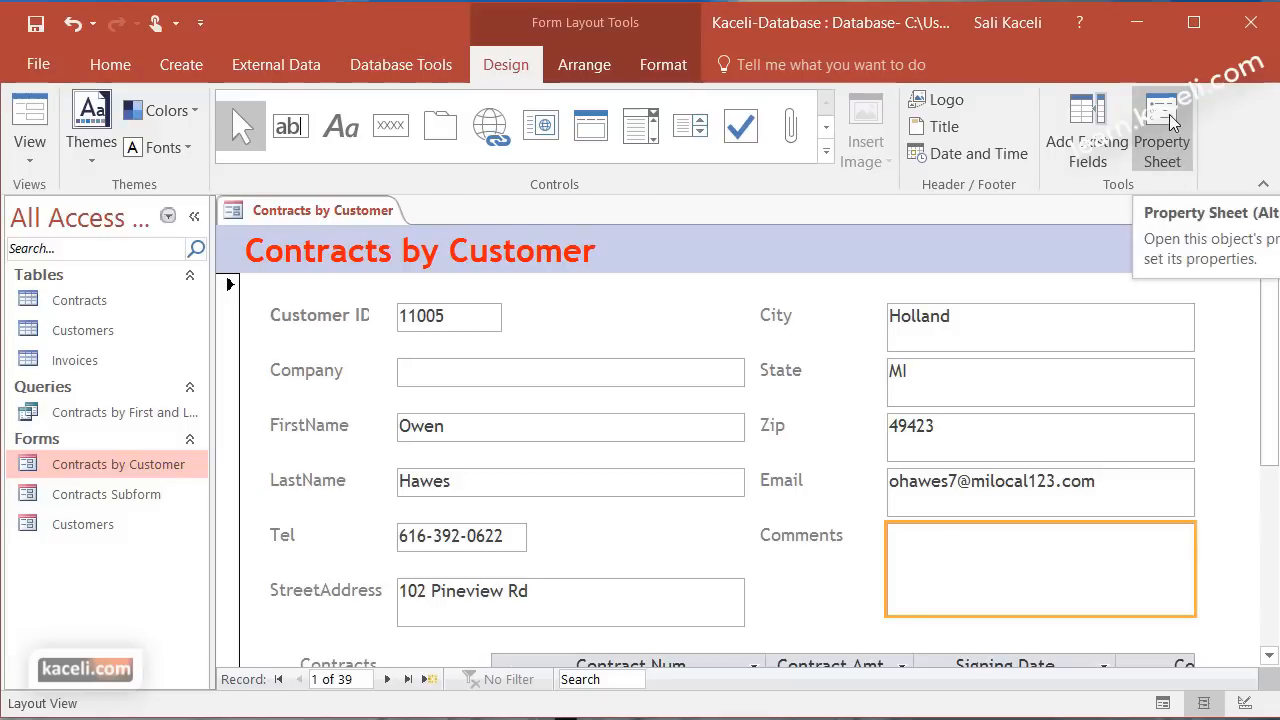
left_click(1170, 148)
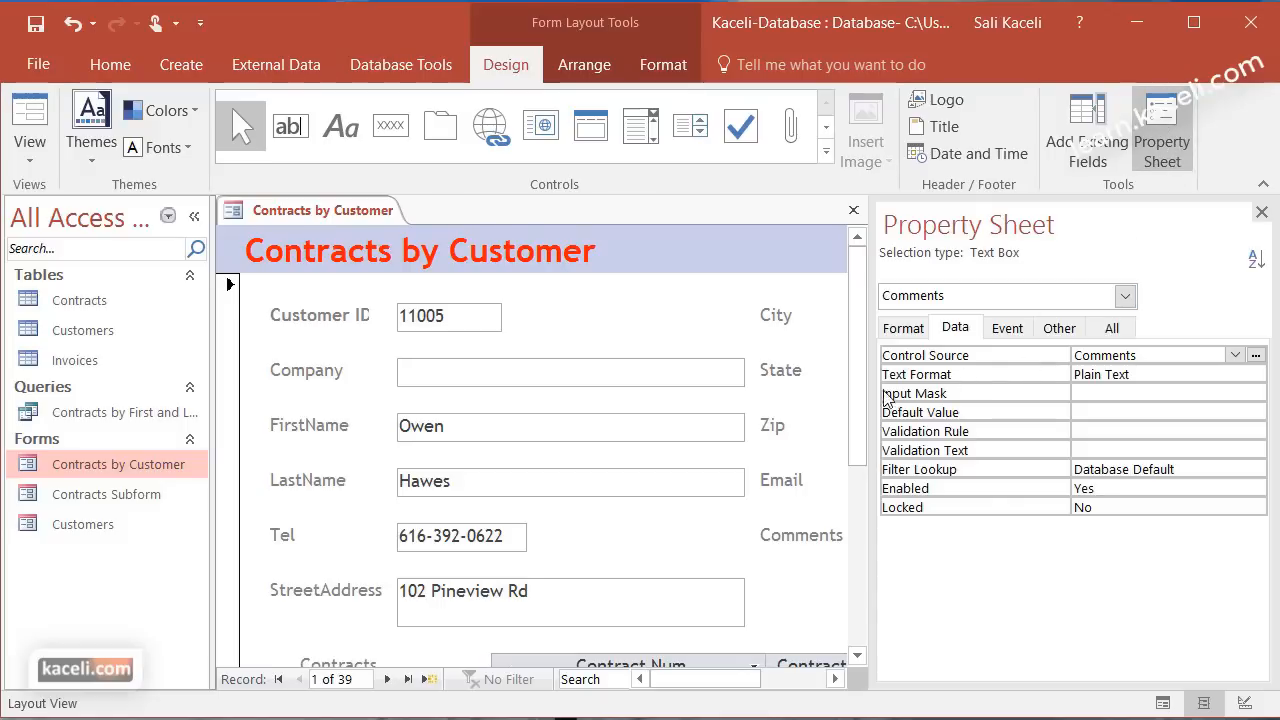
left_click(811, 679)
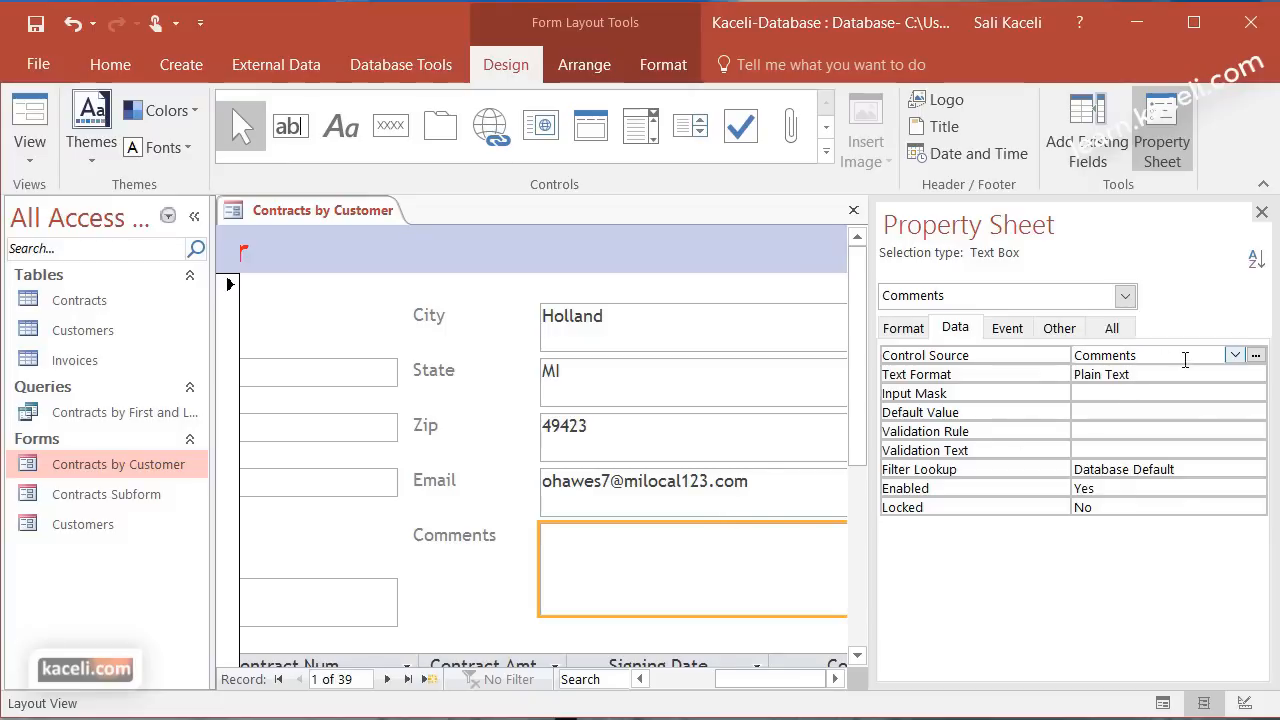
left_click(1236, 355)
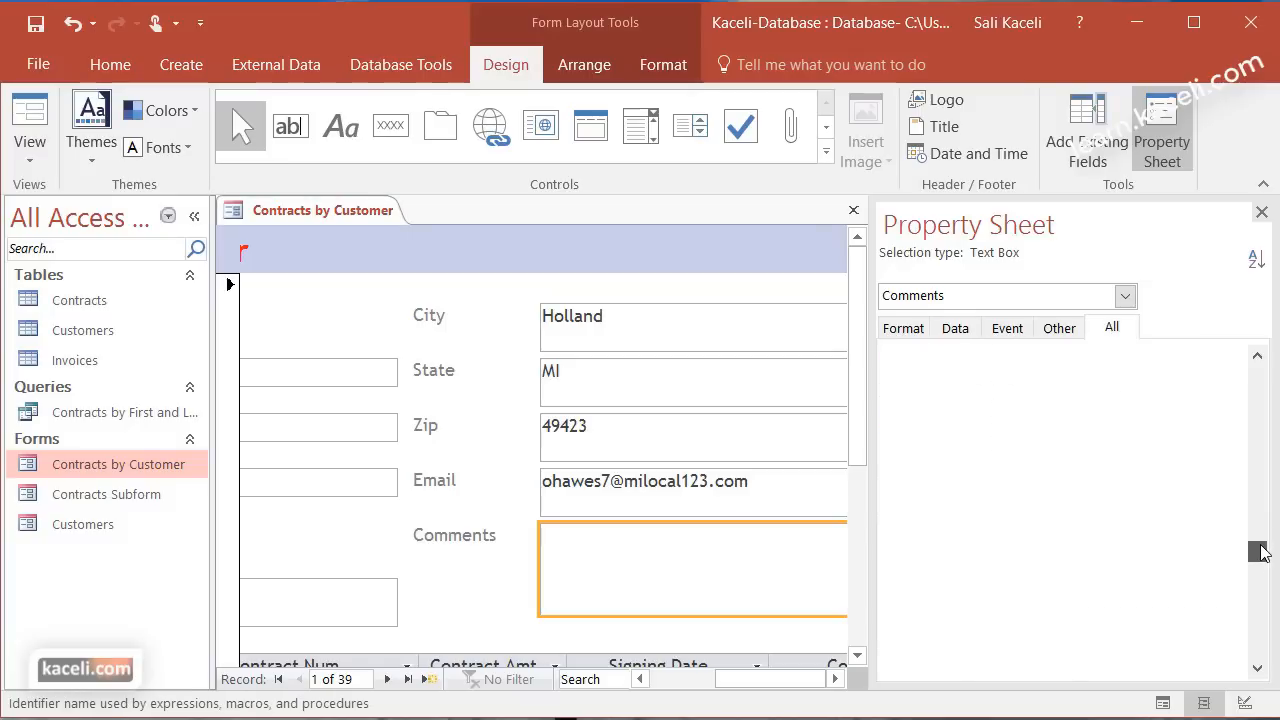
left_click_drag(1257, 551, 1251, 351)
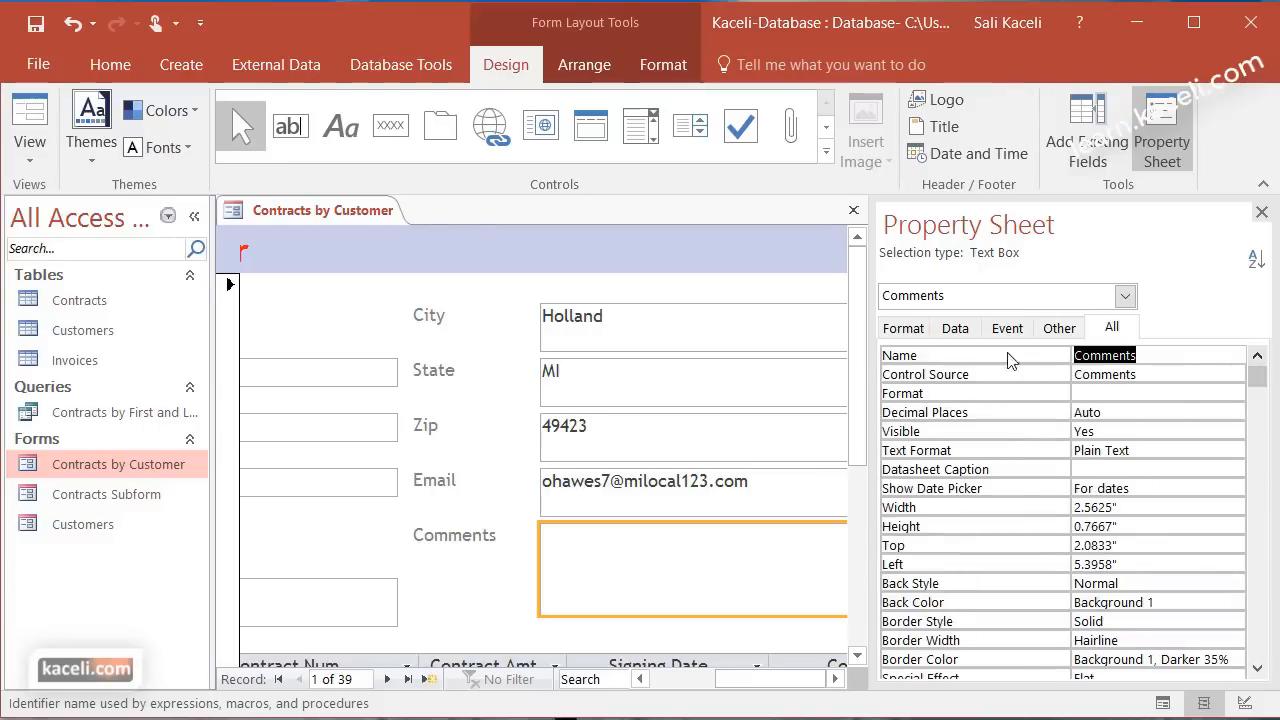
left_click(926, 333)
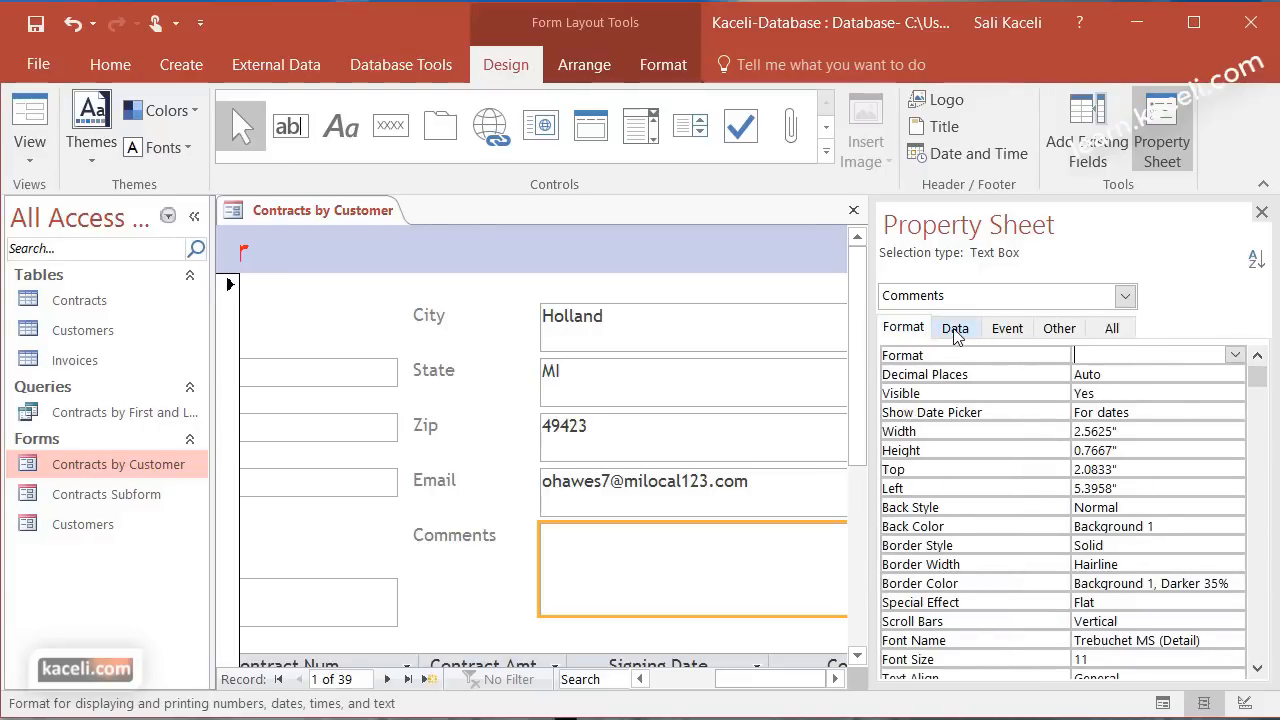
left_click(955, 332)
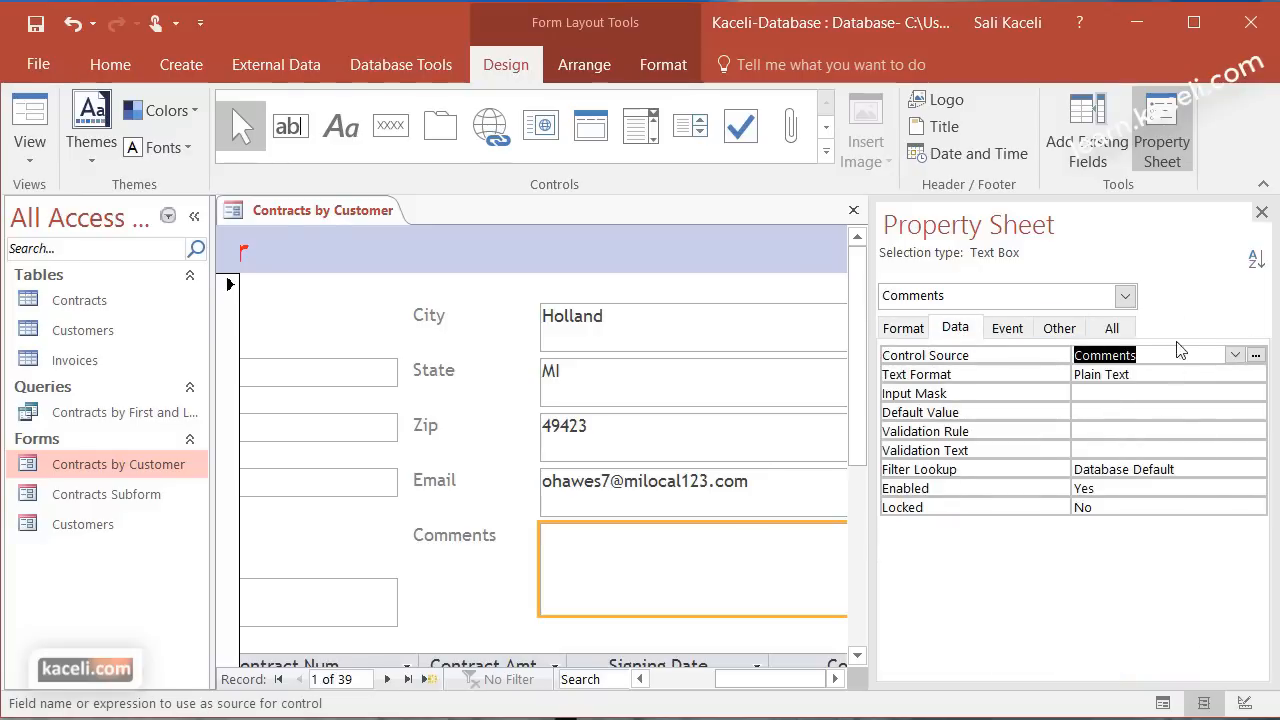
left_click(1262, 213)
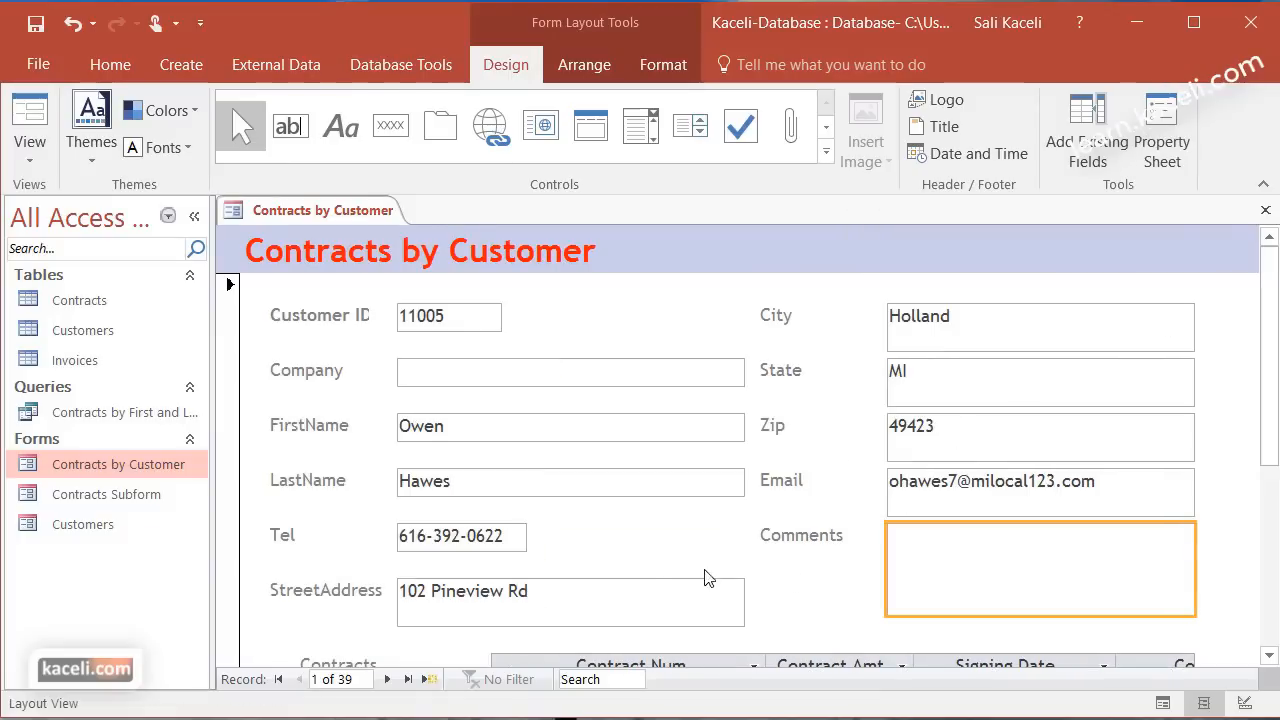
Switch the form to Design View, saving the changes to both Contracts by Customer and Contracts Subform
left_click(49, 162)
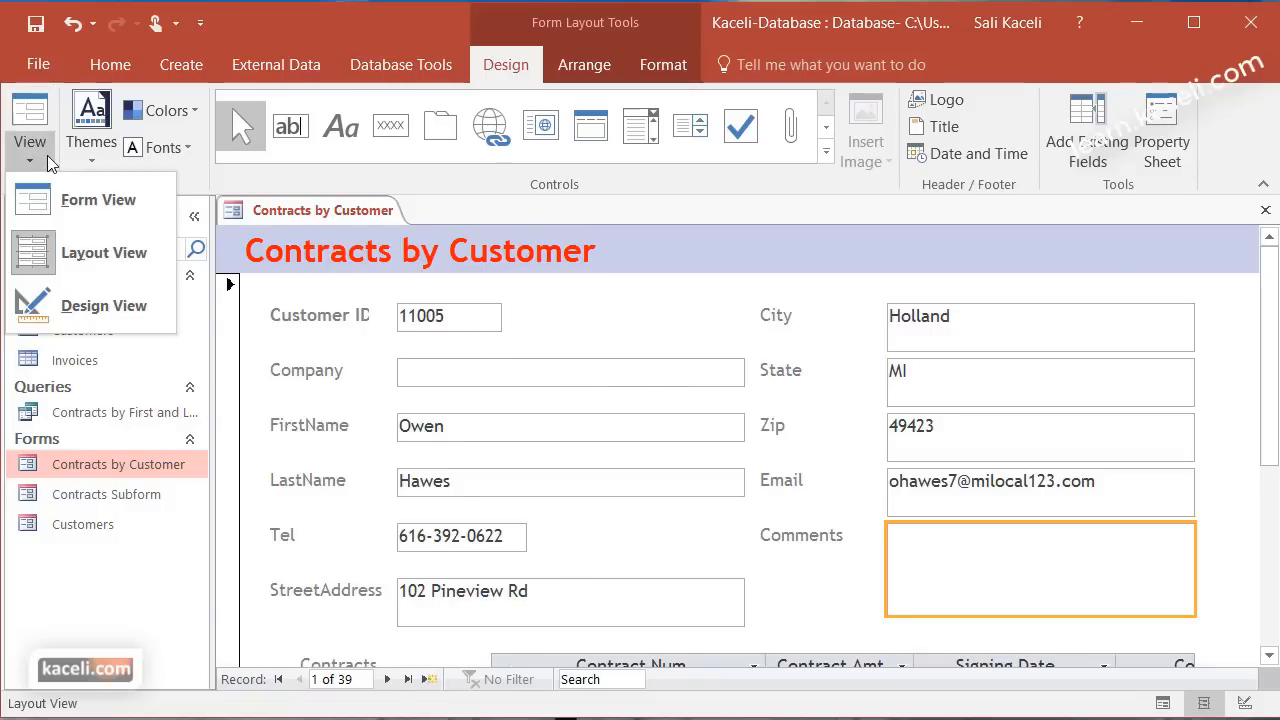
left_click(76, 322)
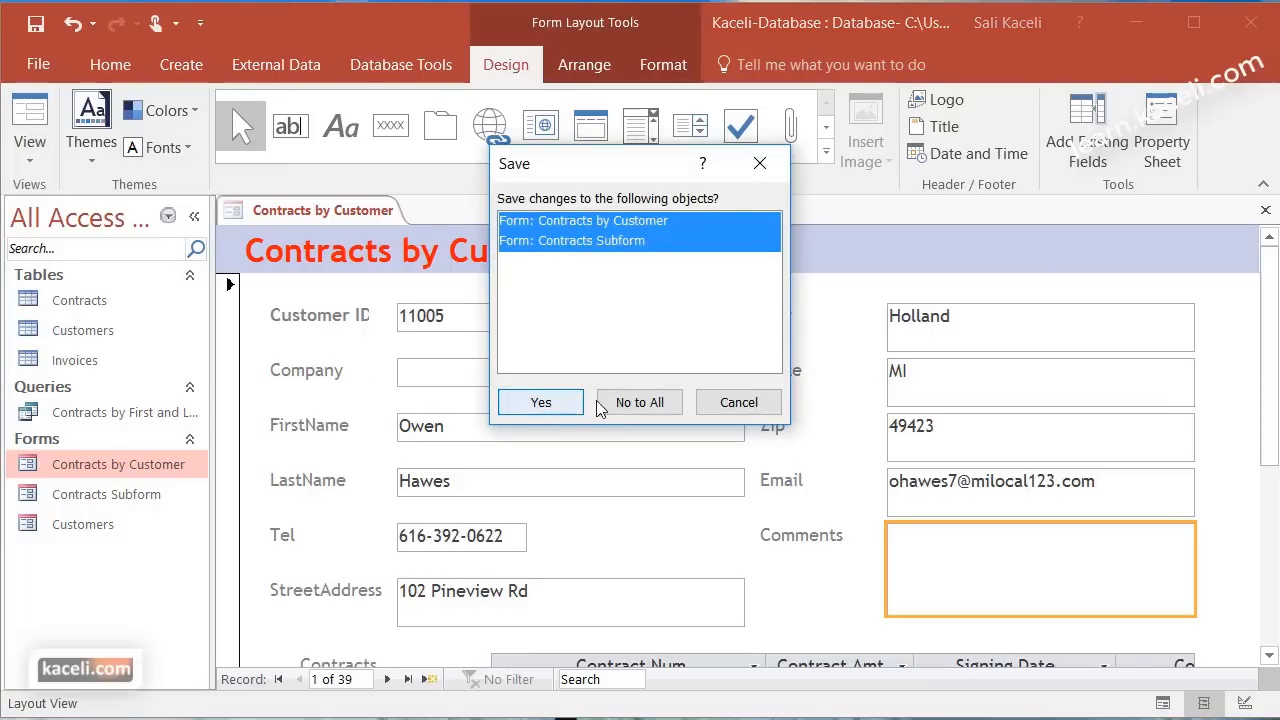
left_click(537, 402)
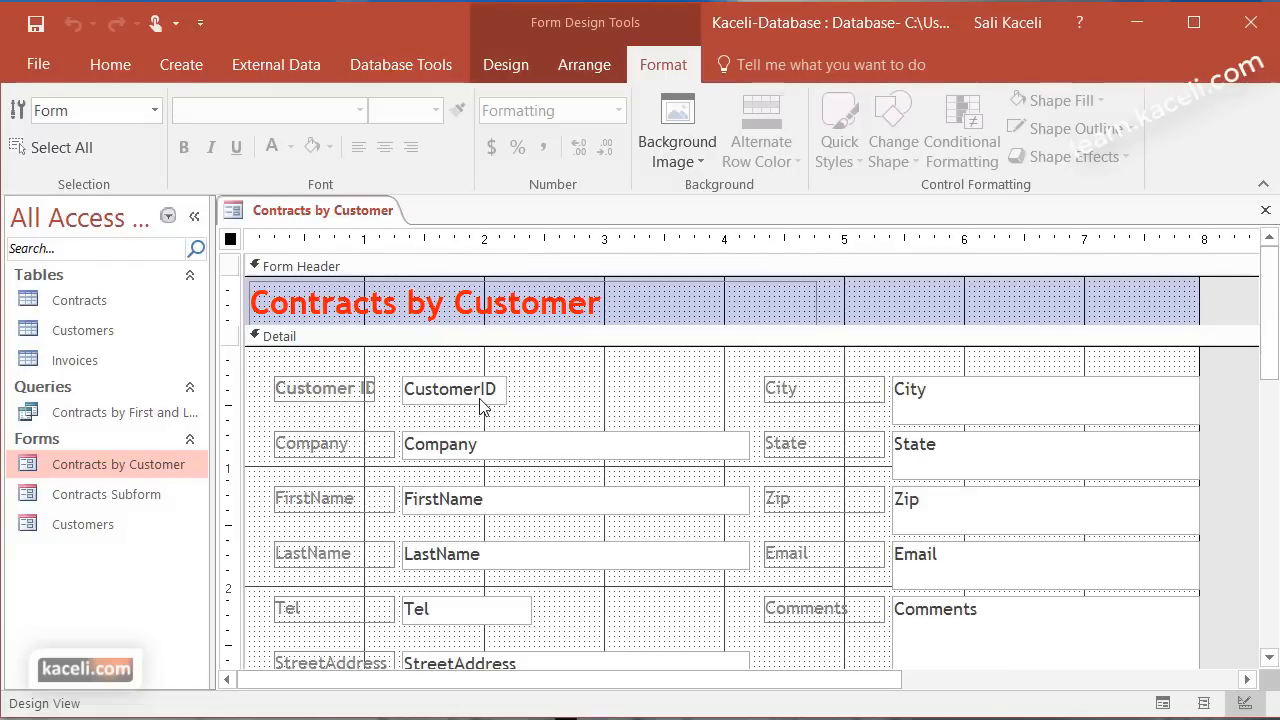
left_click(480, 388)
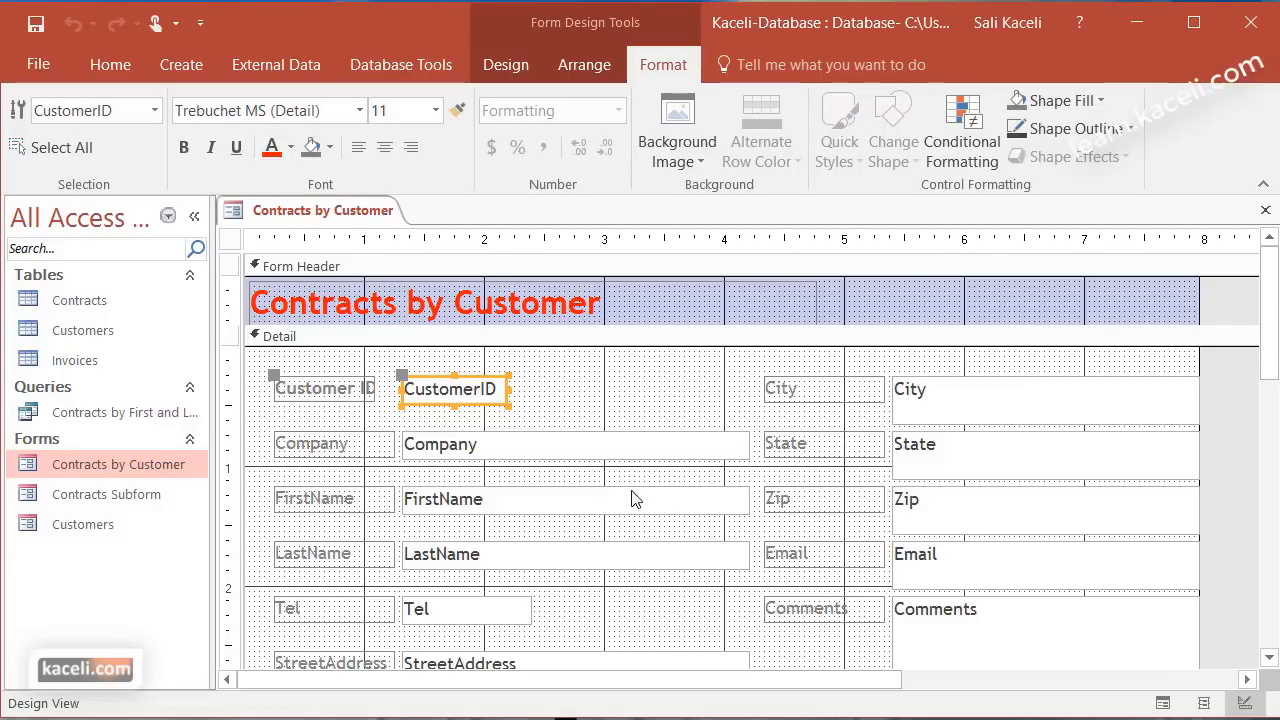
left_click(558, 404)
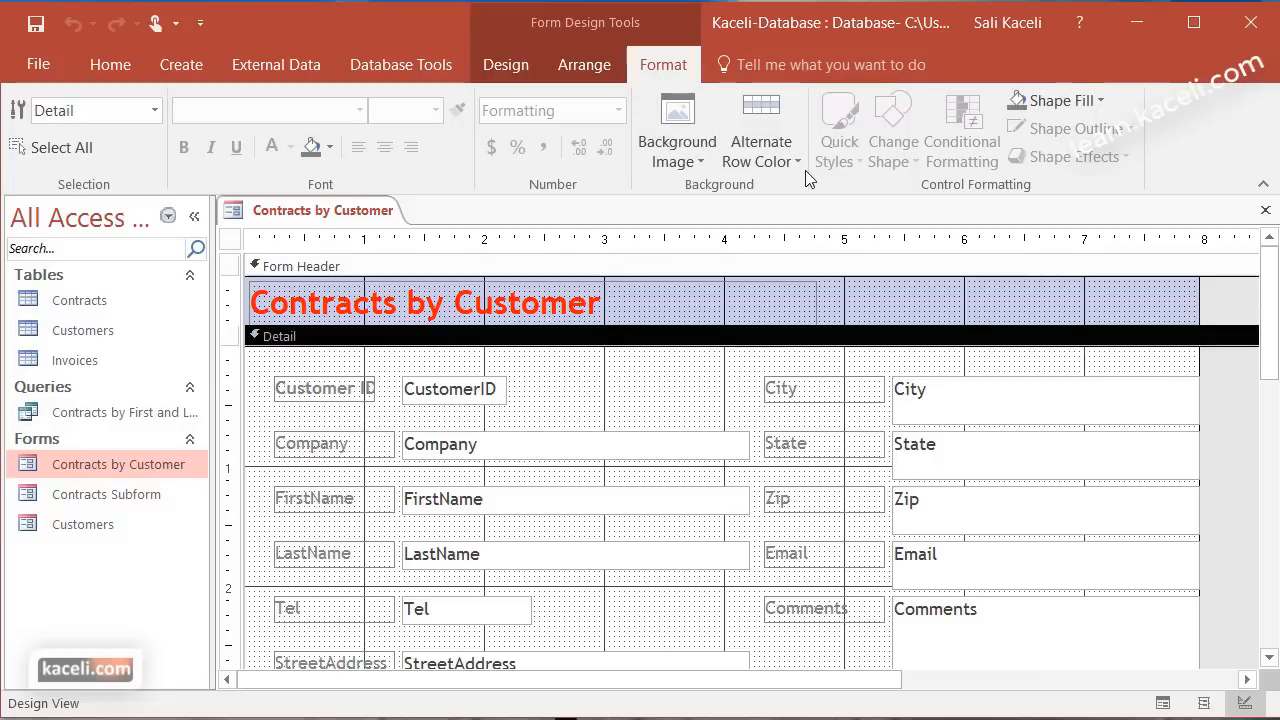
left_click(708, 157)
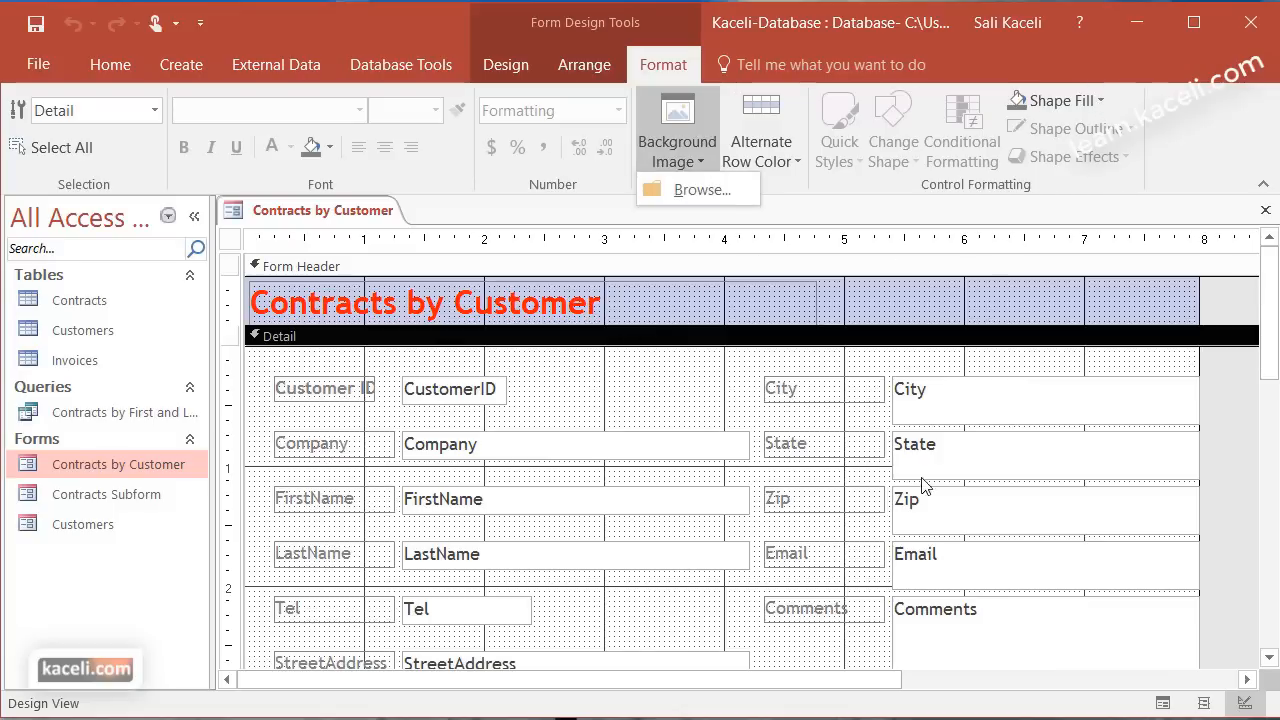
Reduce the StreetAddress text box to a single line in height and deselect it
scroll(900, 420, "down", 10)
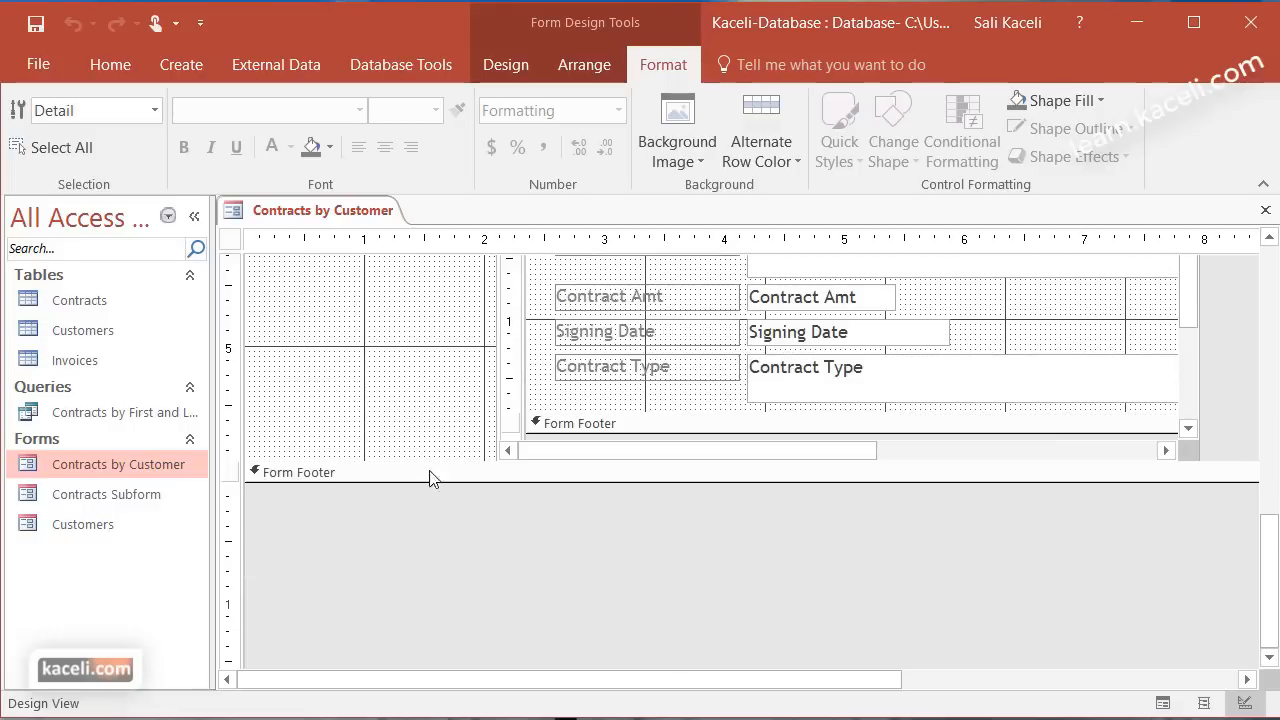
scroll(420, 435, "up", 4)
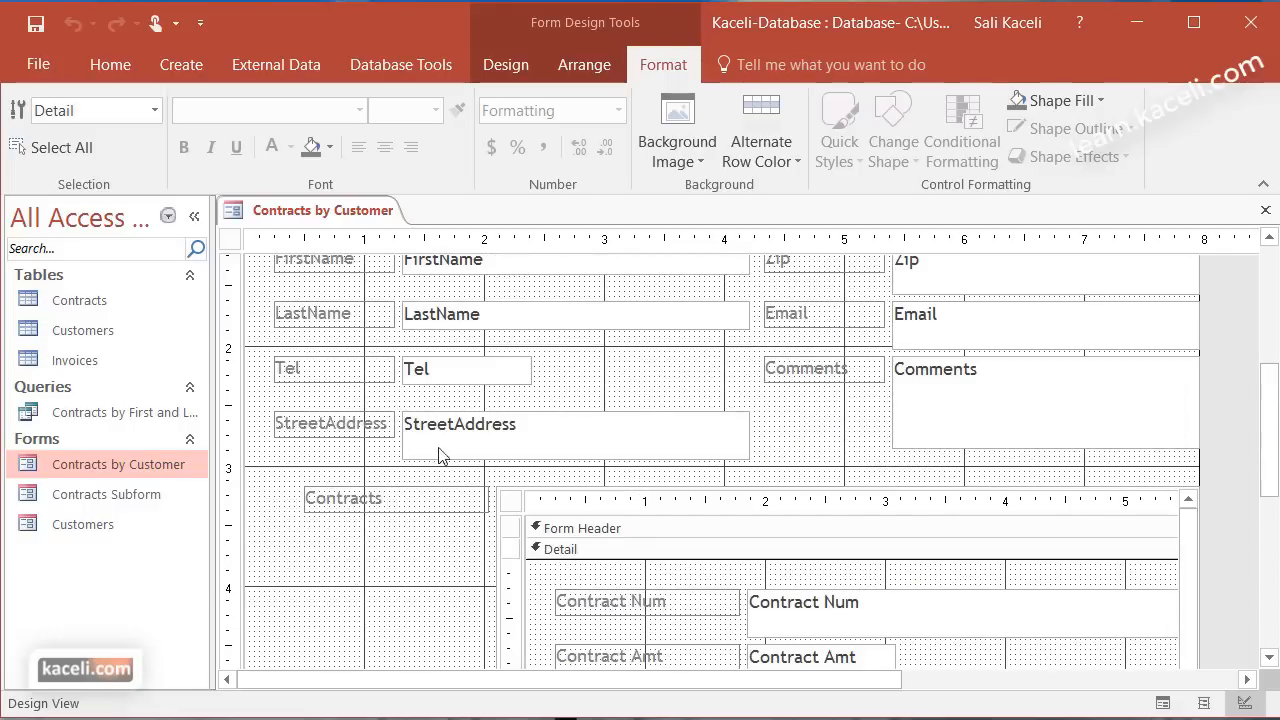
left_click(527, 444)
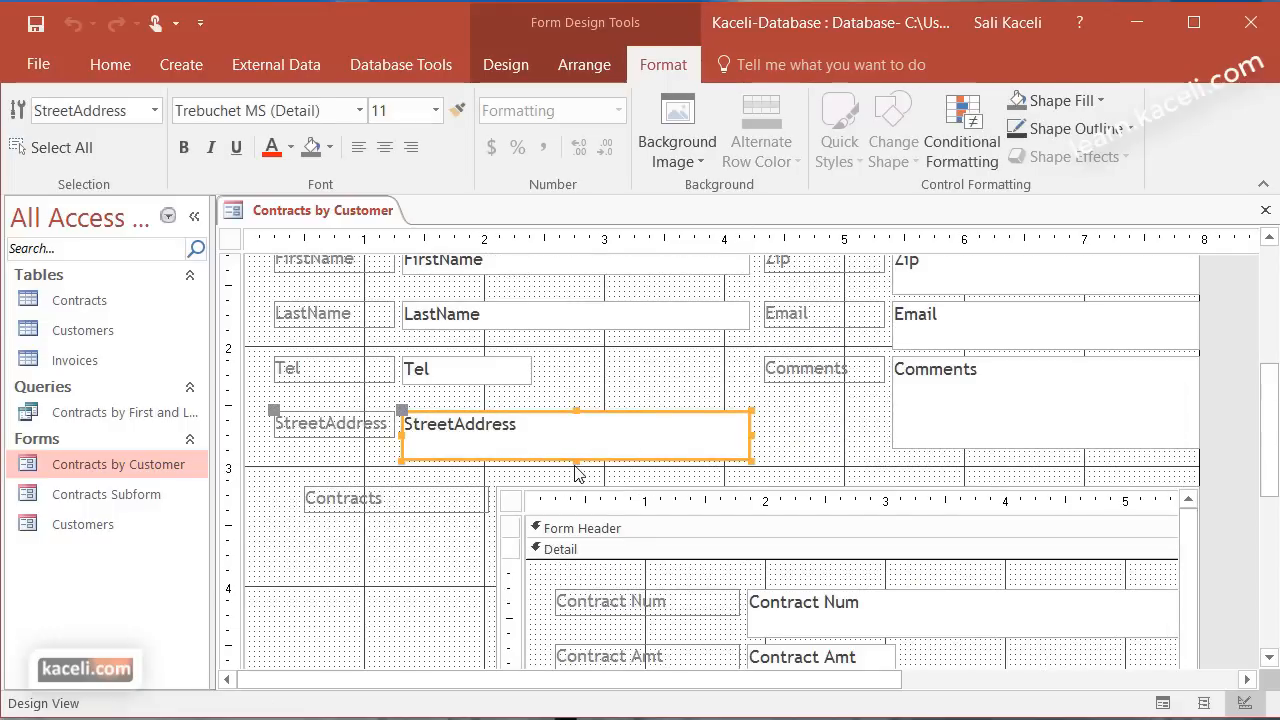
left_click_drag(575, 462, 534, 440)
left_click(808, 437)
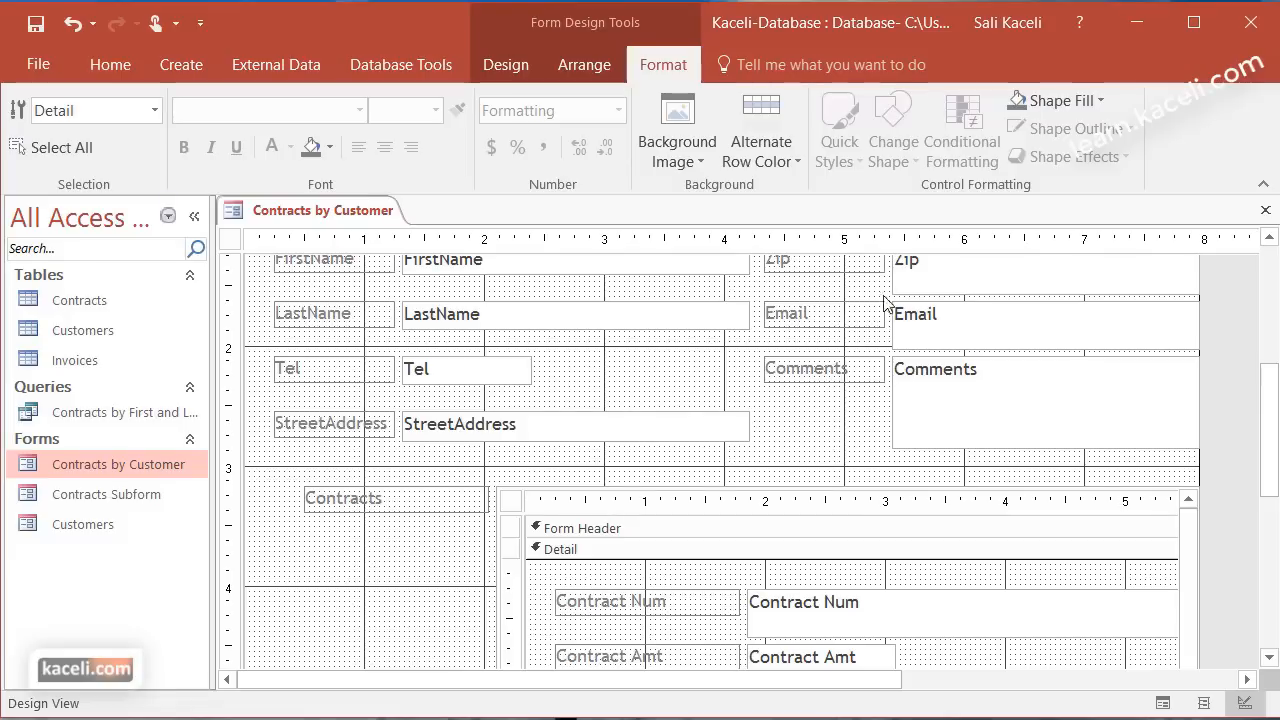
Close the Contracts by Customer form, saving its design changes
left_click(560, 62)
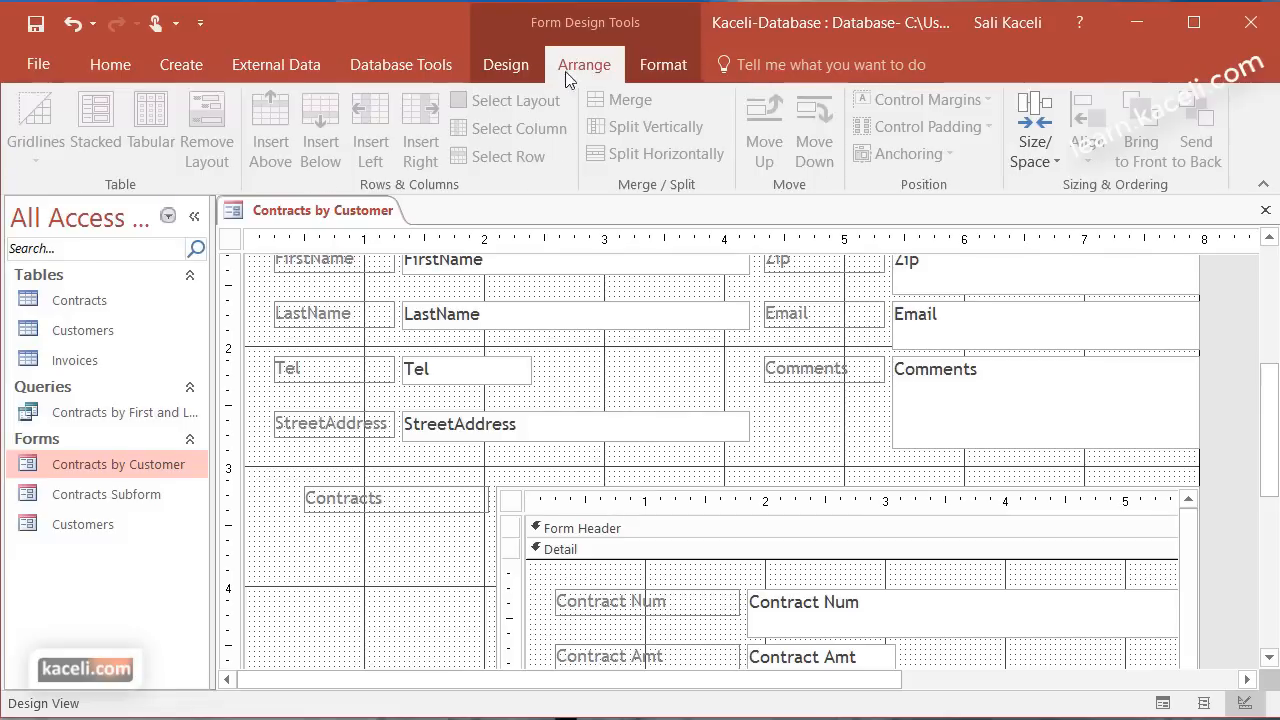
left_click(500, 66)
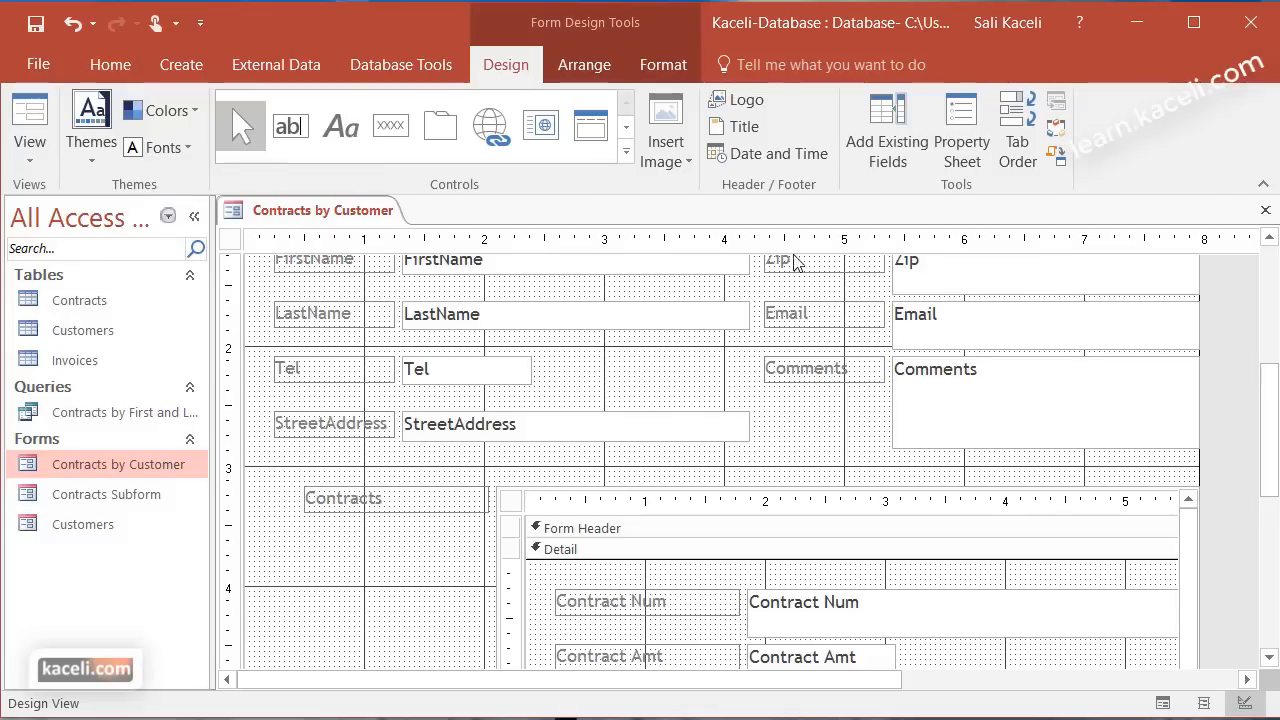
left_click(1265, 210)
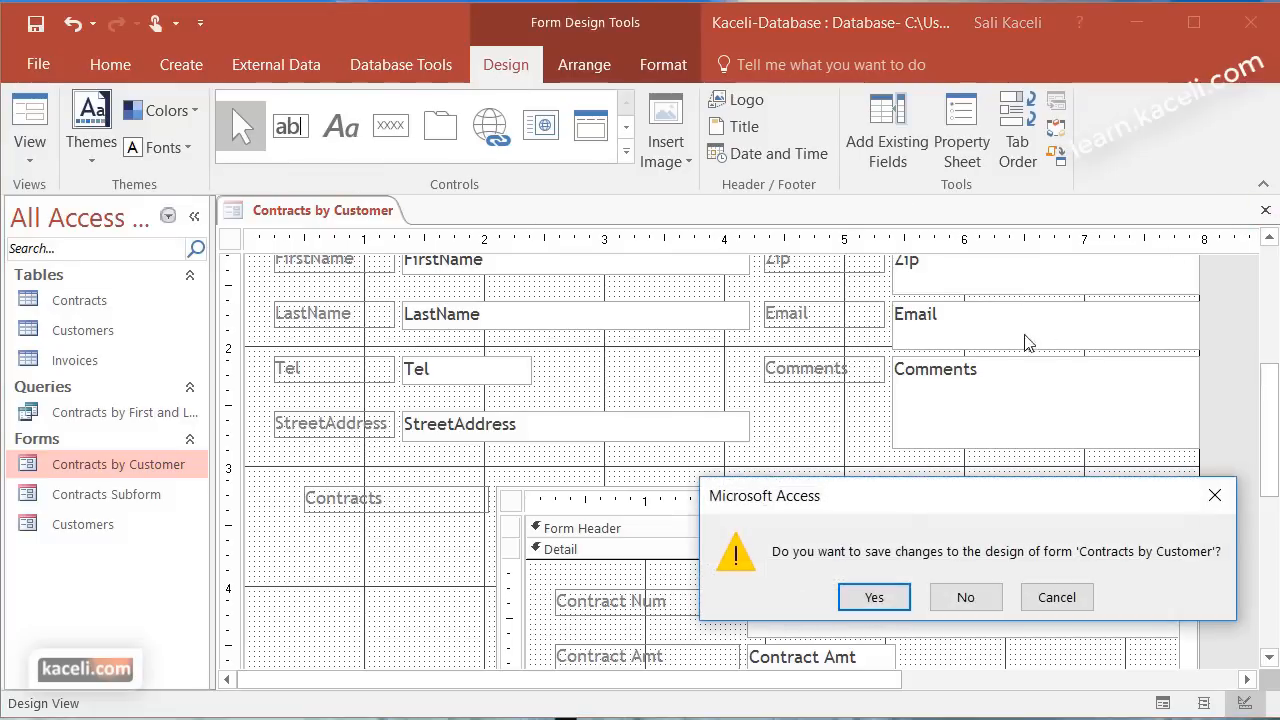
left_click(880, 597)
left_click(905, 547)
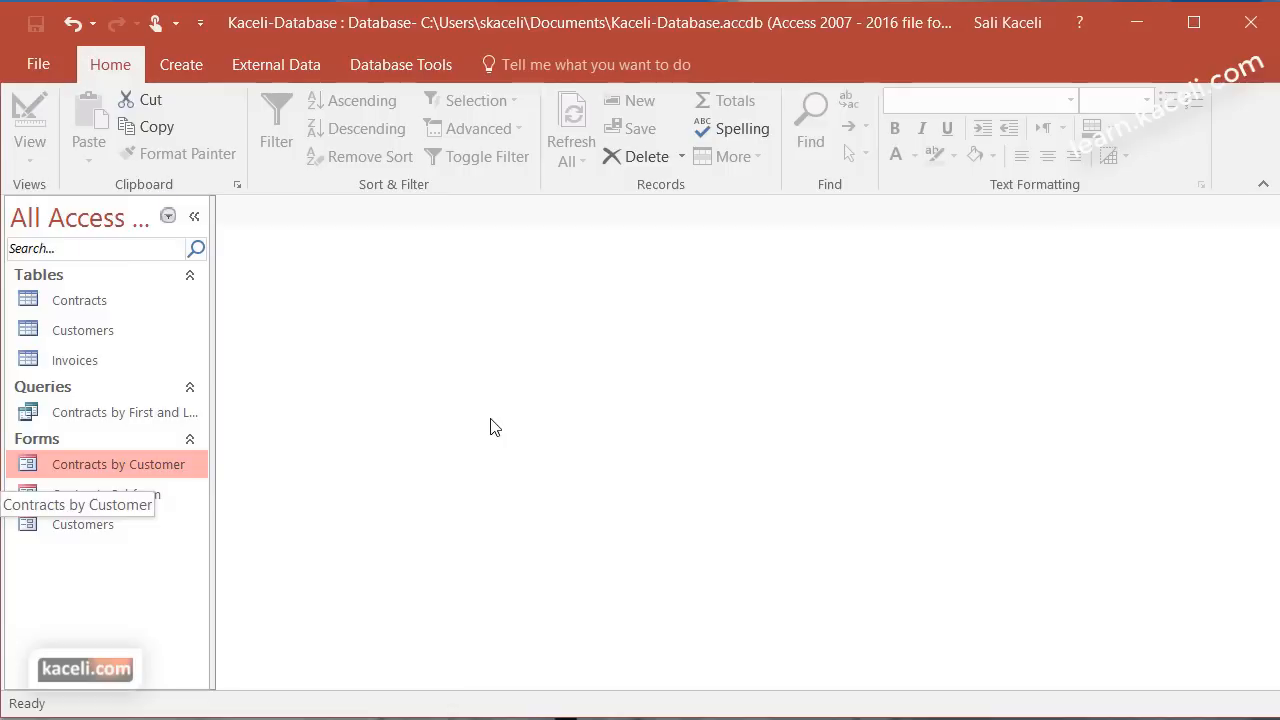
Open the Contracts by Customer form and examine its customer fields and the Contracts subform
double_click(70, 464)
scroll(585, 507, "down", 2)
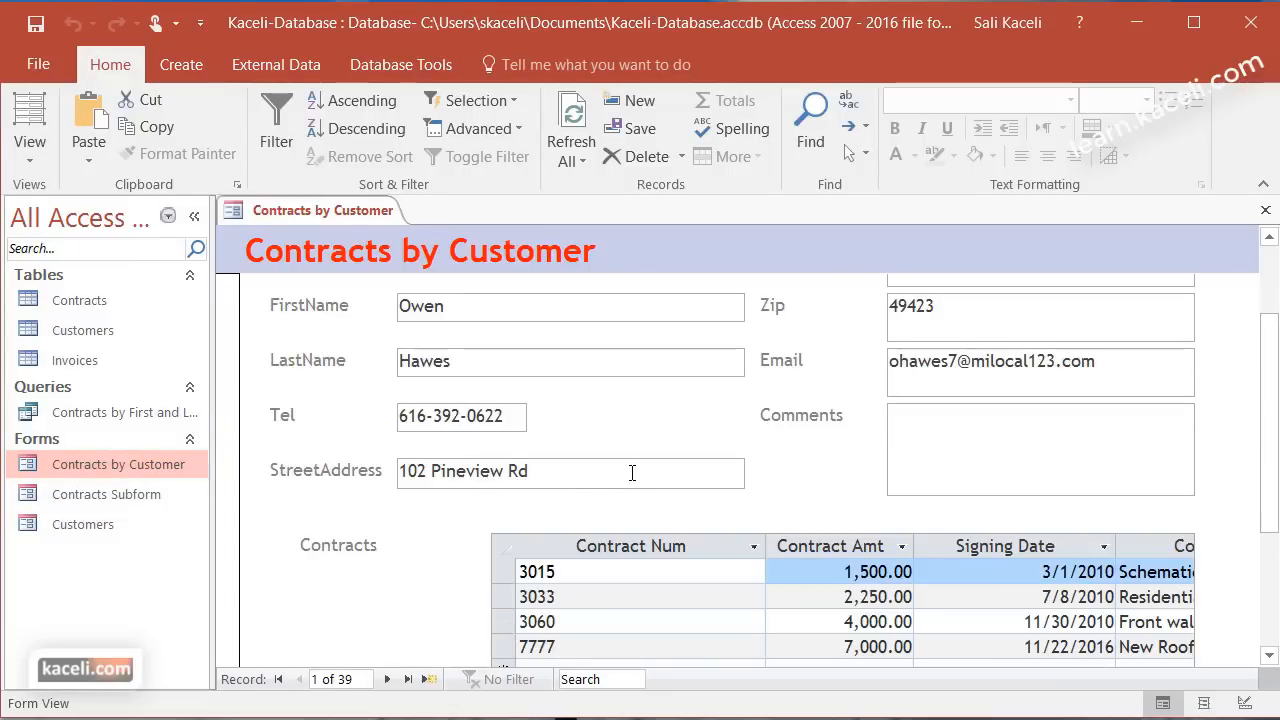
scroll(625, 472, "up", 2)
scroll(610, 476, "down", 4)
scroll(586, 480, "up", 4)
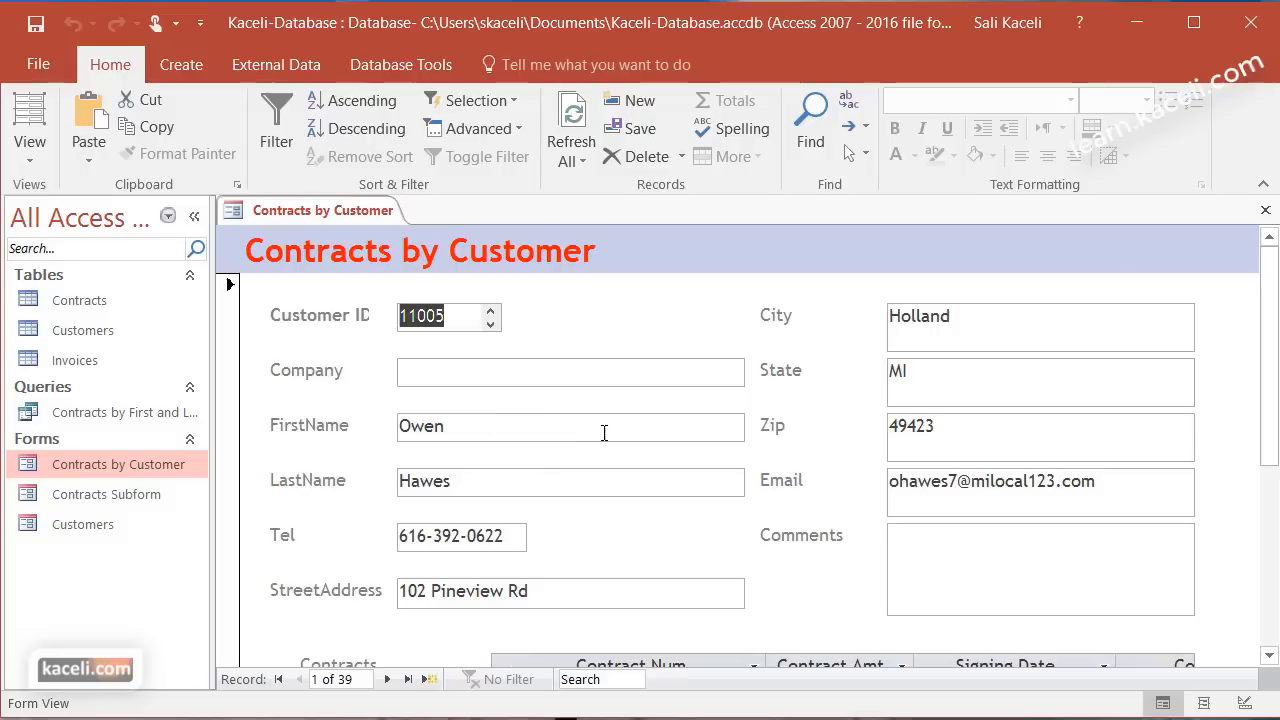
scroll(634, 421, "down", 3)
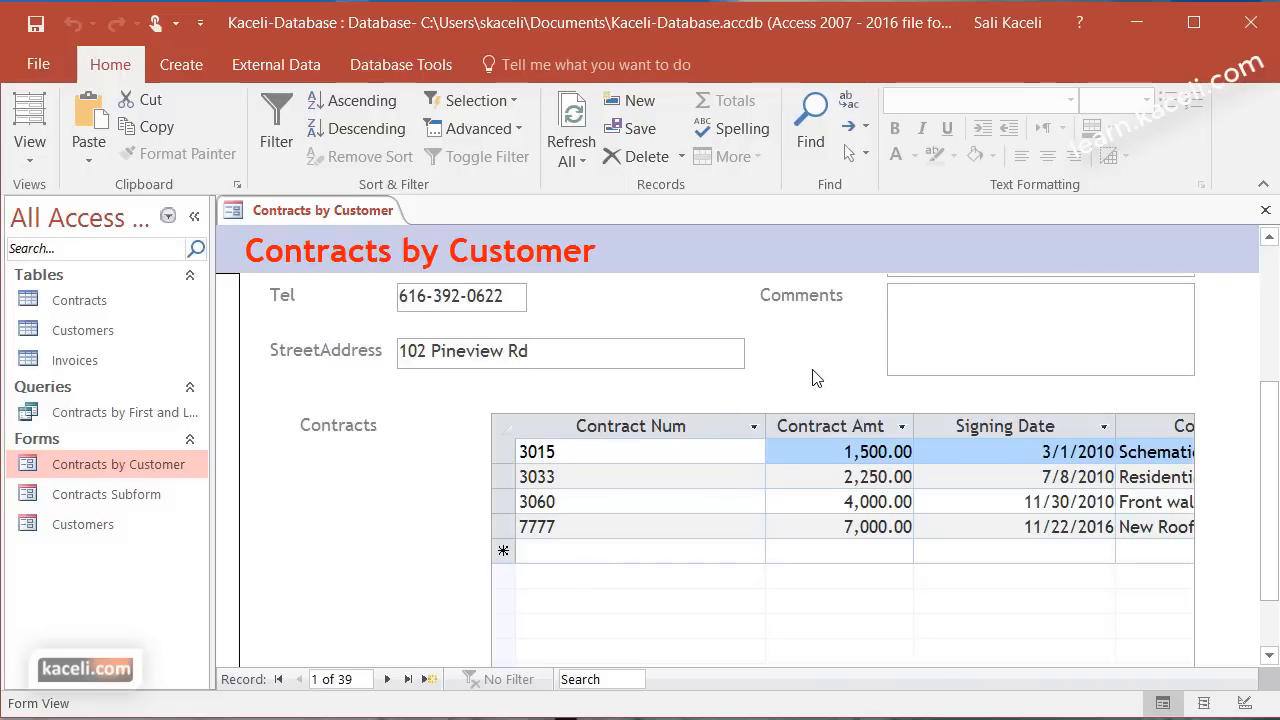
scroll(816, 395, "up", 3)
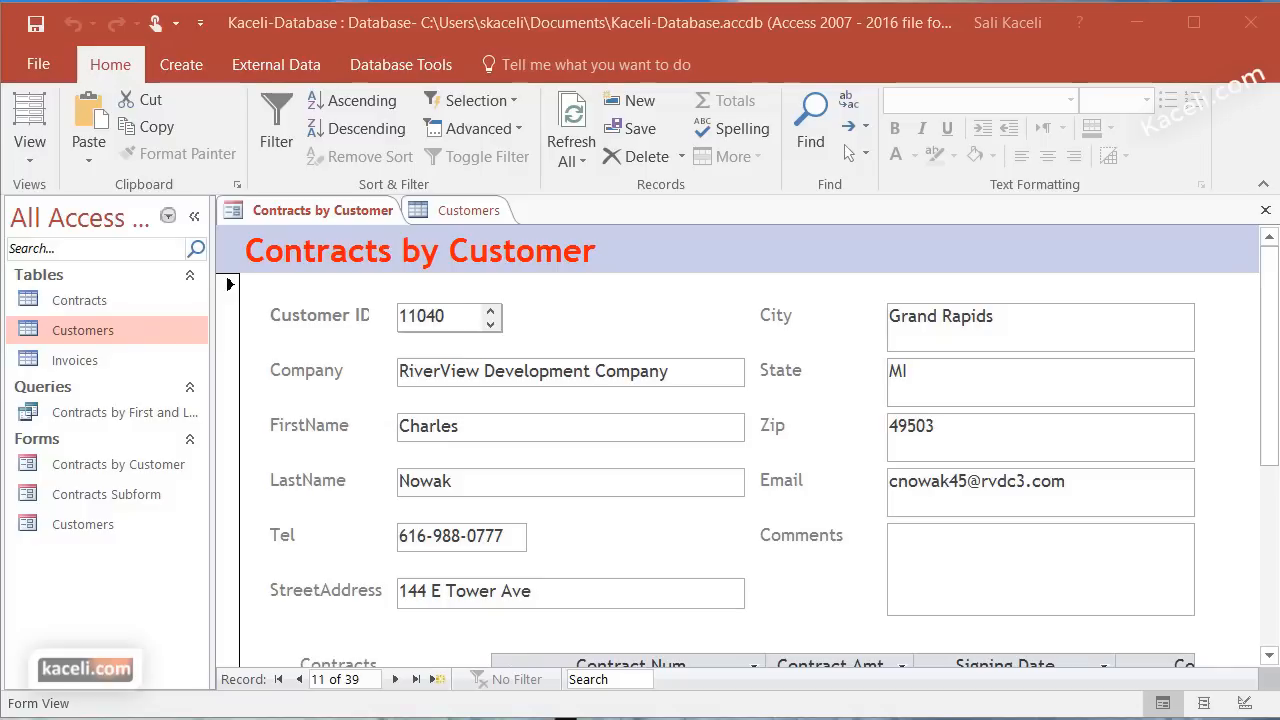
Close the open form and the Customers table, and reopen the Contracts by Customer form
left_click(1265, 210)
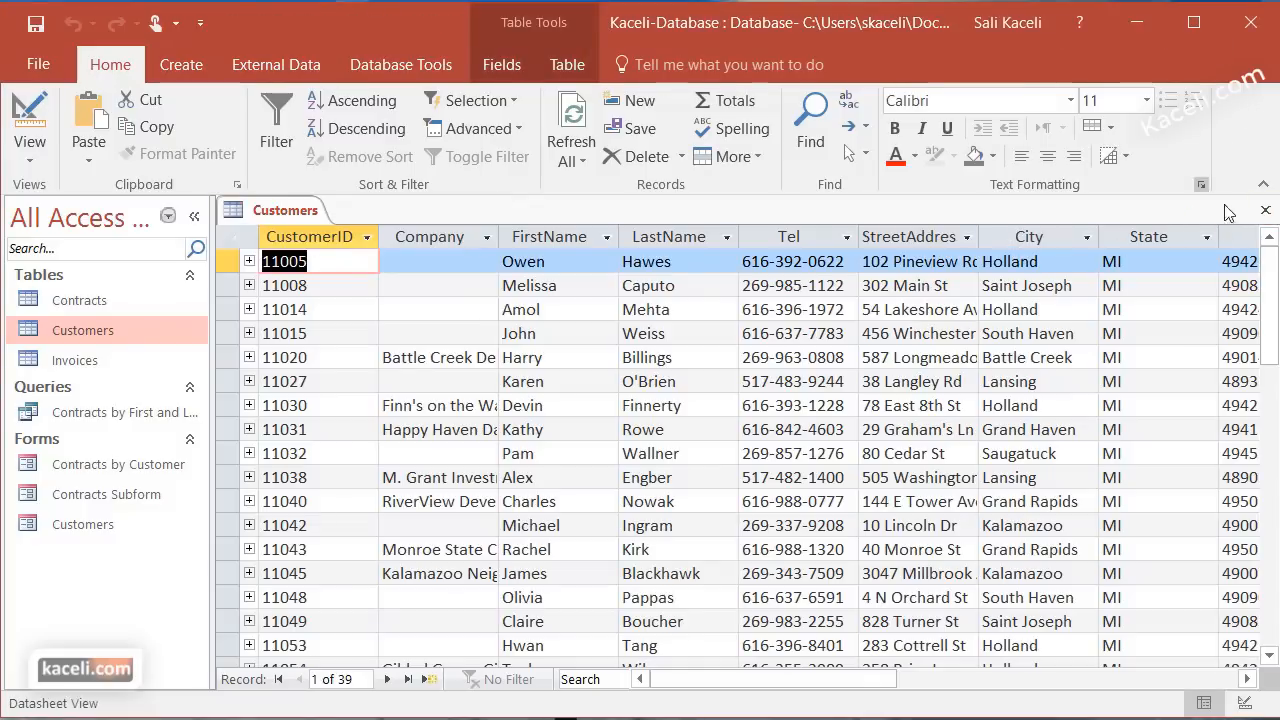
left_click(1265, 210)
double_click(76, 467)
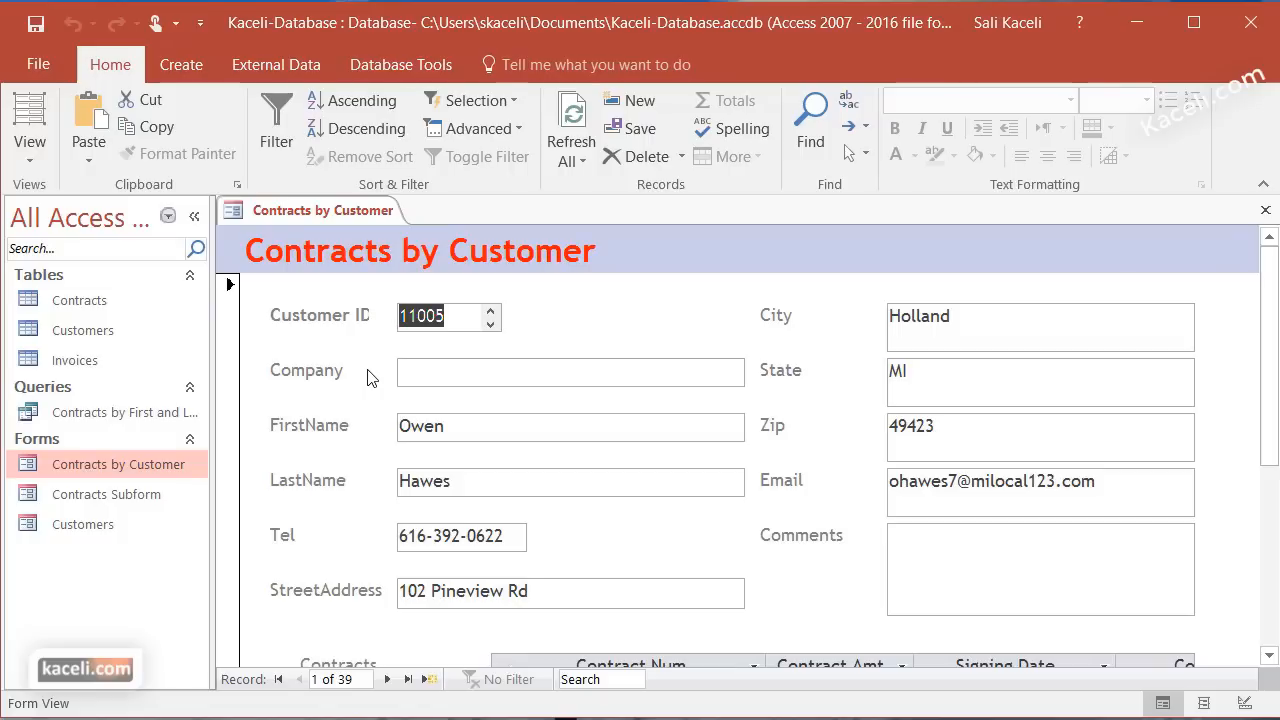
Find a customer's record by the customer number in the Customer ID field and view that customer's contracts
left_click(445, 327)
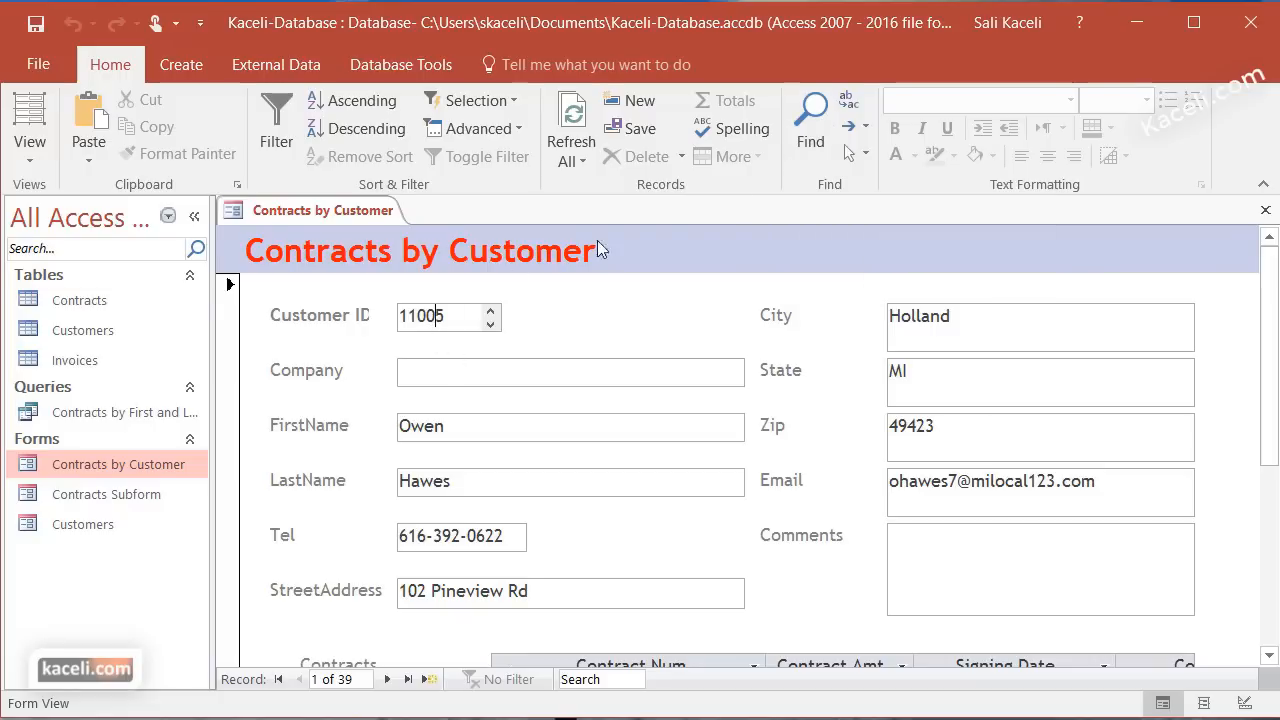
left_click(809, 122)
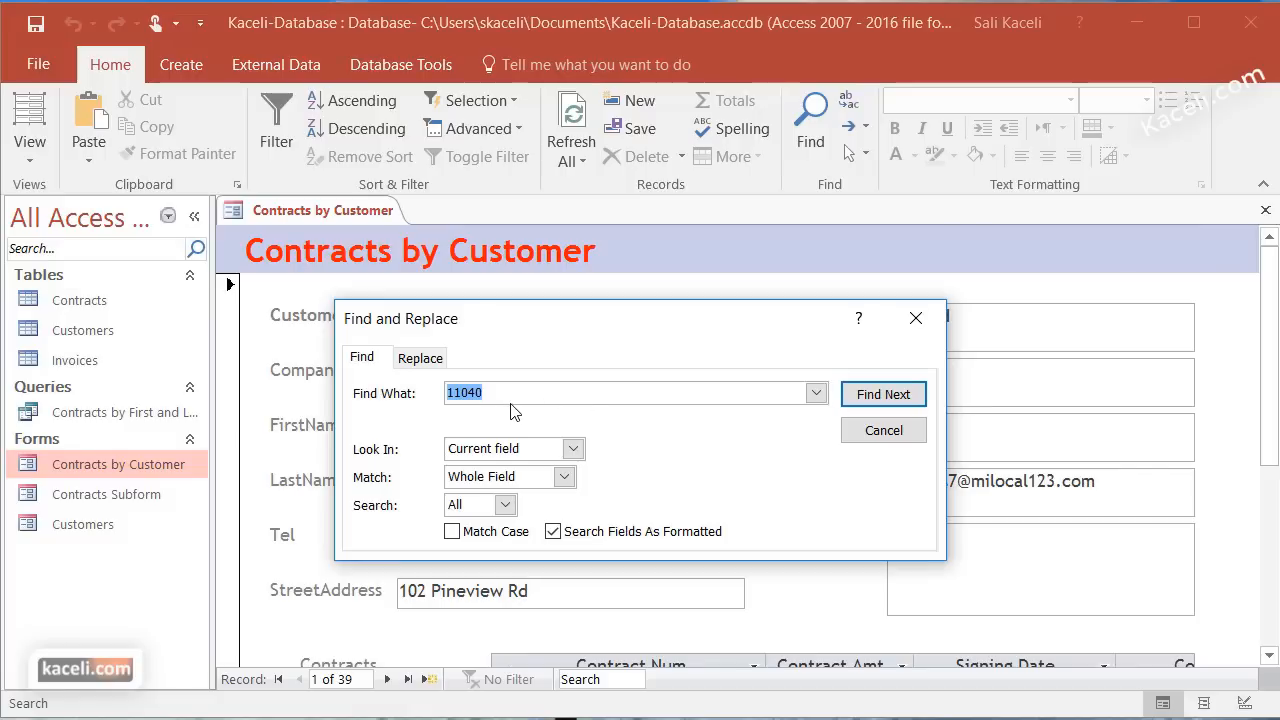
left_click(873, 398)
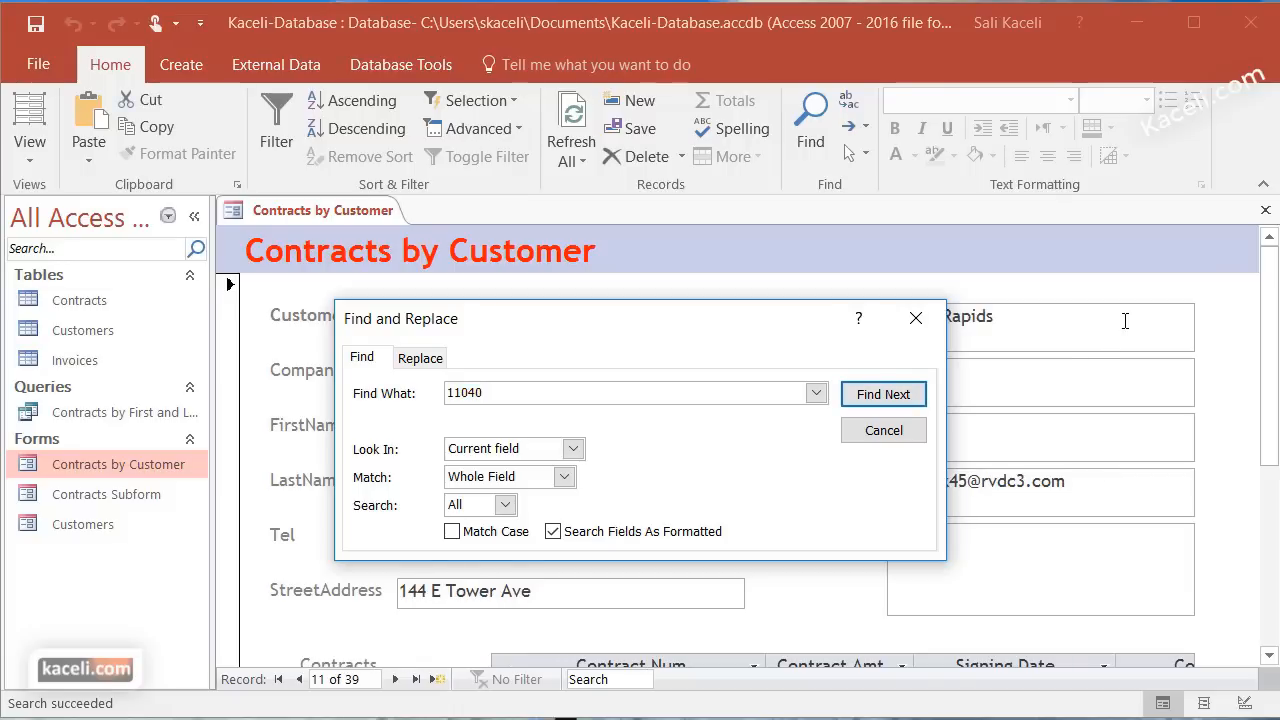
left_click(916, 320)
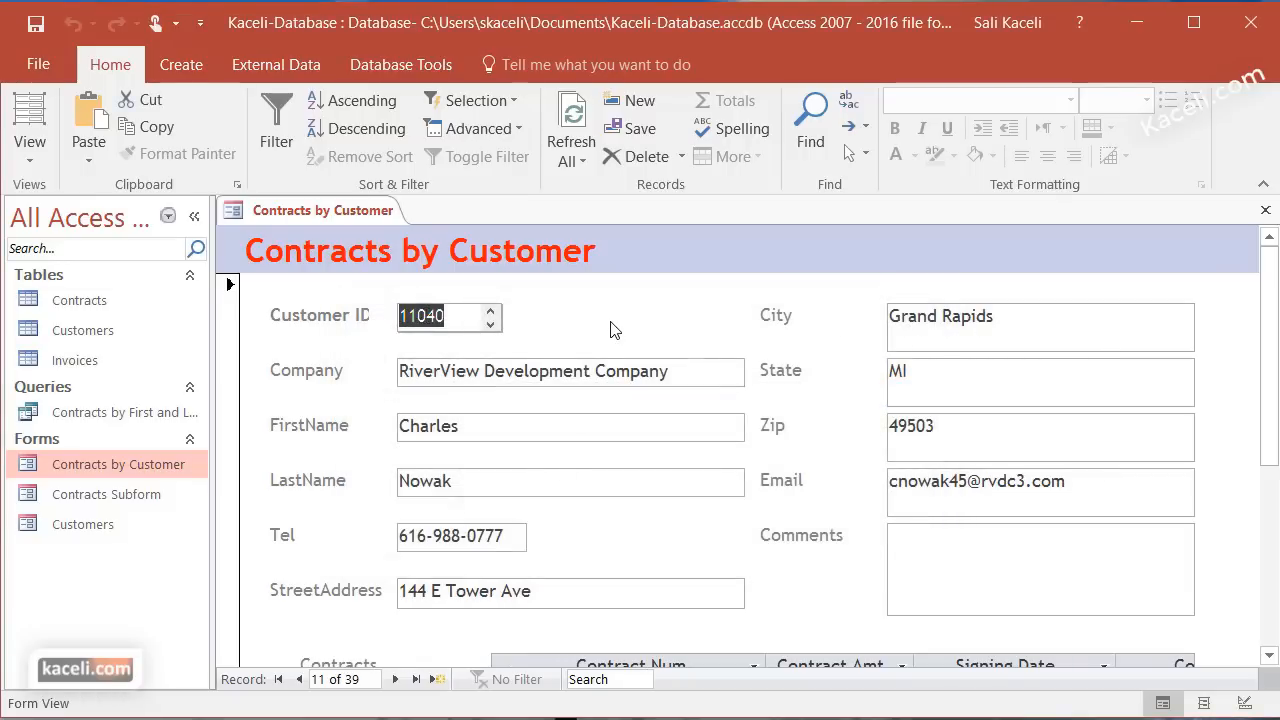
scroll(645, 480, "down", 3)
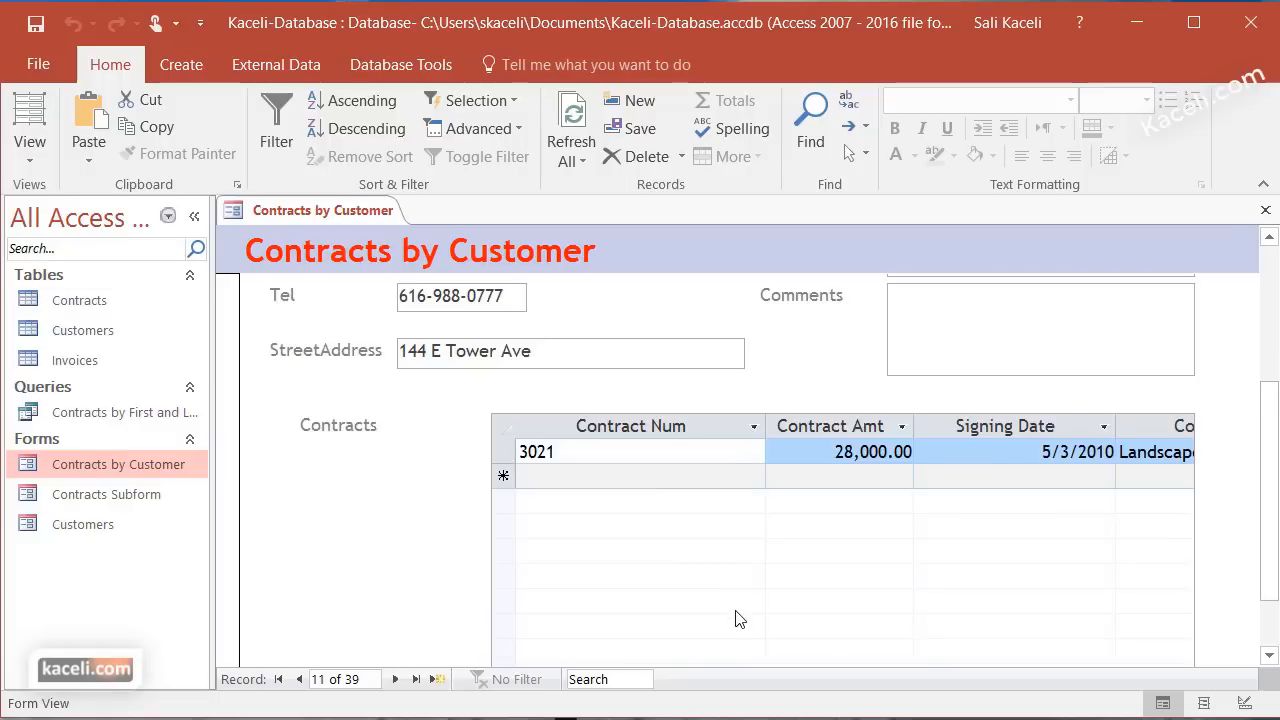
scroll(738, 618, "up", 2)
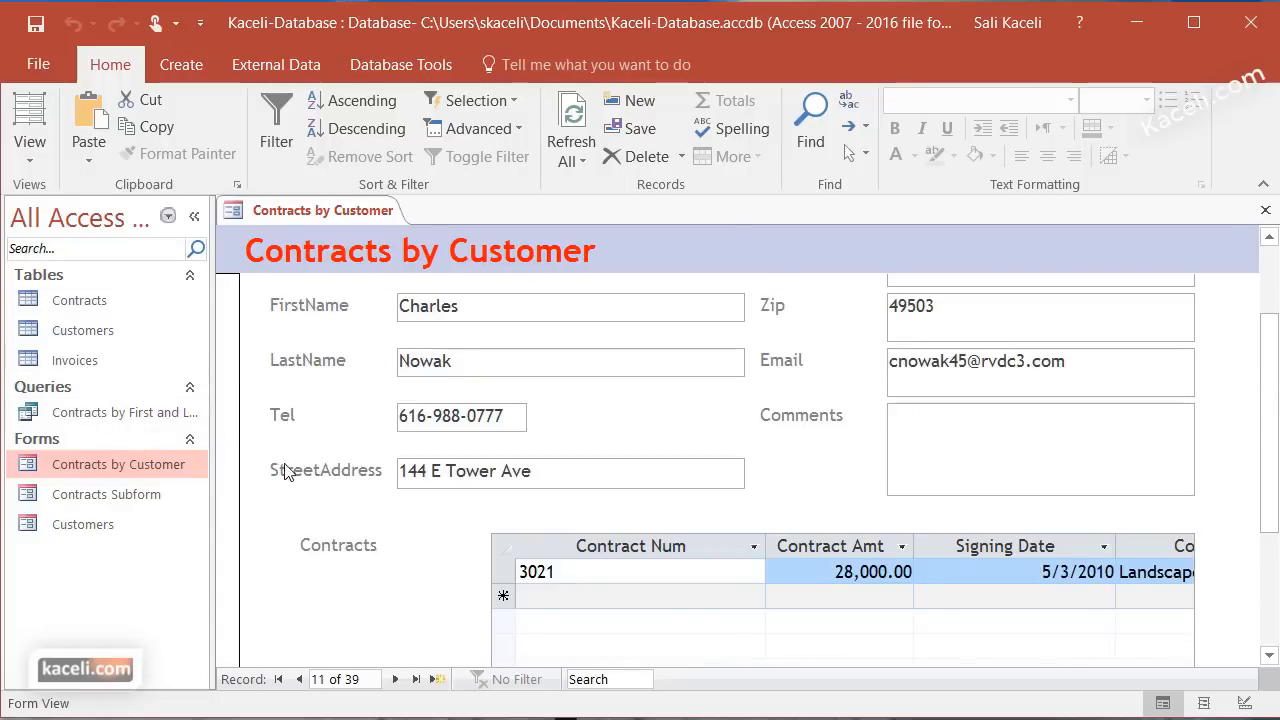
Open the Customers table and return to the Contracts by Customer form
double_click(66, 333)
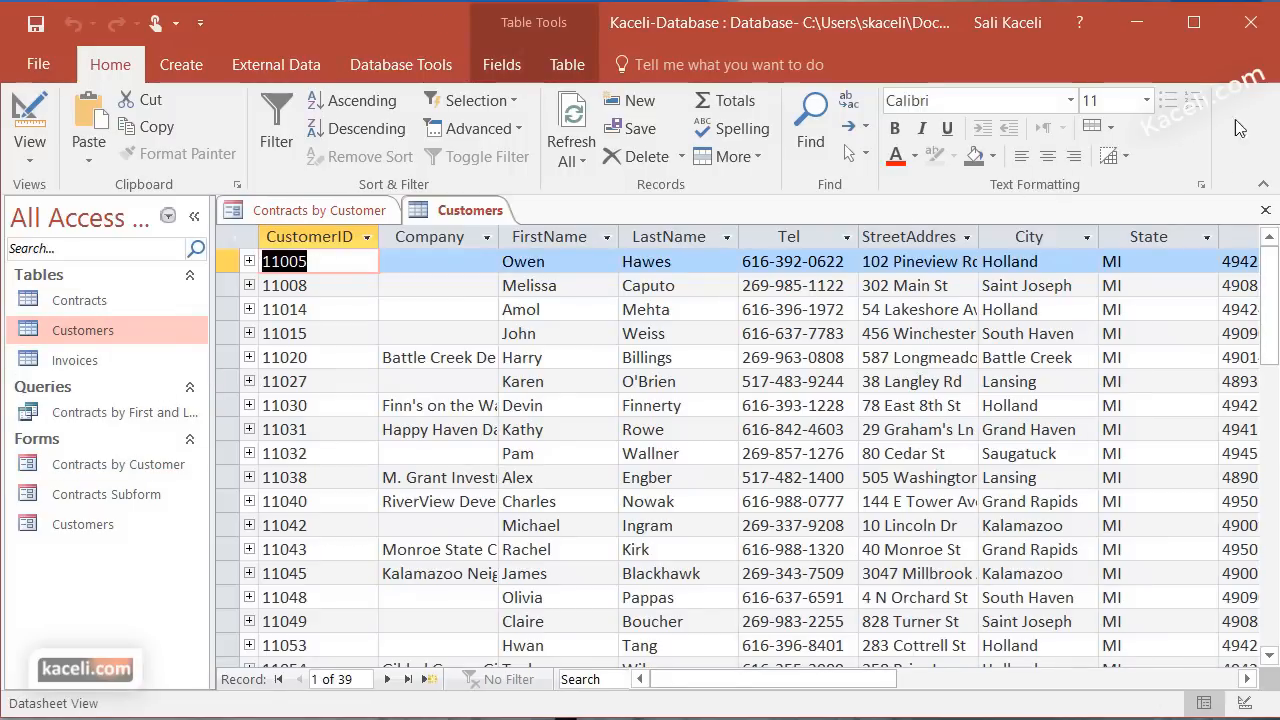
left_click(328, 211)
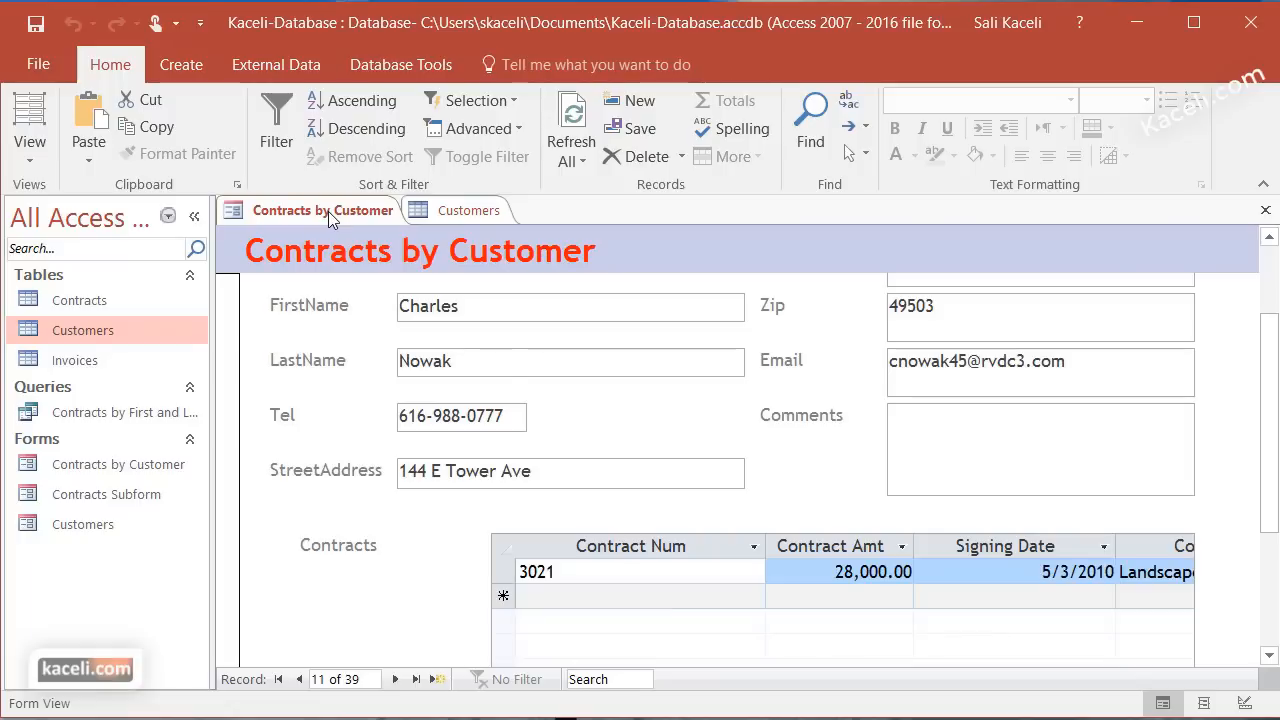
Search the FirstName field for a customer's first name, go through all matching records and close the search
left_click(449, 307)
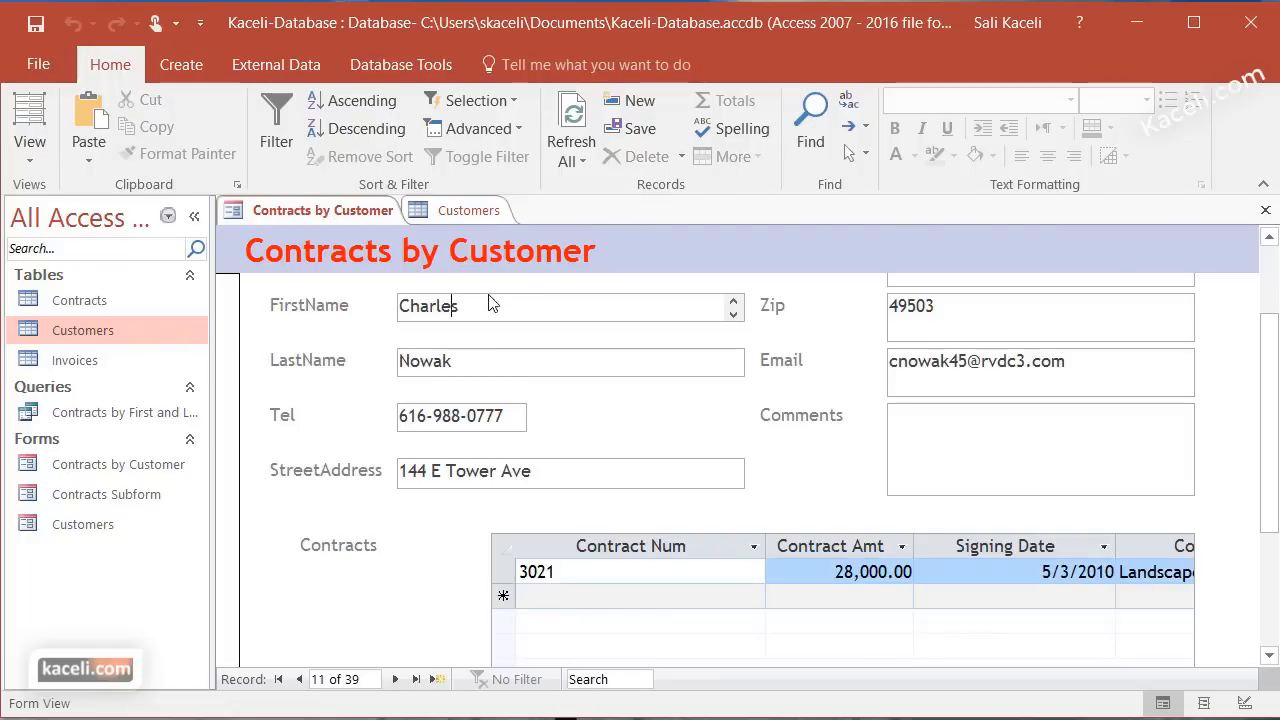
left_click(811, 122)
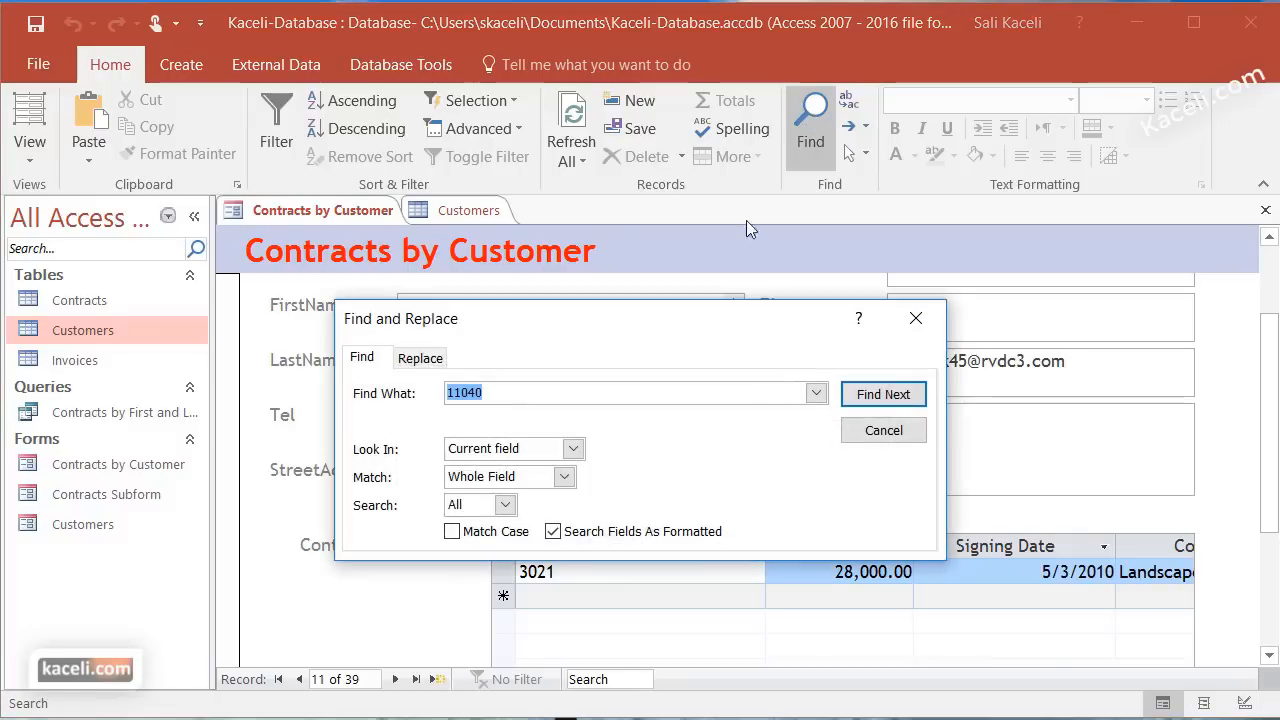
type("michael")
left_click(900, 396)
left_click_drag(777, 329, 1105, 50)
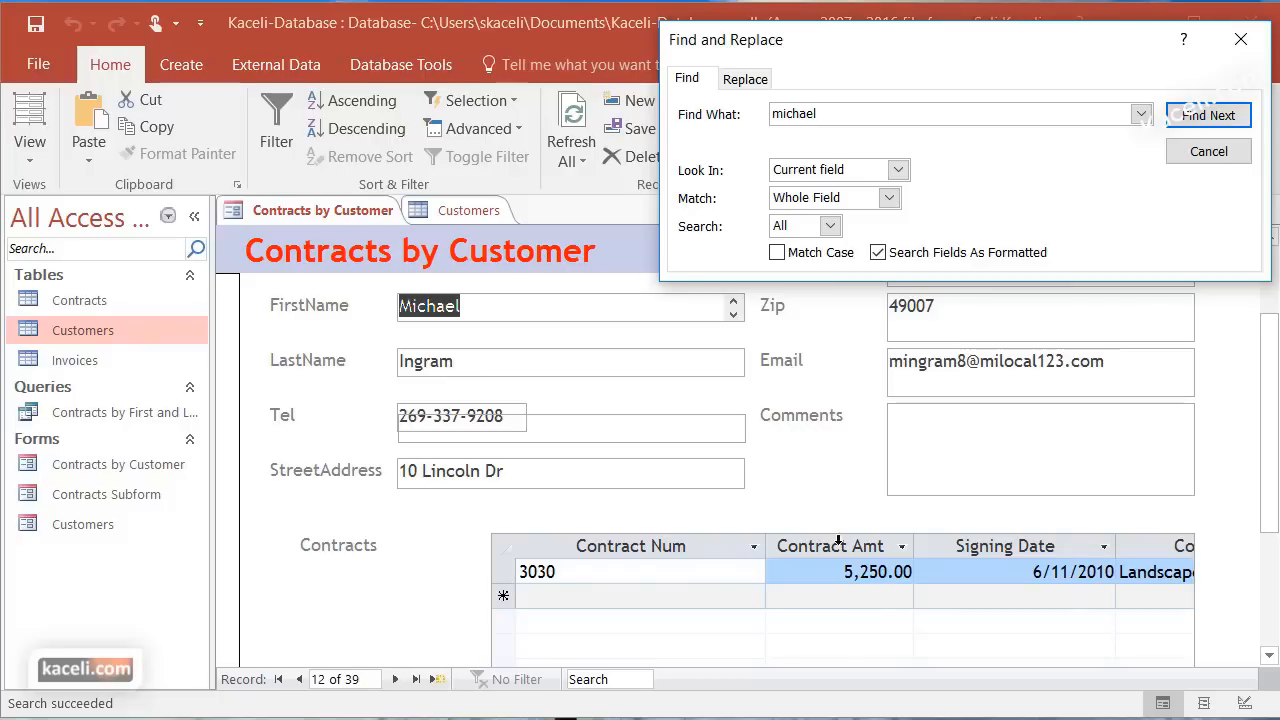
left_click(1208, 116)
left_click(1208, 116)
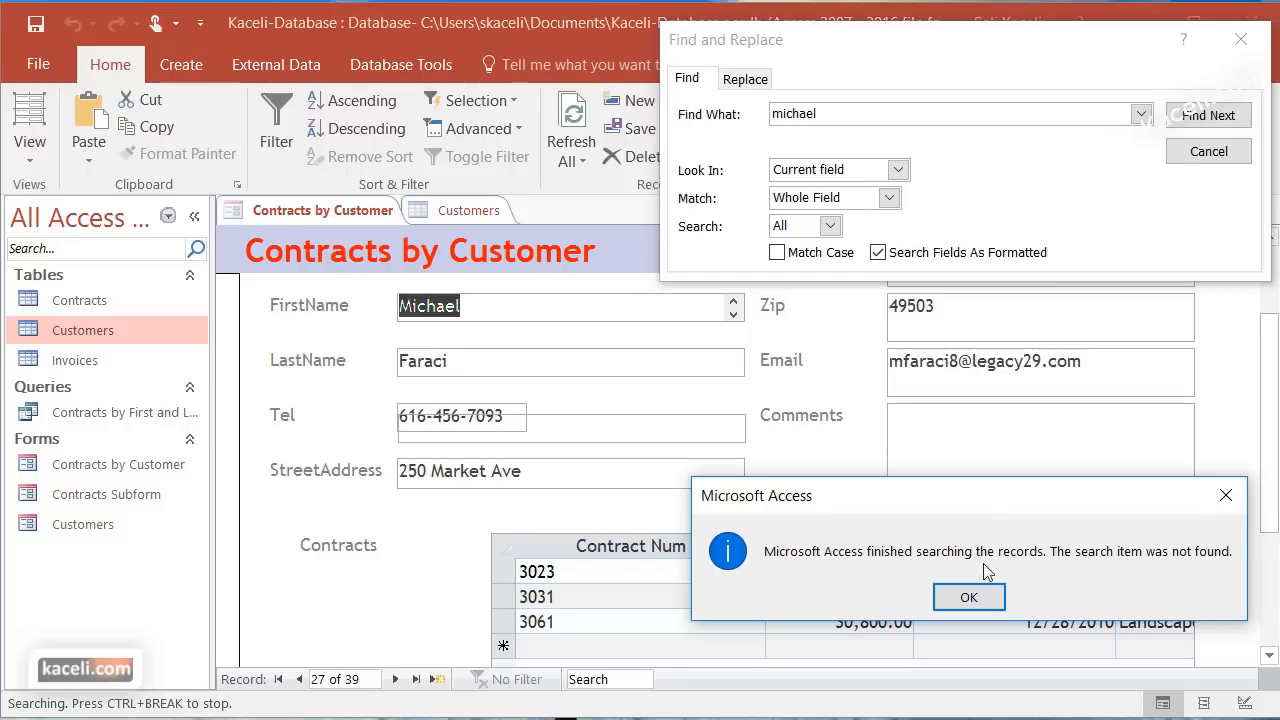
left_click(965, 594)
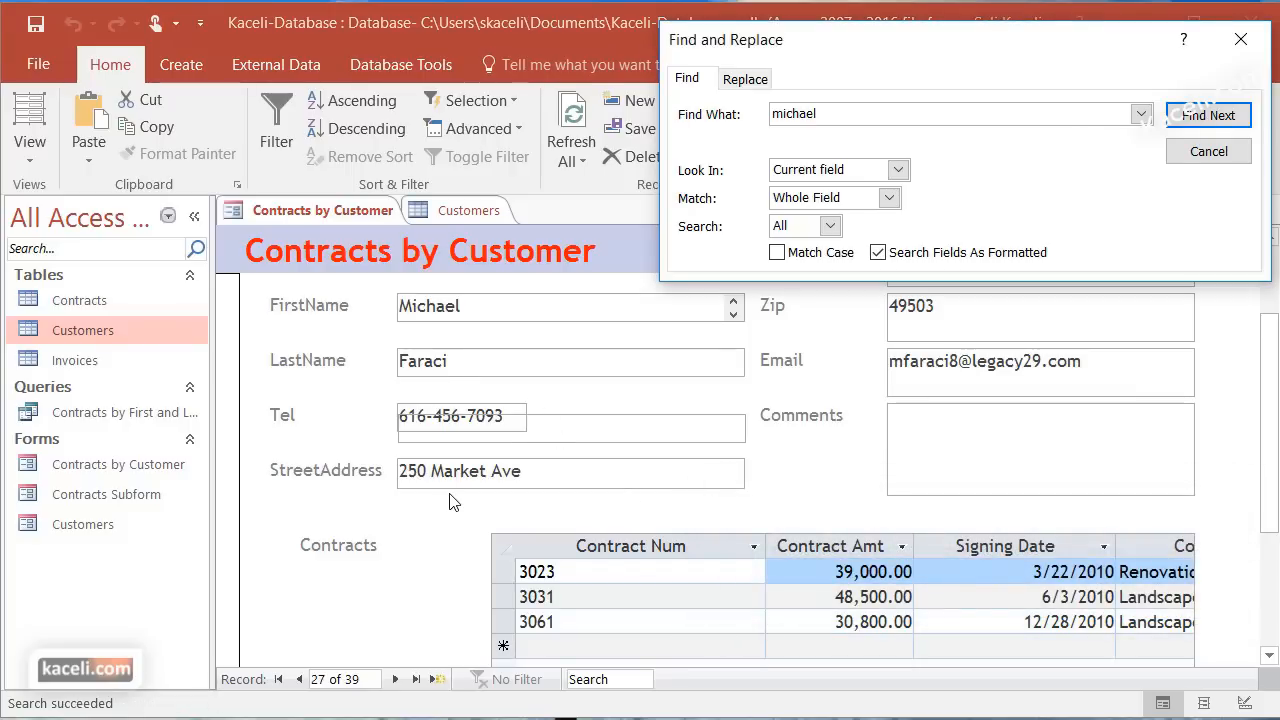
key("Escape")
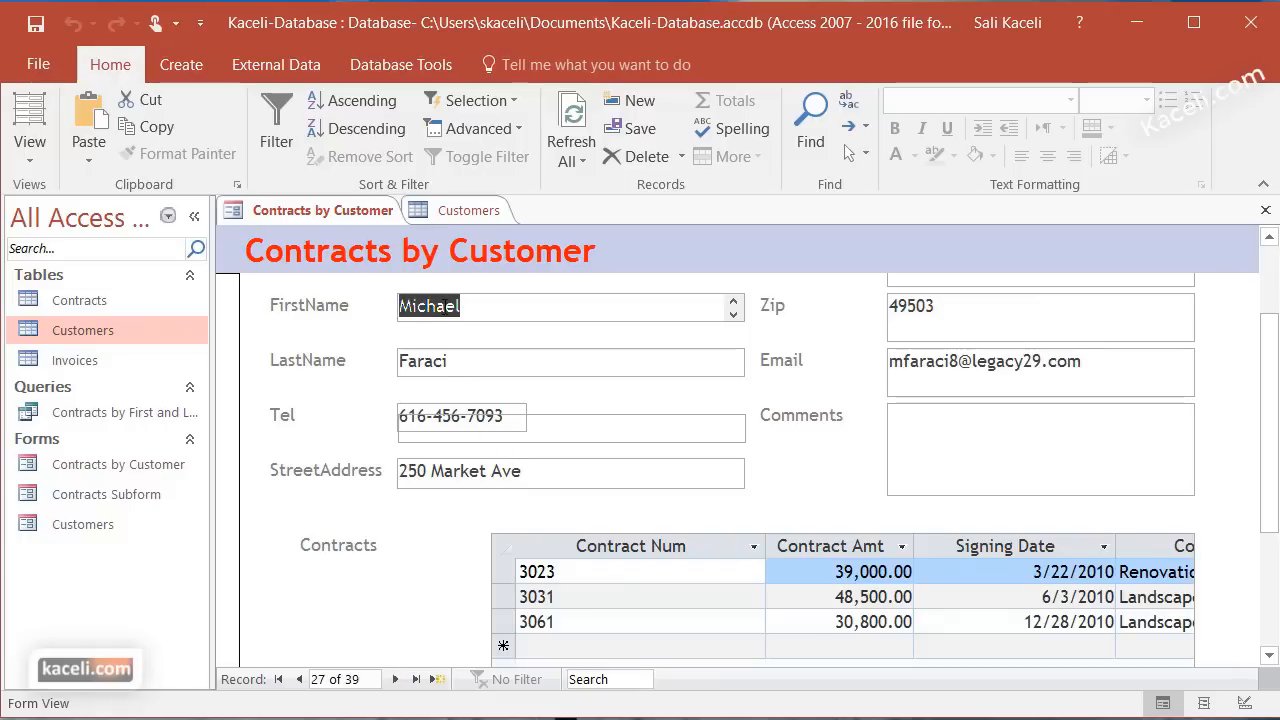
Filter the form's records by FirstName to a few selected first names and go to the second filtered record
scroll(490, 352, "up", 2)
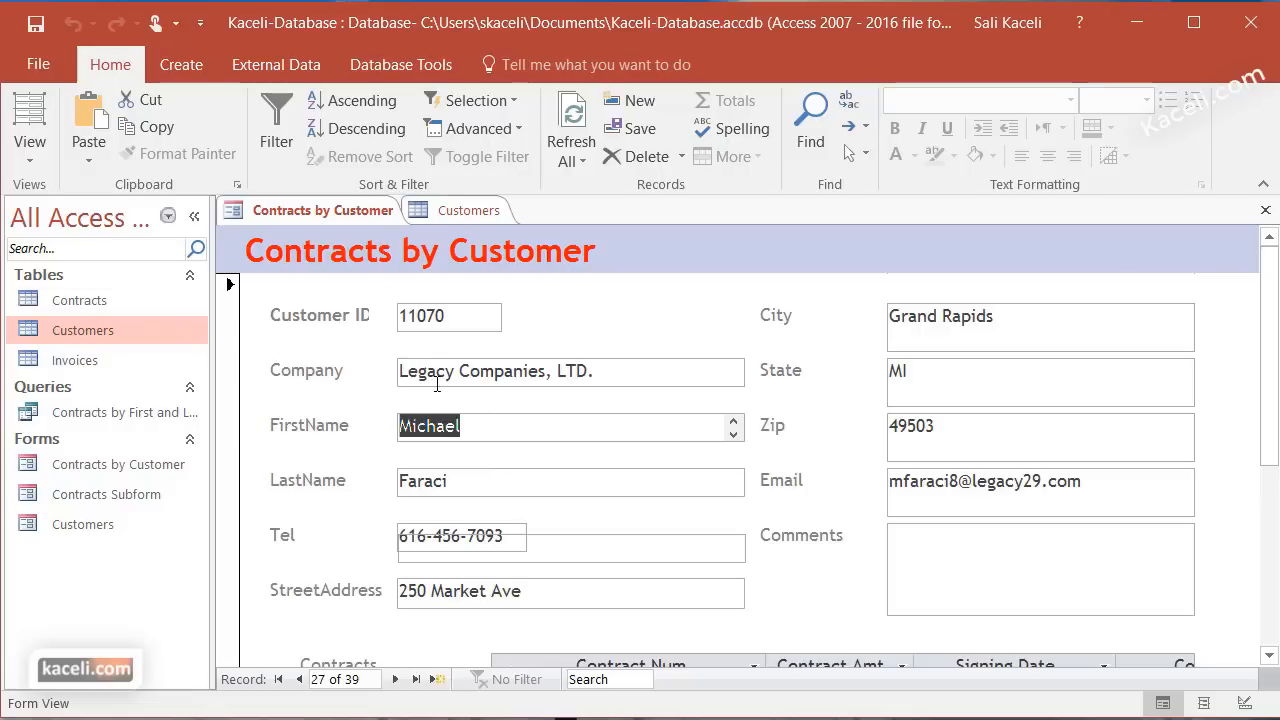
left_click(271, 156)
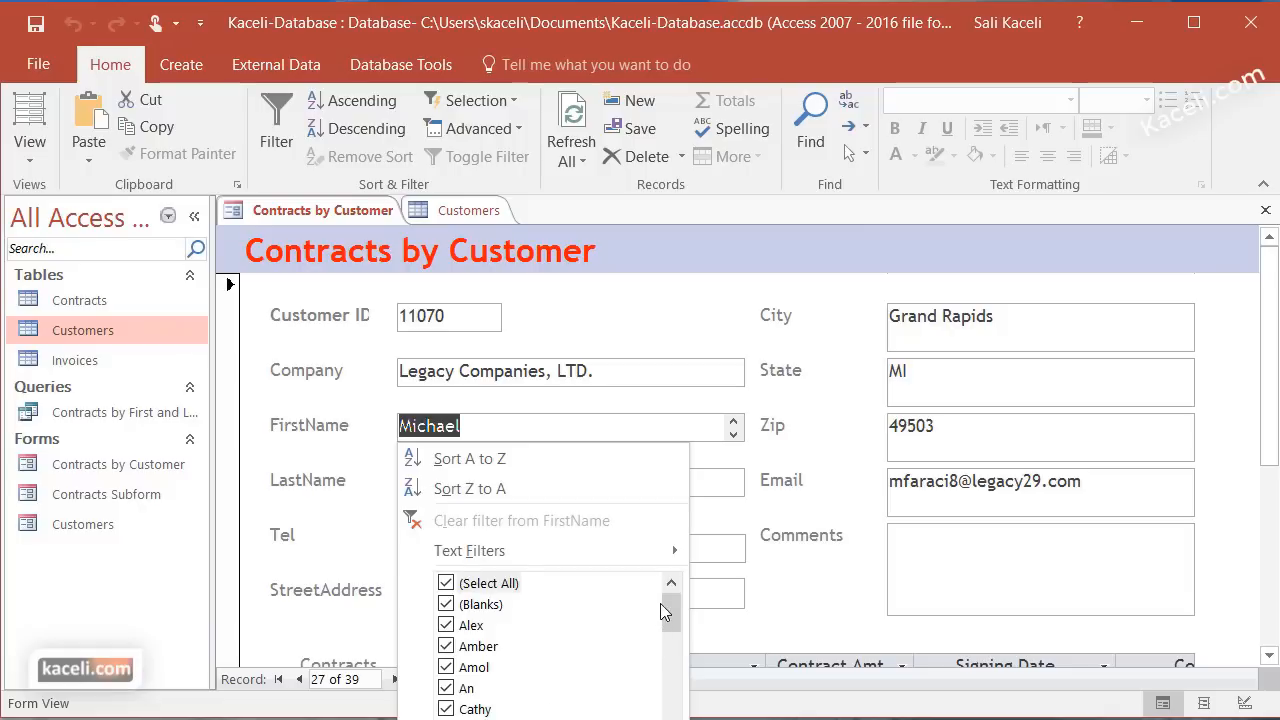
left_click_drag(672, 622, 672, 588)
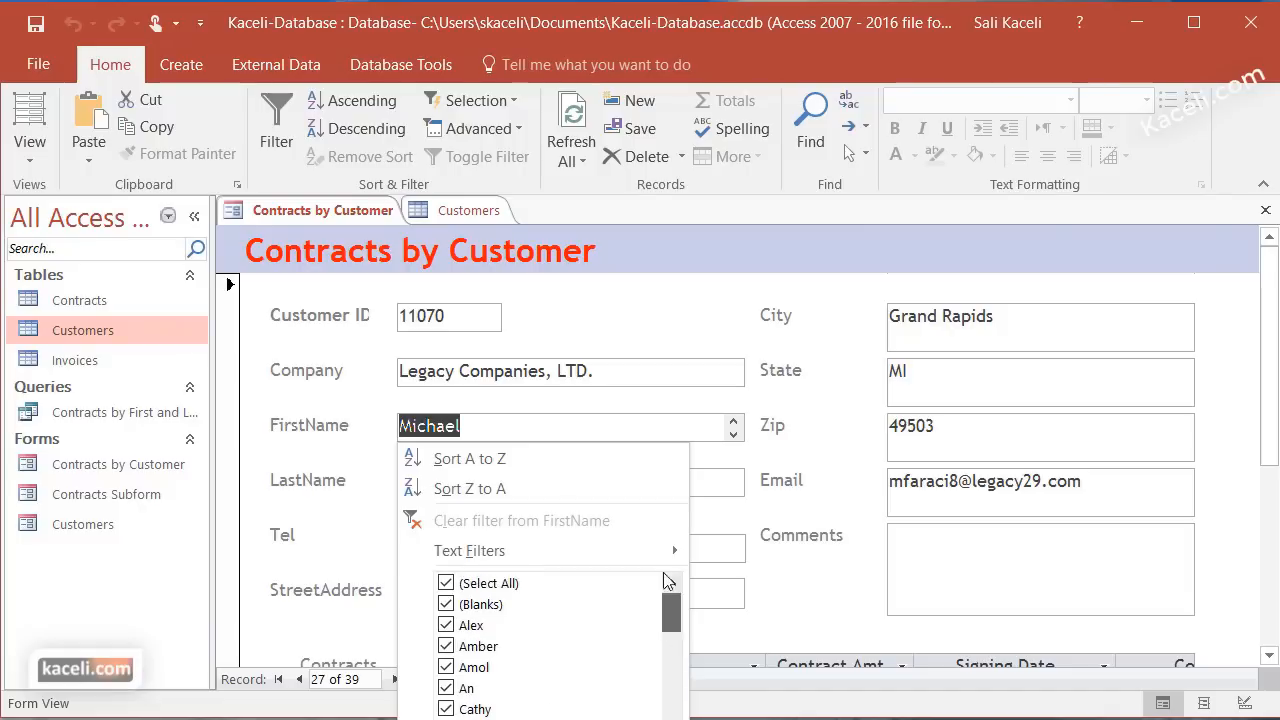
left_click(447, 583)
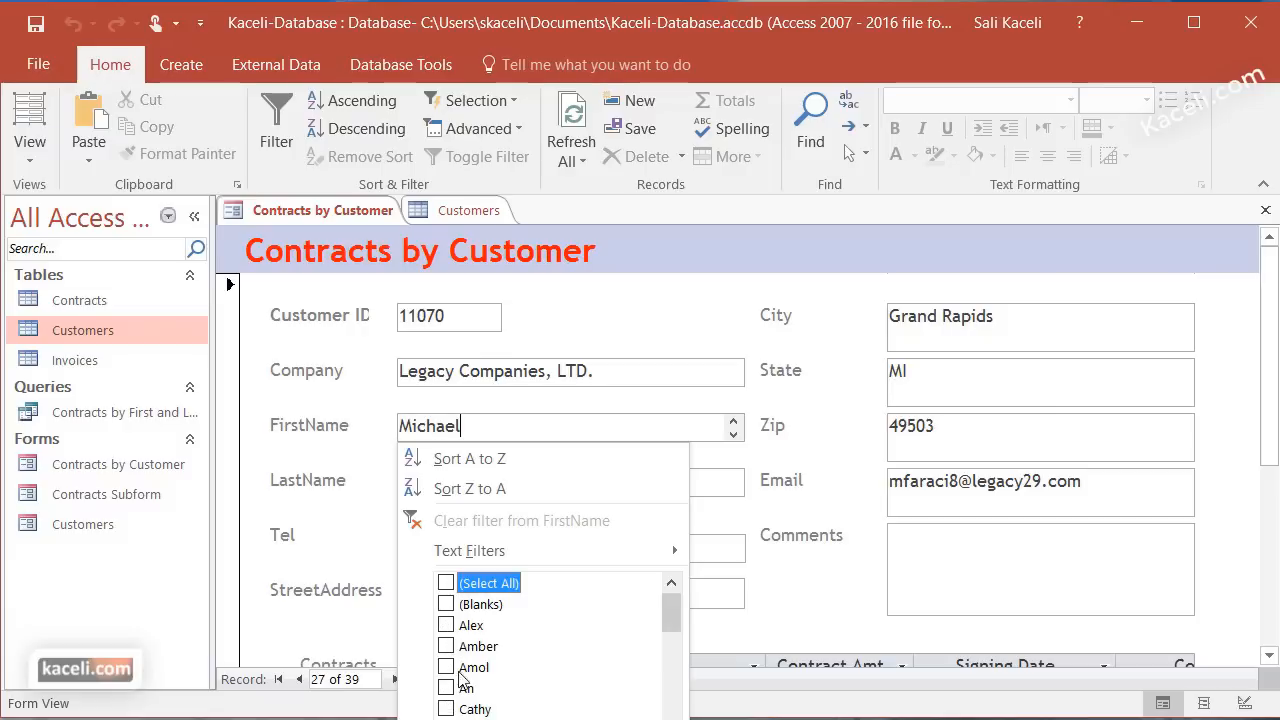
scroll(526, 692, "down", 7)
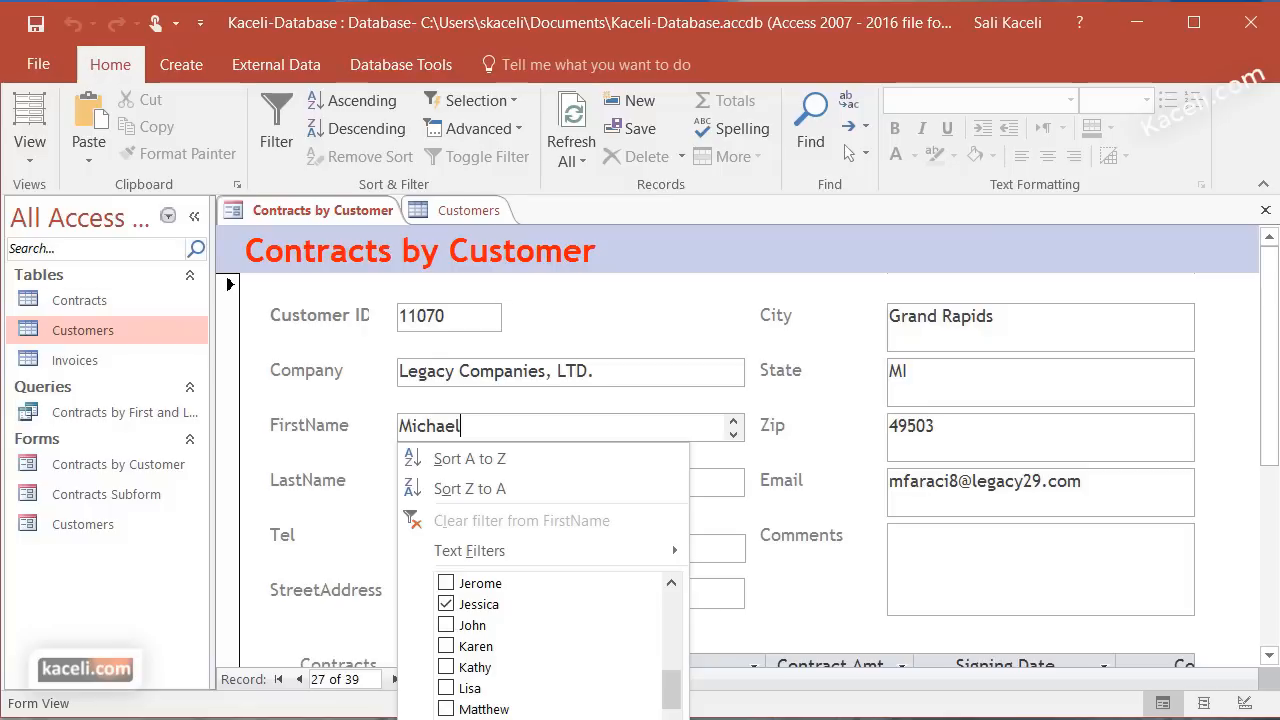
left_click(446, 625)
left_click(562, 719)
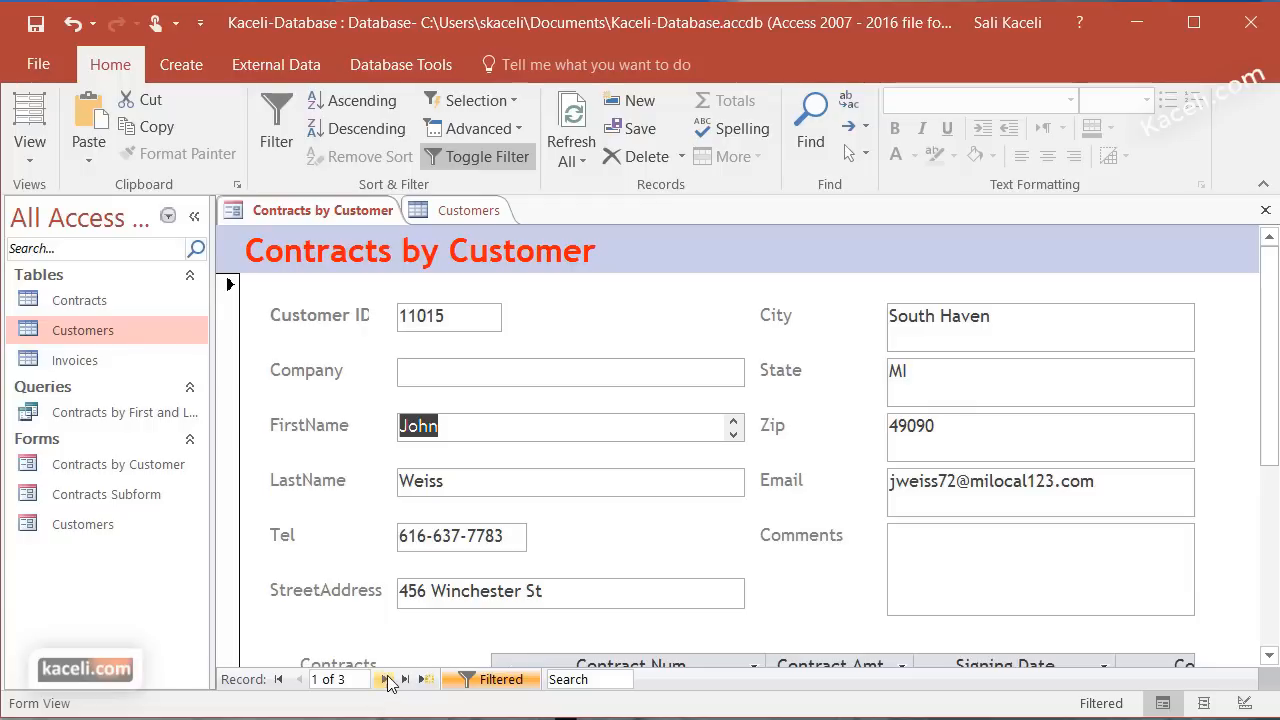
left_click(386, 679)
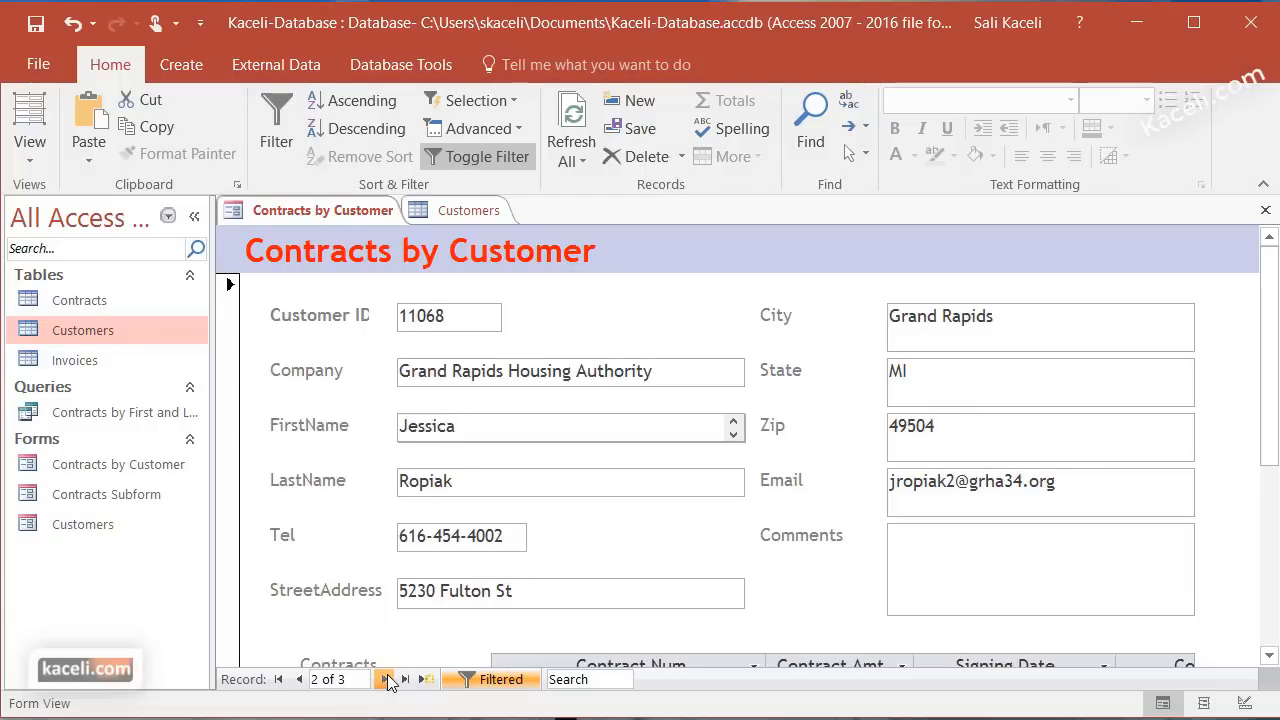
Go to the last filtered record in the Contracts by Customer form and turn off the filter
left_click(386, 679)
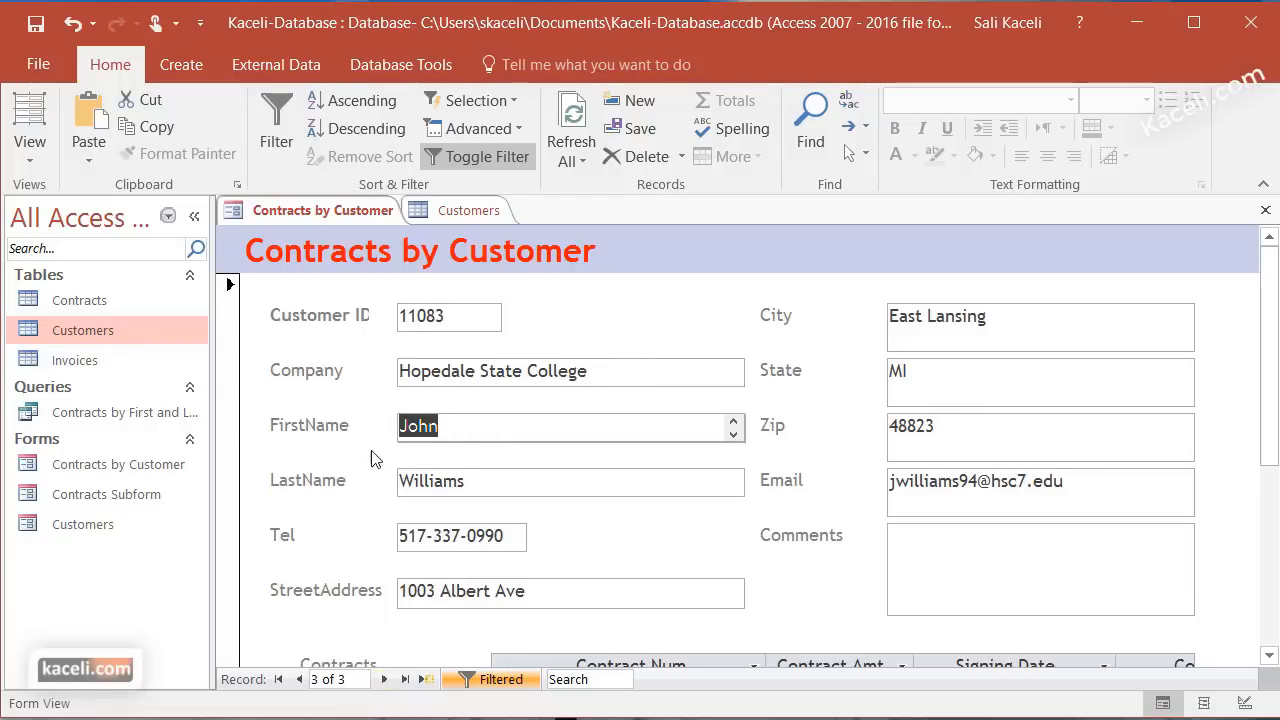
left_click(491, 681)
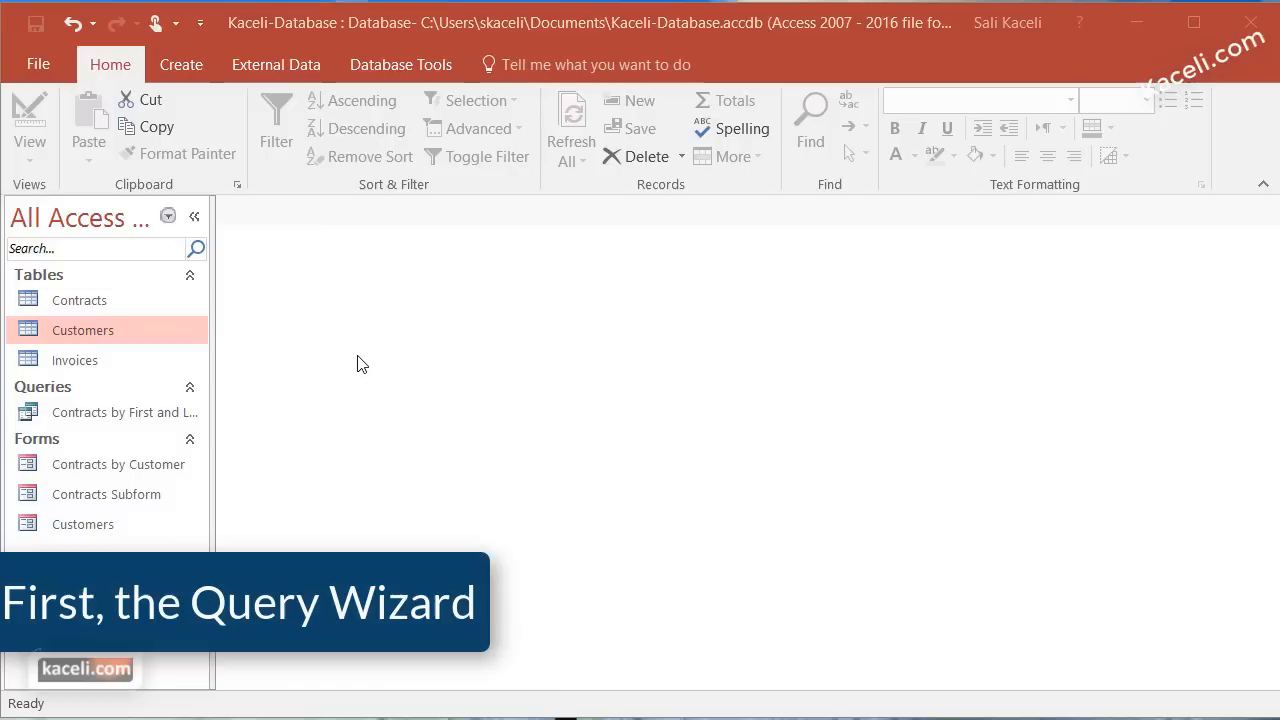
Open the Relationships diagram, examine how Customers, Contracts and Invoices are linked and which fields Customers holds, and close it
left_click(97, 312)
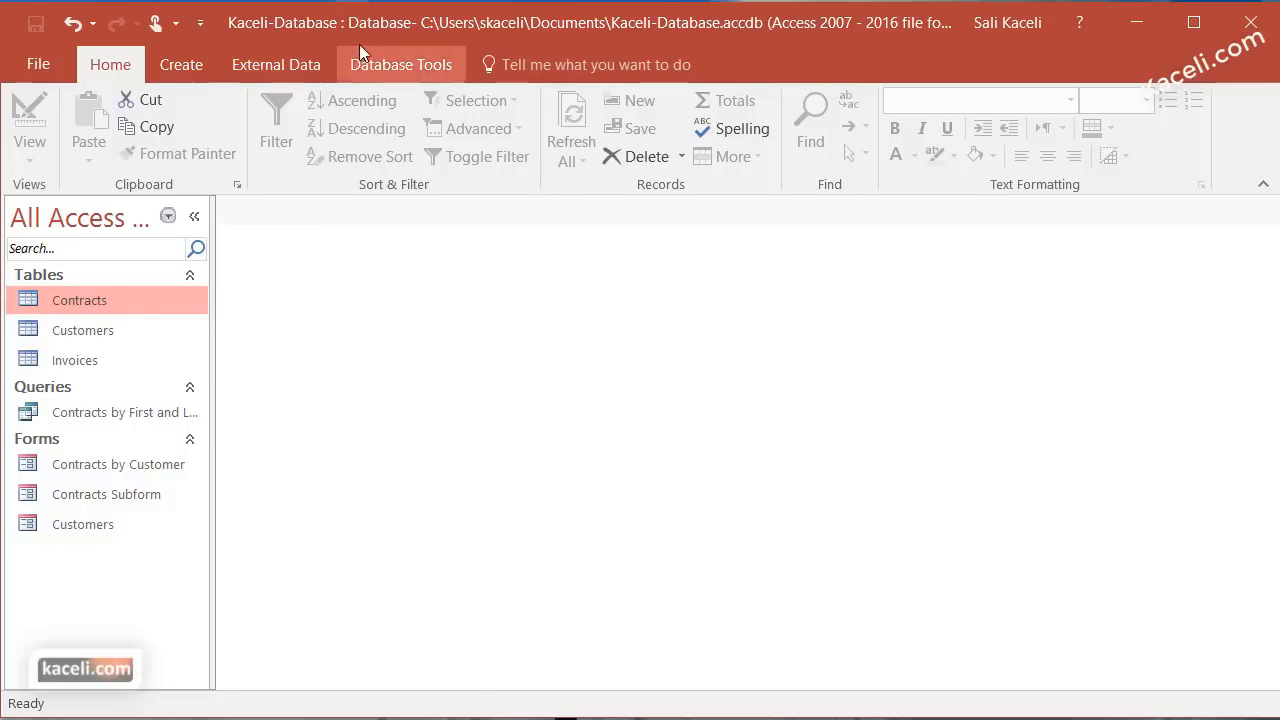
left_click(411, 70)
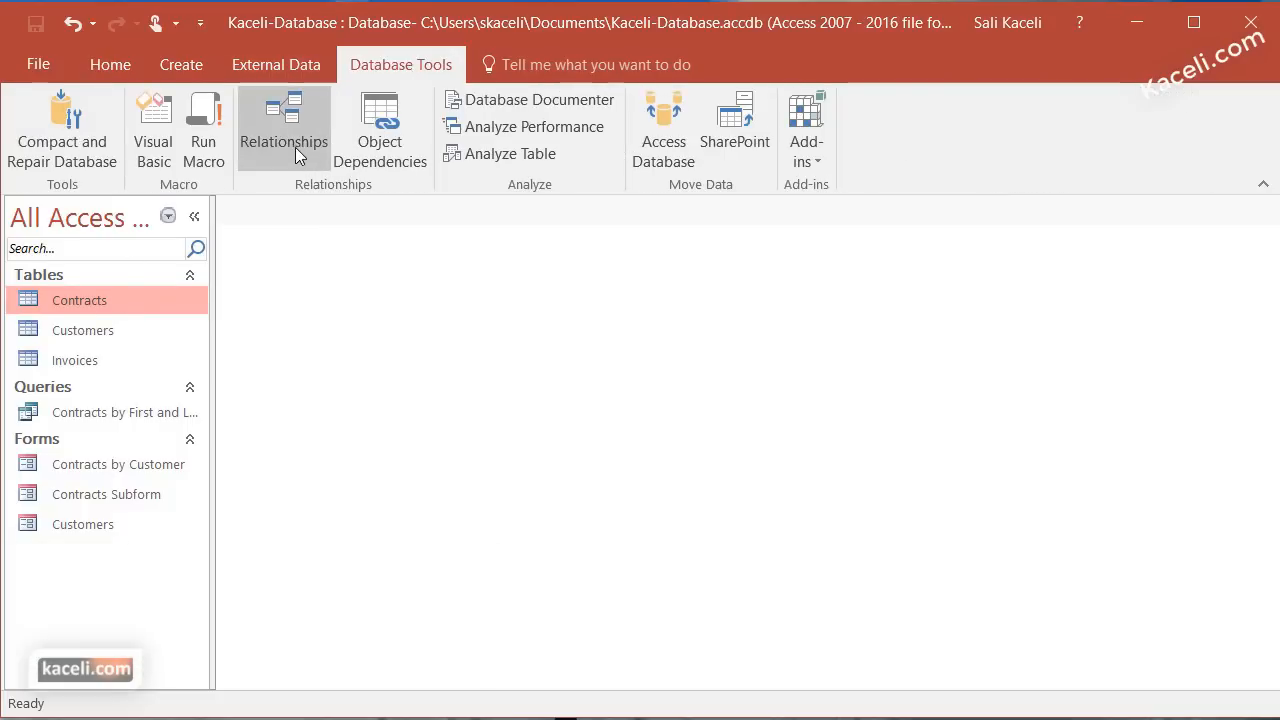
left_click(295, 147)
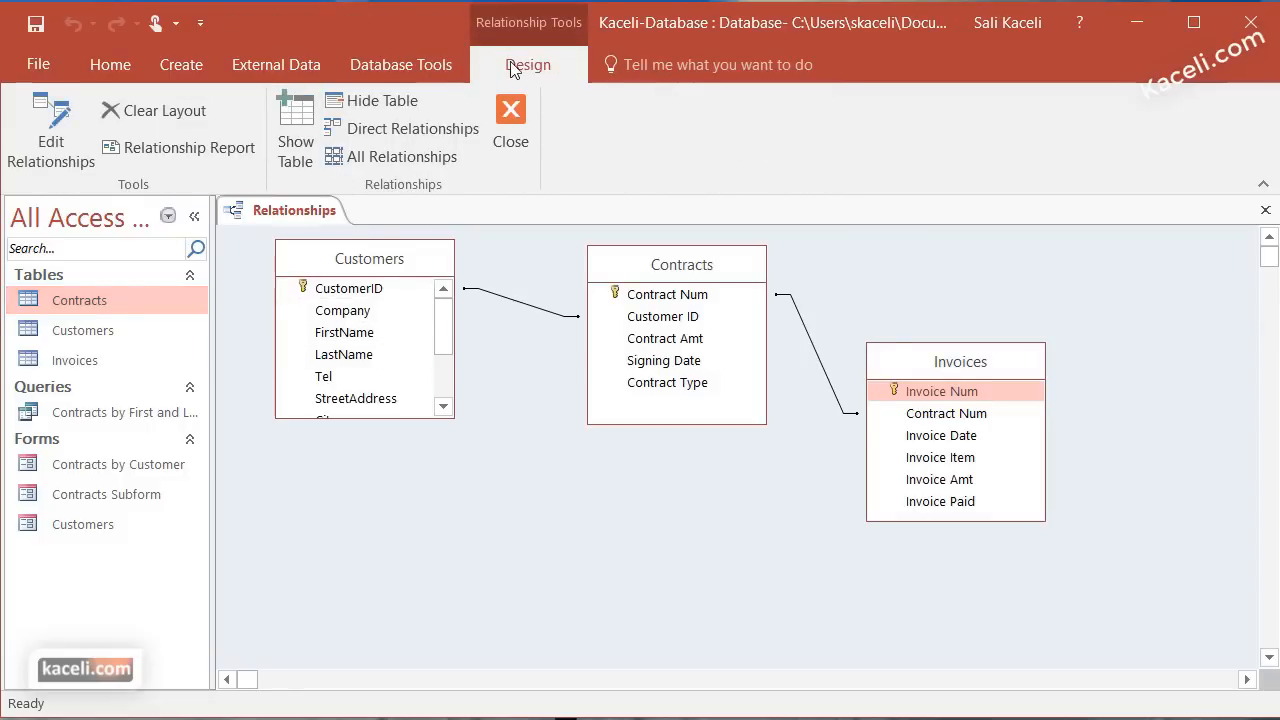
left_click(398, 68)
left_click_drag(696, 712, 696, 719)
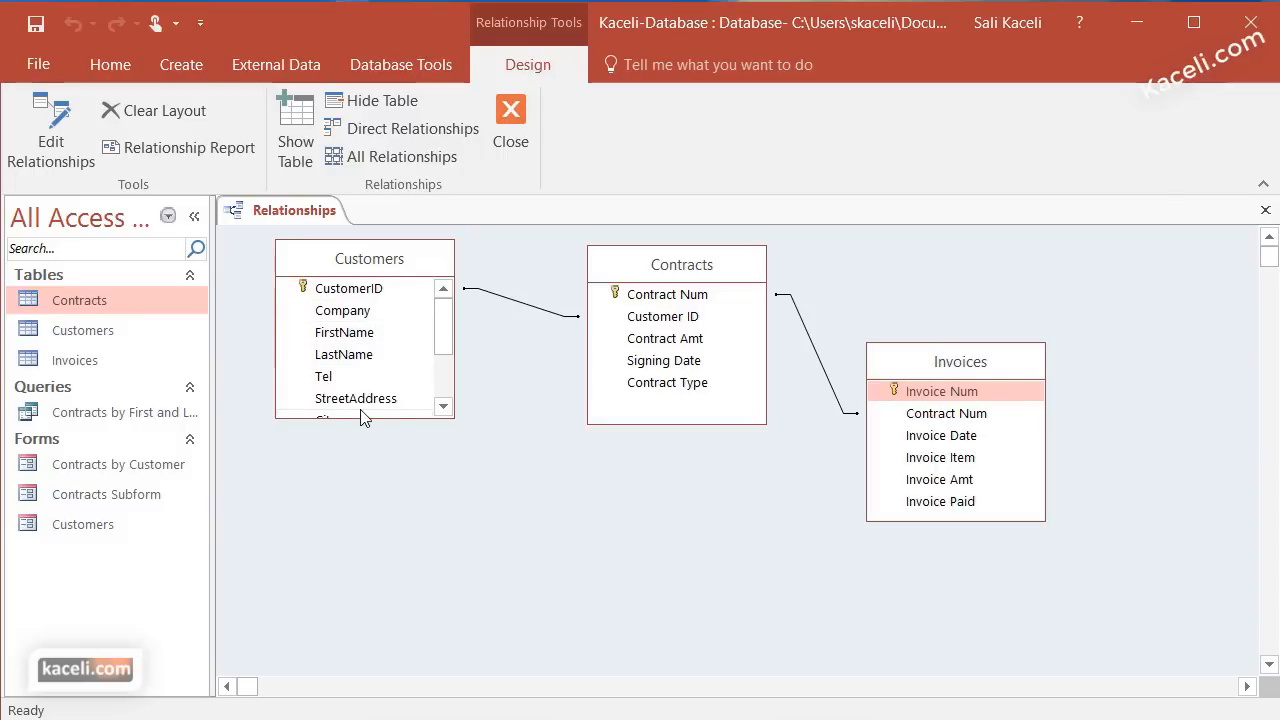
left_click(443, 407)
left_click(443, 407)
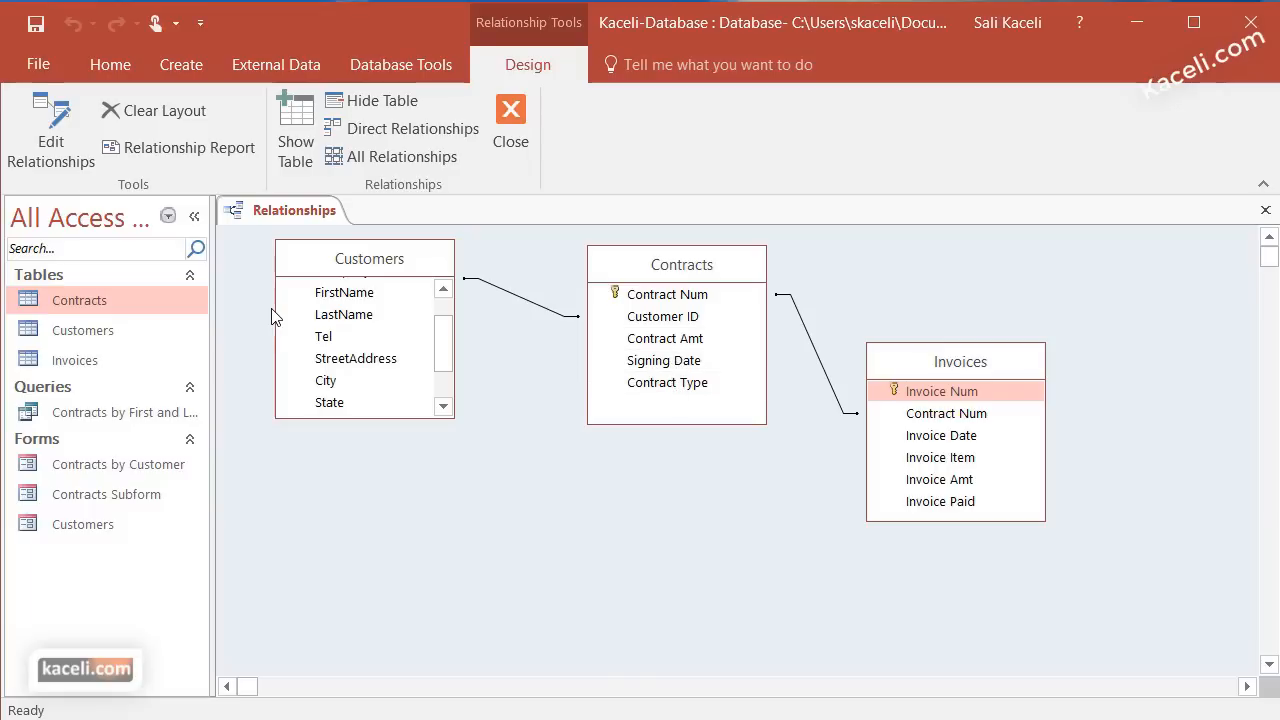
left_click(1264, 210)
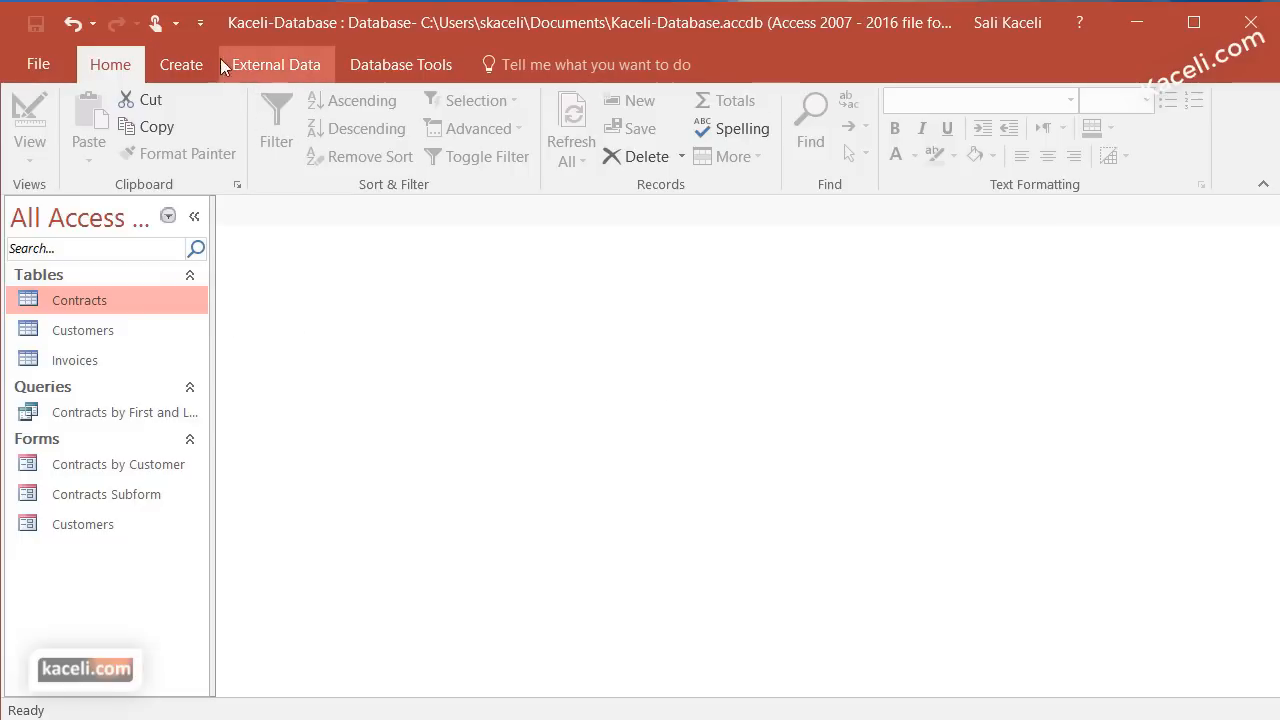
Start a Simple Query Wizard query and add CustomerID, FirstName and LastName from the Customers table
left_click(186, 63)
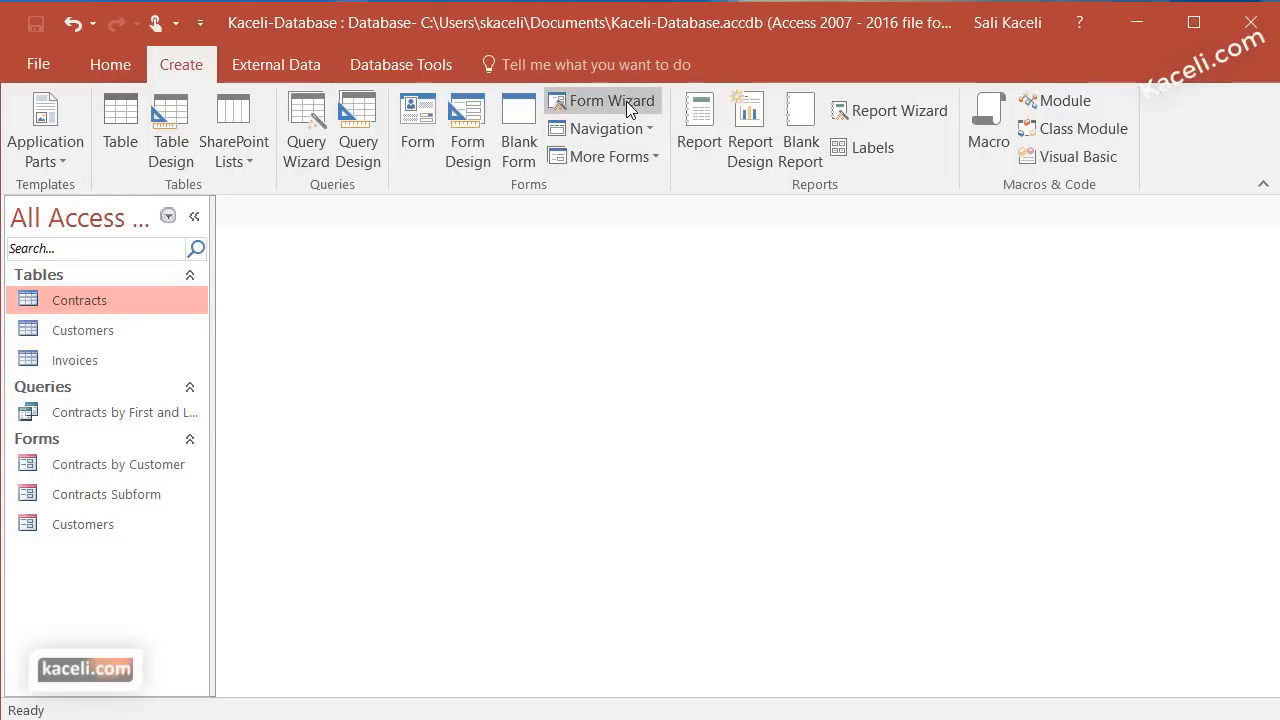
left_click(306, 130)
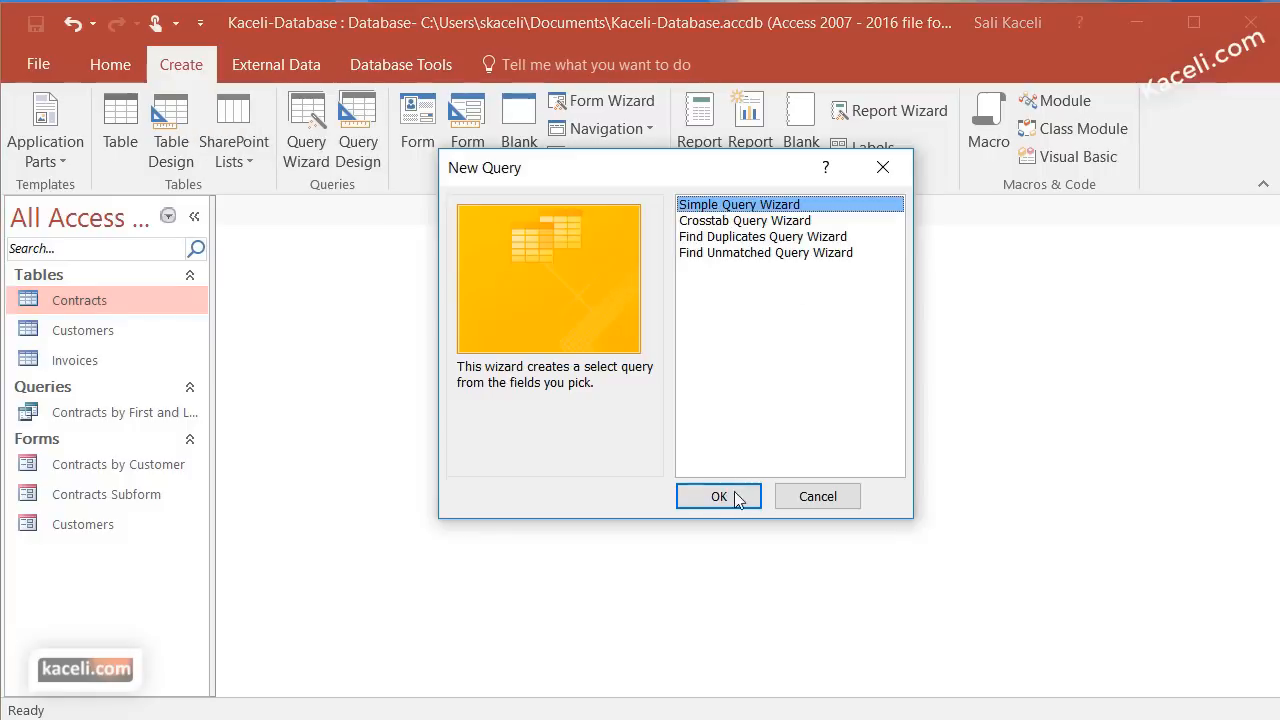
left_click(734, 498)
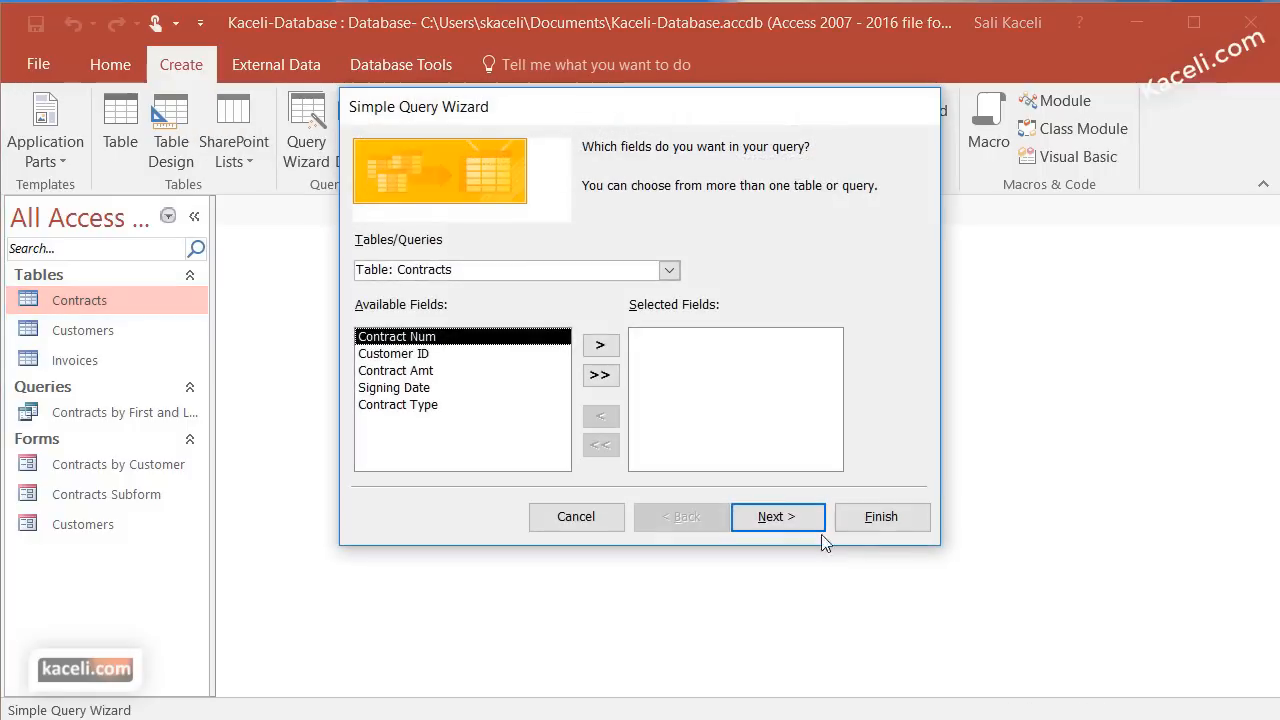
left_click(669, 270)
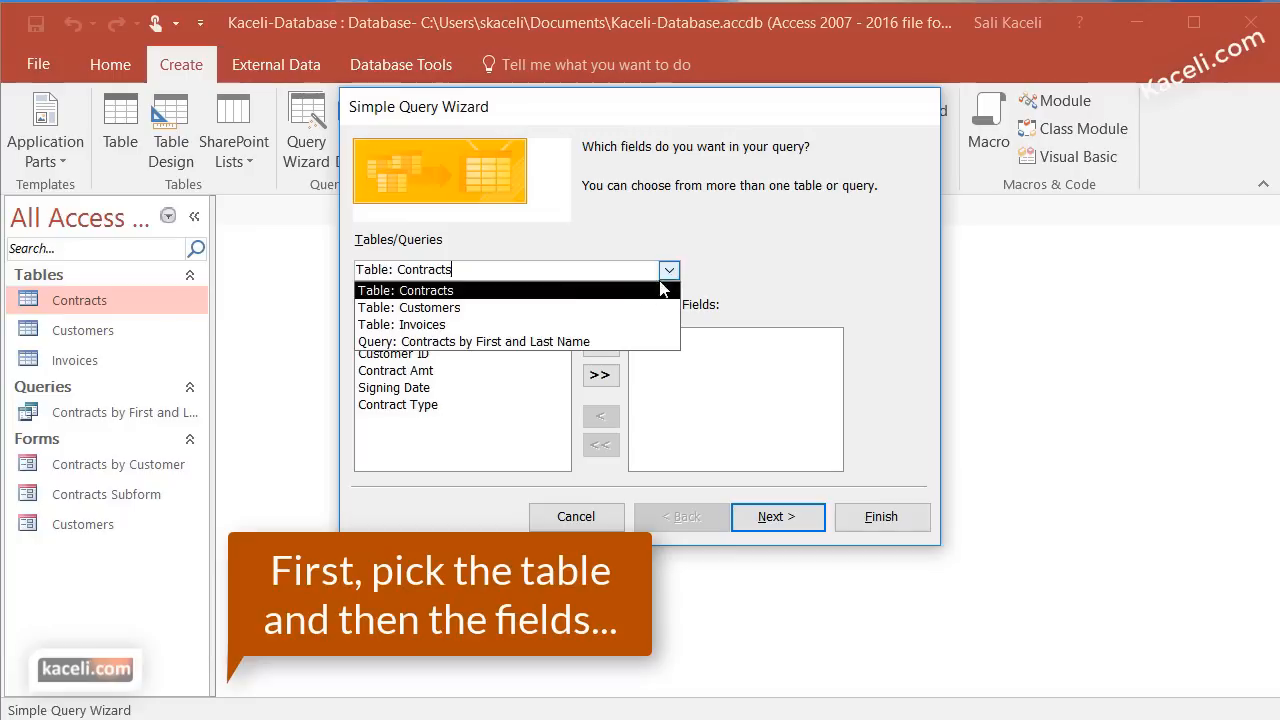
left_click(487, 306)
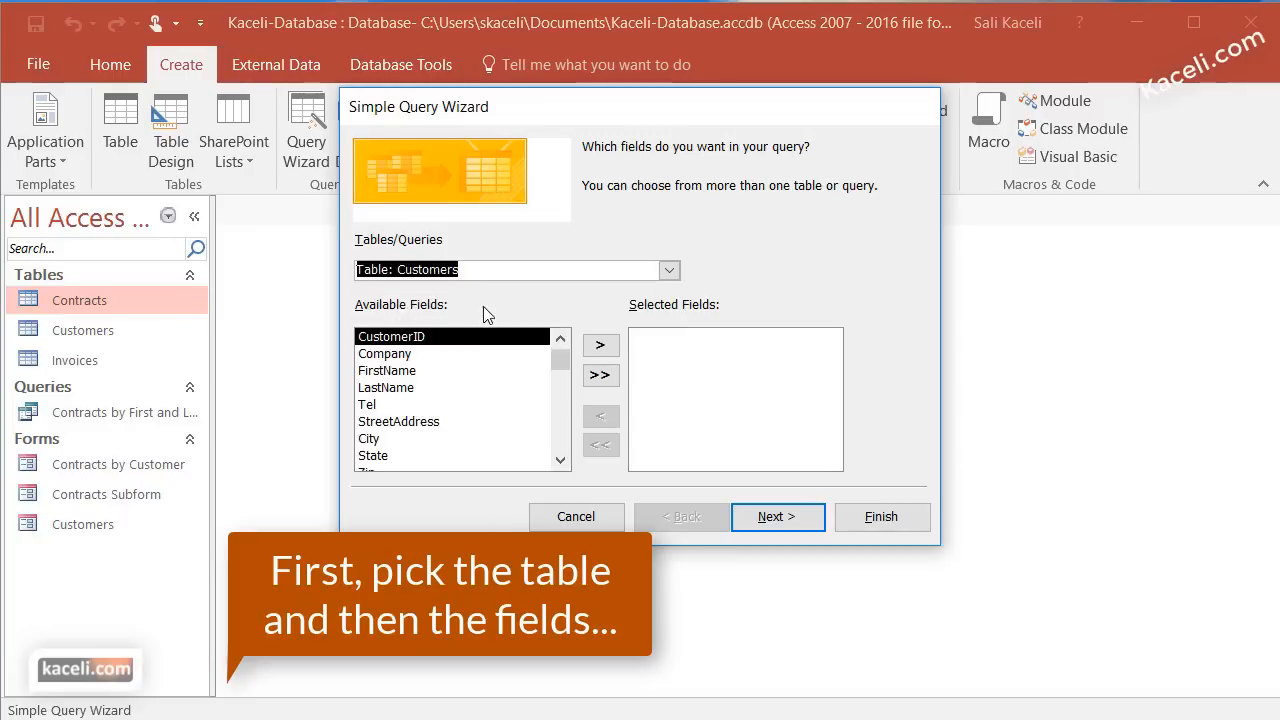
left_click(600, 345)
left_click(388, 353)
left_click(600, 345)
left_click(606, 352)
Add the StreetAddress, City, State and Zip fields from the Customers table to the query
left_click(452, 375)
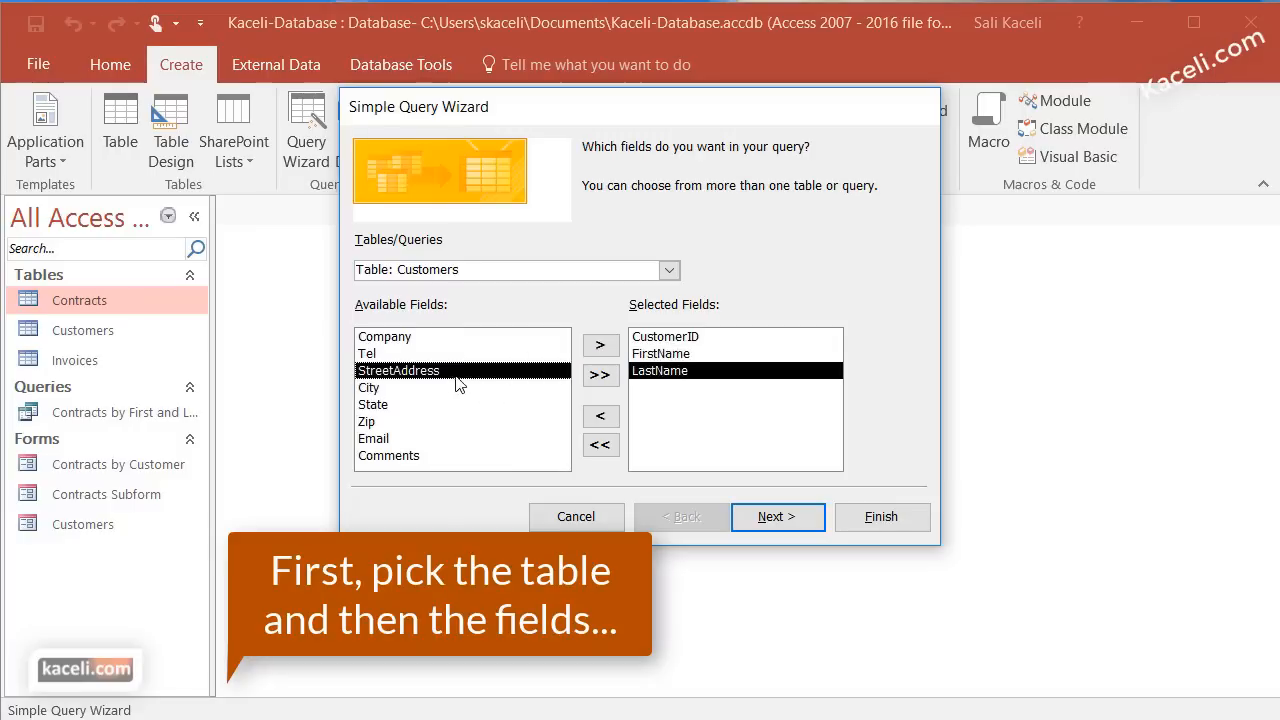
left_click(605, 349)
left_click(601, 345)
left_click(601, 345)
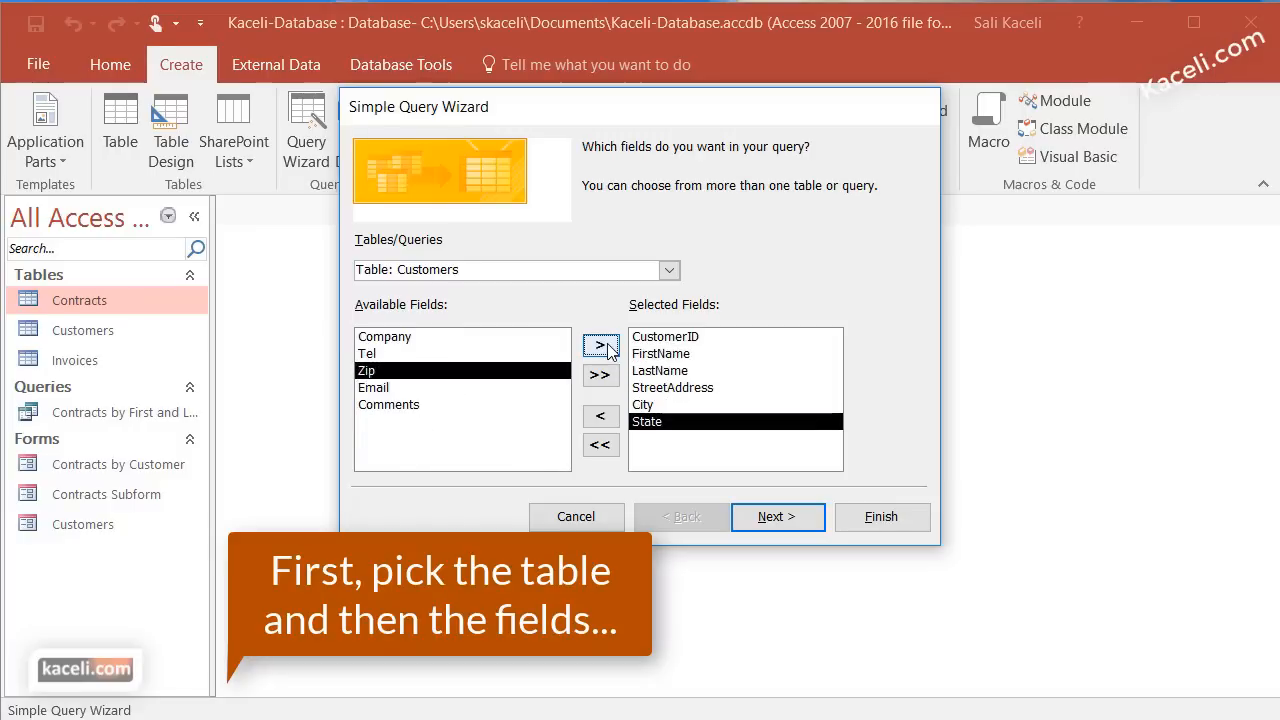
left_click(601, 345)
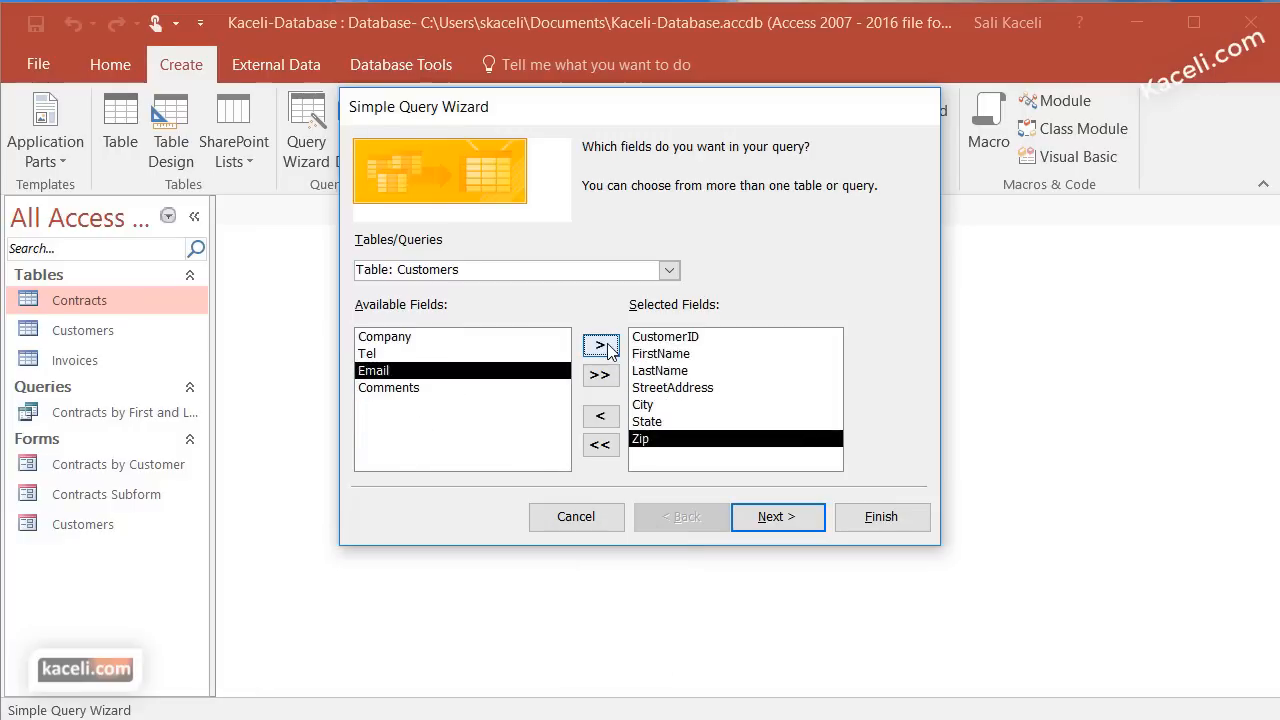
Add Contract Num, Contract Amt, Signing Date and Contract Type from the Contracts table to the query
left_click(669, 270)
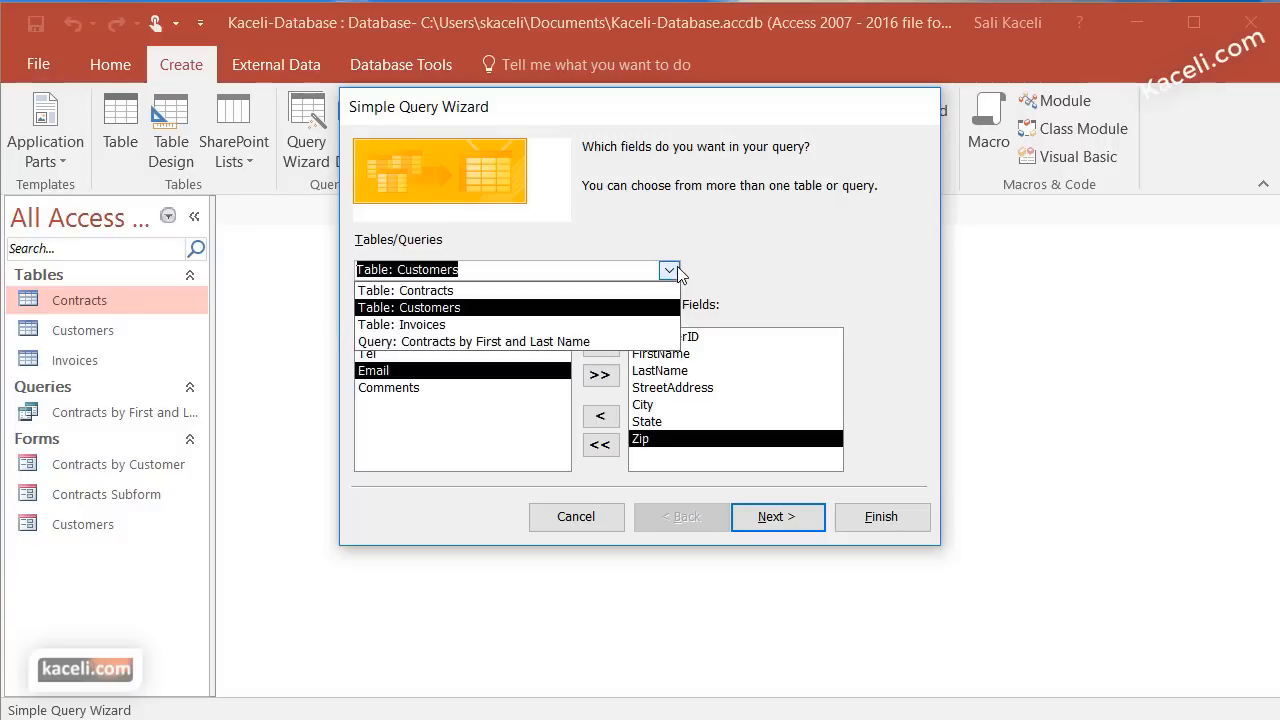
left_click(470, 291)
left_click(432, 340)
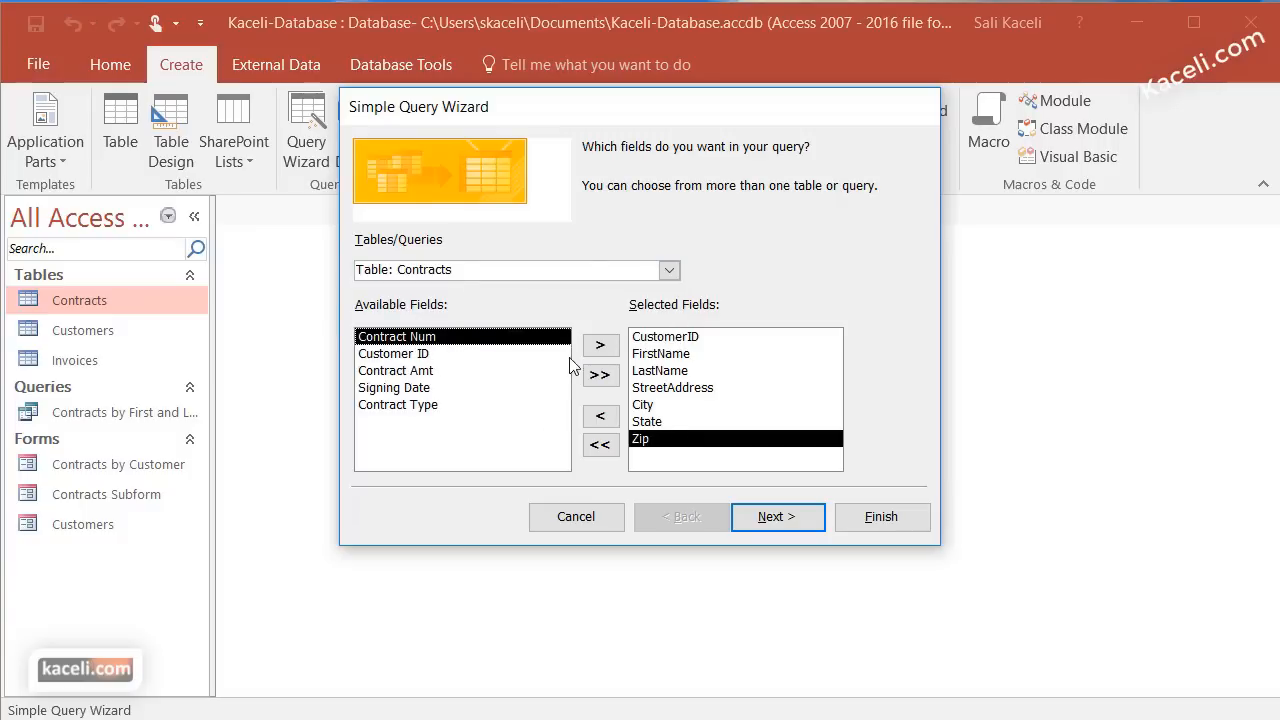
left_click(600, 350)
left_click(470, 354)
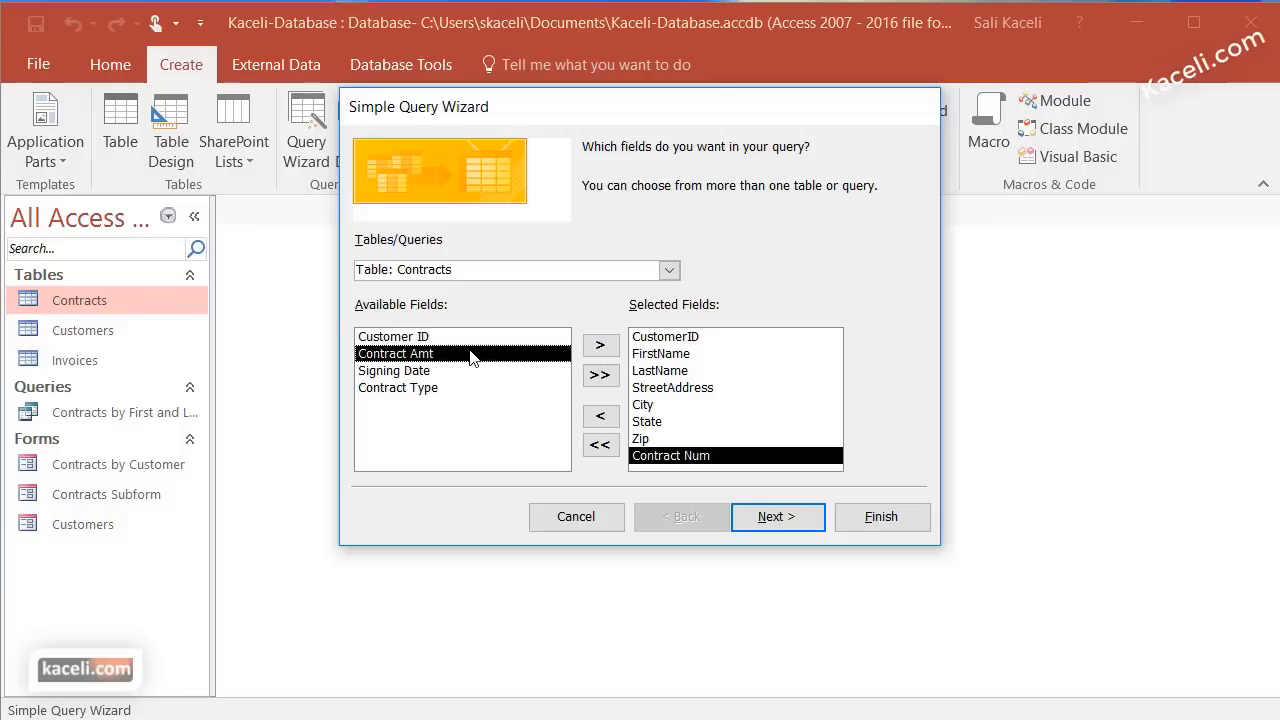
left_click(600, 346)
left_click(600, 347)
left_click(600, 347)
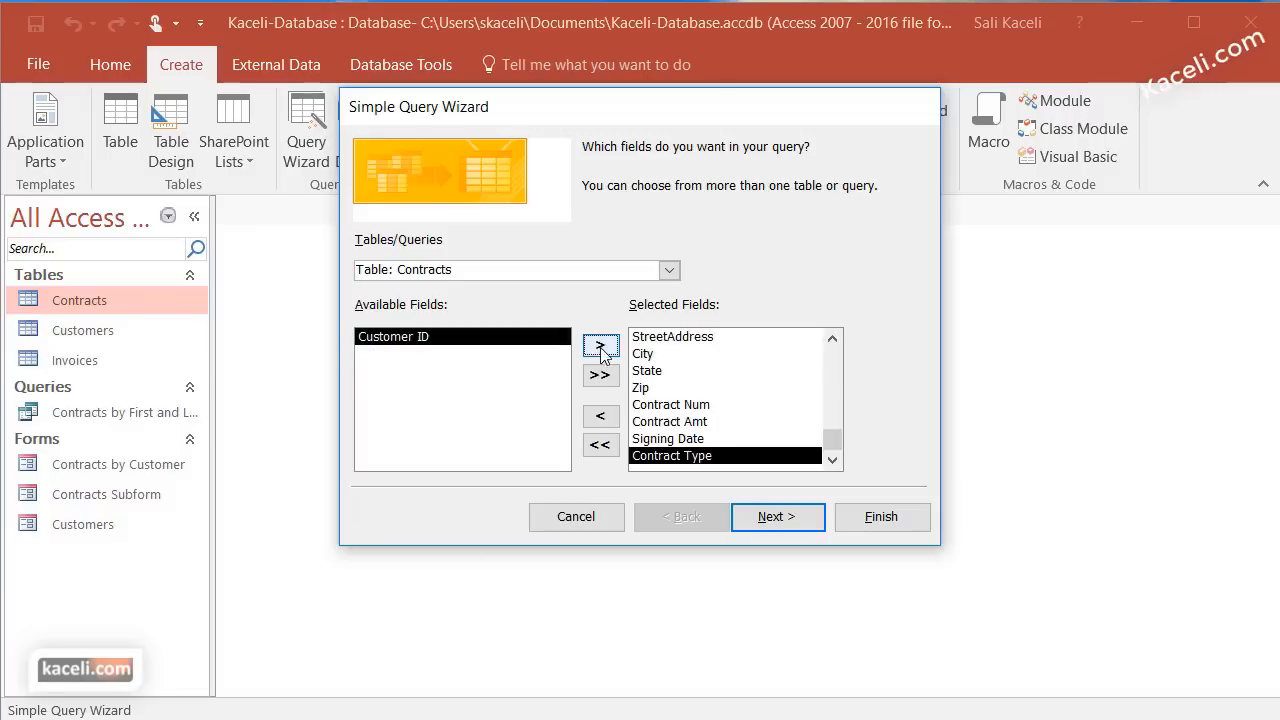
Keep the query as a Detail query, title it Customers and Contracts, and finish it so that it opens with its data
left_click(776, 519)
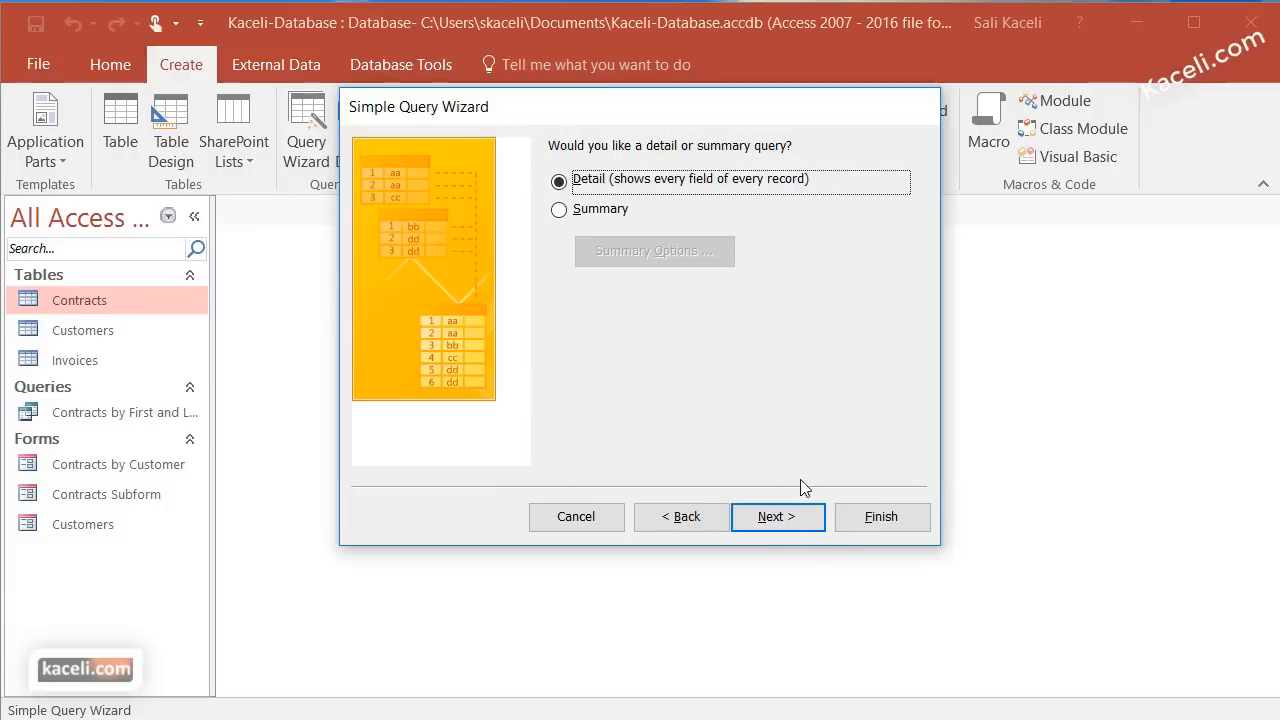
left_click(794, 516)
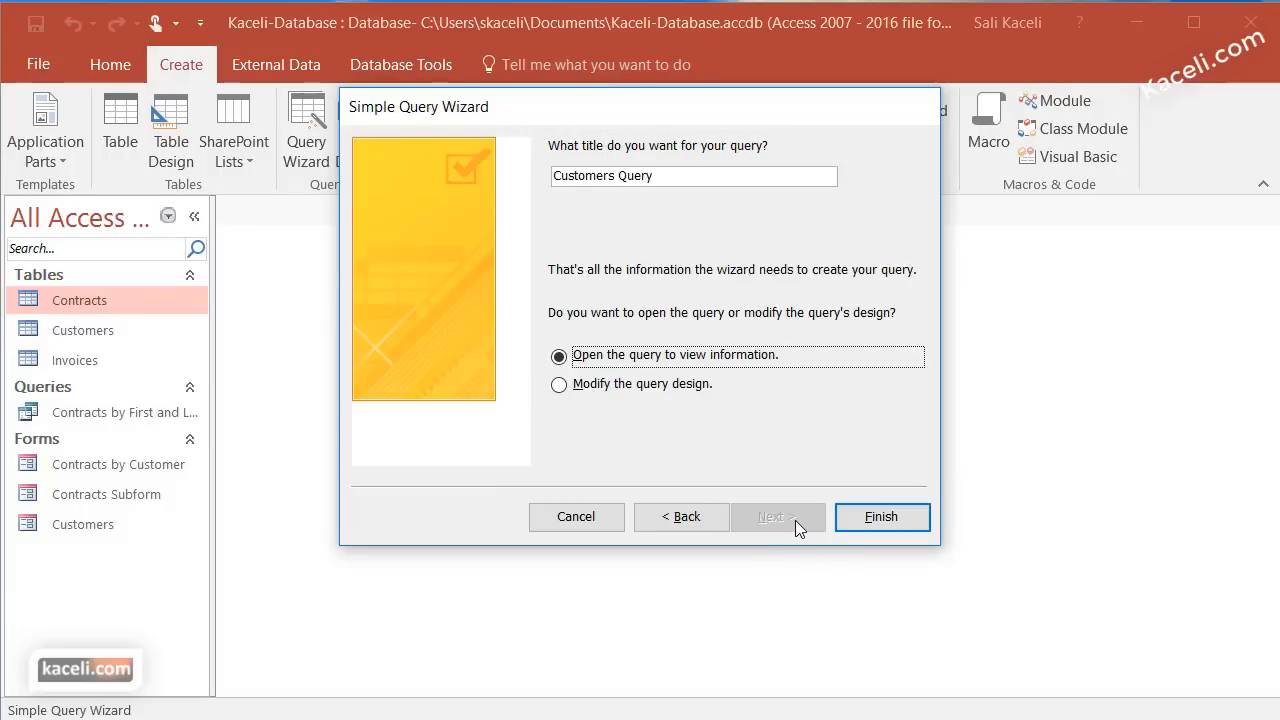
left_click_drag(658, 176, 509, 166)
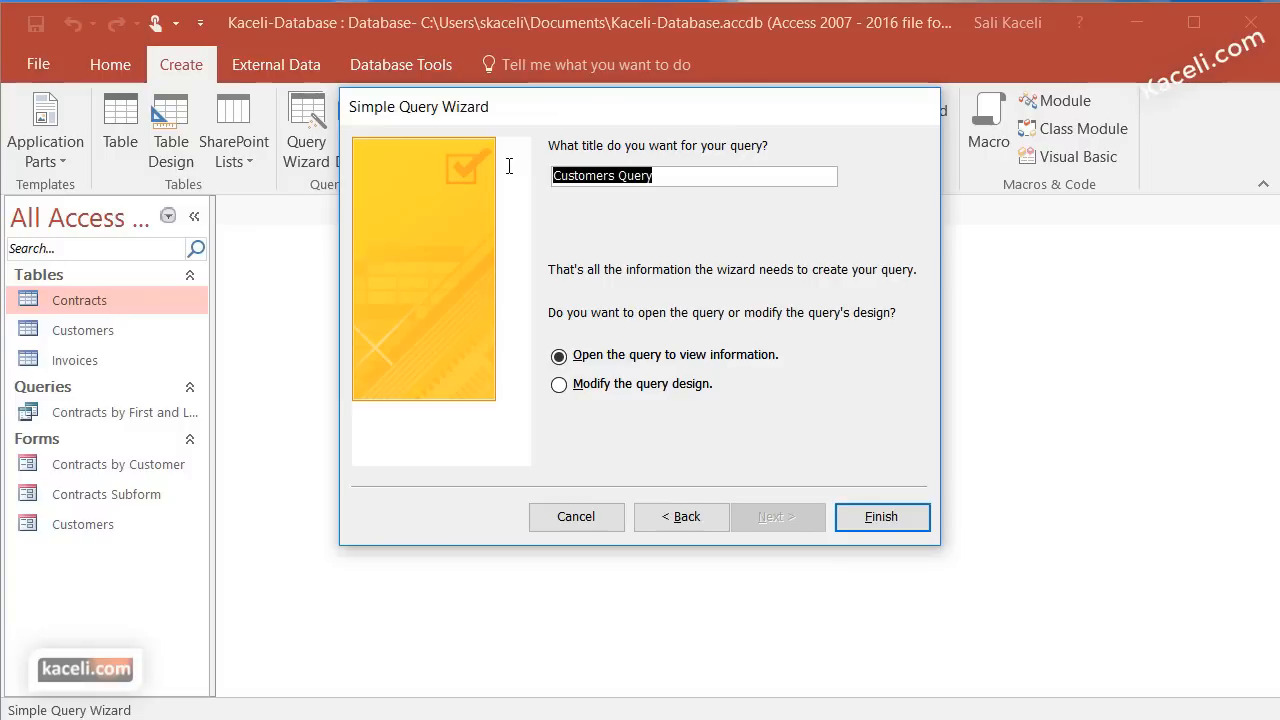
type("Customers and Contracts")
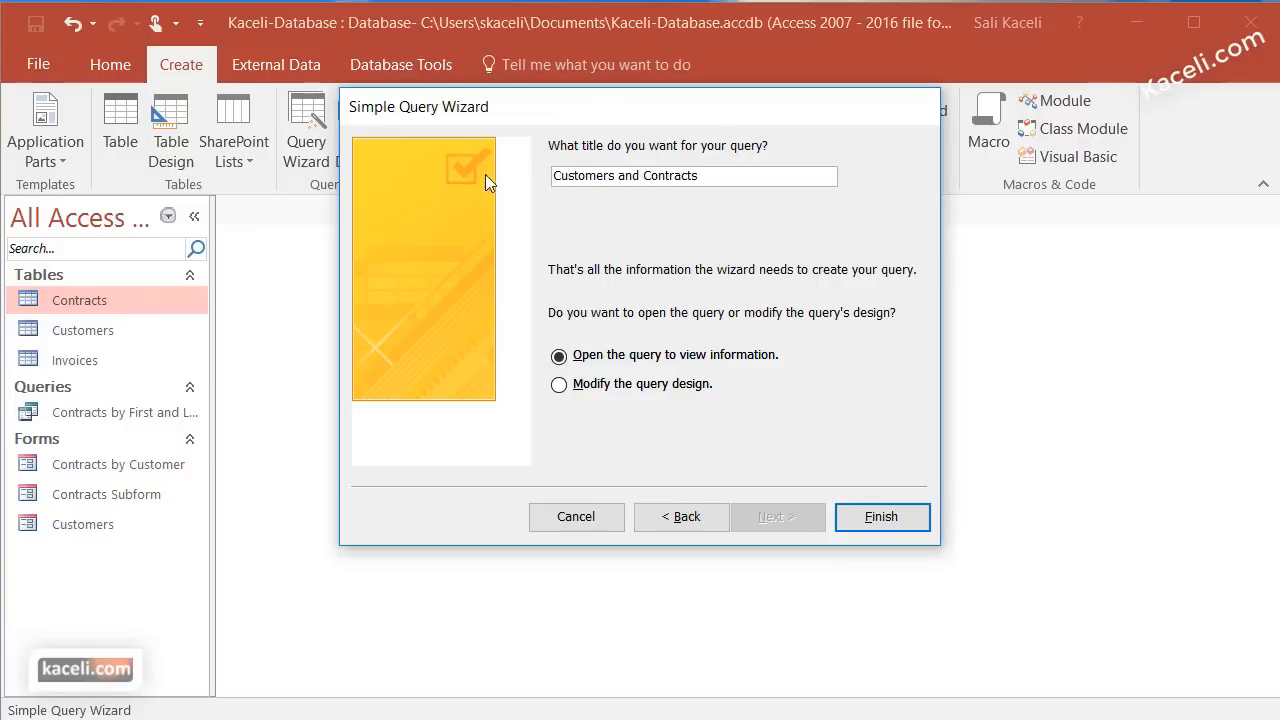
left_click(866, 526)
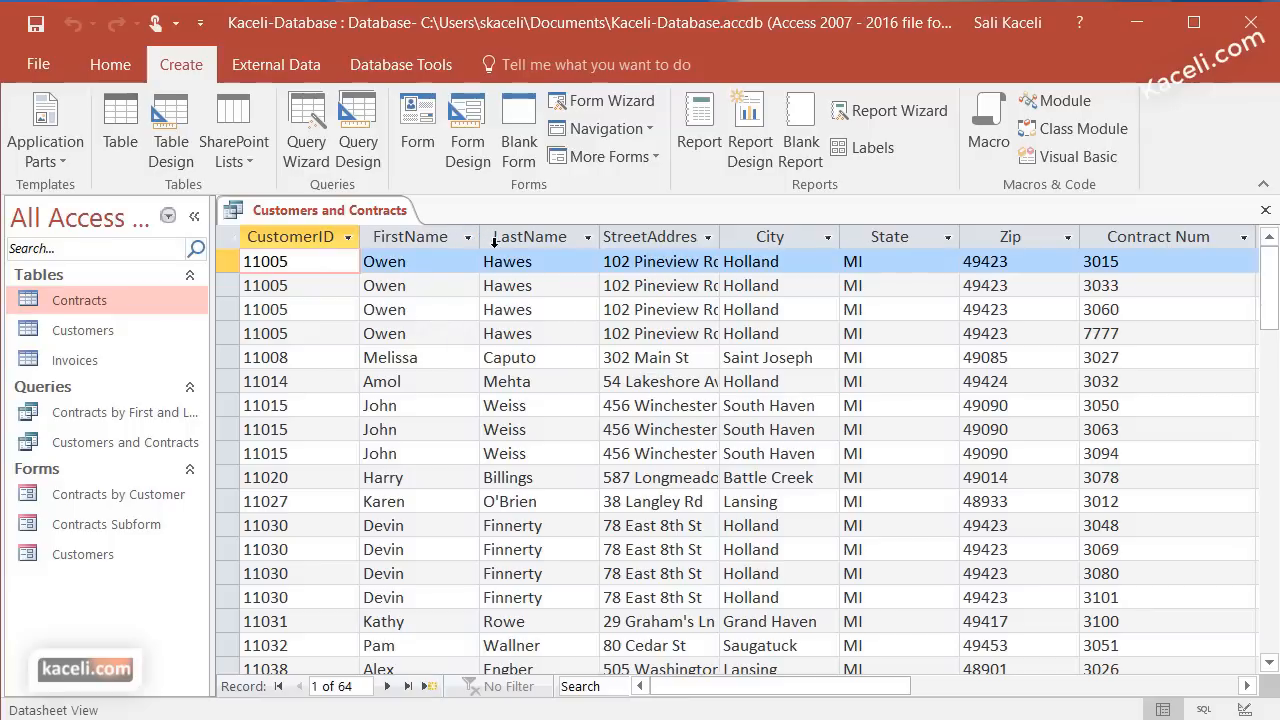
Fit the Contract Type column to its contents in the query results and close the query
left_click_drag(800, 689, 1025, 690)
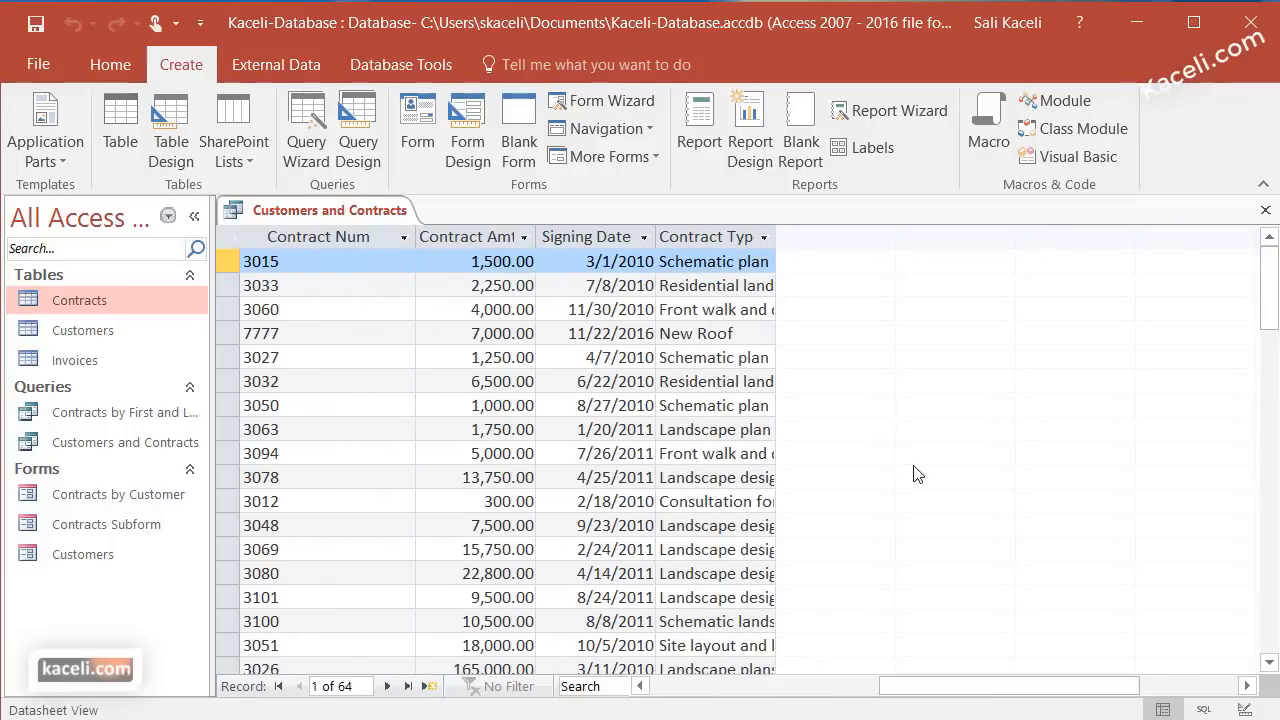
double_click(776, 237)
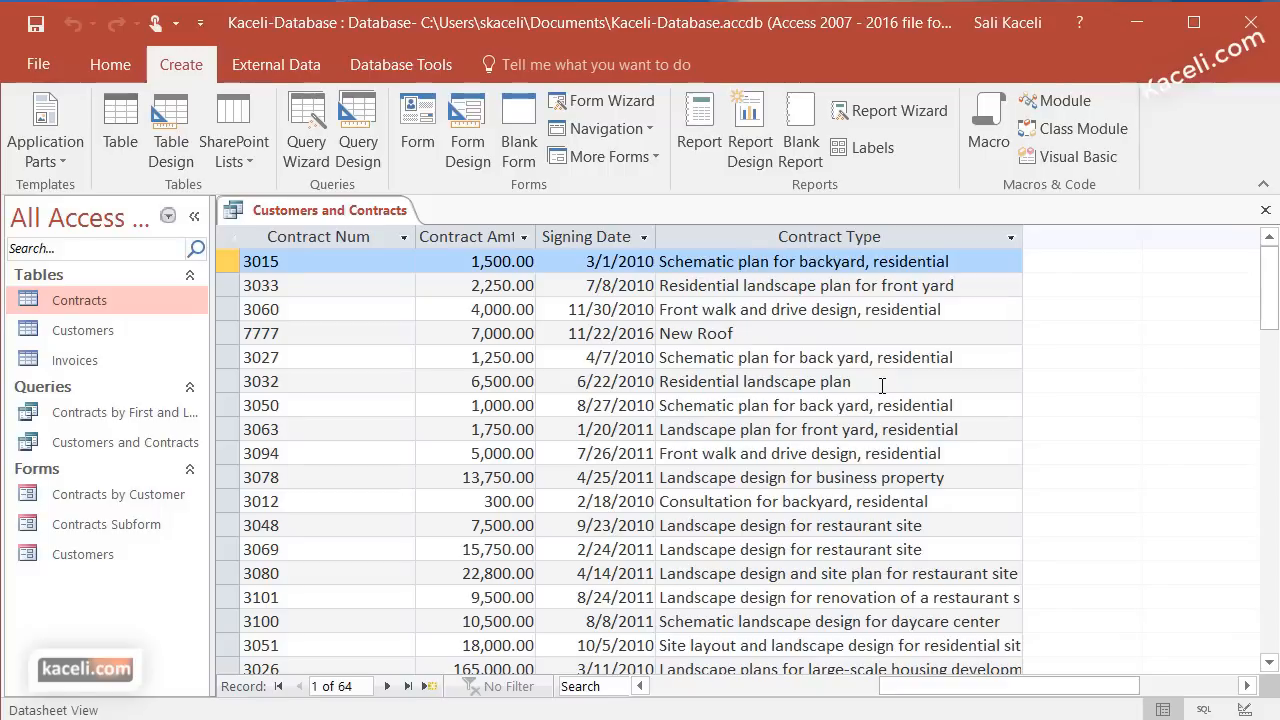
left_click(1266, 212)
left_click(876, 598)
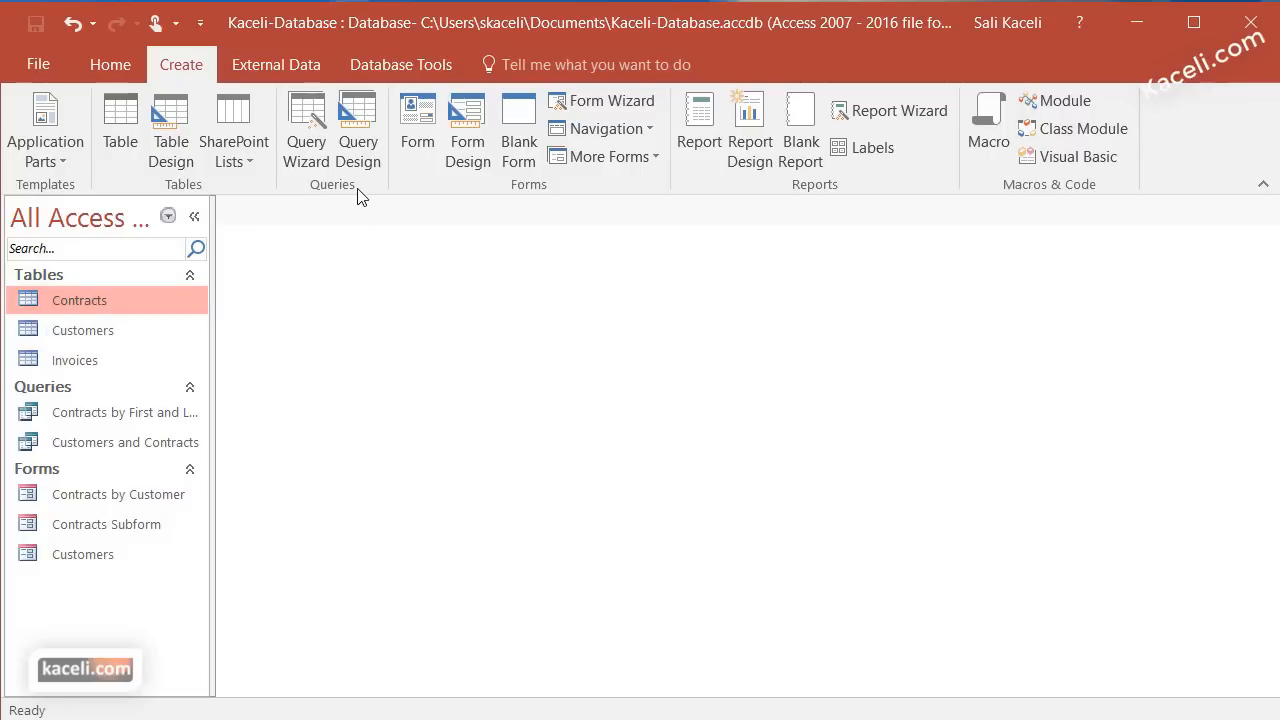
Start another Simple Query Wizard query and add all fields of the Contracts table, from Contract Num to Contract Type
left_click(309, 118)
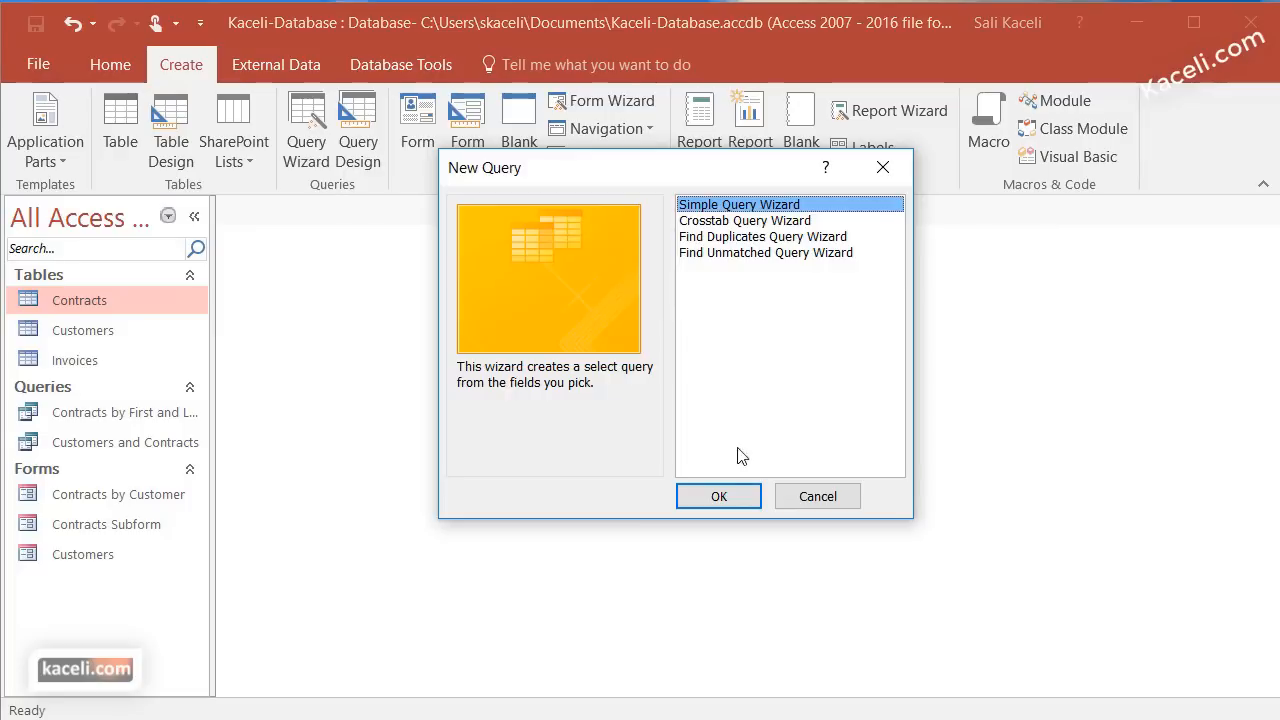
left_click(720, 496)
left_click(669, 270)
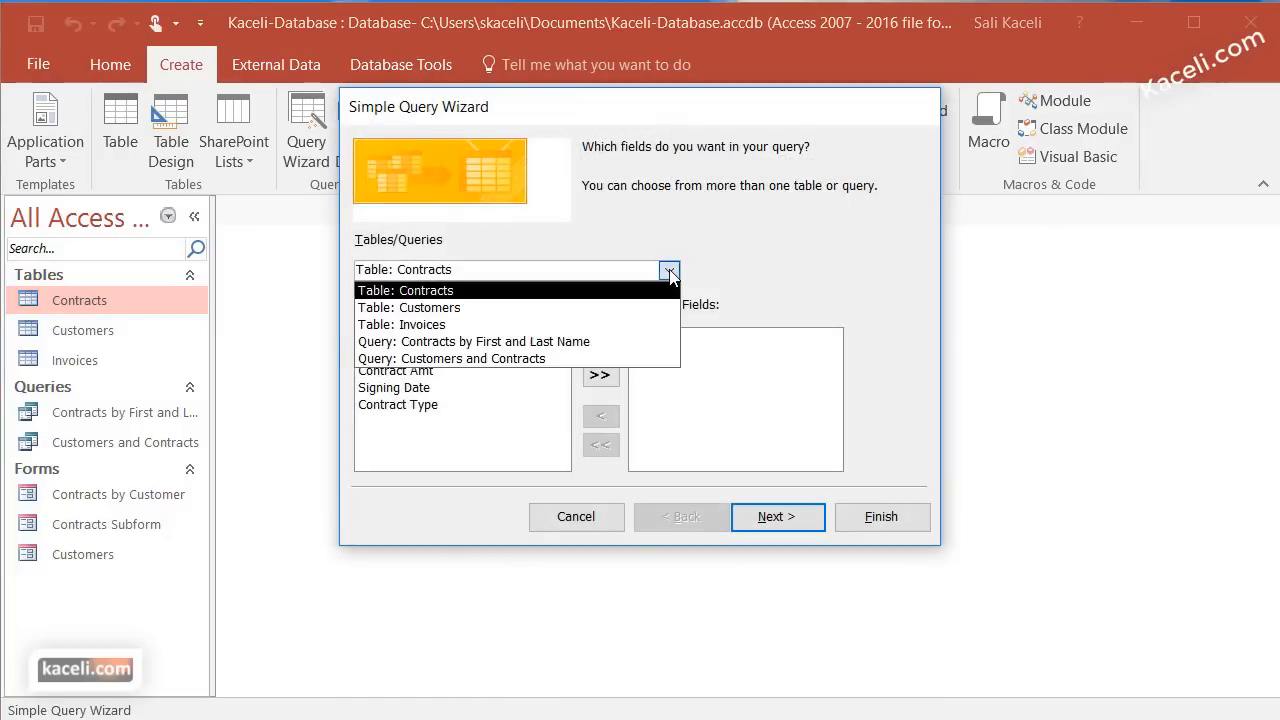
left_click(472, 292)
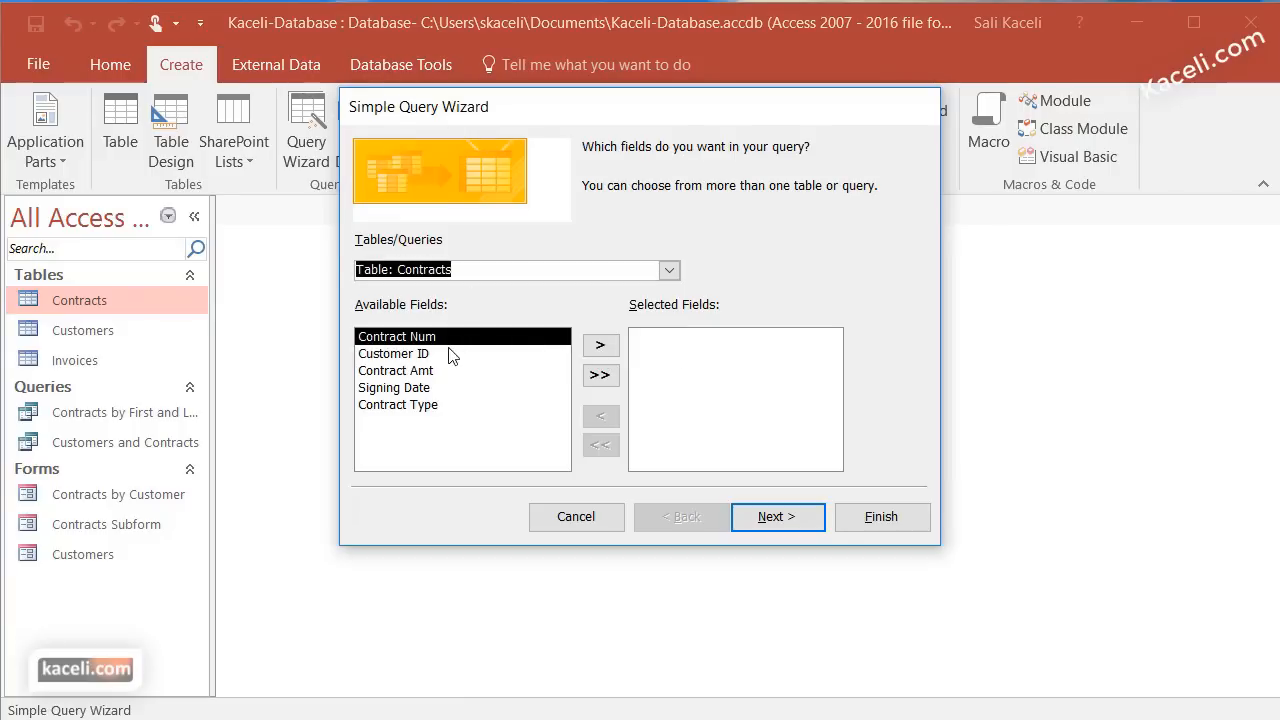
left_click(597, 350)
left_click(597, 350)
left_click(597, 350)
left_click(597, 351)
left_click(597, 351)
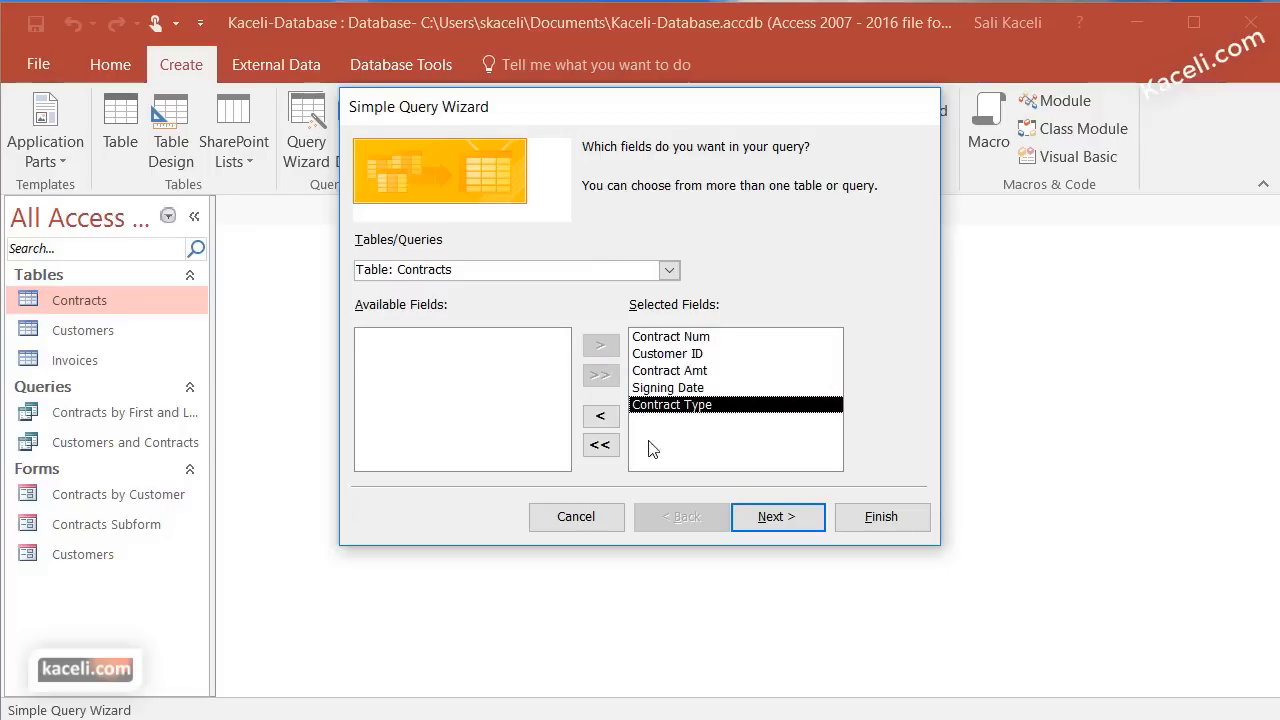
Add Invoice Num, Invoice Date, Invoice Item, Invoice Amt and Invoice Paid from the Invoices table to the query
left_click(669, 270)
left_click(520, 324)
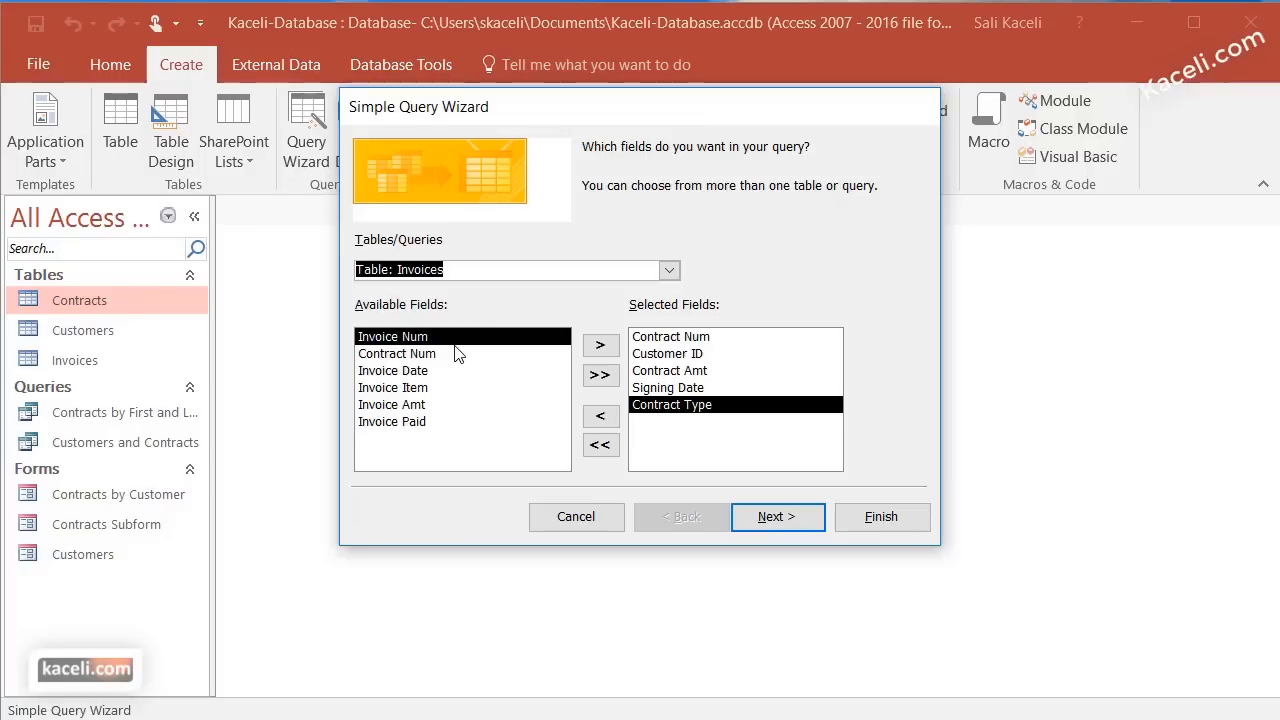
left_click(600, 344)
left_click(493, 355)
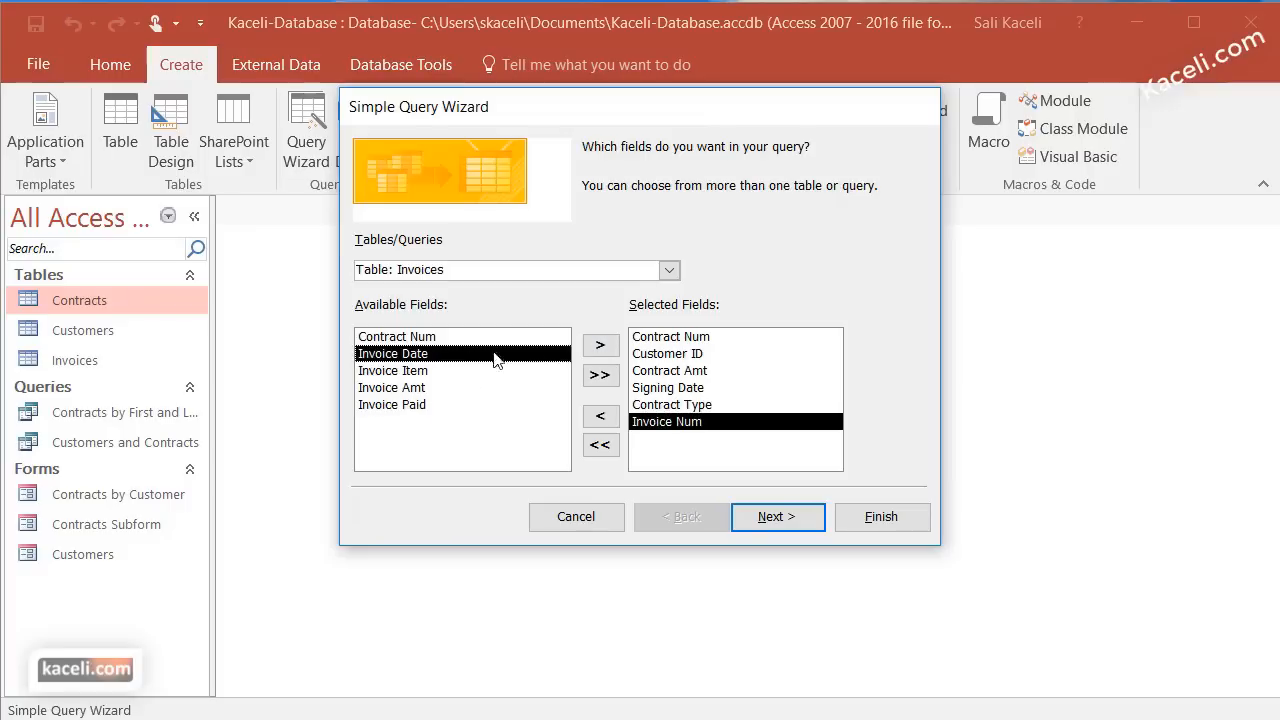
left_click(600, 345)
left_click(601, 346)
left_click(602, 347)
left_click(601, 347)
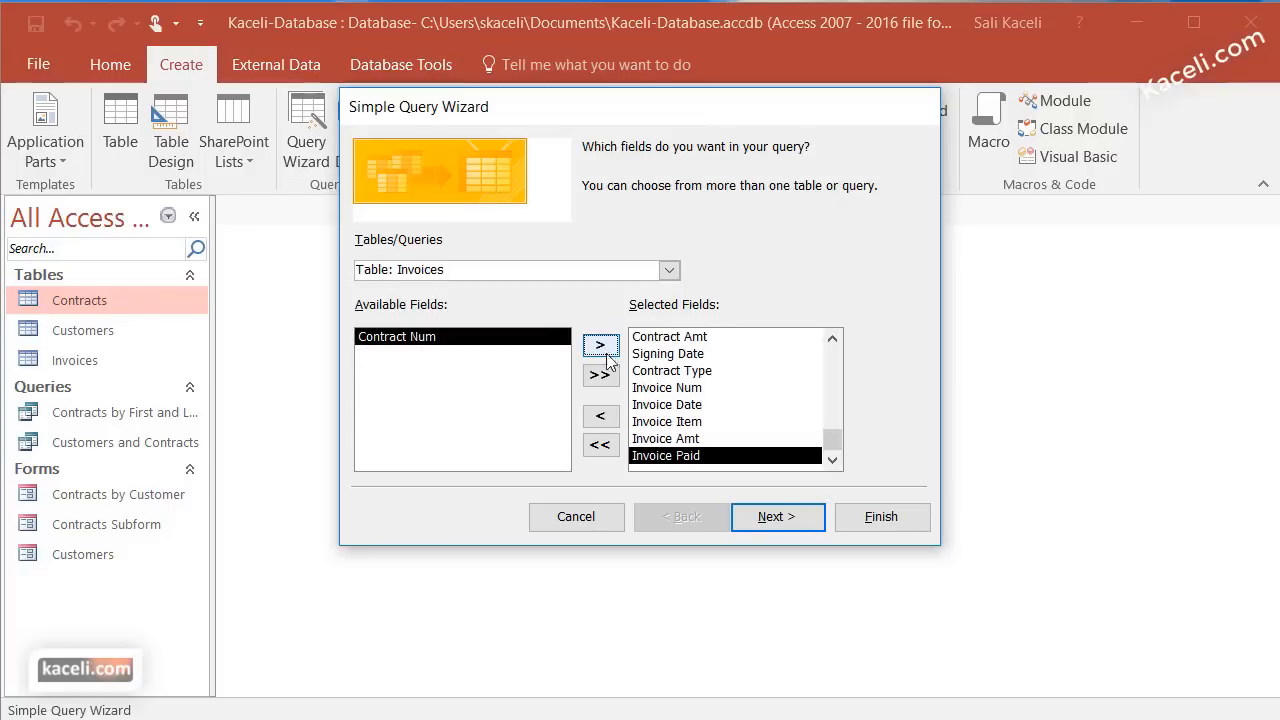
Keep the query as a Detail query, title it Invoices and Contracts, and finish it to view all its columns
left_click(777, 524)
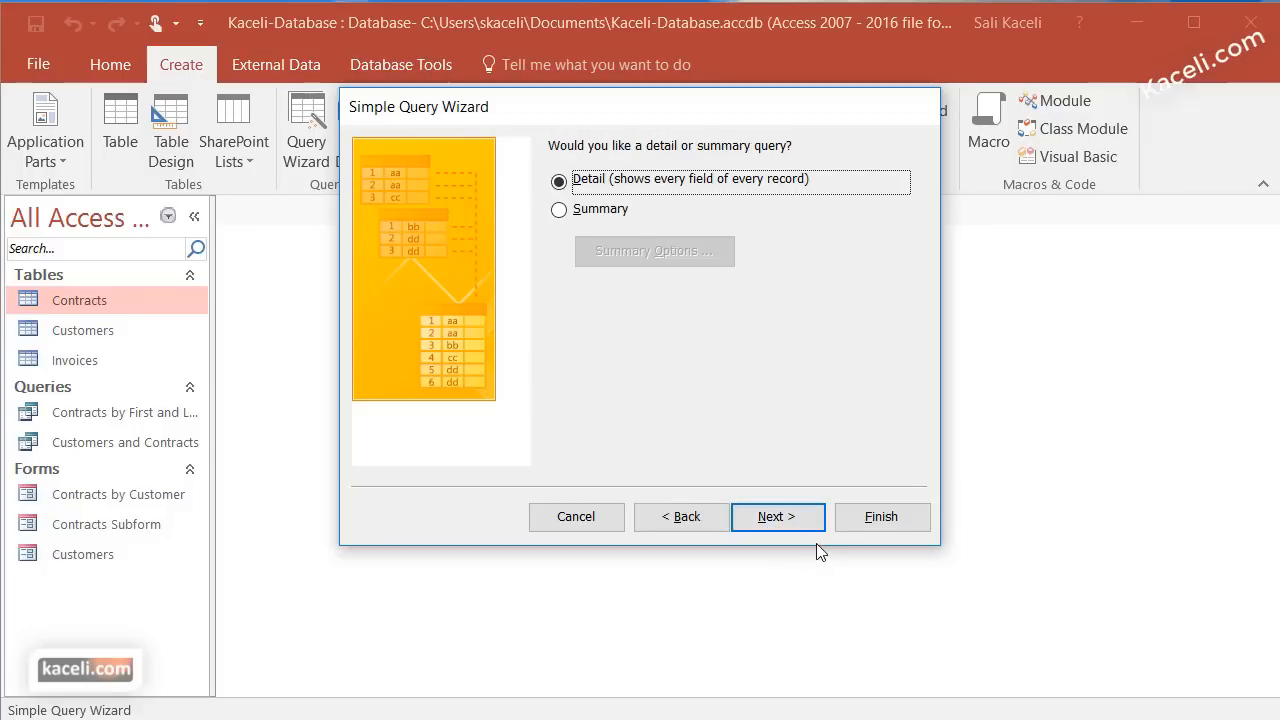
left_click(790, 518)
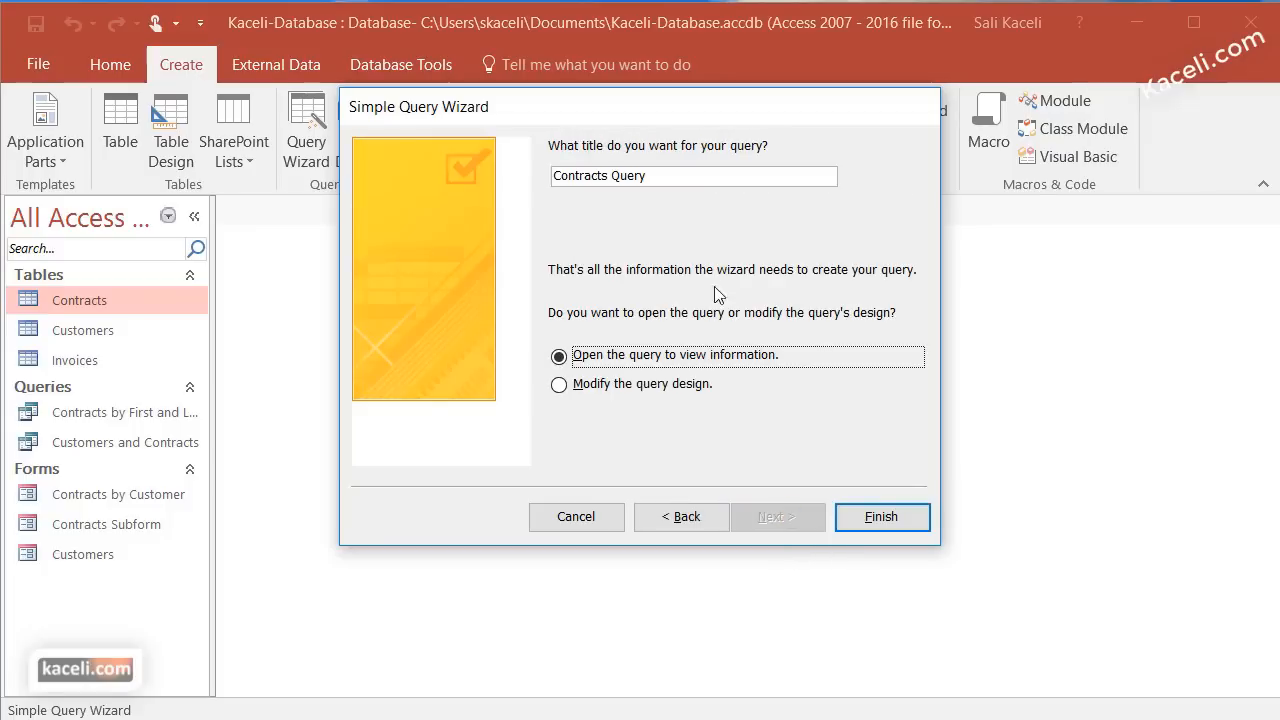
left_click_drag(671, 174, 476, 182)
type("Invoices and Contracts")
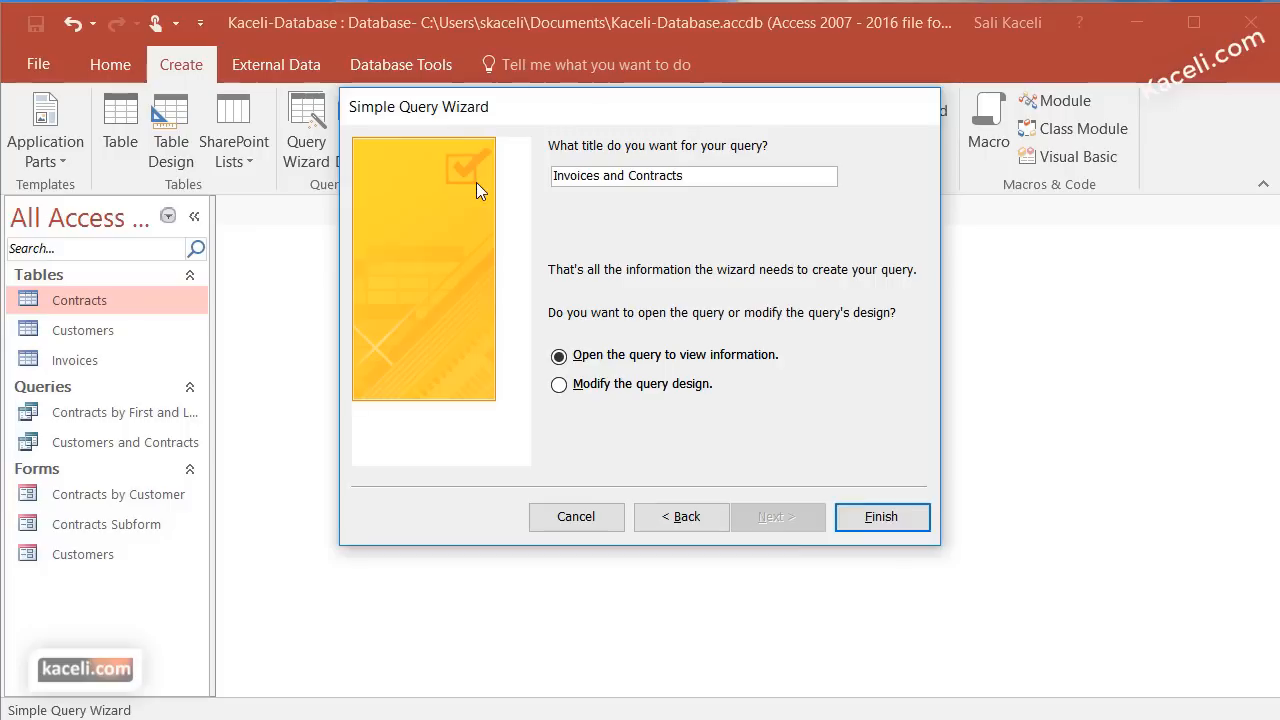
left_click(906, 520)
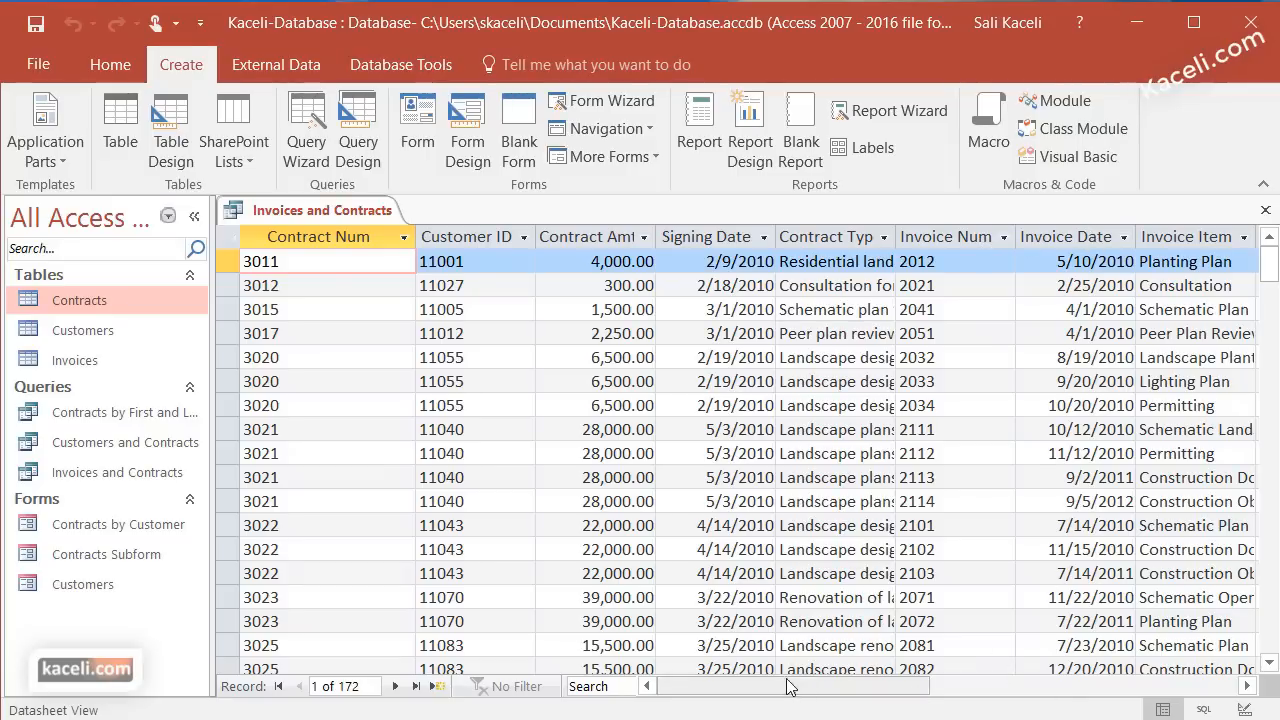
left_click_drag(786, 686, 880, 697)
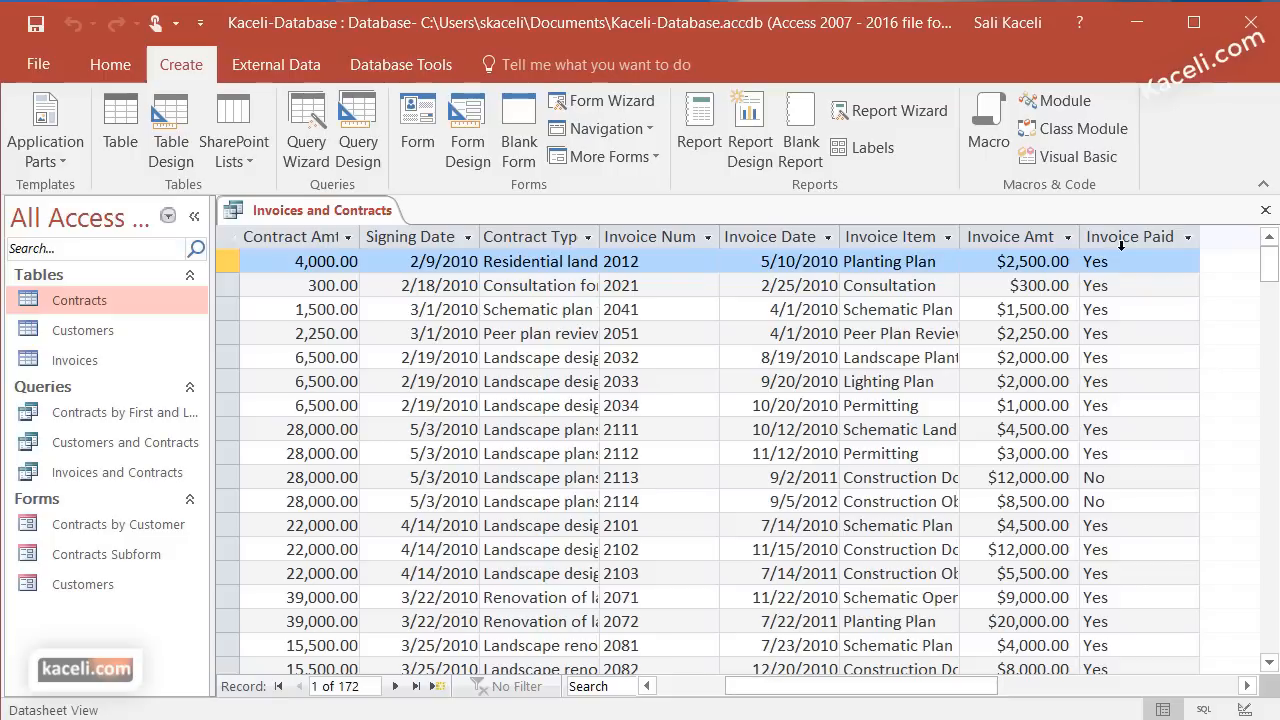
left_click(1247, 686)
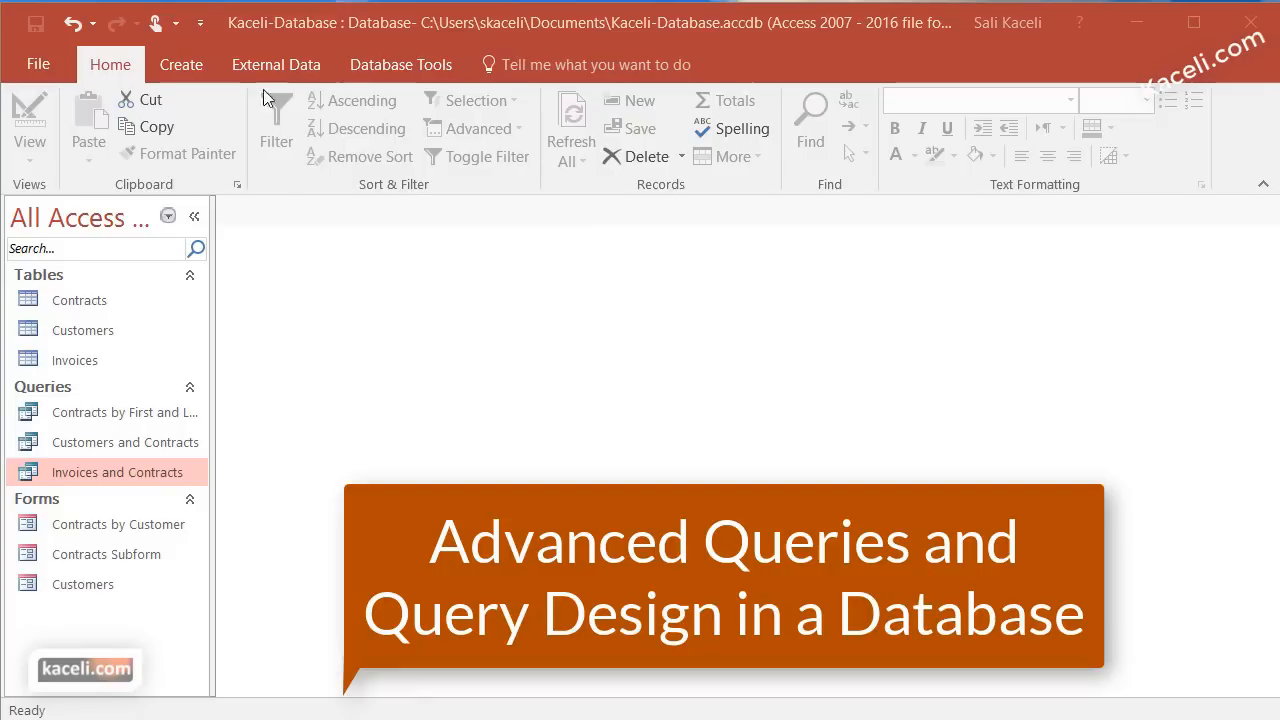
Create a new query in Query Design and add the Contracts, Customers and Invoices tables to it
left_click(182, 66)
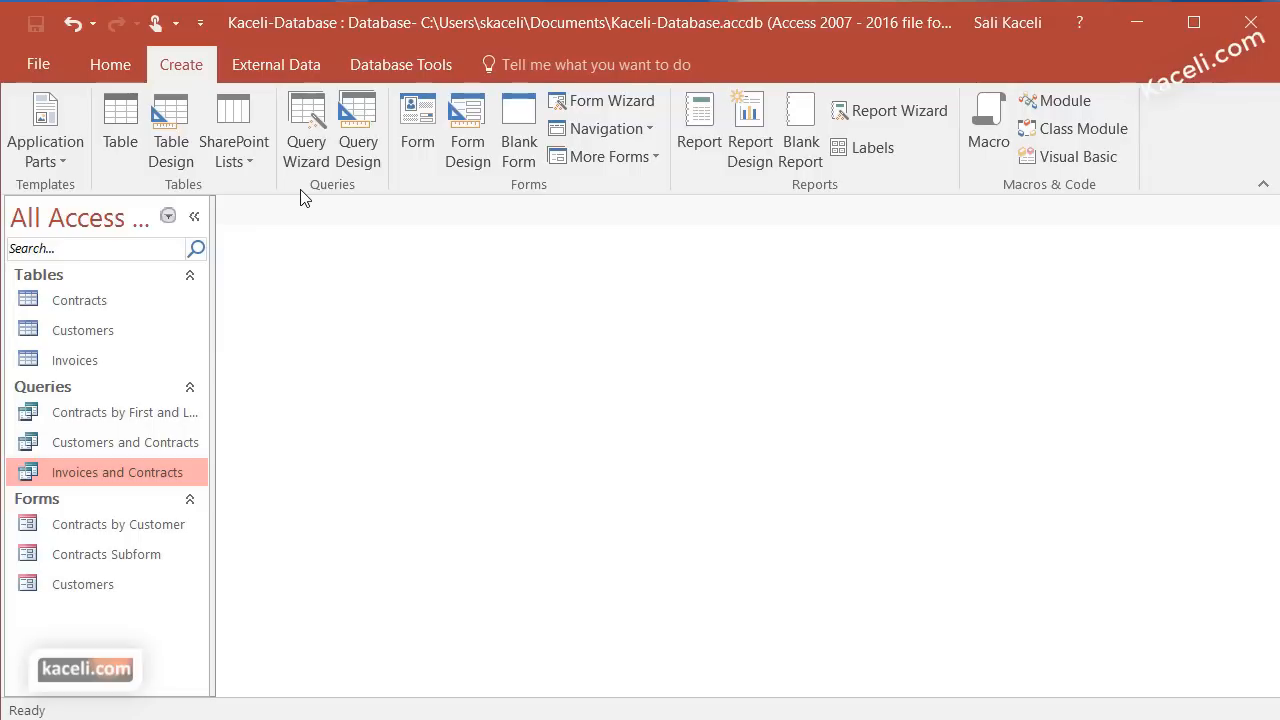
left_click(360, 128)
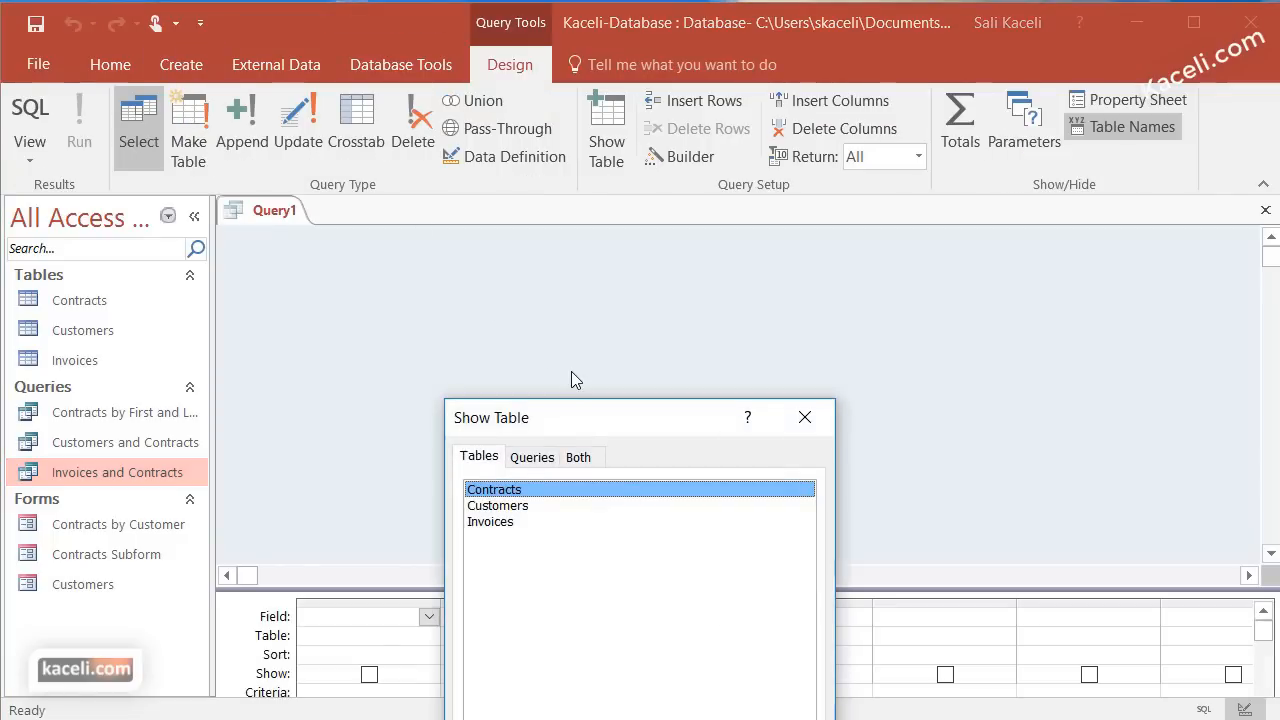
left_click_drag(580, 420, 615, 63)
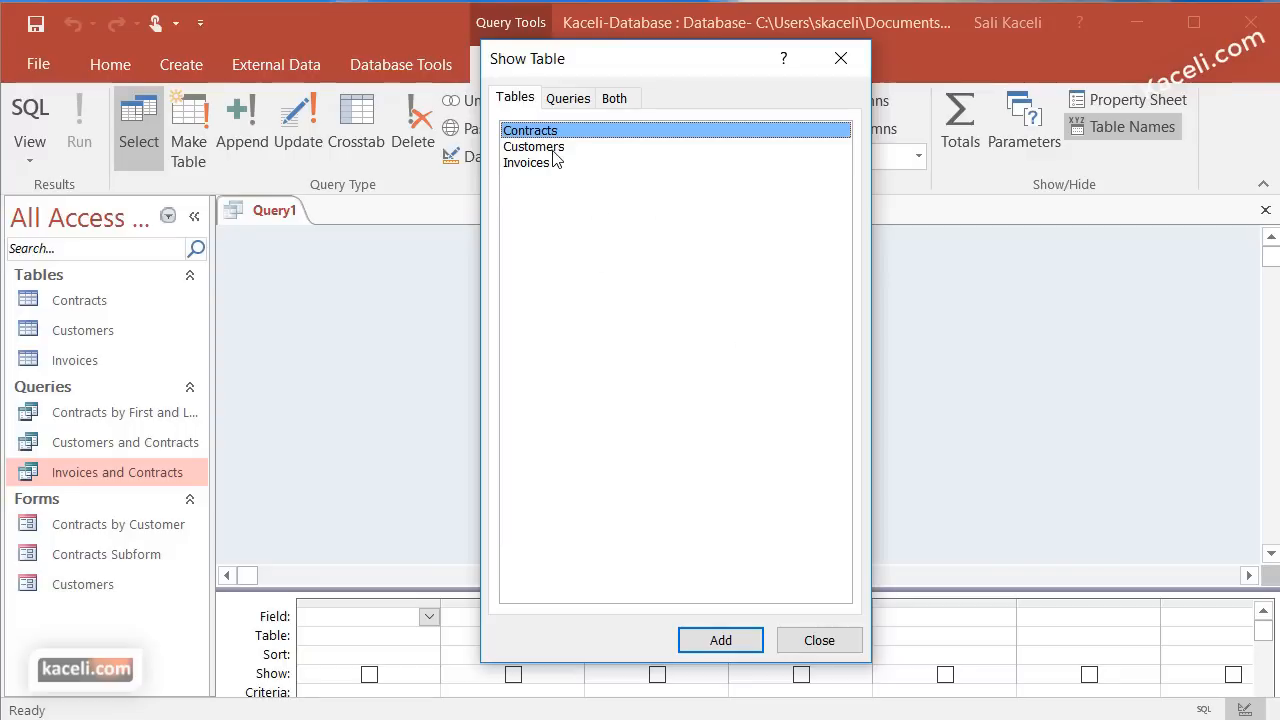
left_click(722, 632)
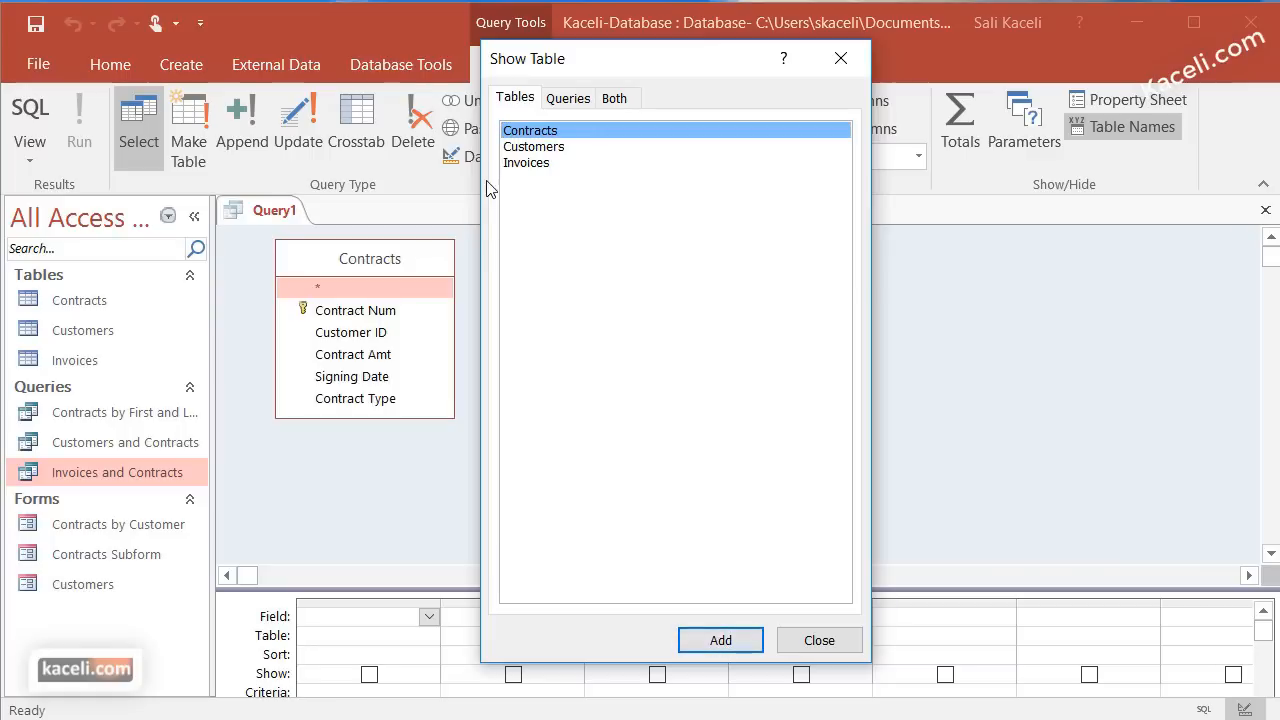
left_click(530, 147)
left_click(718, 640)
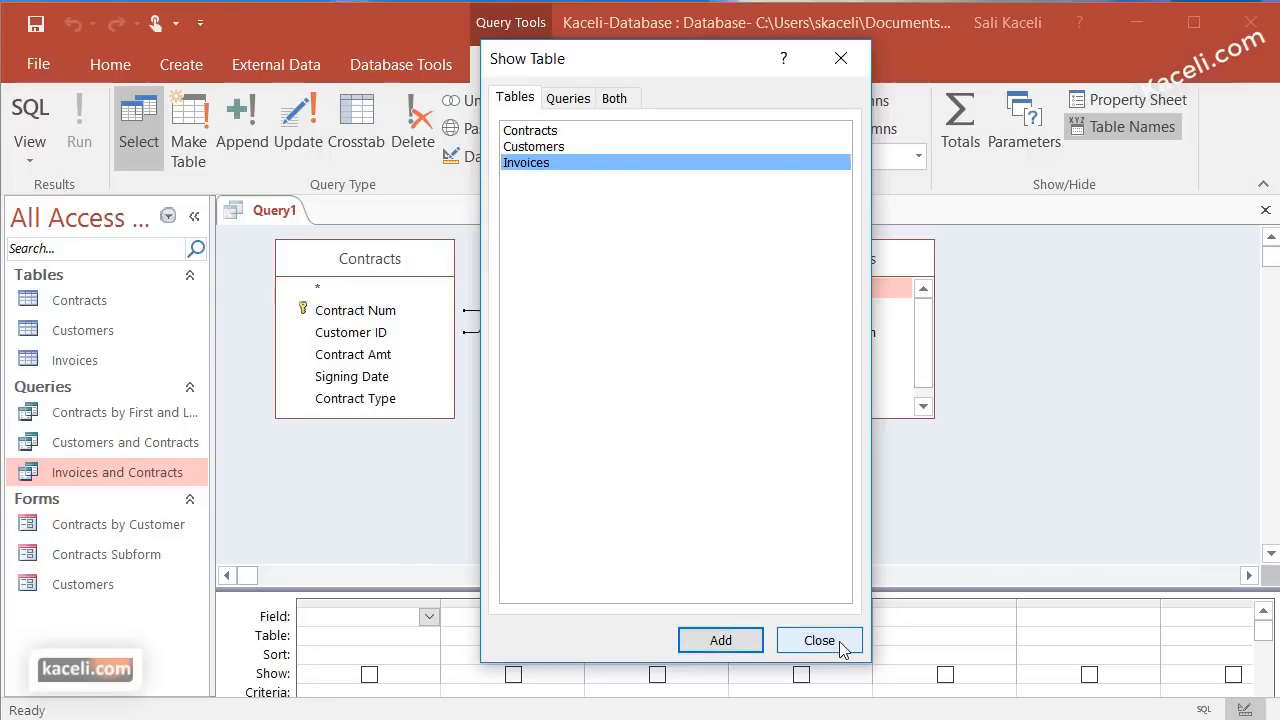
left_click(839, 648)
Arrange the tables in the order Customers, Contracts, Invoices, lengthen the Customers field list and enlarge the design grid
mouse_move(640, 259)
left_mouse_down()
mouse_move(349, 291)
mouse_move(624, 270)
left_mouse_up()
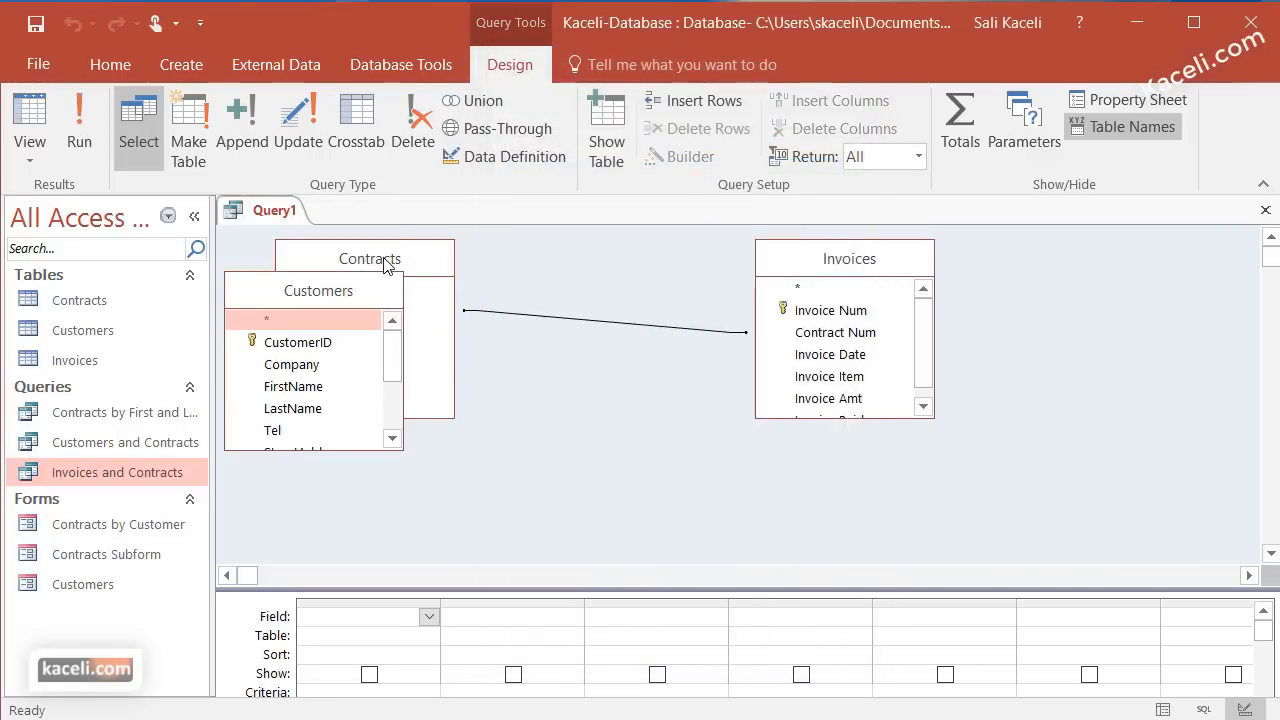
left_click_drag(322, 290, 377, 256)
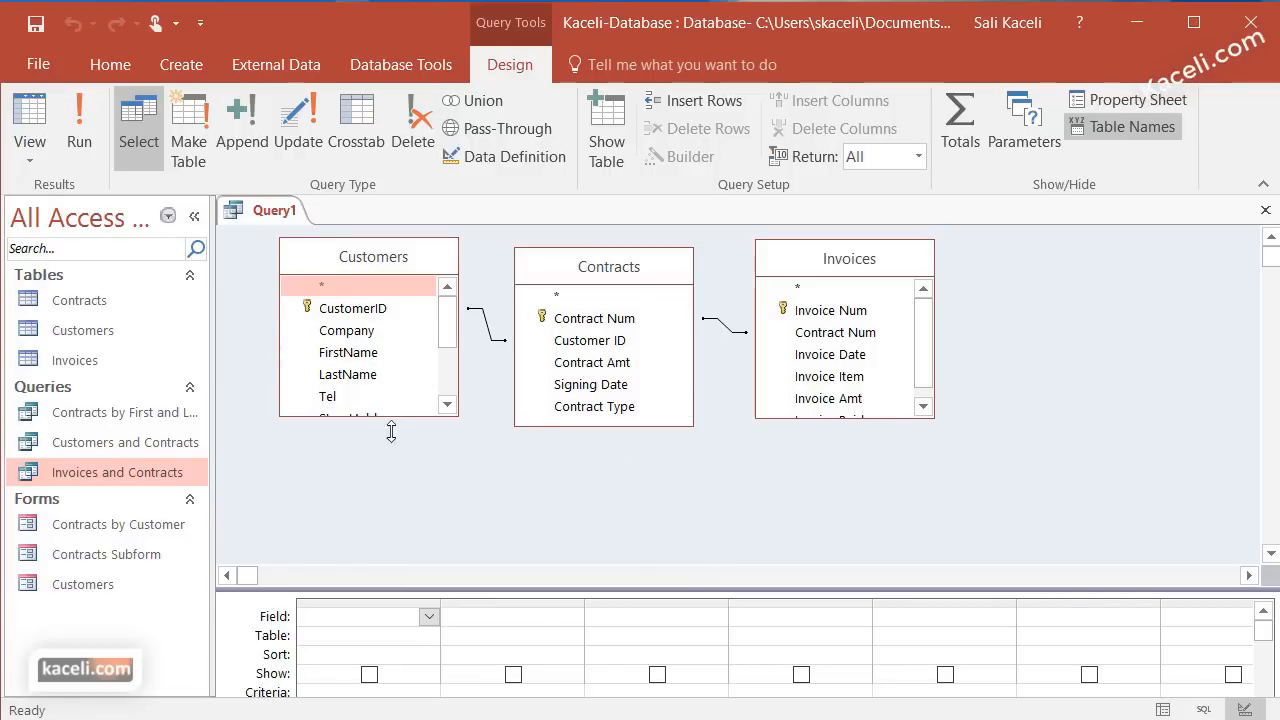
left_click_drag(391, 419, 391, 457)
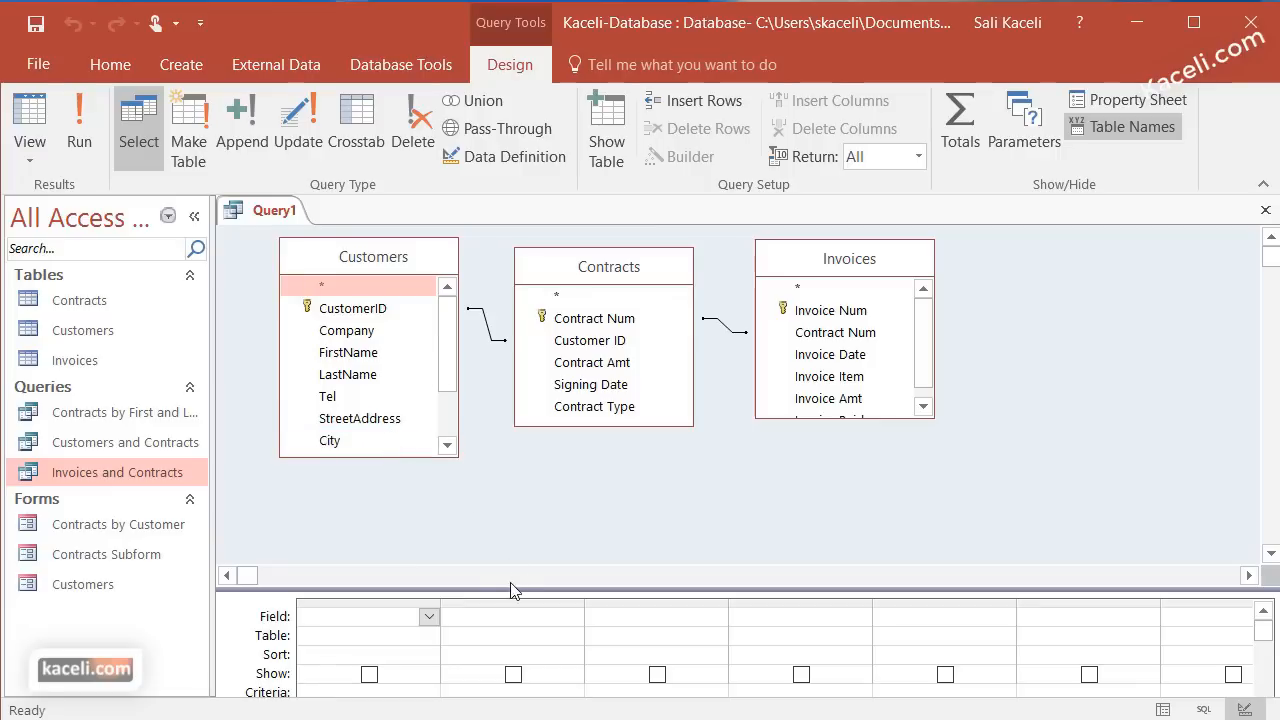
left_click_drag(510, 590, 510, 503)
Add the Customers fields to the query grid with LastName in the first column and FirstName in the second
left_click(360, 356)
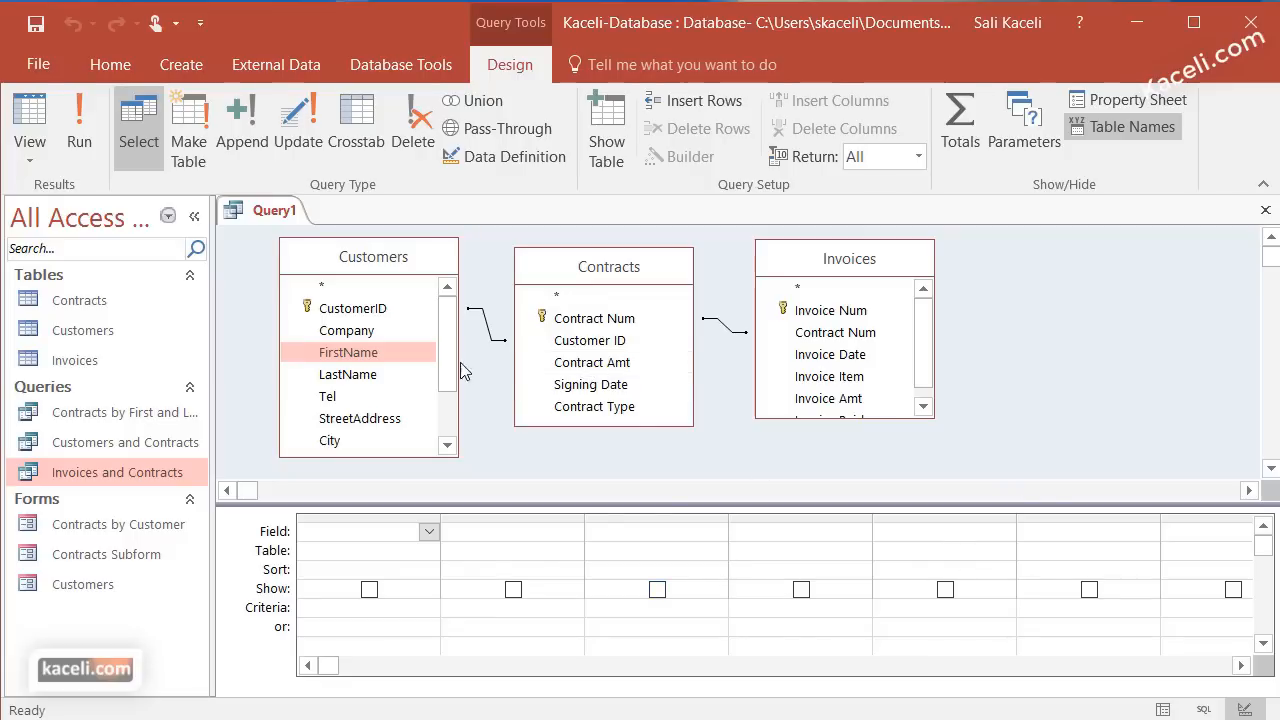
left_click_drag(358, 356, 365, 560)
left_click_drag(352, 366, 346, 588)
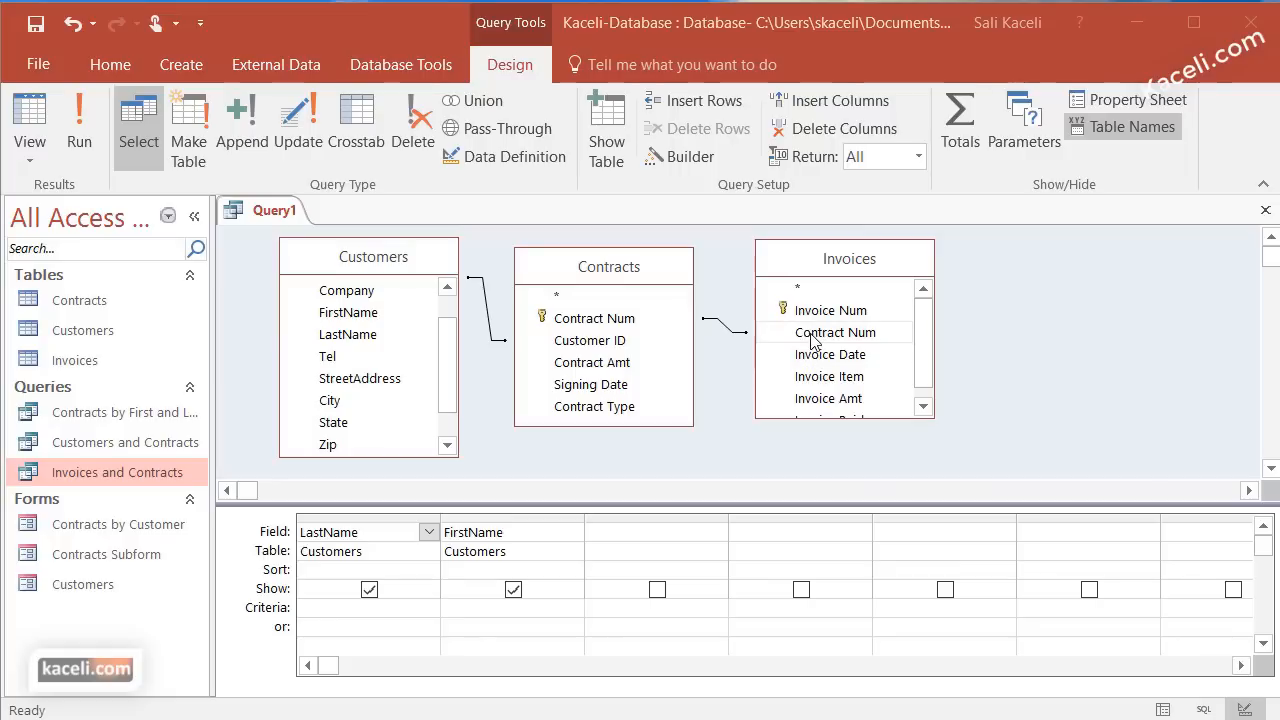
Add Invoice Num, Contract Num, Invoice Item, Invoice Amt and Invoice Paid from the Invoices table to the query grid
left_click_drag(836, 312, 634, 538)
left_click(861, 338)
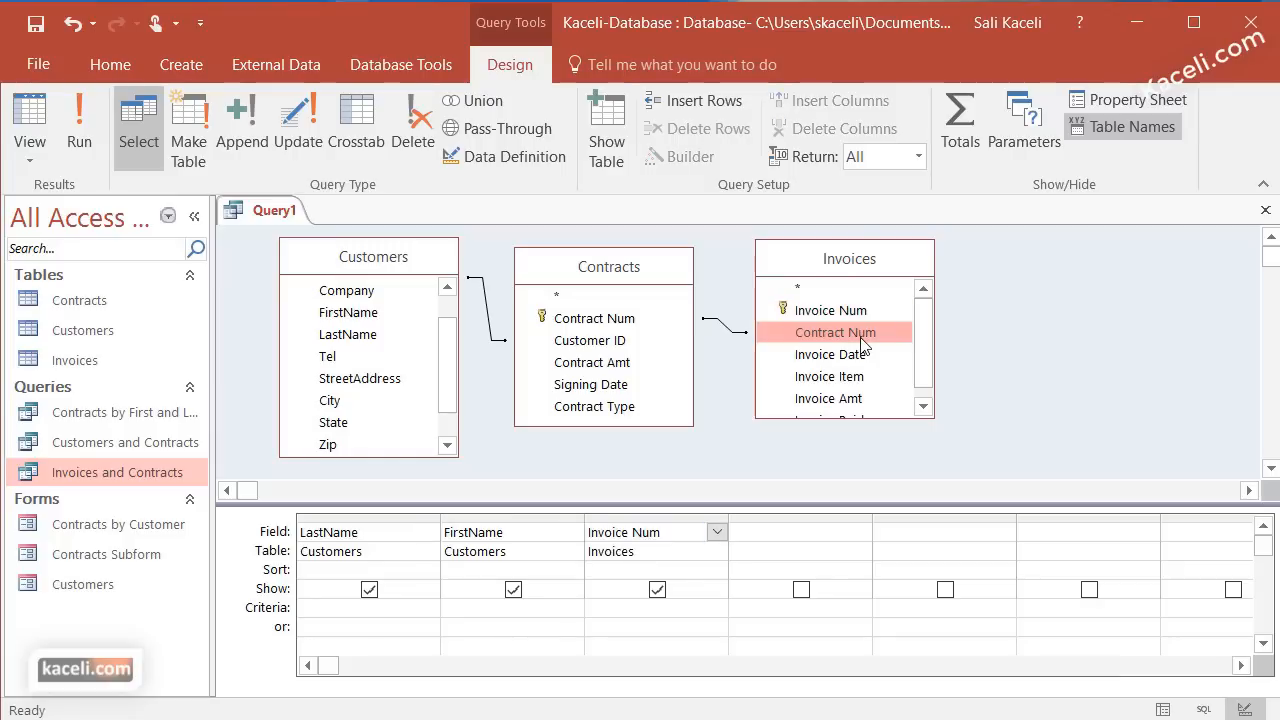
double_click(861, 338)
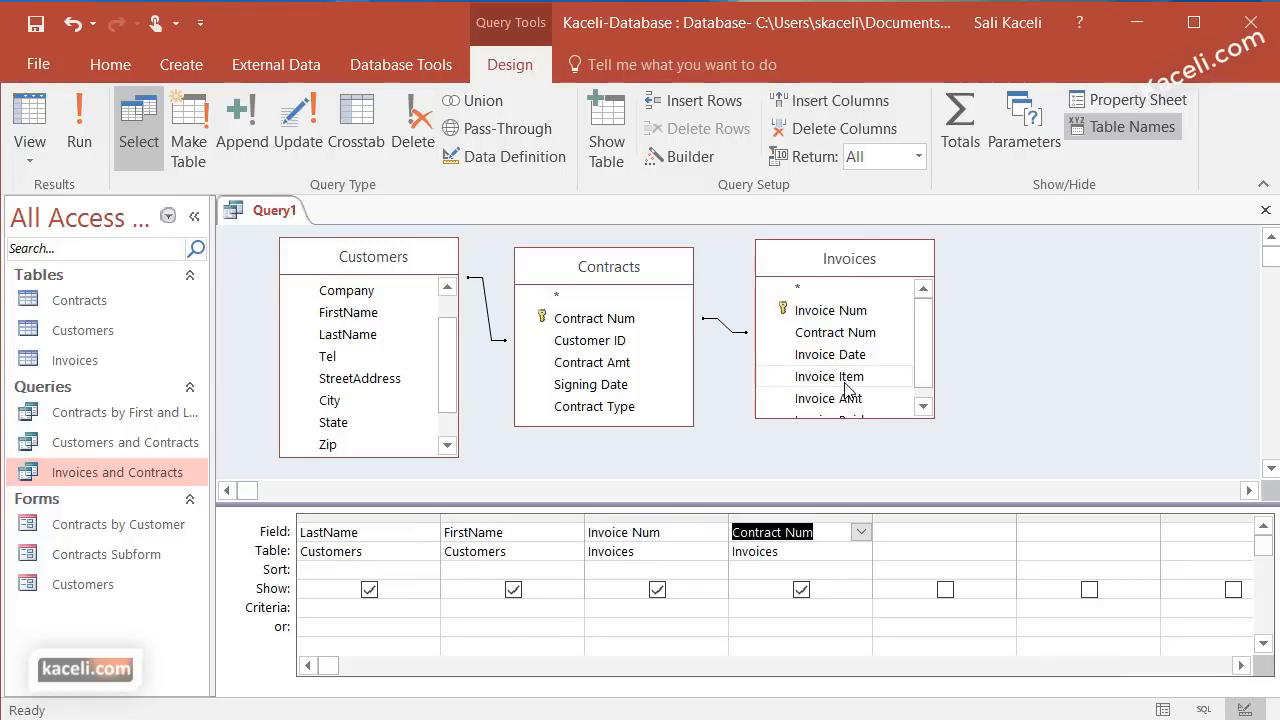
double_click(846, 388)
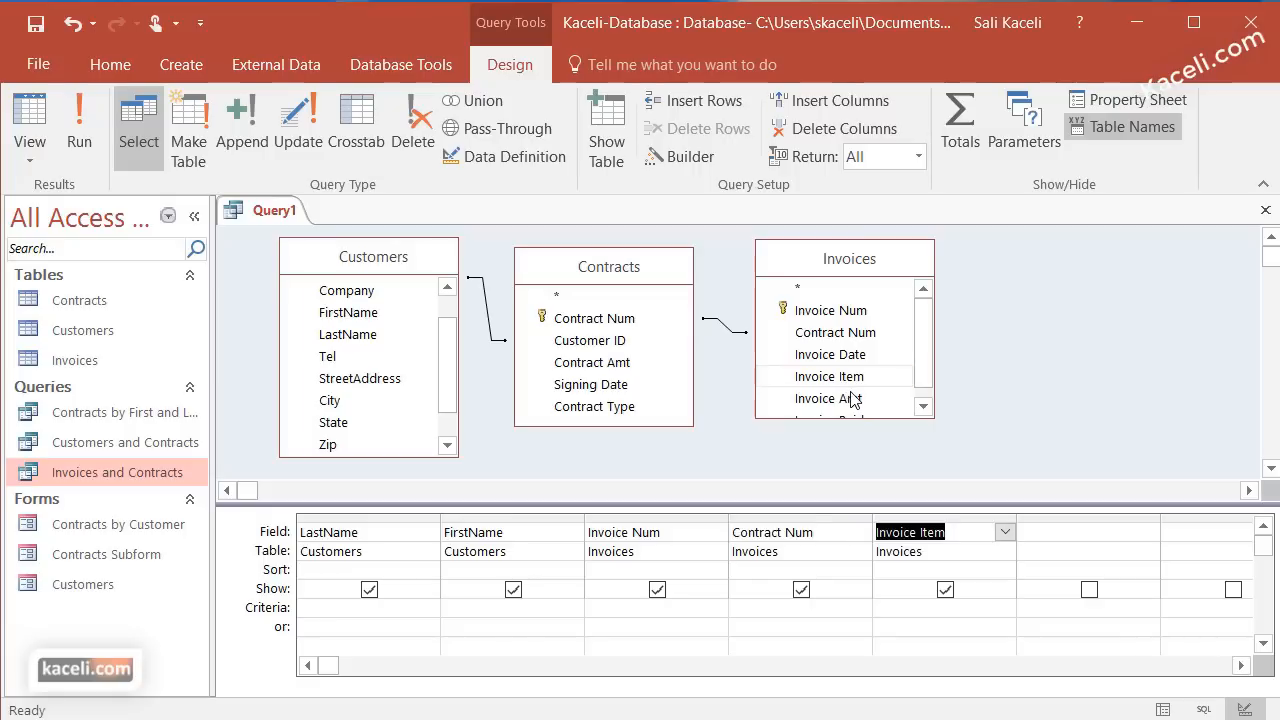
left_click(851, 404)
double_click(851, 400)
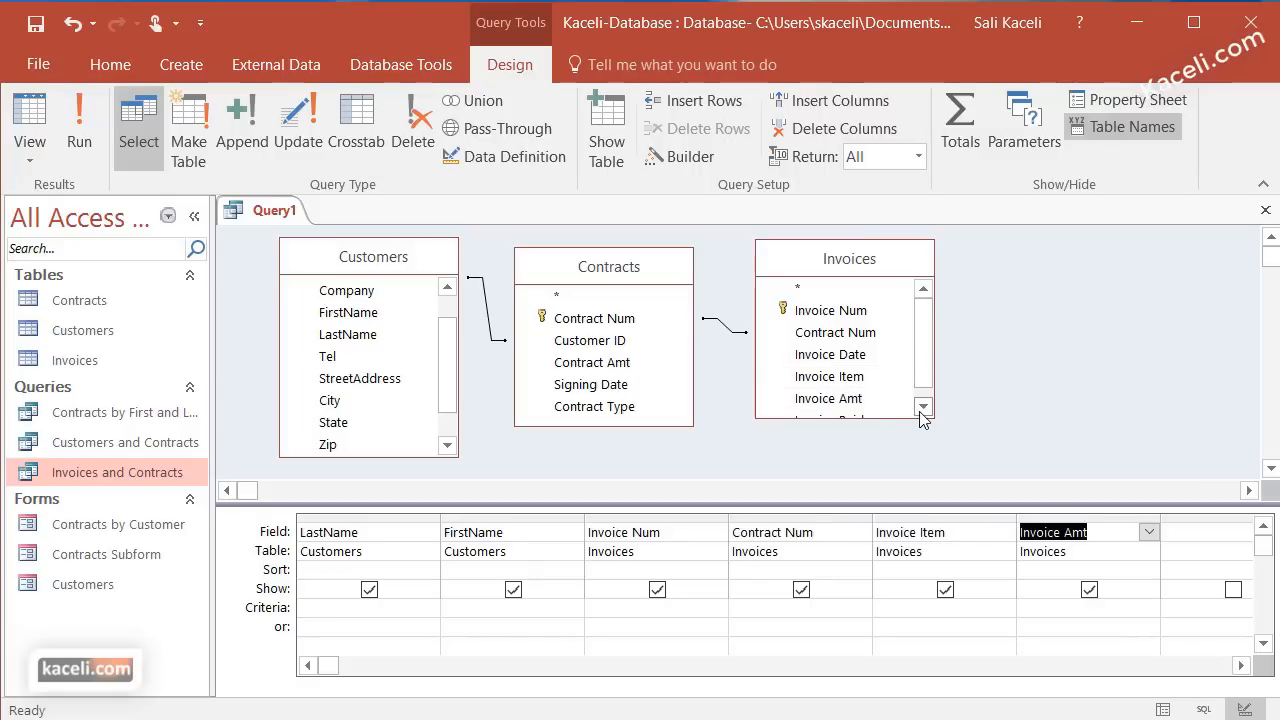
left_click(922, 406)
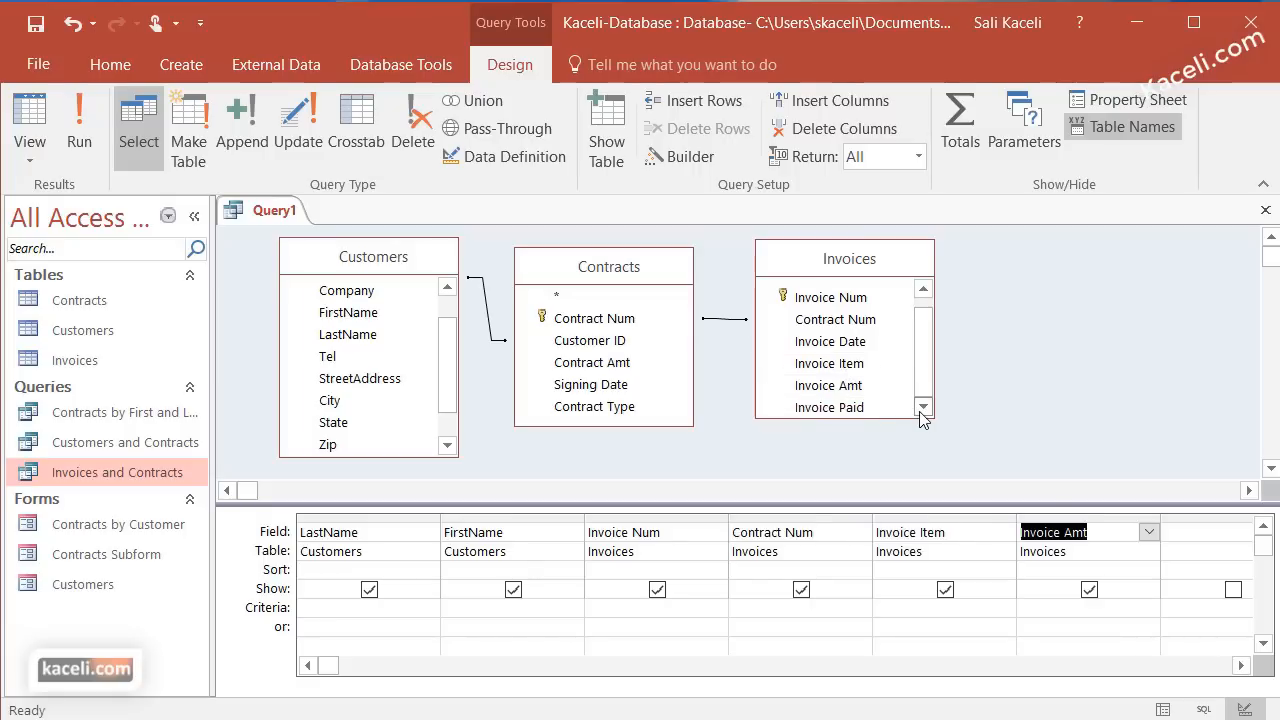
left_click(846, 408)
double_click(845, 407)
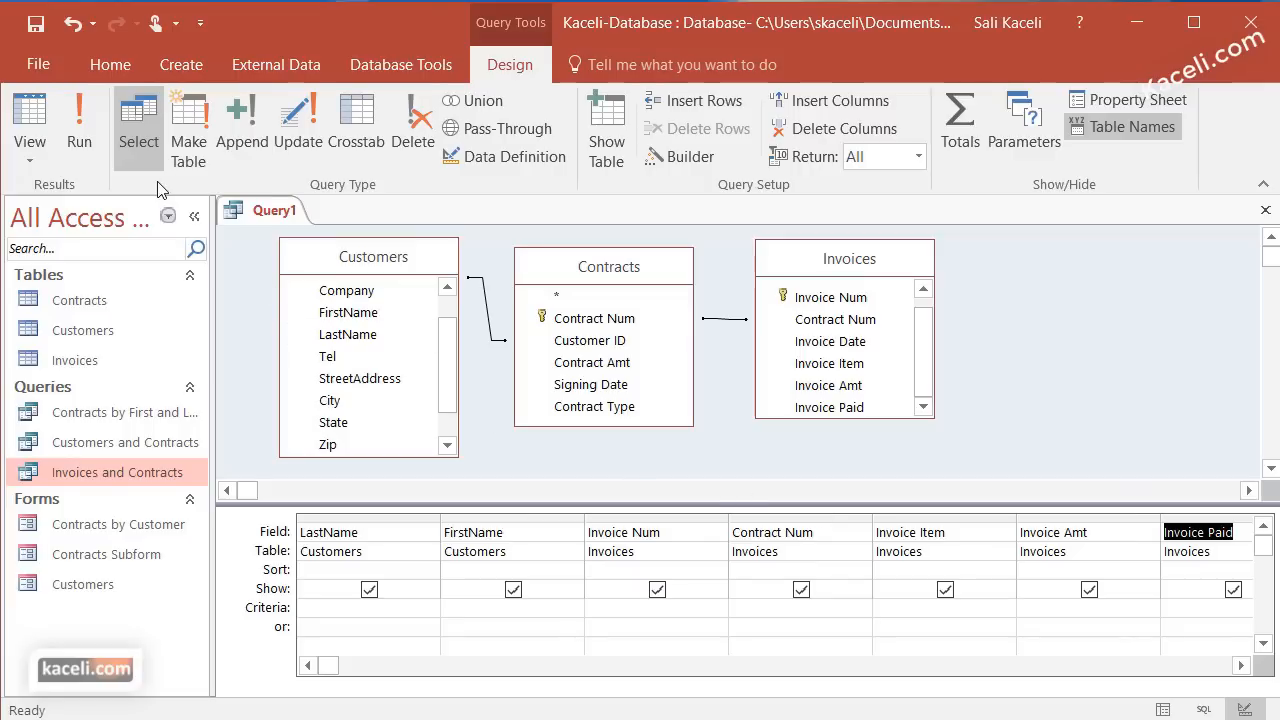
Run the query to look at its results, and return to Design View
left_click(80, 130)
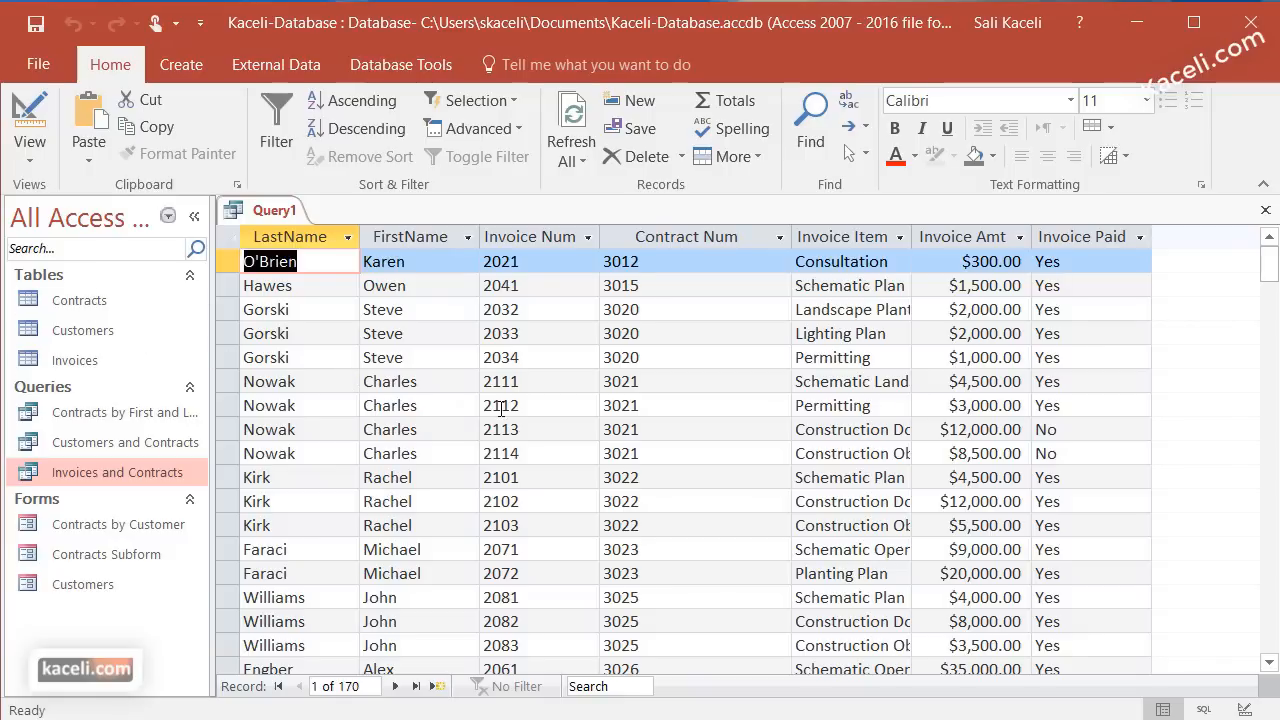
left_click(31, 150)
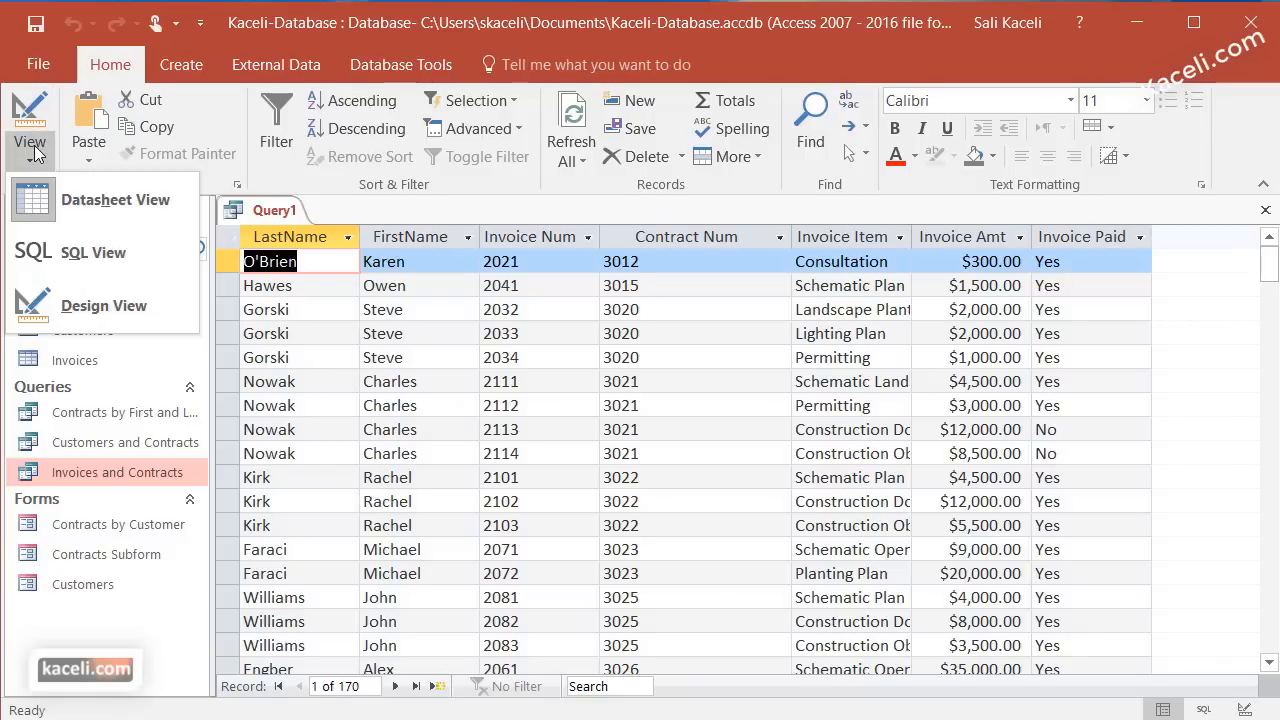
left_click(87, 315)
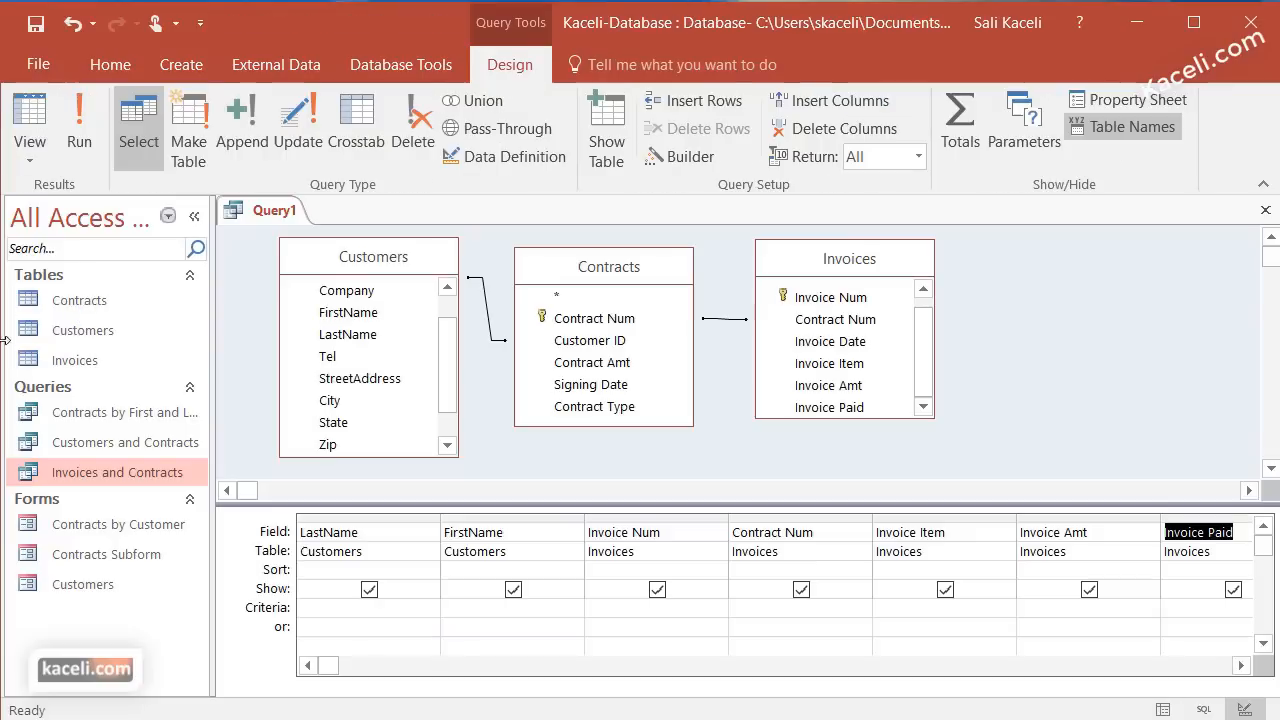
Move the FirstName column ahead of LastName in the query grid and run the query
left_click(405, 518)
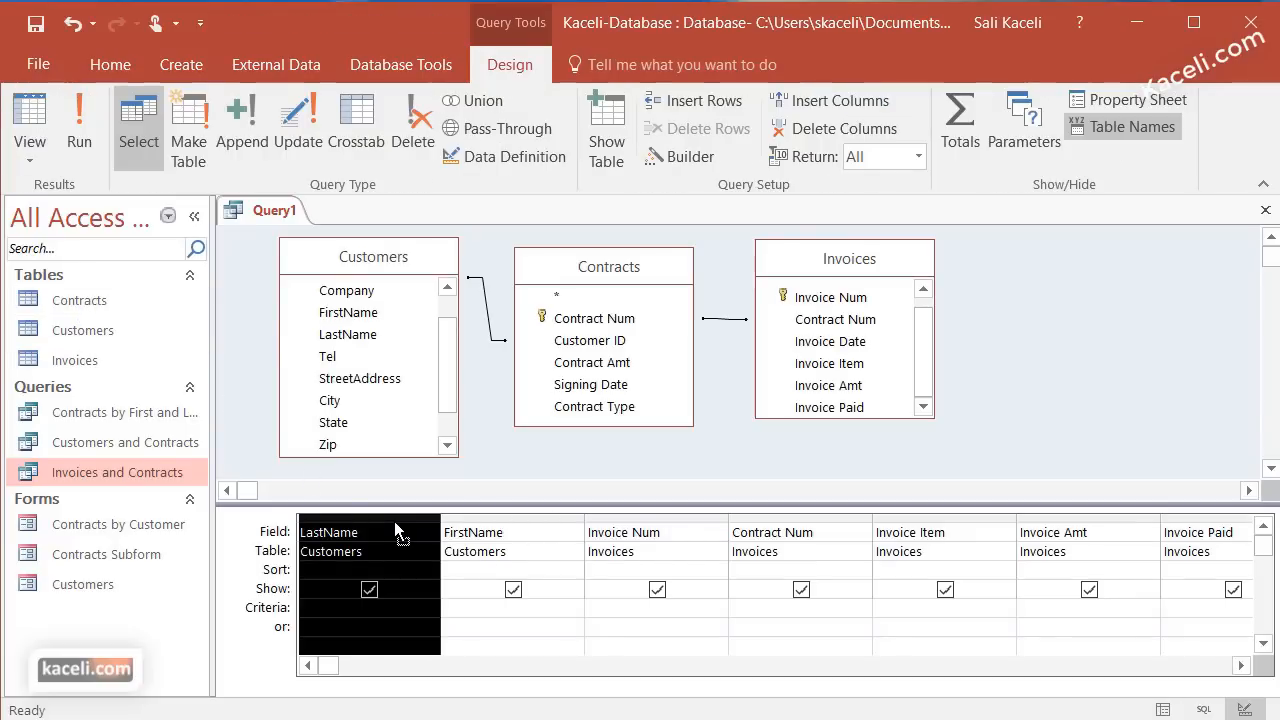
left_click(506, 524)
left_click(506, 517)
left_click_drag(506, 517, 342, 516)
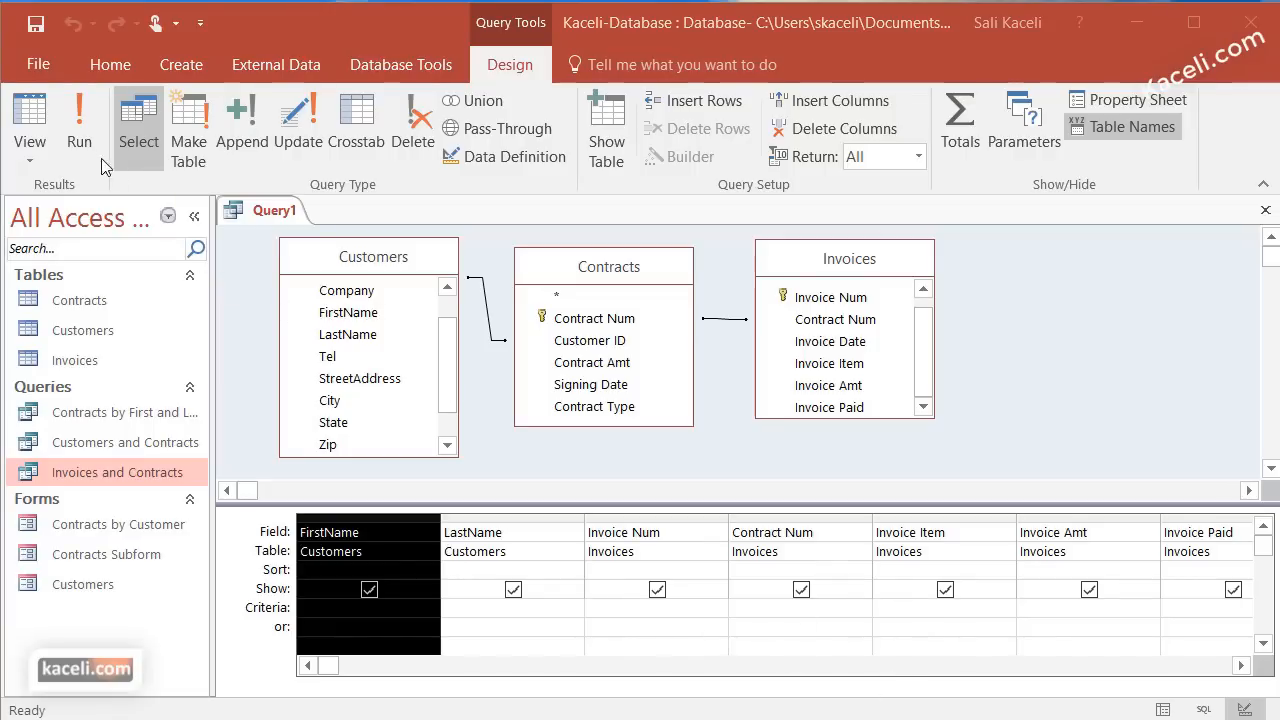
left_click(80, 130)
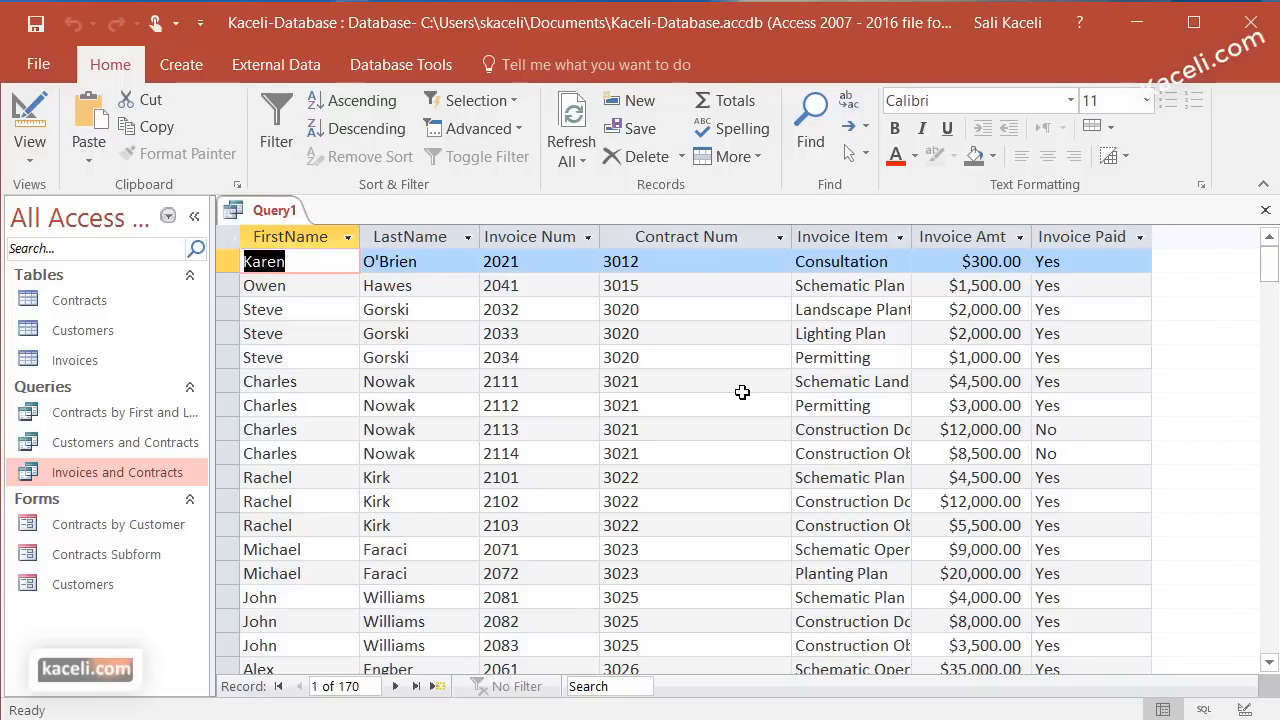
Review the query's tables and fields in Design View and run it again
left_click(30, 150)
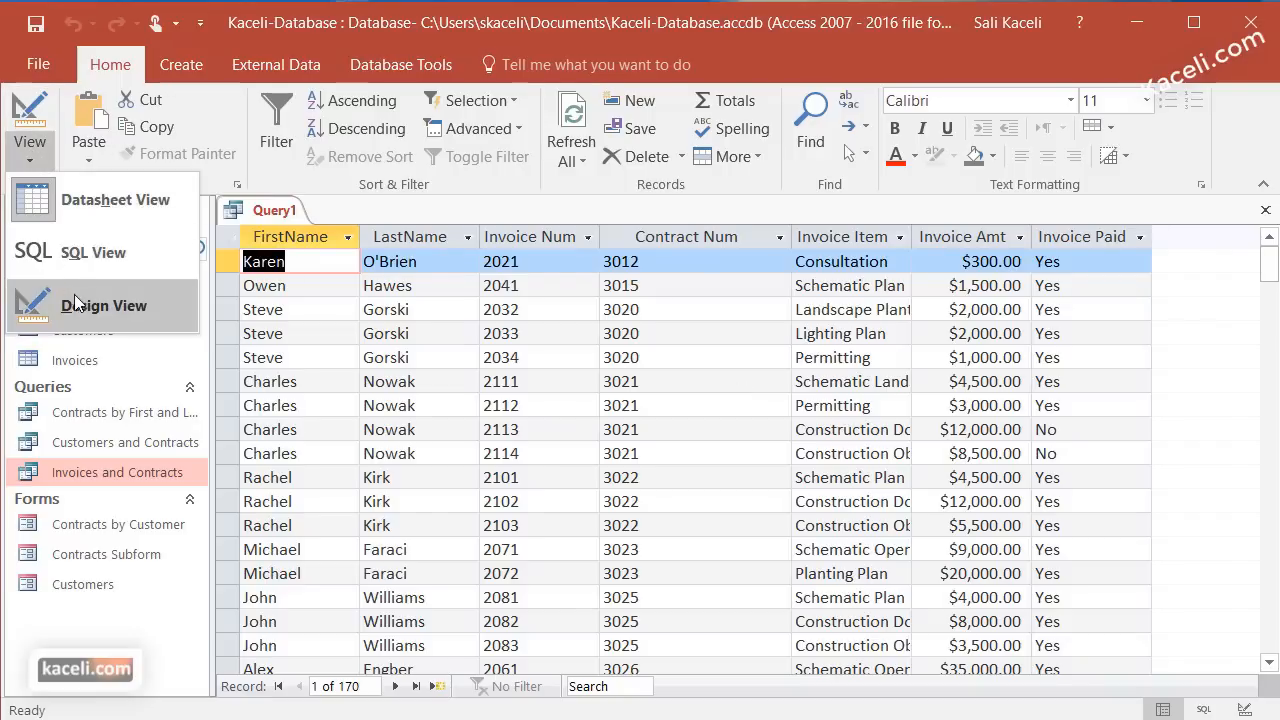
left_click(75, 303)
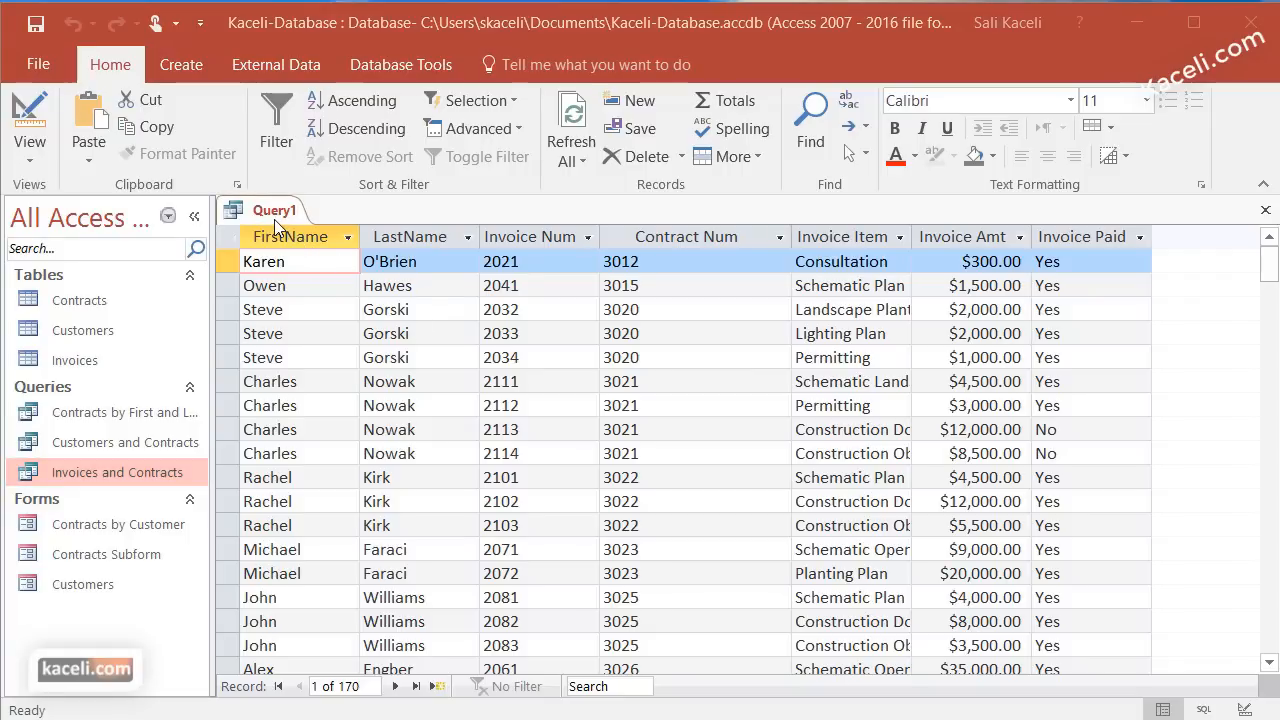
left_click(30, 150)
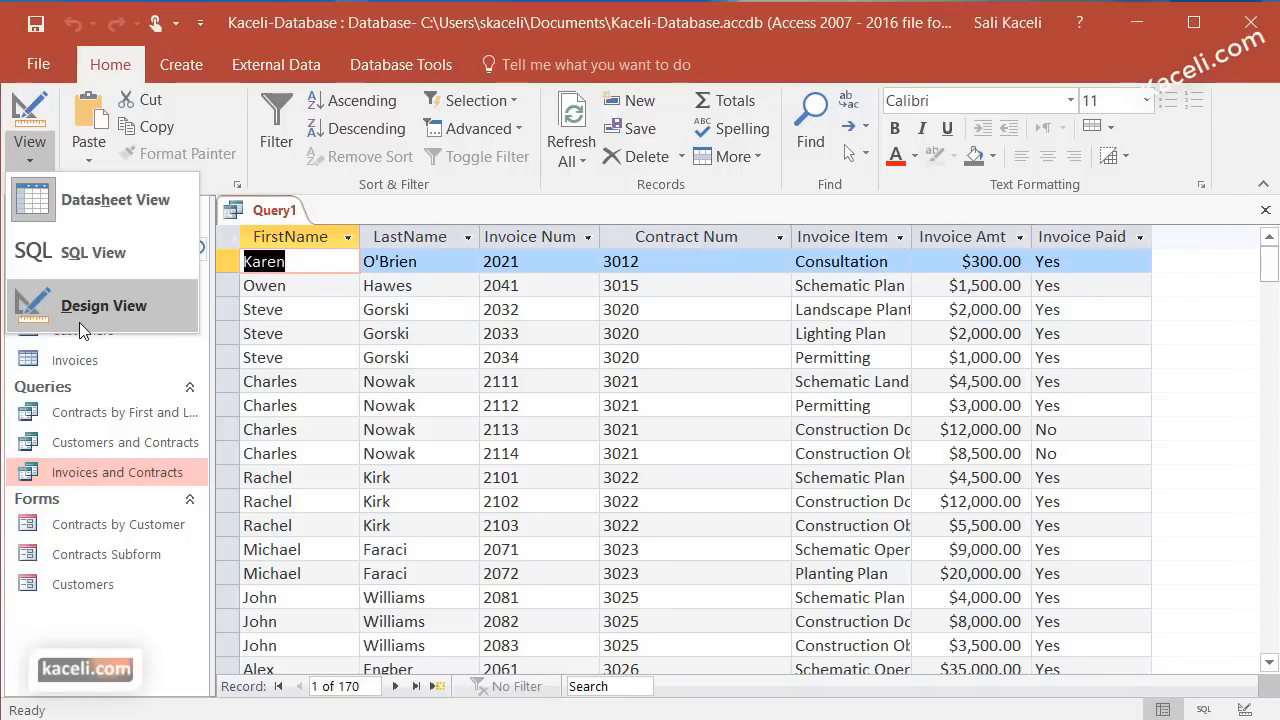
left_click(95, 316)
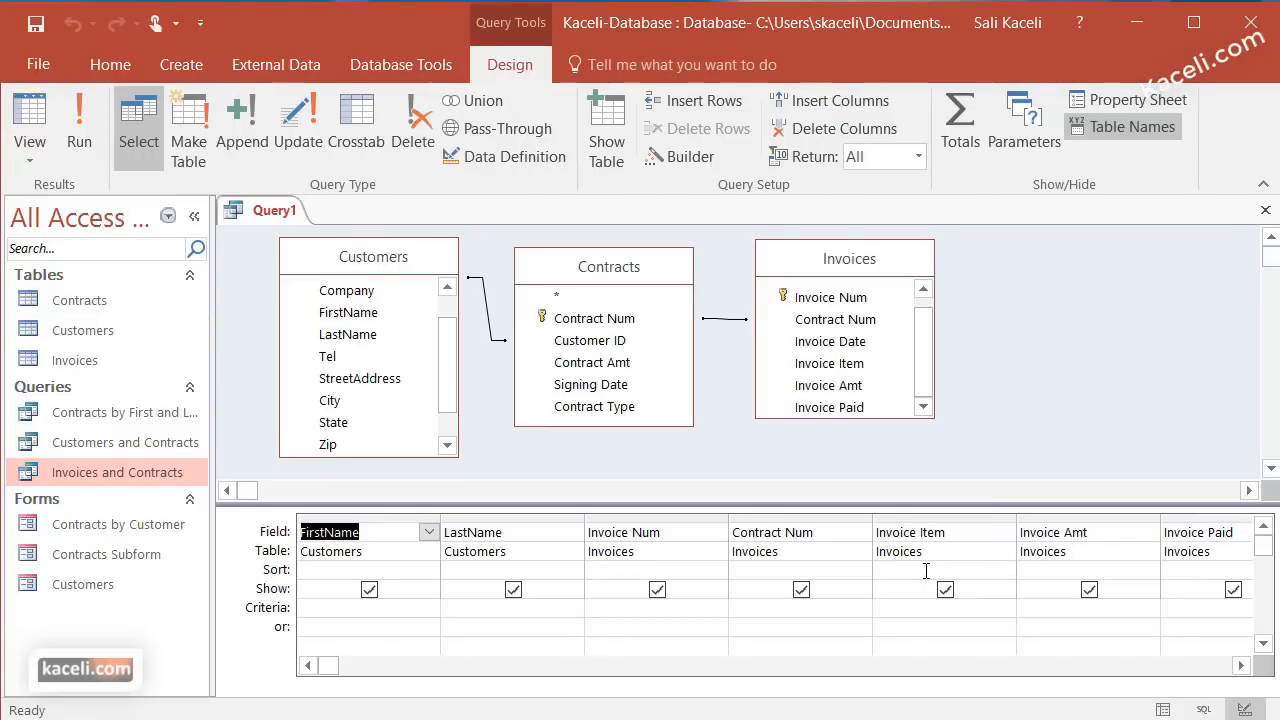
left_click(81, 146)
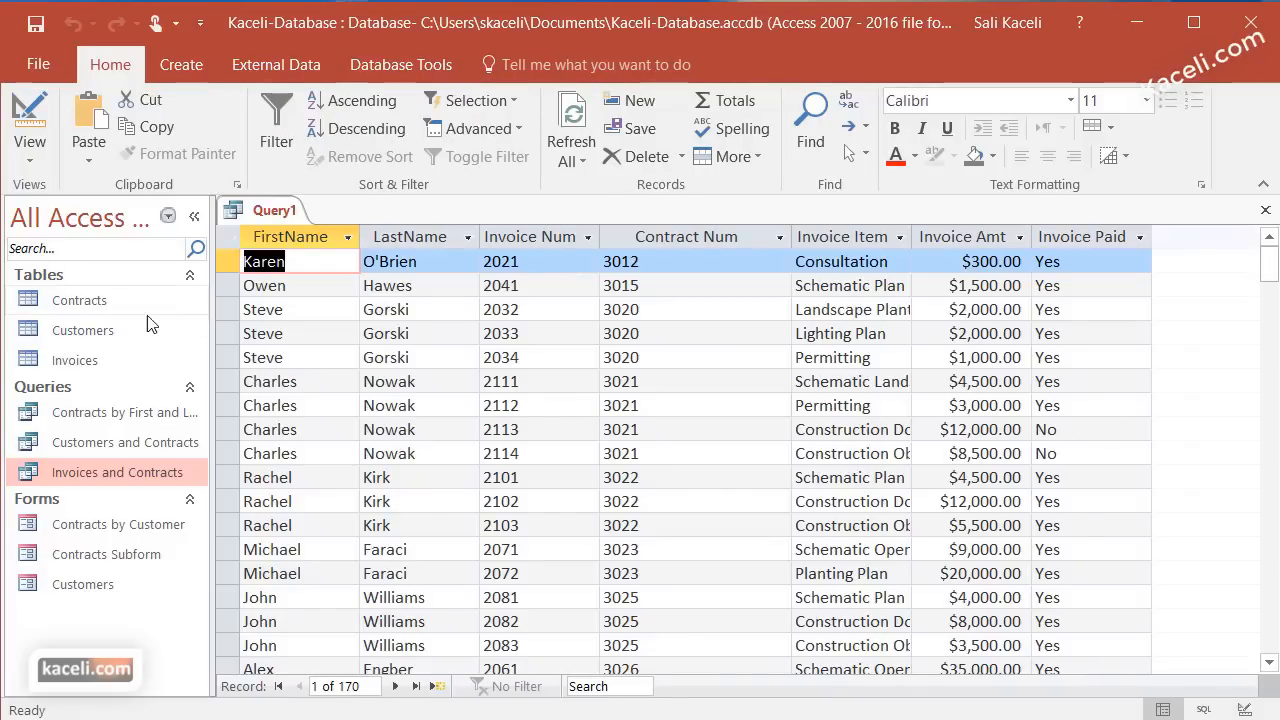
Open the Invoices table to compare its records with the query results, and close the table
double_click(70, 365)
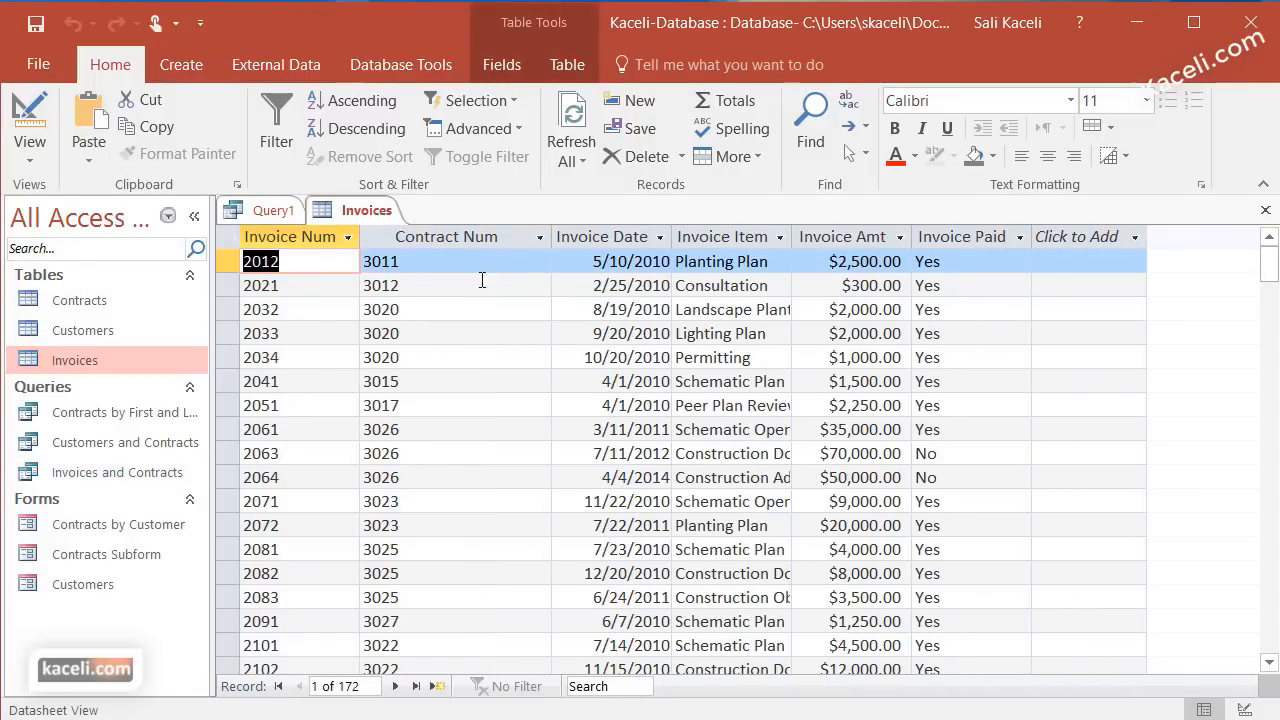
key("ctrl+w")
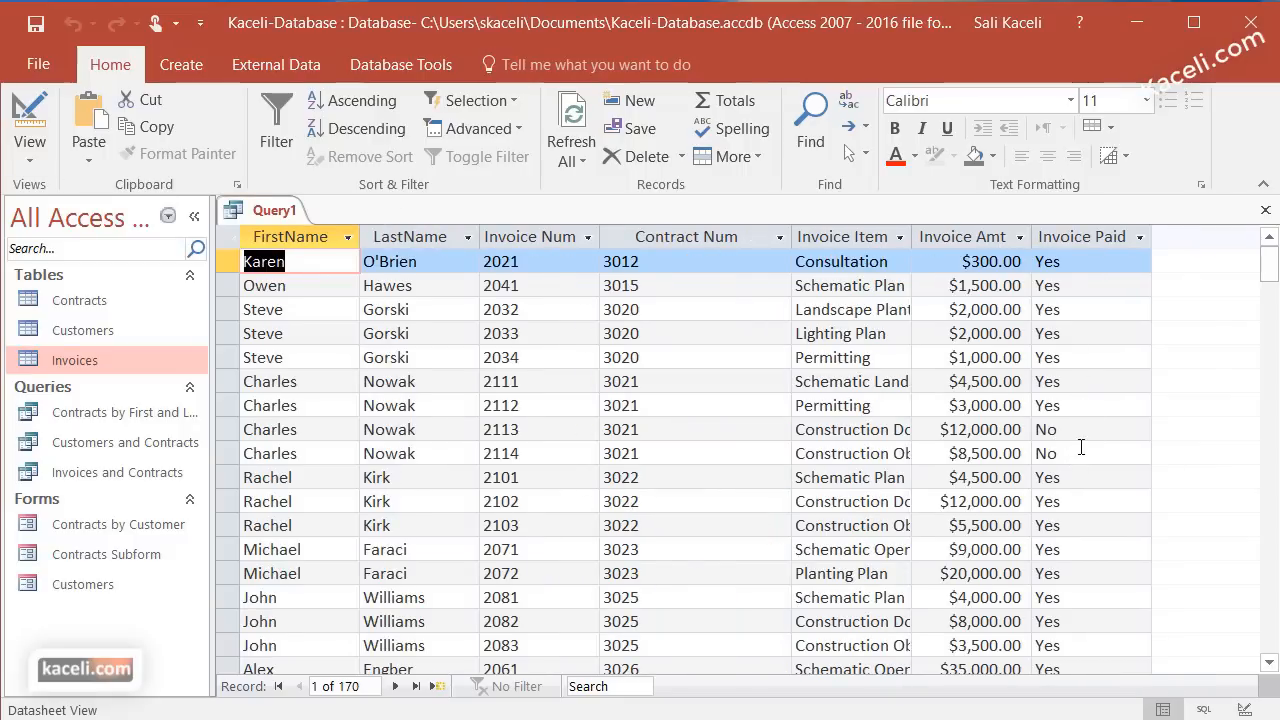
Return the query to Design View and enter No as the criterion for the Invoice Paid field
left_click(30, 156)
left_click(62, 318)
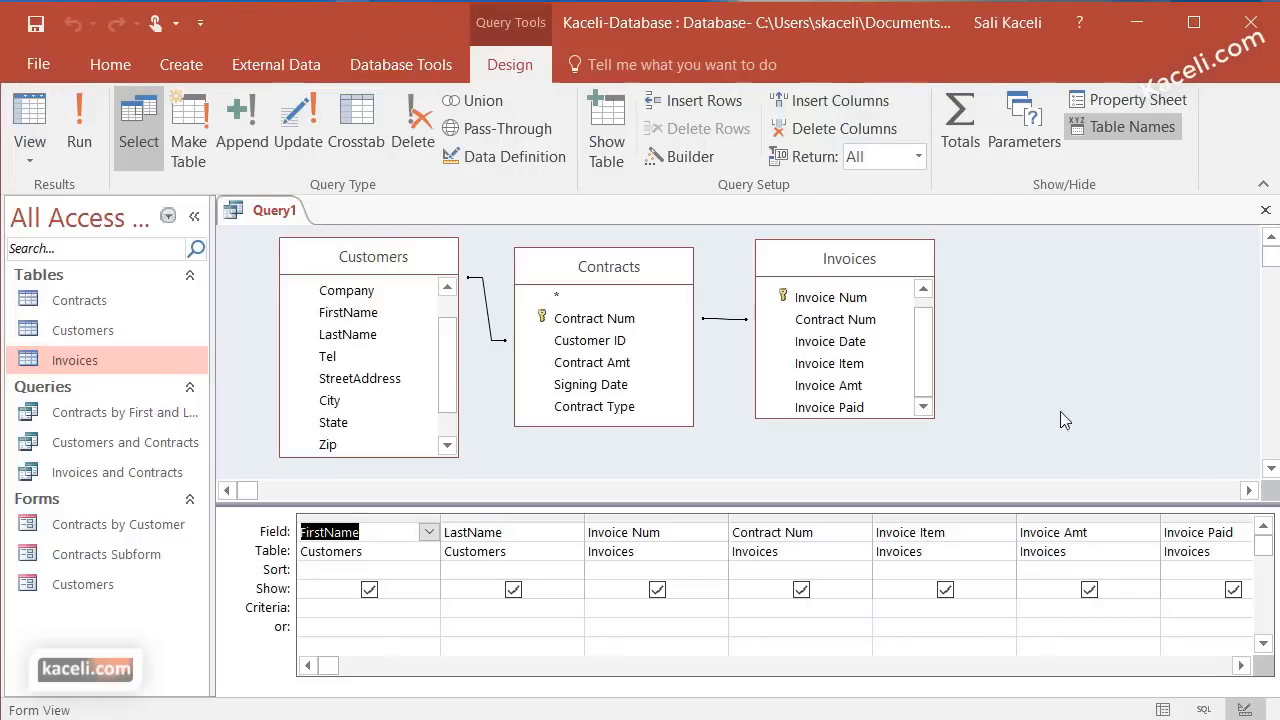
left_click(1241, 665)
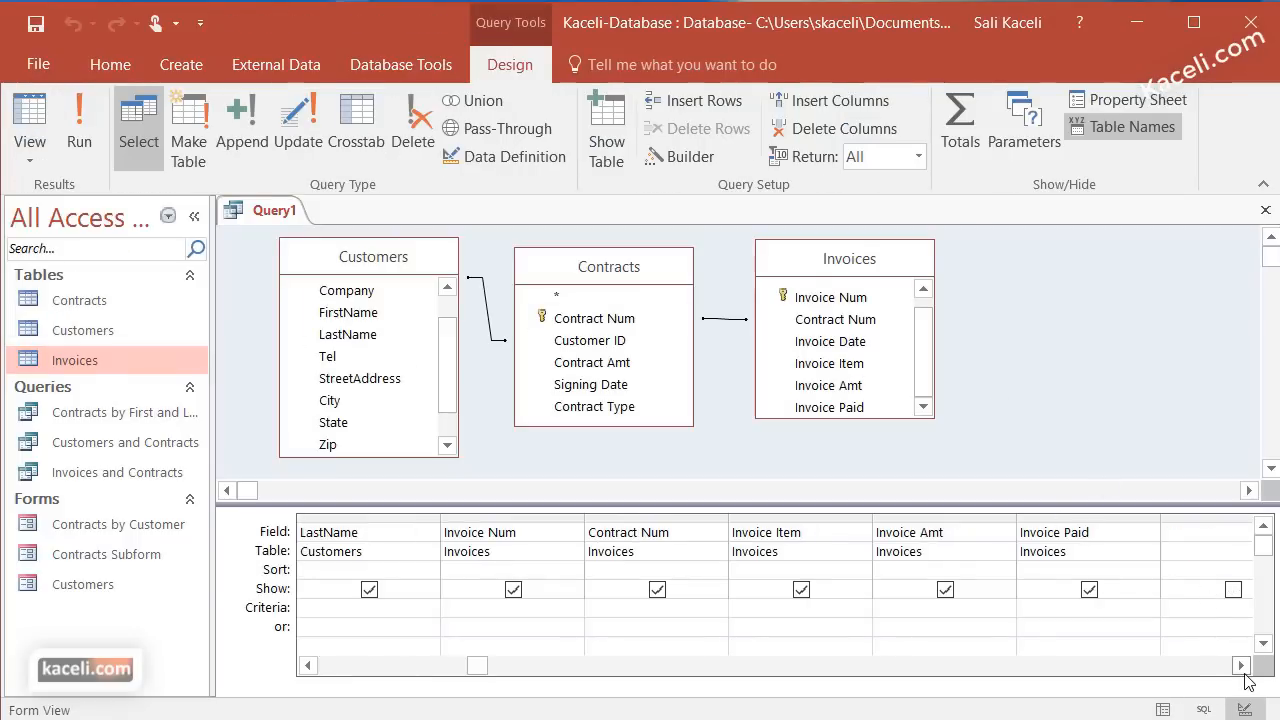
left_click(1241, 665)
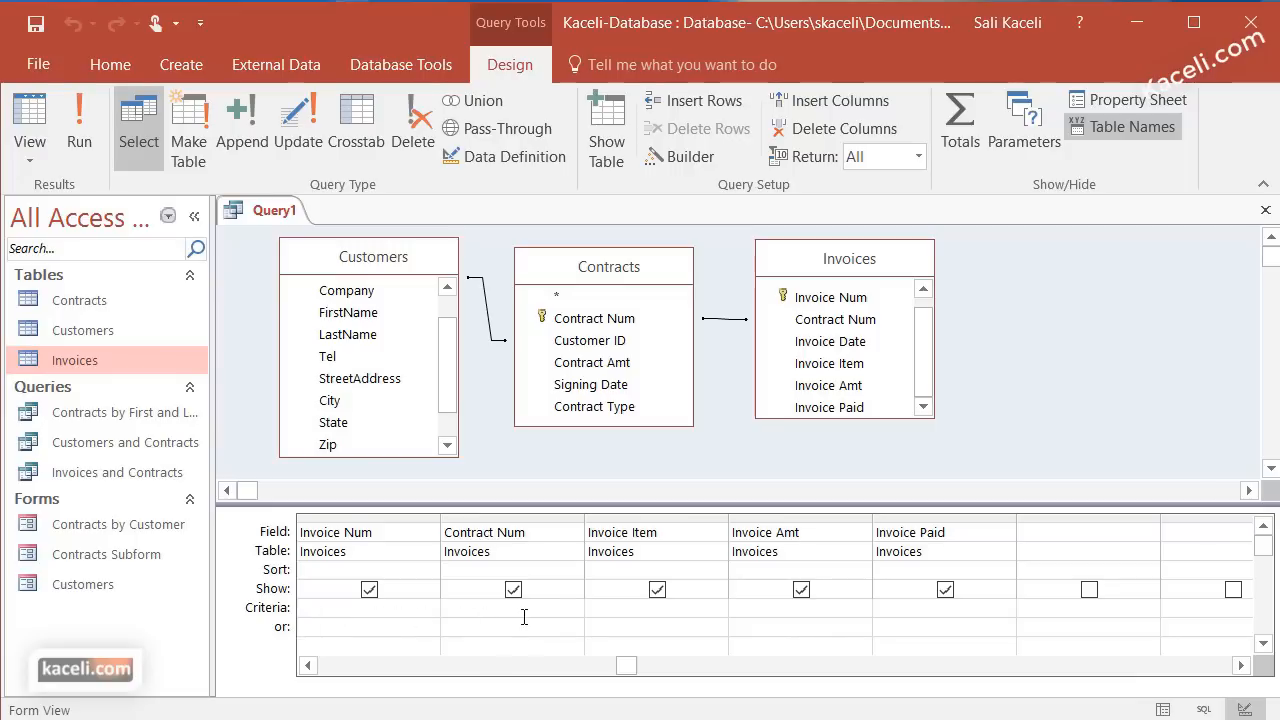
left_click(923, 612)
type("o")
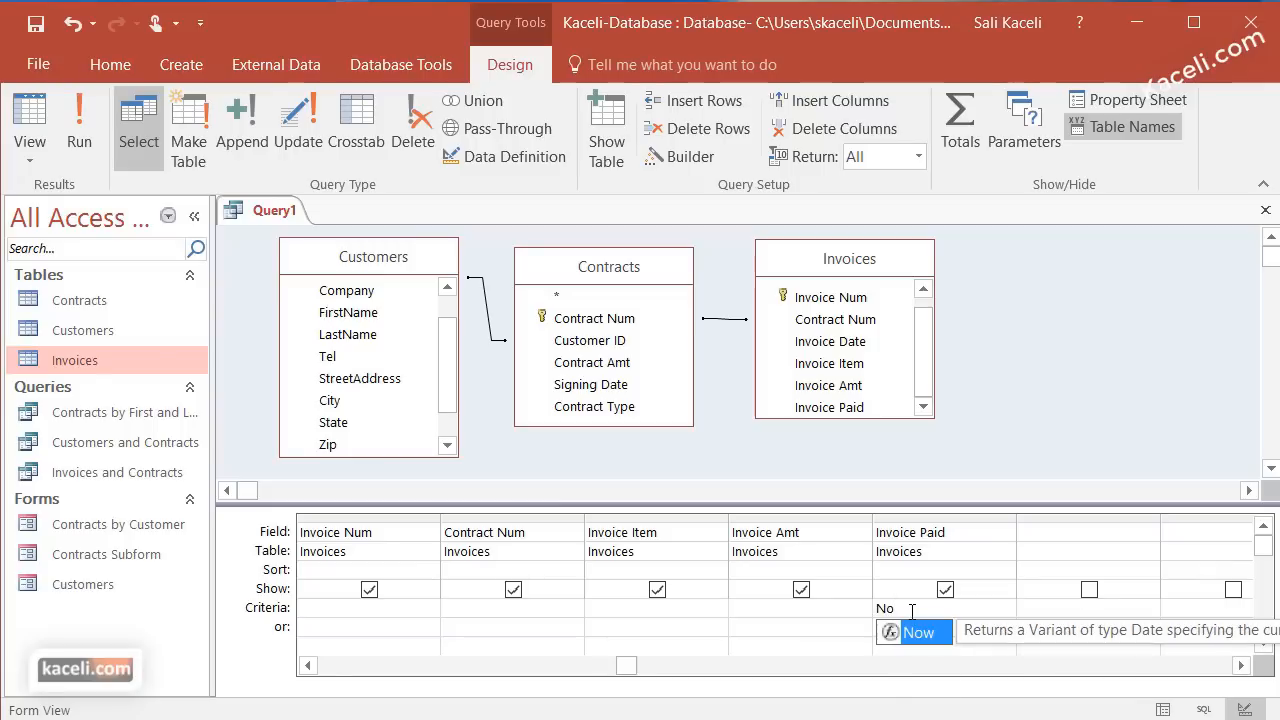
Hide the Invoice Paid column from the query output and run the query to review the unpaid invoices
left_click(945, 589)
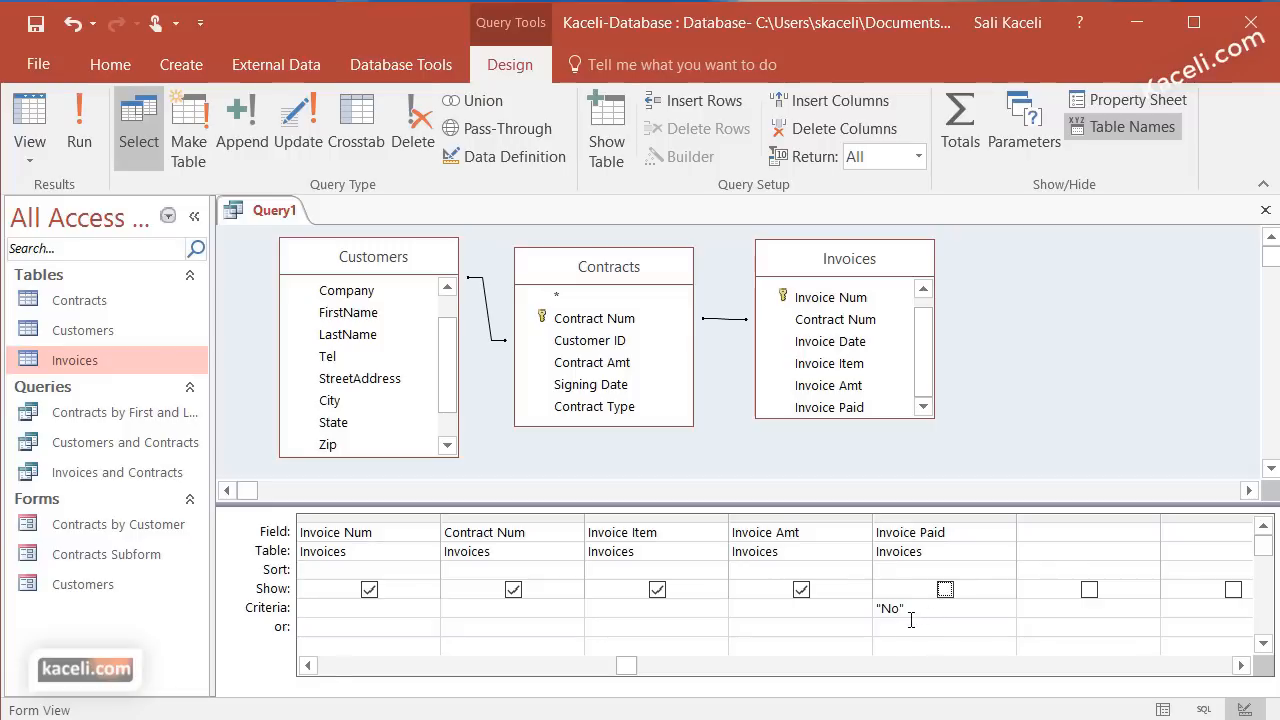
left_click(79, 118)
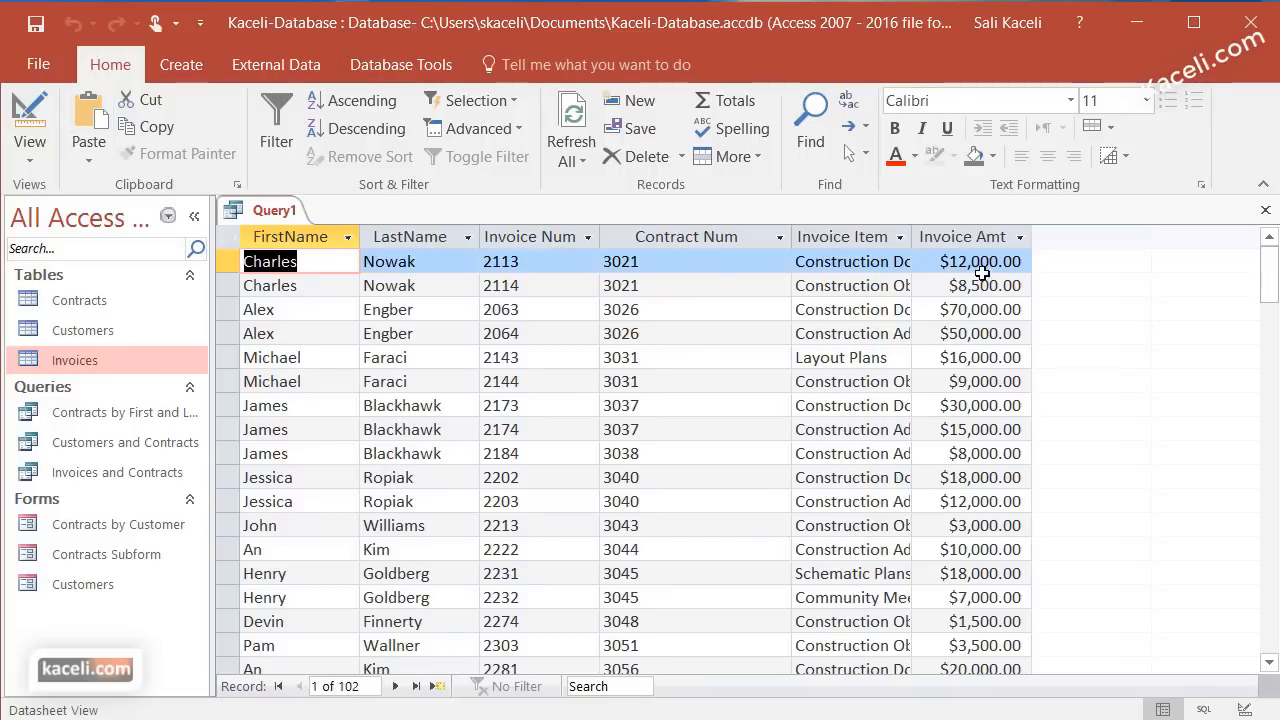
scroll(1002, 476, "down", 18)
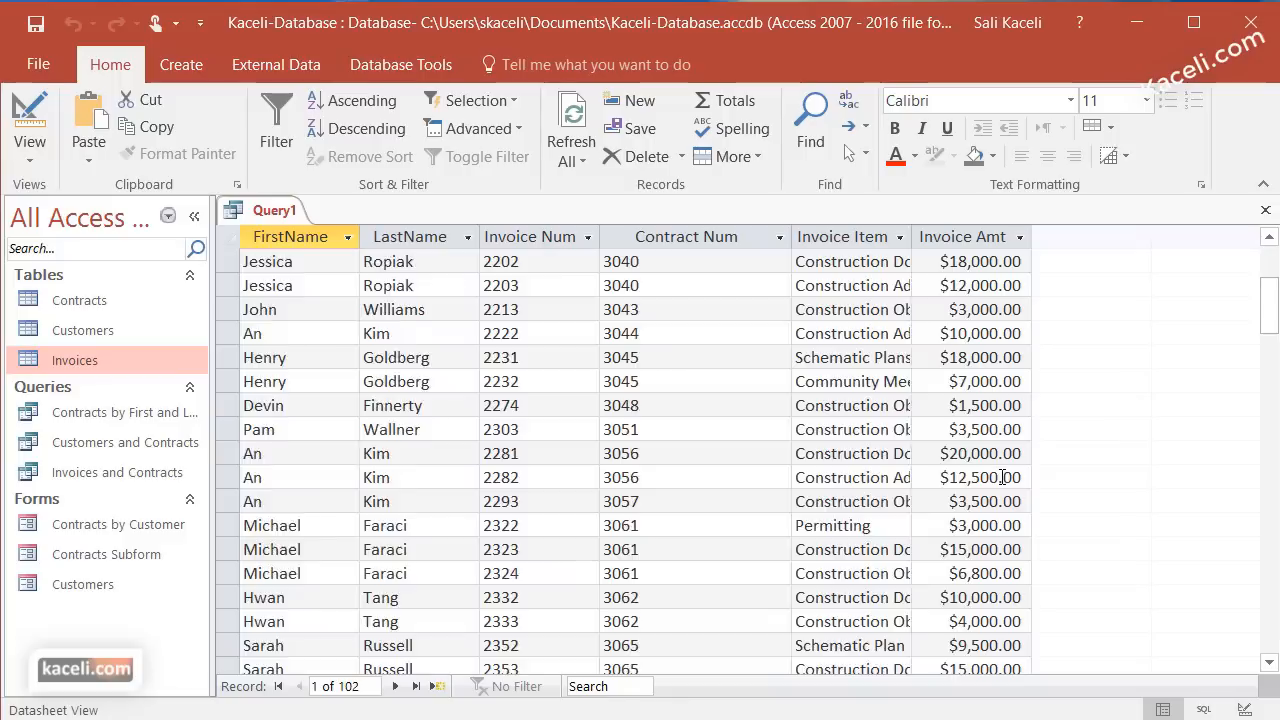
scroll(1018, 381, "up", 10)
scroll(1046, 317, "up", 10)
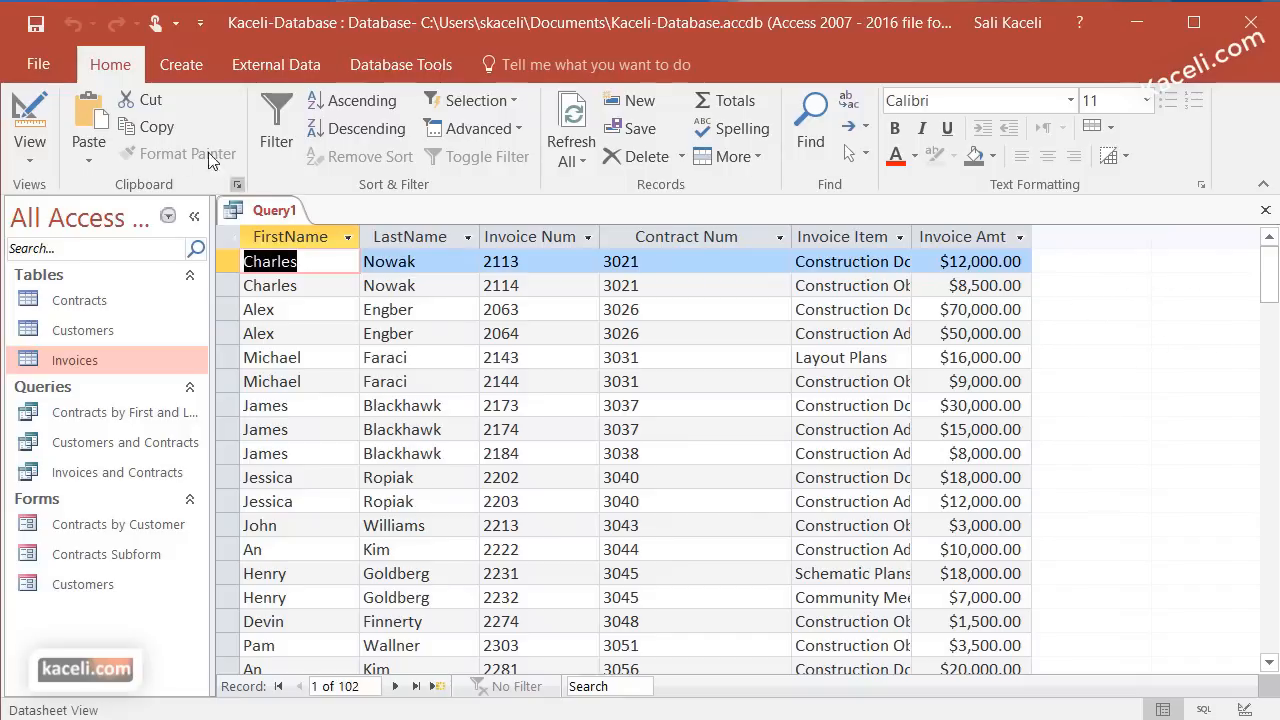
Show the Invoice Paid column in the output again and run the query to check its values
left_click(30, 152)
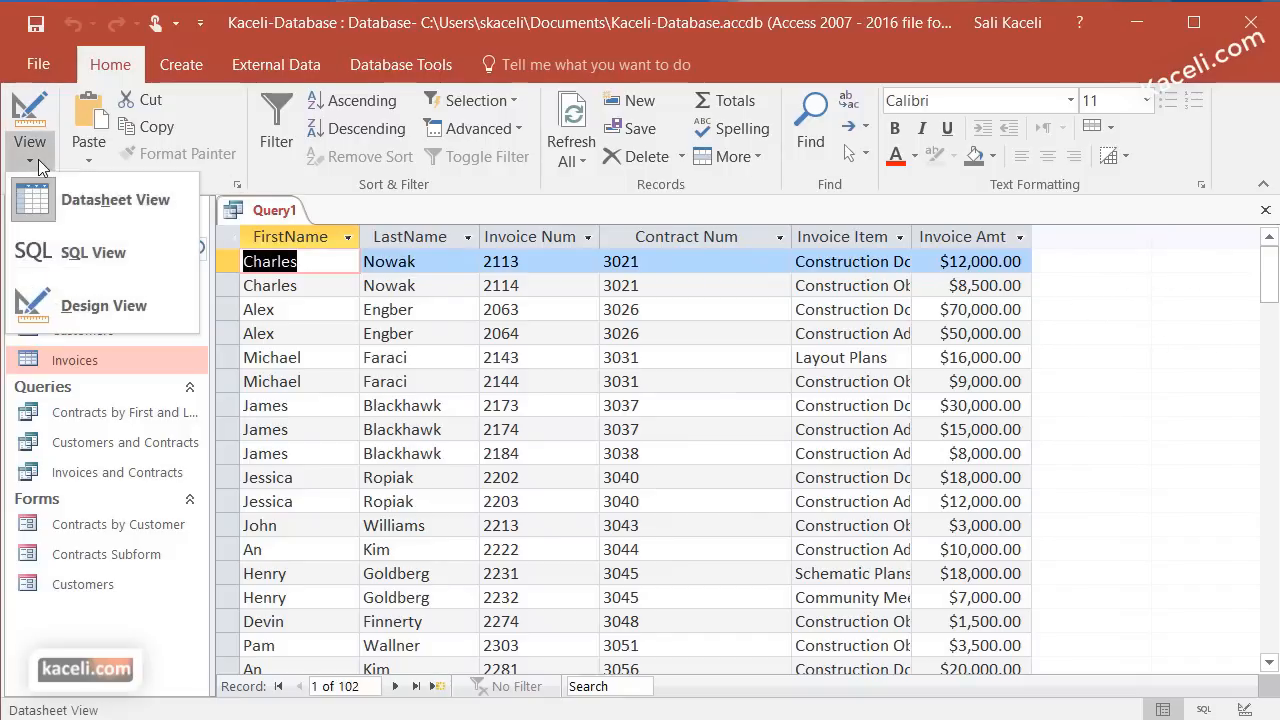
left_click(86, 318)
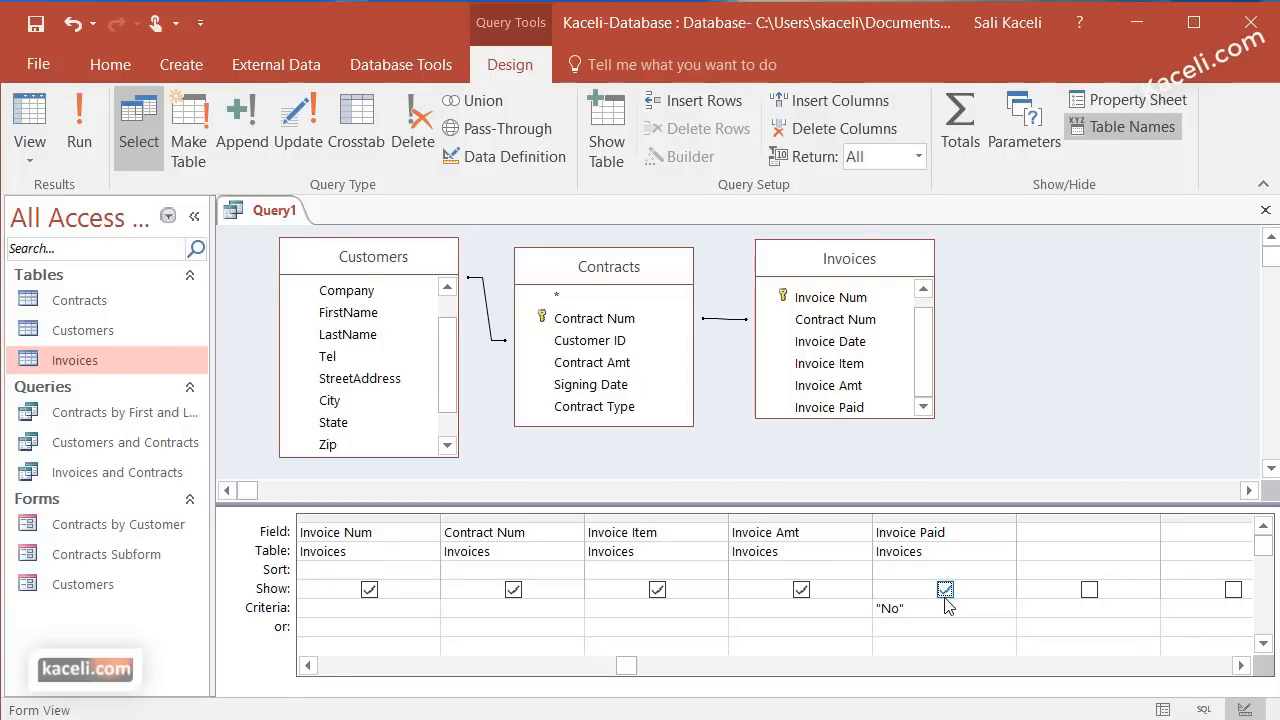
left_click(80, 135)
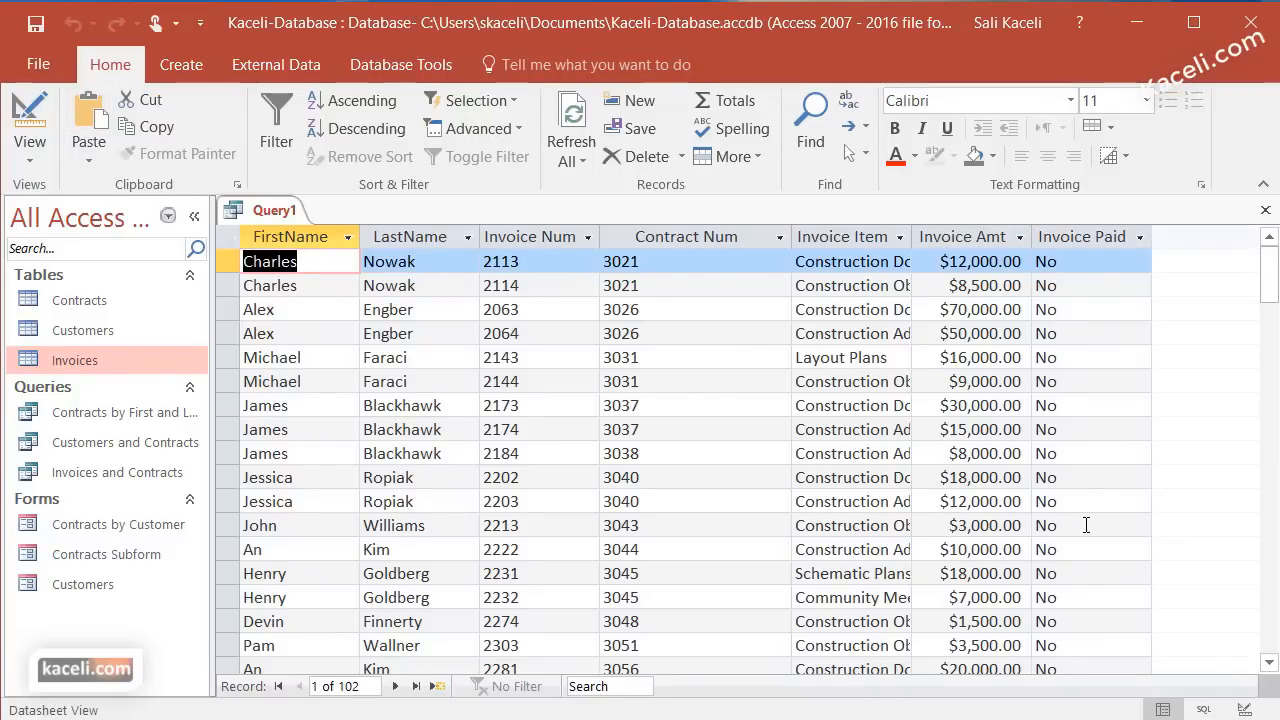
scroll(1086, 523, "down", 8)
scroll(1027, 523, "up", 8)
Go back to Design View, clear the Show option for Invoice Paid, and run the query
left_click(29, 158)
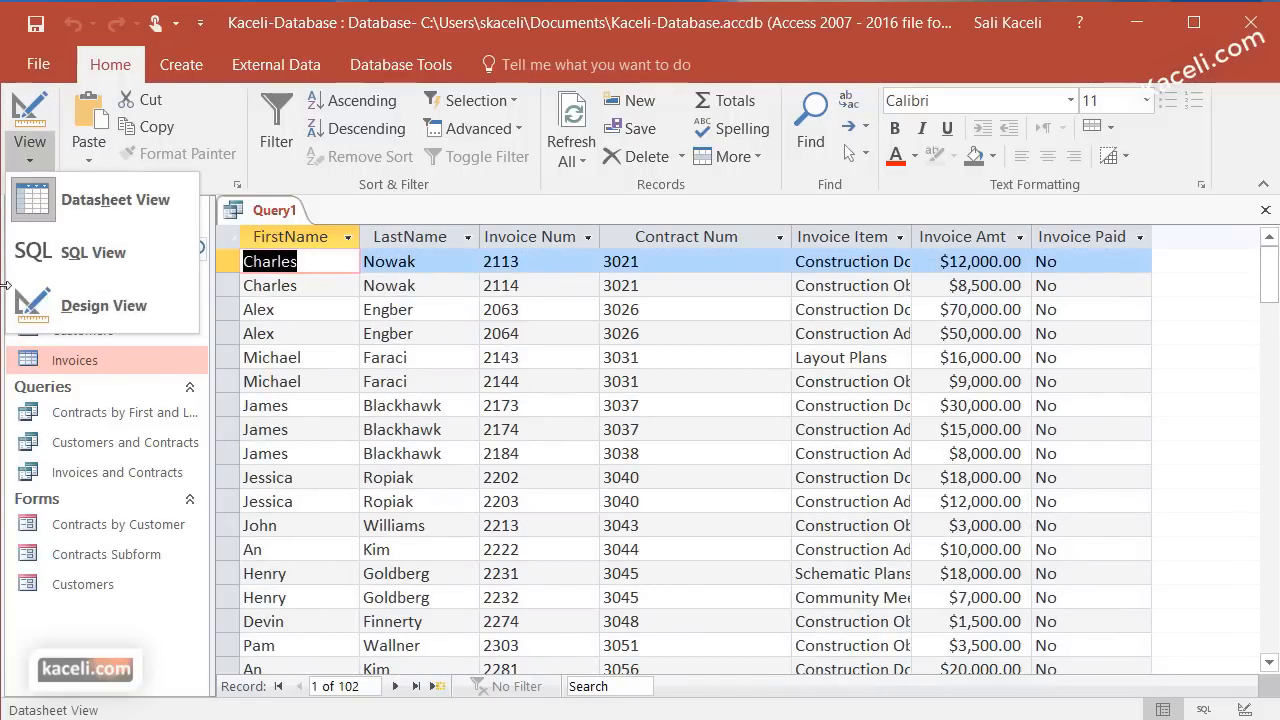
left_click(45, 309)
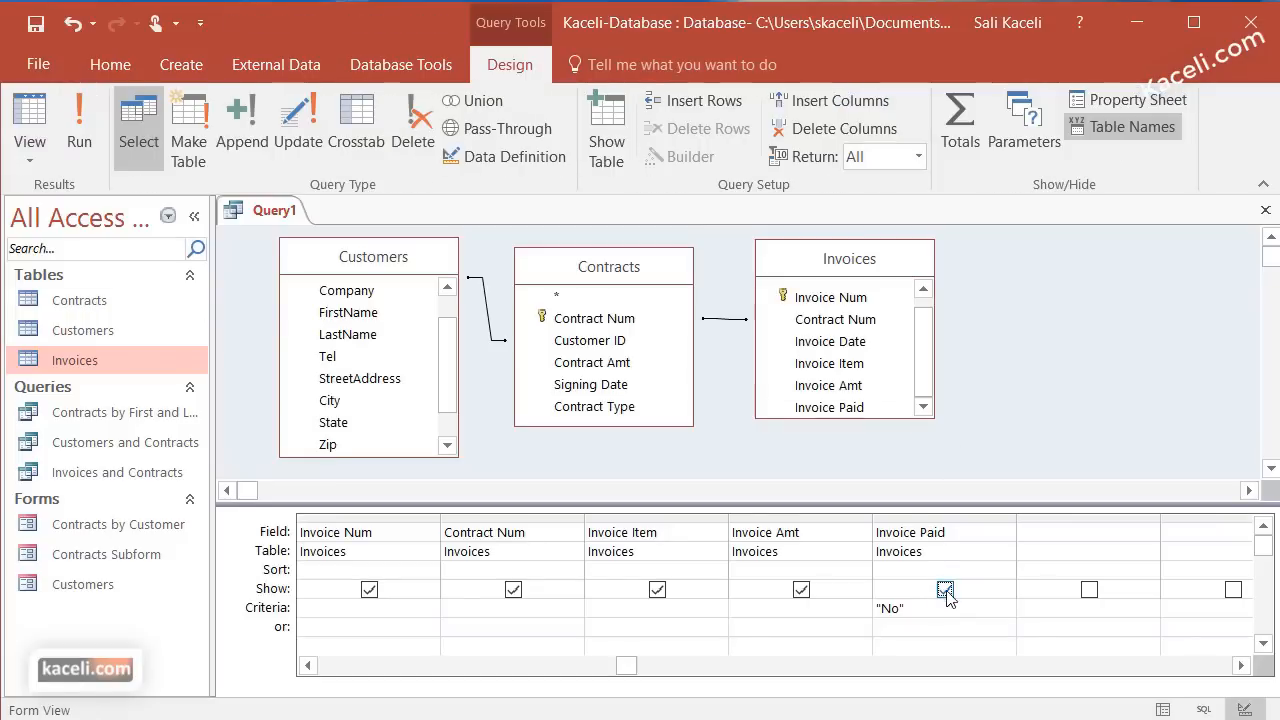
left_click(79, 128)
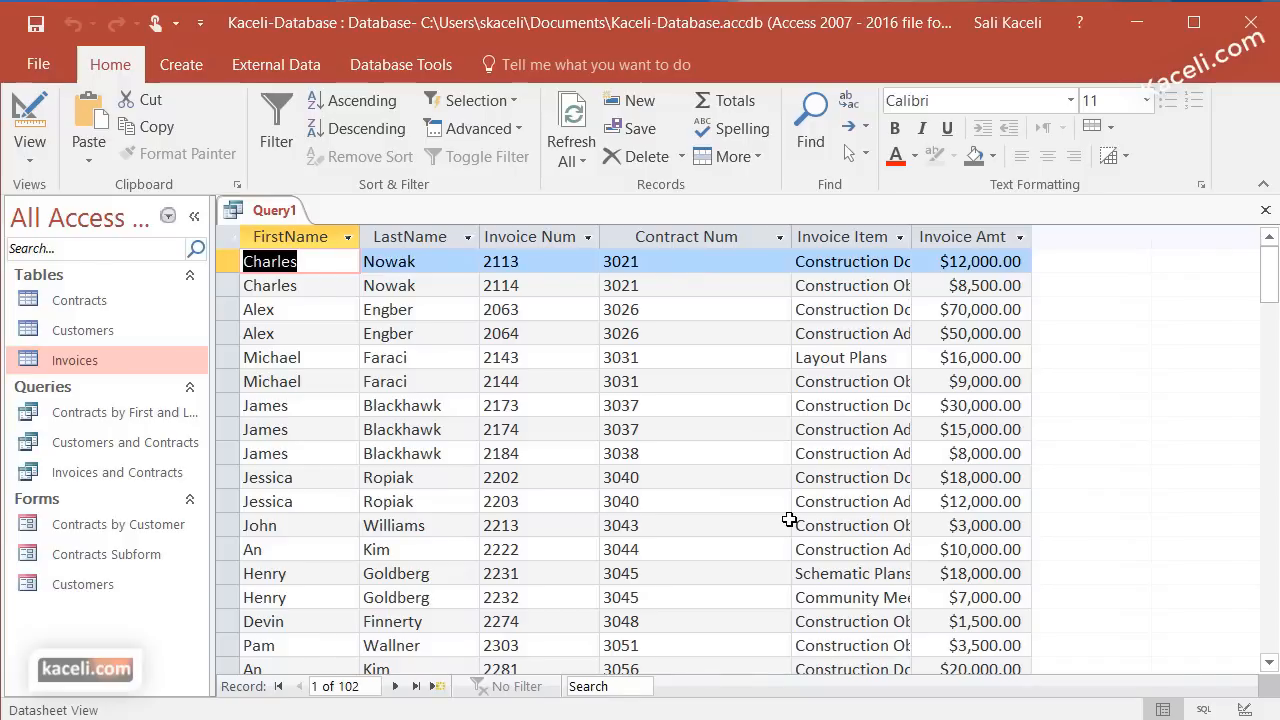
Reopen the query design at the Invoice Amt criteria, and rerun the query to review the invoice amounts
left_click(30, 150)
left_click(76, 305)
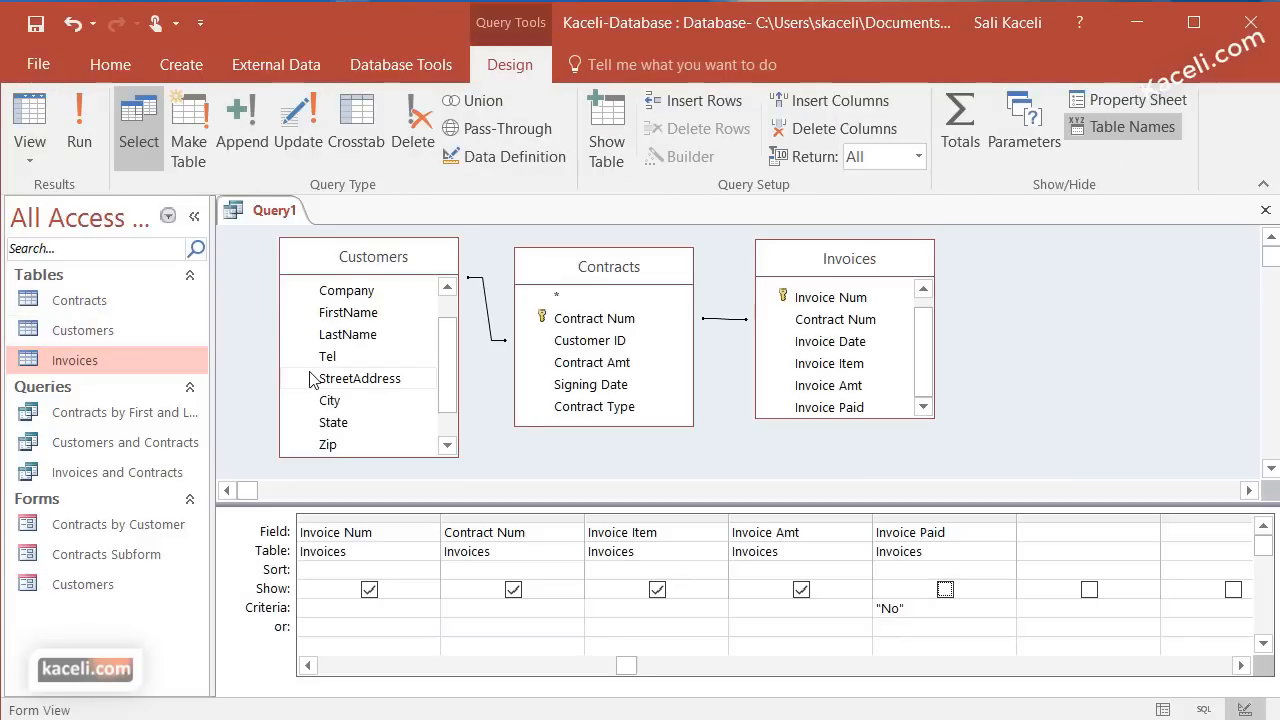
left_click(783, 608)
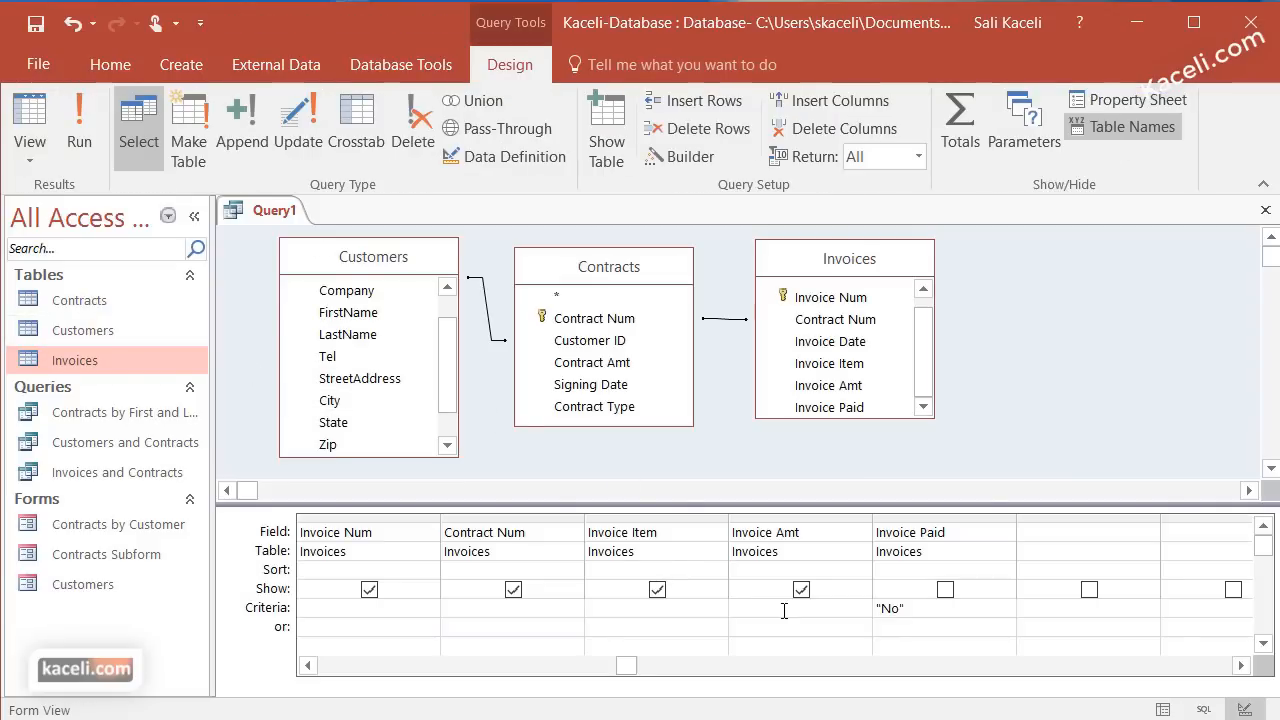
left_click(85, 142)
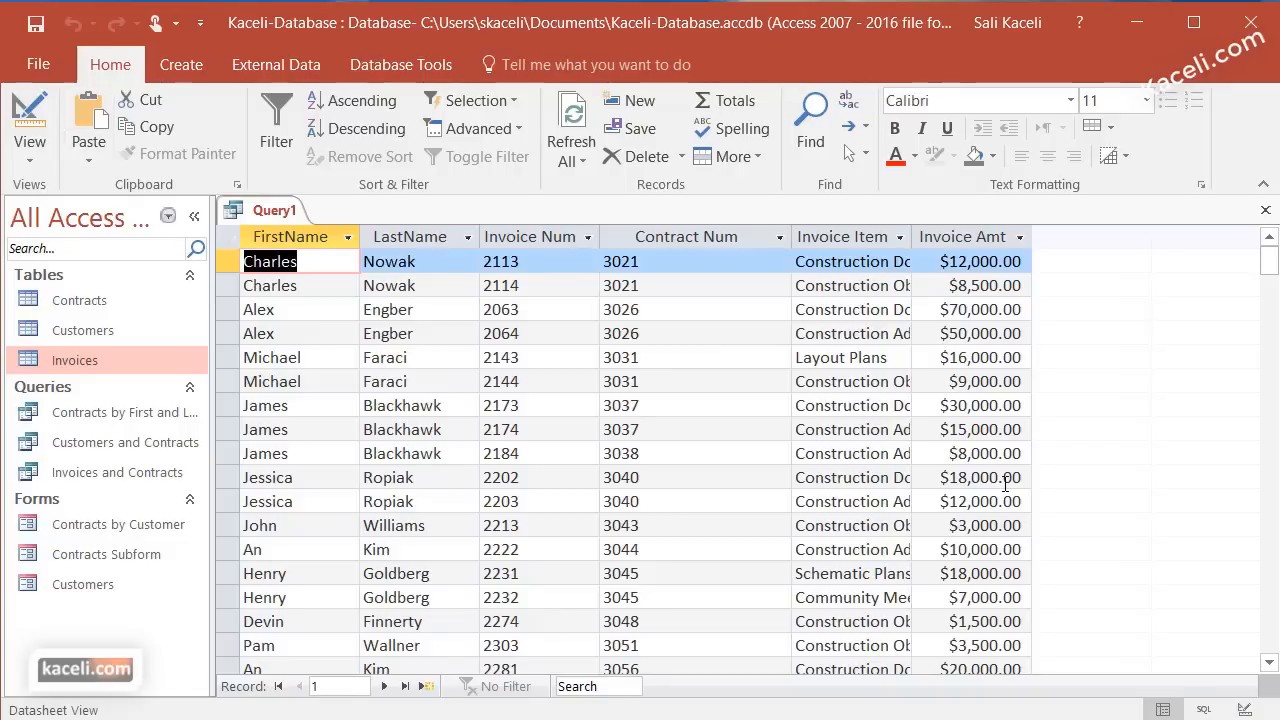
scroll(992, 613, "down", 10)
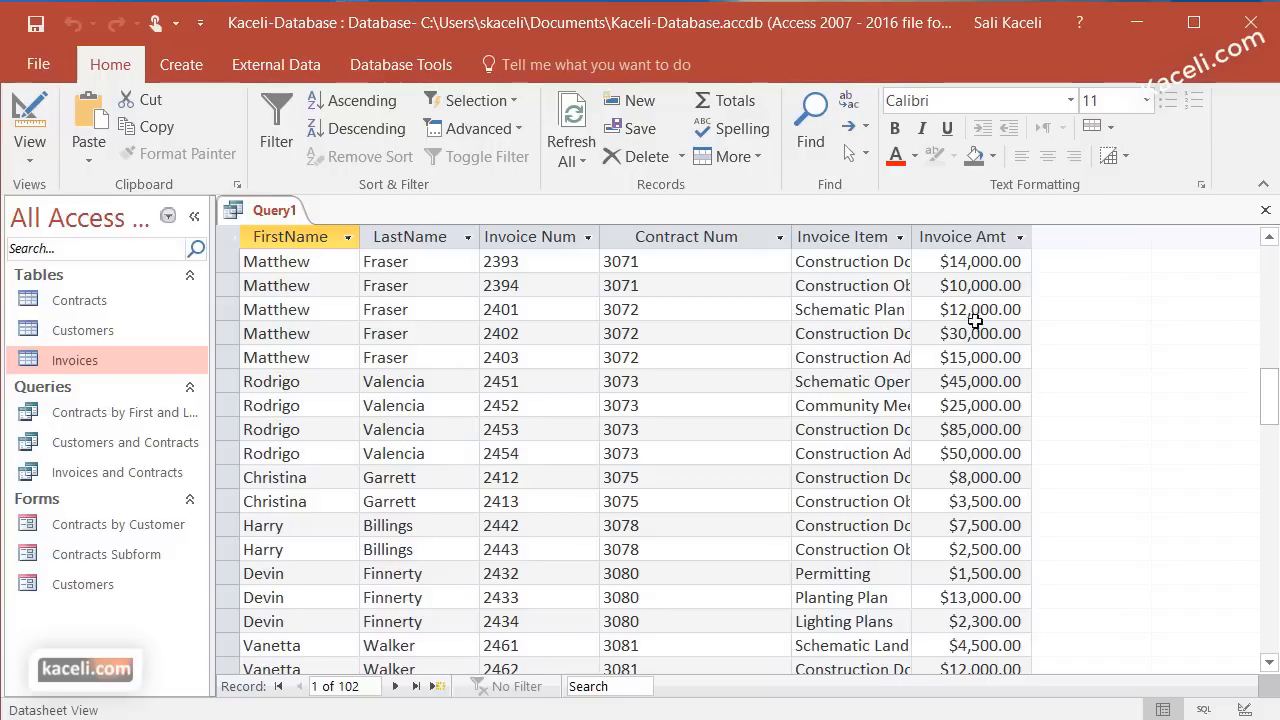
scroll(1040, 472, "up", 10)
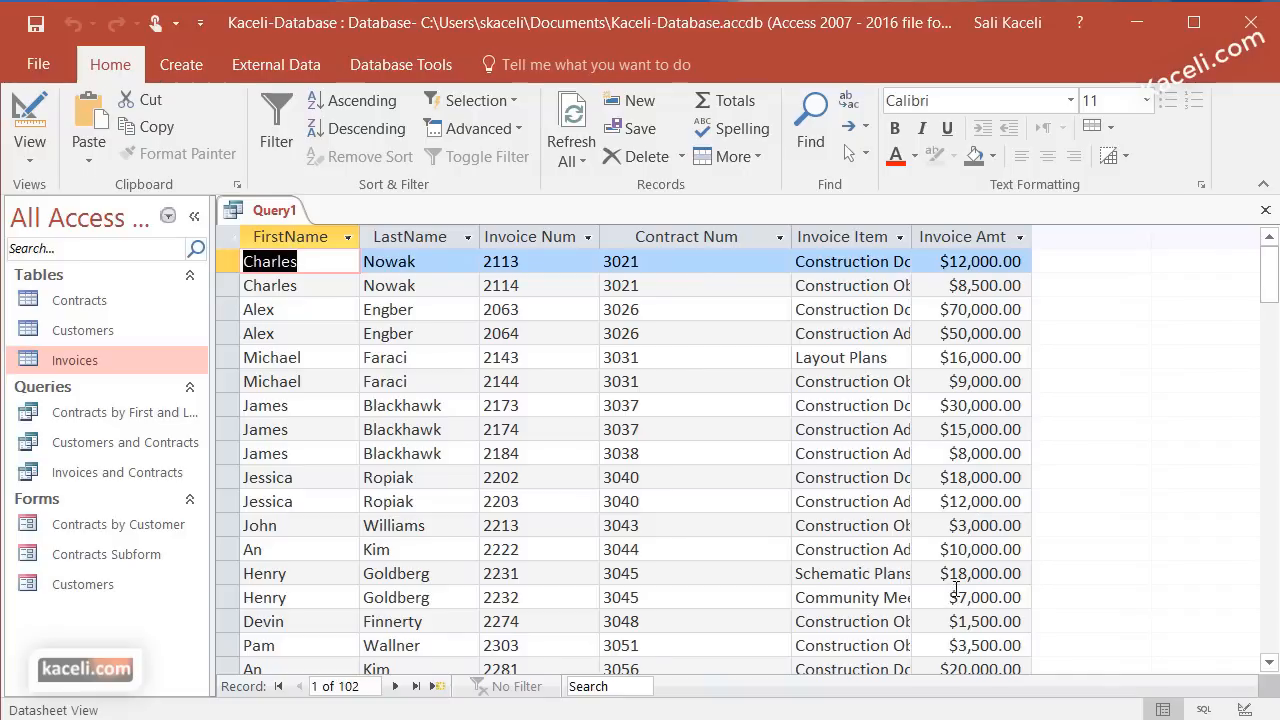
Set the Invoice Amt criterion to >=10000 in the query design and run the query to review the matching invoices
left_click(30, 160)
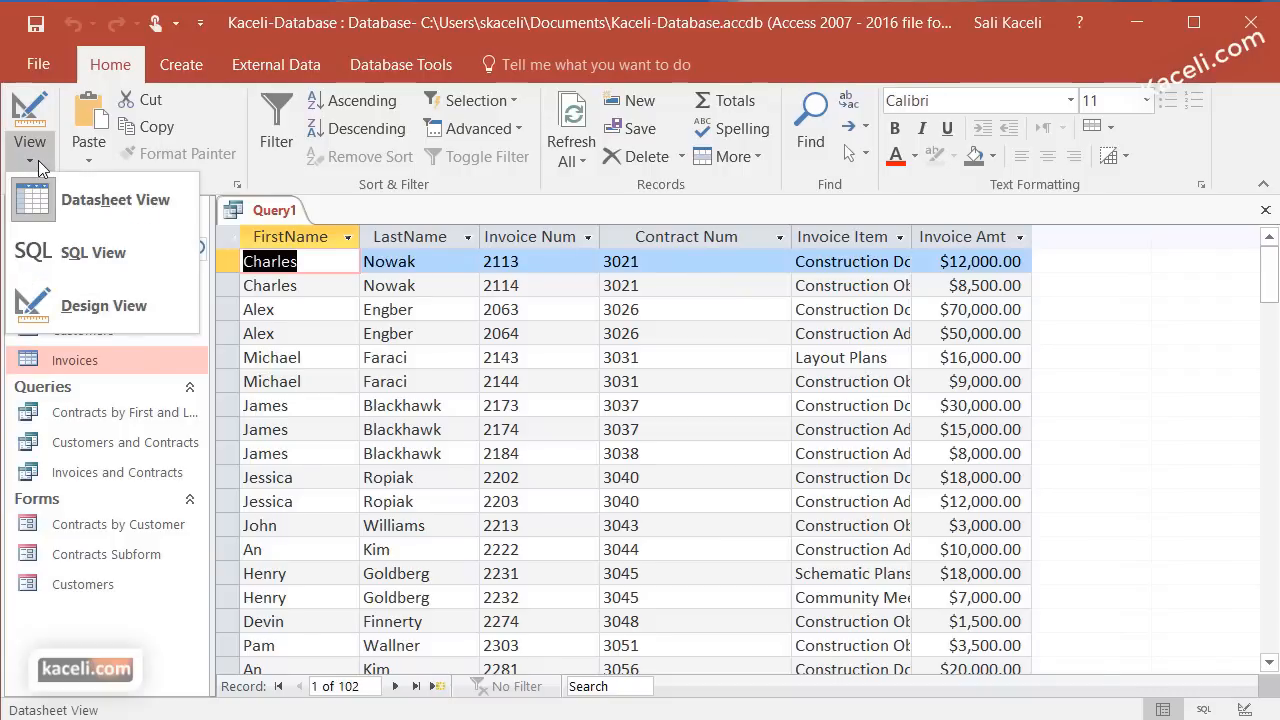
left_click(101, 310)
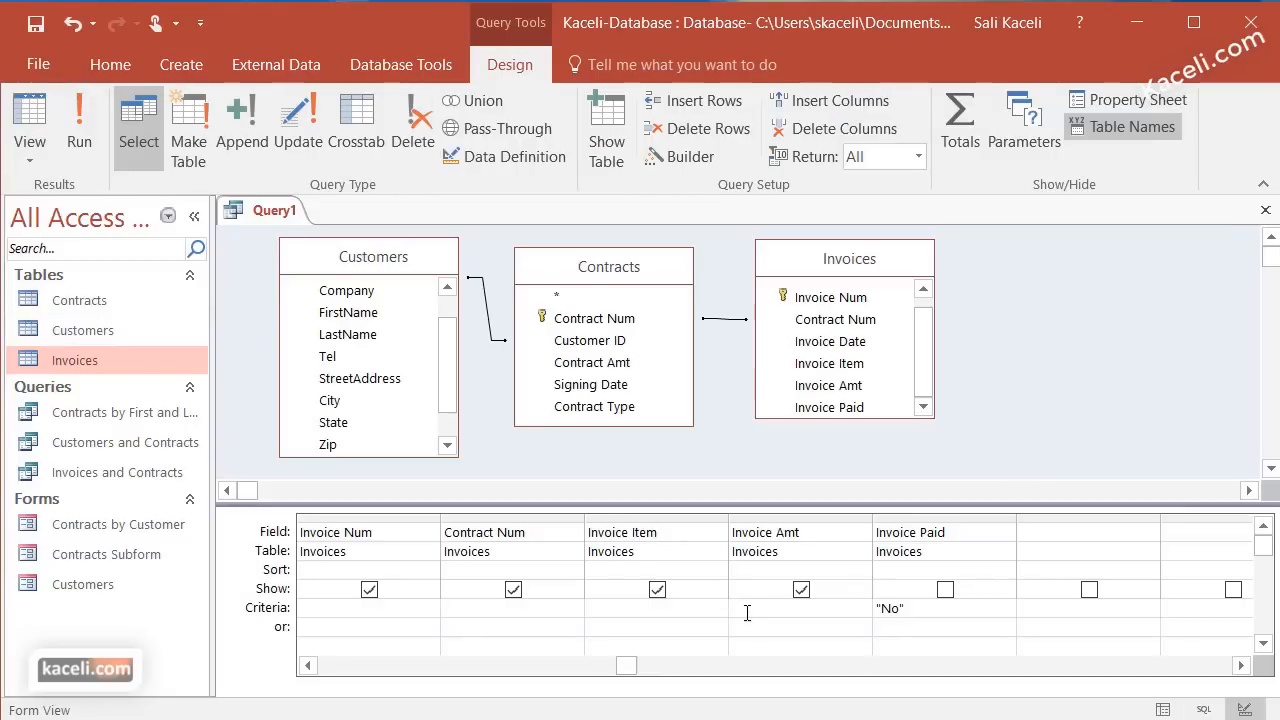
left_click(818, 608)
left_click(805, 626)
left_click(80, 130)
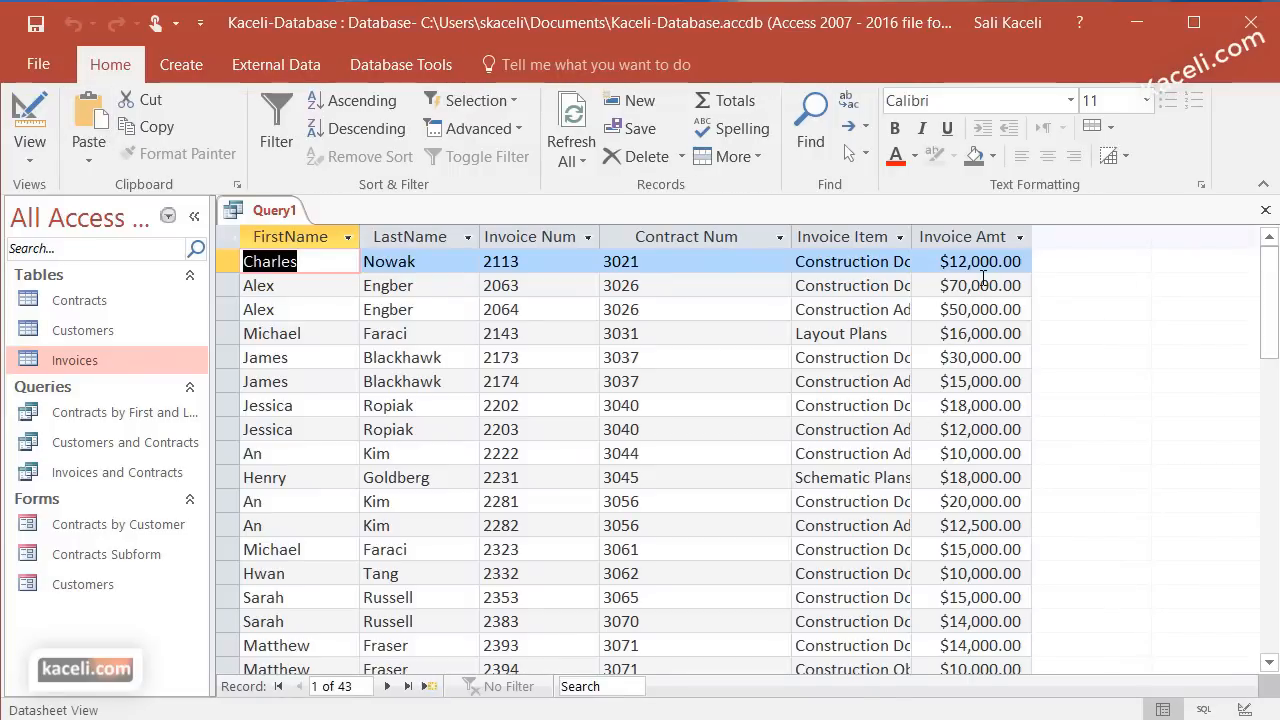
scroll(990, 500, "down", 10)
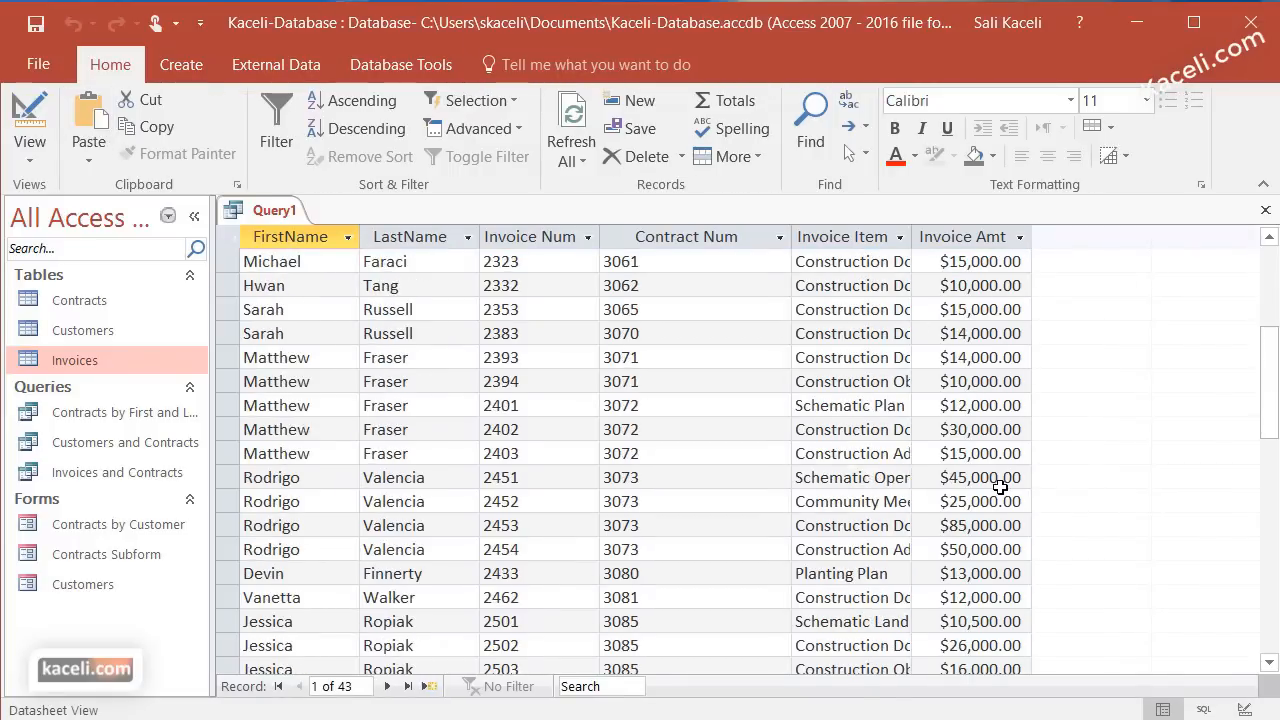
scroll(990, 500, "up", 10)
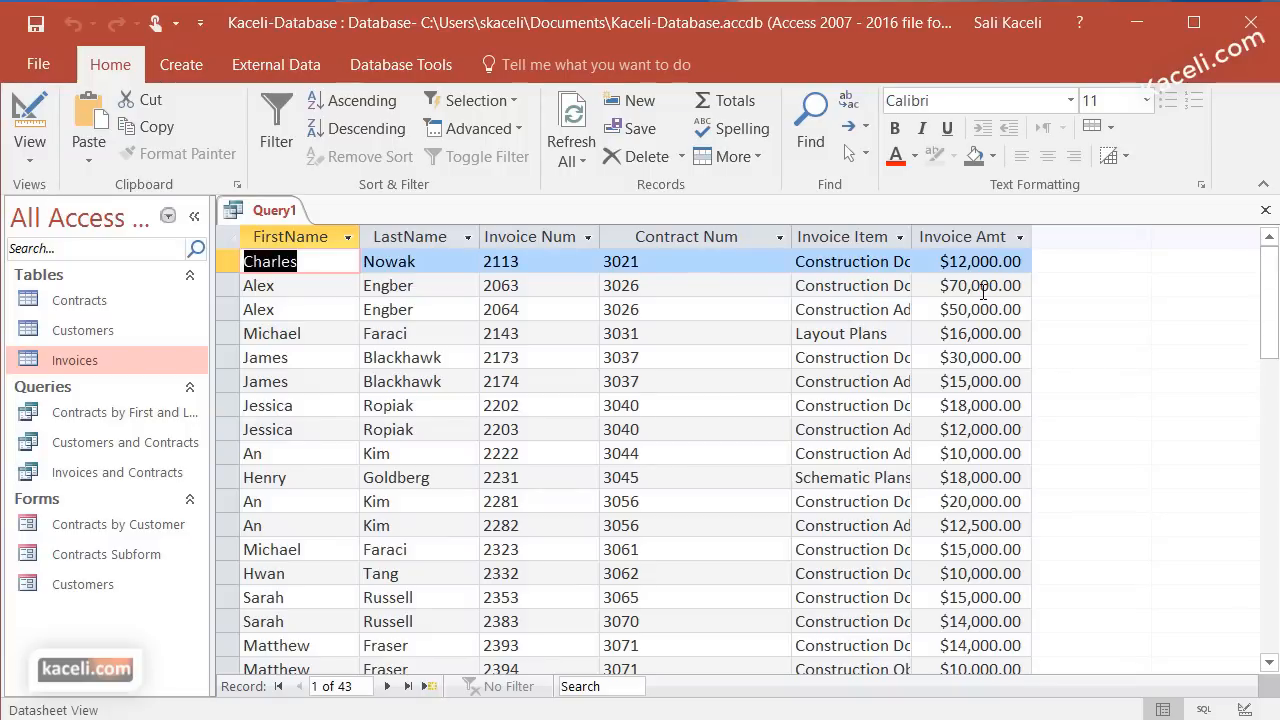
Sort the Invoice Amt field in descending order in the query design and run the query to review the order
left_click(43, 159)
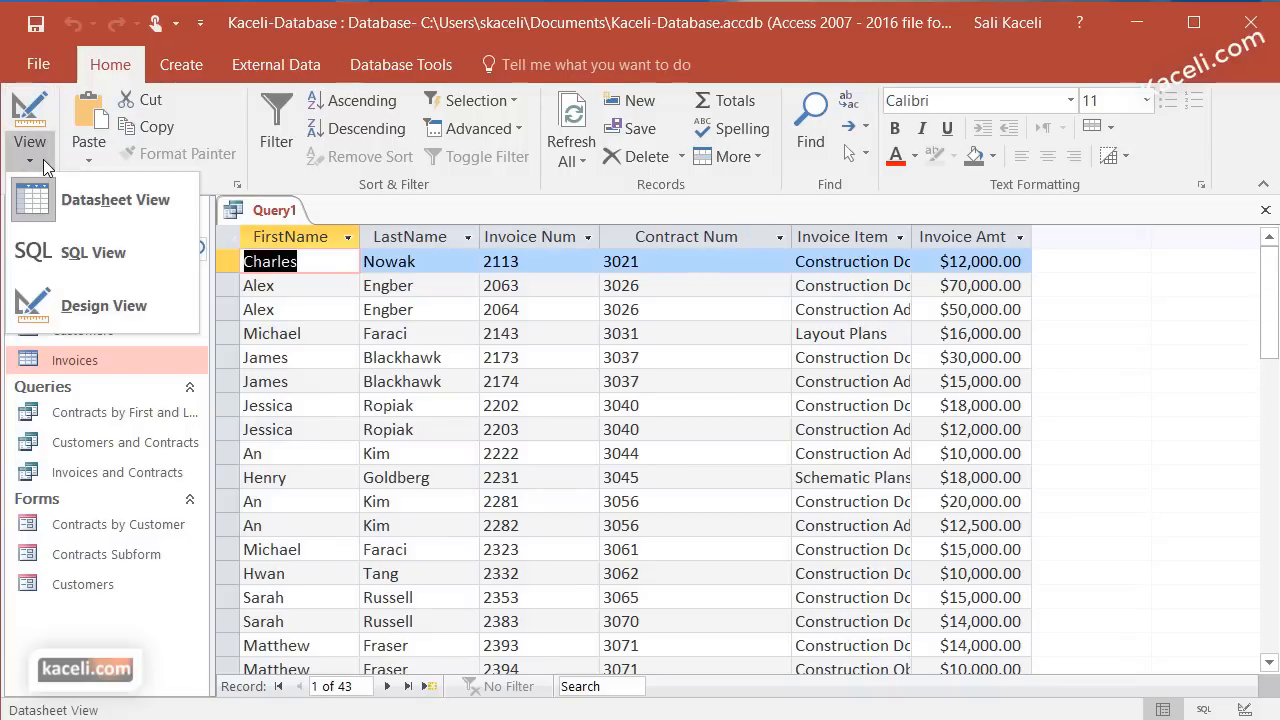
left_click(100, 305)
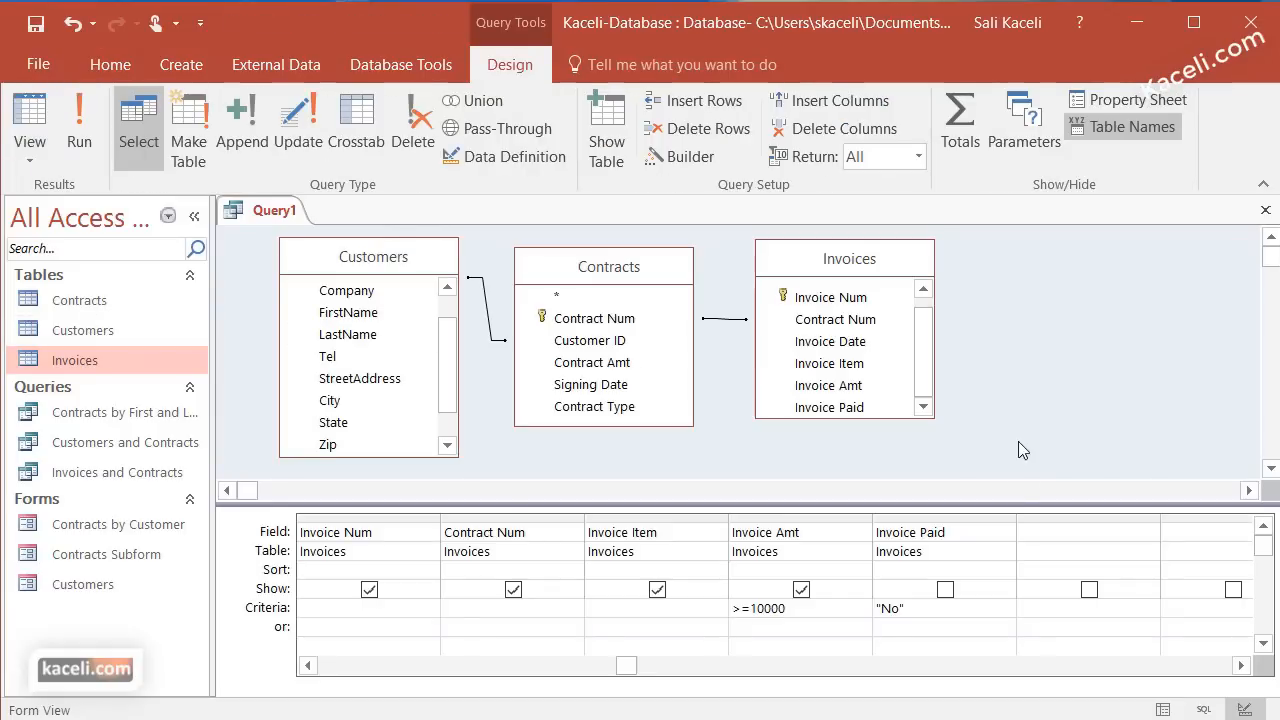
left_click(774, 568)
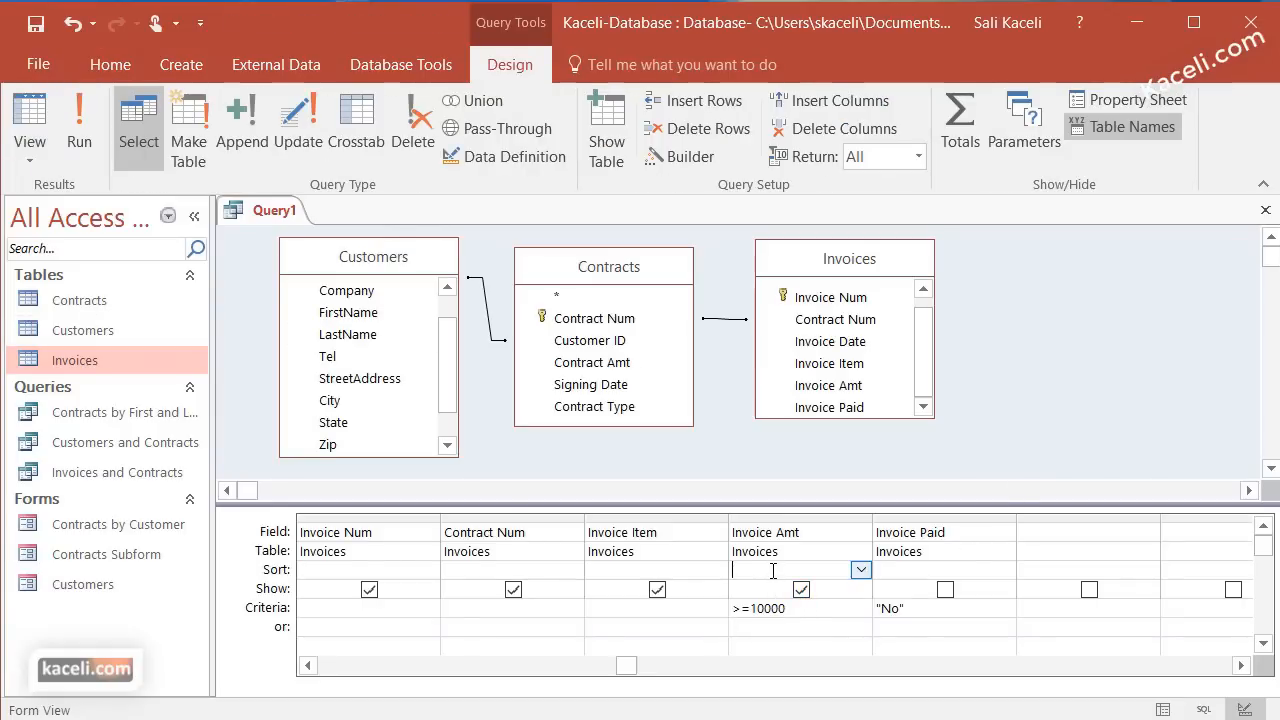
left_click(860, 571)
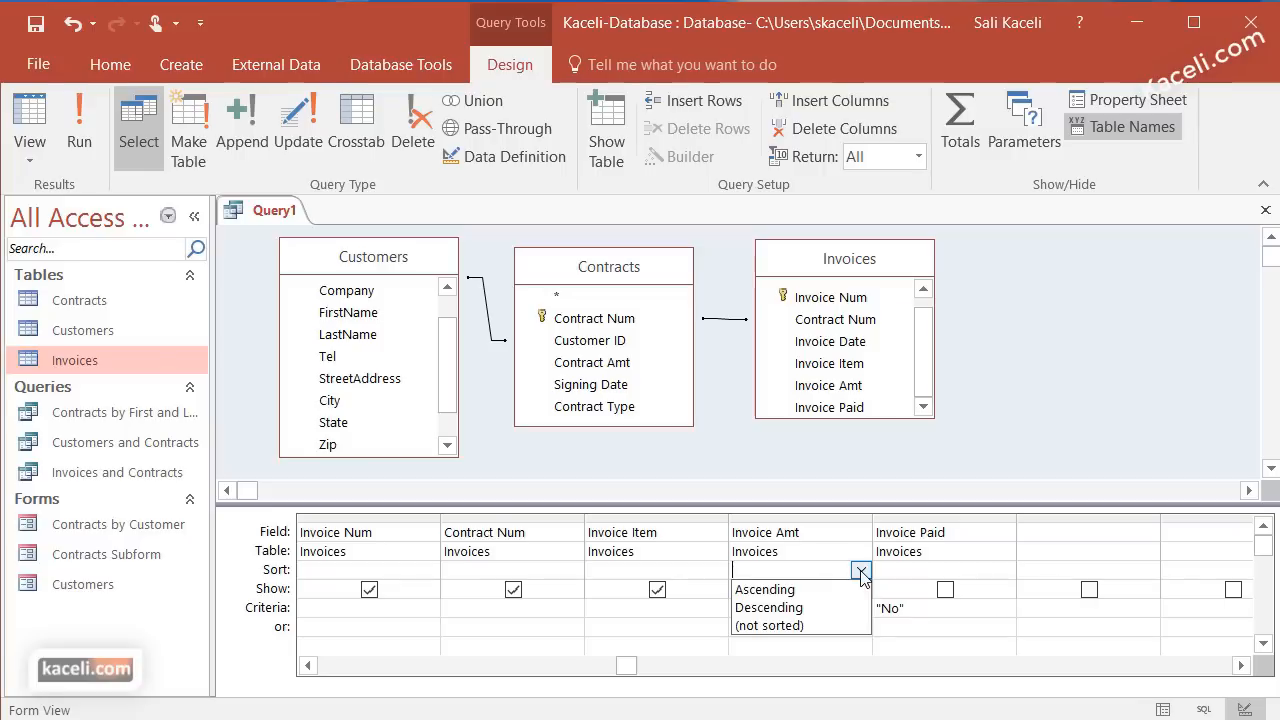
left_click(801, 608)
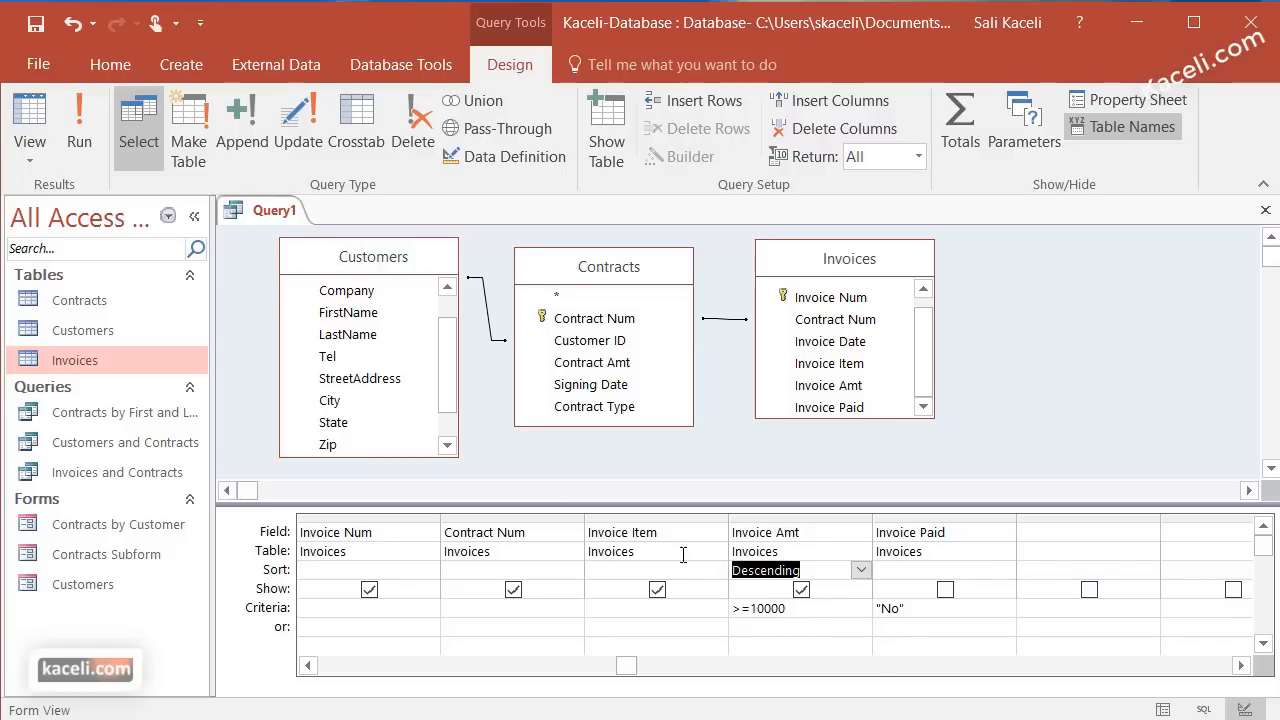
left_click(79, 130)
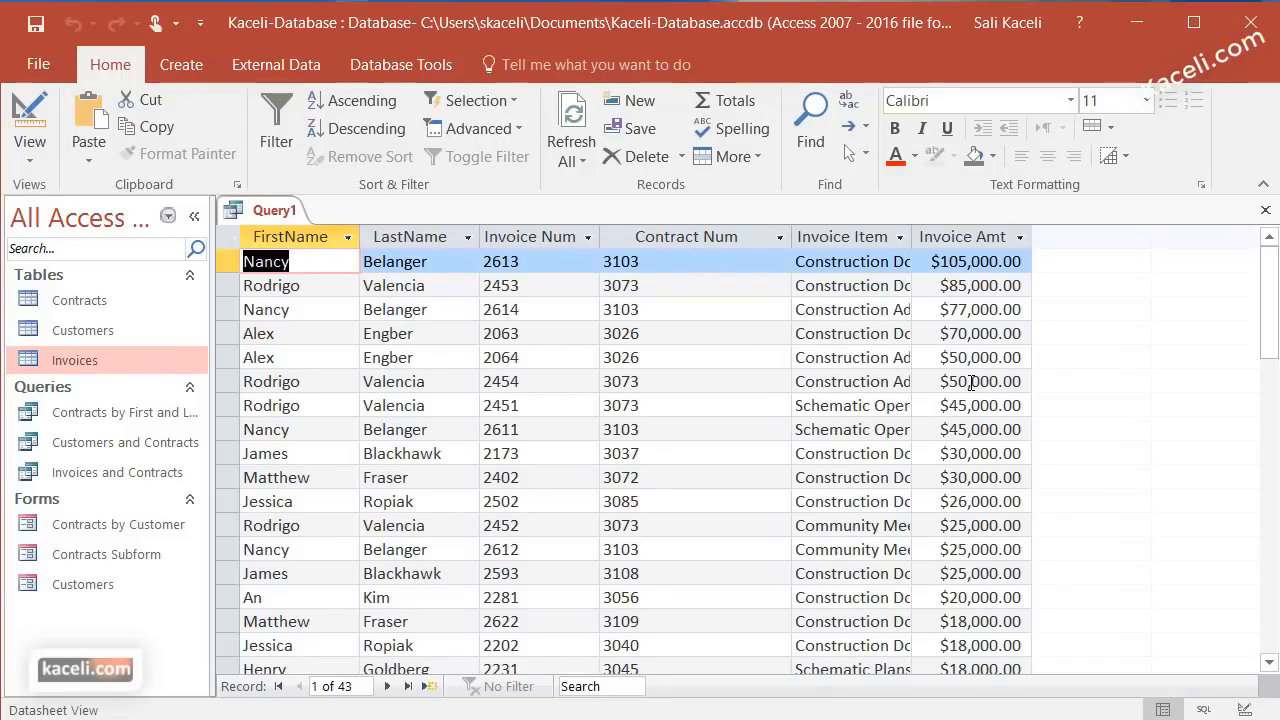
scroll(971, 380, "down", 5)
scroll(955, 414, "down", 8)
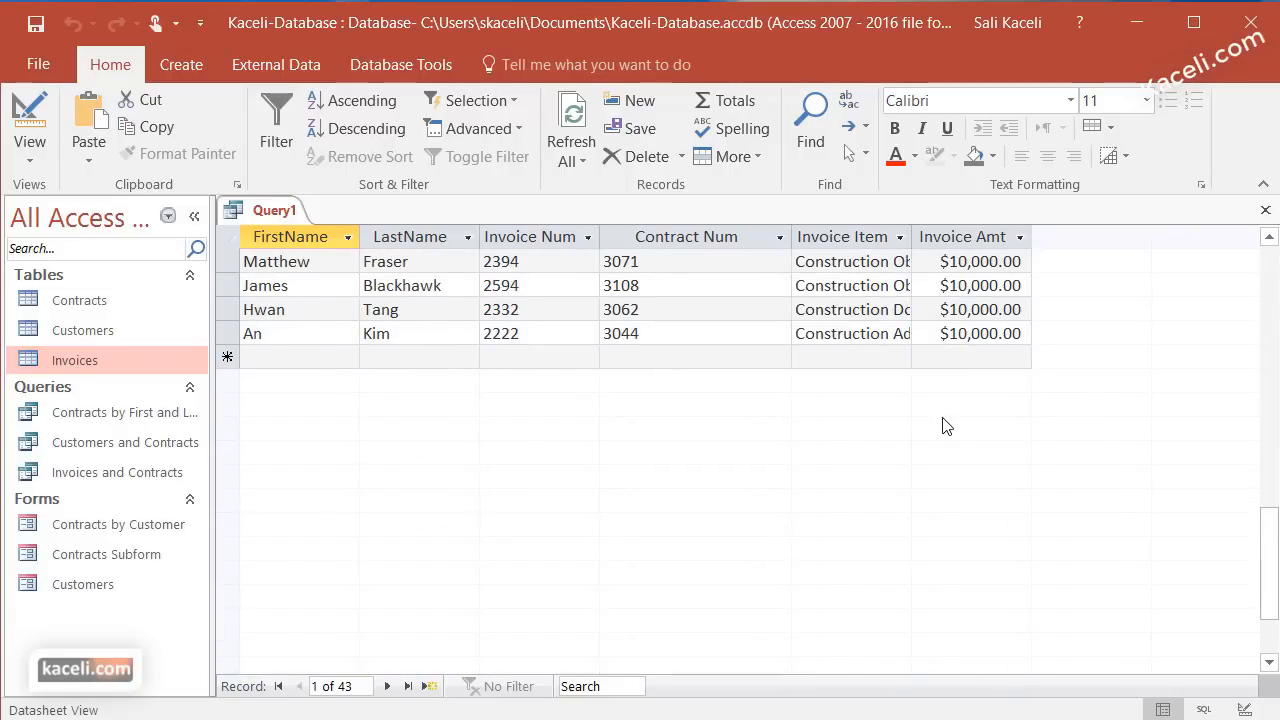
Insert the City field from the Customers table before Invoice Item in the query grid, and run the query
left_click(30, 155)
left_click(88, 304)
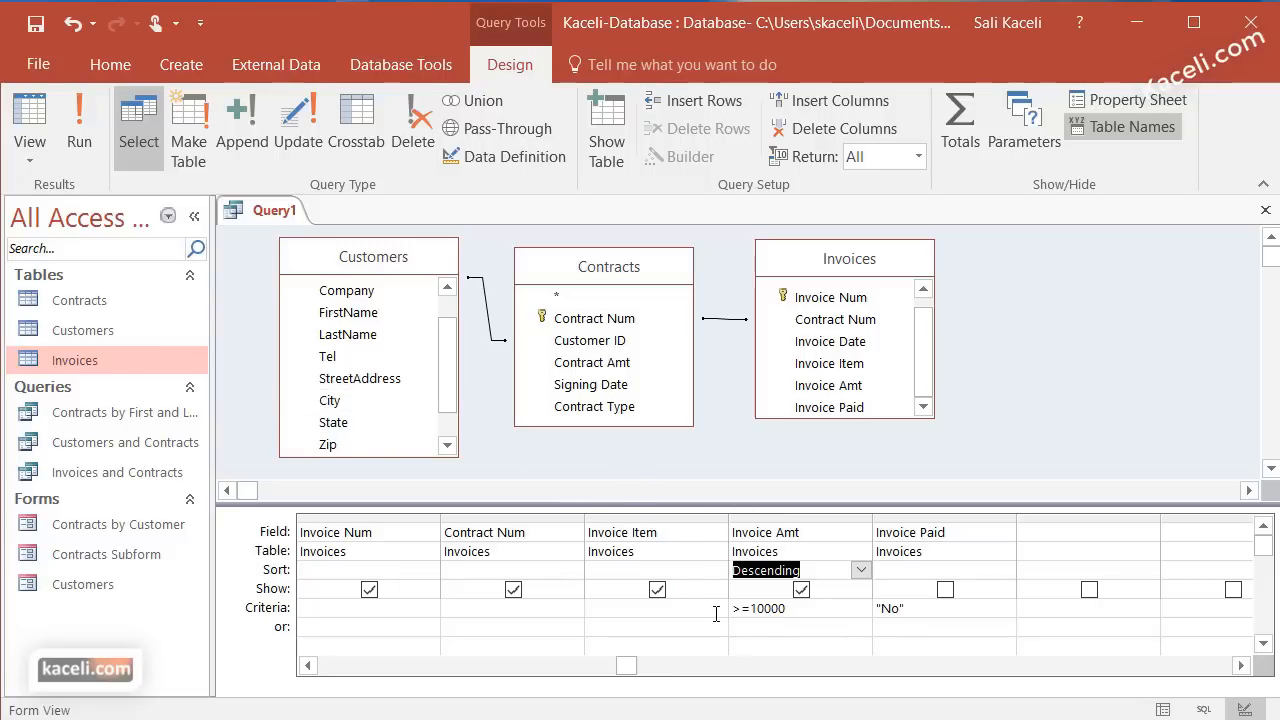
left_click(656, 607)
left_click_drag(342, 410, 587, 528)
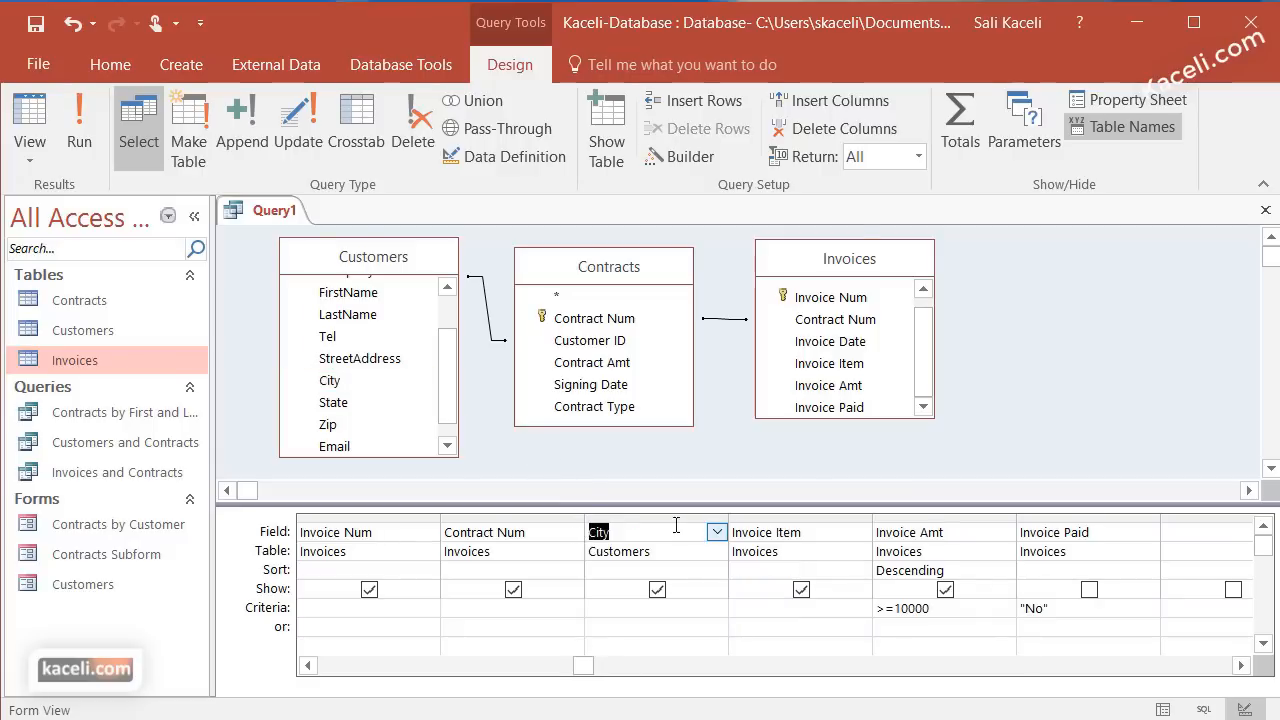
left_click(616, 610)
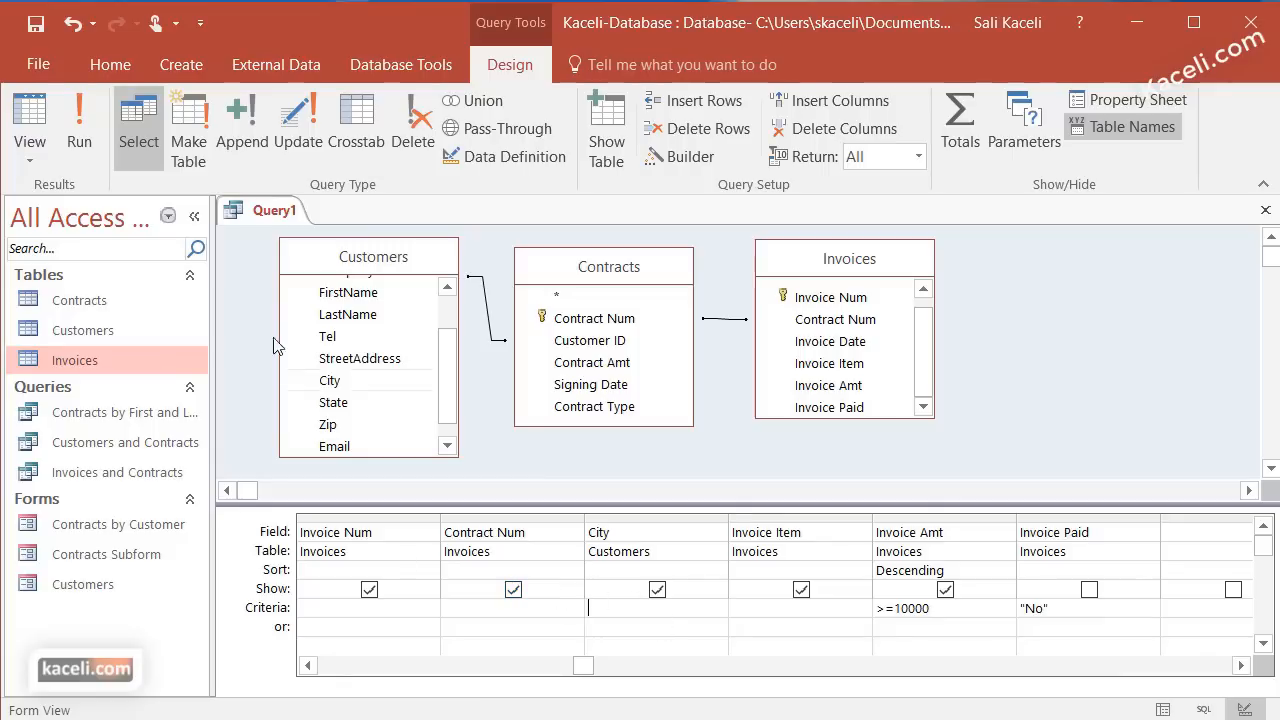
left_click(79, 128)
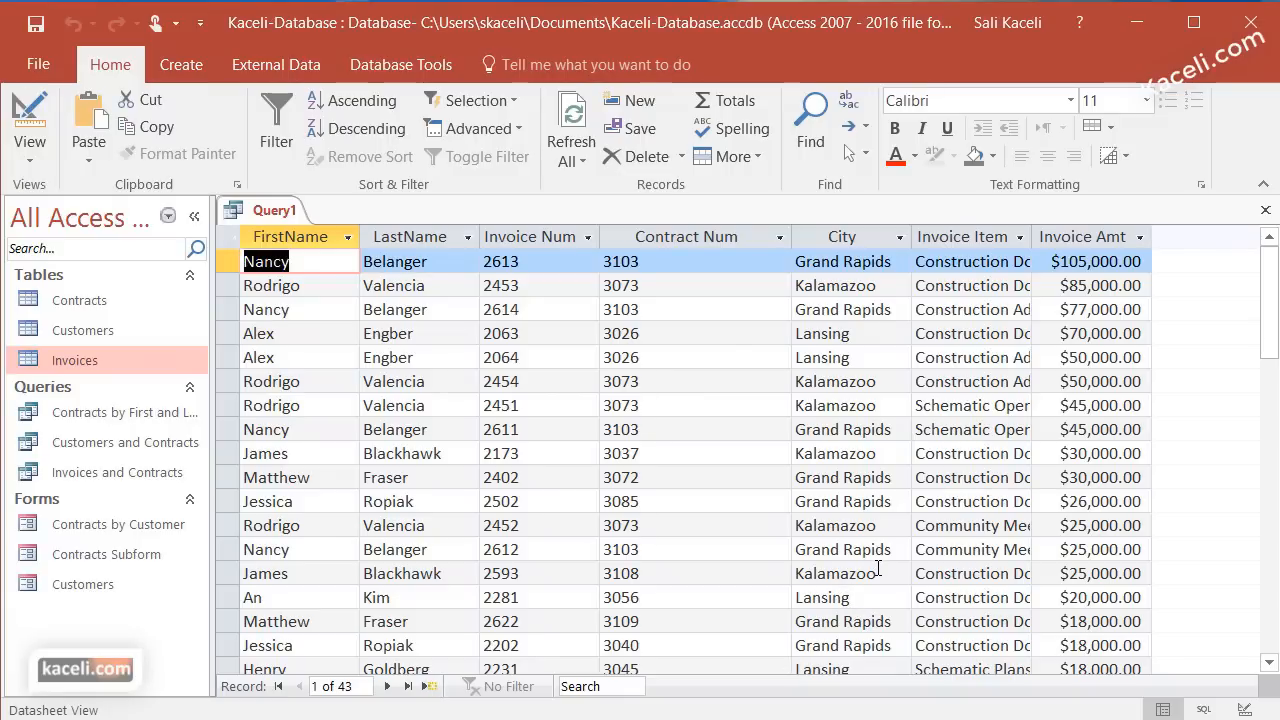
In the query design, set the City criterion to lansing with holland on the or row, and run the query
scroll(845, 560, "down", 2)
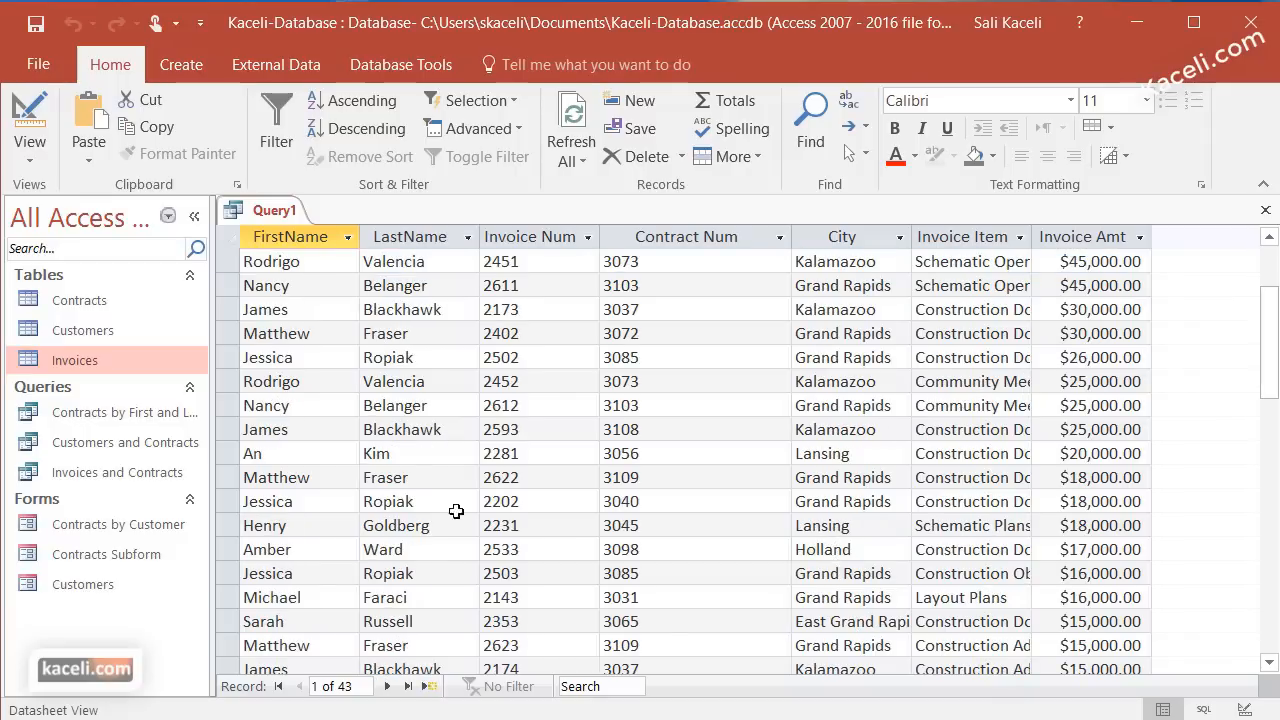
left_click(41, 154)
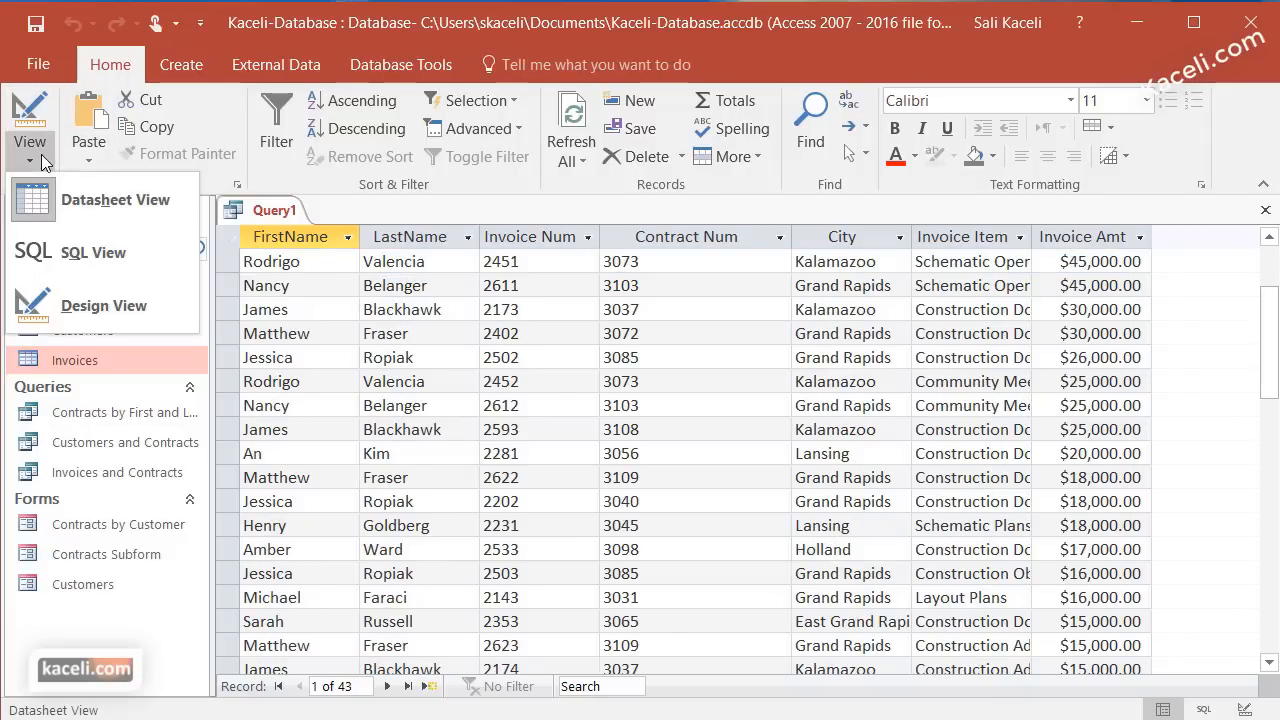
left_click(90, 305)
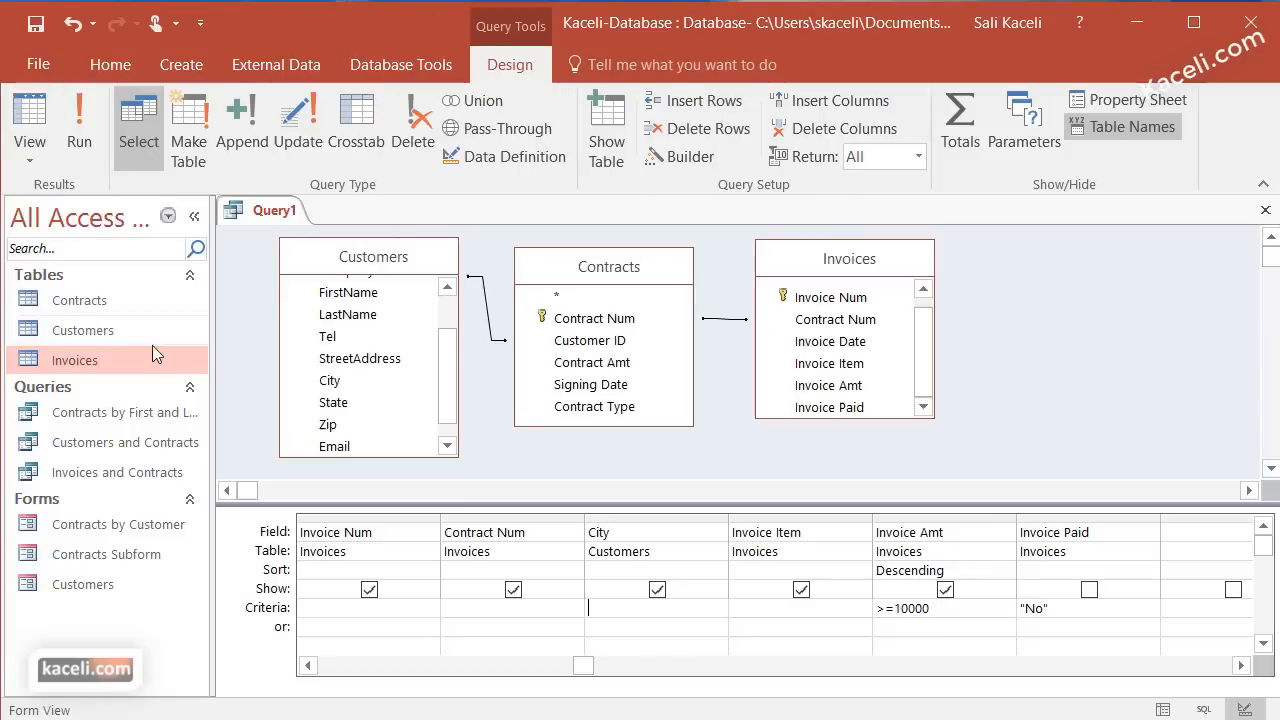
type("langs")
key("BackSpace")
key("BackSpace")
type("sing")
left_click(682, 627)
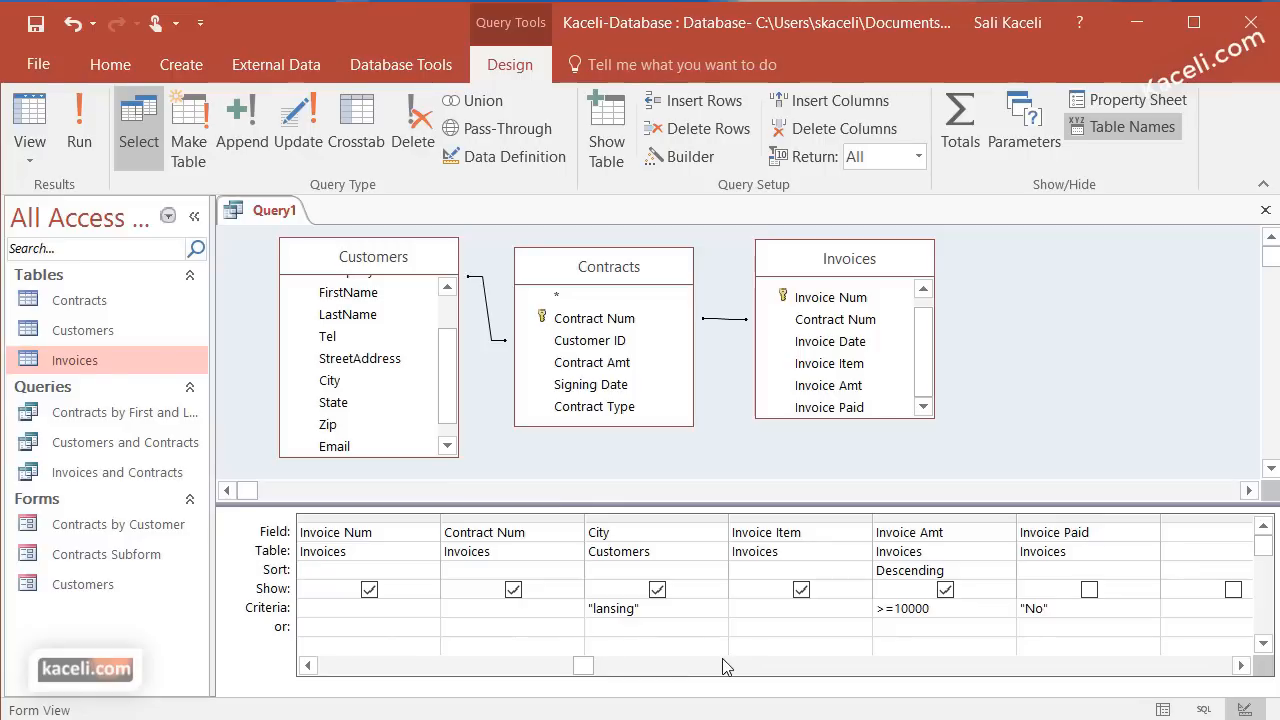
type("holland")
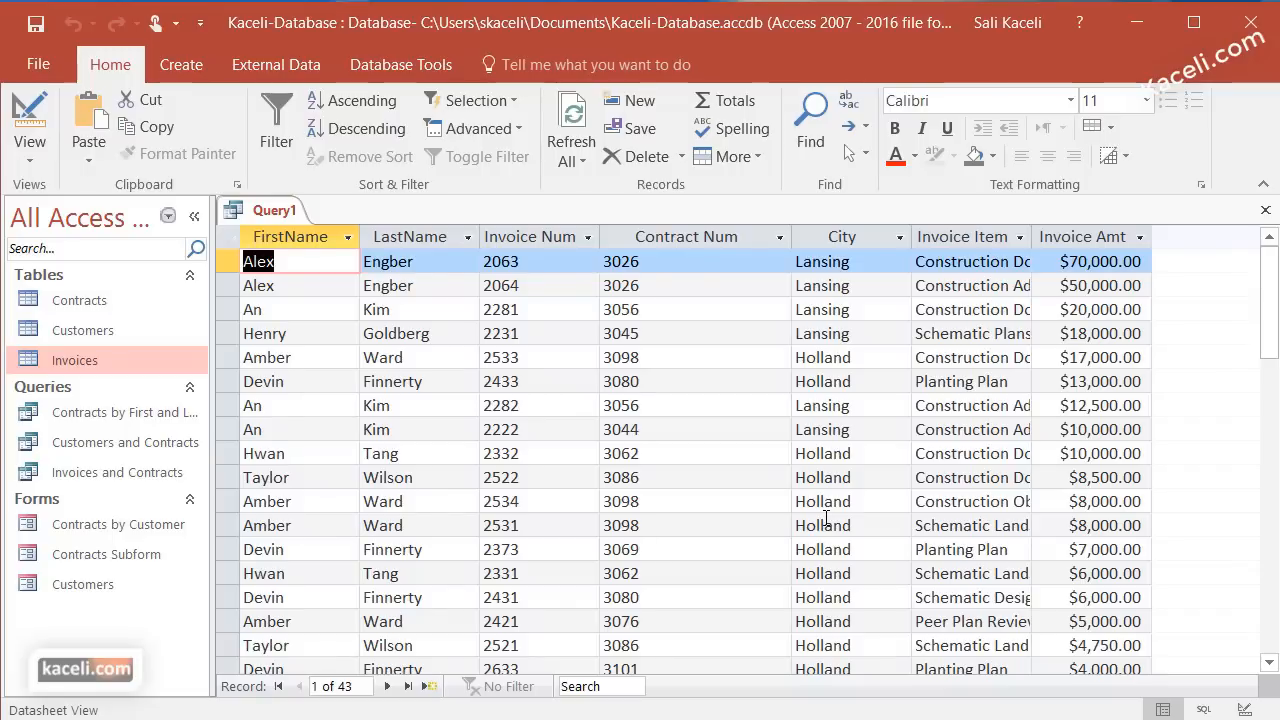
Examine the query results for which cities are listed and whether each Invoice Amt meets the >=10000 criterion
scroll(822, 512, "down", 1)
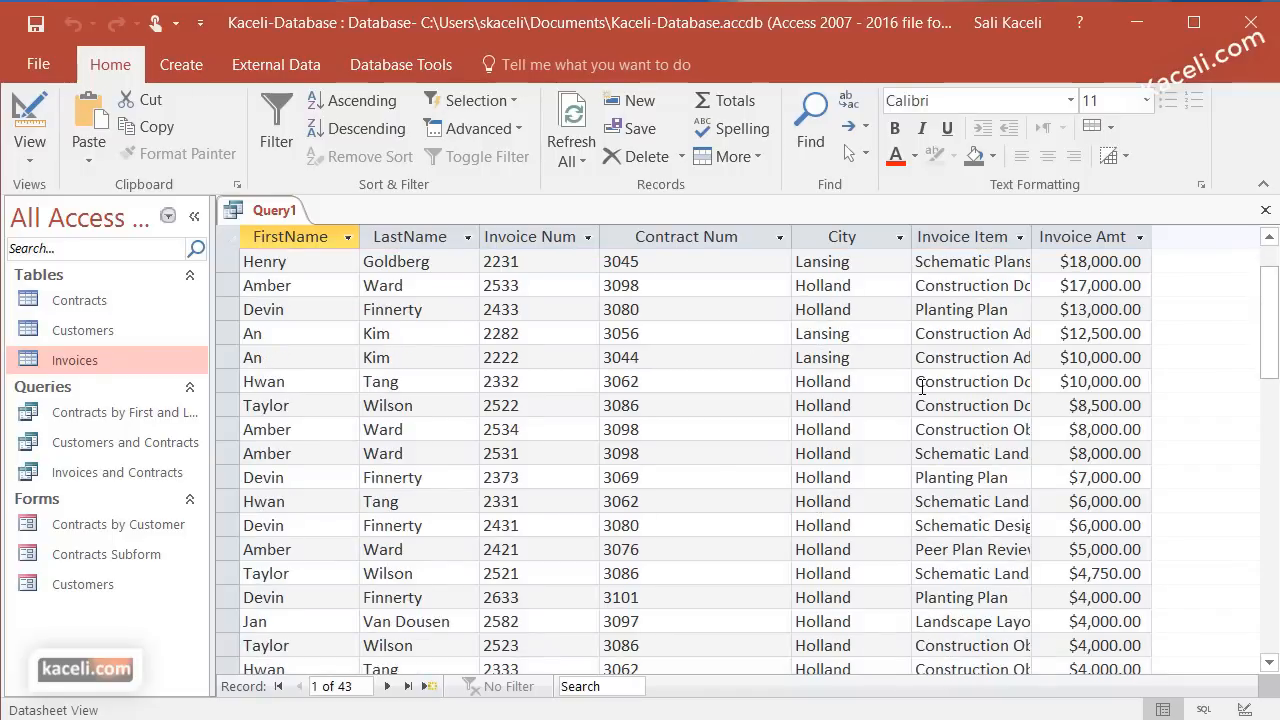
scroll(922, 387, "up", 1)
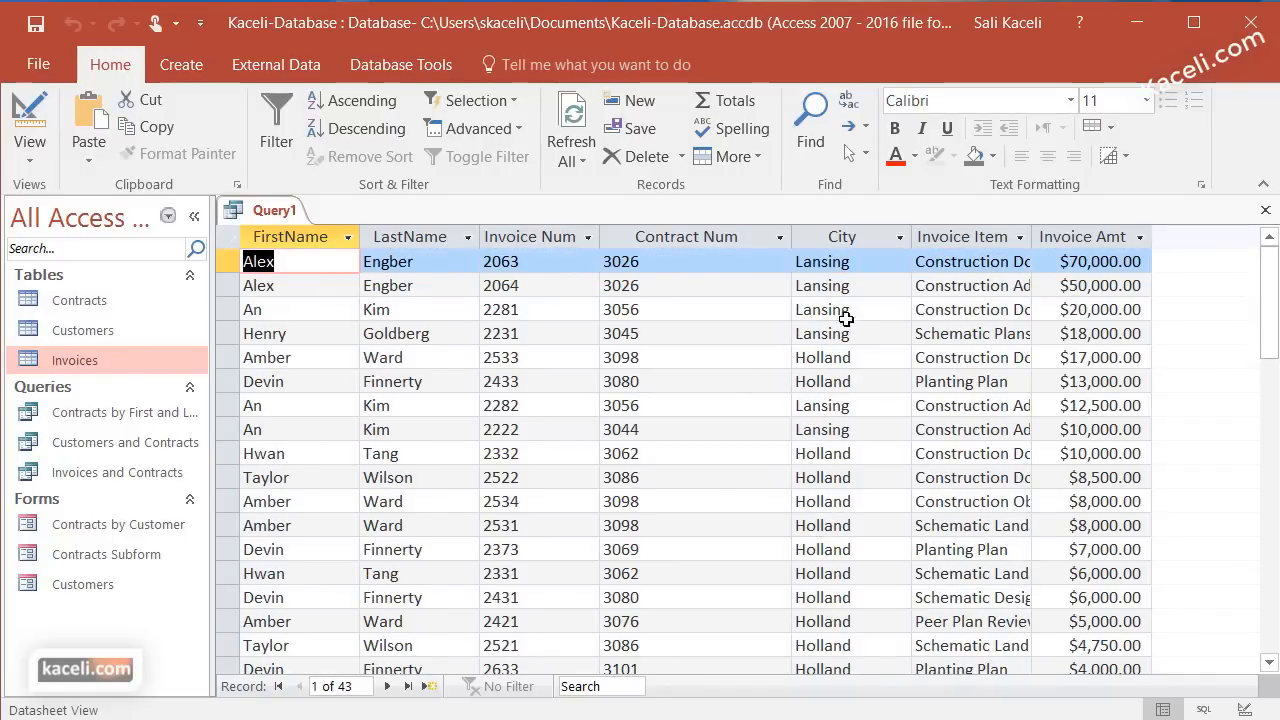
scroll(848, 430, "down", 5)
scroll(855, 453, "down", 2)
scroll(1046, 434, "up", 7)
scroll(1148, 400, "down", 3)
scroll(1143, 402, "up", 3)
scroll(1113, 496, "down", 2)
scroll(1113, 496, "down", 3)
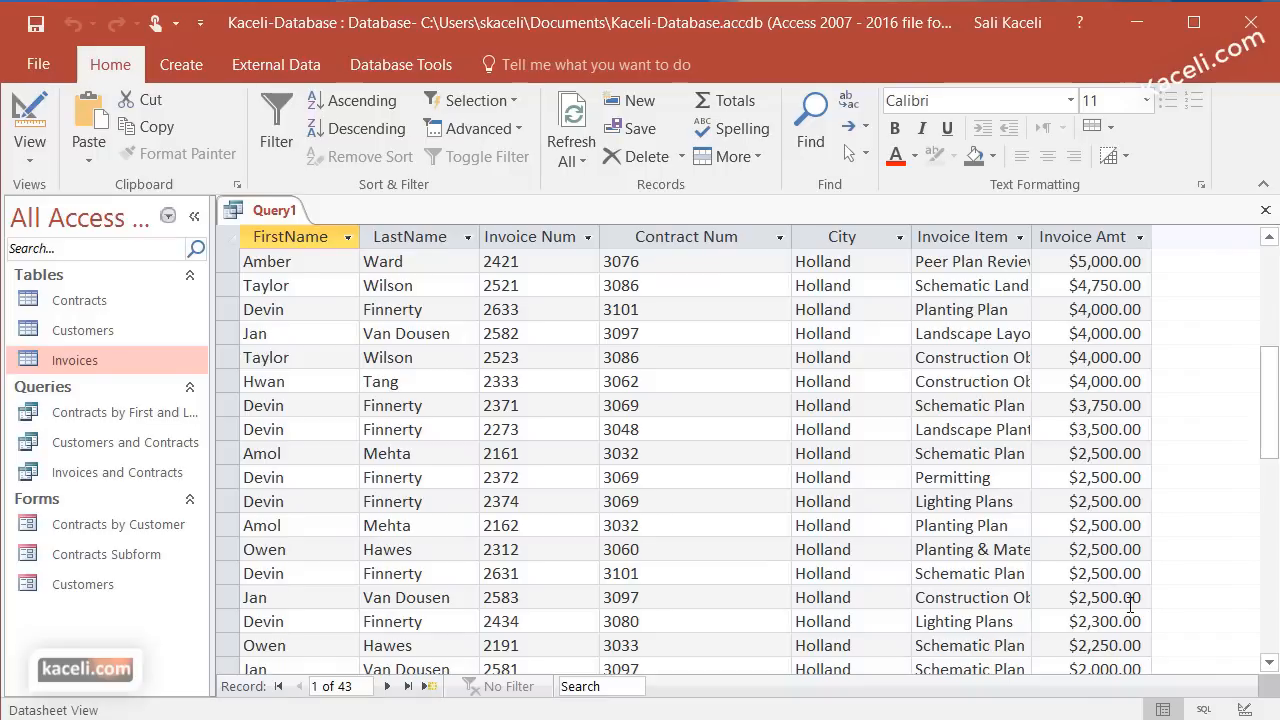
Replace the separate or-row criterion with a single City criterion of "lansing" Or "holland", and run the query
left_click(45, 168)
left_click(45, 302)
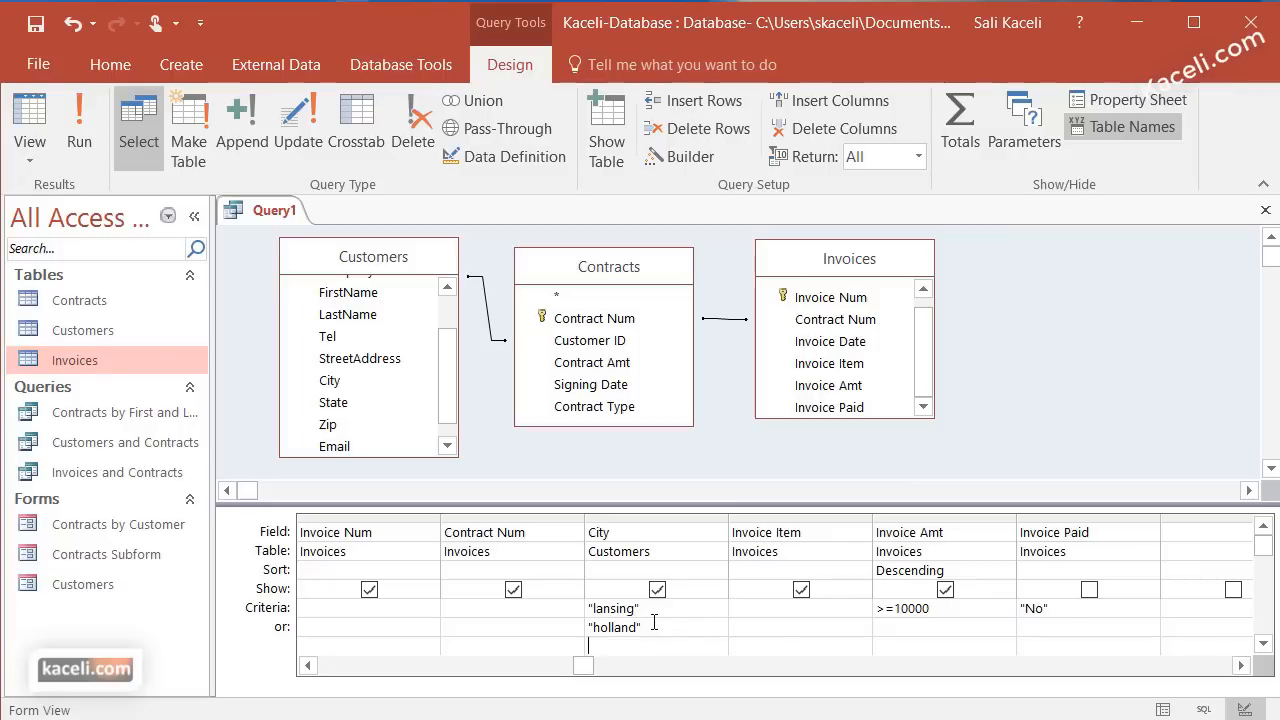
left_click_drag(654, 622, 586, 627)
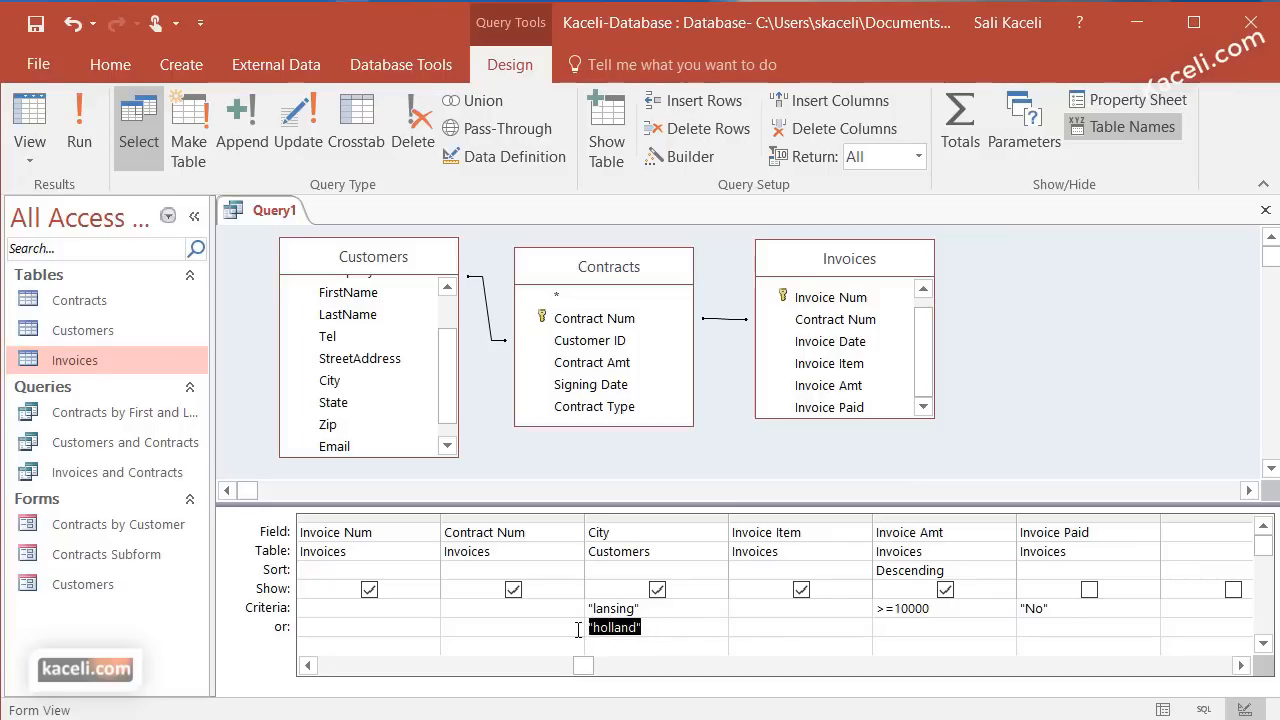
key("Delete")
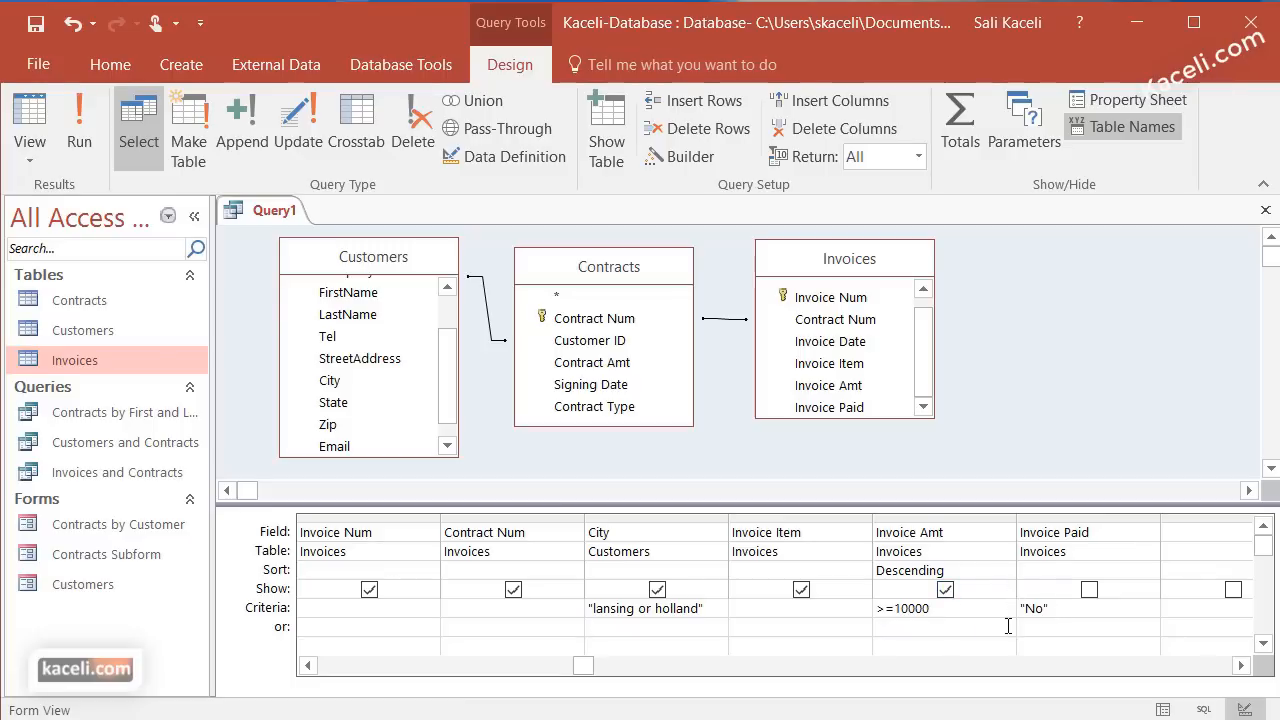
key("Up")
key("Down")
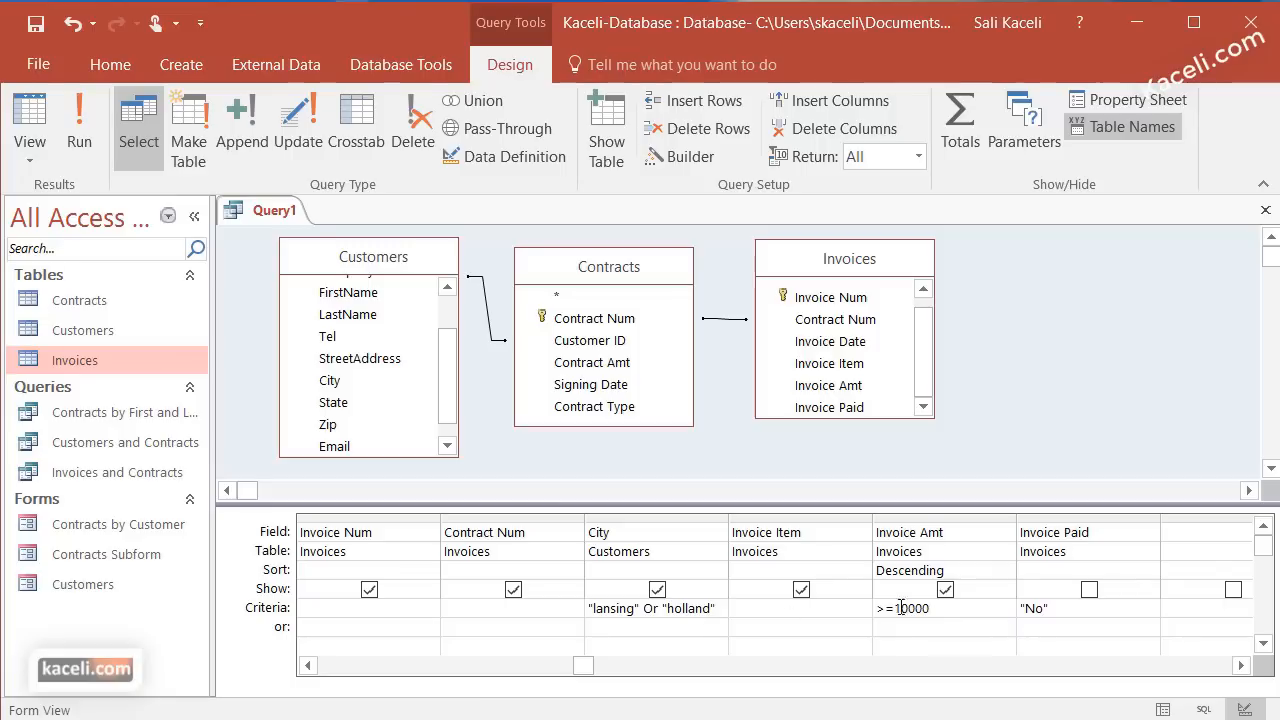
left_click(79, 130)
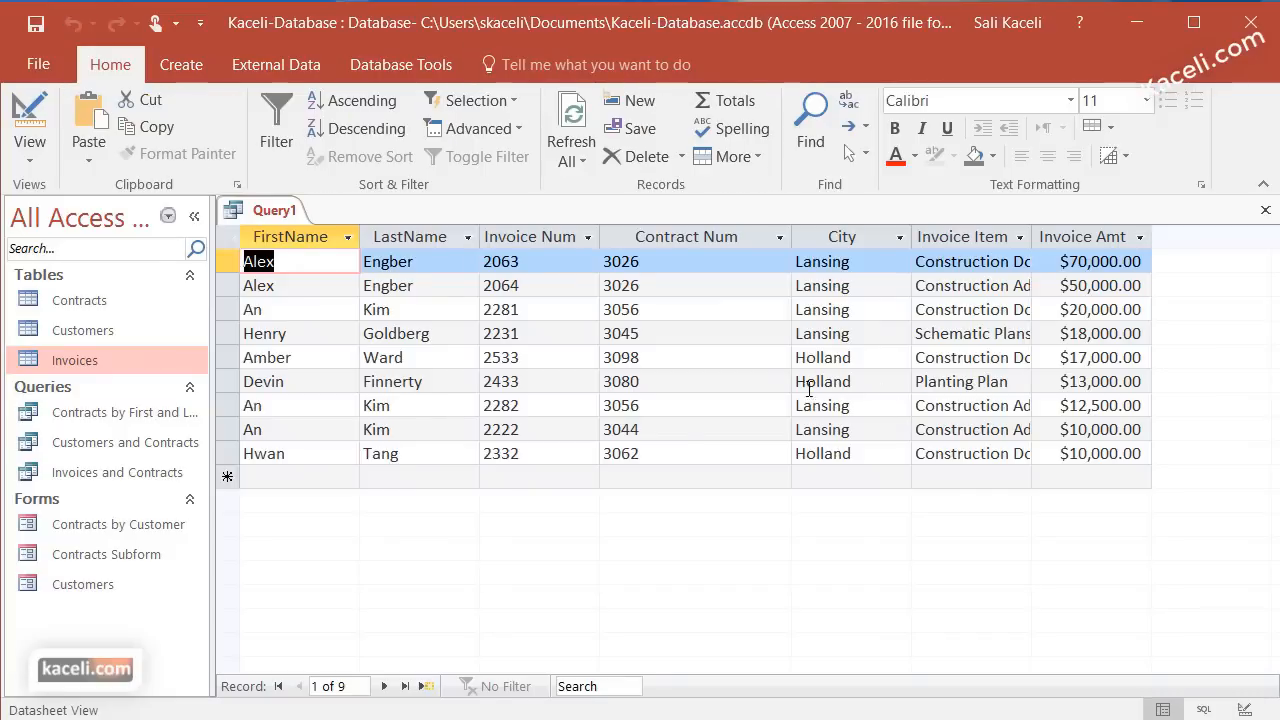
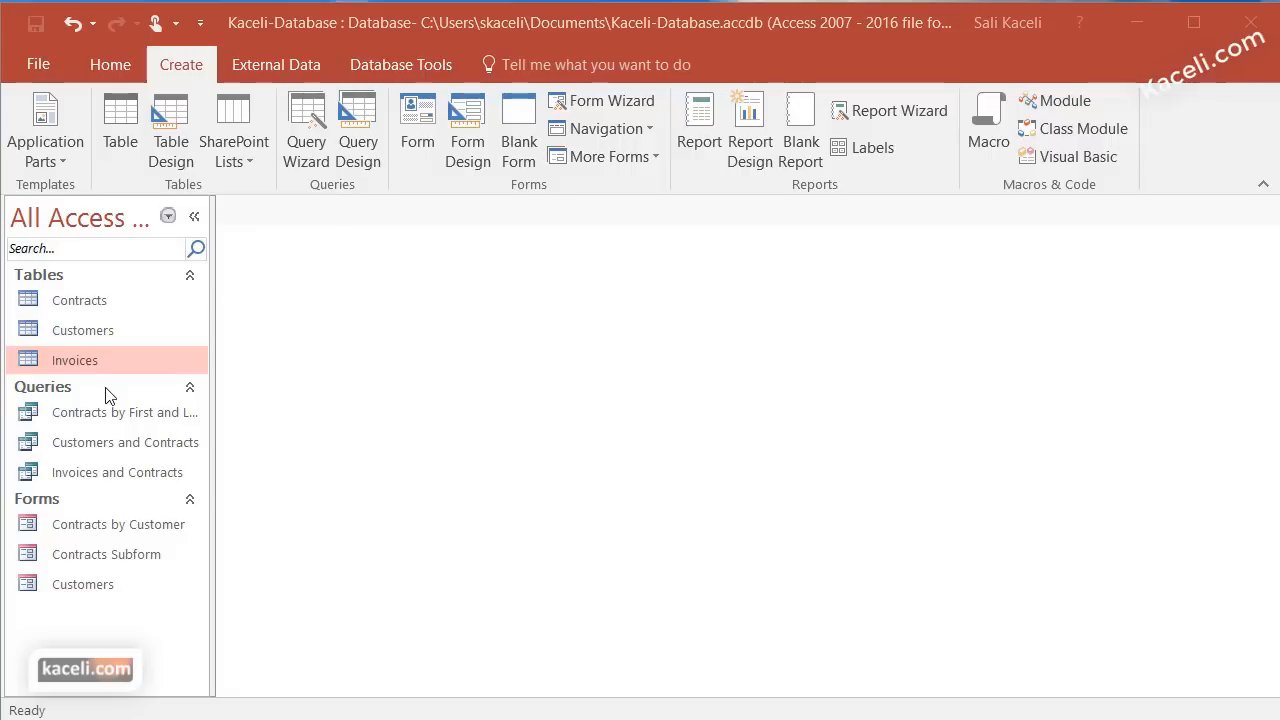
Create a new query in design view with the Customers, Contracts and Invoices tables
left_click(362, 126)
left_click(365, 126)
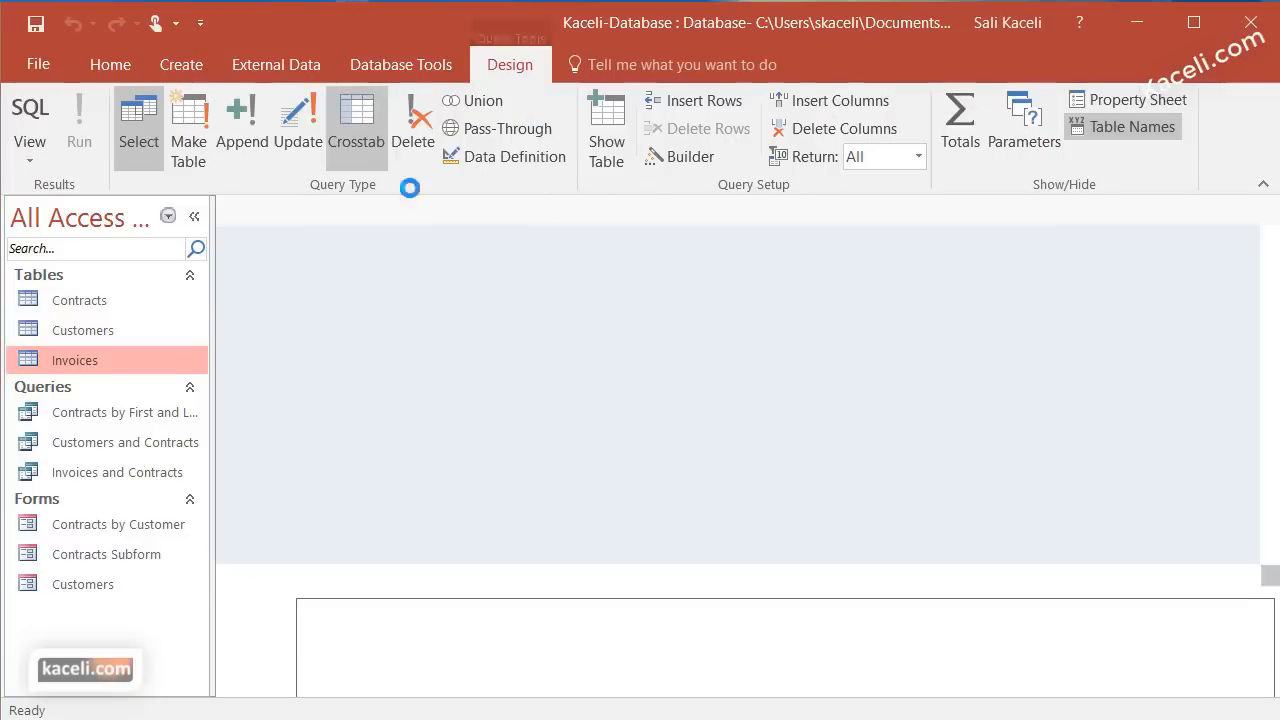
left_click_drag(576, 419, 561, 149)
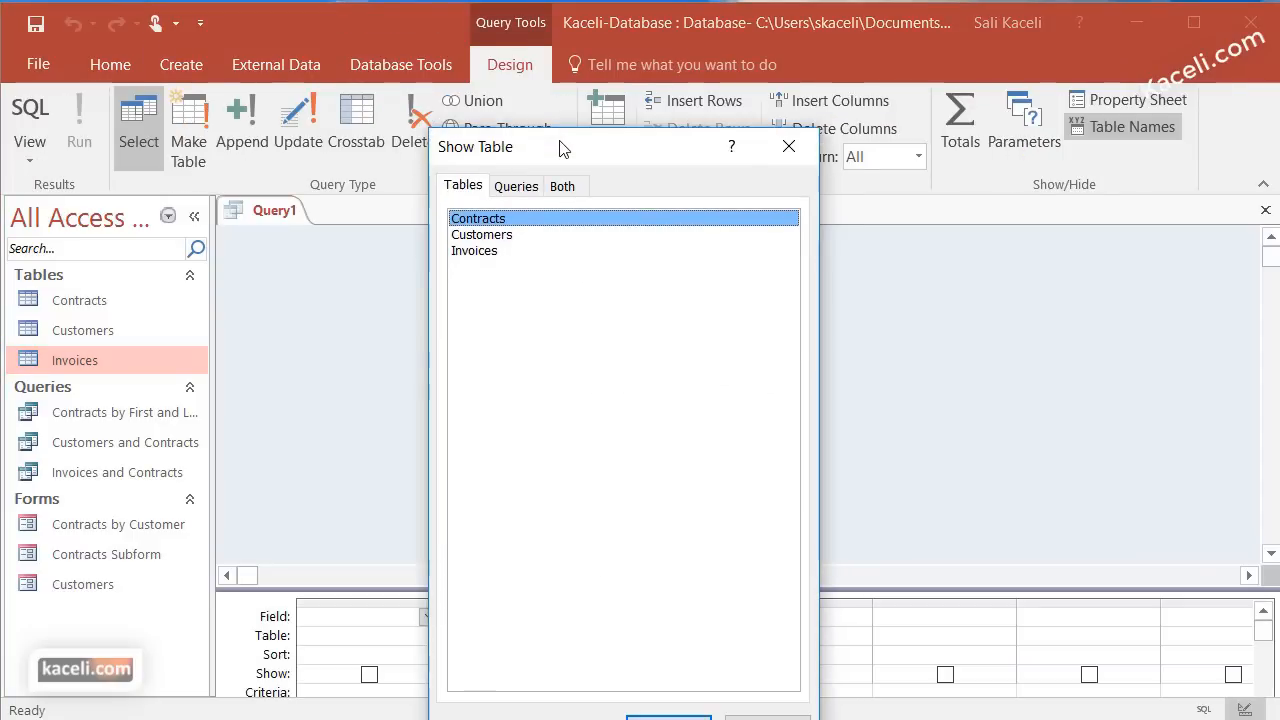
left_click(515, 235)
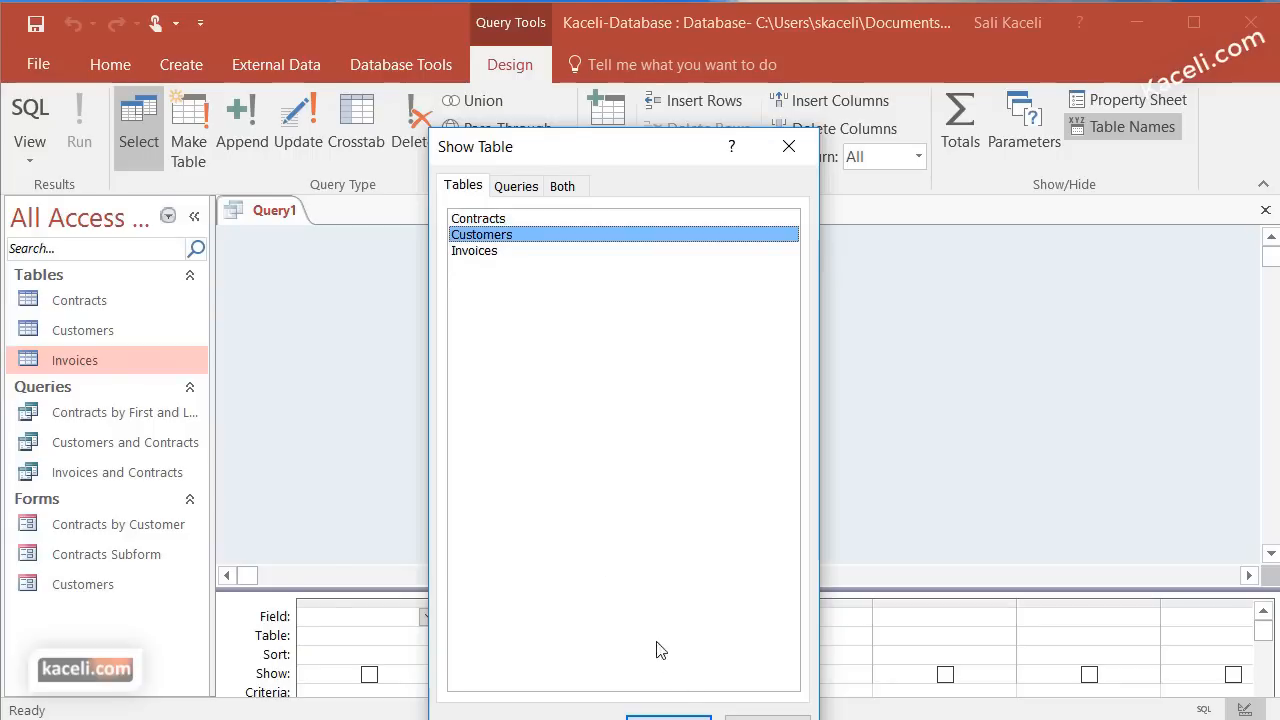
left_click(668, 716)
left_click(503, 220)
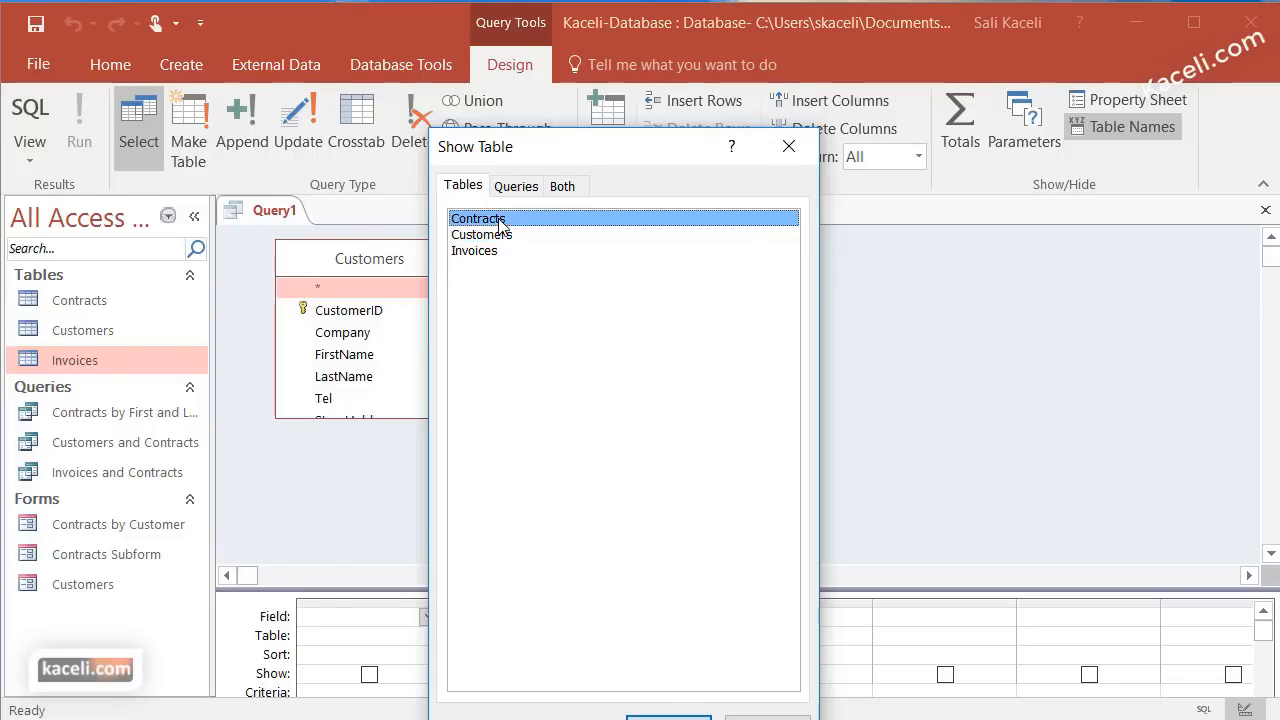
left_click(668, 716)
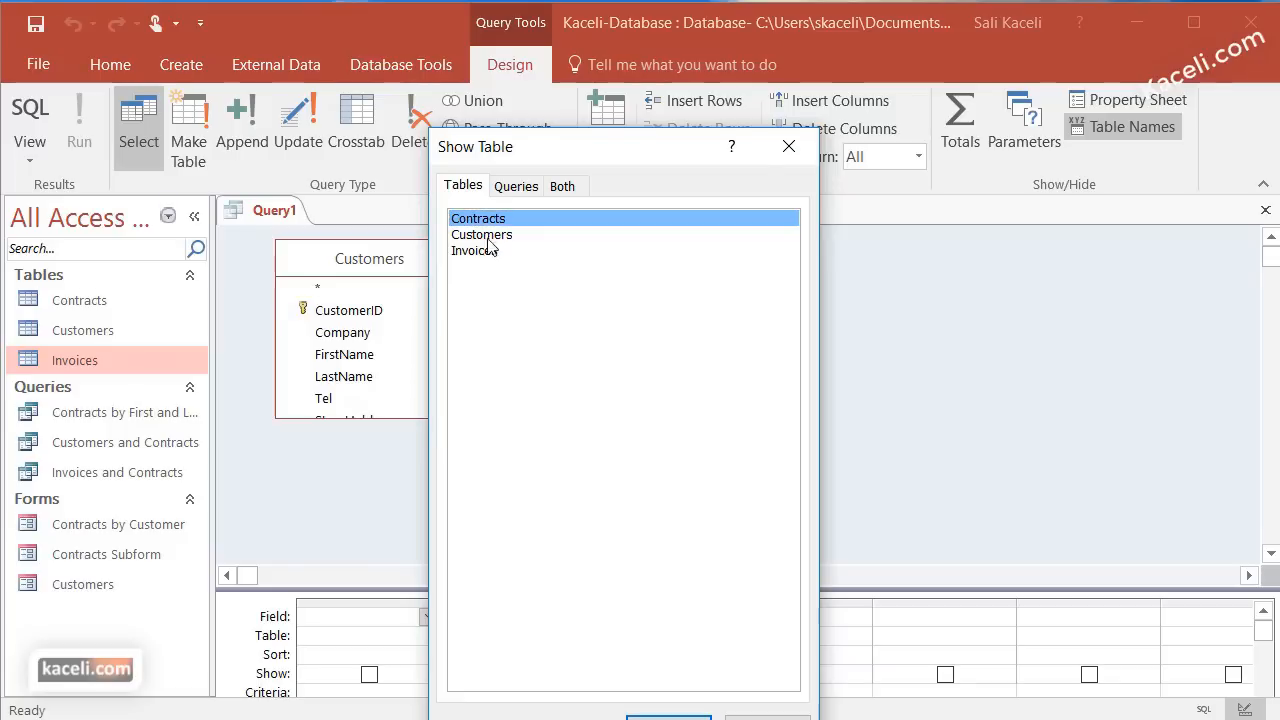
left_click(491, 255)
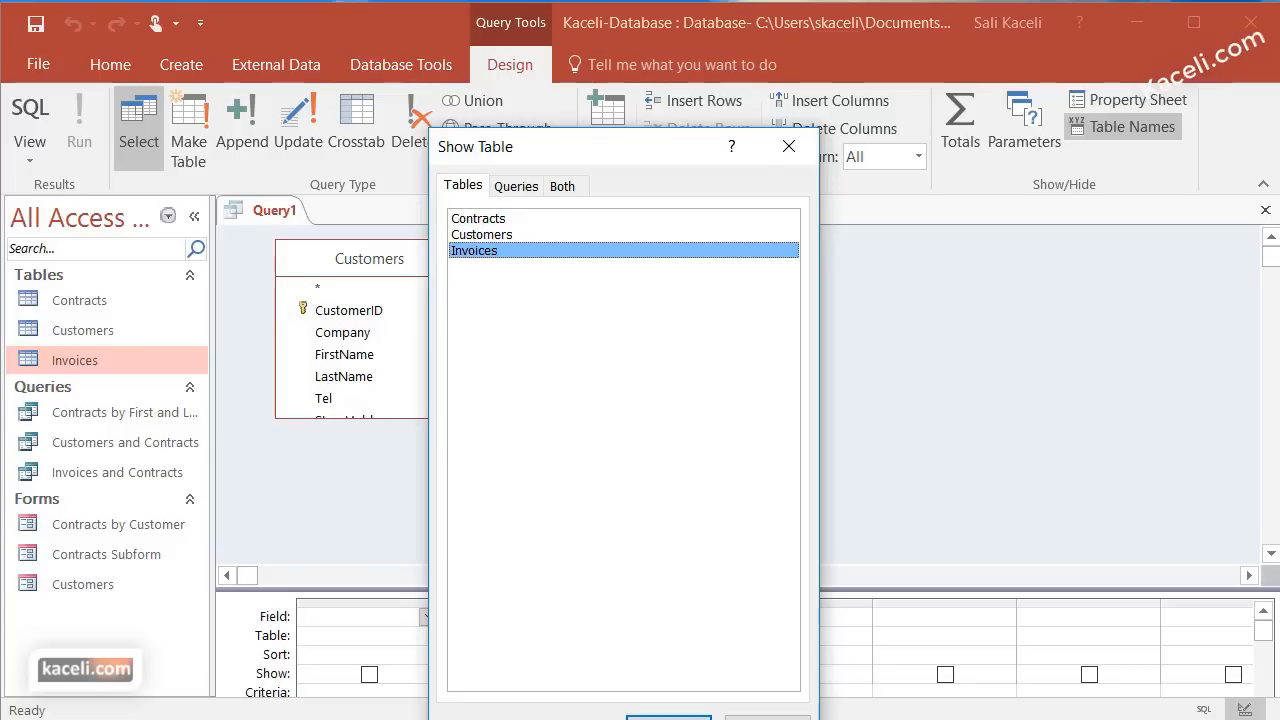
left_click(668, 716)
left_click(767, 716)
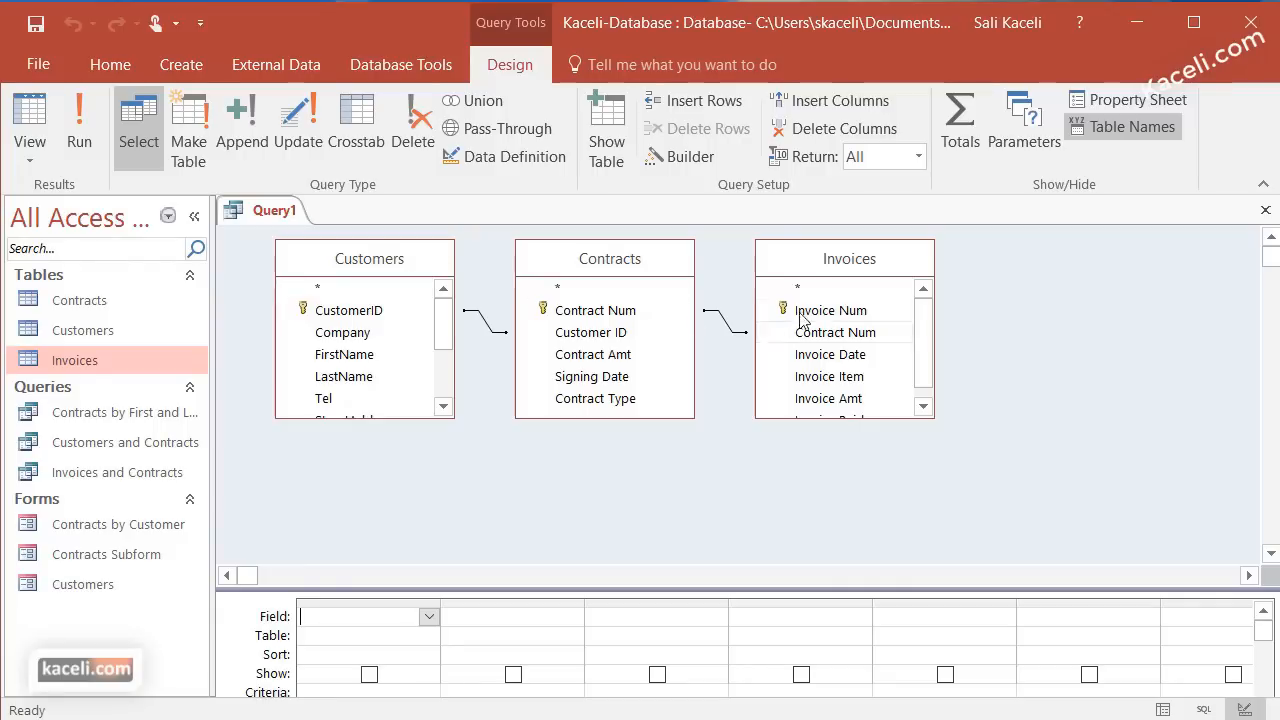
Add the FirstName, LastName, StreetAddress, City, State and Zip fields from the Customers table to the query grid
double_click(328, 356)
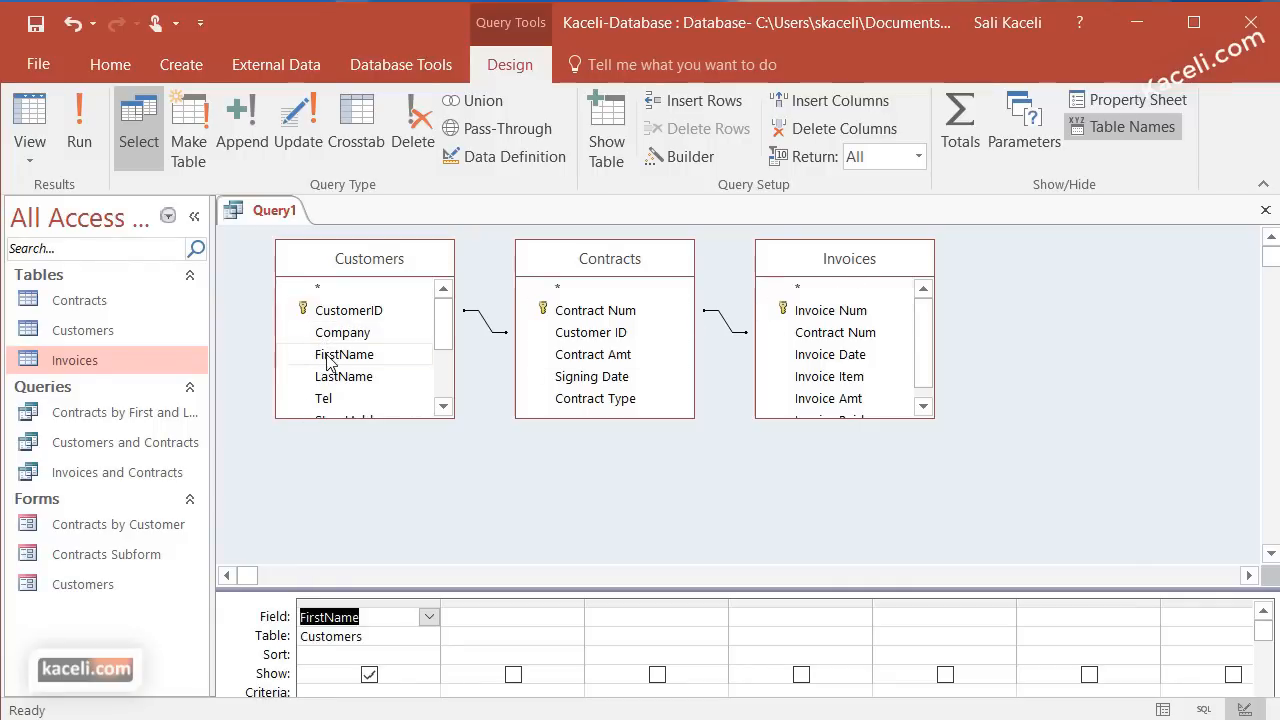
double_click(344, 377)
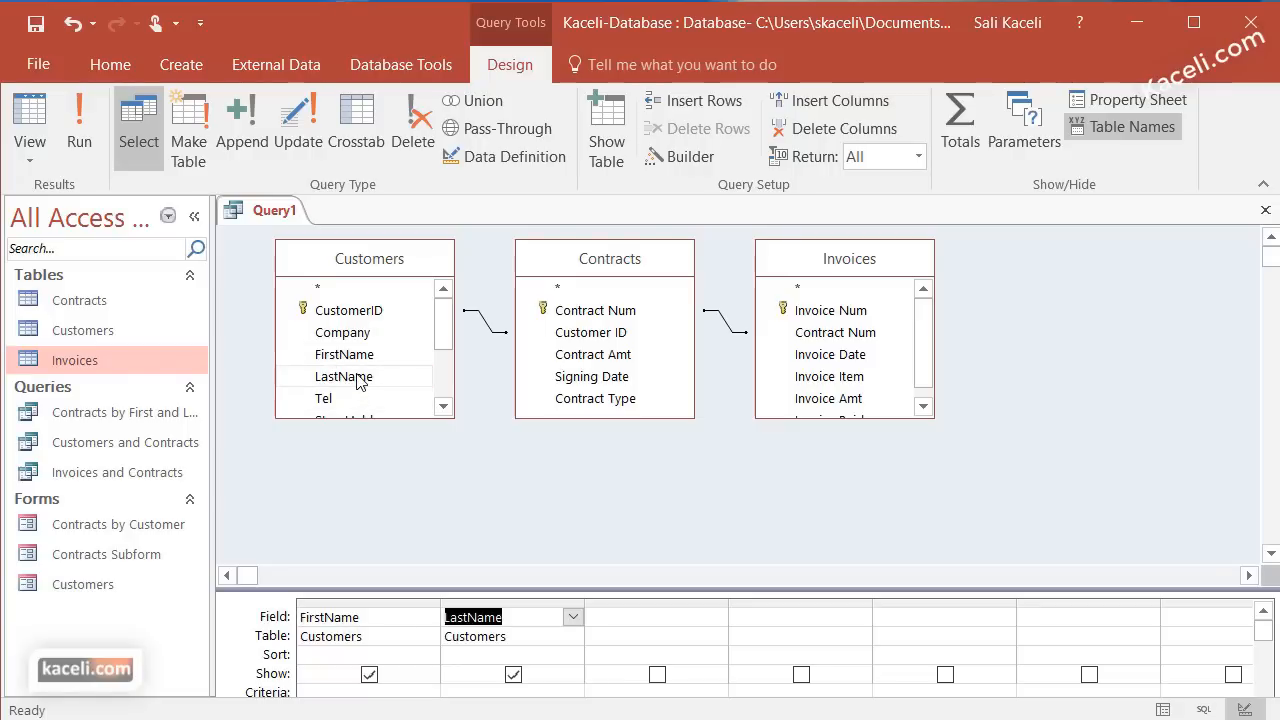
left_click(443, 406)
left_click(443, 406)
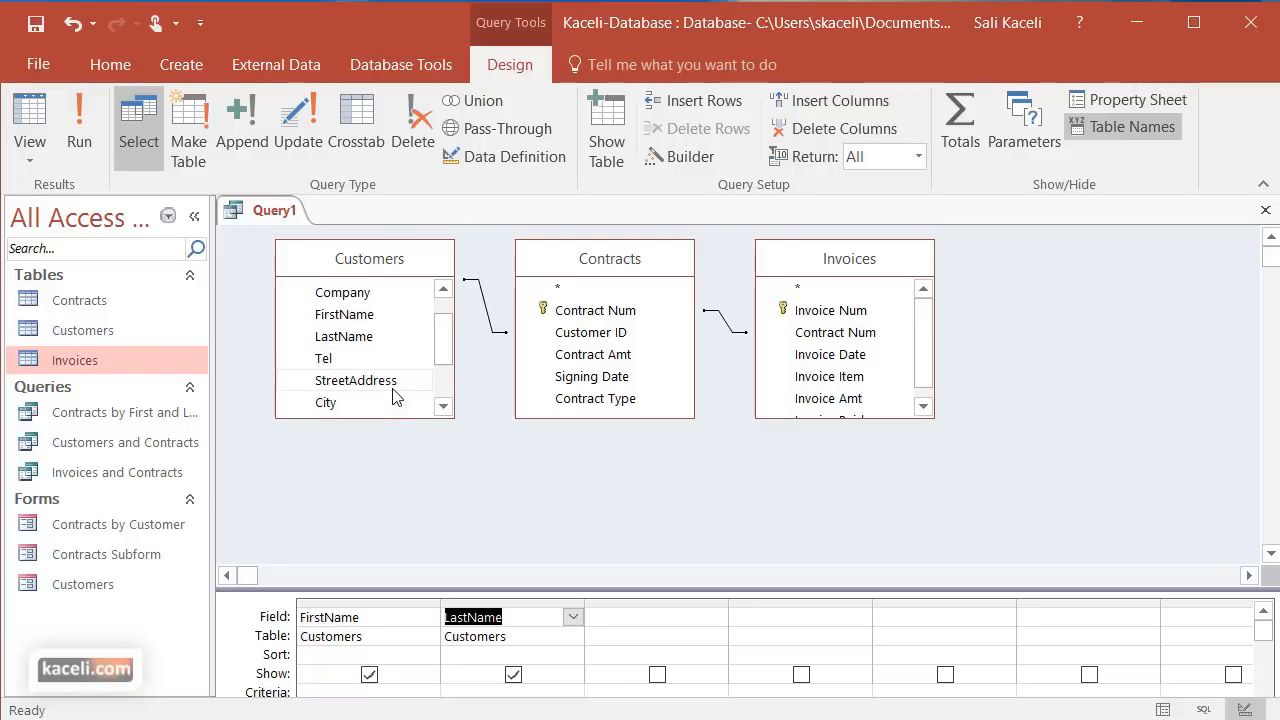
left_click(384, 382)
double_click(384, 383)
double_click(350, 403)
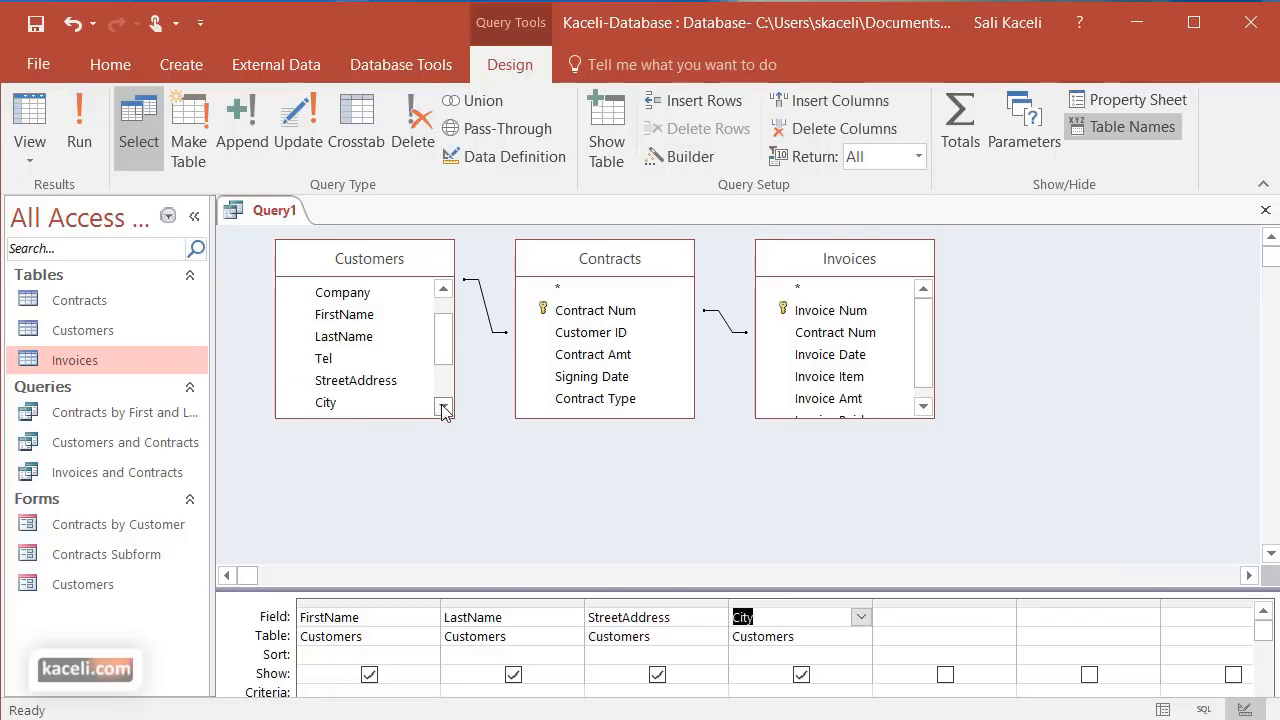
left_click(443, 406)
left_click(443, 406)
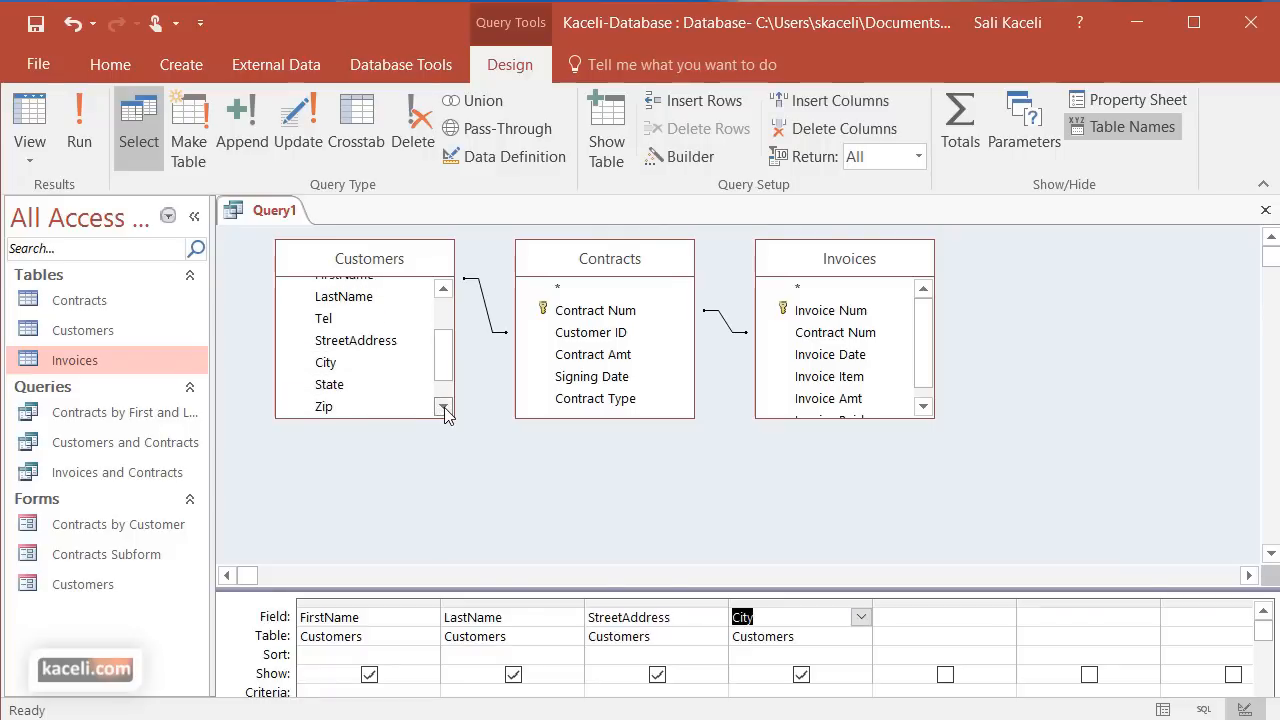
double_click(346, 385)
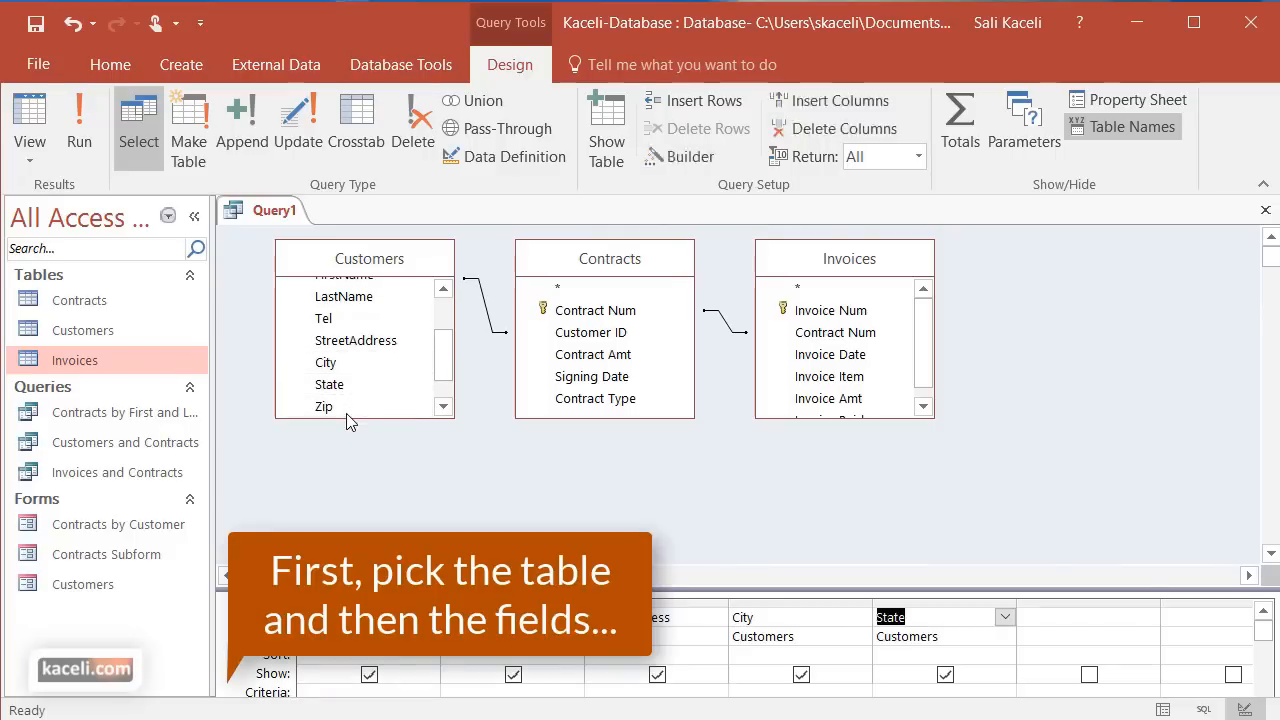
double_click(350, 406)
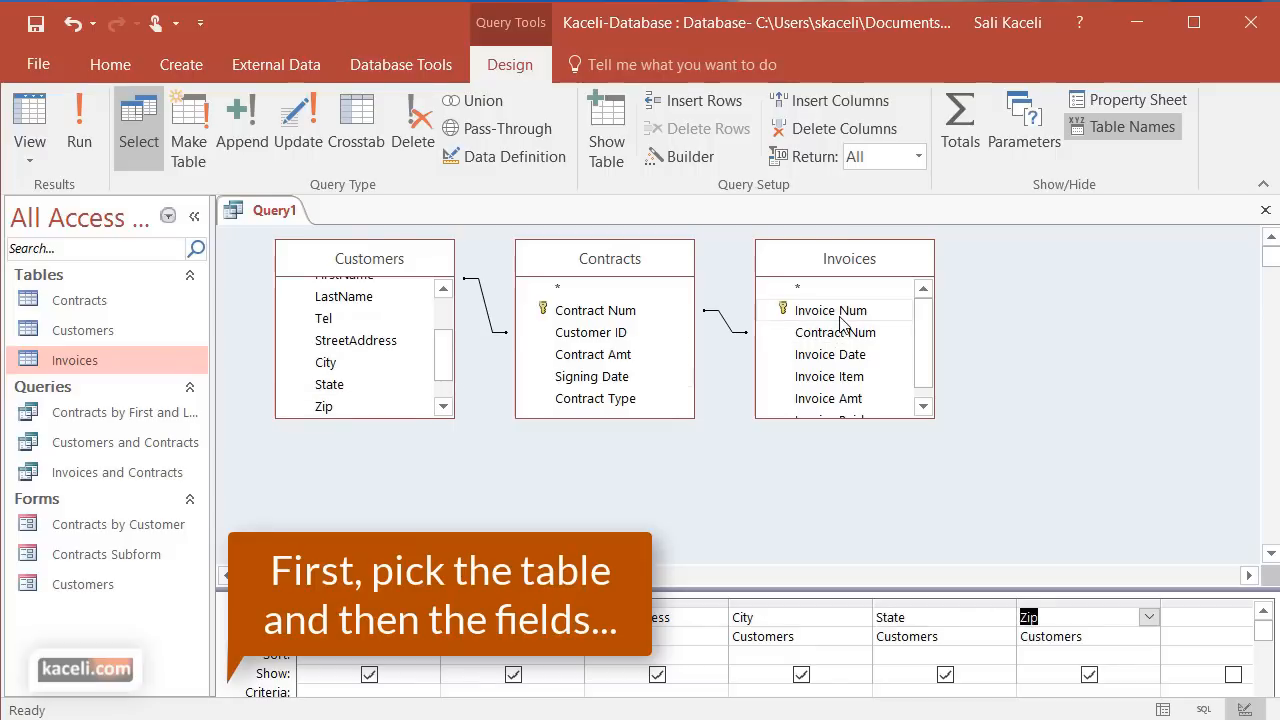
Add Invoice Num, Invoice Date, Invoice Item, Invoice Amt and Invoice Paid from the Invoices table, and enlarge the query grid area
double_click(840, 318)
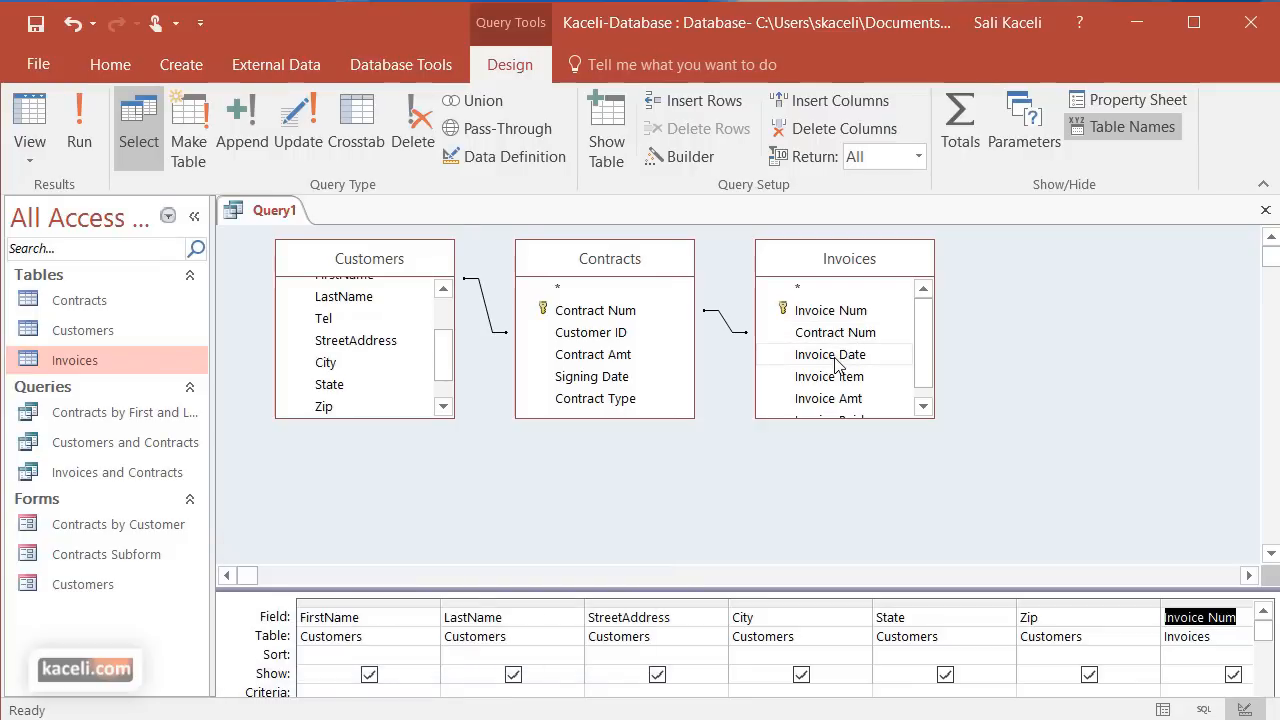
double_click(834, 358)
double_click(834, 376)
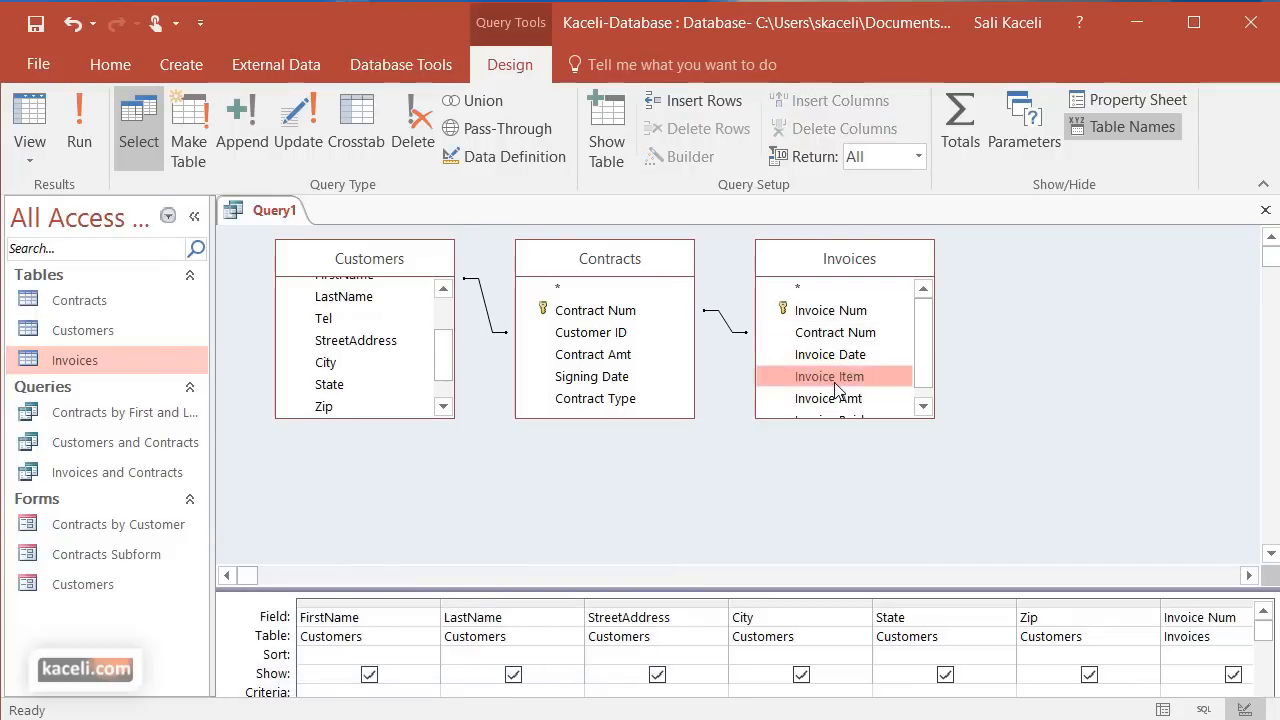
double_click(830, 398)
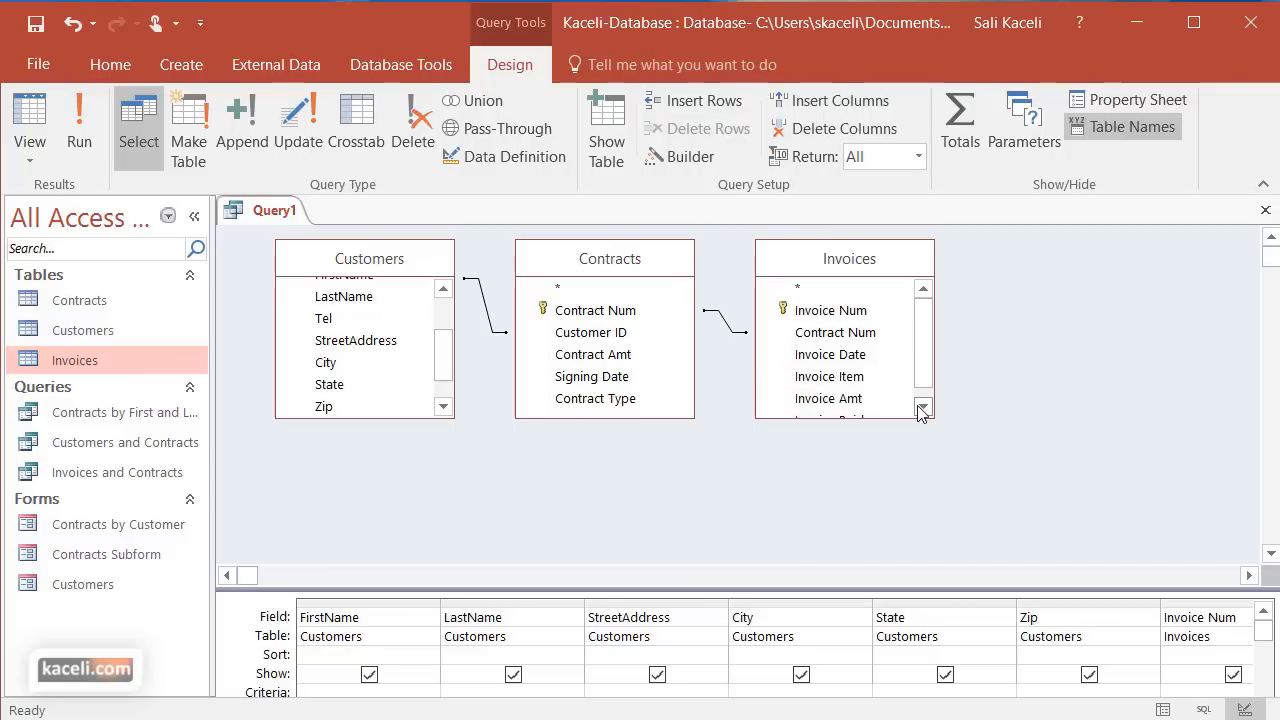
left_click(922, 408)
double_click(860, 410)
left_click_drag(1020, 591, 1006, 374)
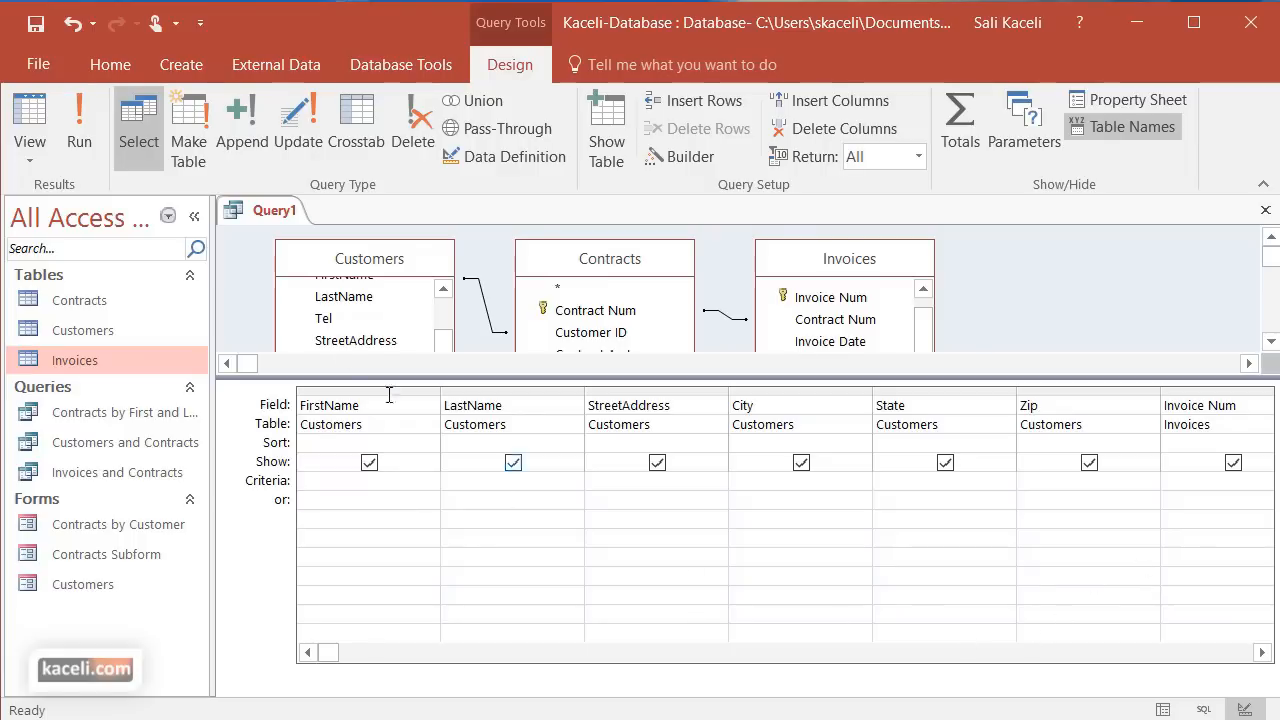
Run the query to review the customer address and invoice columns, and return to the query design
left_click(79, 145)
left_click_drag(863, 686, 985, 686)
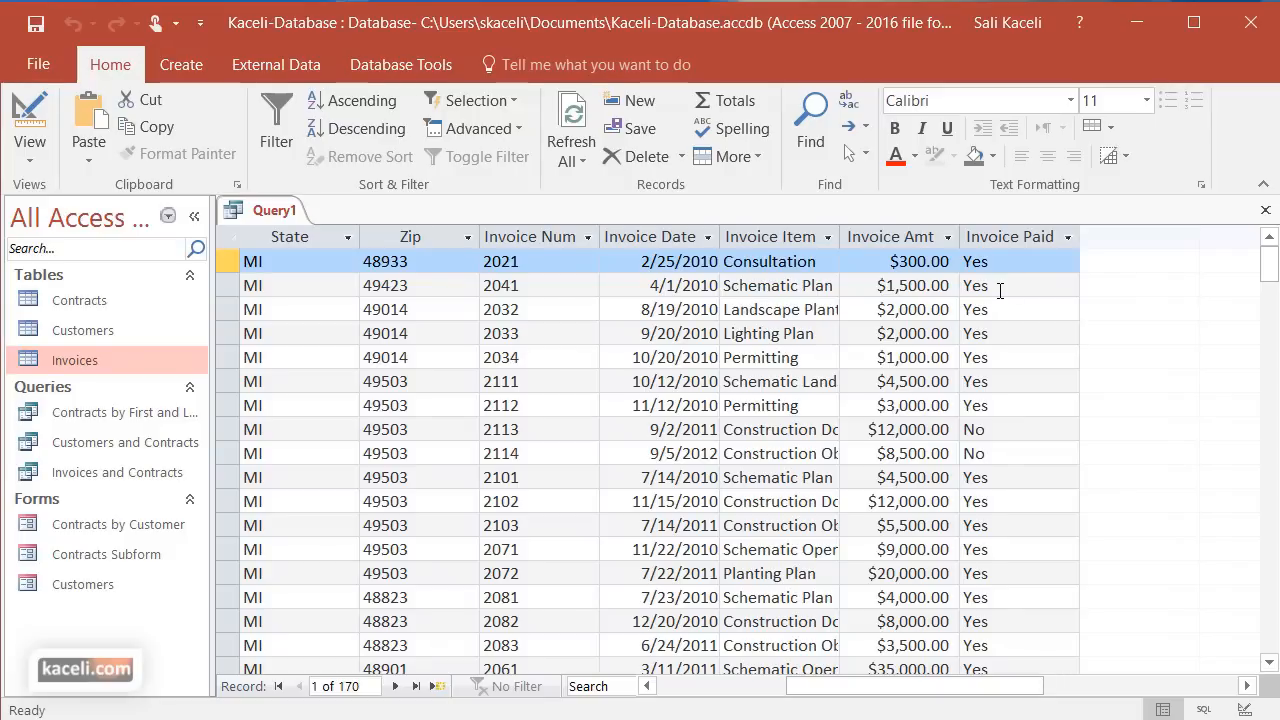
left_click(39, 162)
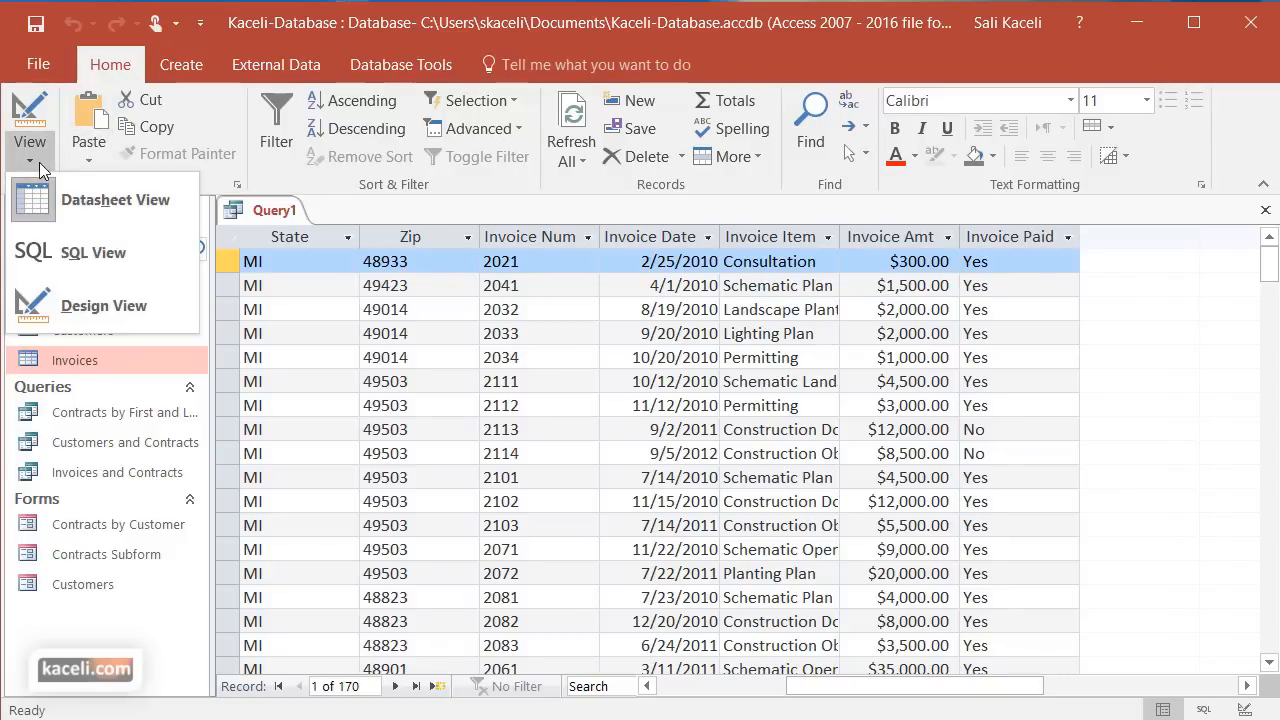
left_click(80, 305)
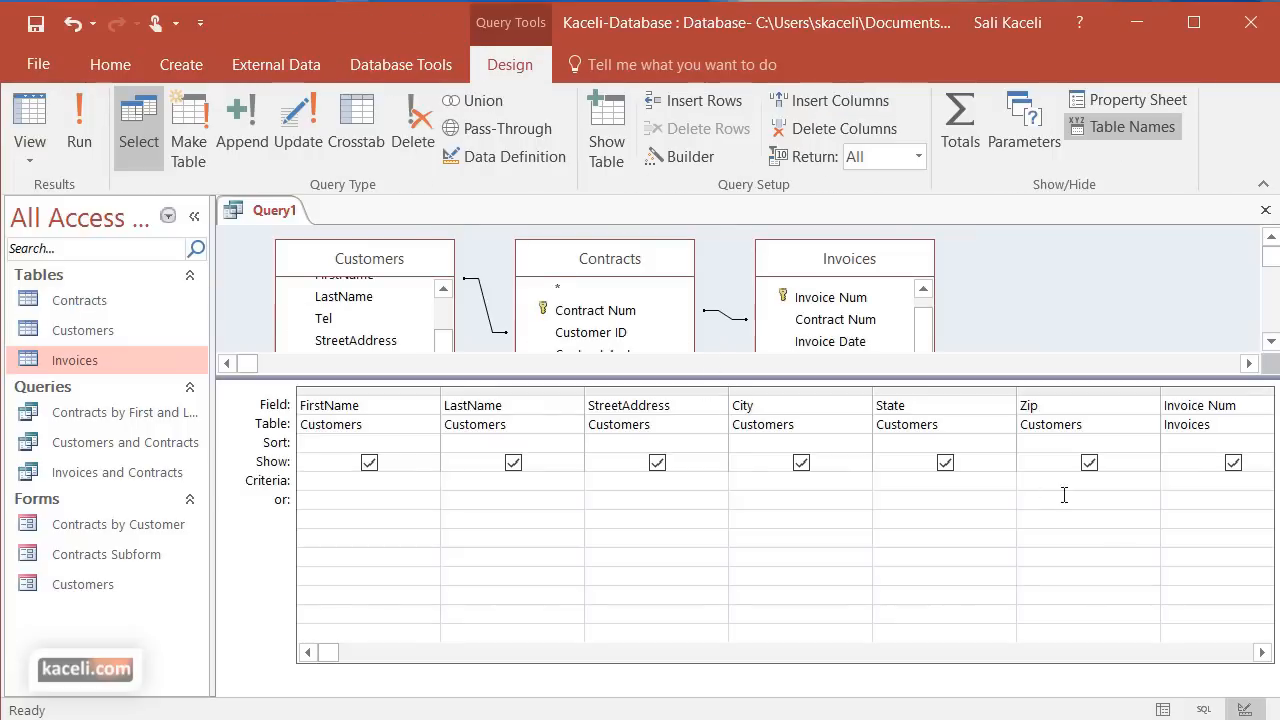
Set the criteria of the Invoice Paid field to "no" in the query grid
left_click(1195, 486)
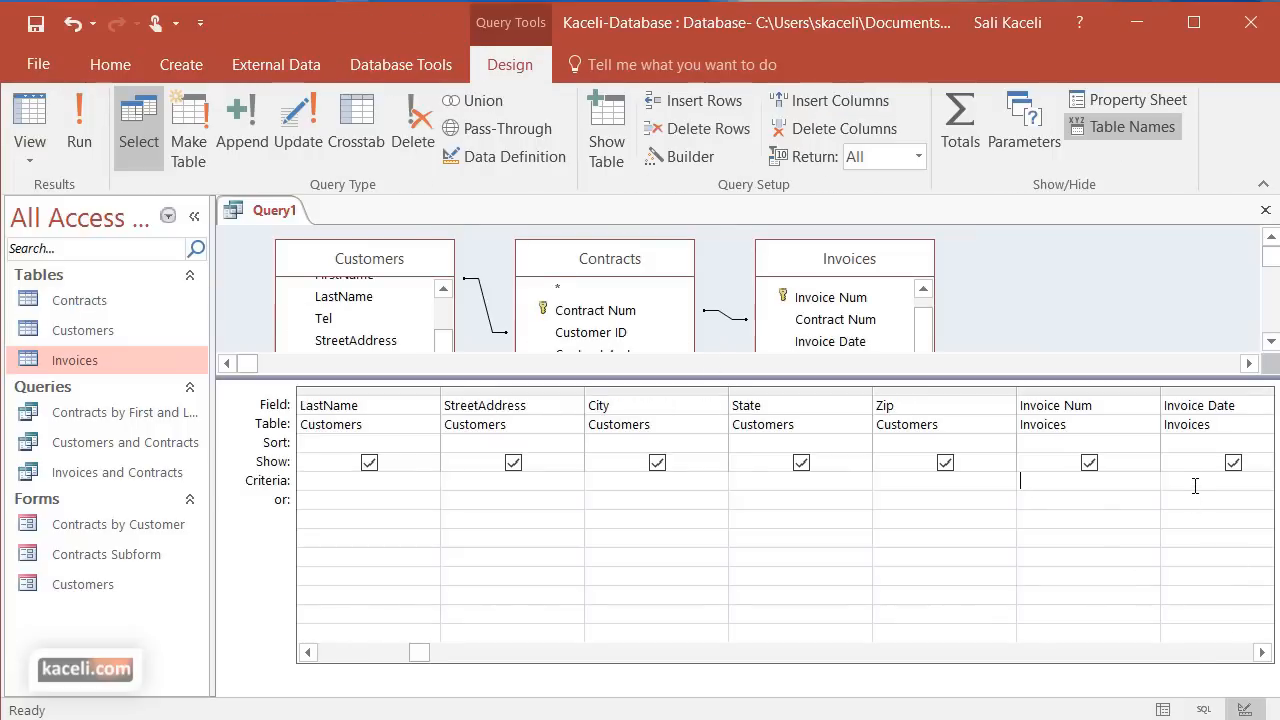
left_click(1195, 483)
left_click(1195, 483)
left_click(1195, 483)
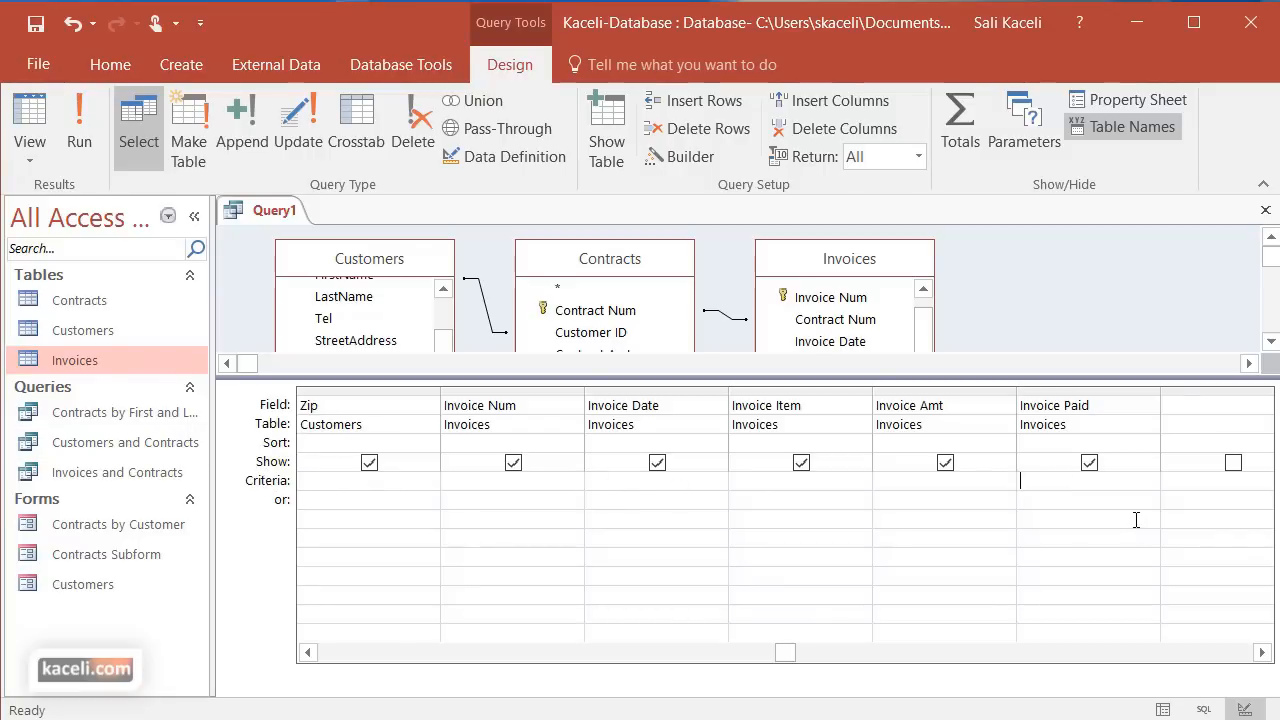
type("no")
left_click(976, 534)
Run the query to review the unpaid invoice records, and return to the query design
left_click(72, 143)
left_click_drag(797, 698, 1057, 690)
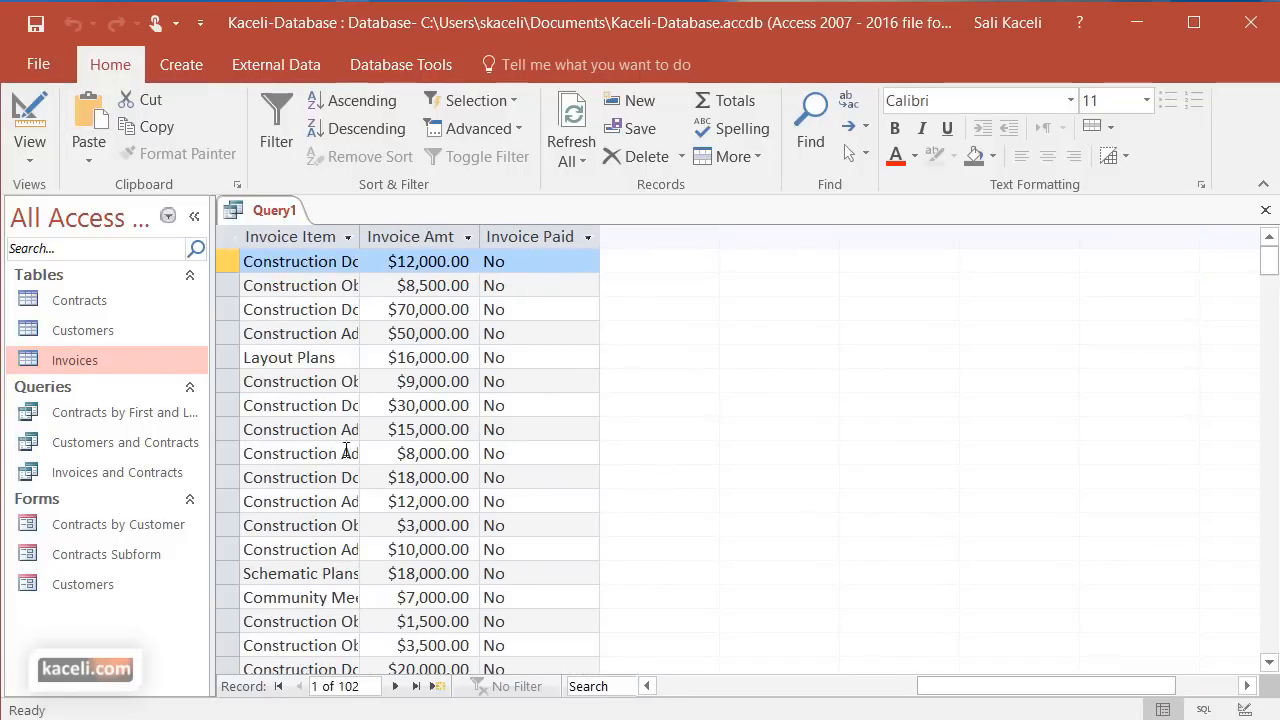
left_click(30, 150)
left_click(80, 305)
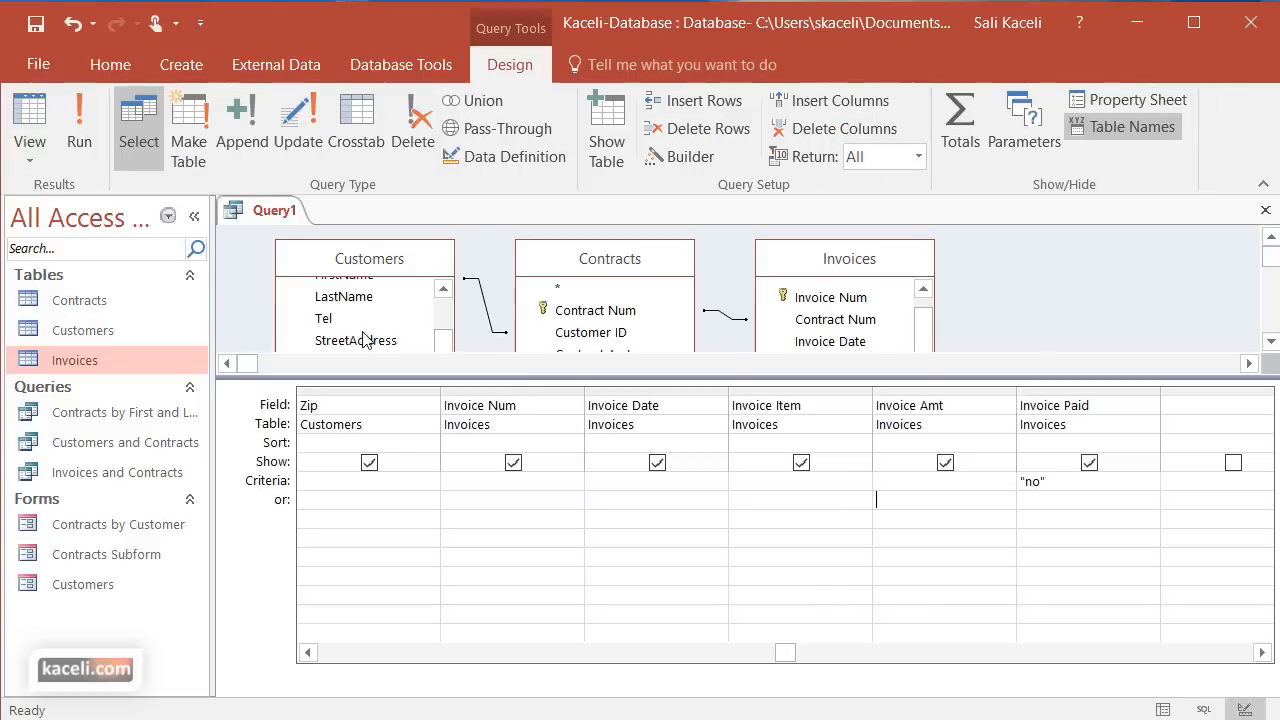
left_click(1261, 652)
left_click(1261, 652)
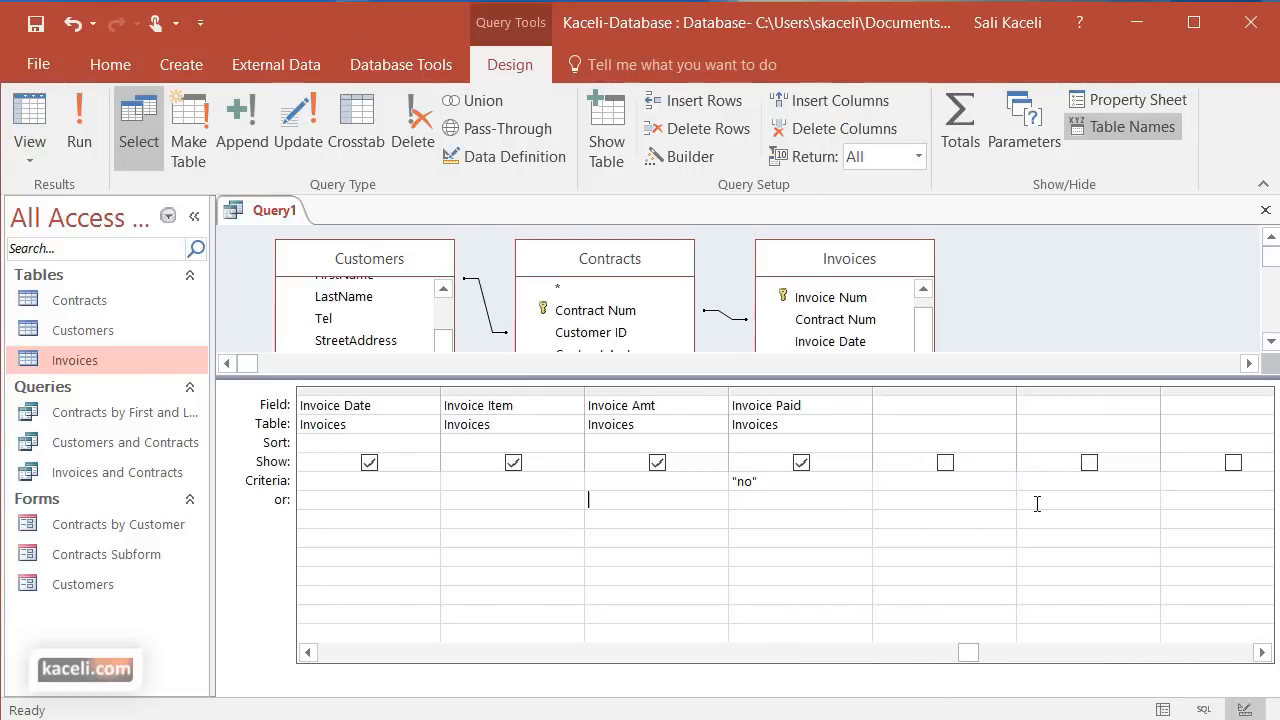
left_click(919, 405)
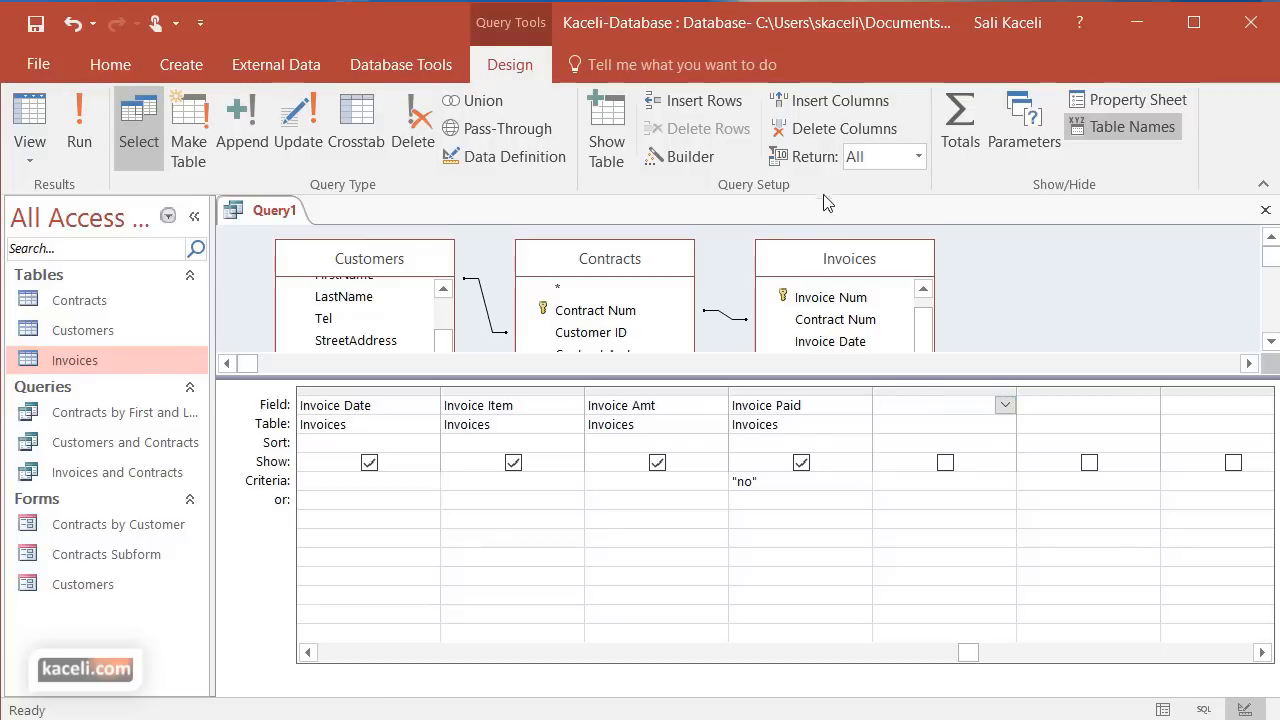
left_click(691, 163)
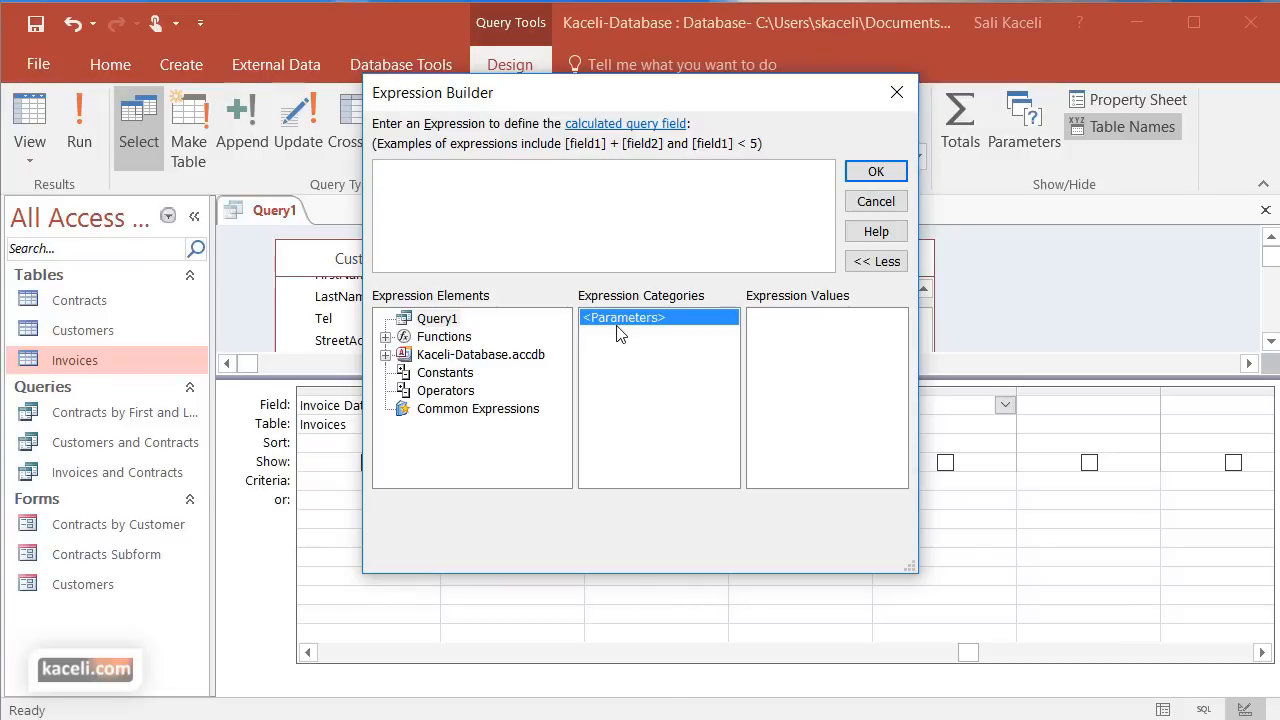
left_click(874, 204)
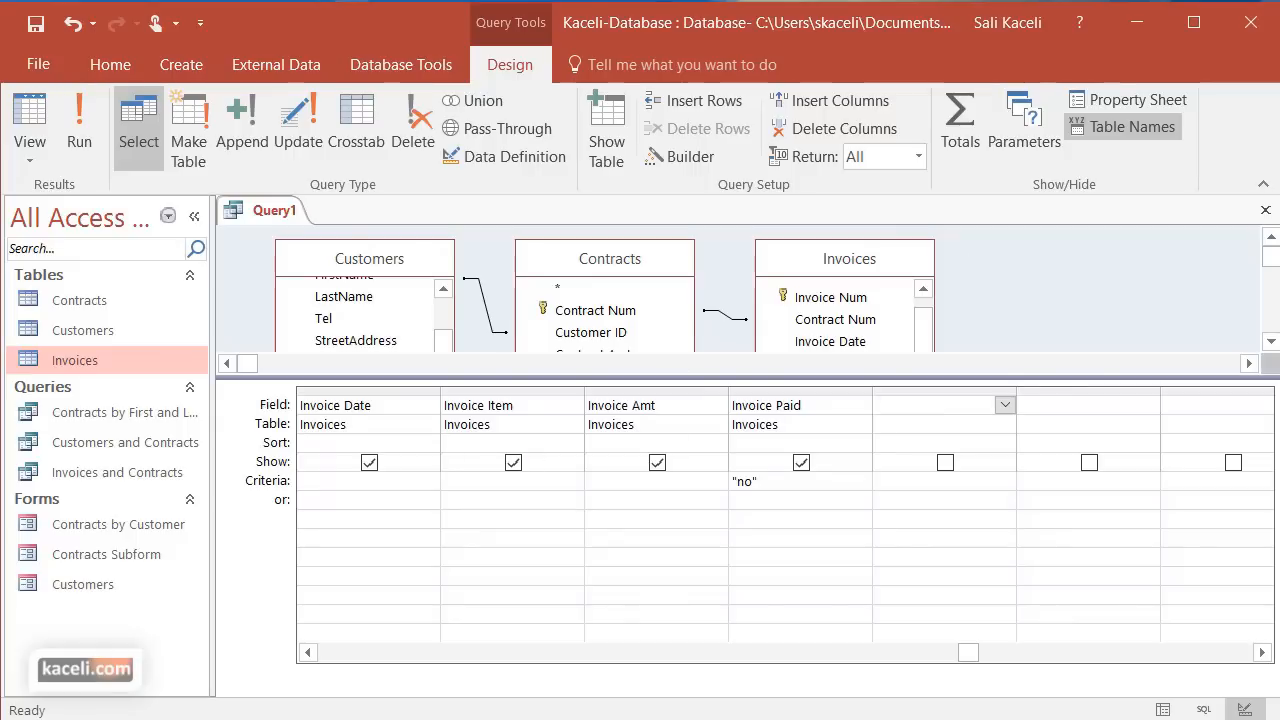
Close the query and save it as "Late Fees for Unpaid Invoices"
left_click(1265, 212)
left_click(870, 598)
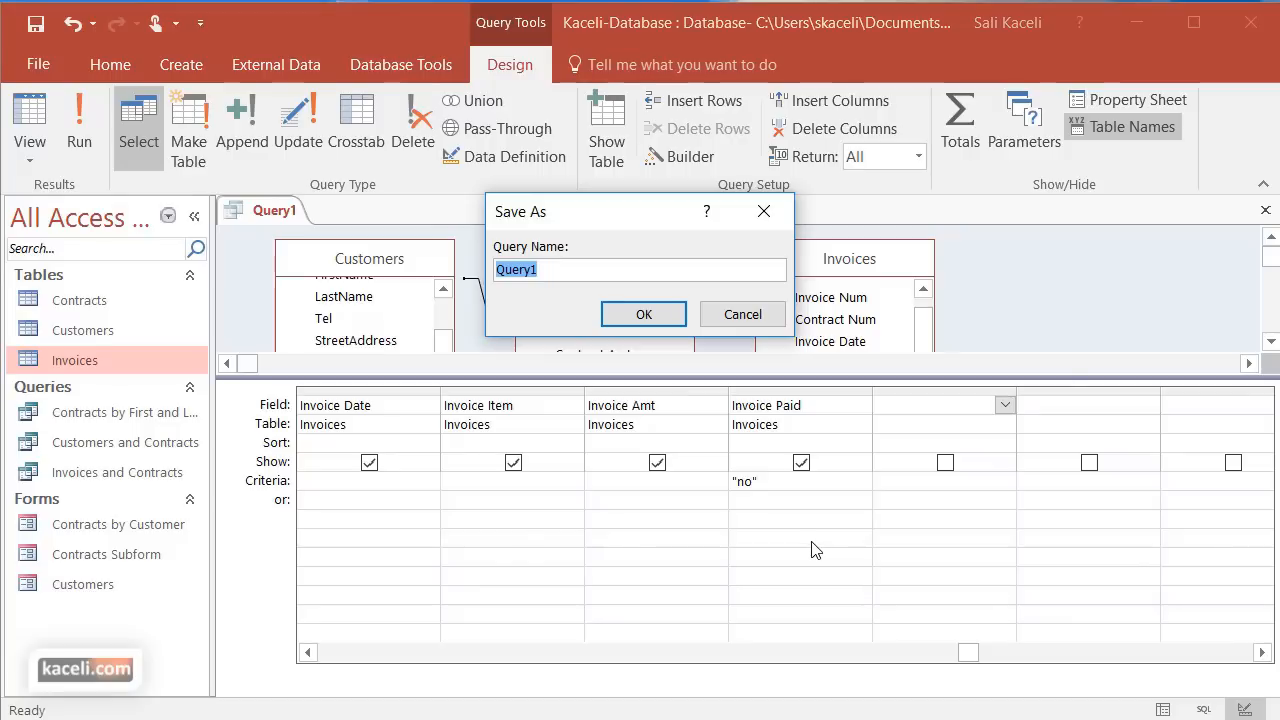
type("Late Fees for Unpaid Invoices")
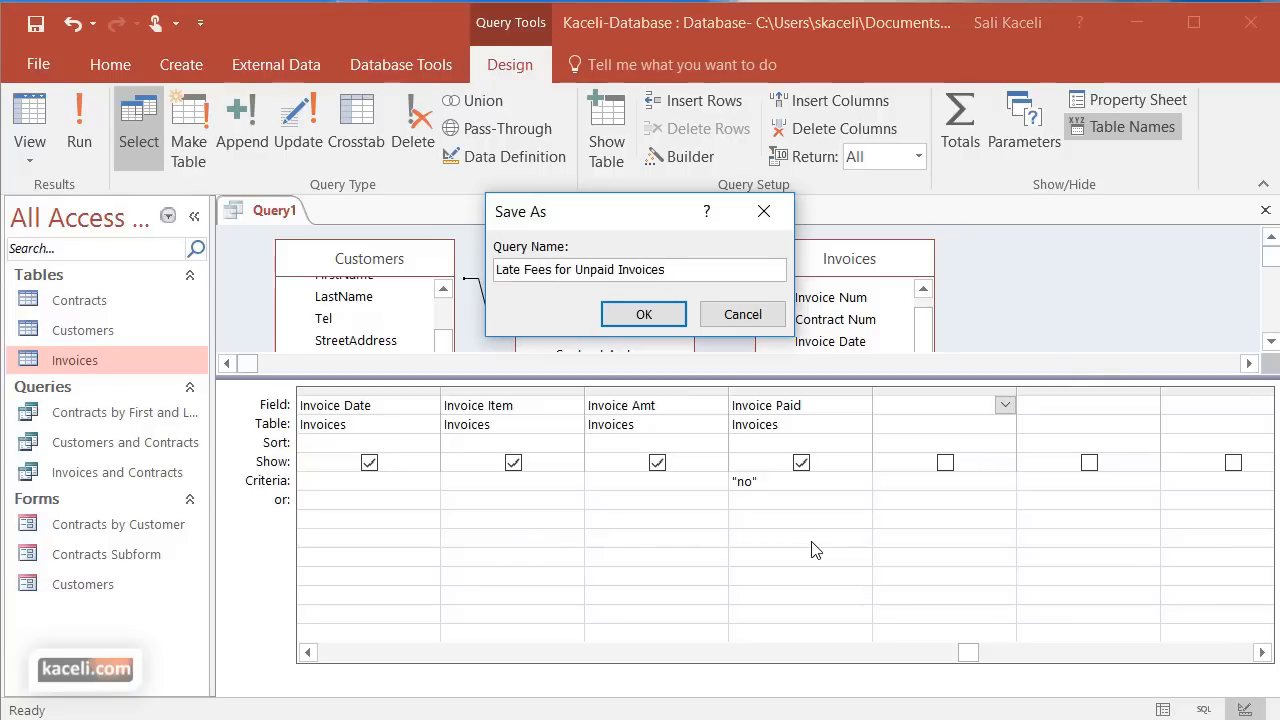
left_click(645, 320)
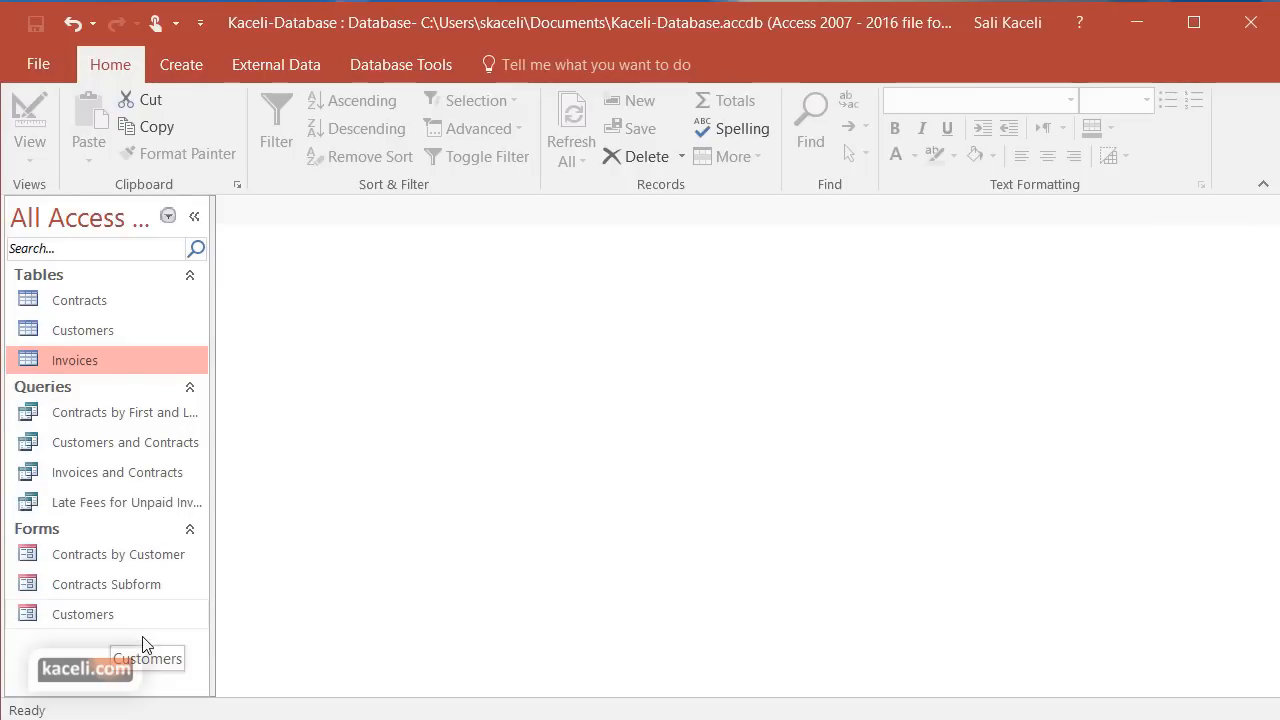
Open the Late Fees for Unpaid Invoices query and switch it to design view
double_click(68, 503)
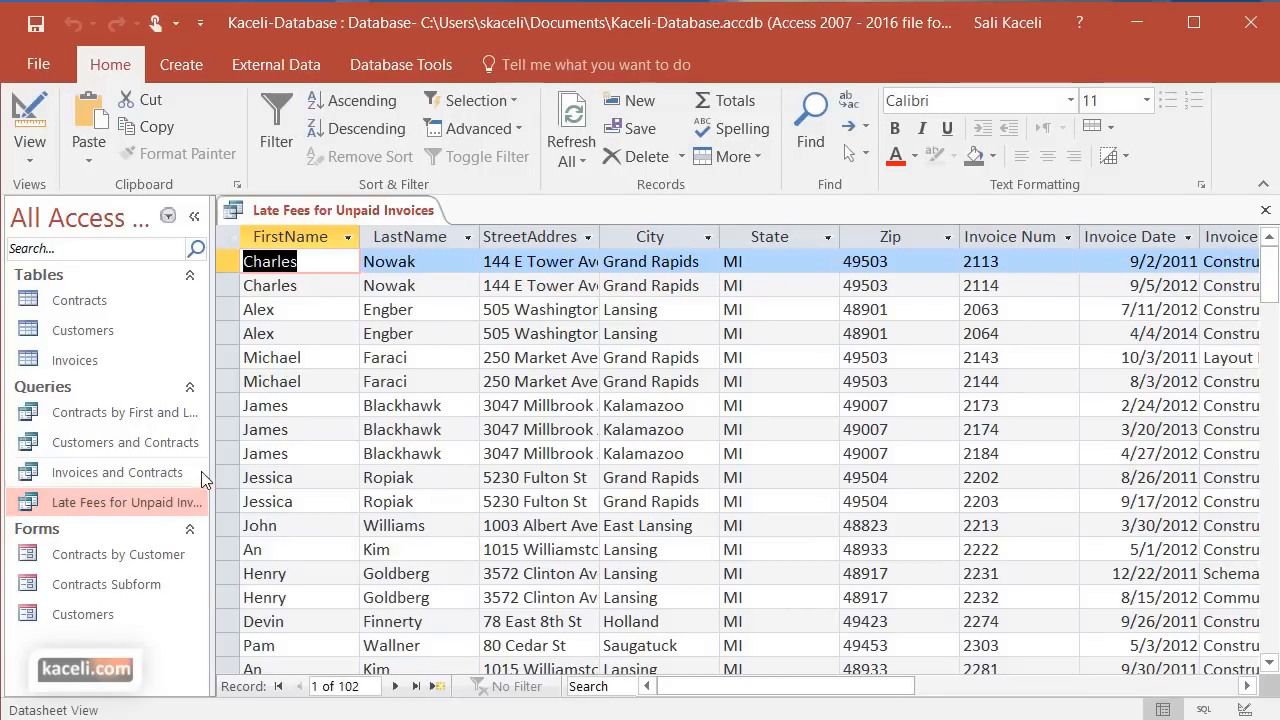
left_click(31, 160)
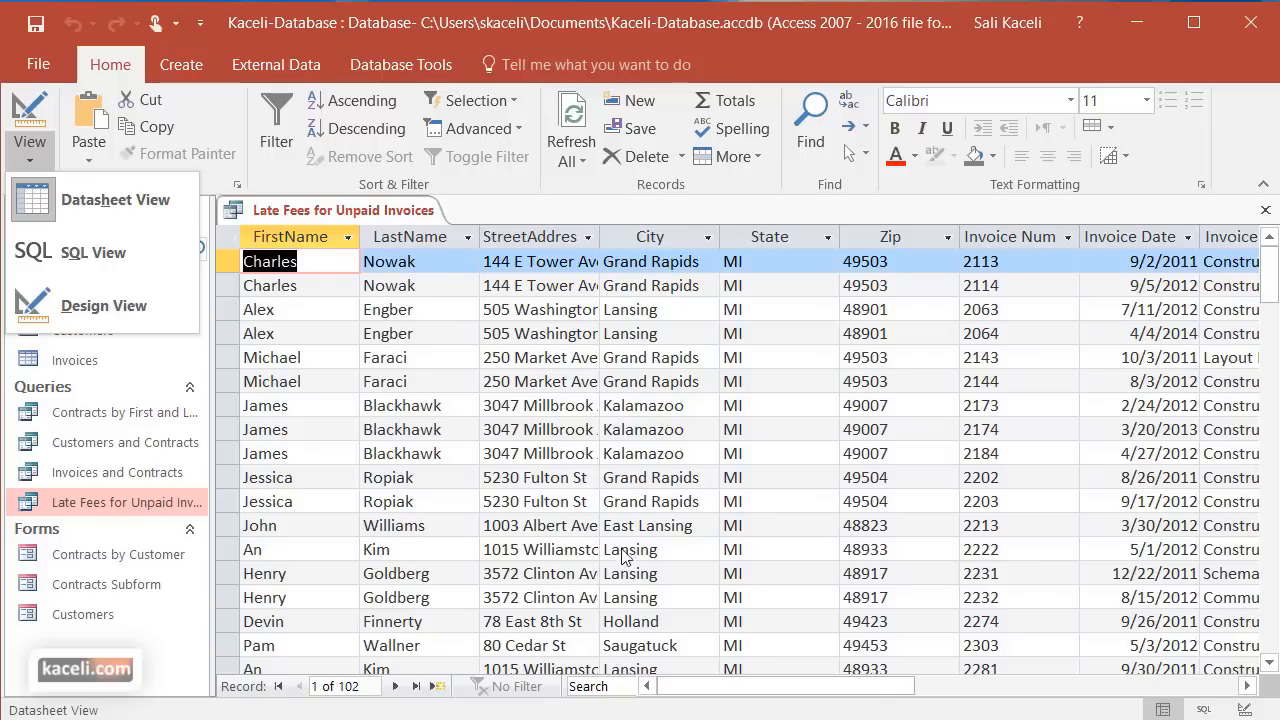
left_click(721, 555)
right_click(140, 503)
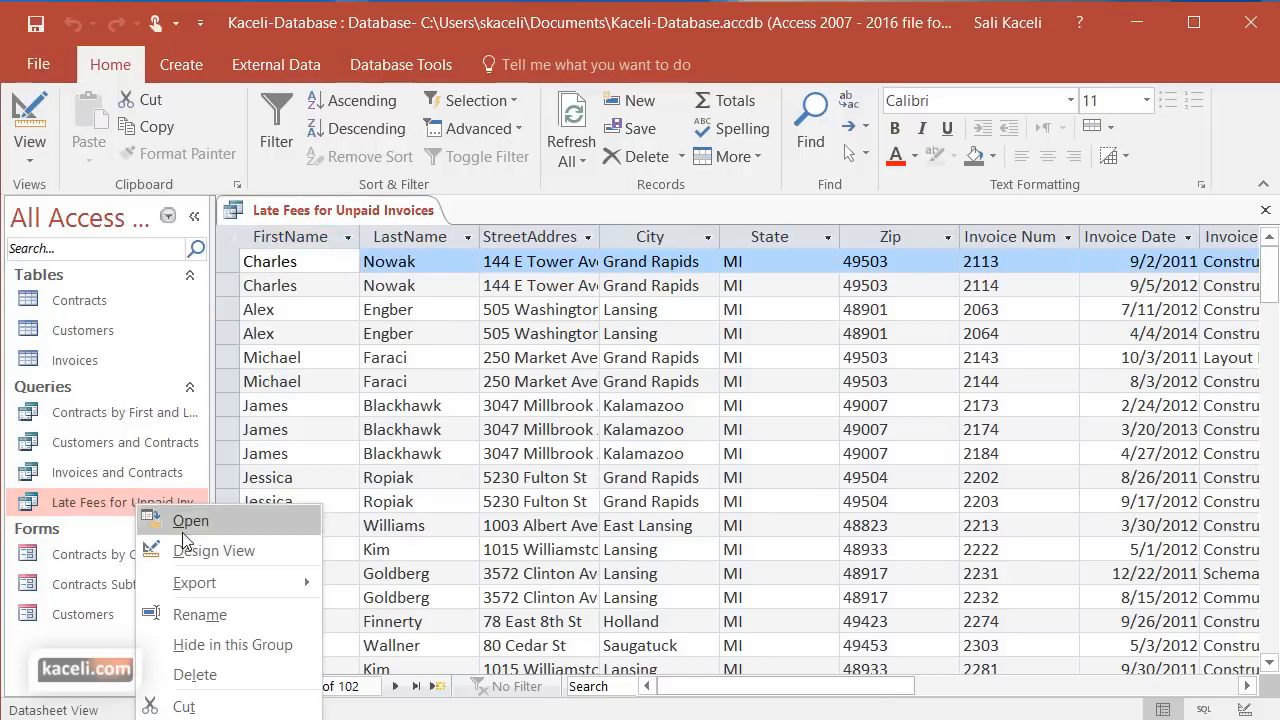
left_click(198, 548)
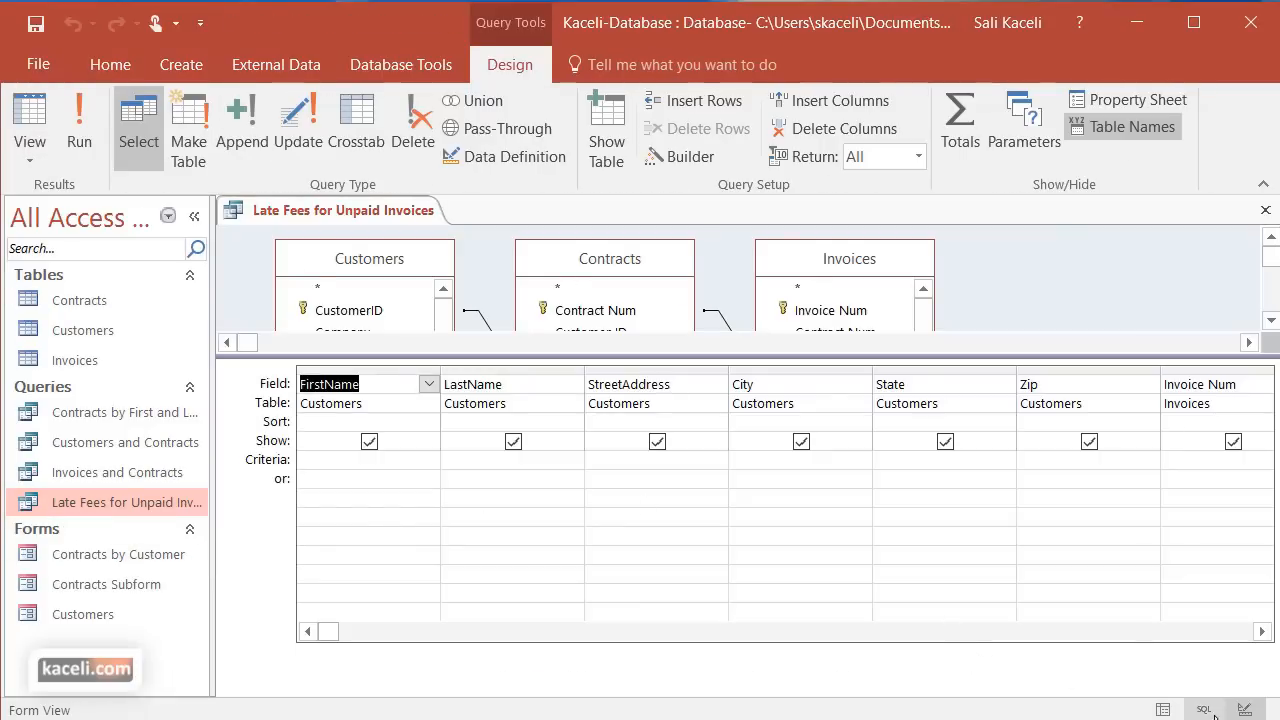
Build the expression [Invoice Amt] * .05 as a calculated field in the empty column after Invoice Paid
left_click(1257, 632)
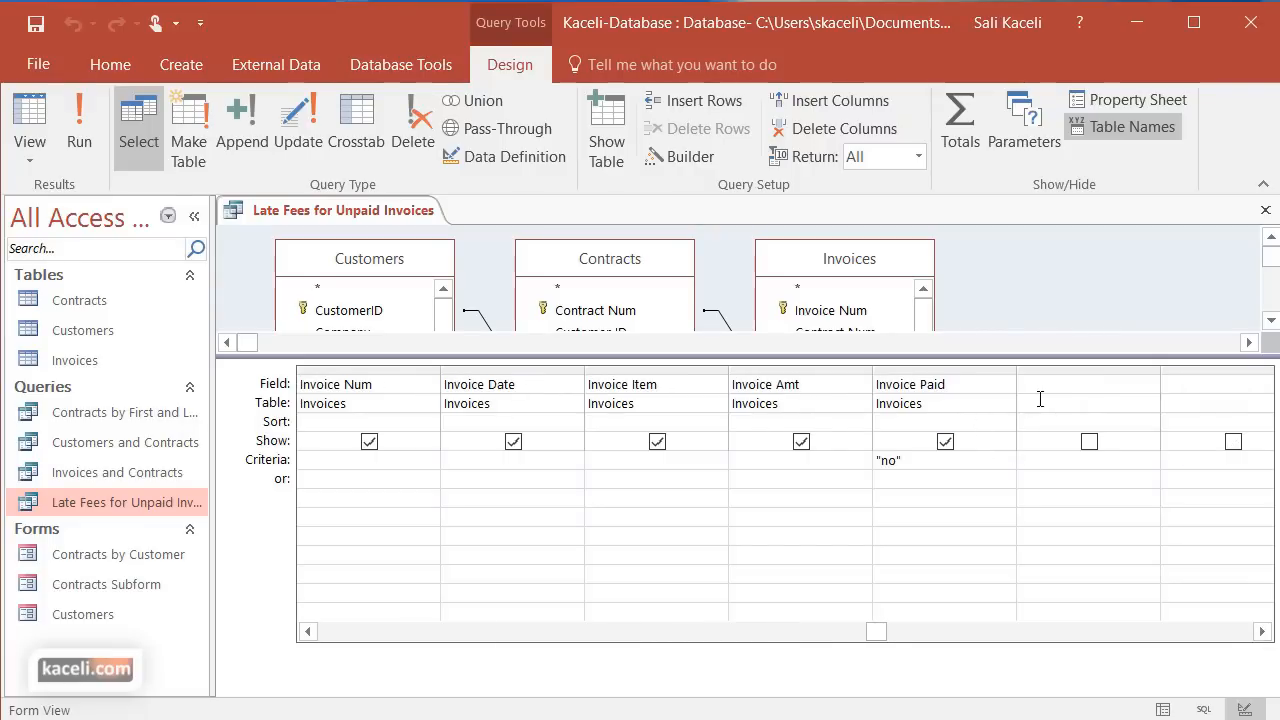
left_click(1047, 386)
left_click(683, 157)
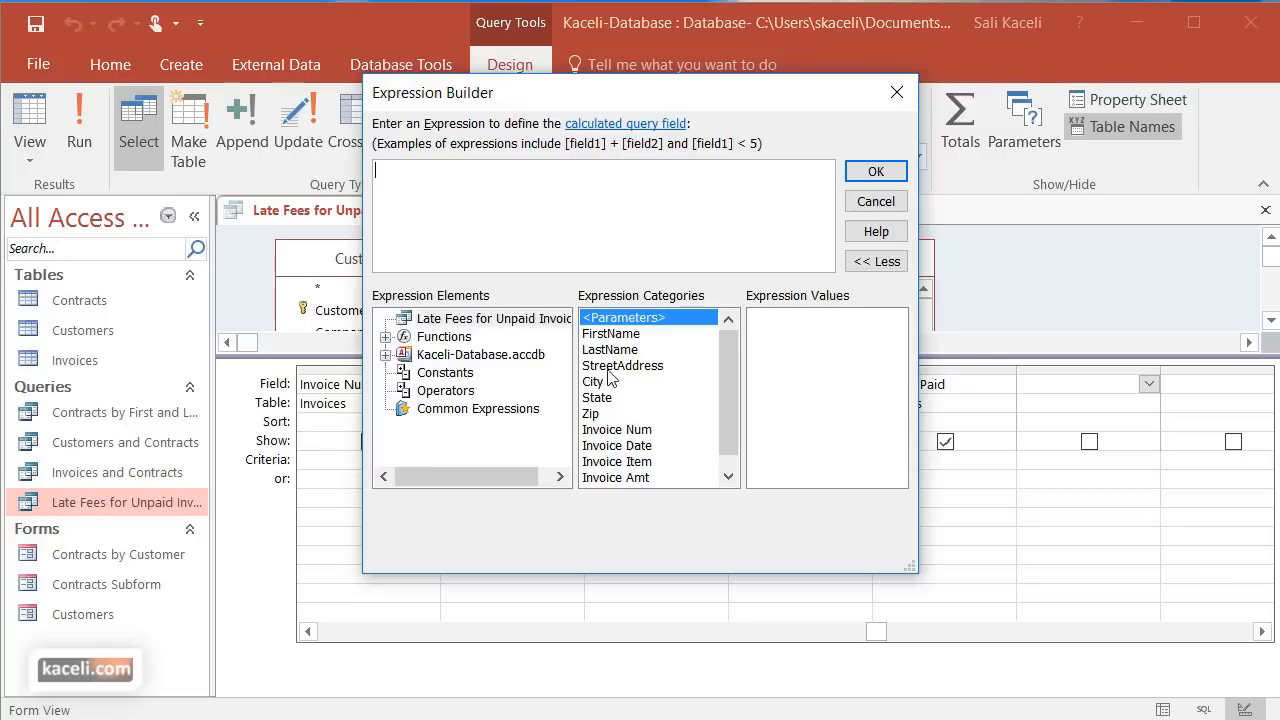
scroll(725, 430, "down", 1)
left_click_drag(727, 435, 728, 441)
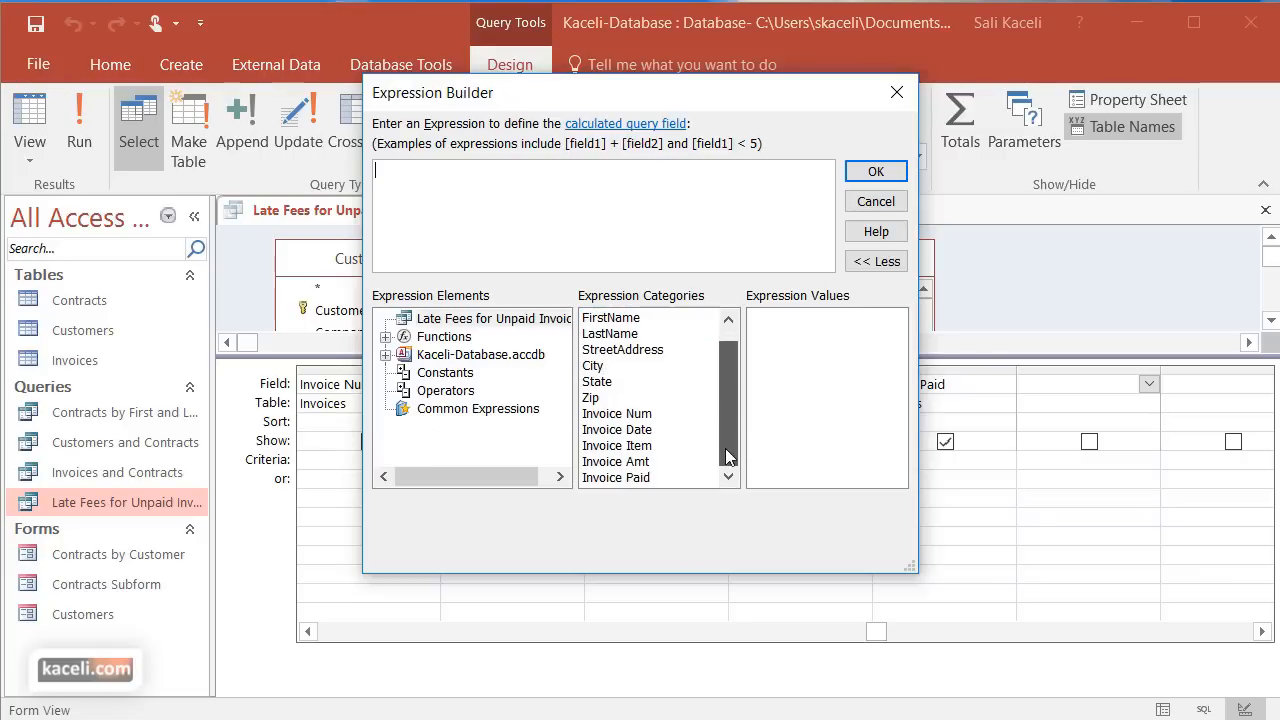
left_click(622, 462)
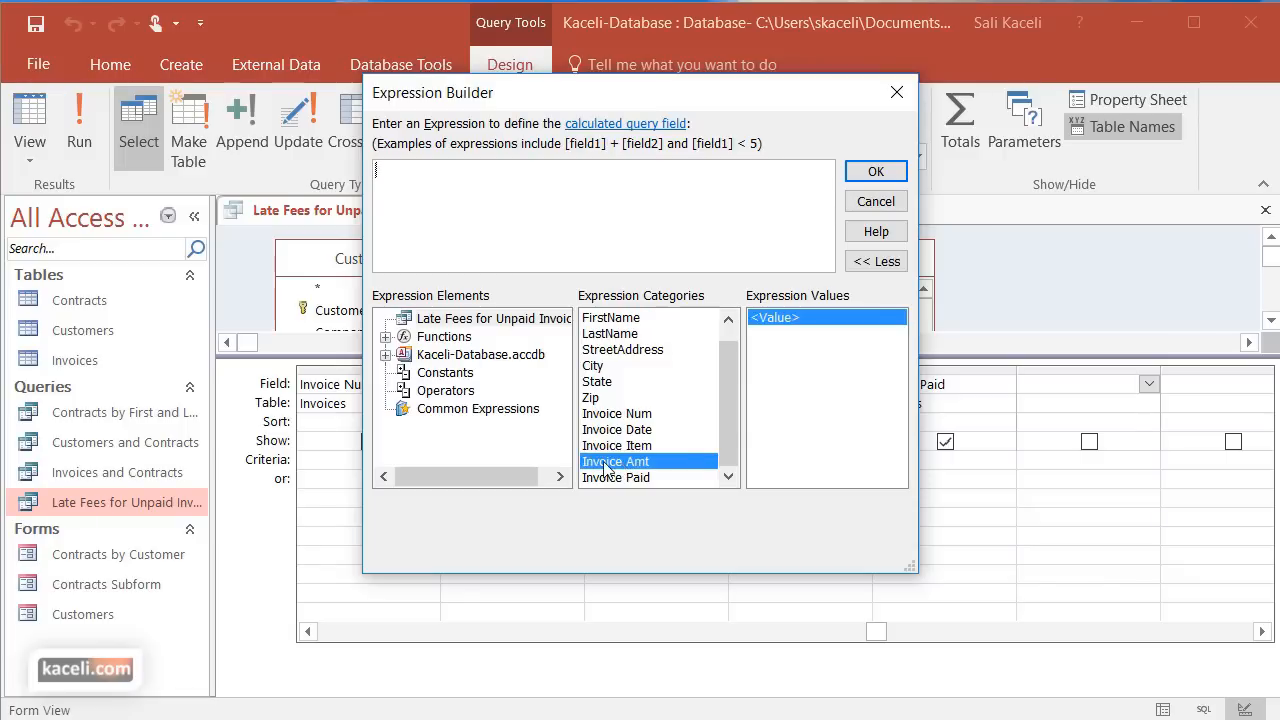
double_click(606, 463)
type("*")
type("5")
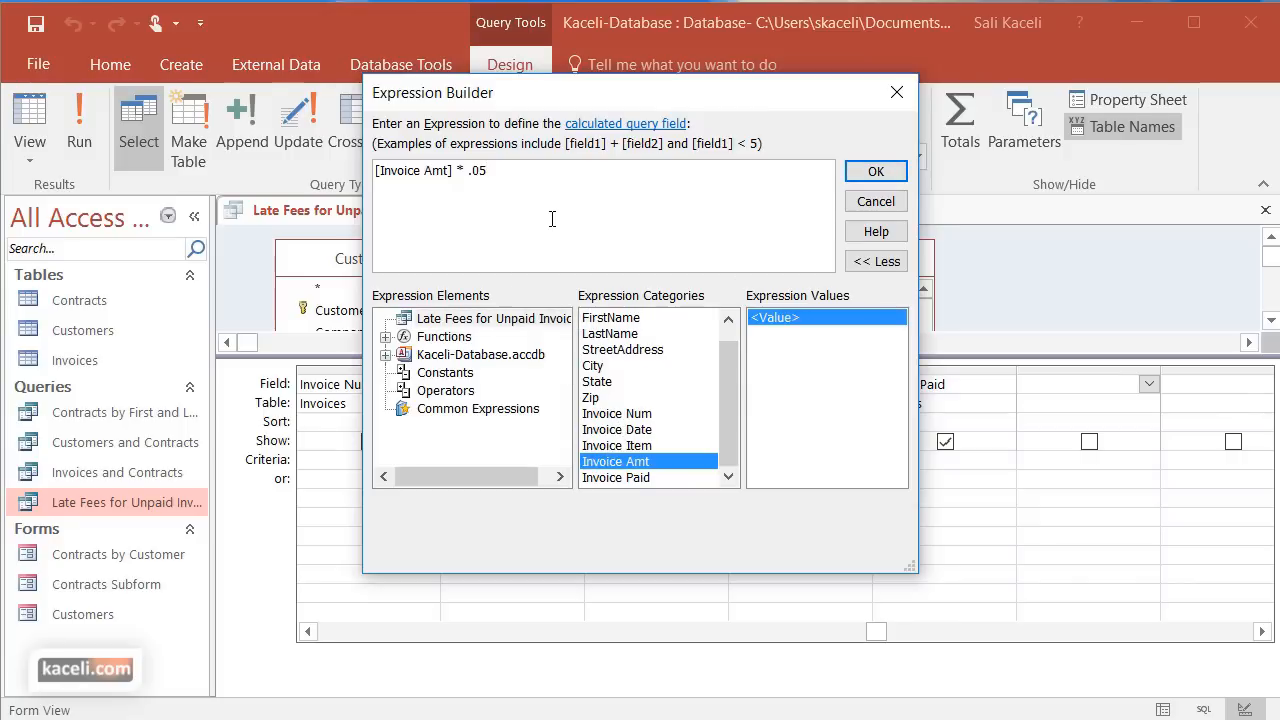
left_click(877, 174)
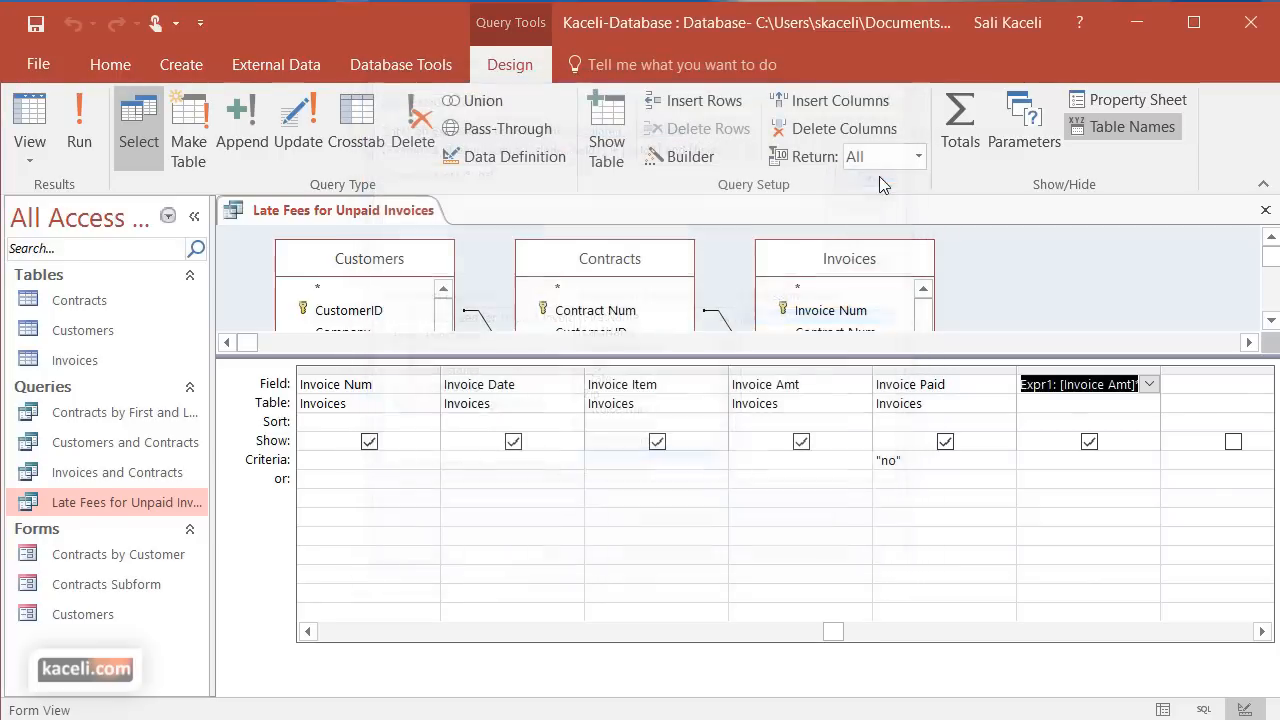
Rename the calculated field from Expr1 to Late Fee, keeping its expression
left_click(1058, 386)
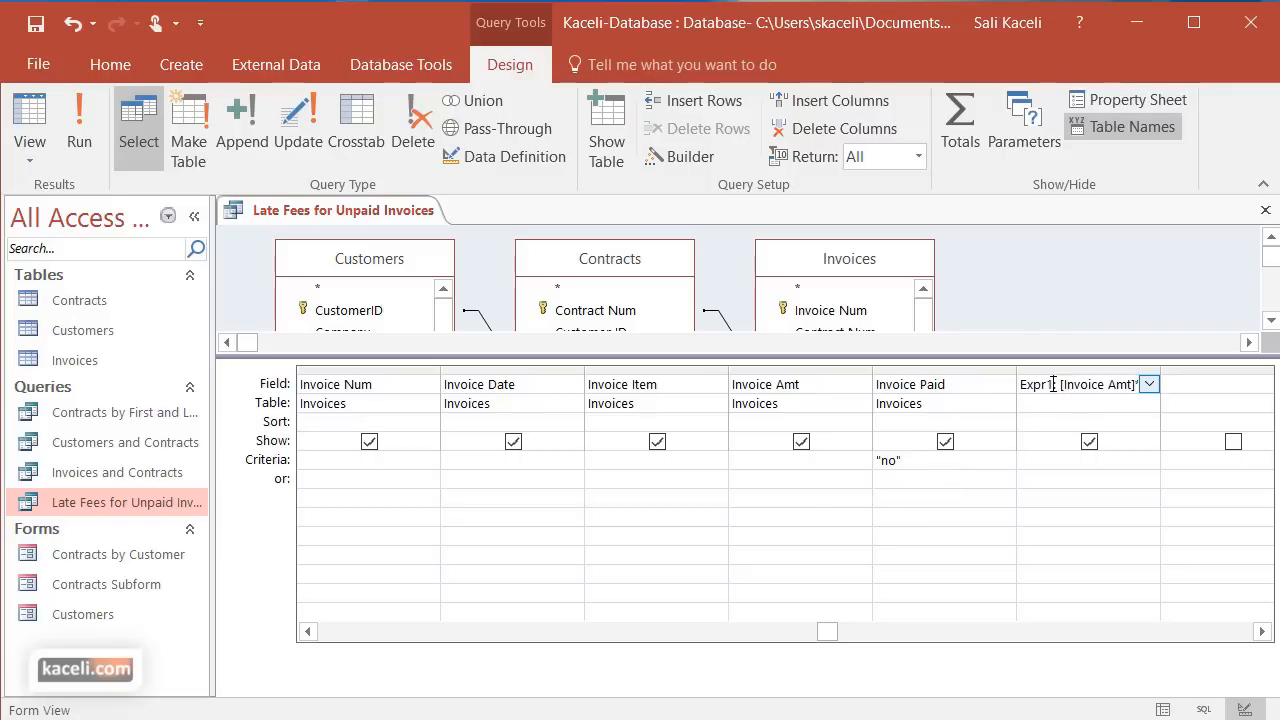
left_click_drag(1053, 384, 1005, 384)
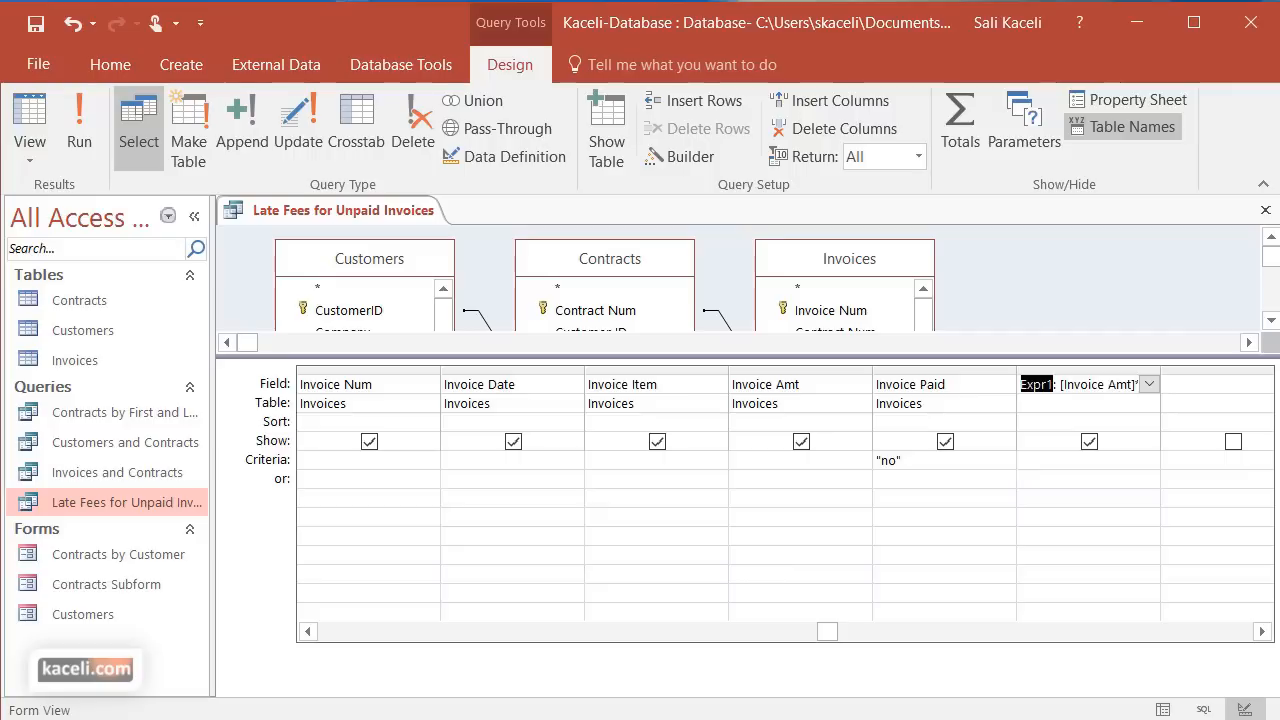
type("te Fees")
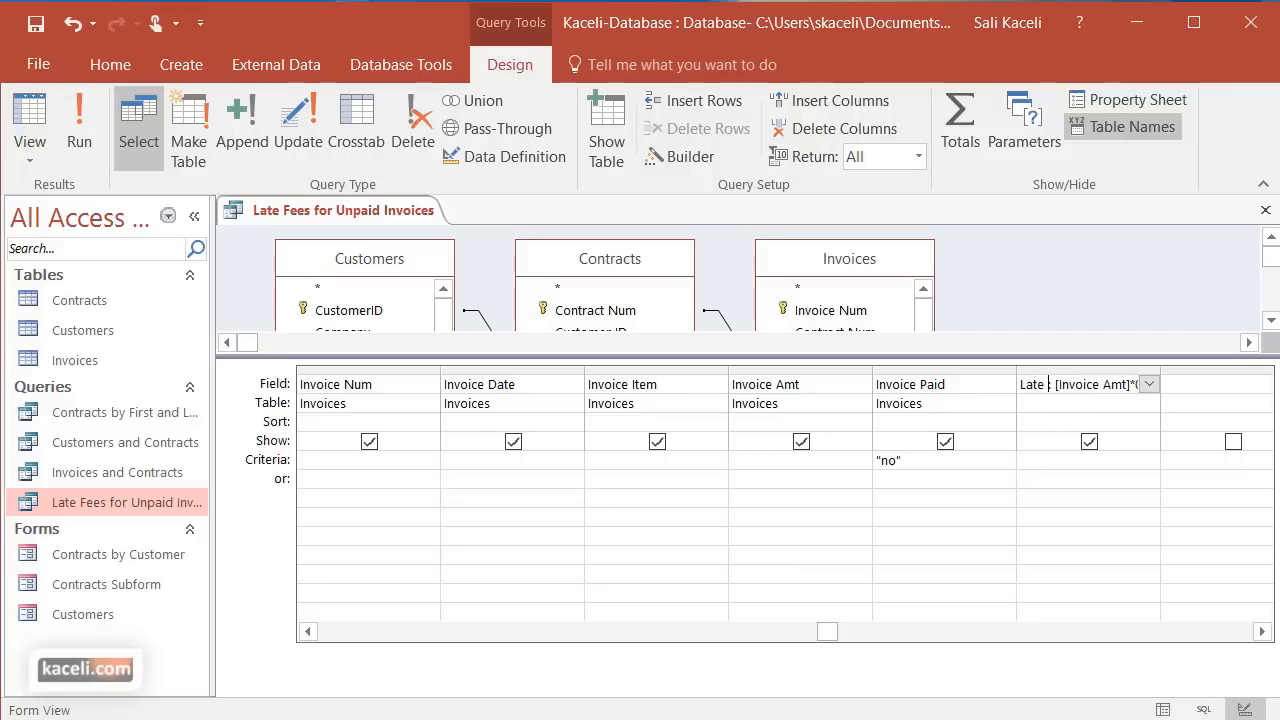
key("BackSpace")
Run the query to review the Late Fee column beside the invoice amounts, and return to the query design
left_click(80, 132)
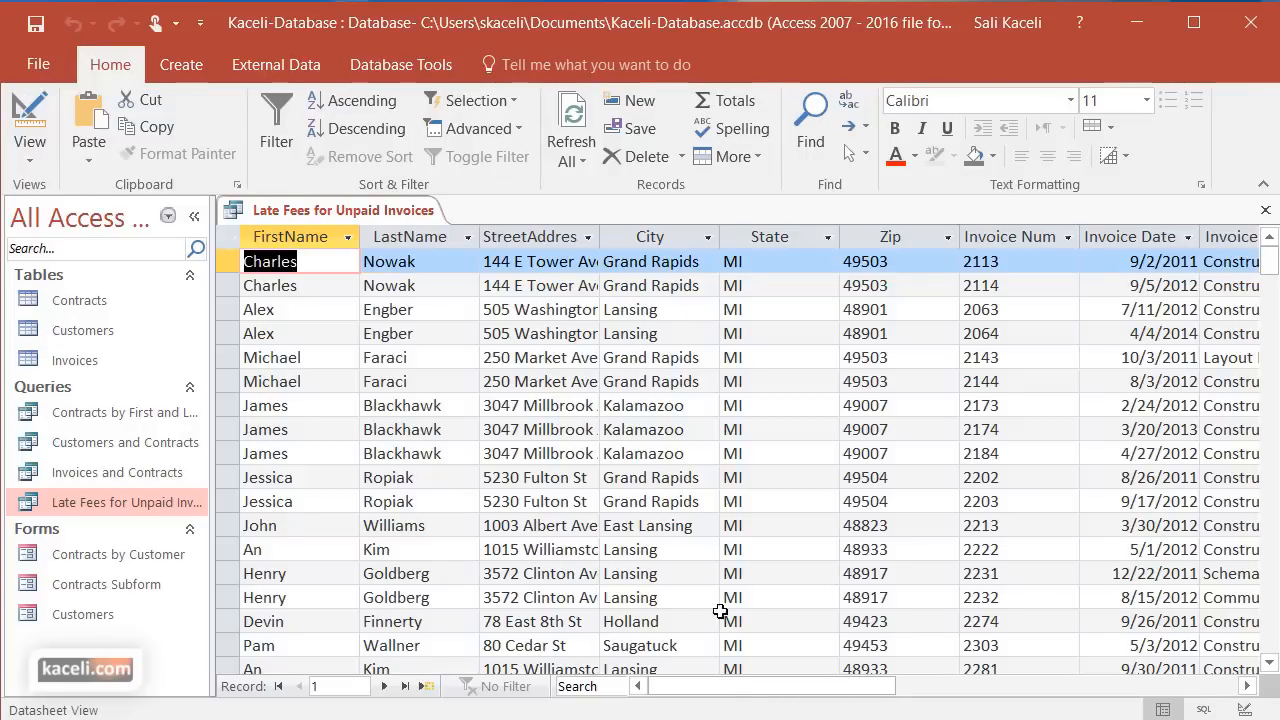
left_click_drag(845, 690, 958, 688)
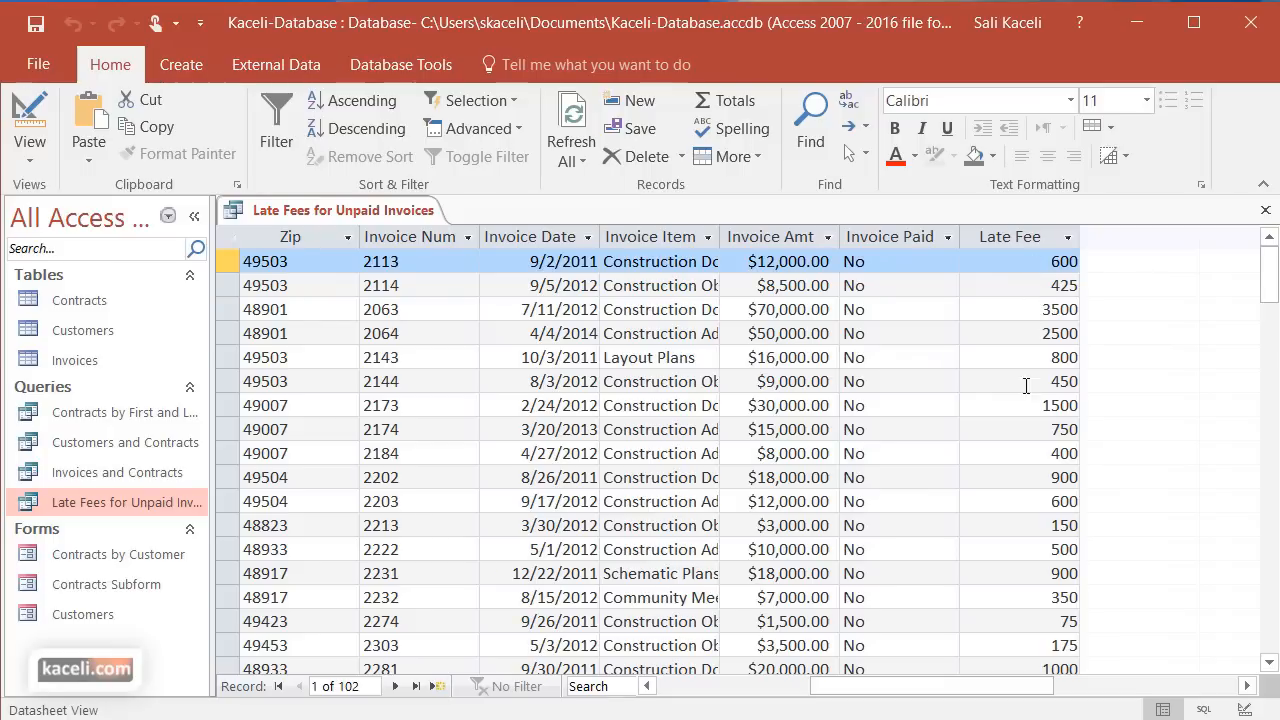
scroll(1005, 442, "down", 8)
scroll(1003, 442, "up", 8)
left_click(44, 162)
left_click(100, 316)
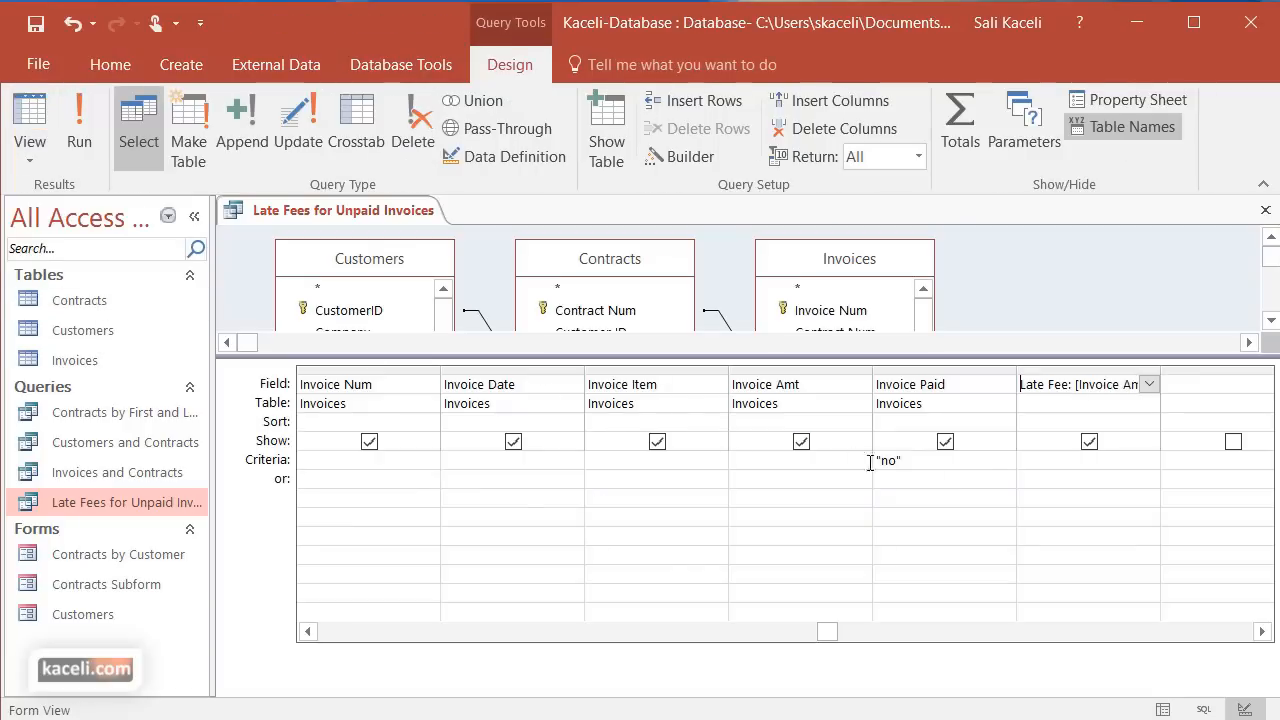
Hide the Invoice Paid field from the query results and set the Late Fee field's format to Currency
left_click(945, 442)
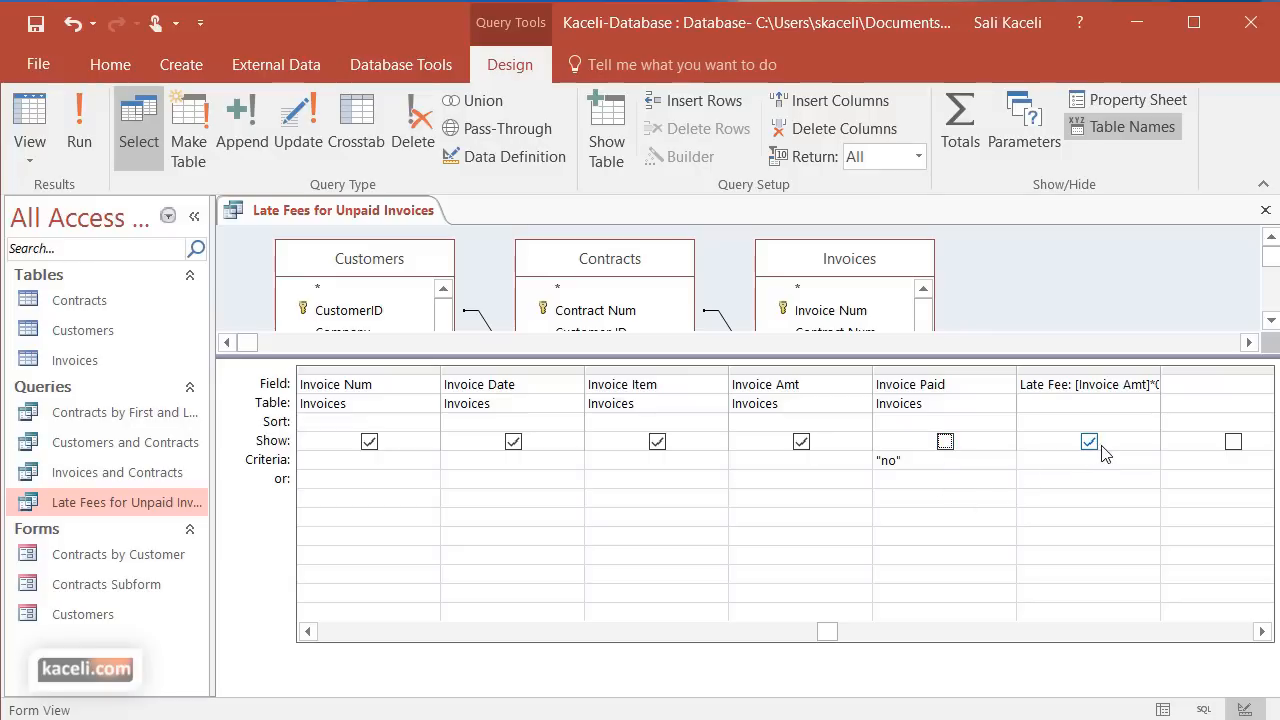
left_click(1090, 384)
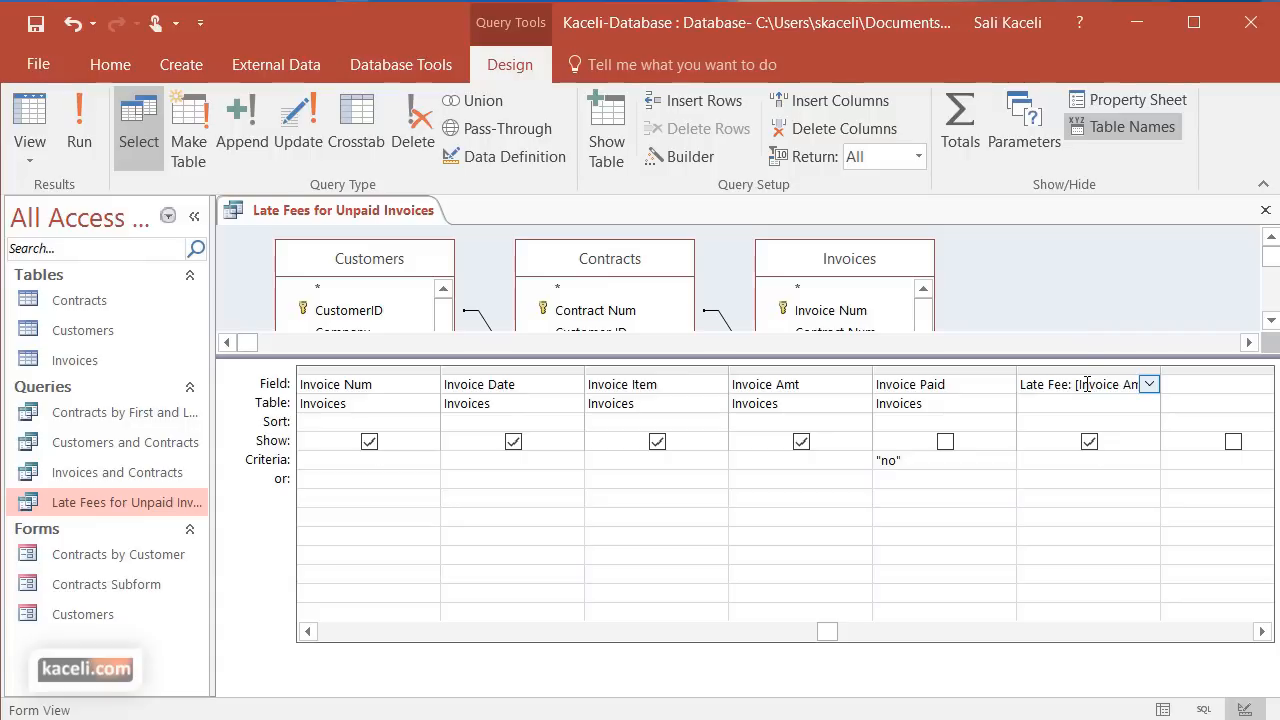
left_click(1138, 97)
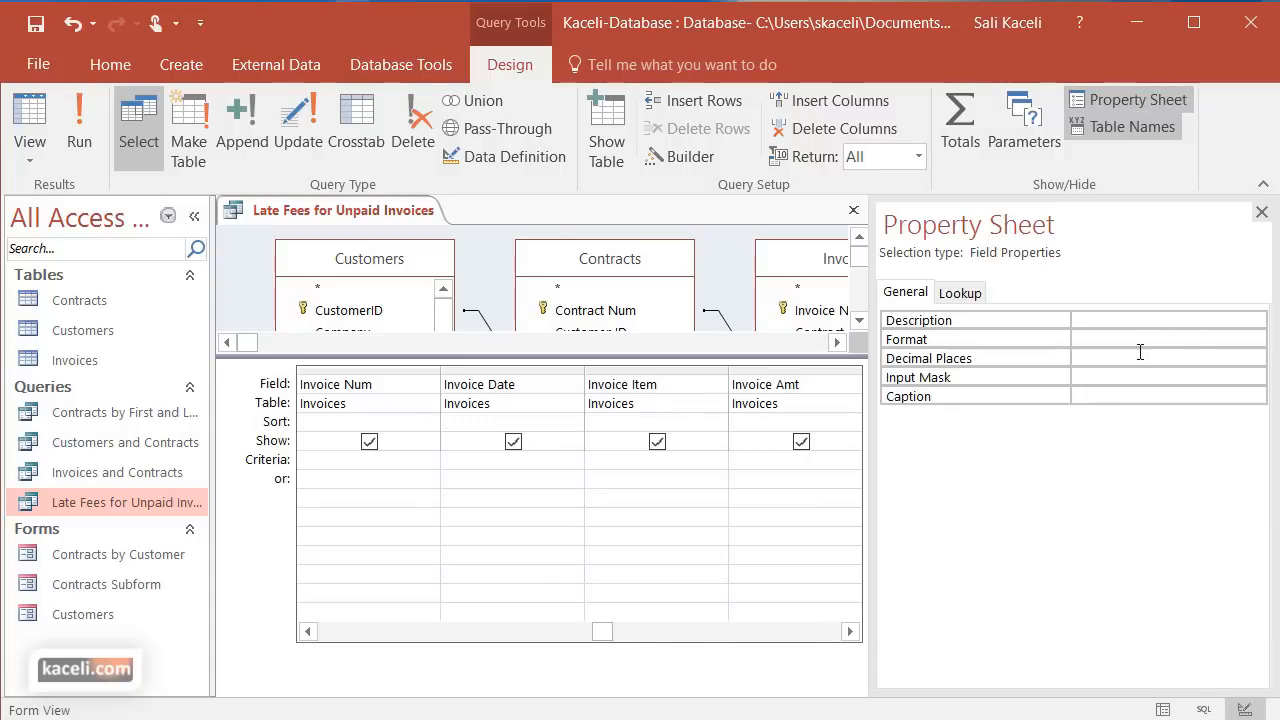
left_click(1097, 341)
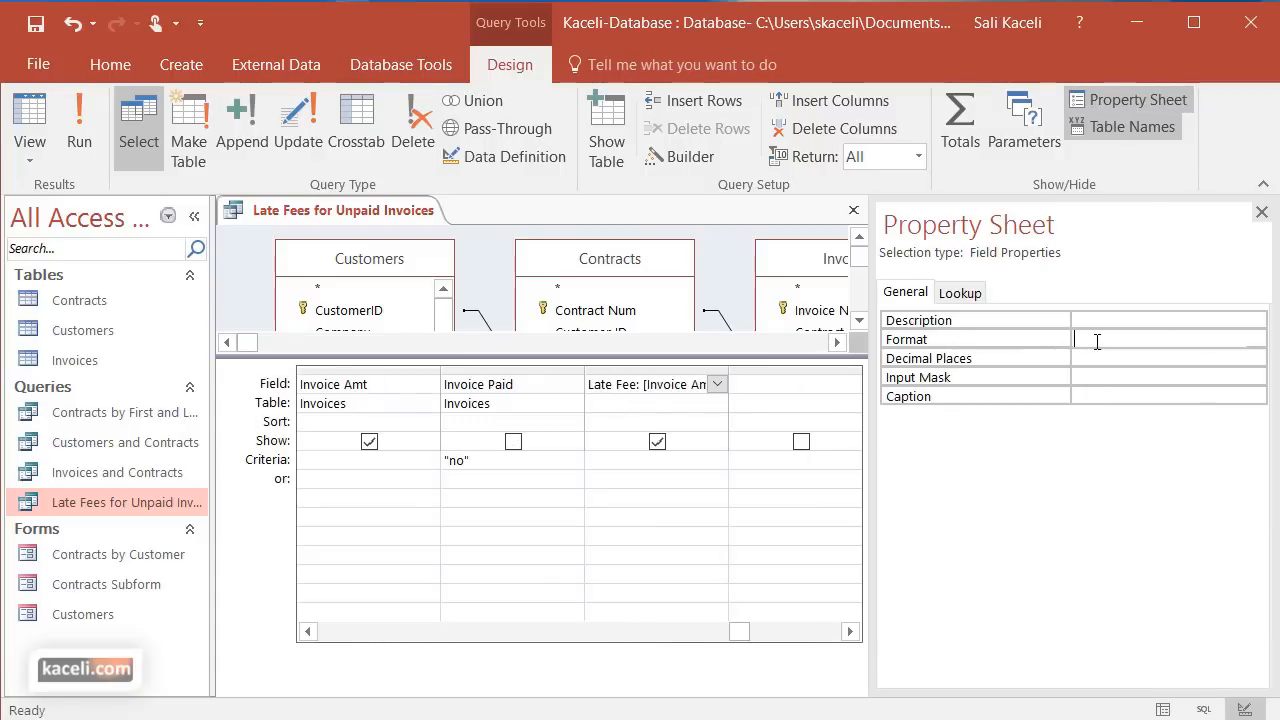
left_click(1255, 340)
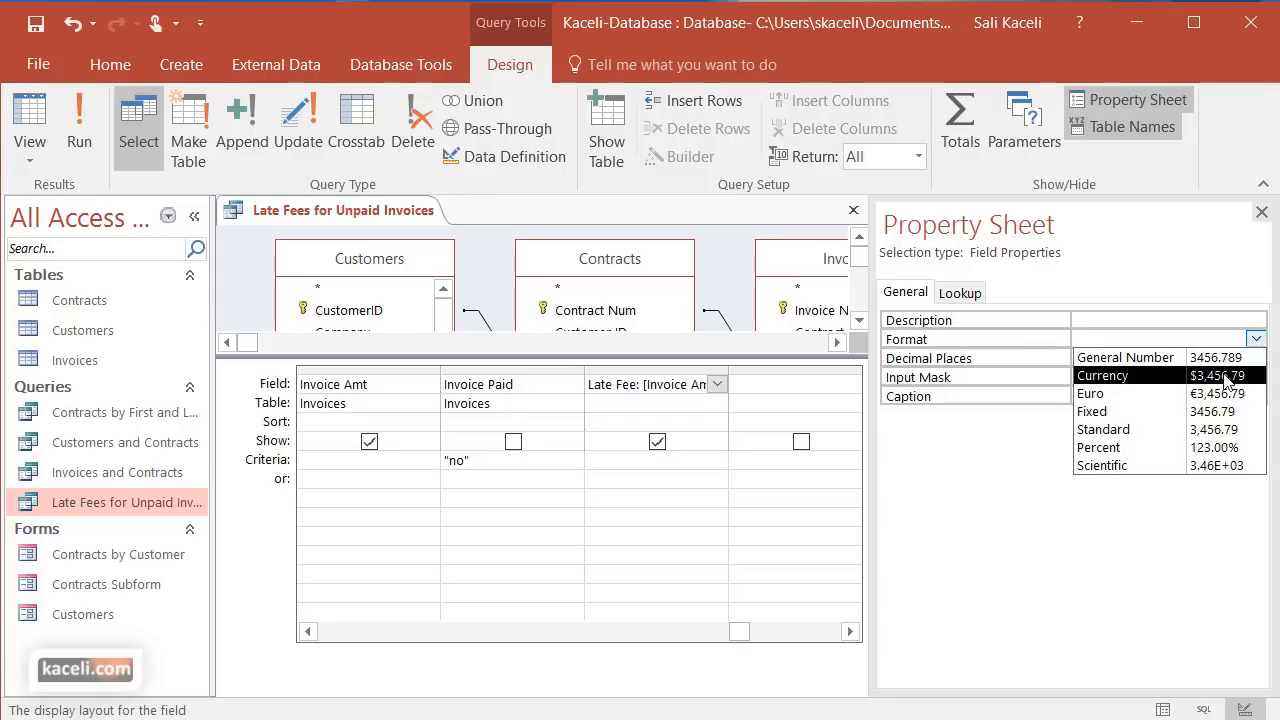
left_click(1227, 378)
Set the Late Fee field's decimal places to 2
left_click(1078, 376)
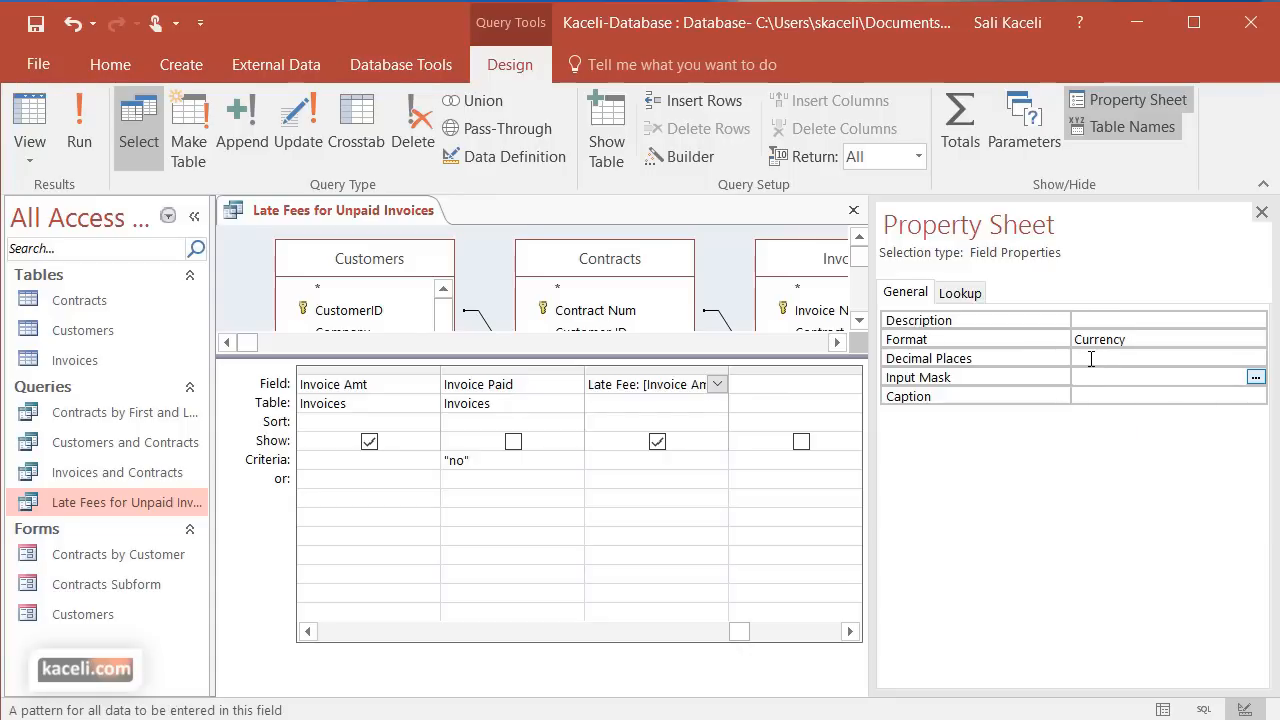
left_click(1091, 359)
left_click(1255, 358)
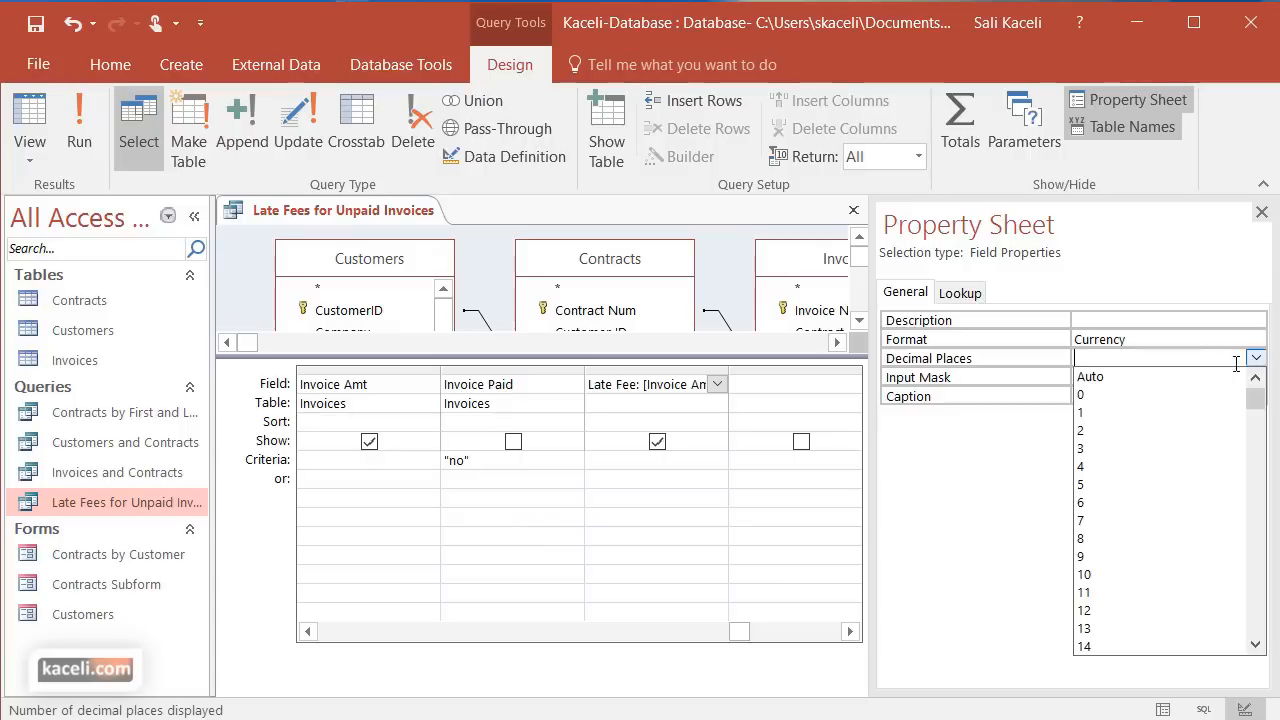
left_click(1113, 432)
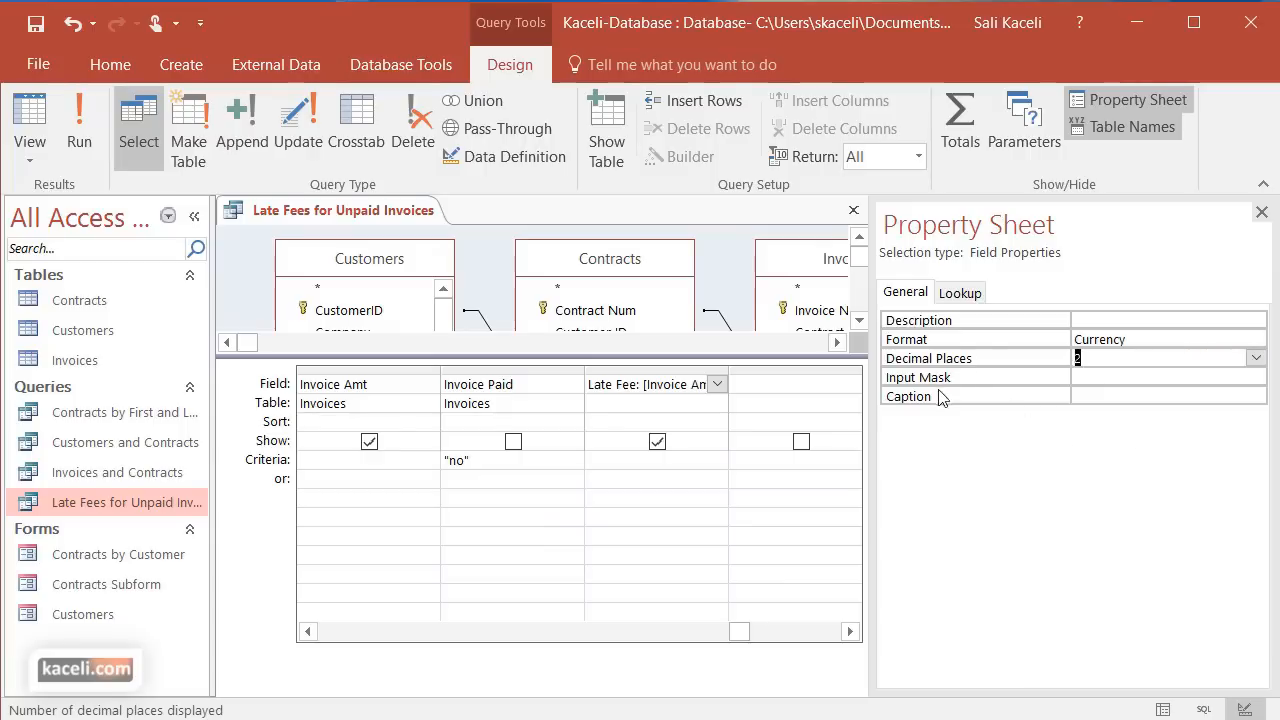
Close the Late Fee field's properties and run the query to review the currency formatting of the Late Fee column
left_click(1261, 212)
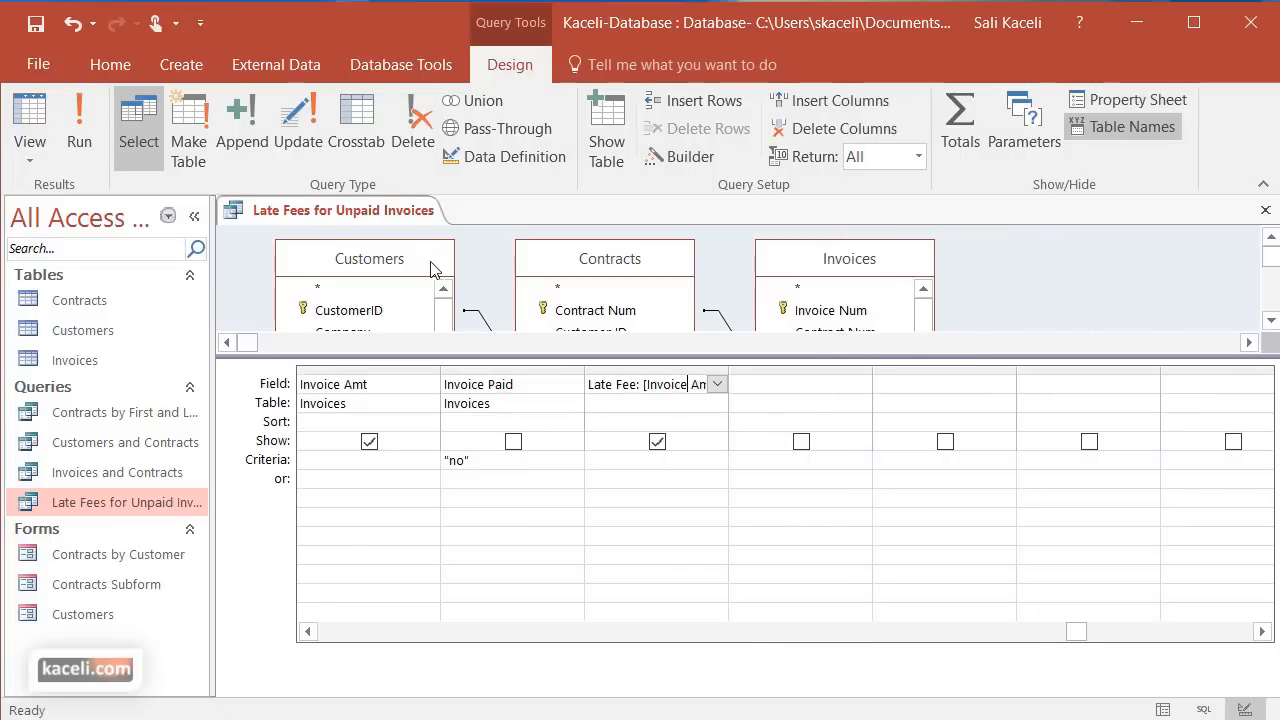
left_click(81, 135)
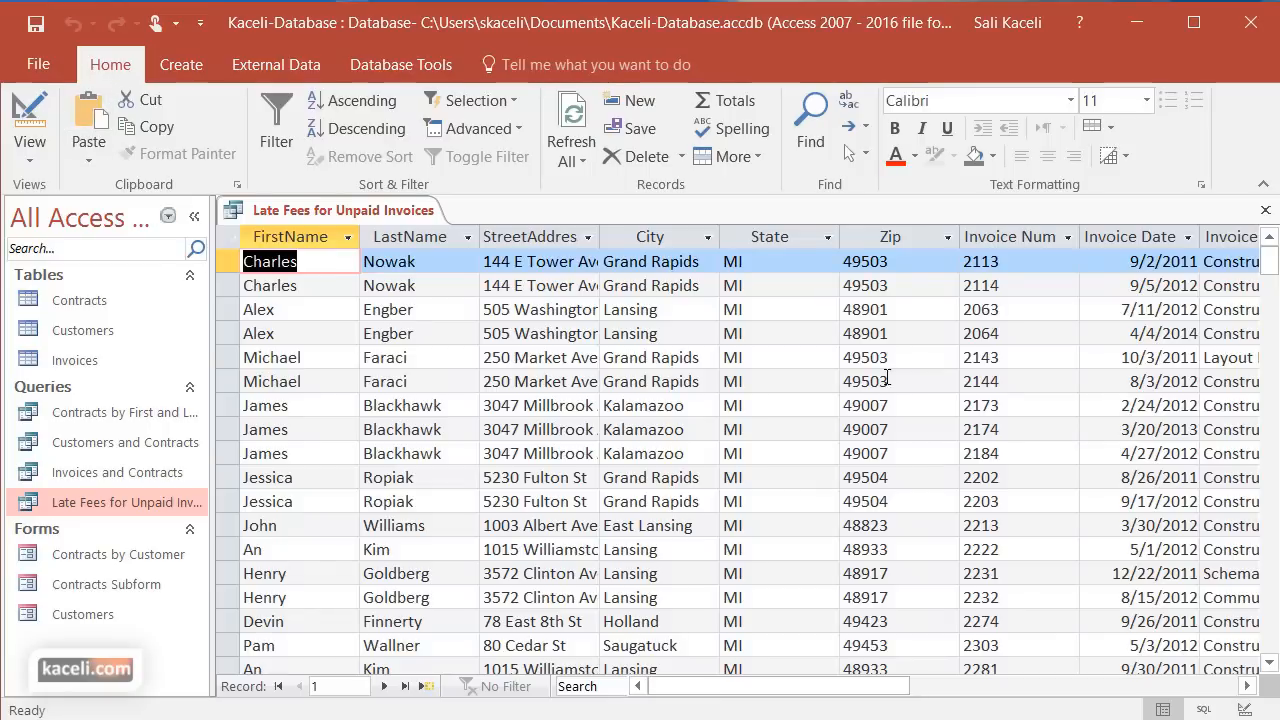
left_click_drag(894, 685, 1127, 676)
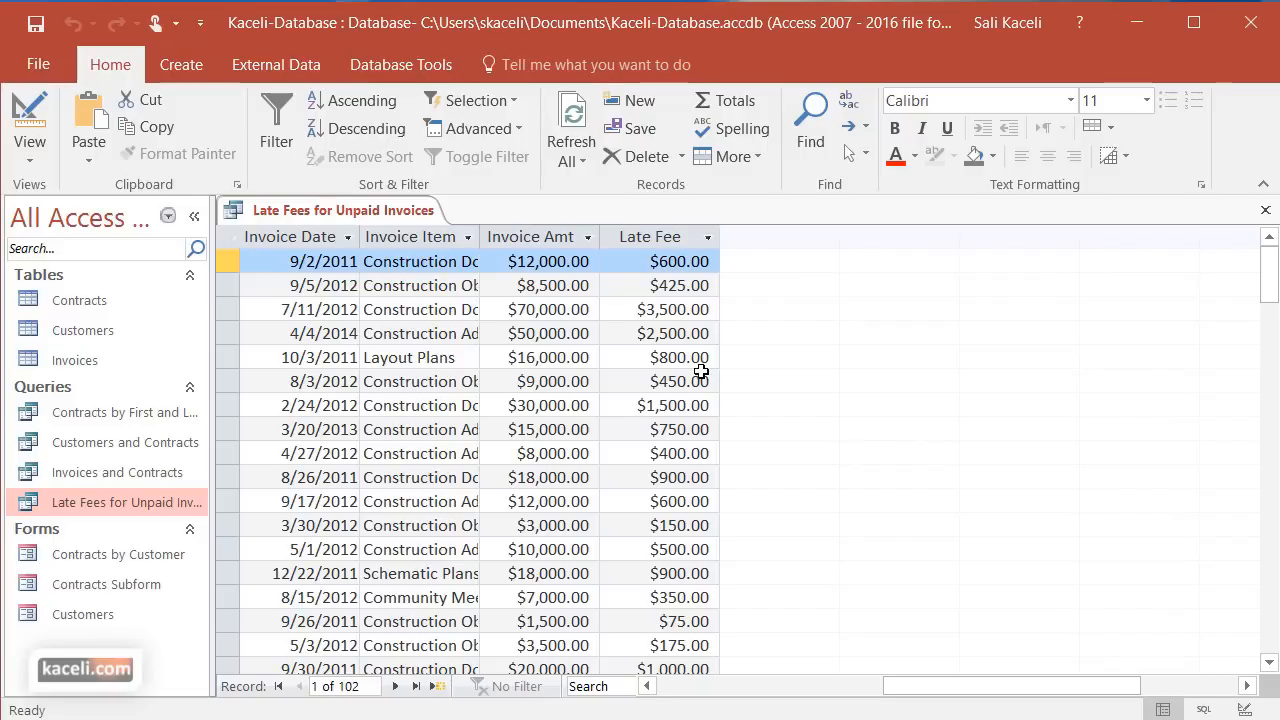
Close the Late Fees for Unpaid Invoices query, saving its design changes, and reopen it to review the invoice and late fee columns
left_click(1264, 211)
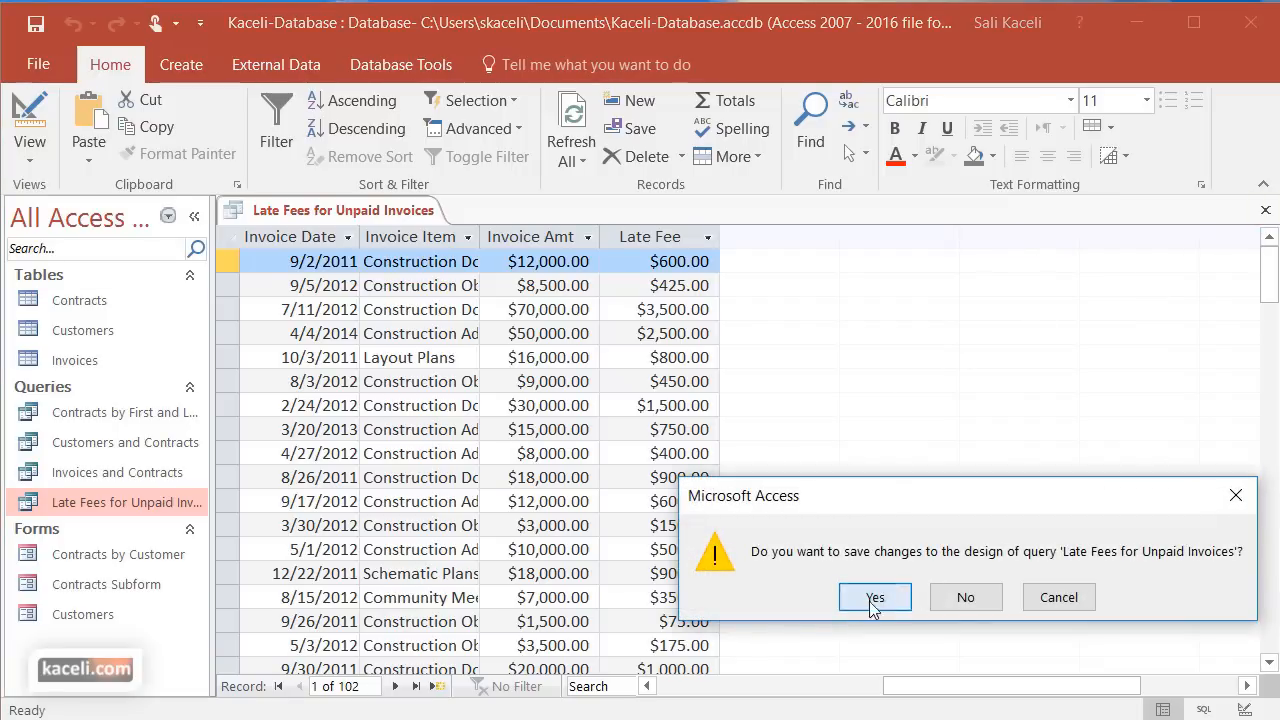
left_click(903, 597)
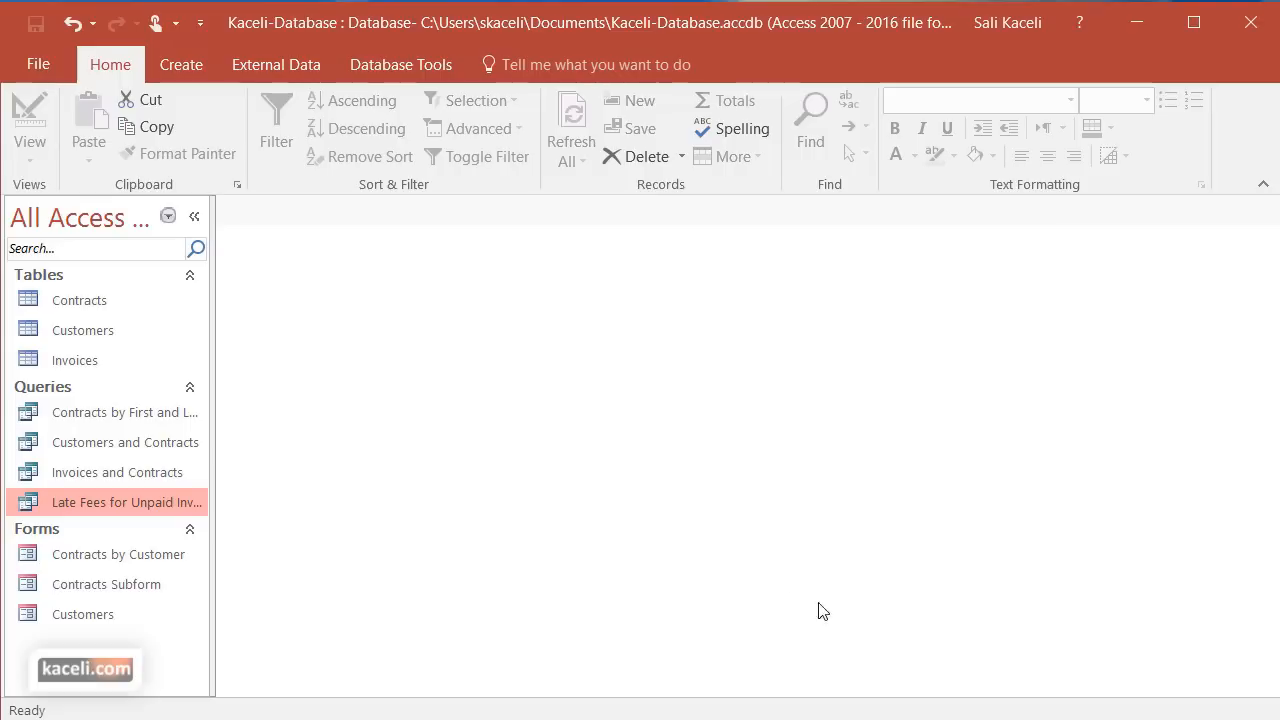
double_click(52, 499)
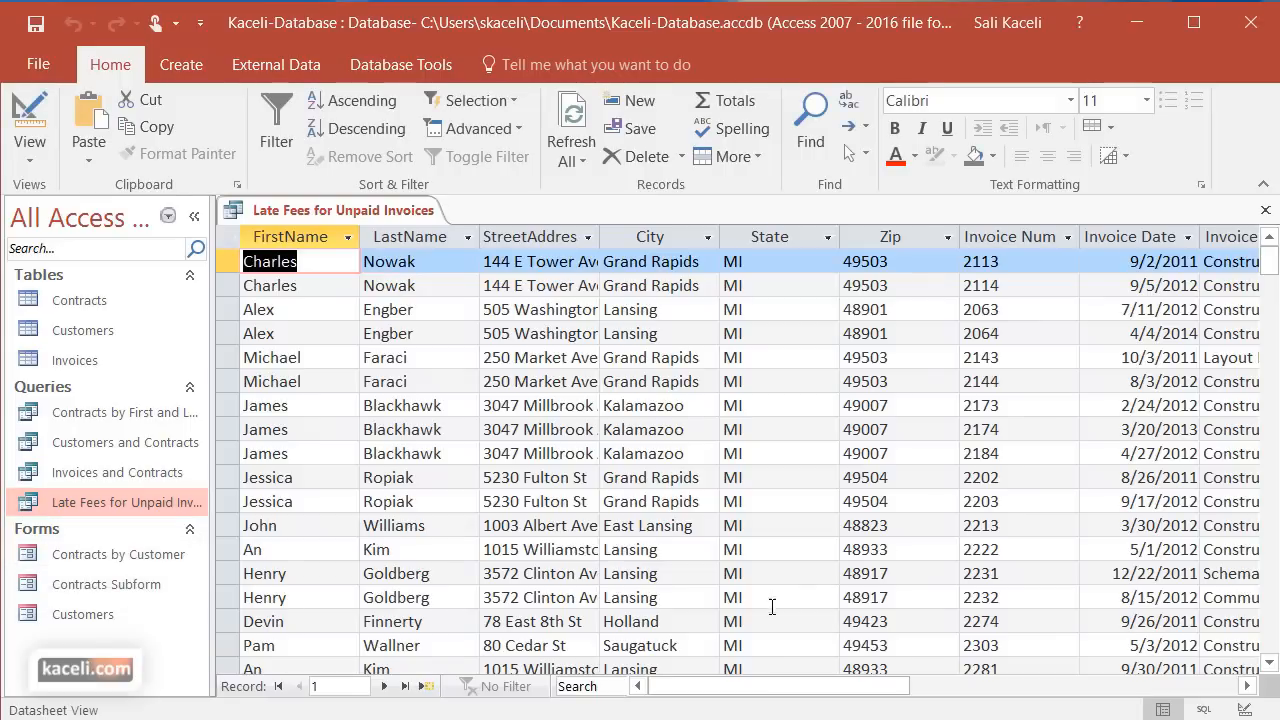
left_click_drag(766, 690, 1020, 690)
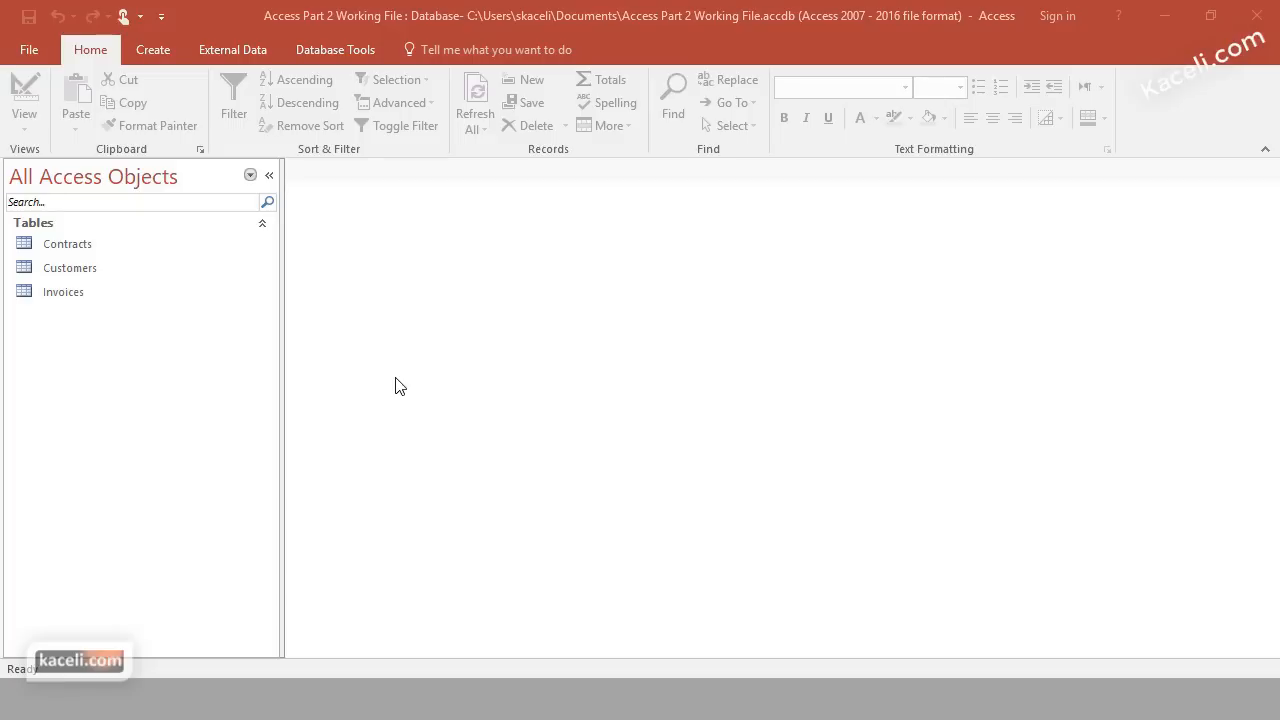
Select the Contracts table in the Access Part 2 Working File database
left_click(82, 246)
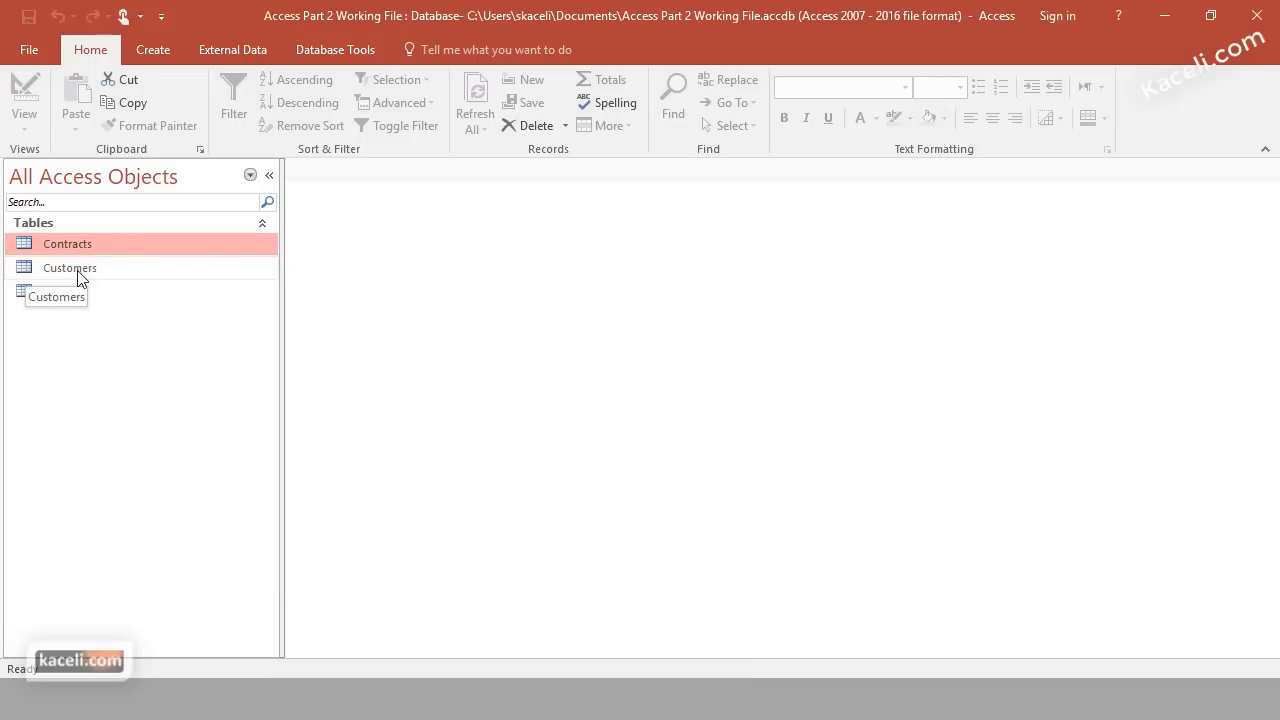
Open the Customers, Invoices and Contracts tables to review their records, and close all three
left_click(80, 275)
left_click(76, 298)
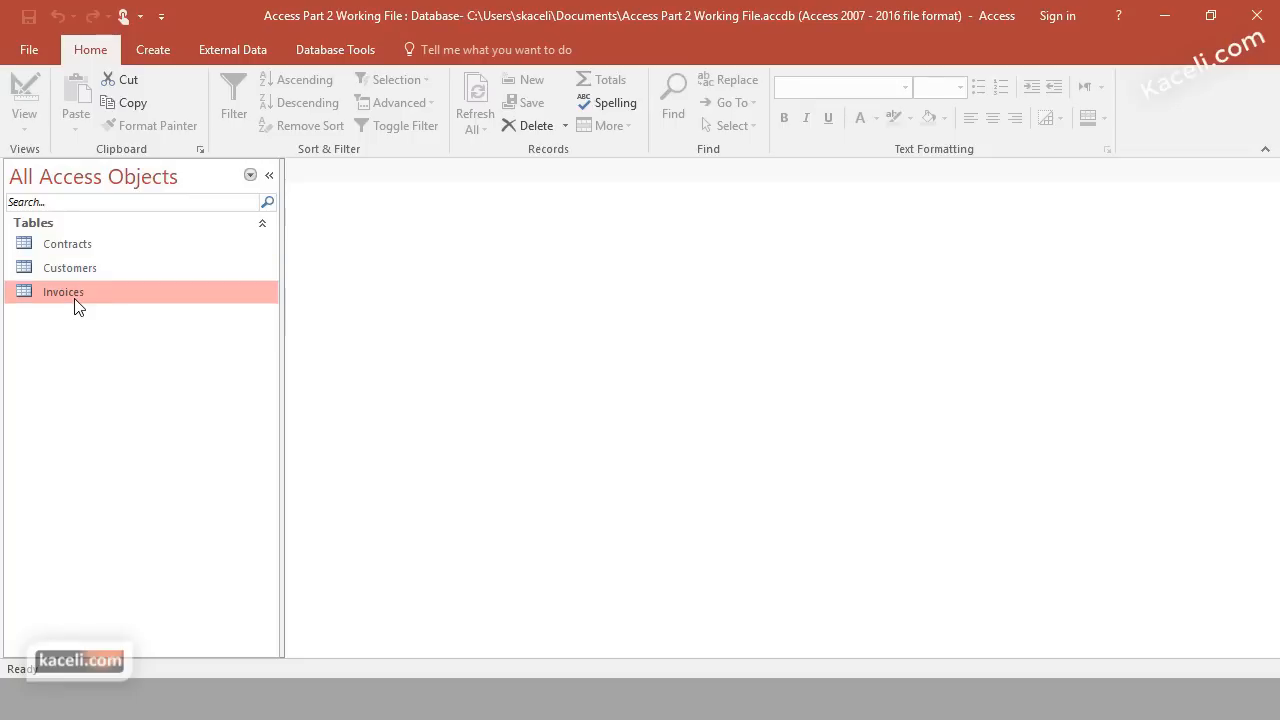
double_click(143, 271)
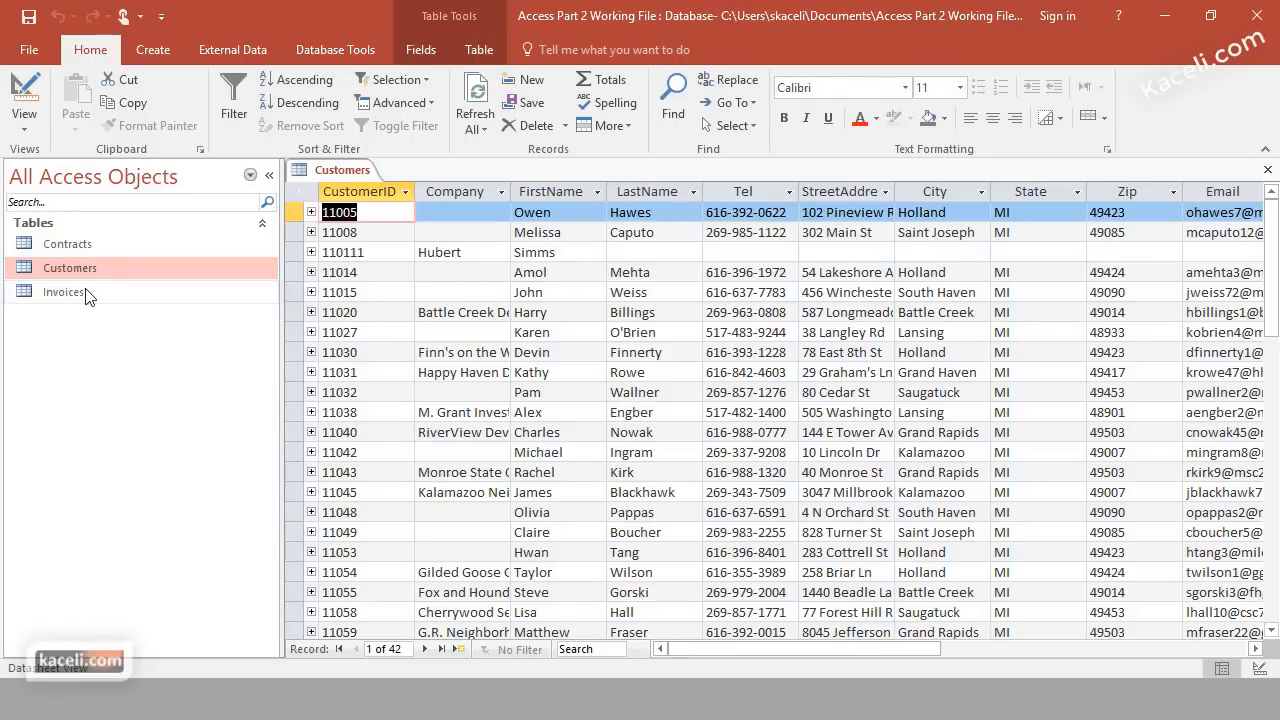
double_click(77, 297)
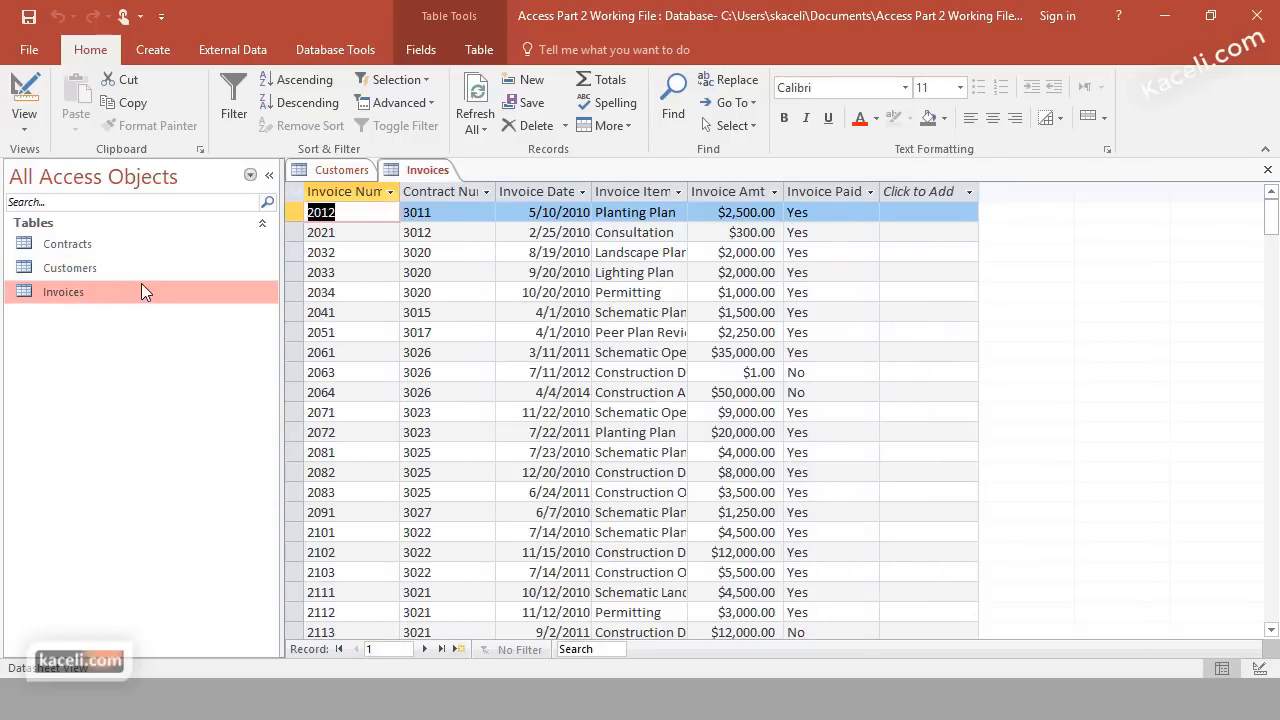
double_click(90, 243)
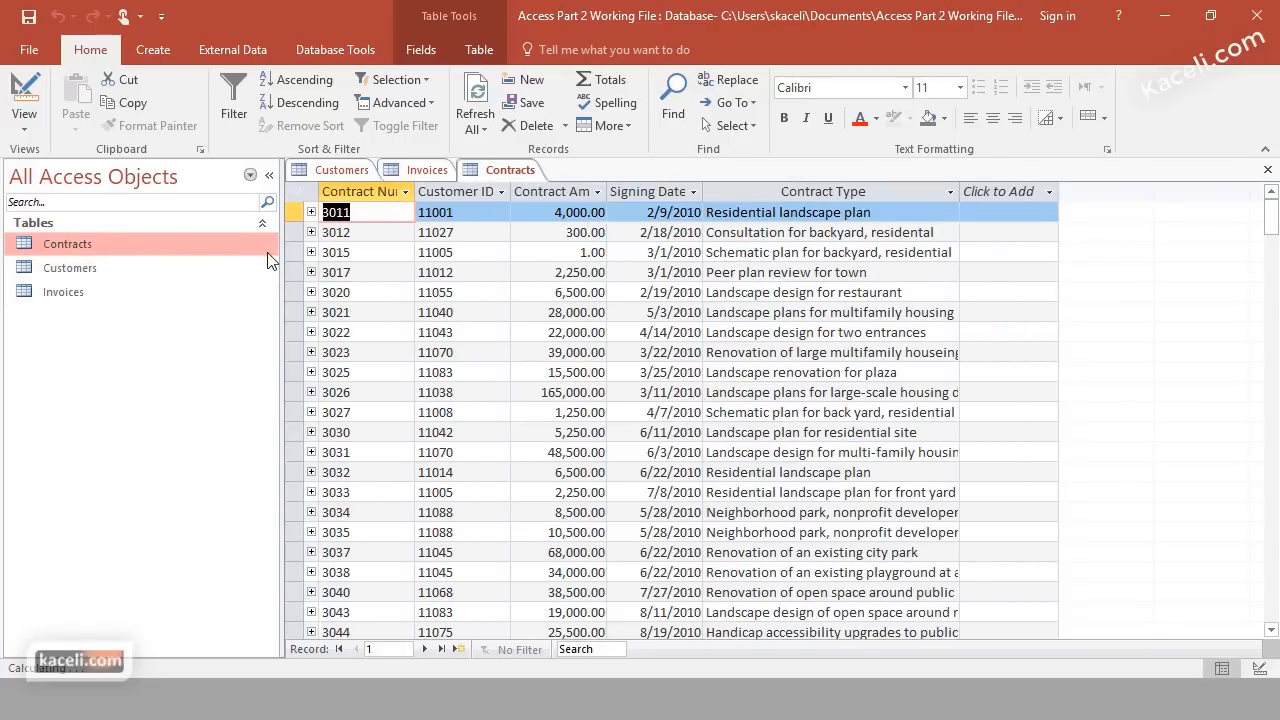
left_click(1268, 169)
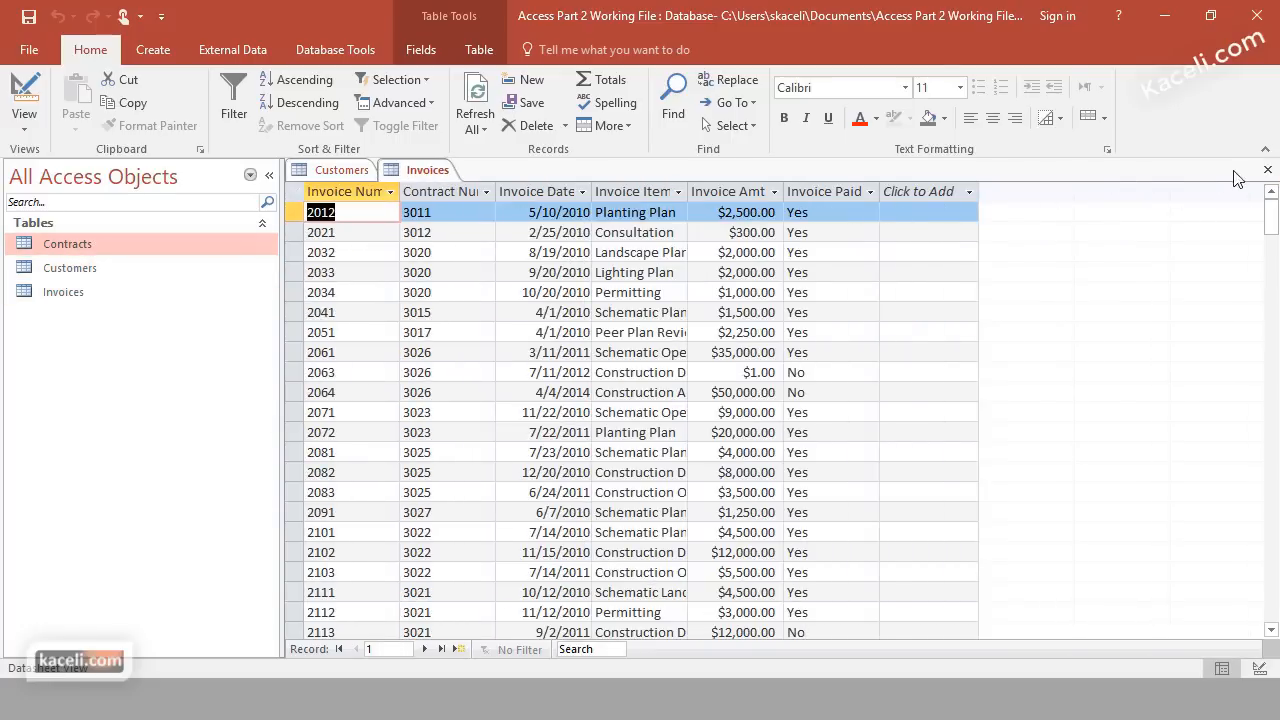
left_click(1268, 169)
left_click(1268, 169)
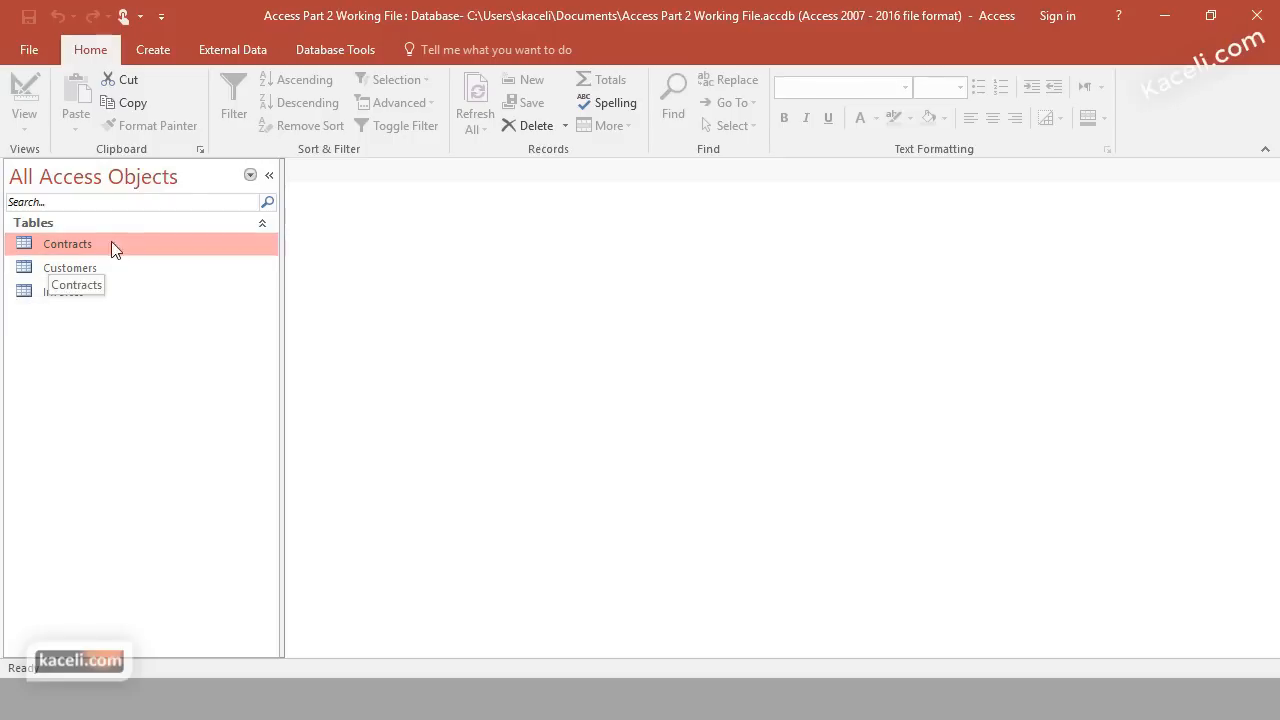
Examine how the Customers, Contracts and Invoices tables are linked in the Relationships window, and close it
left_click(350, 54)
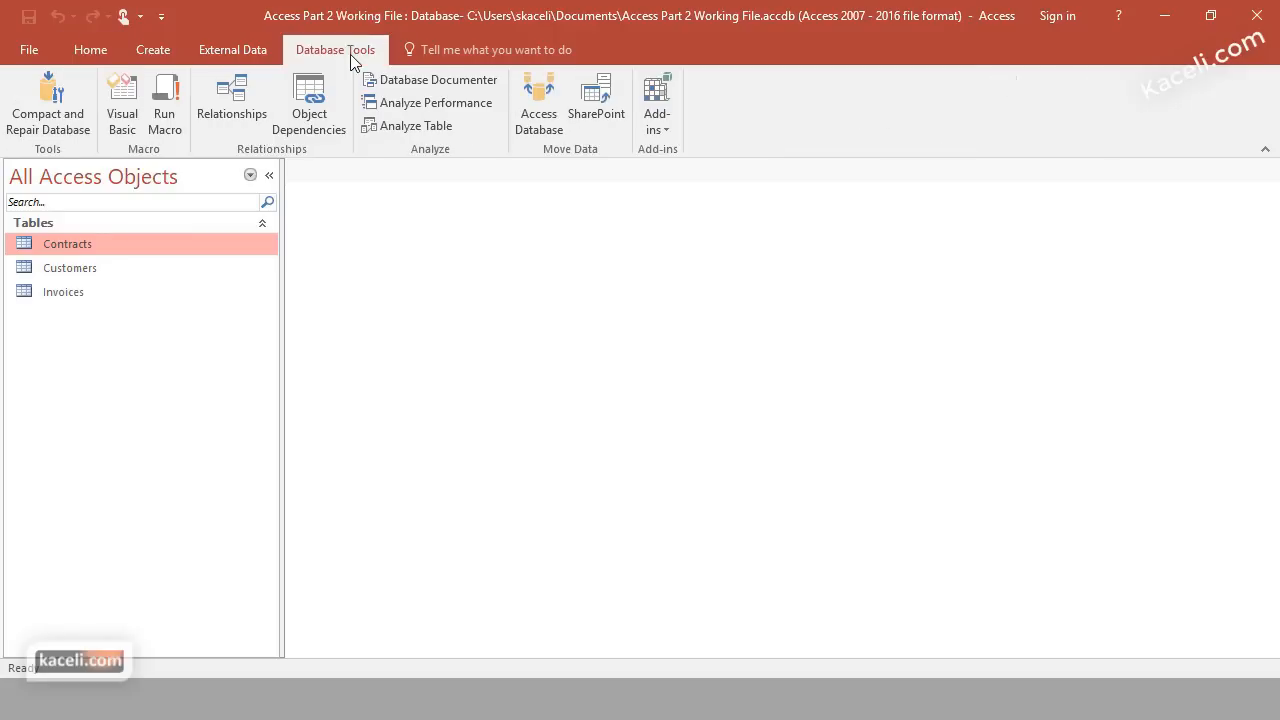
left_click(243, 92)
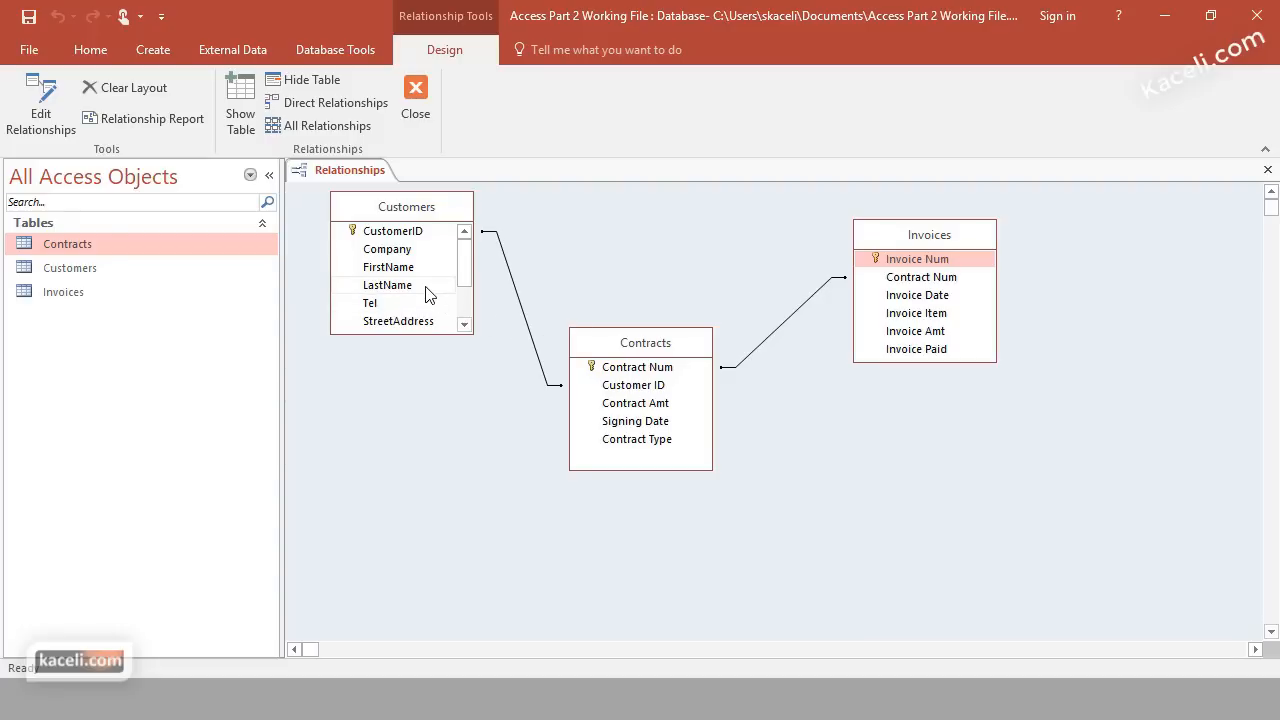
left_click(404, 234)
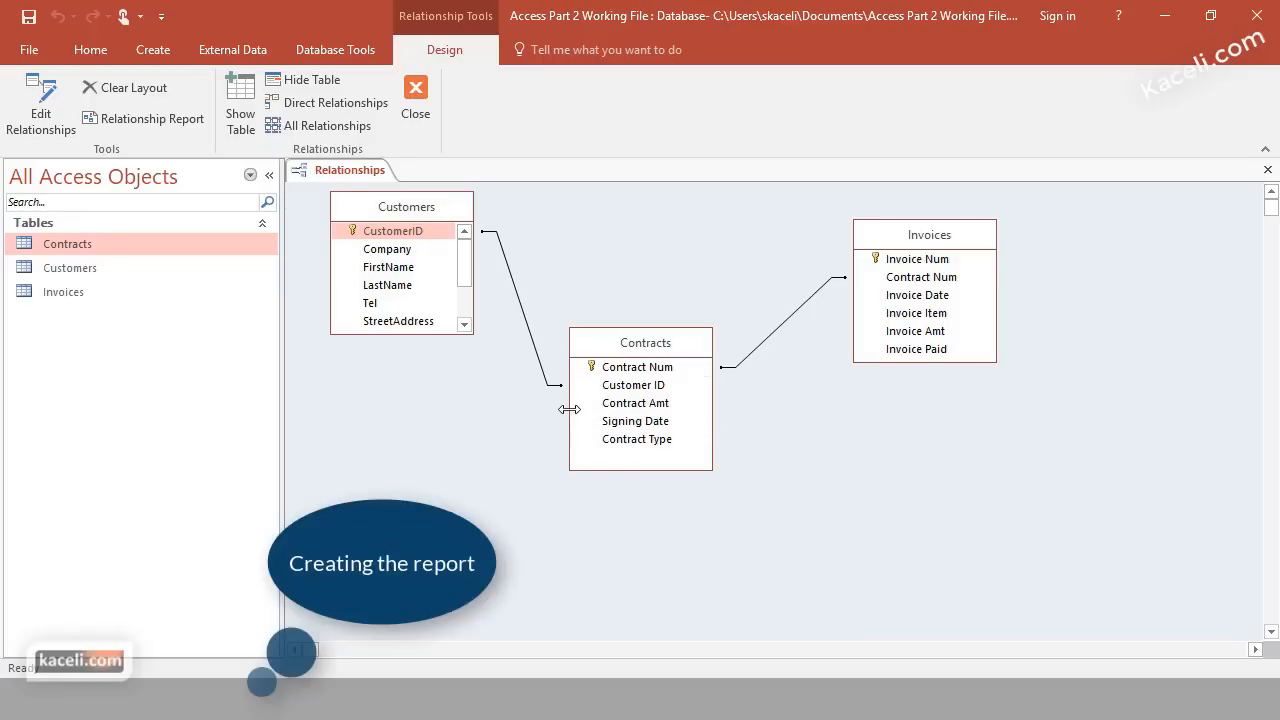
left_click(415, 100)
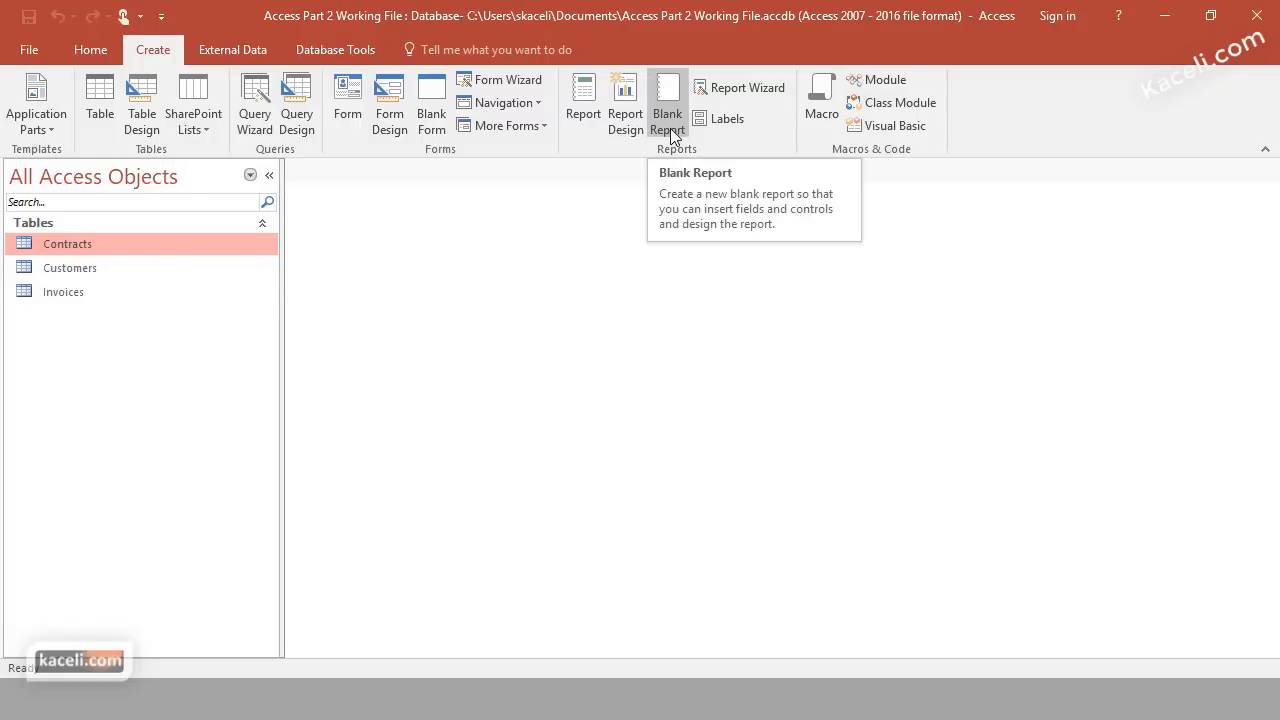
Start a report with the Report Wizard, based on the Customers table, and add the FirstName and LastName fields
left_click(750, 88)
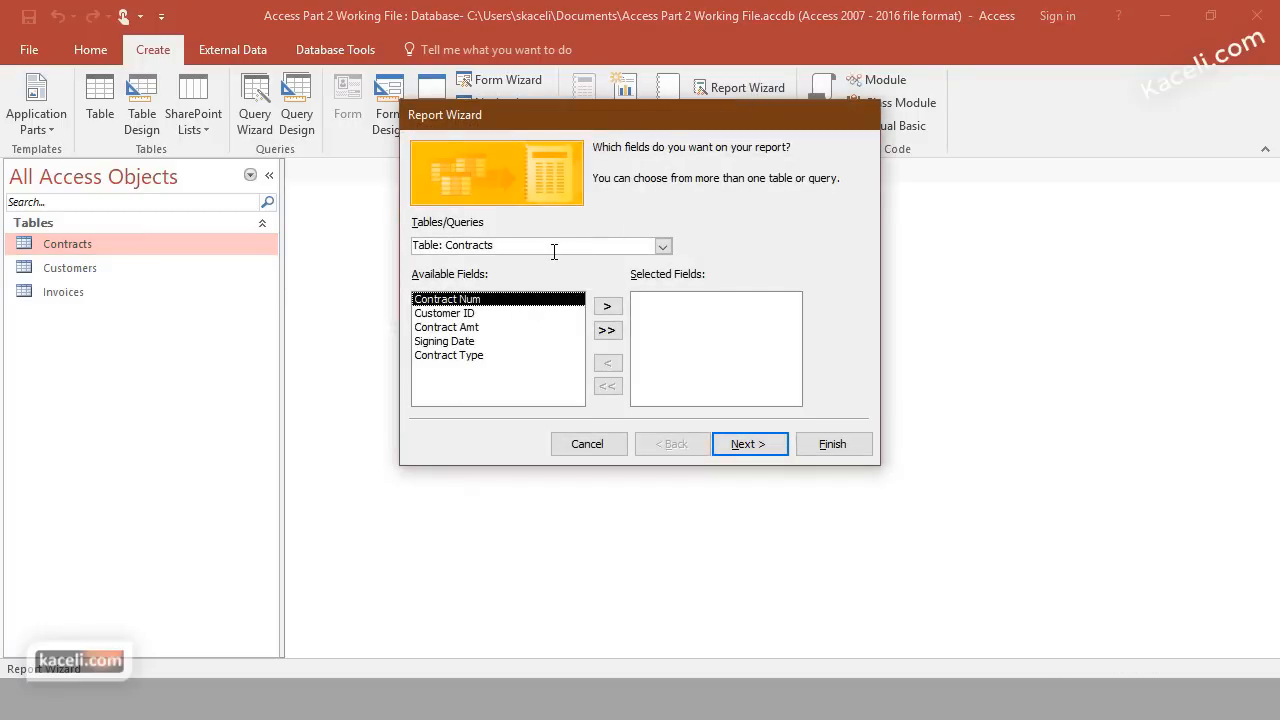
left_click(662, 247)
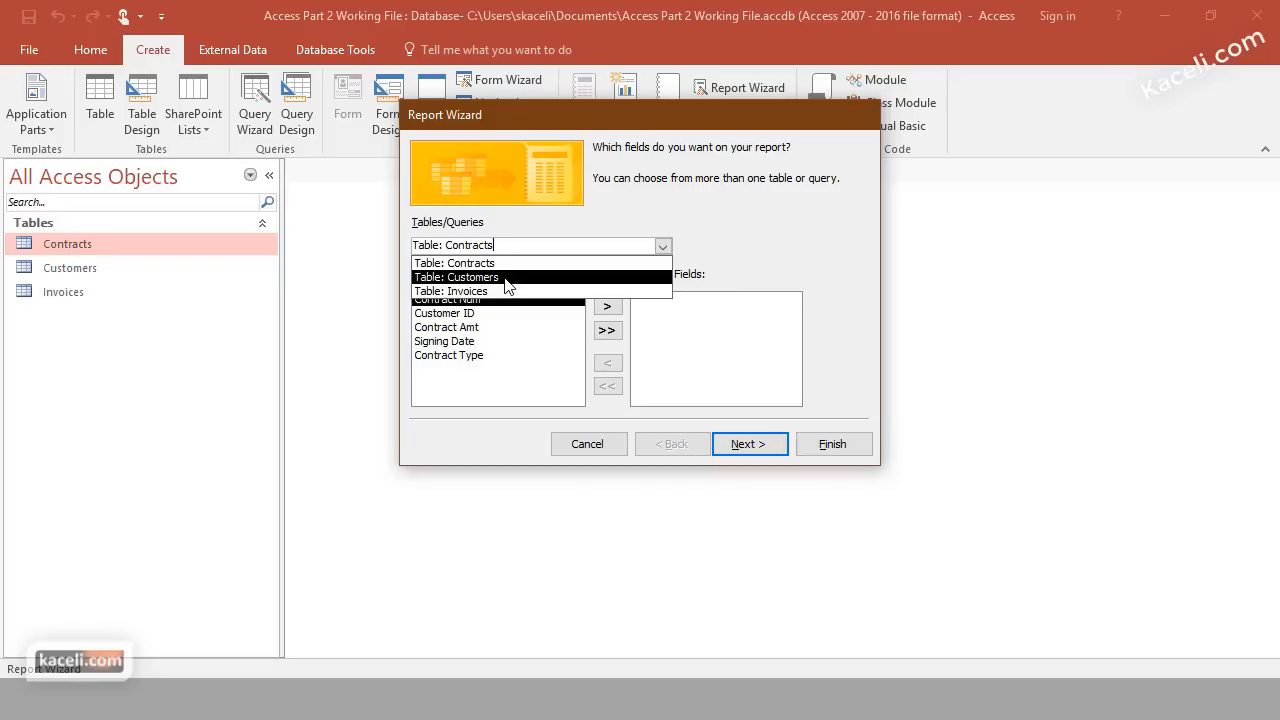
left_click(508, 285)
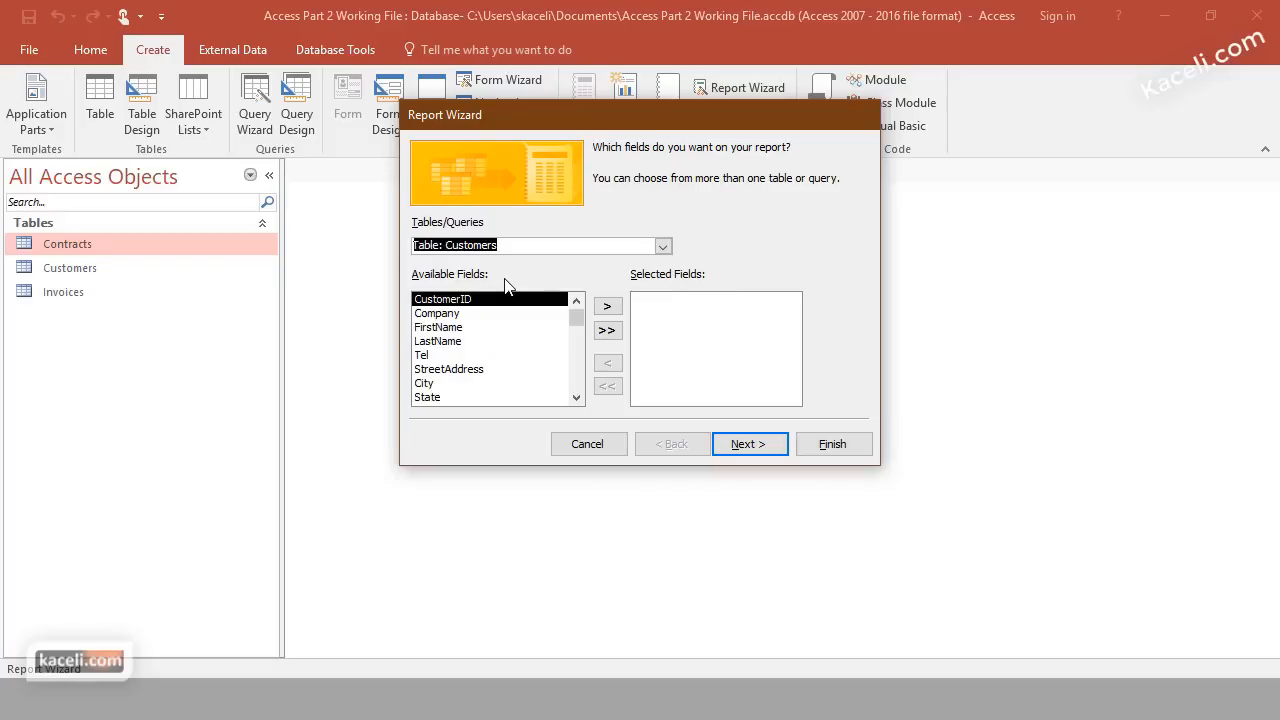
left_click(458, 328)
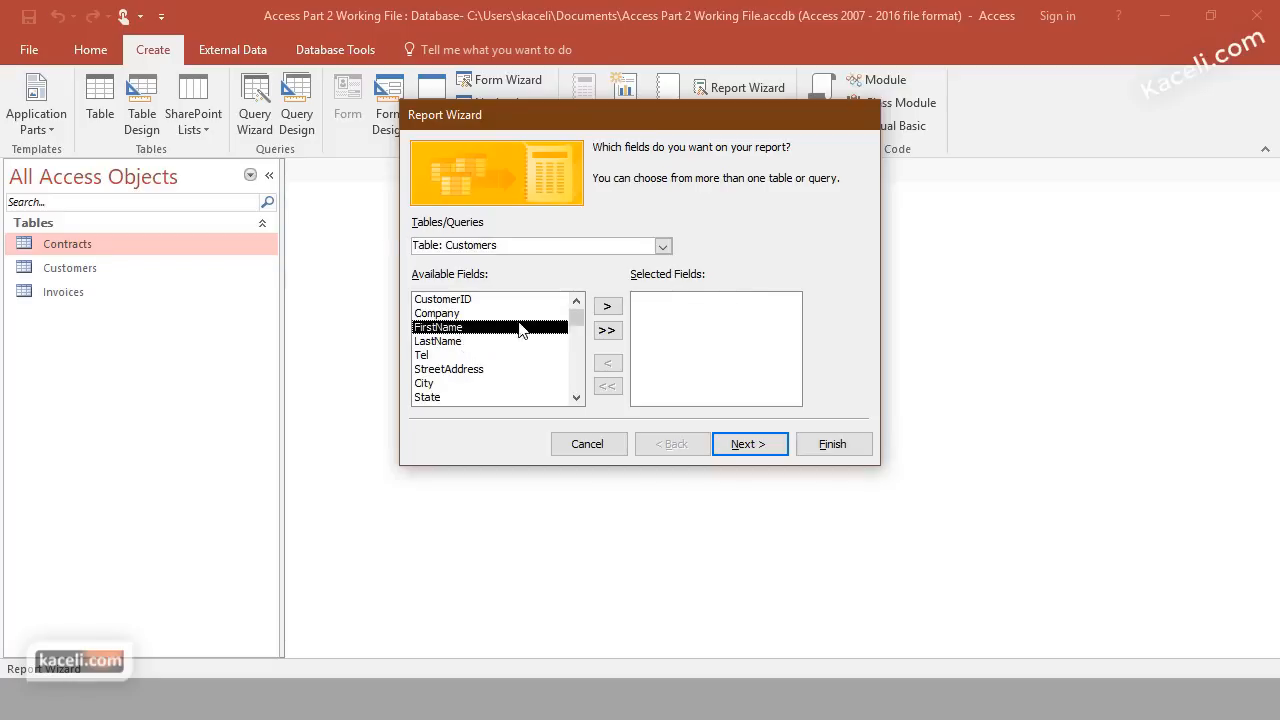
left_click(608, 308)
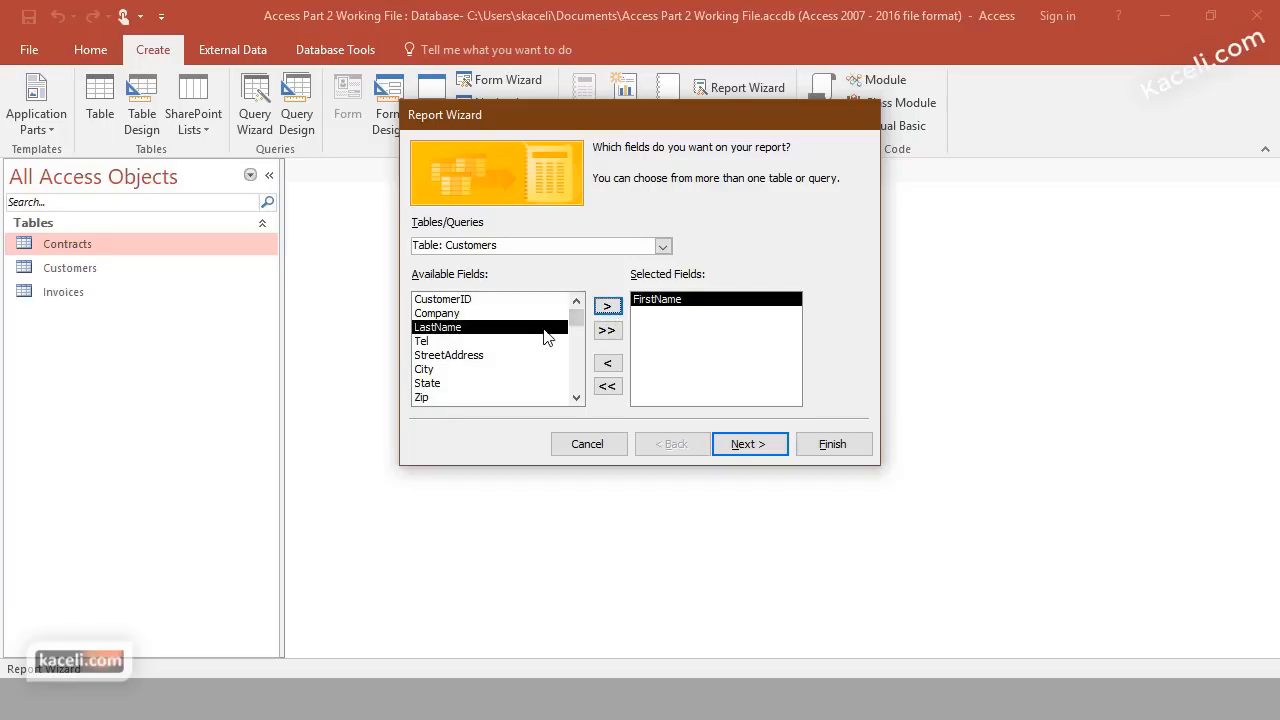
left_click(608, 308)
Add the StreetAddress, City, State, Zip and Email fields to the report and confirm the field selection
left_click(455, 341)
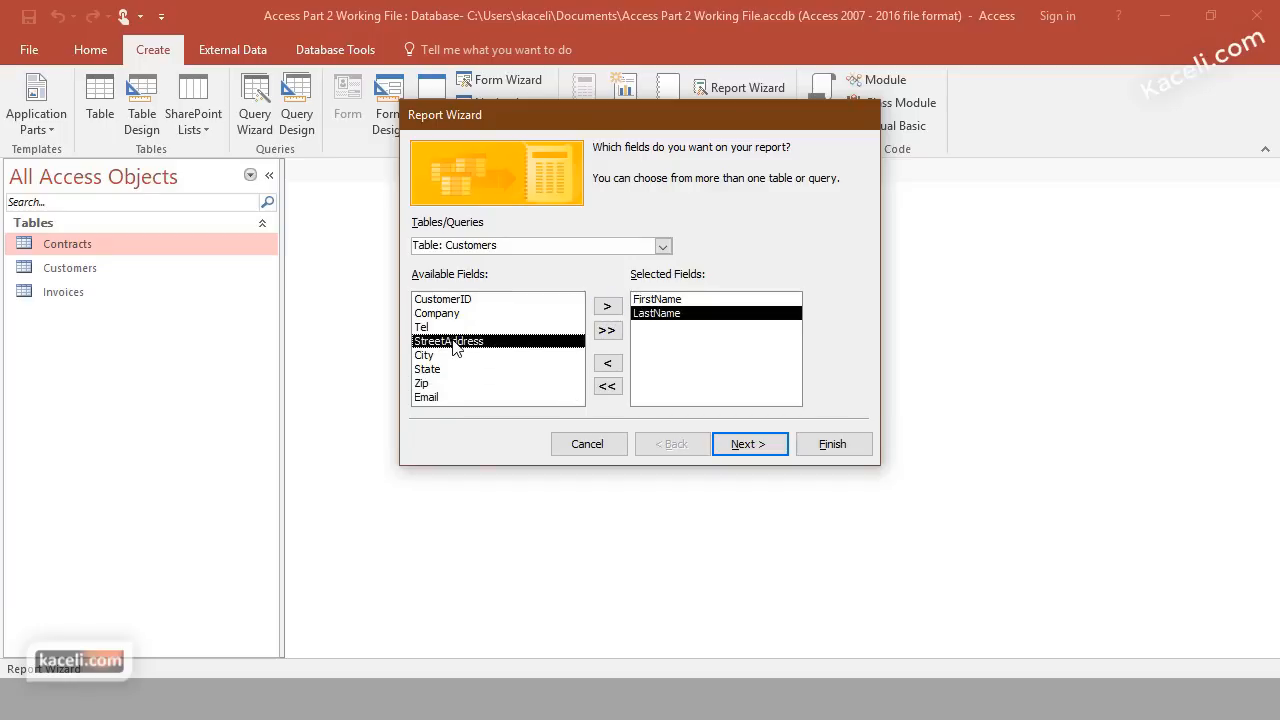
left_click(606, 309)
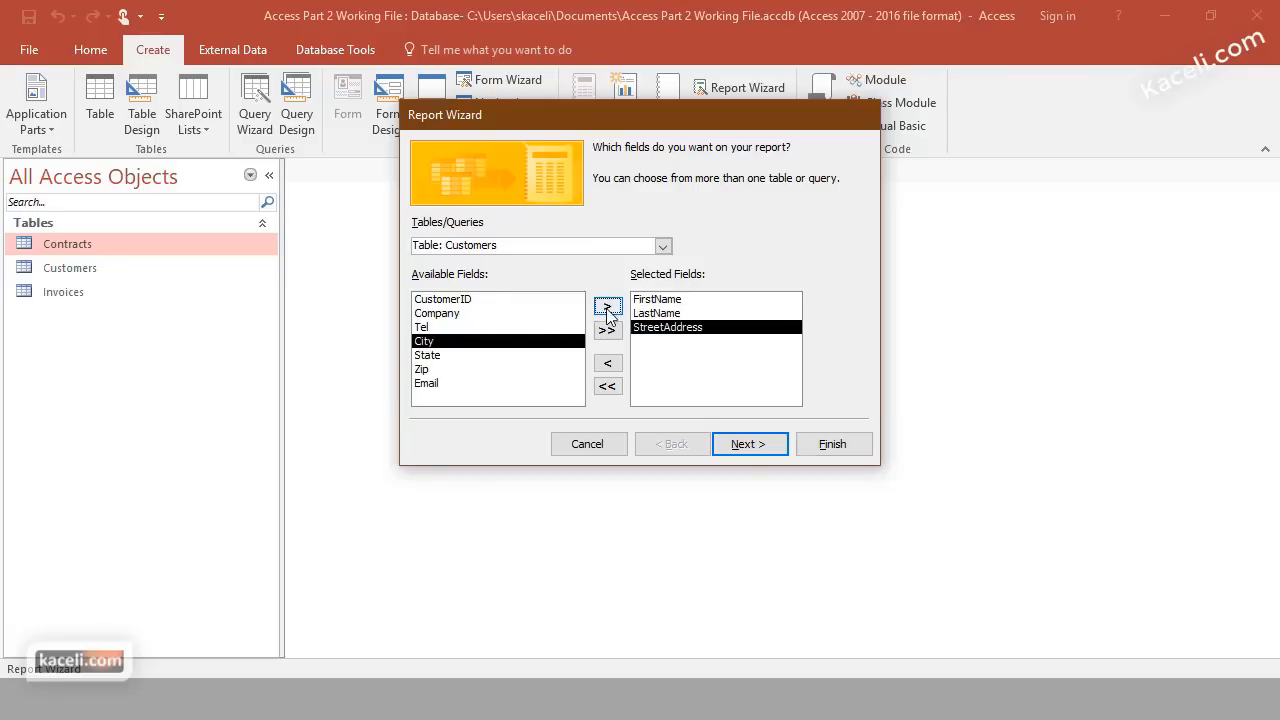
left_click(607, 307)
left_click(608, 307)
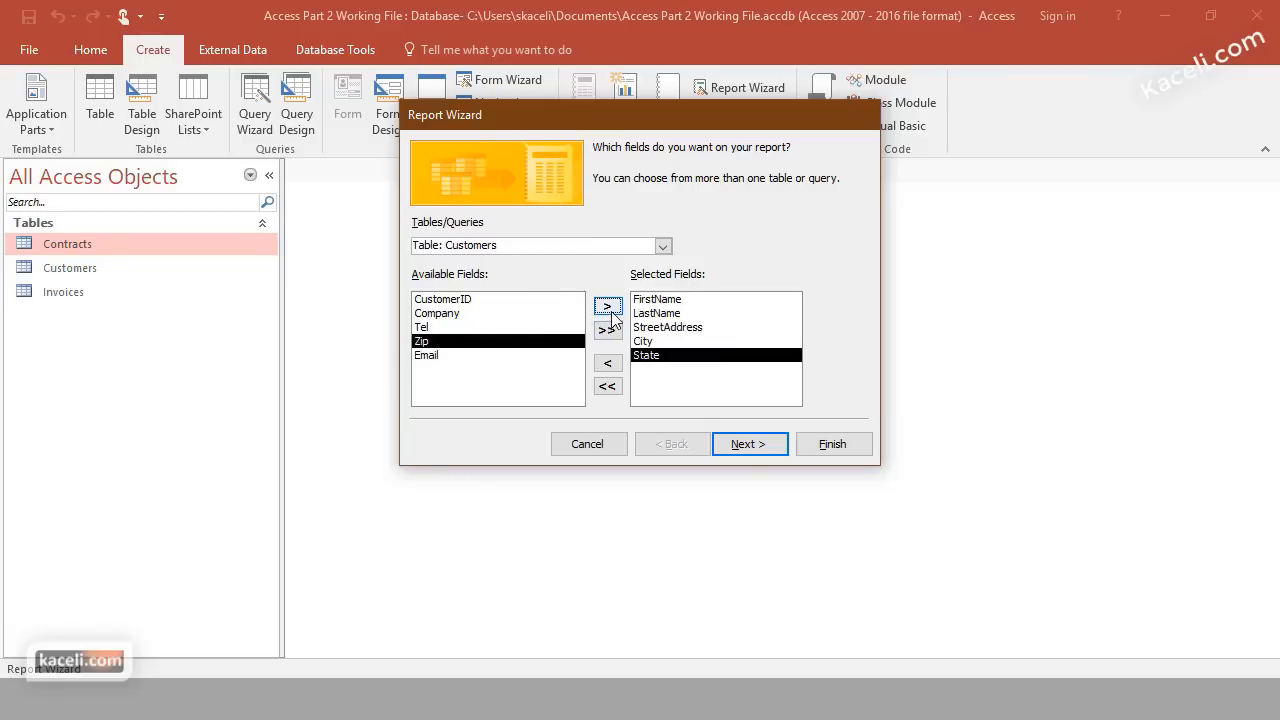
left_click(608, 307)
left_click(608, 307)
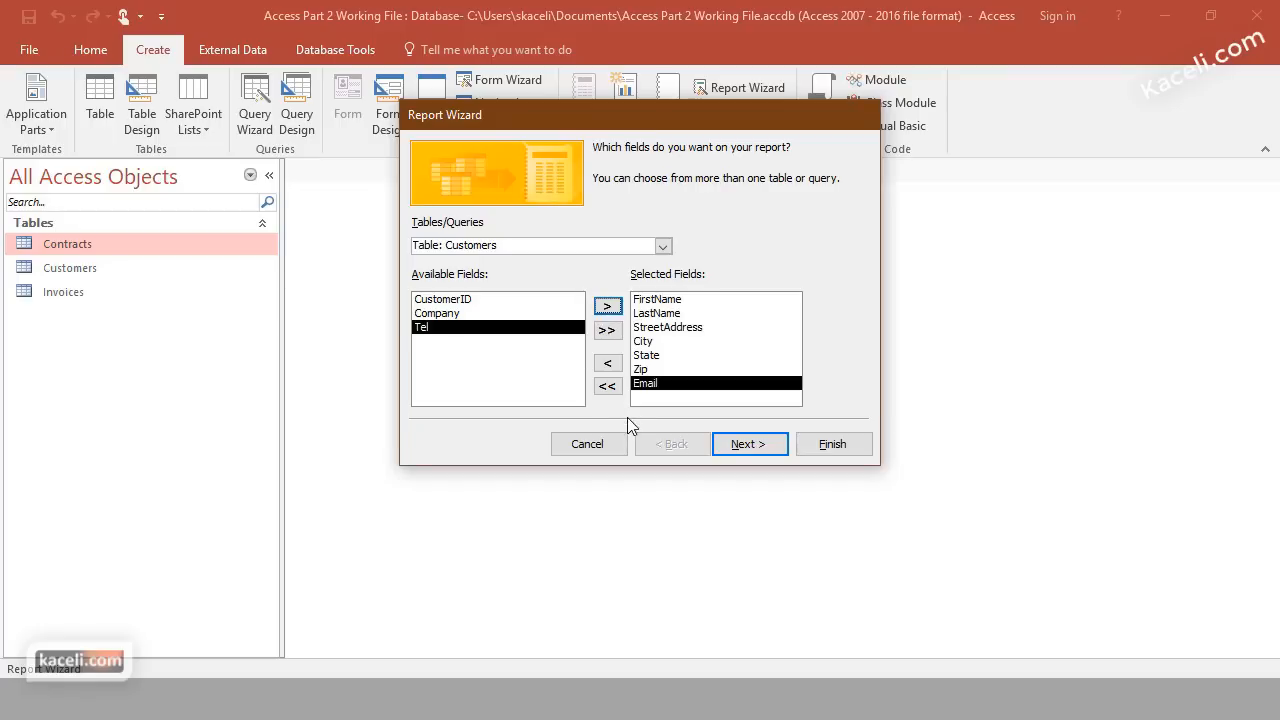
left_click(746, 448)
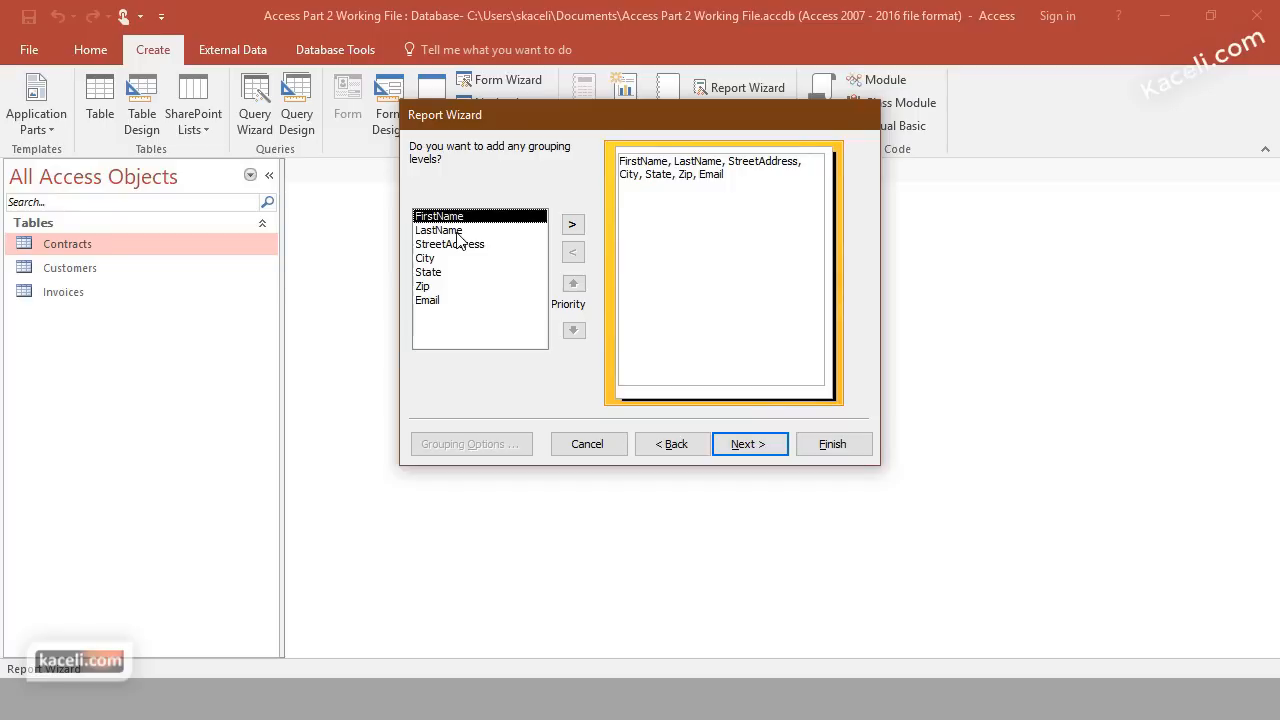
Leave the report without grouping levels and sort its records by FirstName in ascending order
left_click(750, 445)
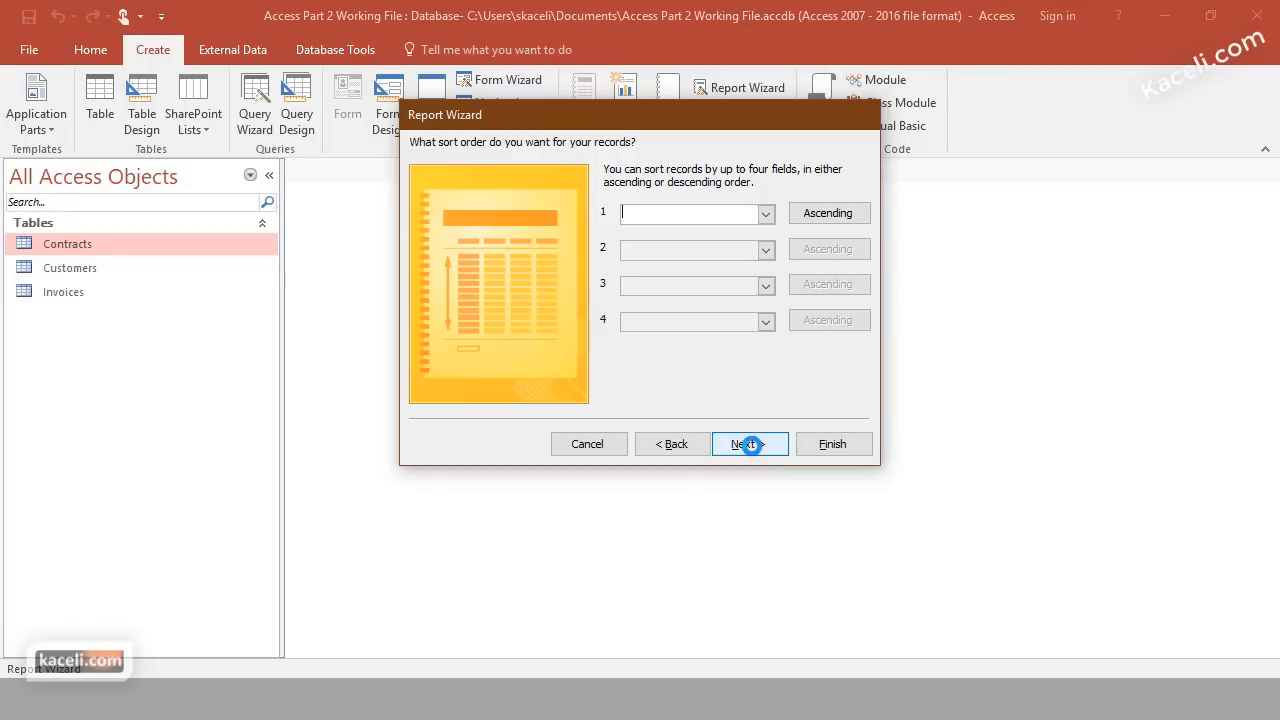
left_click(766, 214)
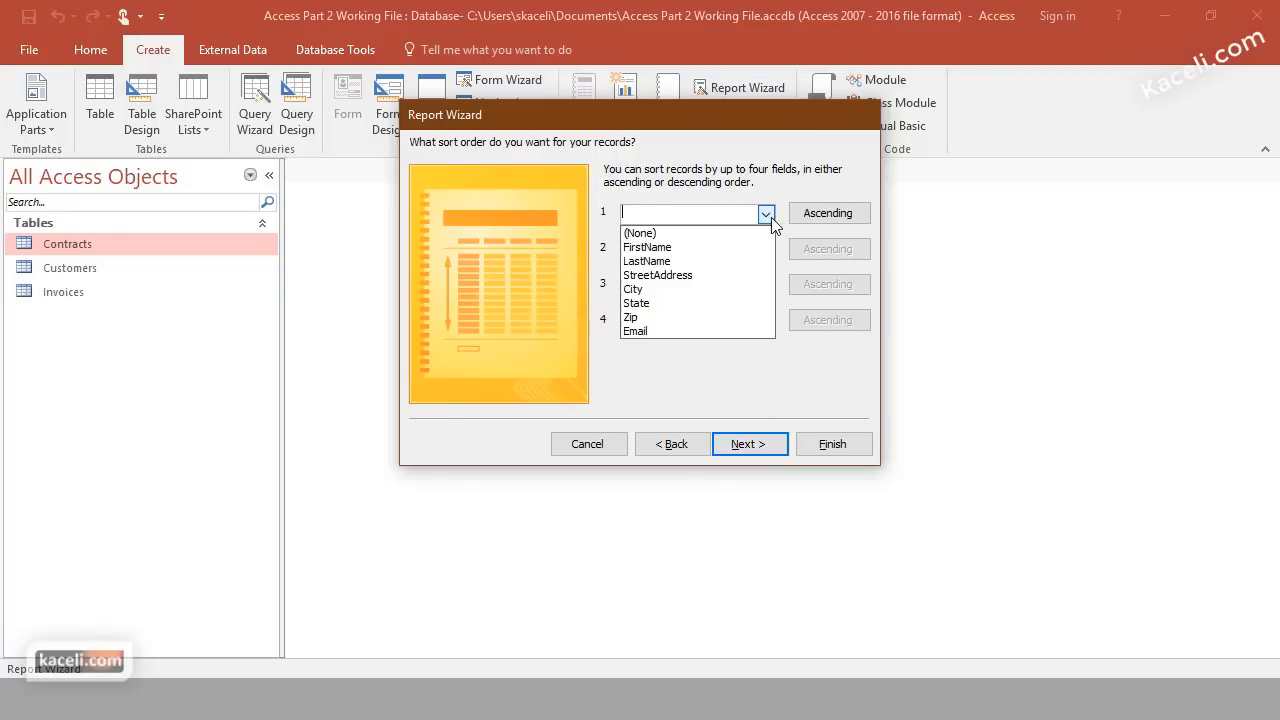
left_click(676, 248)
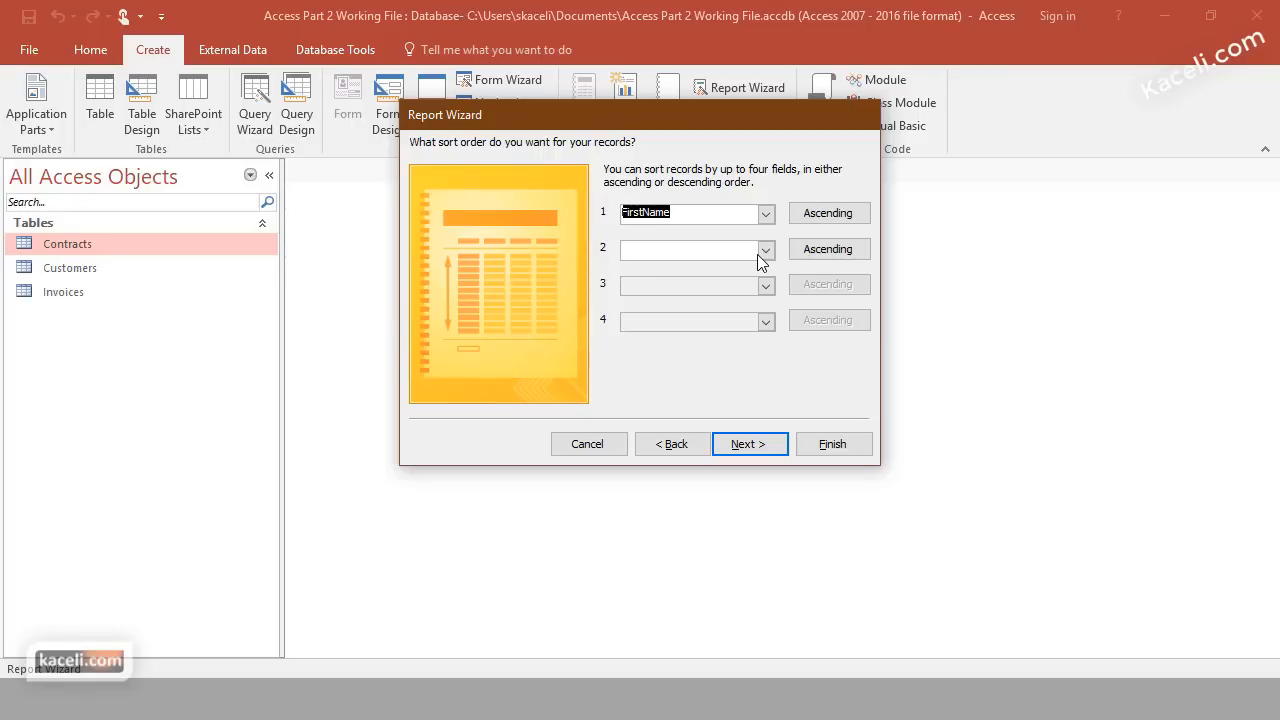
left_click(759, 448)
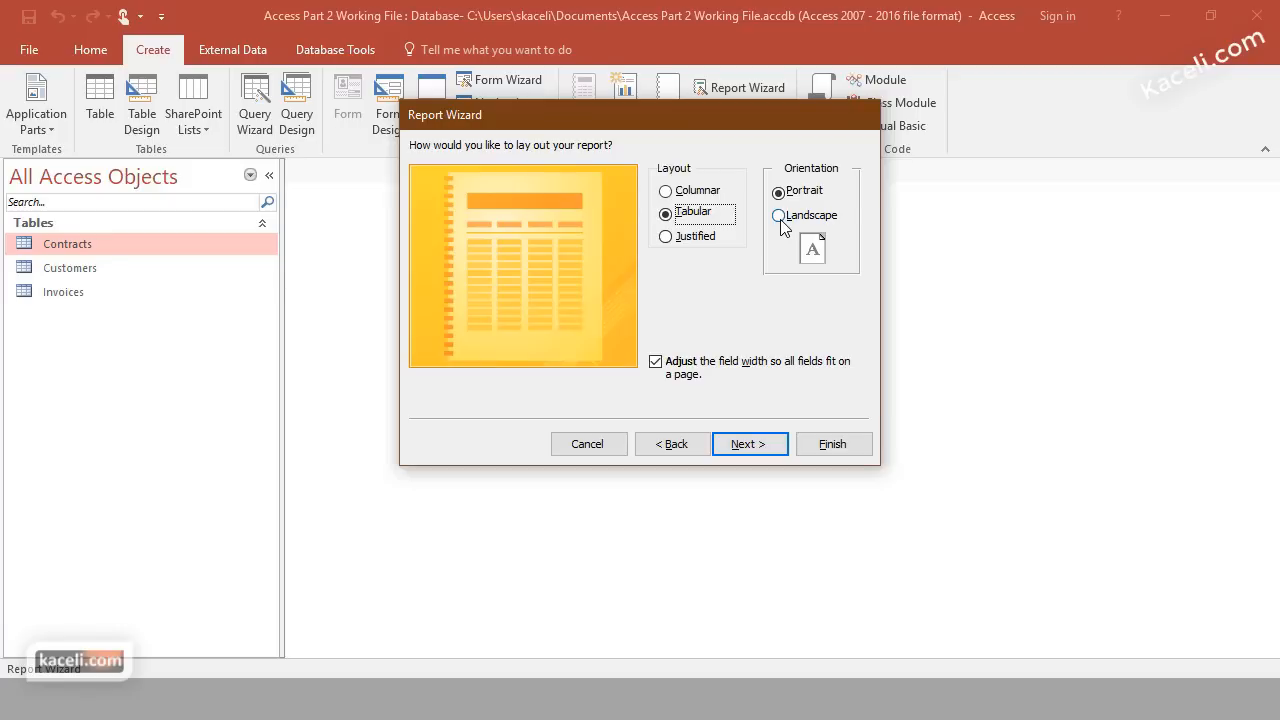
Accept the tabular portrait layout, title the report "Customers List", and finish the wizard with a preview of the report
left_click(762, 447)
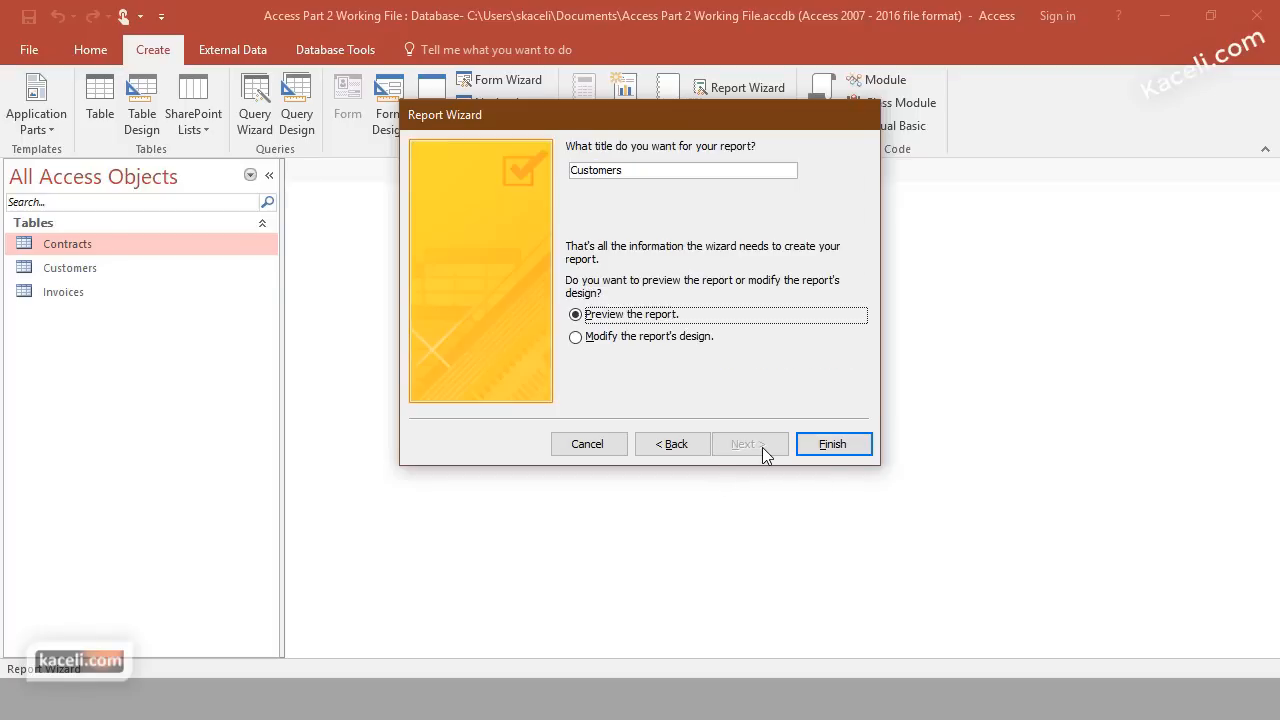
left_click(640, 171)
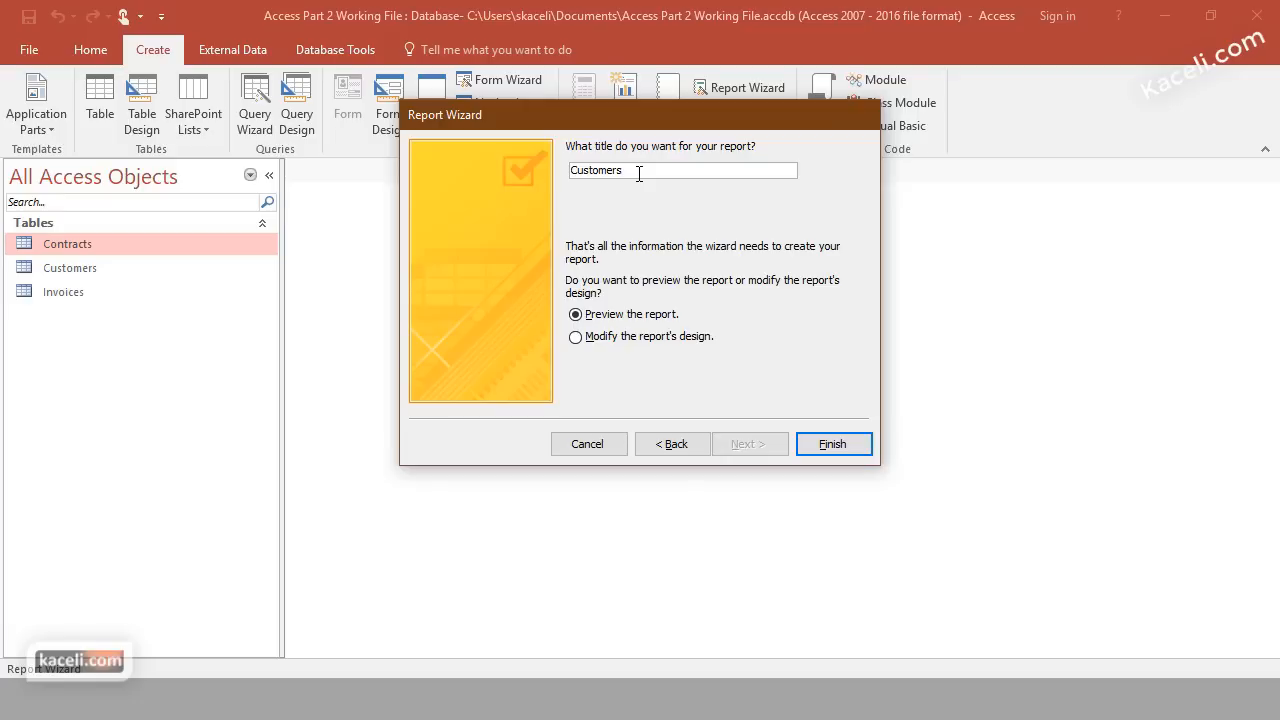
type("List")
left_click(861, 444)
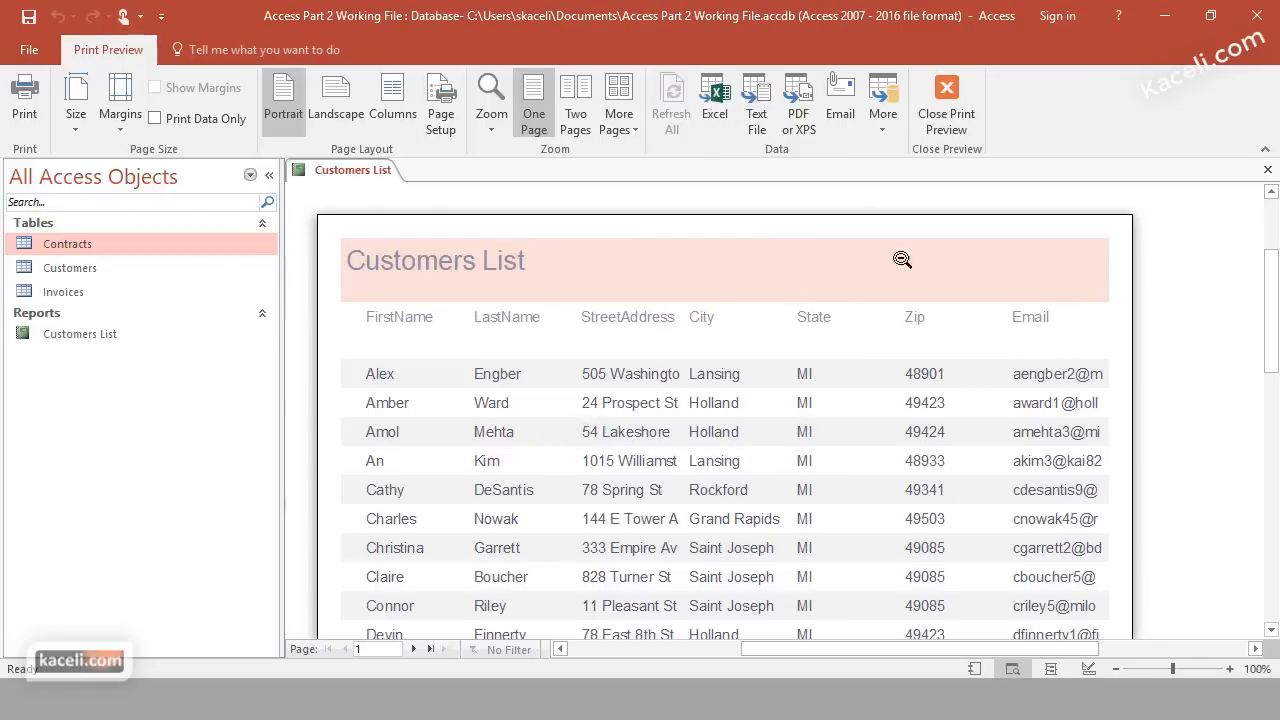
Close the print preview, reopen the Customers List report, and review its records and the contents of its Email column
left_click(1269, 171)
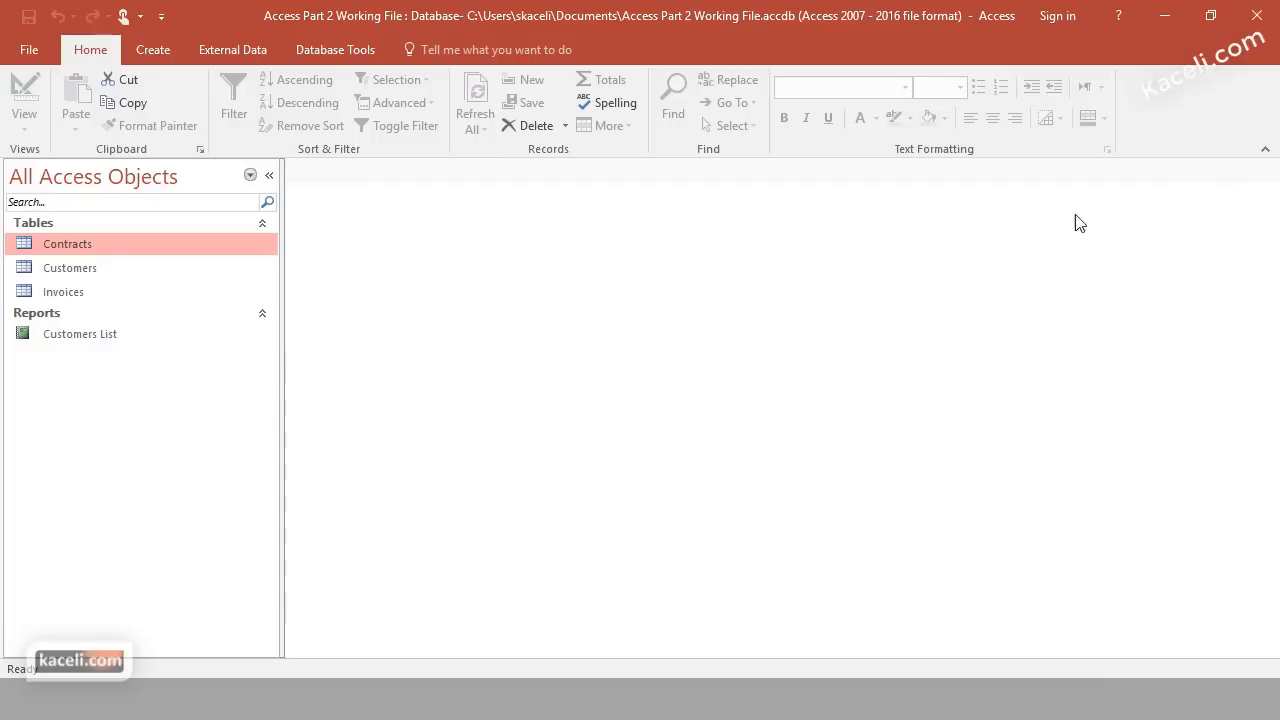
double_click(77, 339)
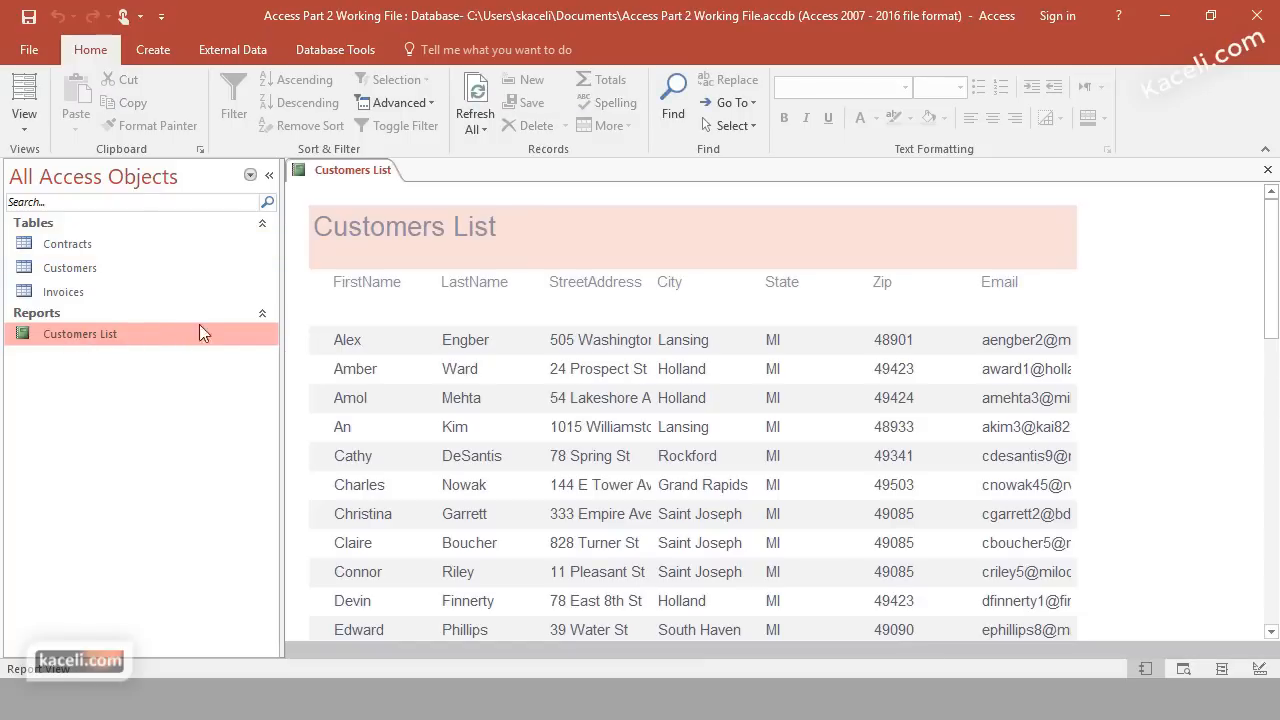
scroll(740, 405, "down", 2)
scroll(692, 415, "down", 10)
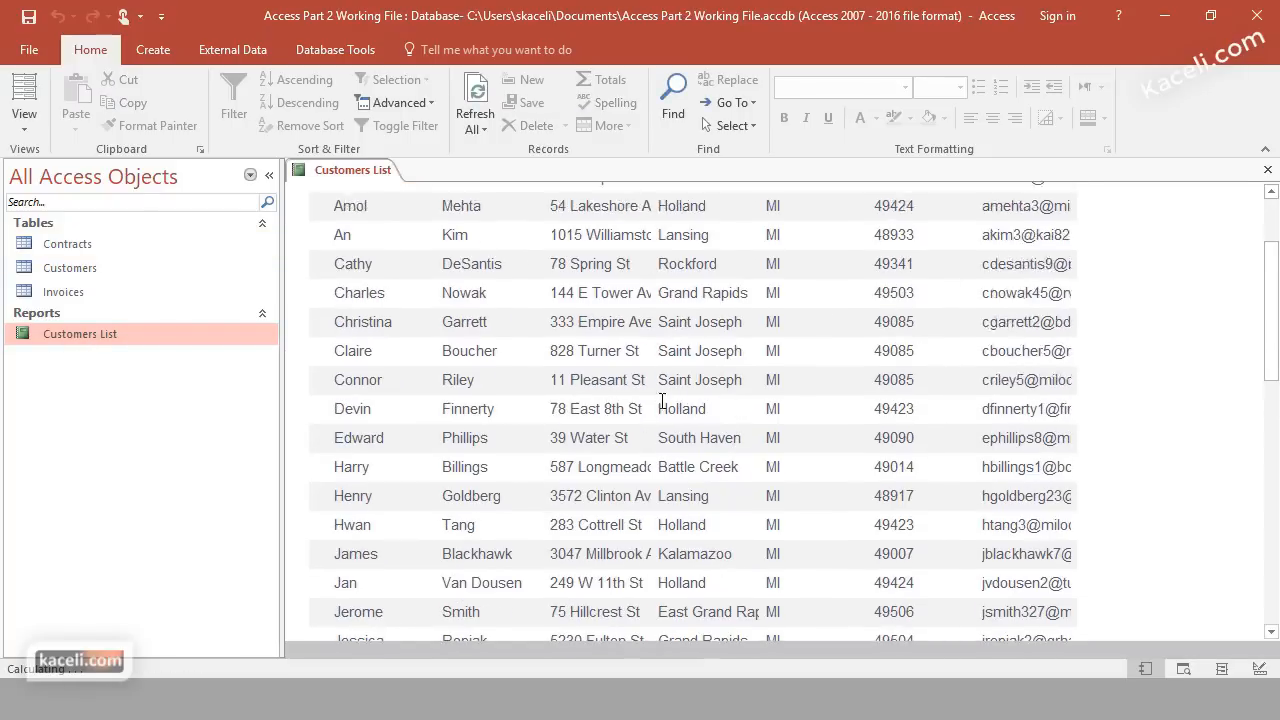
scroll(657, 411, "down", 2)
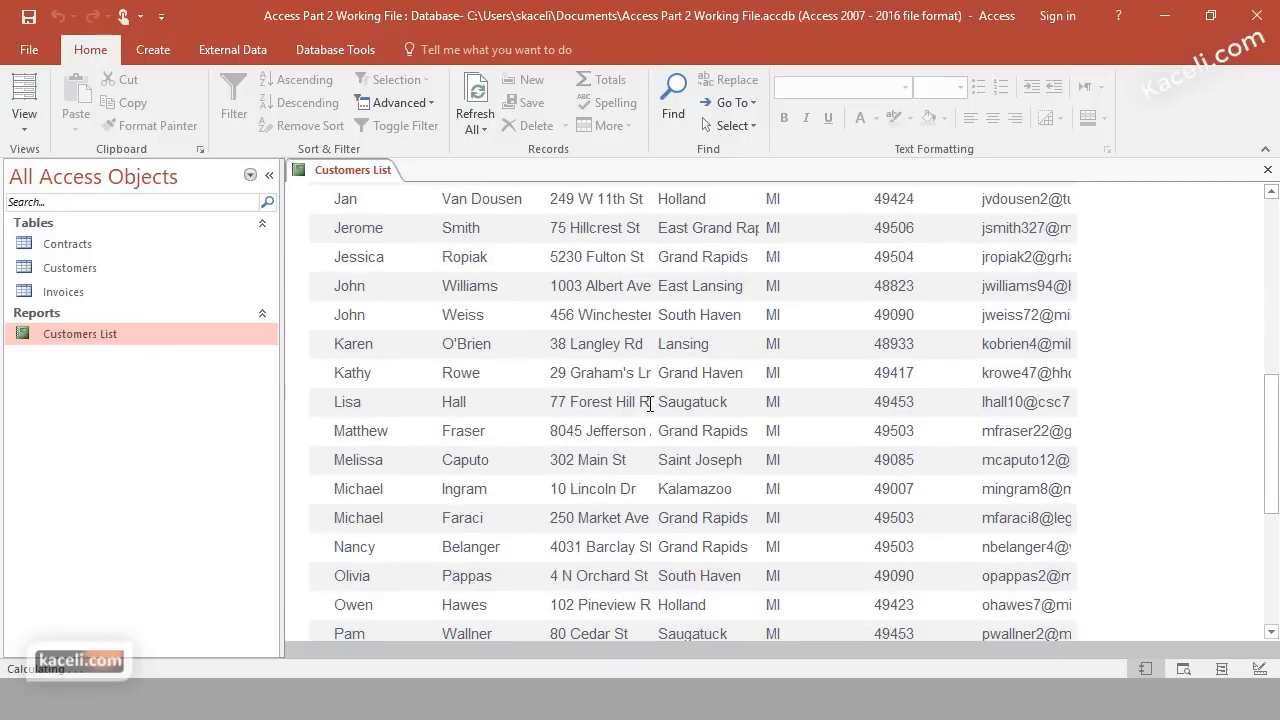
scroll(651, 406, "up", 12)
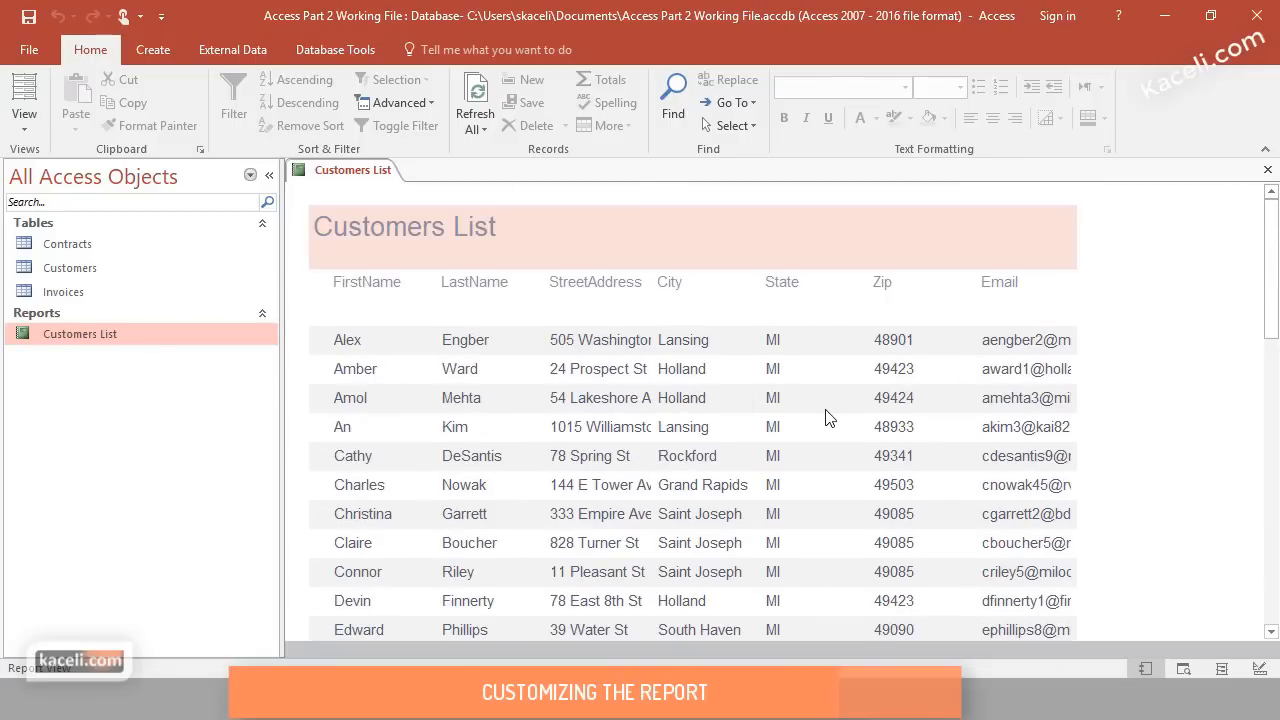
left_click_drag(1011, 344, 1077, 345)
left_click(1008, 350)
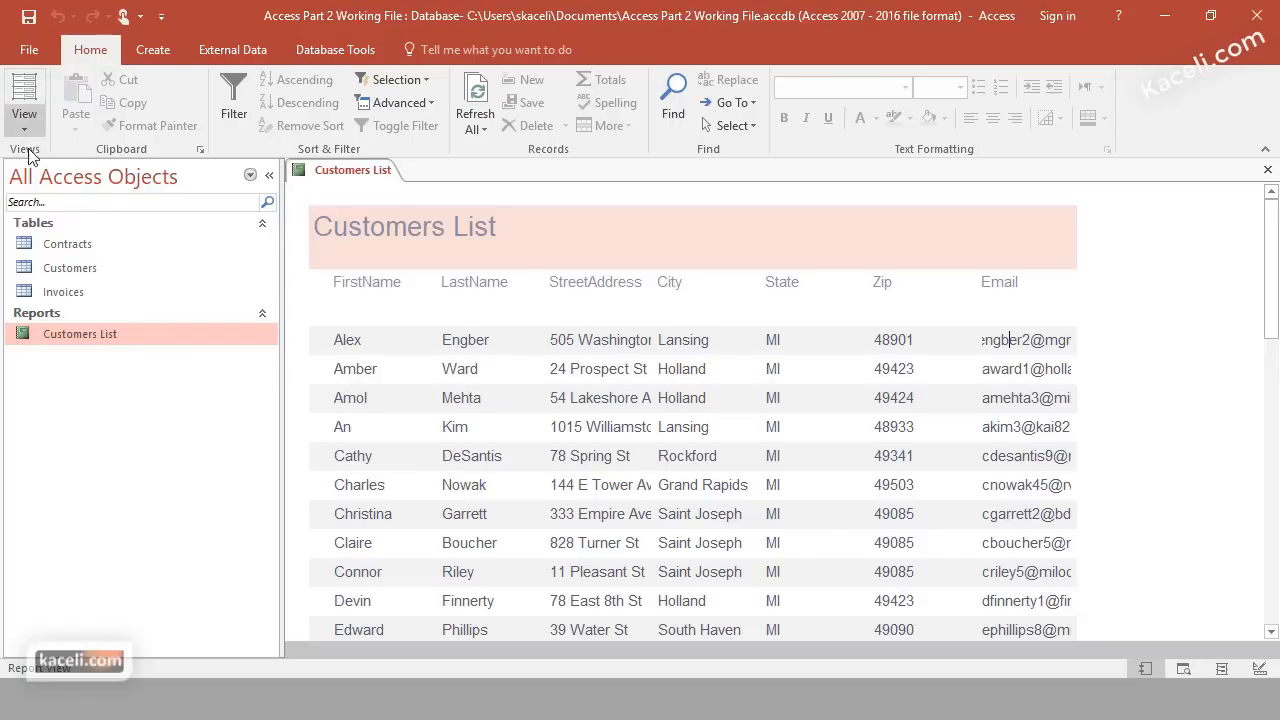
Switch the Customers List report to Layout View
left_click(60, 342)
left_click(31, 122)
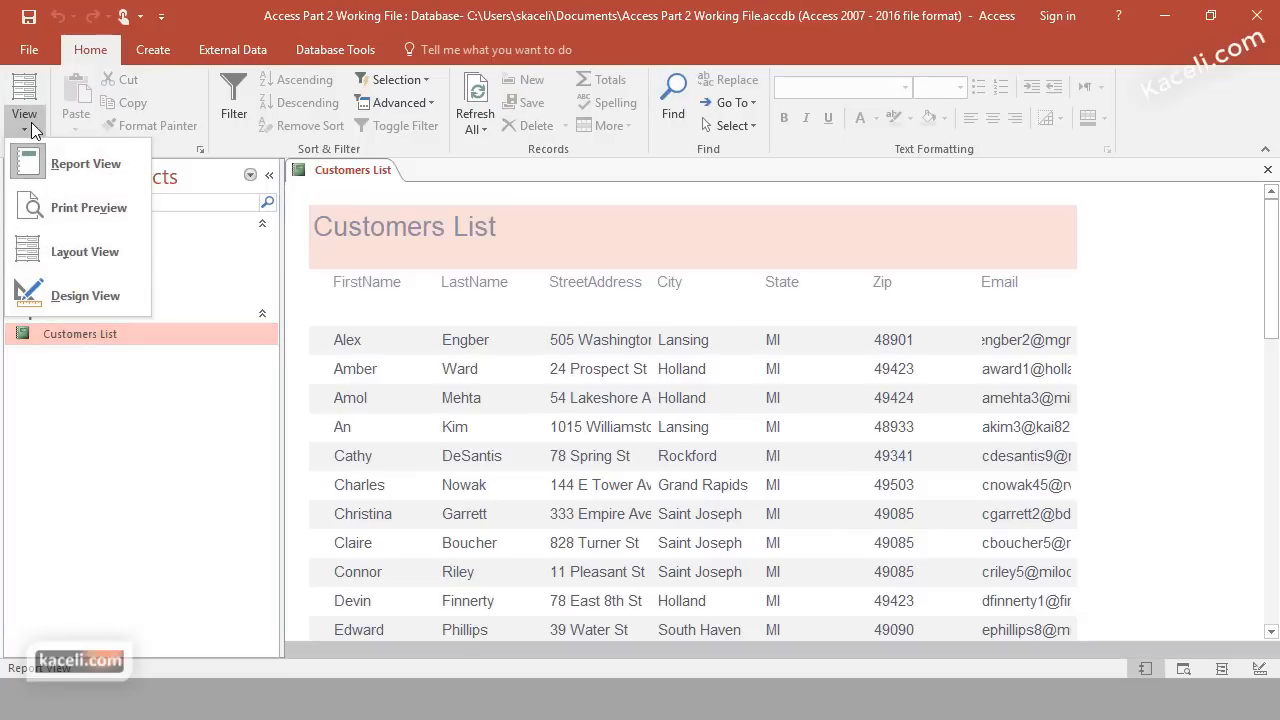
left_click(76, 262)
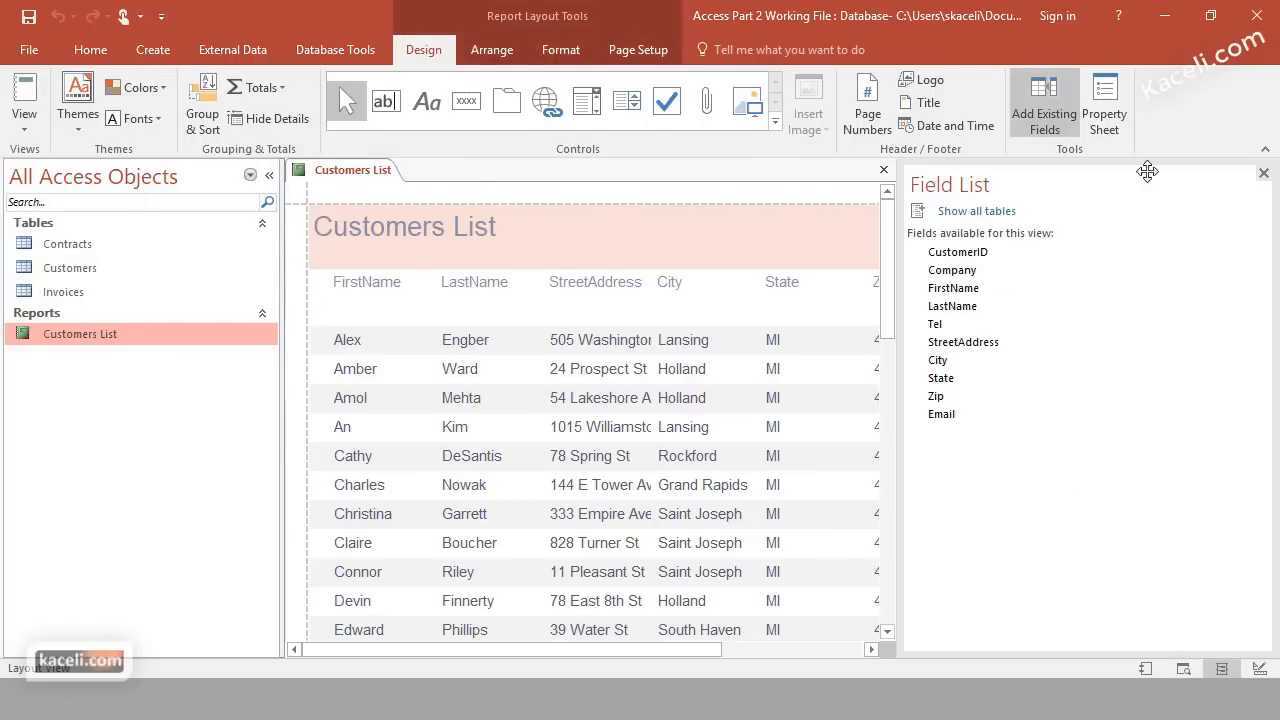
Close the Field List and narrow the FirstName and LastName data columns to fit their contents
left_click(1263, 174)
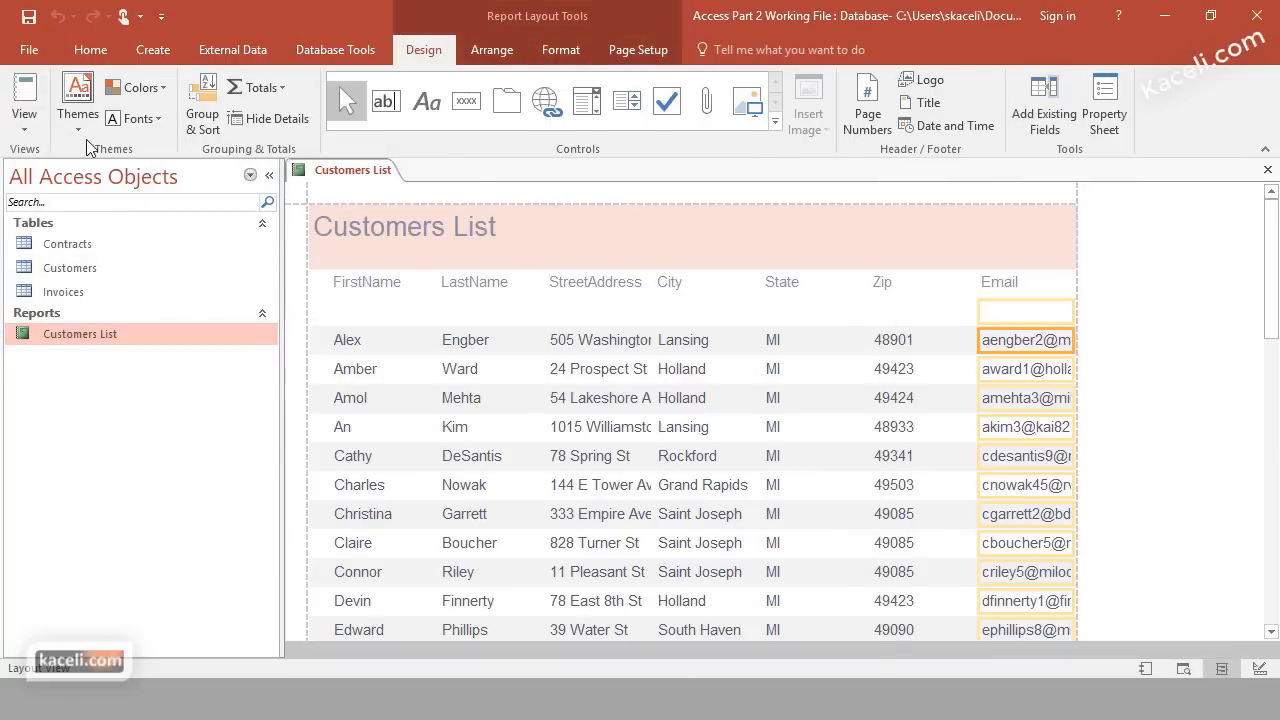
left_click(462, 338)
left_click(368, 346)
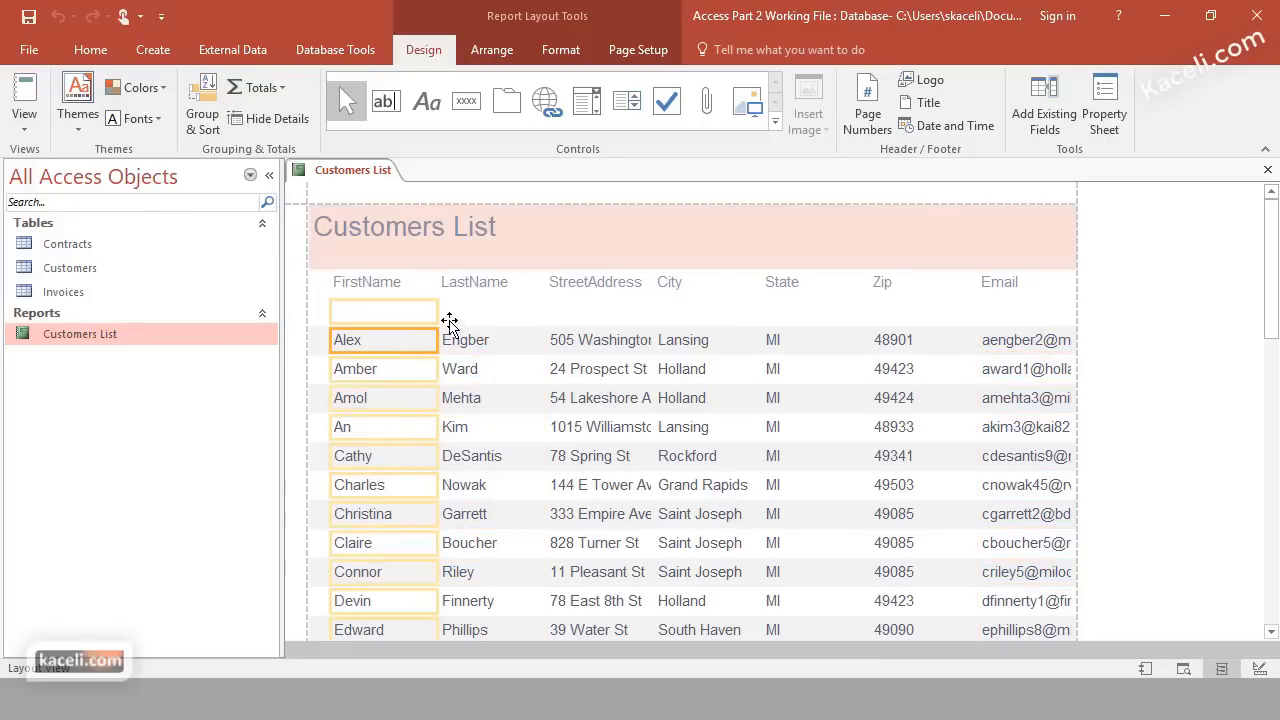
left_click_drag(438, 310, 413, 309)
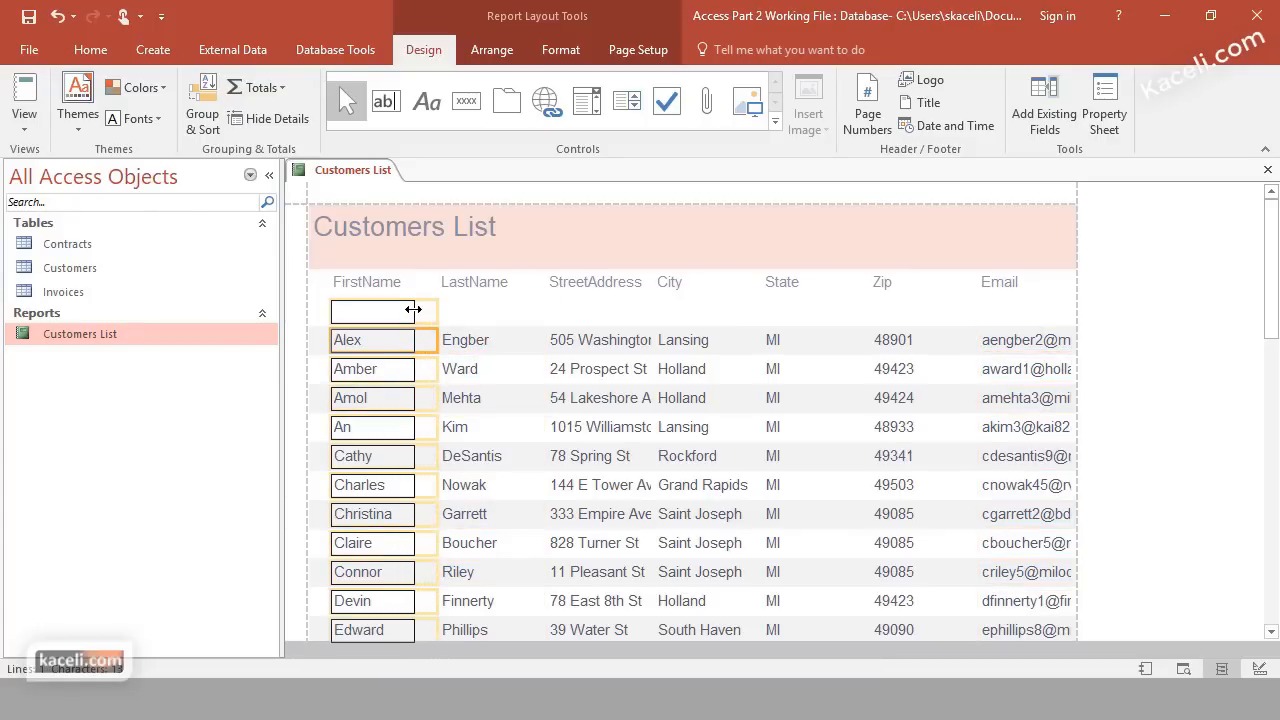
left_click(505, 310)
left_click_drag(546, 306, 519, 308)
Widen the StreetAddress data column to fit the full addresses and start the City column just after it
left_click(586, 312)
left_click_drag(655, 306, 710, 330)
left_click(714, 309)
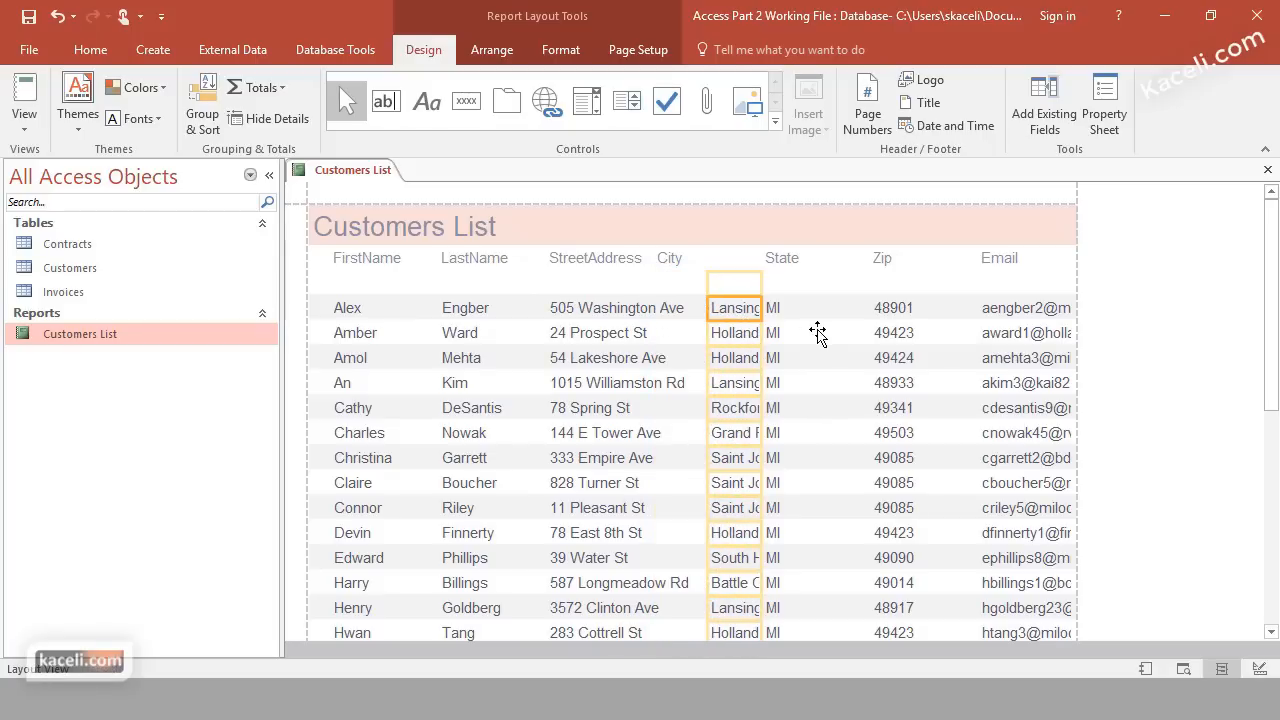
Narrow the State data column, start the Zip column right beside it, and shrink the Zip column to fit its codes
left_click(793, 313)
left_click_drag(866, 310, 803, 313)
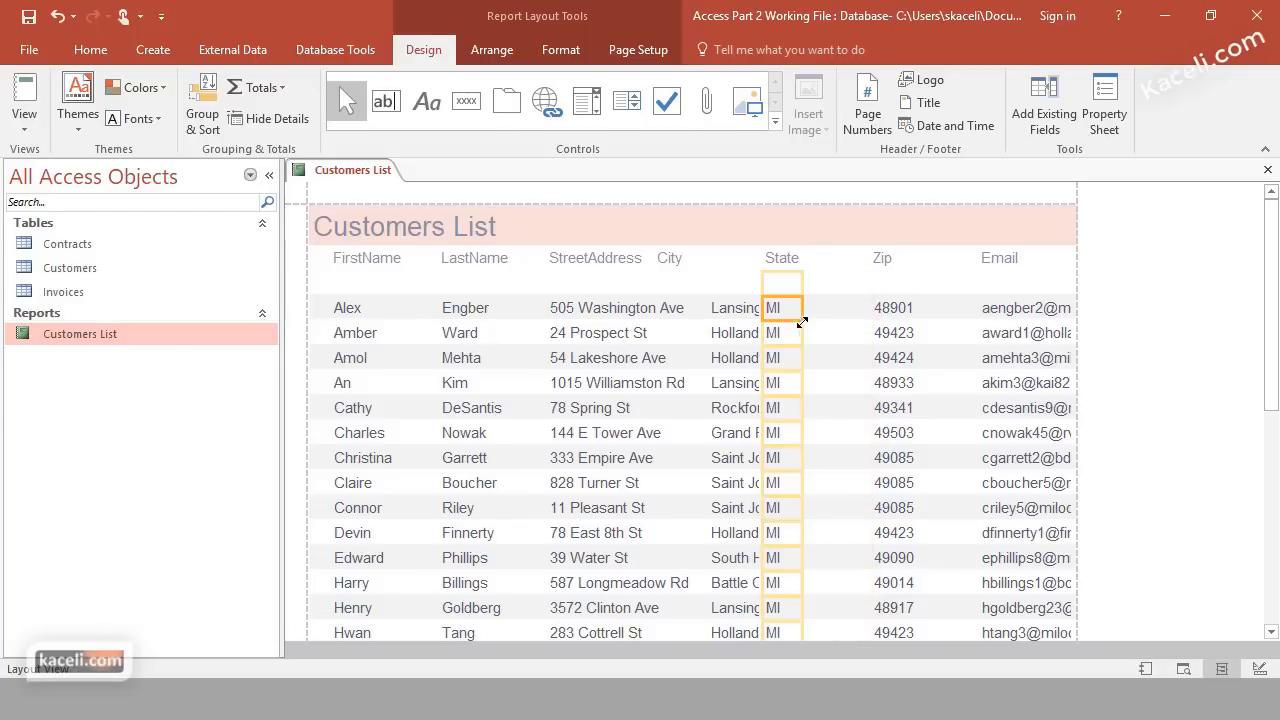
left_click(881, 310)
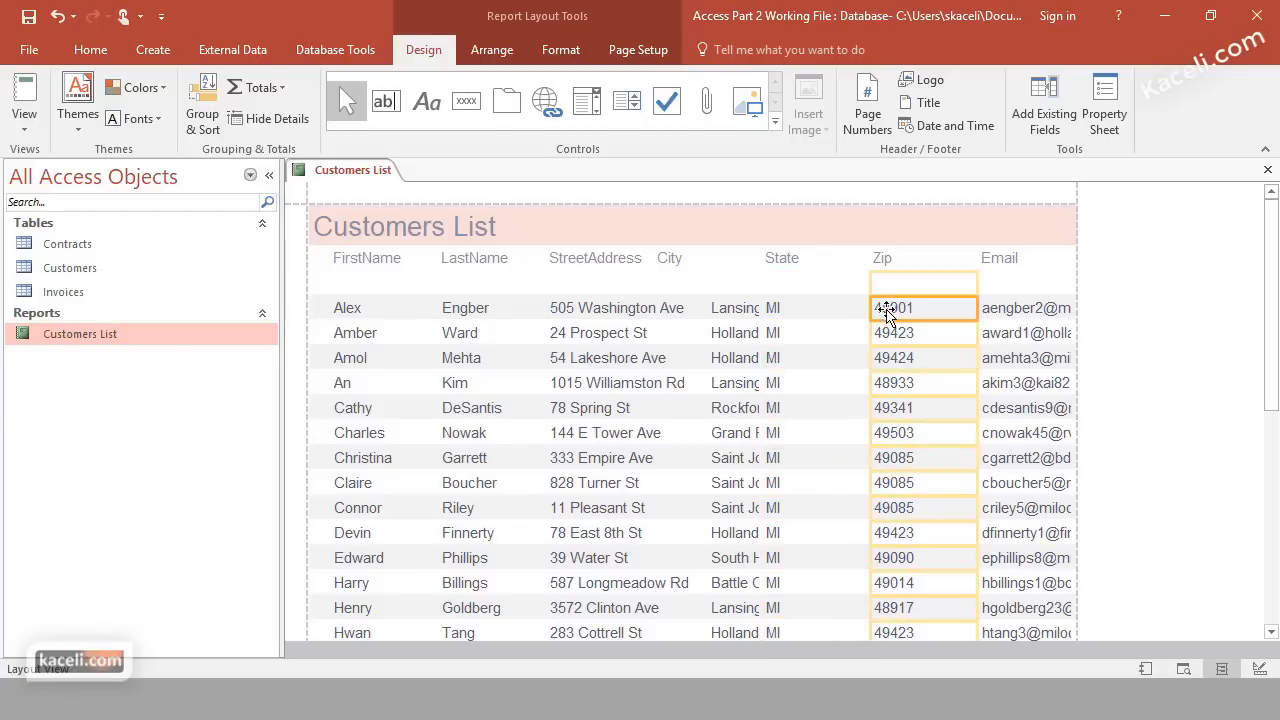
left_click_drag(867, 307, 807, 313)
left_click_drag(975, 308, 881, 314)
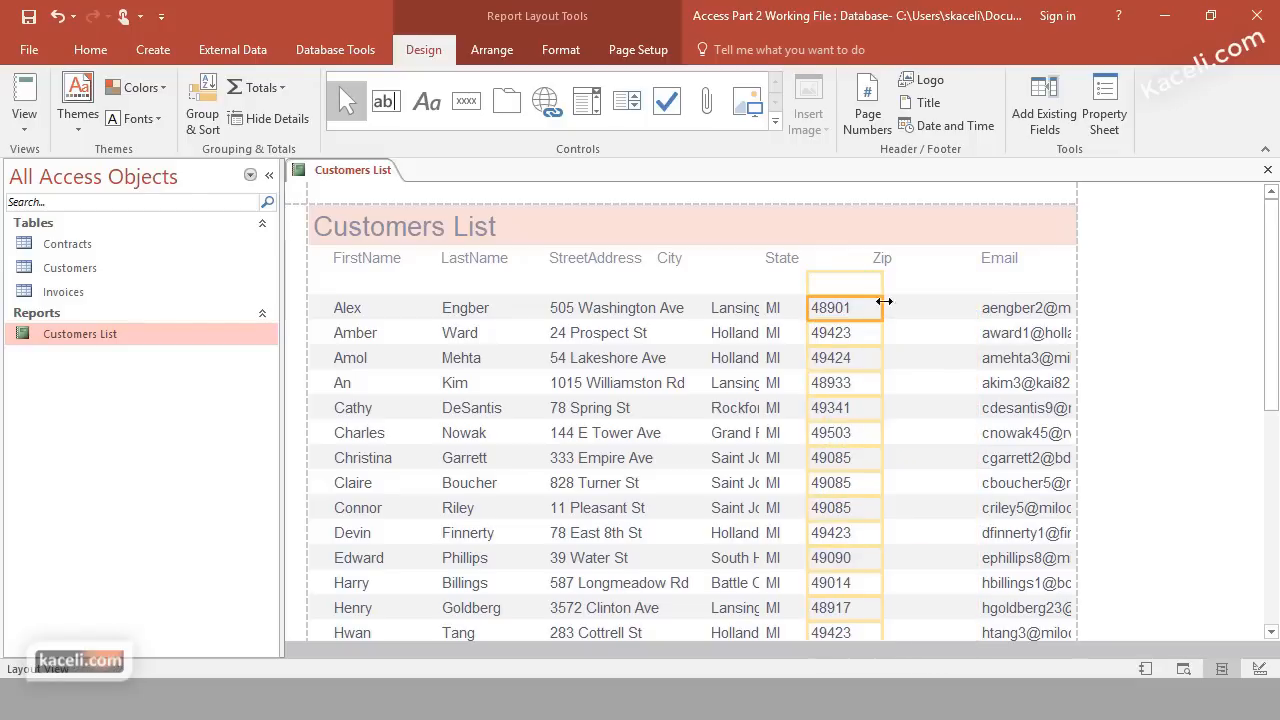
Shrink the State and Zip heading labels and align the Zip heading with its data column
left_click(835, 262)
left_click(848, 259)
left_click_drag(815, 261, 800, 264)
left_click(857, 264)
left_click(878, 261)
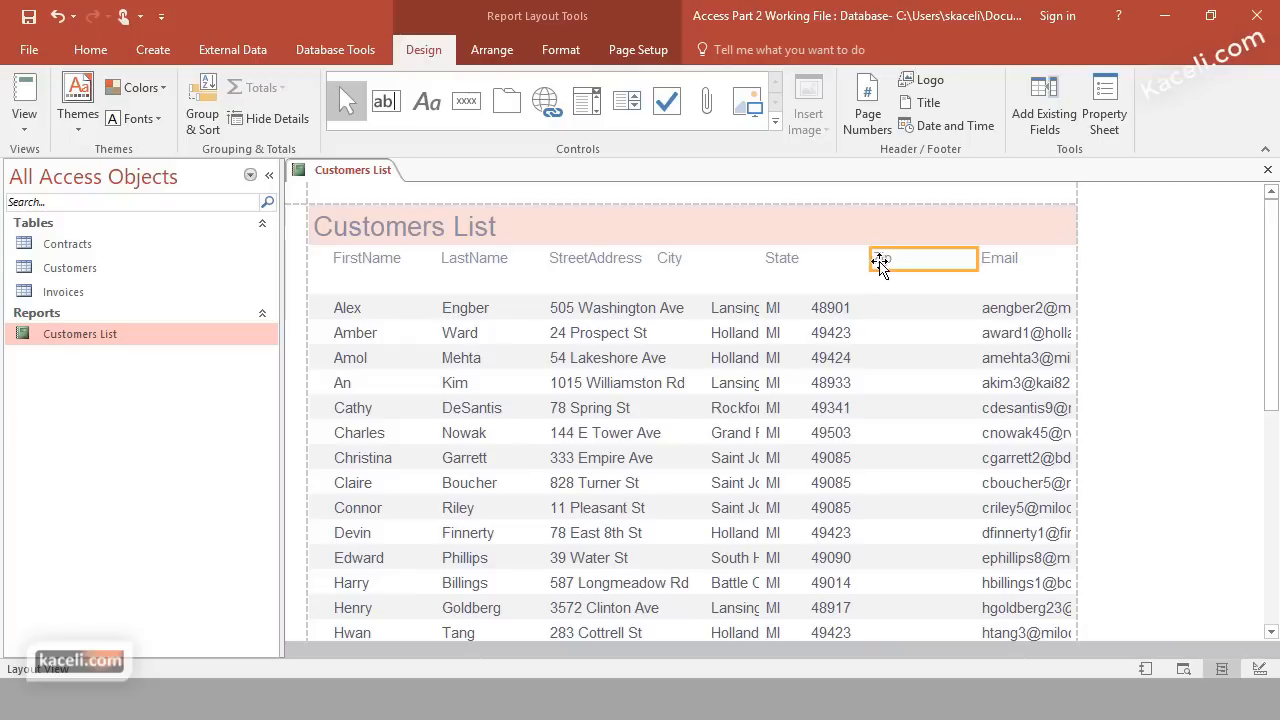
left_click_drag(811, 269, 811, 262)
left_click_drag(977, 262, 850, 268)
Extend the Email data column and its heading toward the Zip column so the full addresses fit
left_click(998, 309)
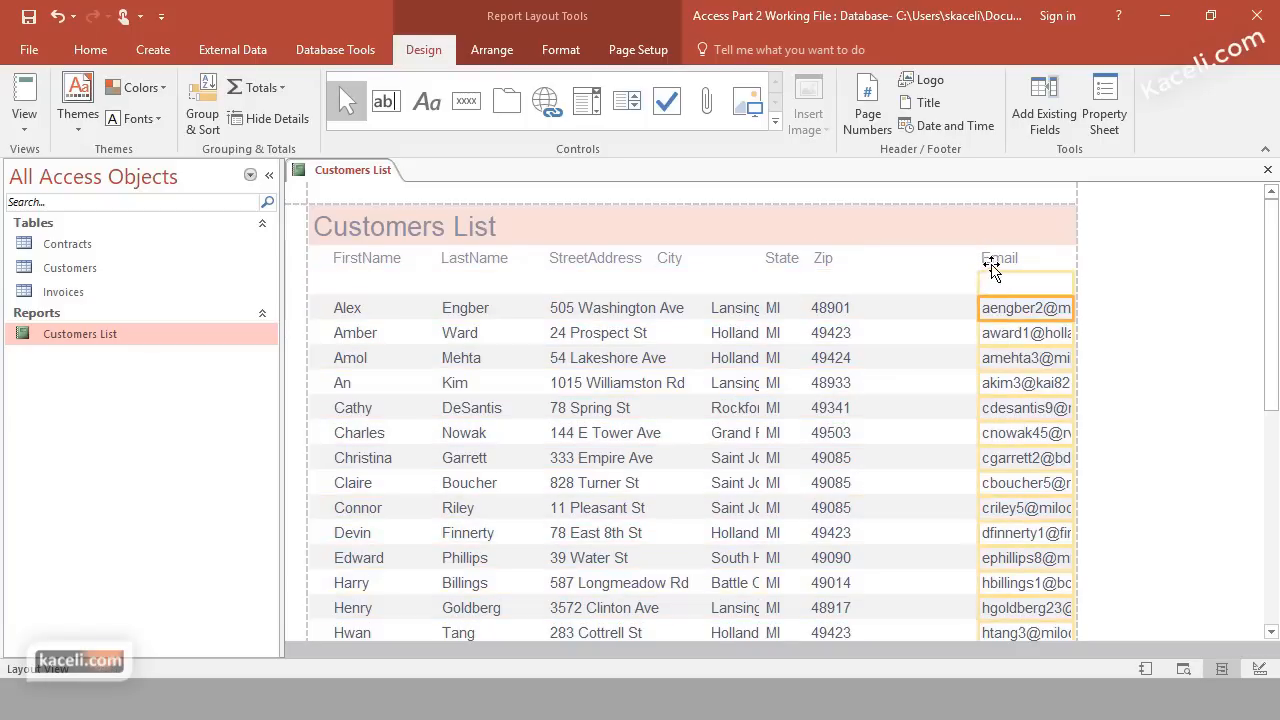
left_click_drag(979, 291, 868, 295)
left_click(995, 262)
Select all controls of the report and set their font size to 9
key("ctrl+a")
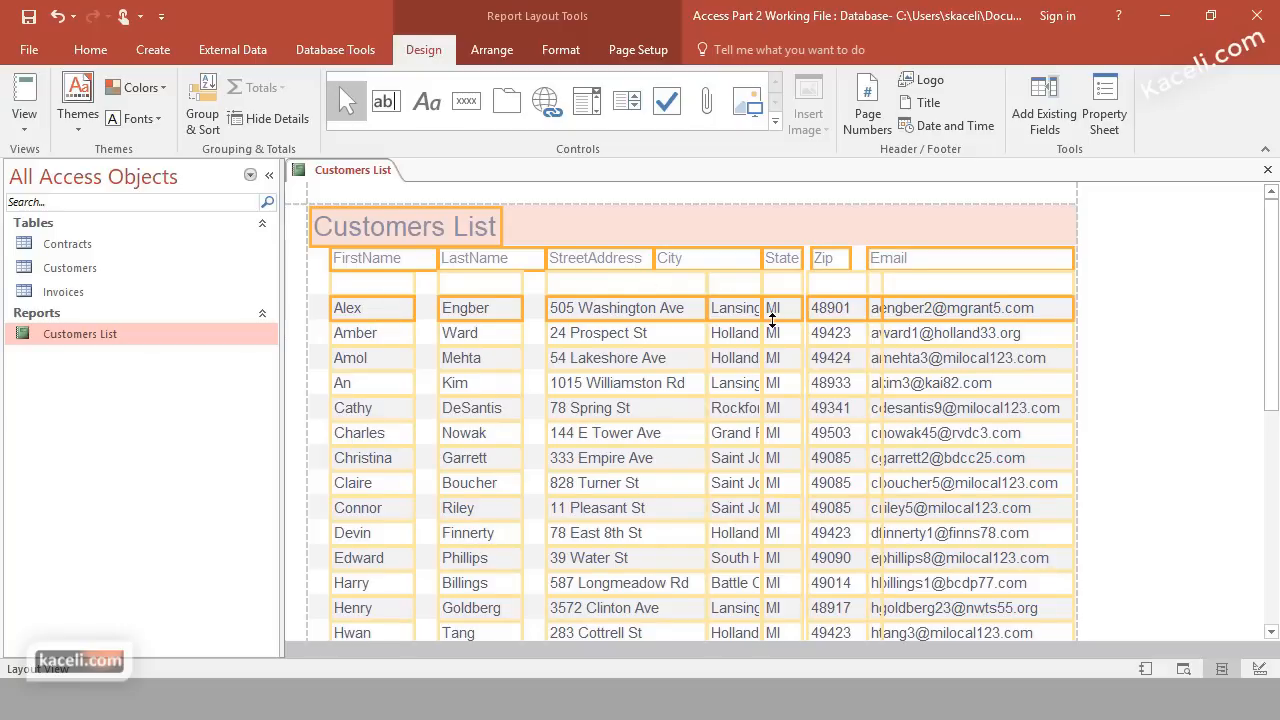
left_click(545, 48)
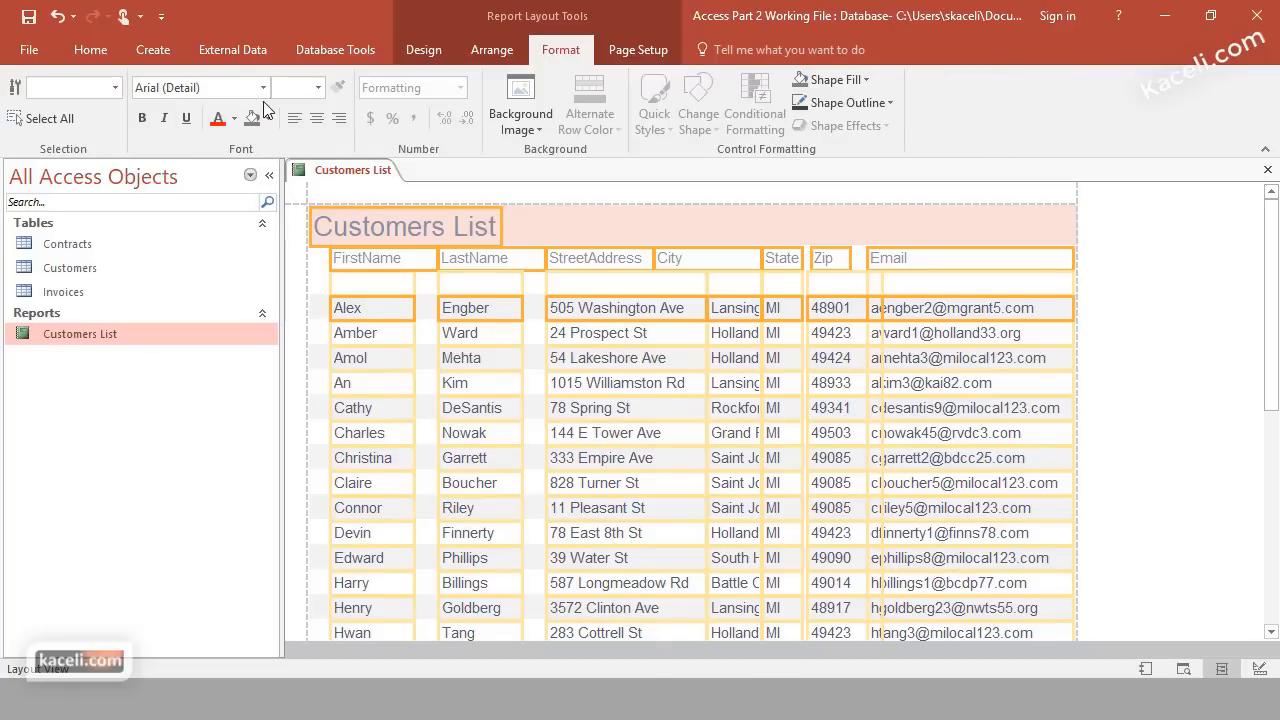
left_click(318, 87)
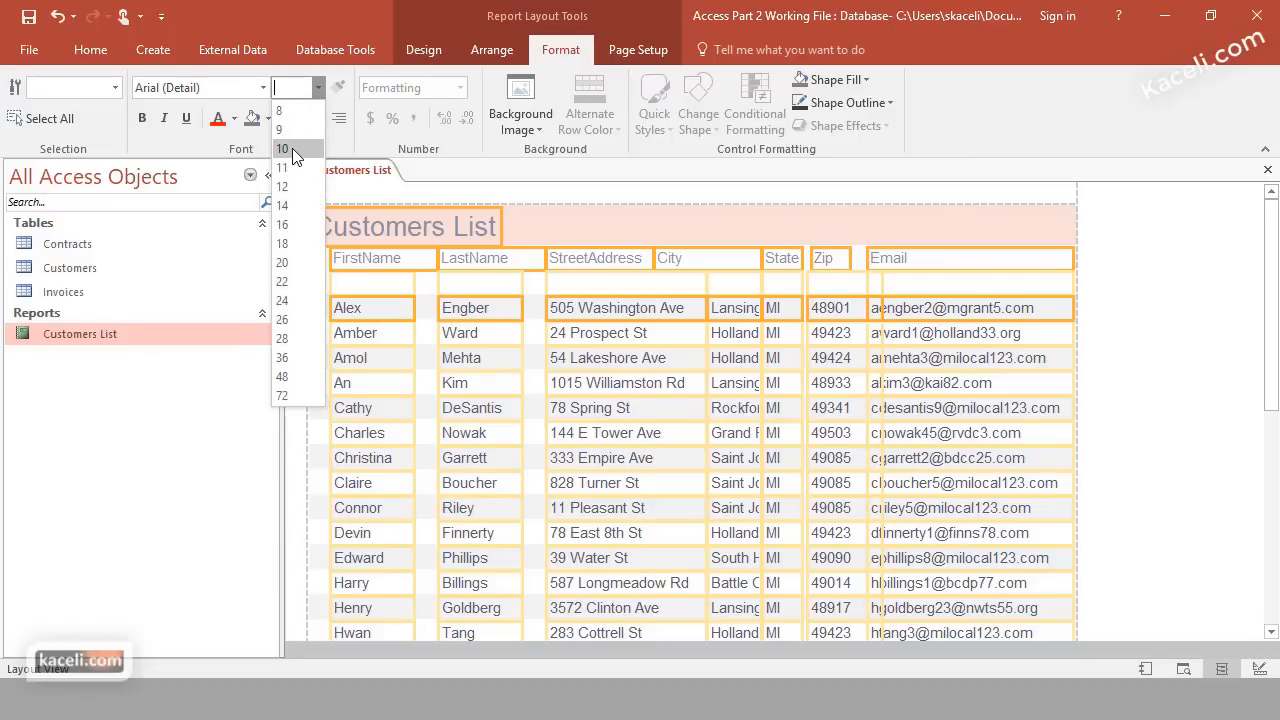
left_click(292, 133)
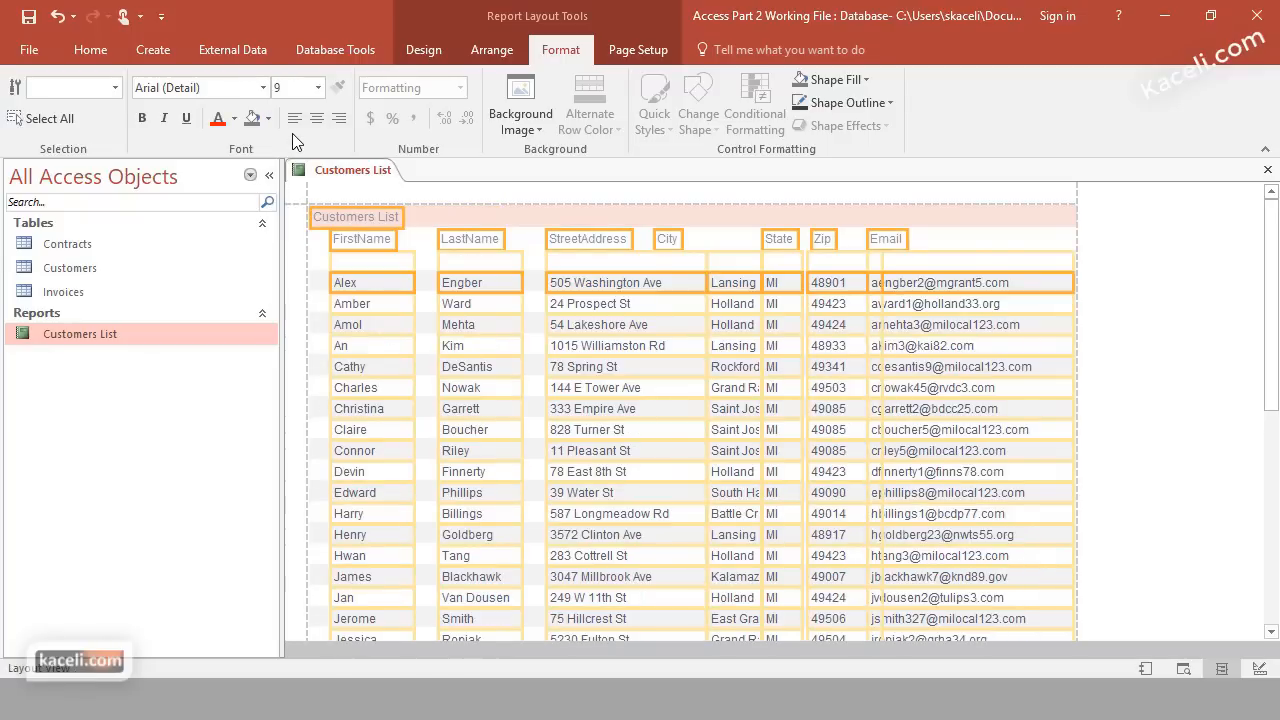
Make all the column headings from FirstName through Email bold
left_click(905, 268)
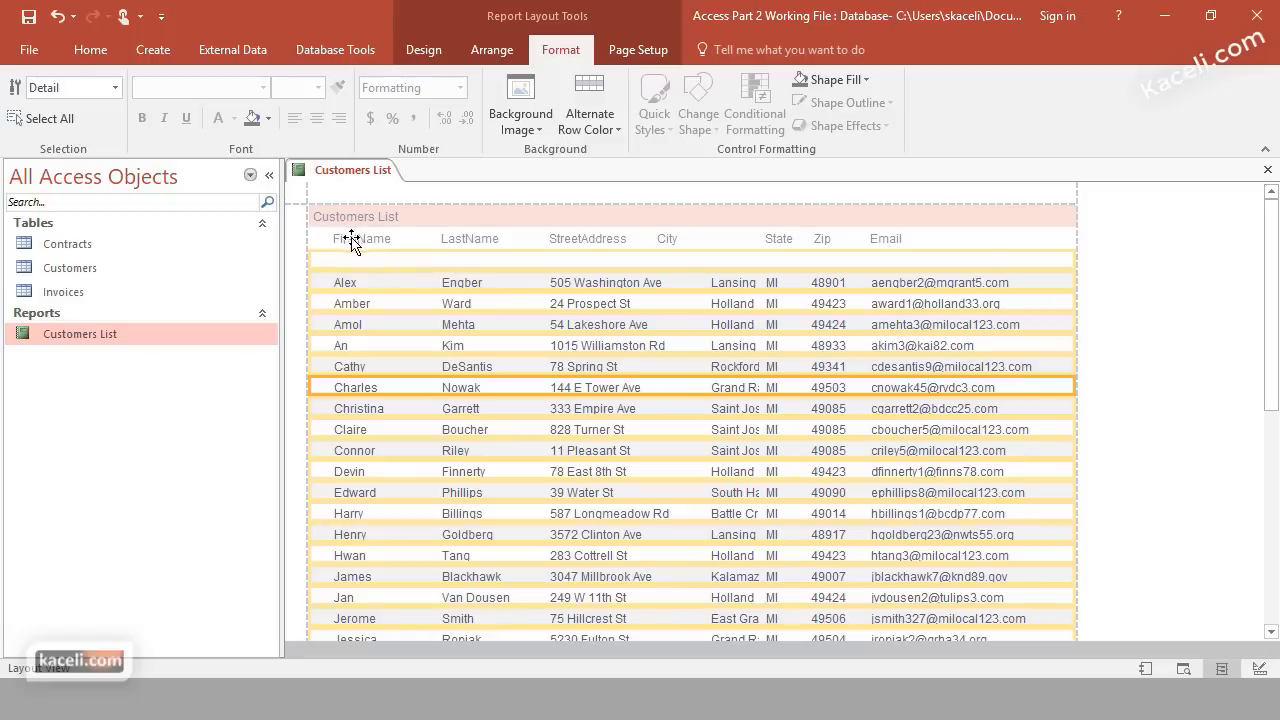
left_click(352, 239)
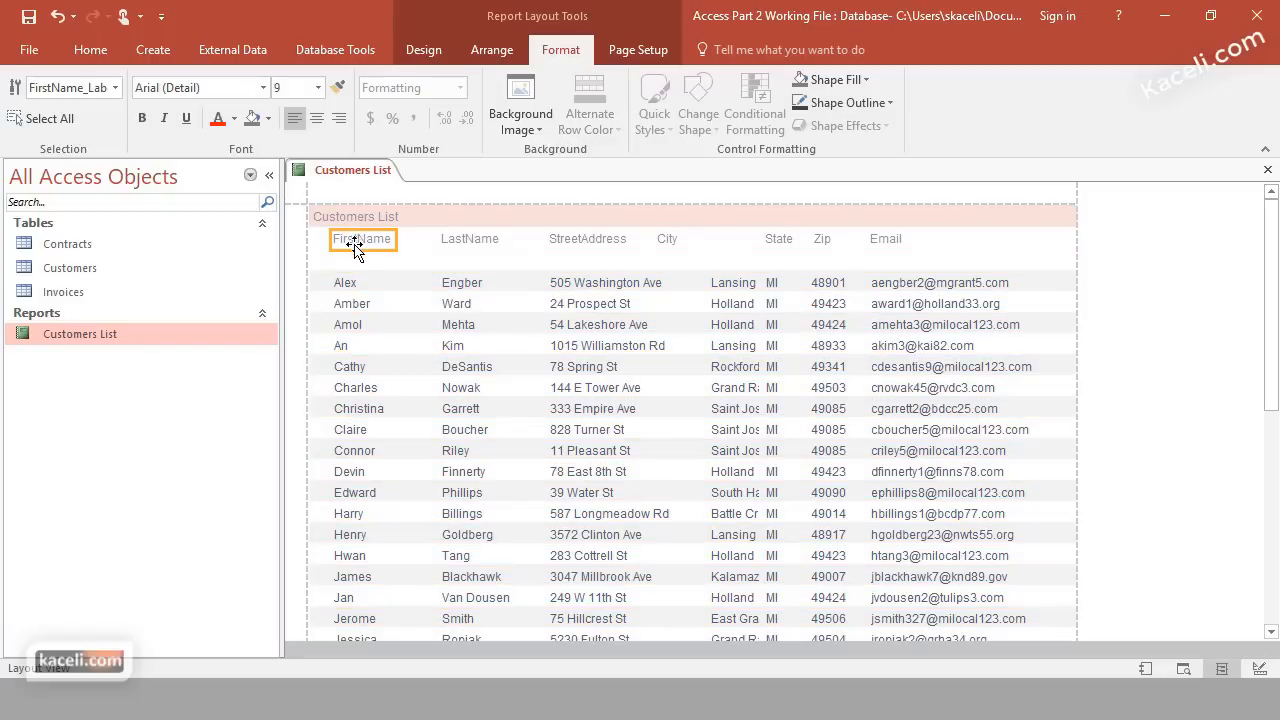
left_click(482, 240, "shift")
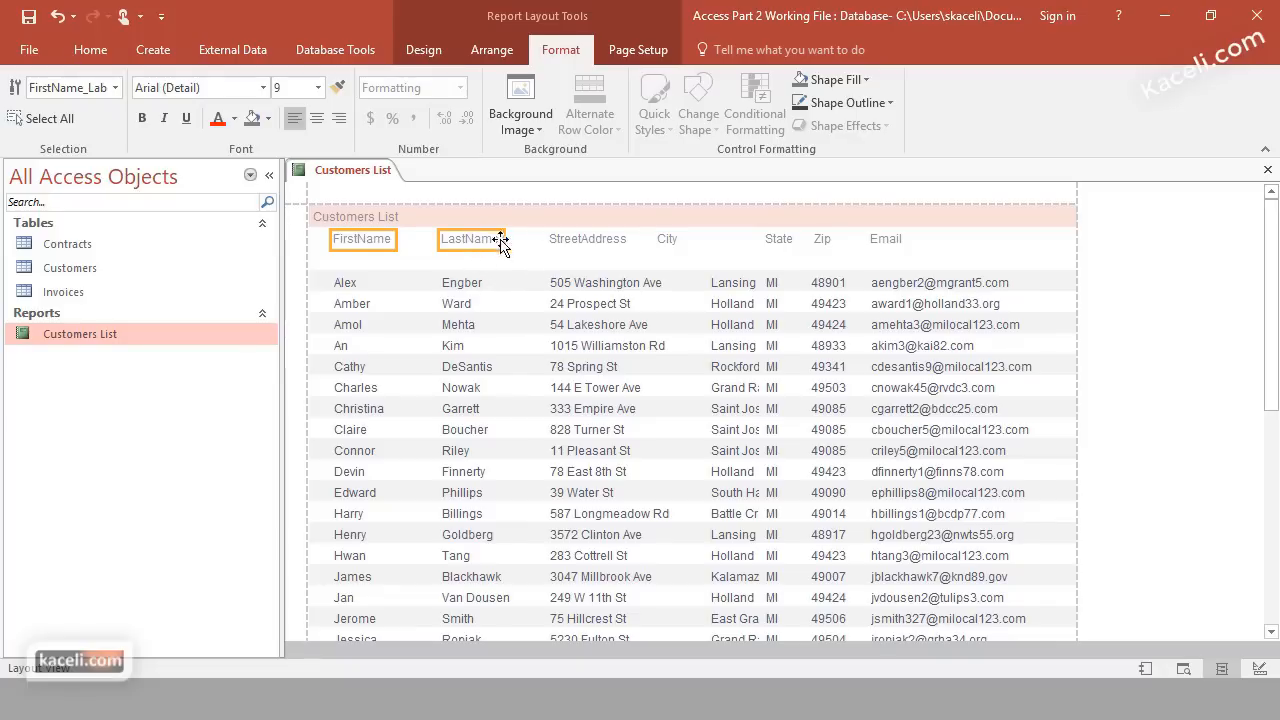
left_click(578, 241, "shift")
left_click(780, 245, "shift")
left_click(824, 246, "shift")
left_click(872, 244, "shift")
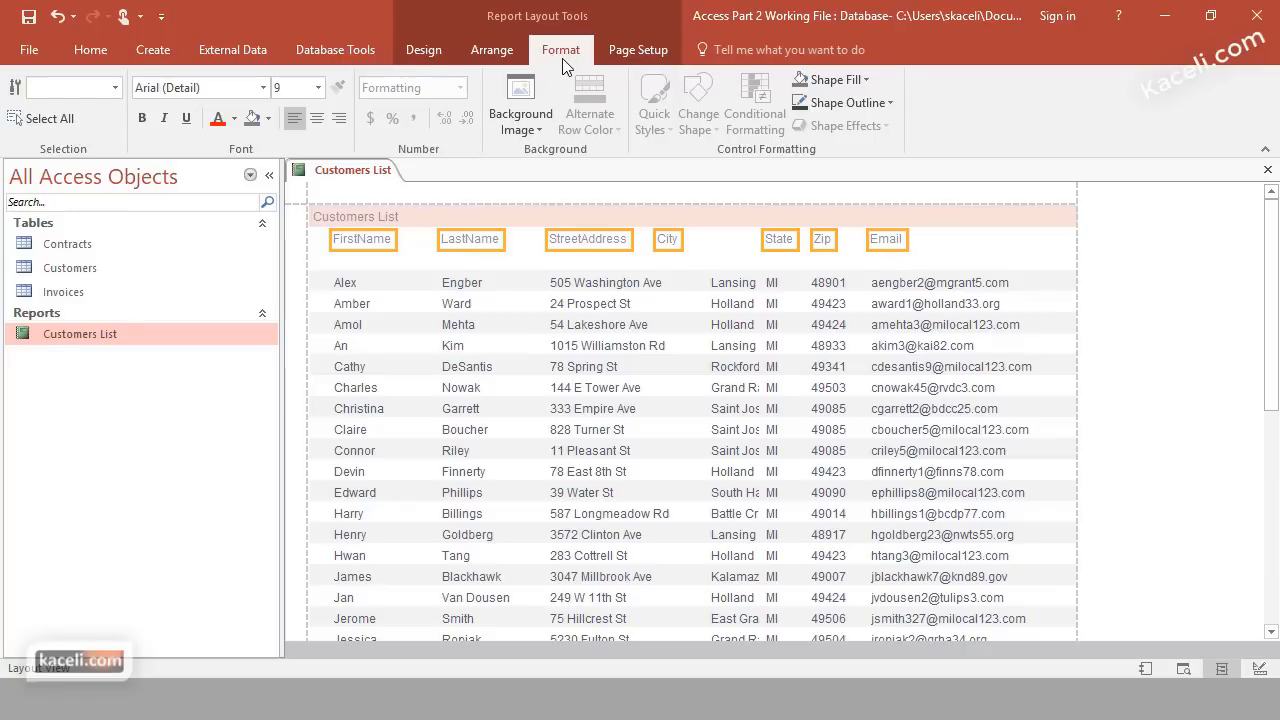
left_click(143, 118)
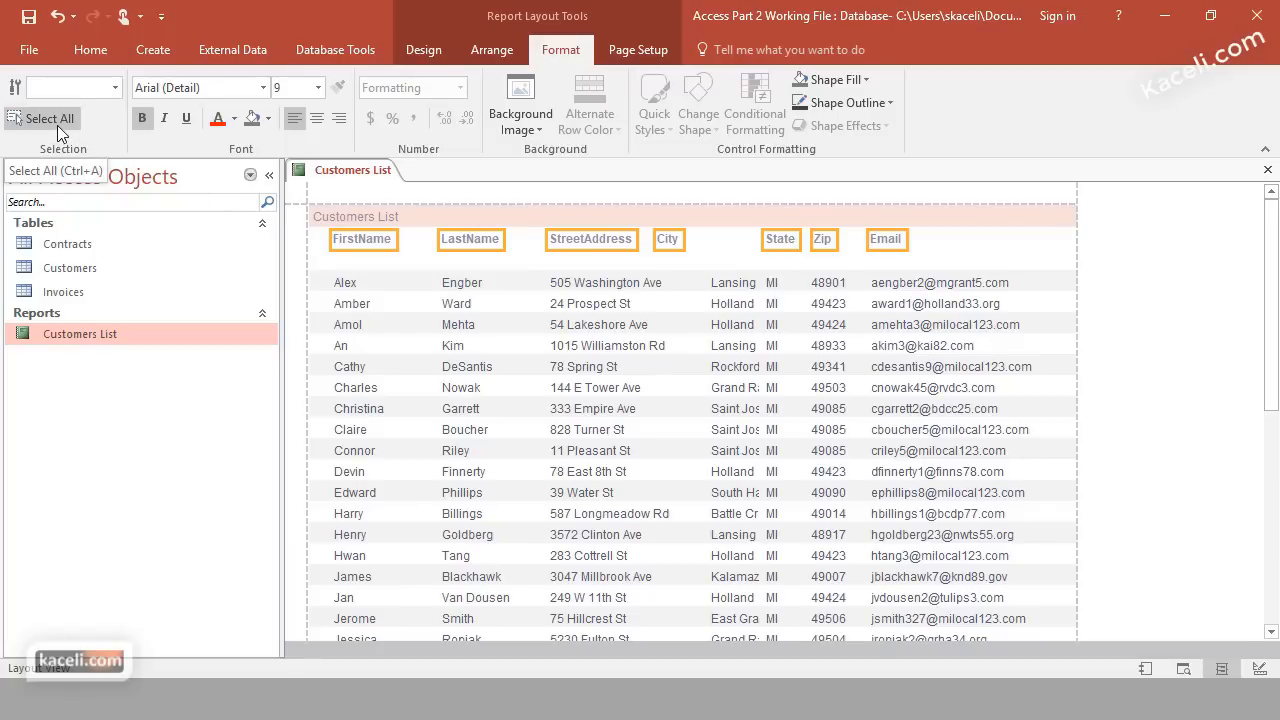
Change the report's title label to "Customers List for Kaceli.com"
left_click(387, 219)
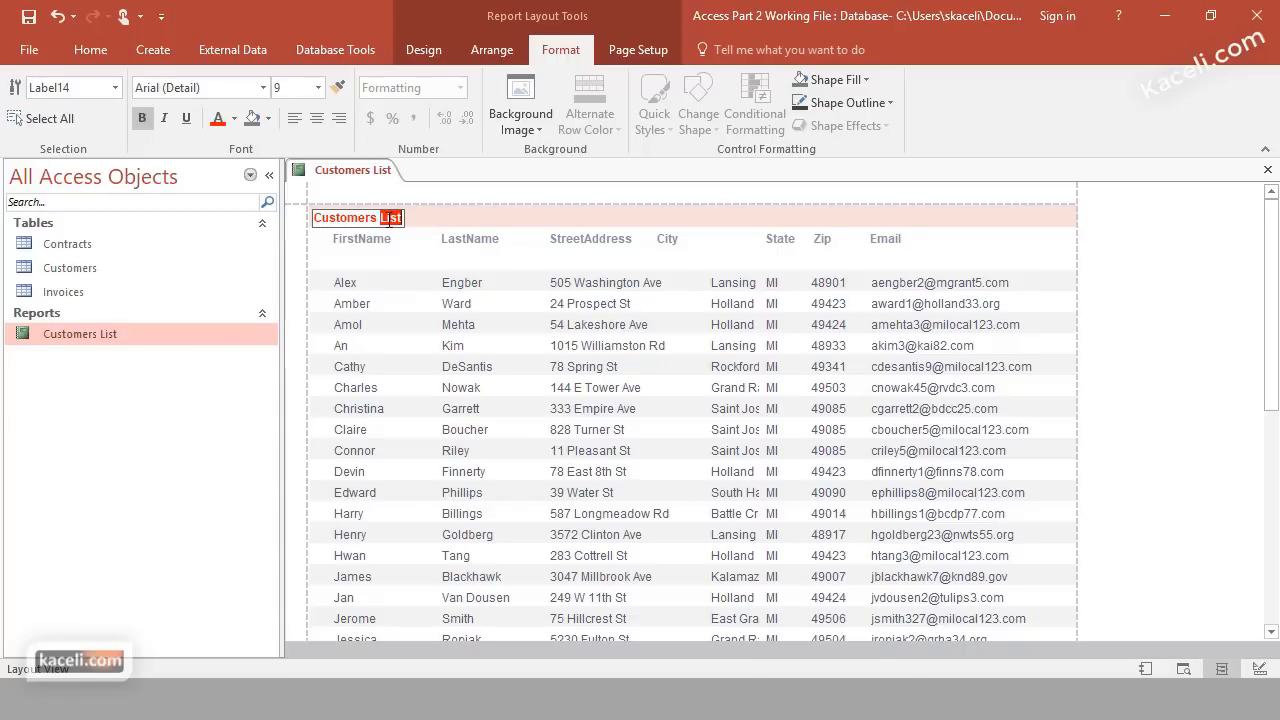
key("Right")
type("for Kaceli.com")
left_click(600, 303)
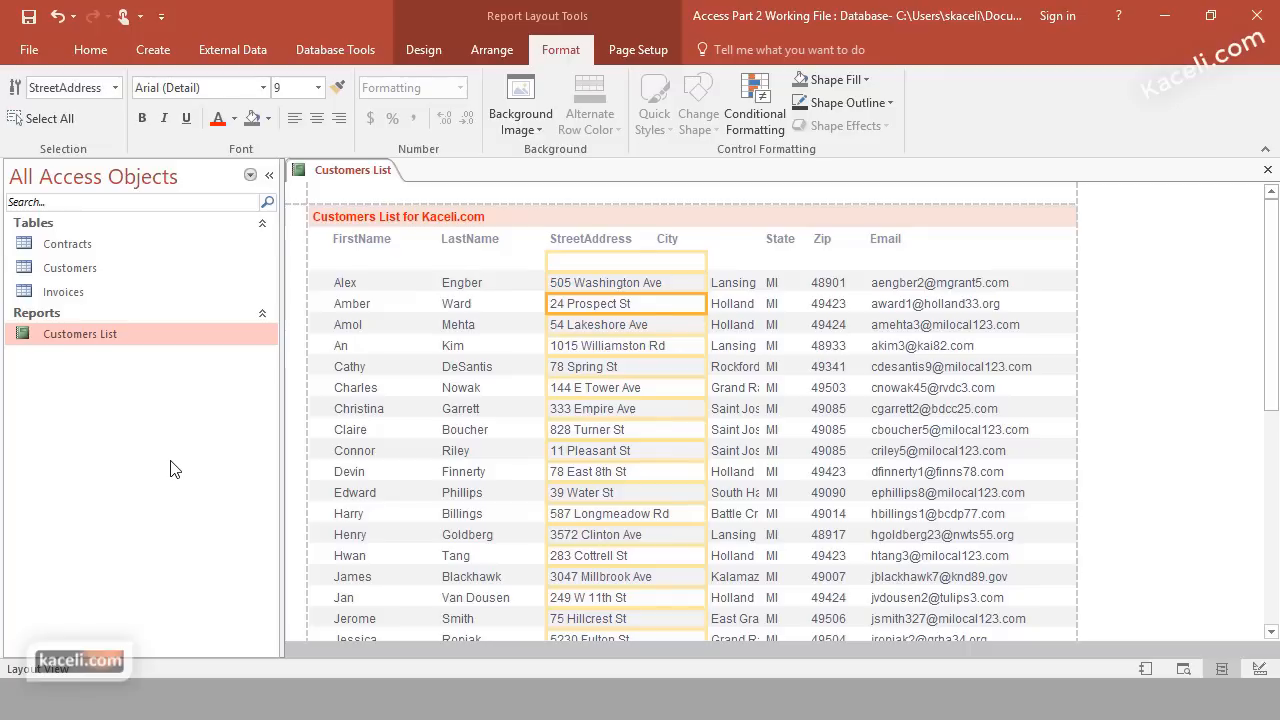
left_click(382, 378)
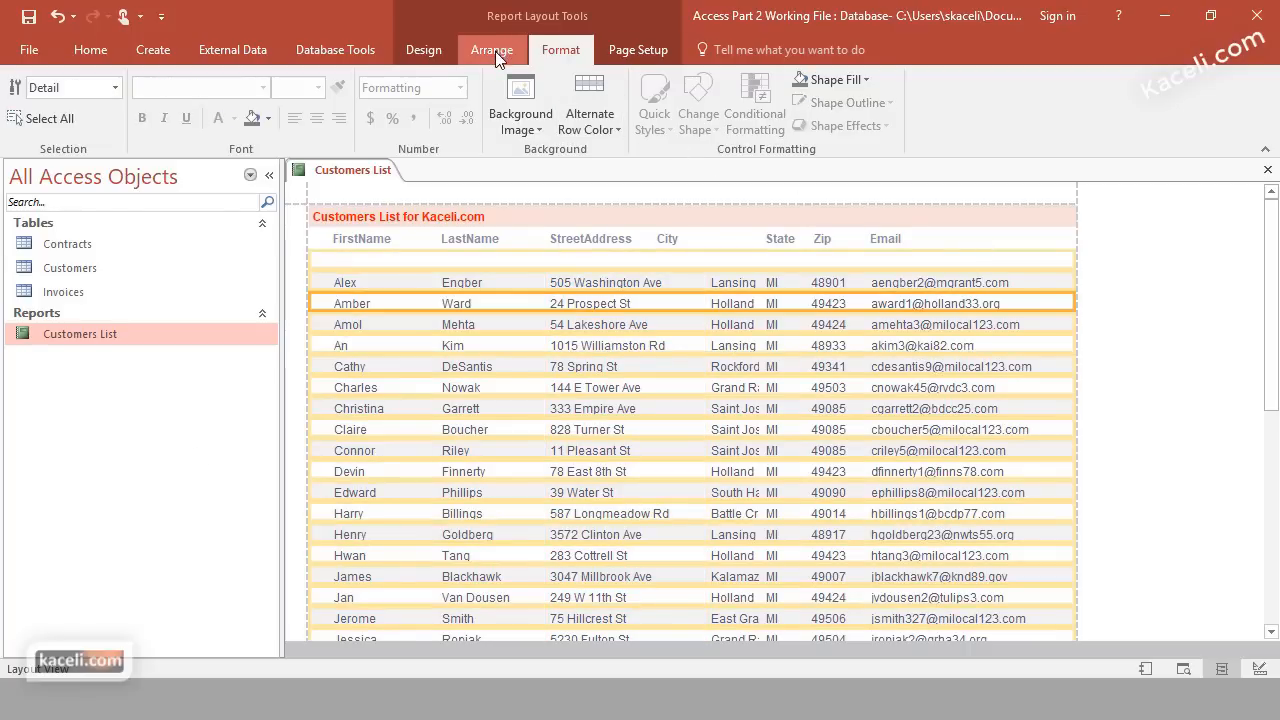
left_click(437, 52)
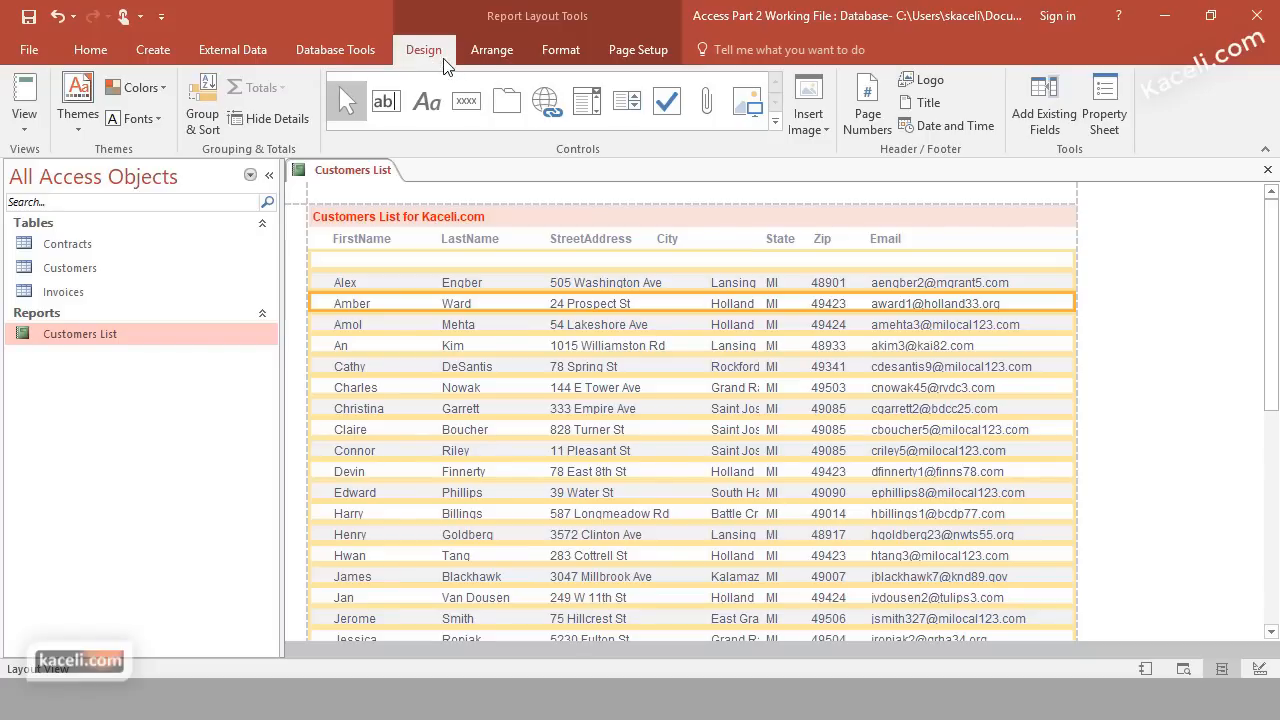
left_click(495, 55)
left_click(551, 54)
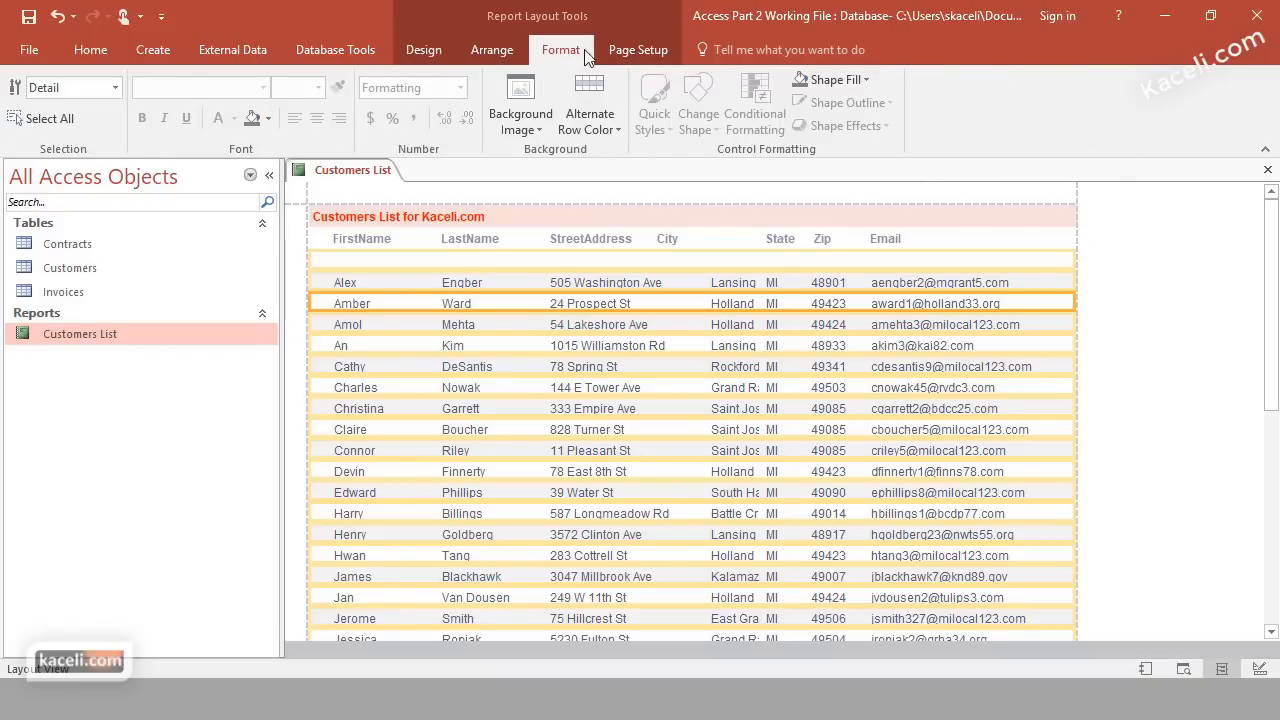
left_click(627, 50)
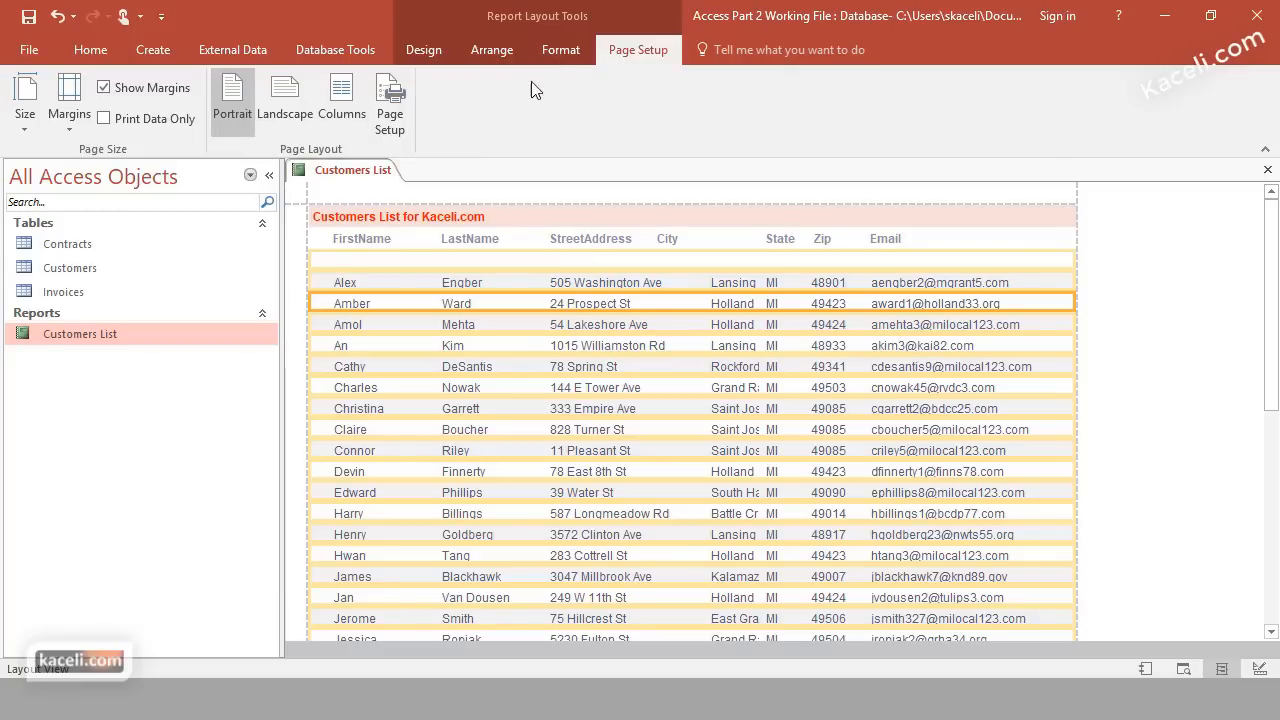
left_click(561, 55)
left_click(491, 52)
Apply the built-in Office theme with the bright blue color scheme to the report
left_click(420, 55)
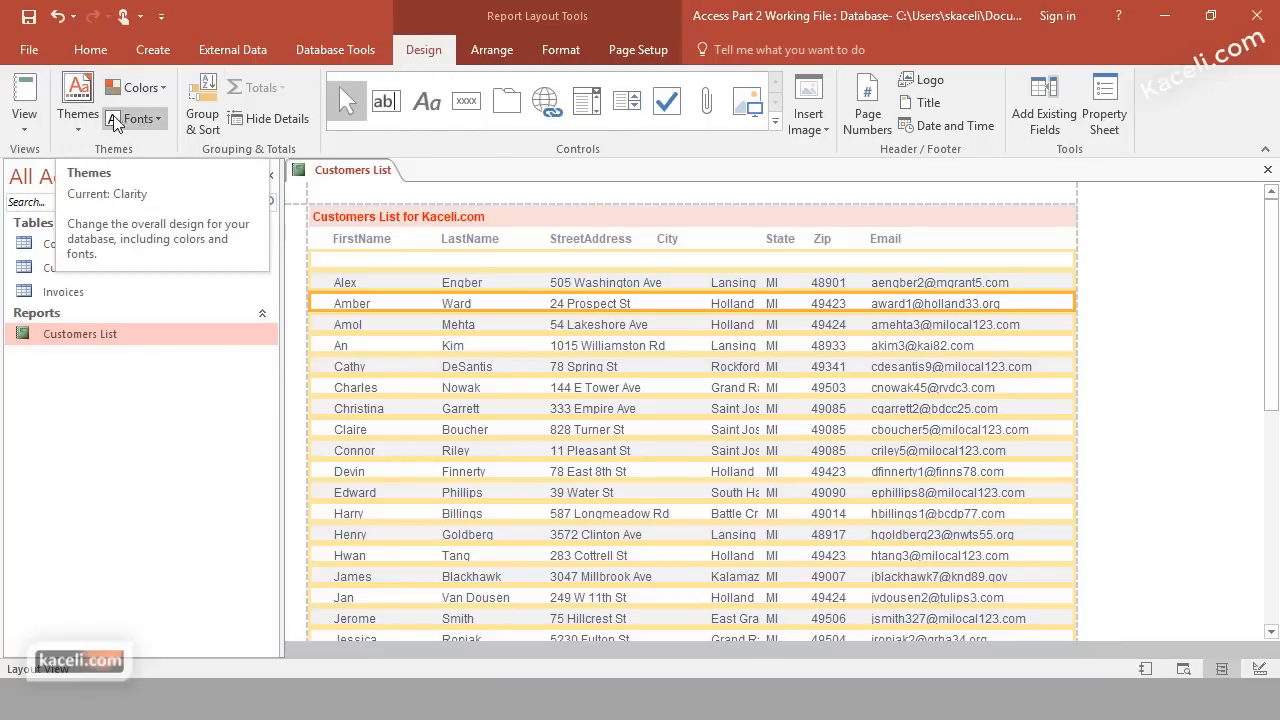
left_click(80, 124)
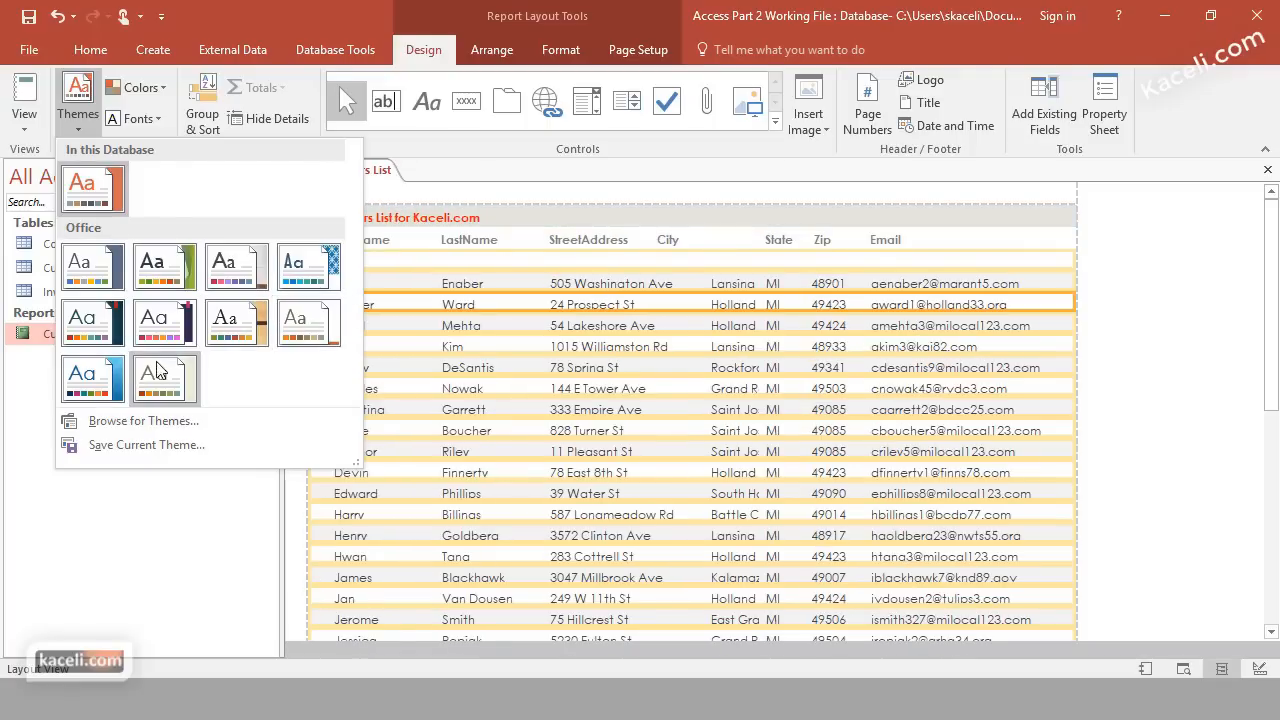
left_click(96, 368)
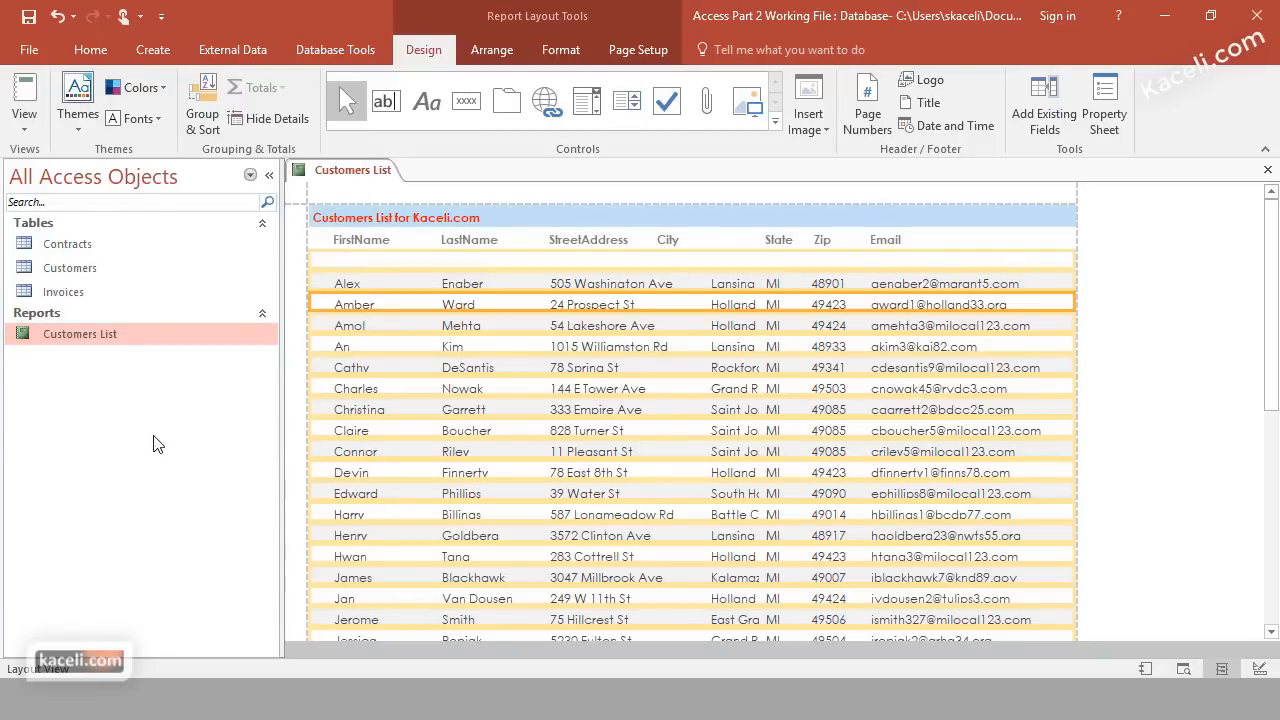
Check the restyled Customers List report in Report View and switch it to Design View
left_click(28, 122)
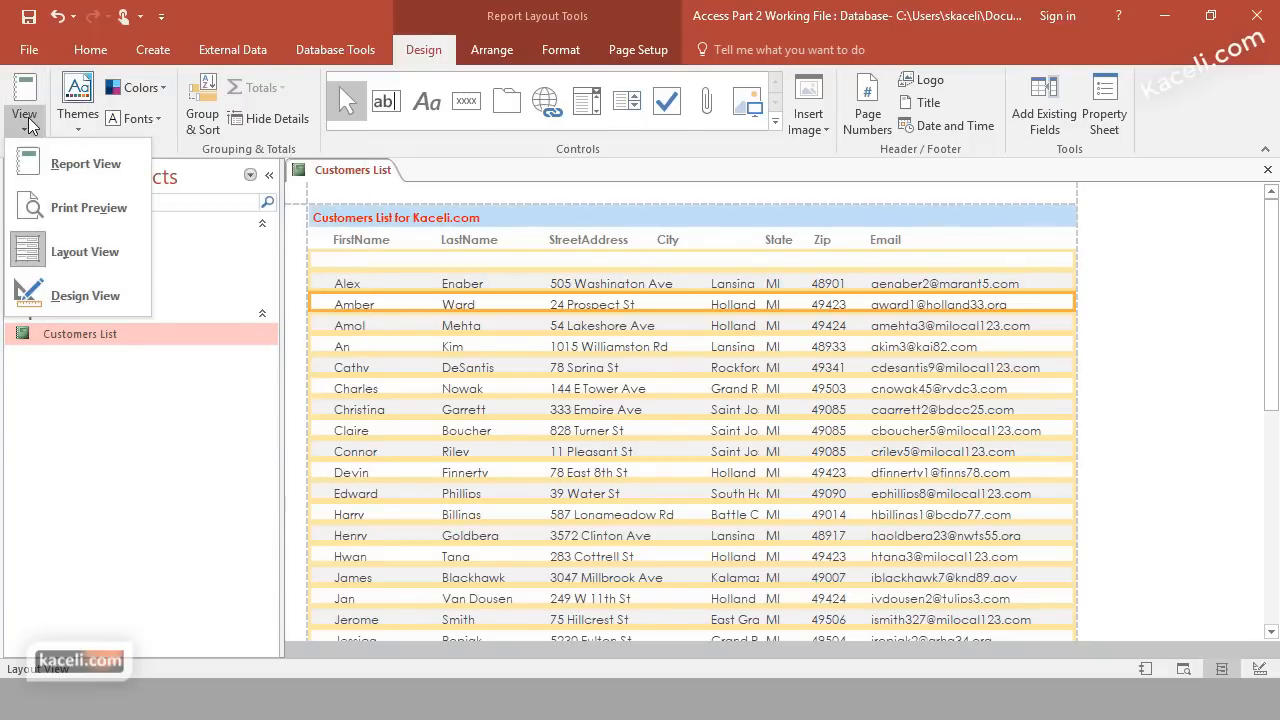
left_click(60, 170)
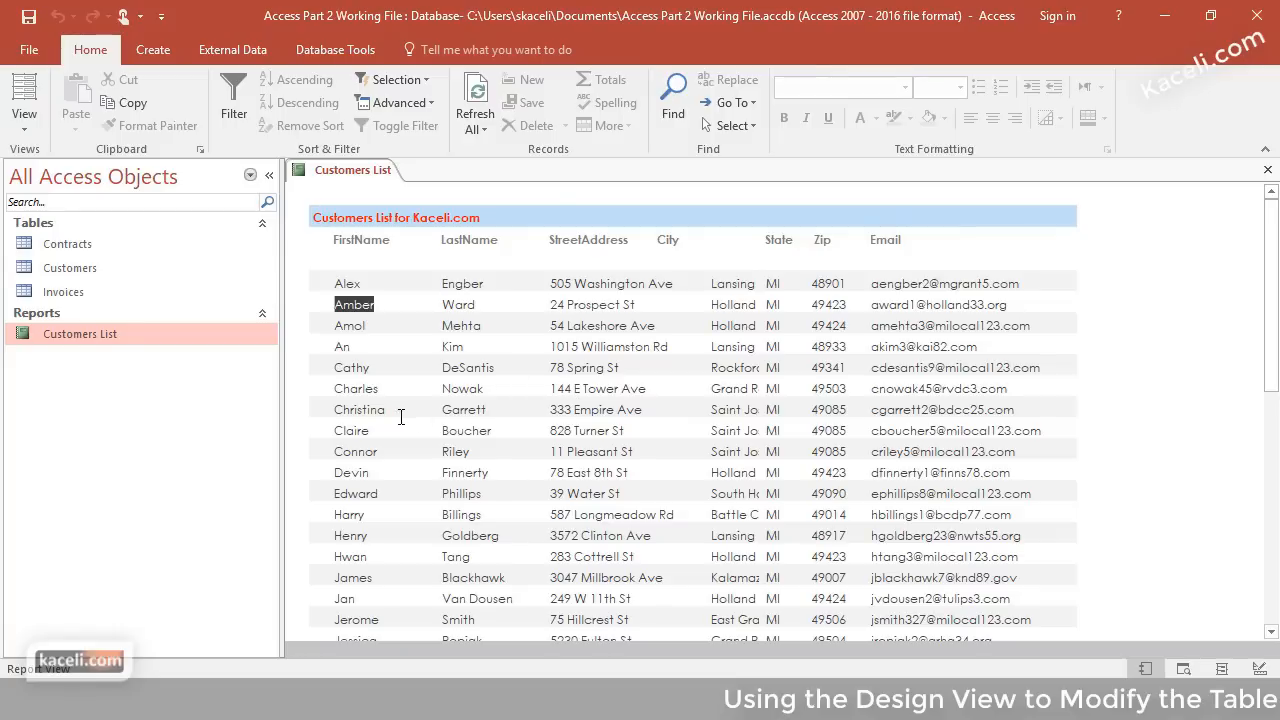
left_click(38, 135)
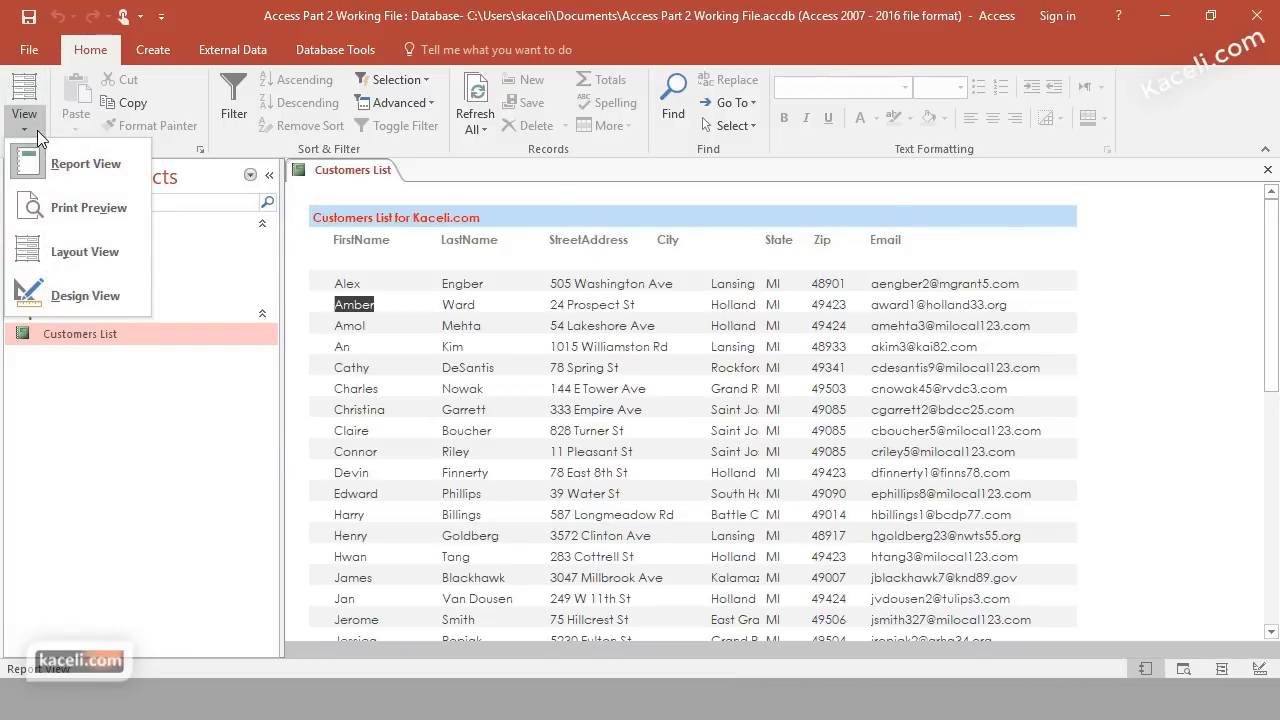
left_click(90, 304)
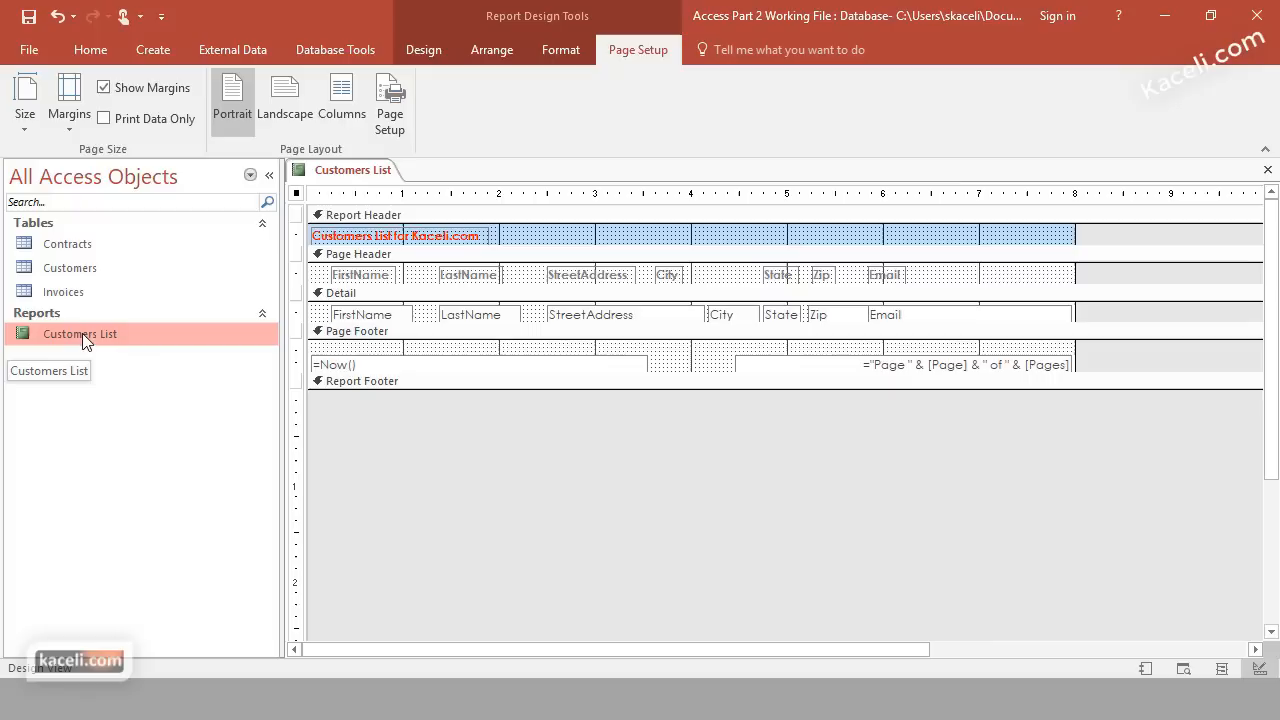
left_click(430, 52)
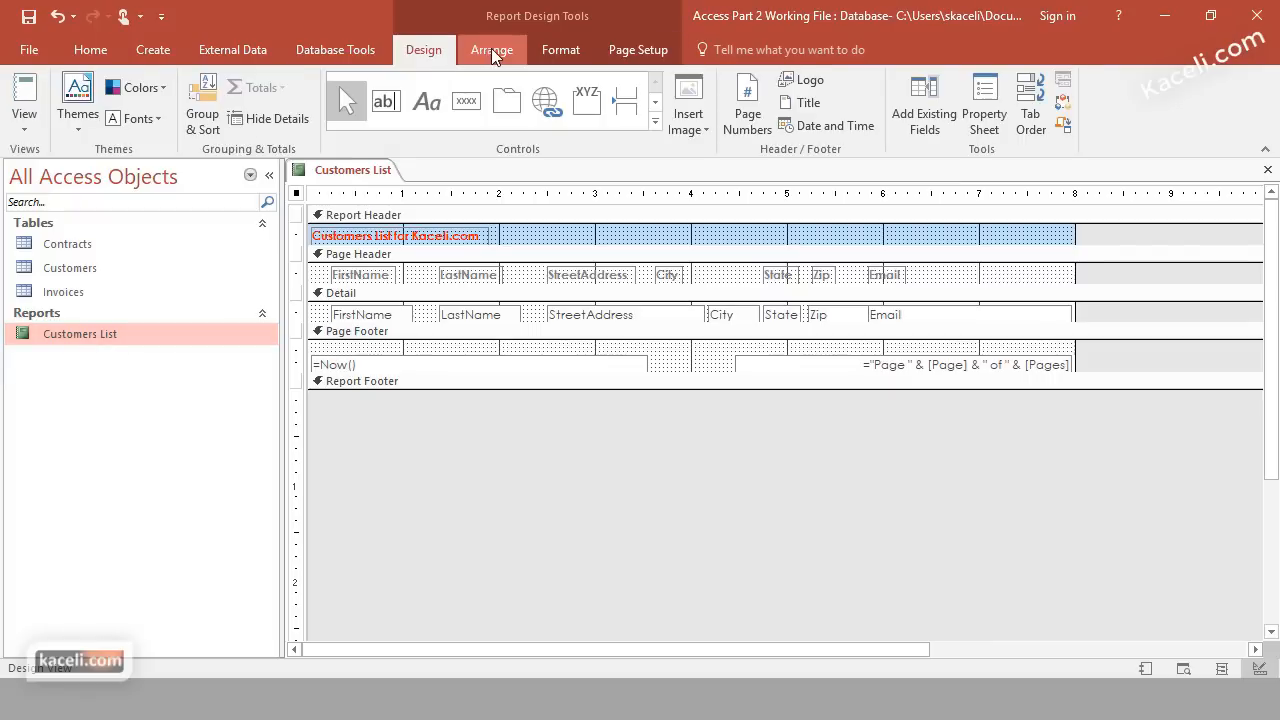
left_click(492, 49)
left_click(558, 50)
left_click(627, 50)
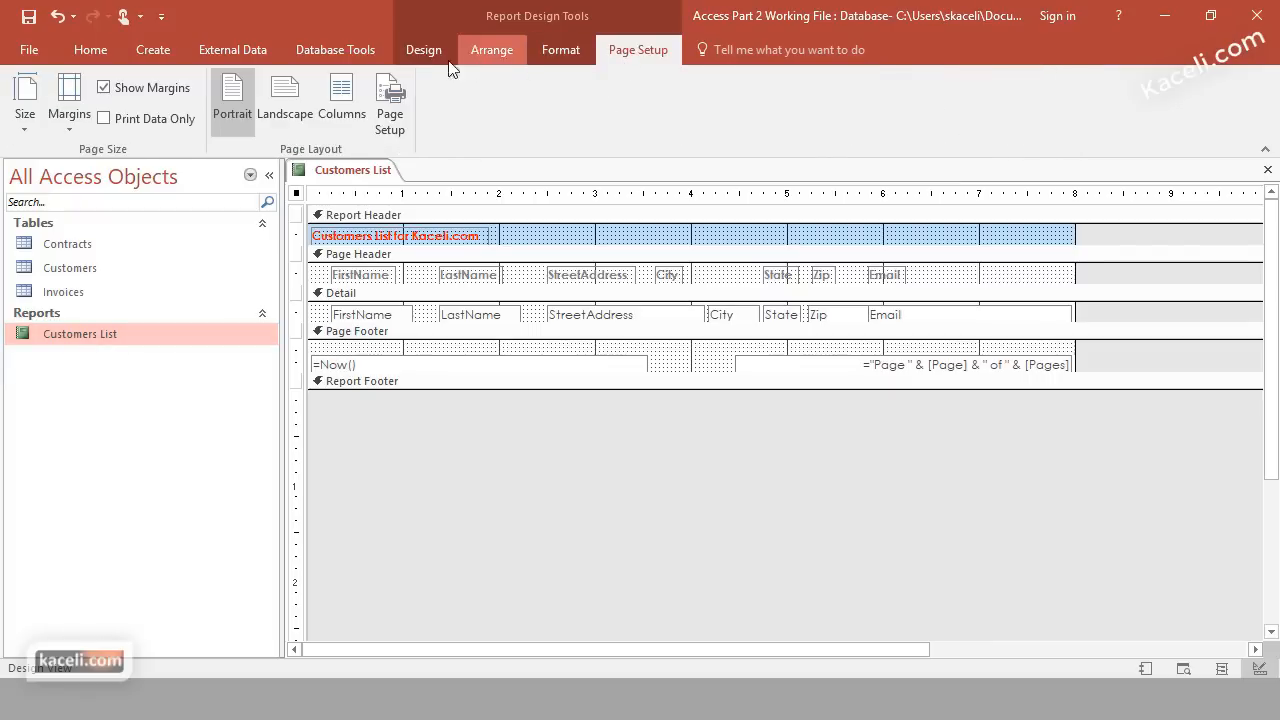
left_click(427, 55)
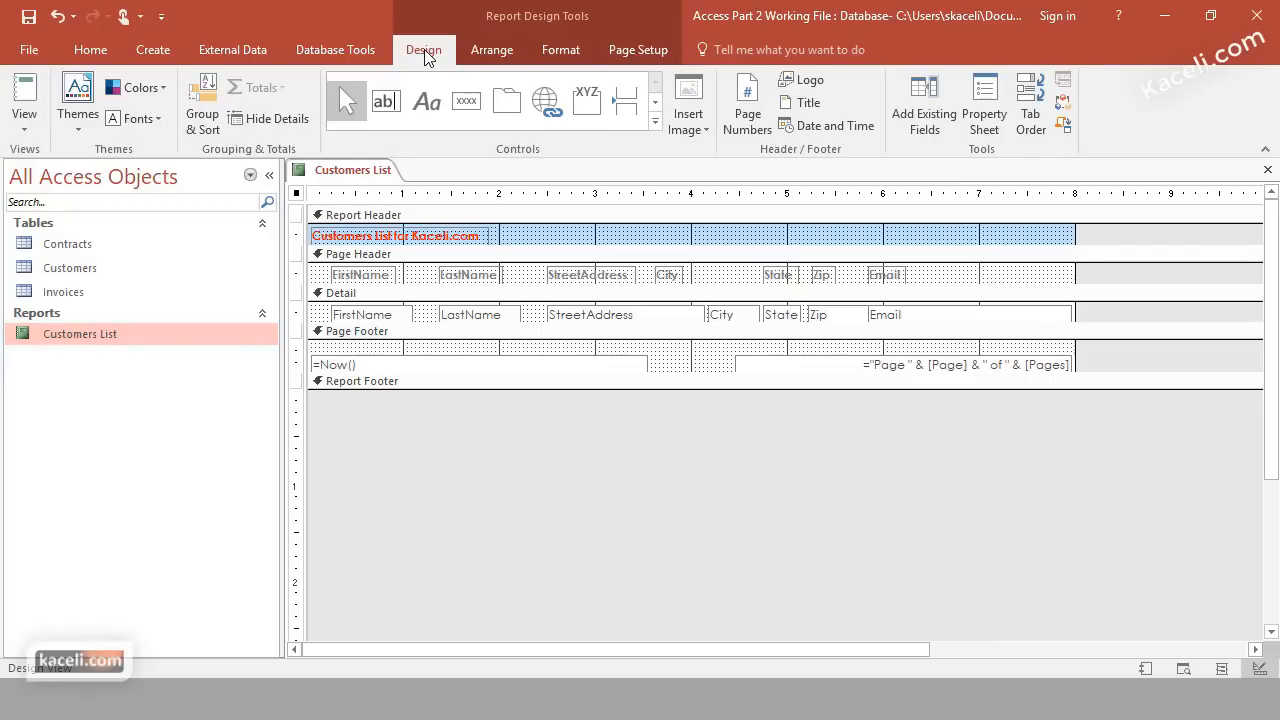
Widen the FirstName and LastName heading labels in the Page Header on both sides, stretching LastName up to the StreetAddress heading
left_click(364, 276)
left_click(364, 276)
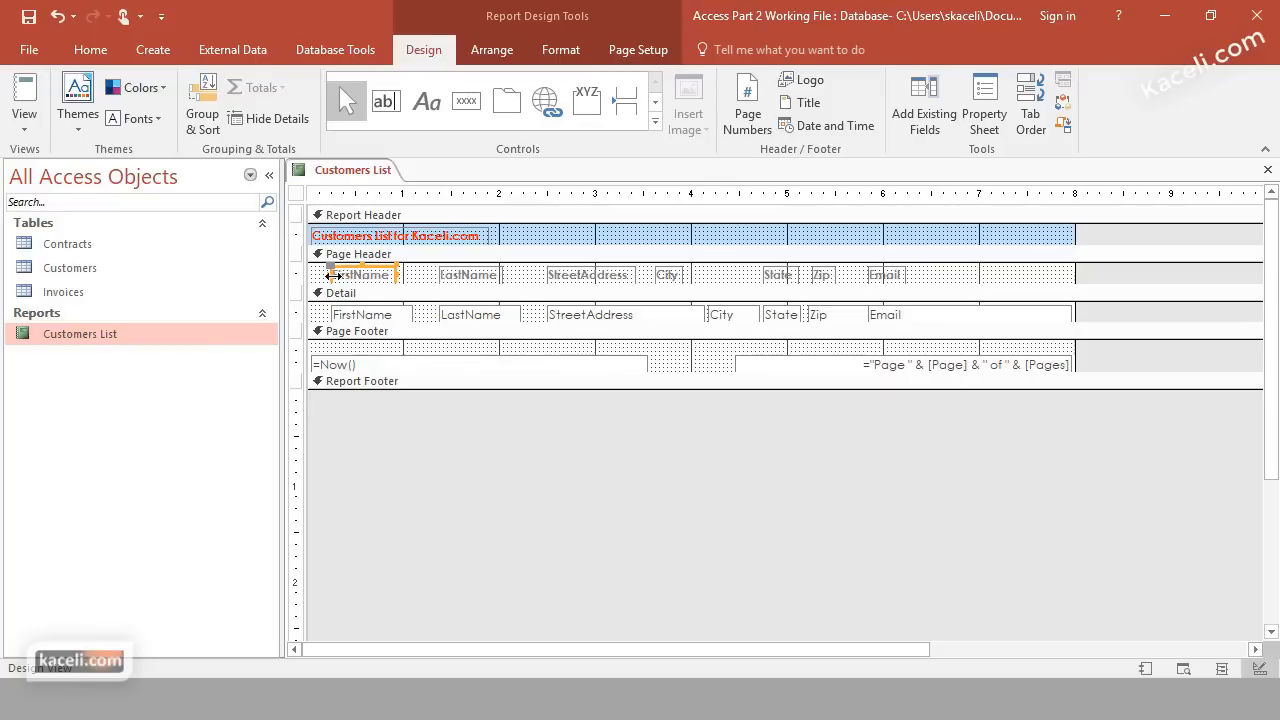
left_click_drag(333, 276, 314, 276)
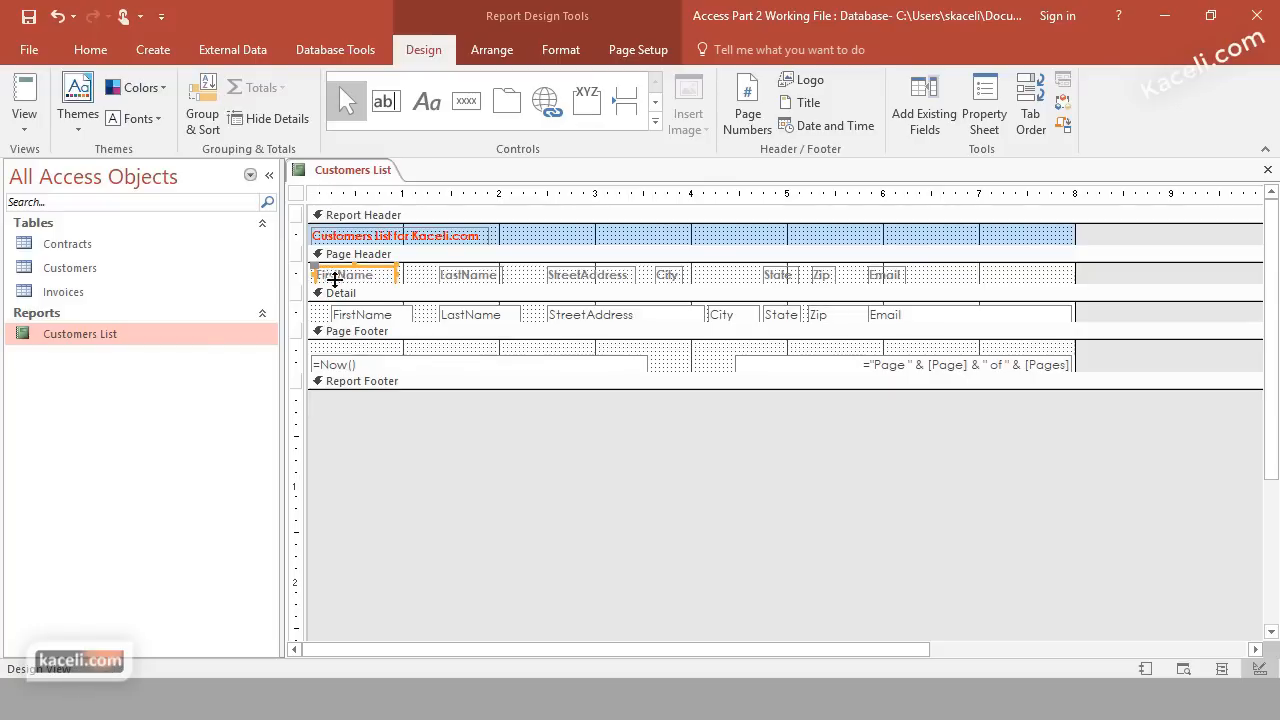
left_click_drag(396, 276, 418, 276)
left_click(460, 277)
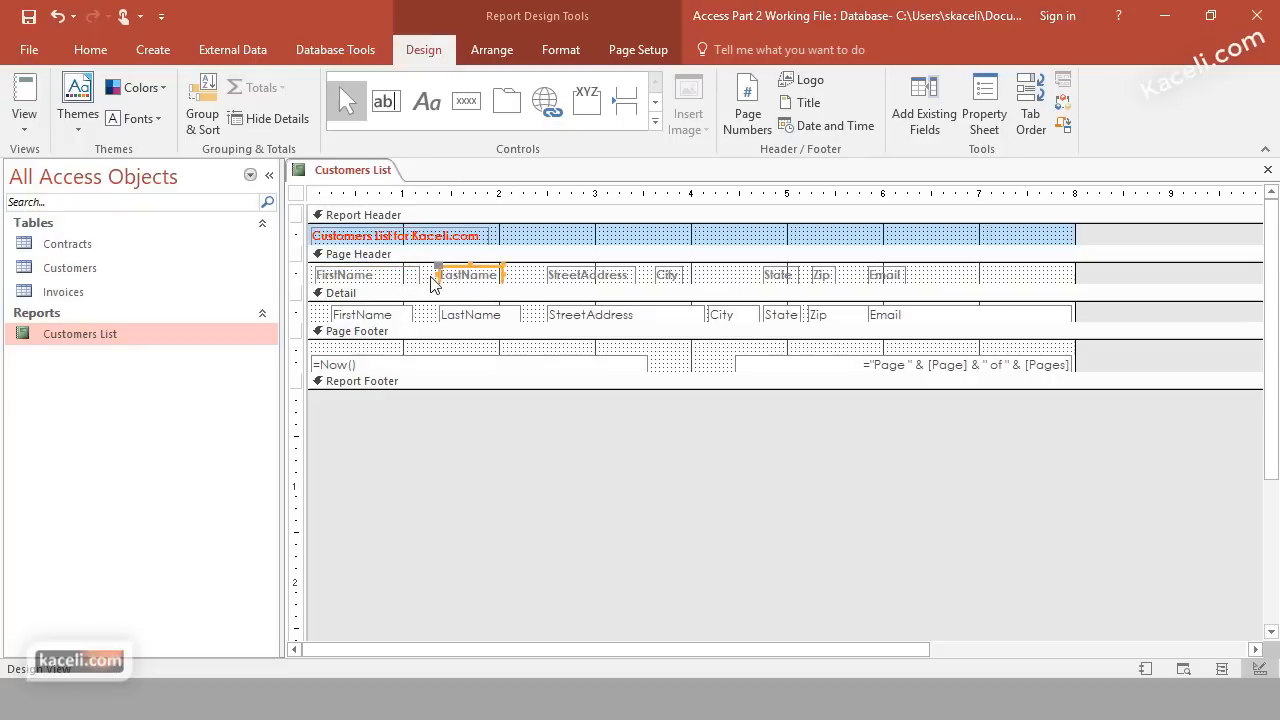
left_click_drag(437, 275, 421, 275)
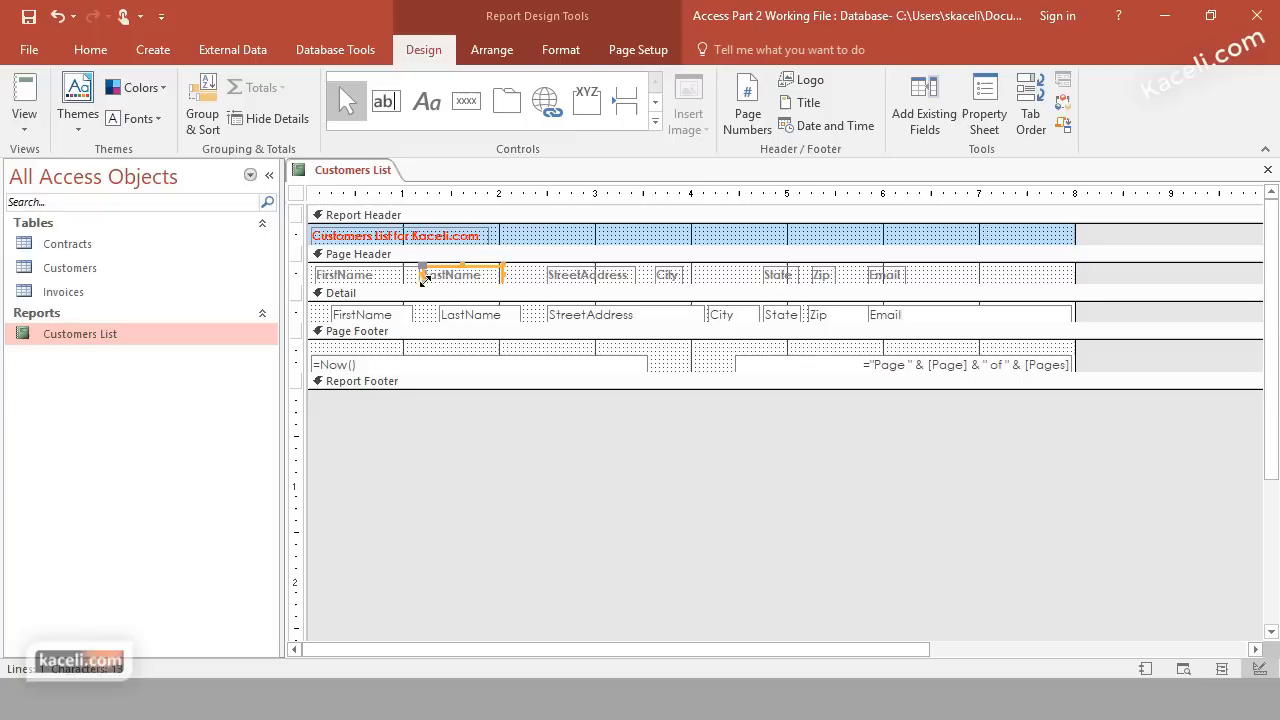
left_click_drag(503, 276, 547, 275)
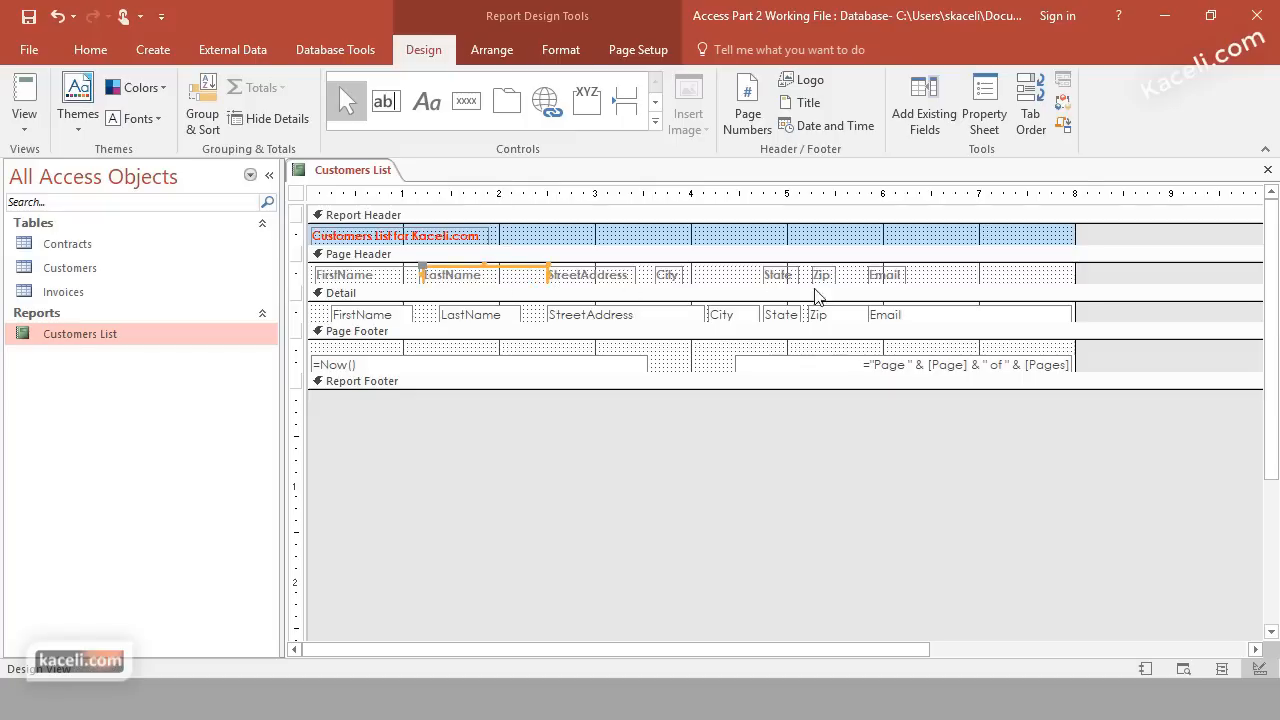
Widen the Email heading to about its field's width and extend the FirstName field in the Detail section to the left
left_click(885, 275)
left_click_drag(904, 274, 1068, 276)
left_click(362, 312)
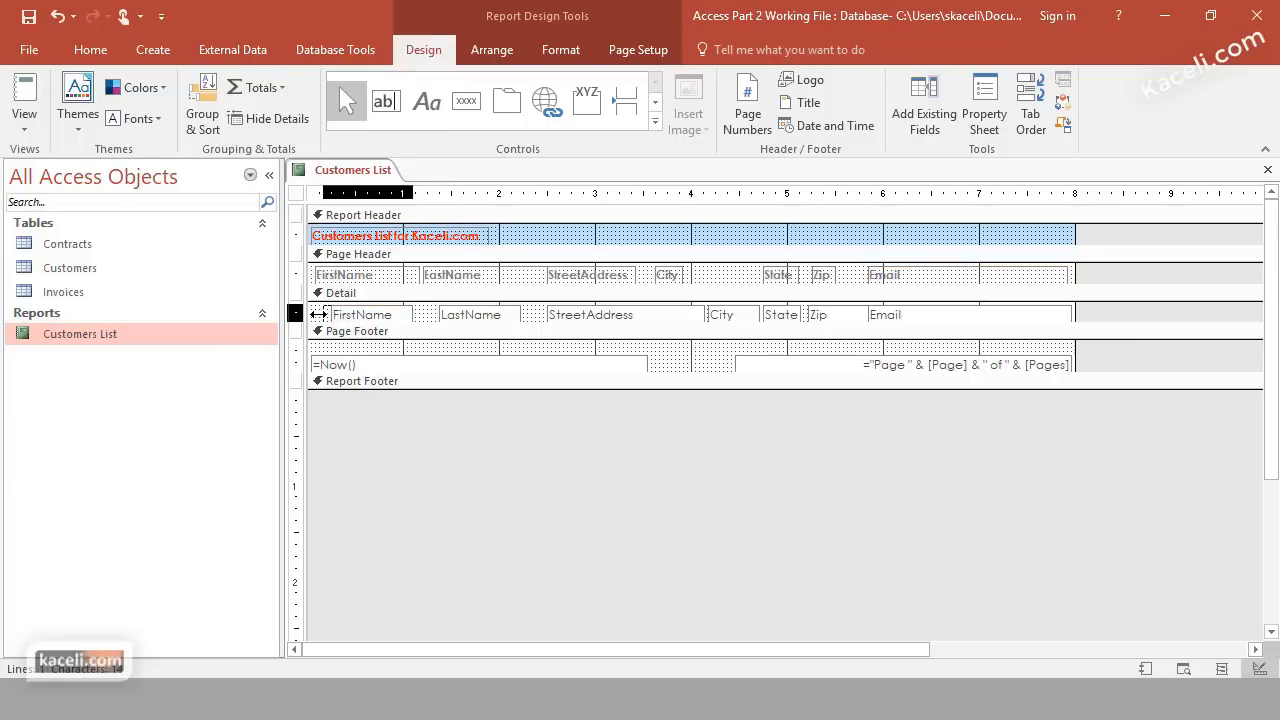
left_click_drag(315, 314, 316, 314)
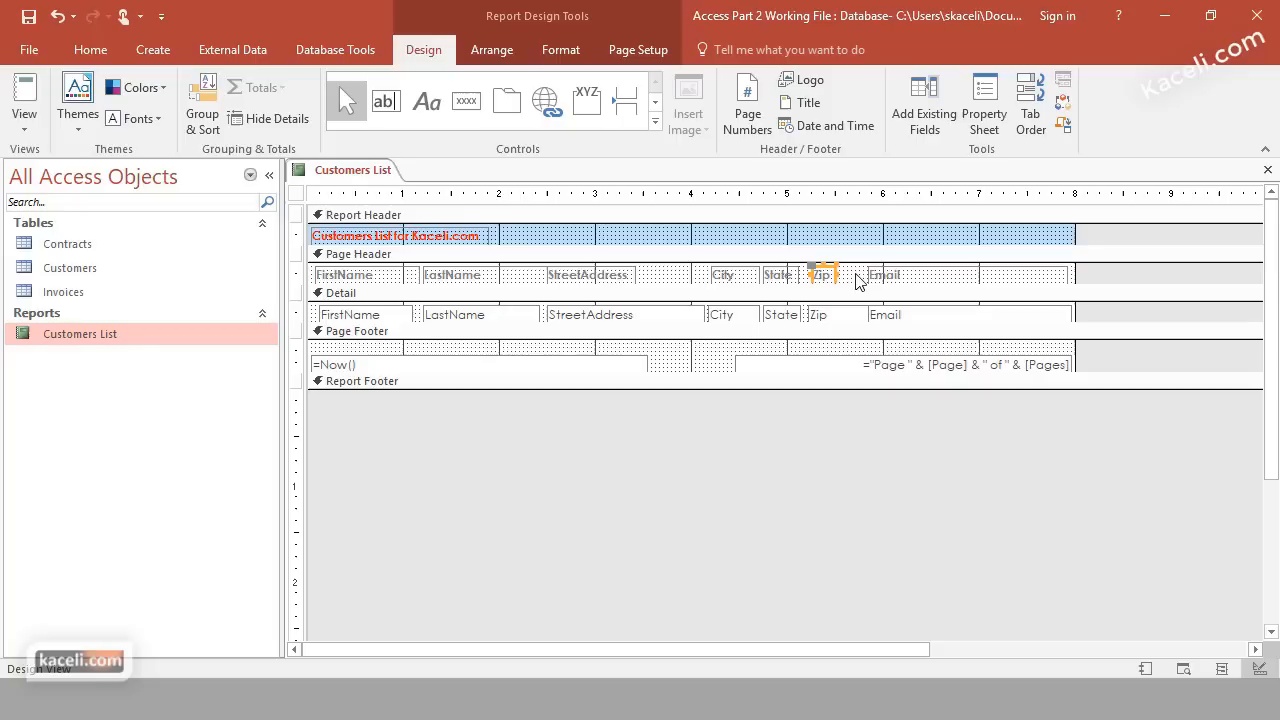
Delete the Email heading from the Page Header and the Email field from the Detail section
left_click(848, 283)
left_click(824, 276)
left_click(900, 278)
key("Delete")
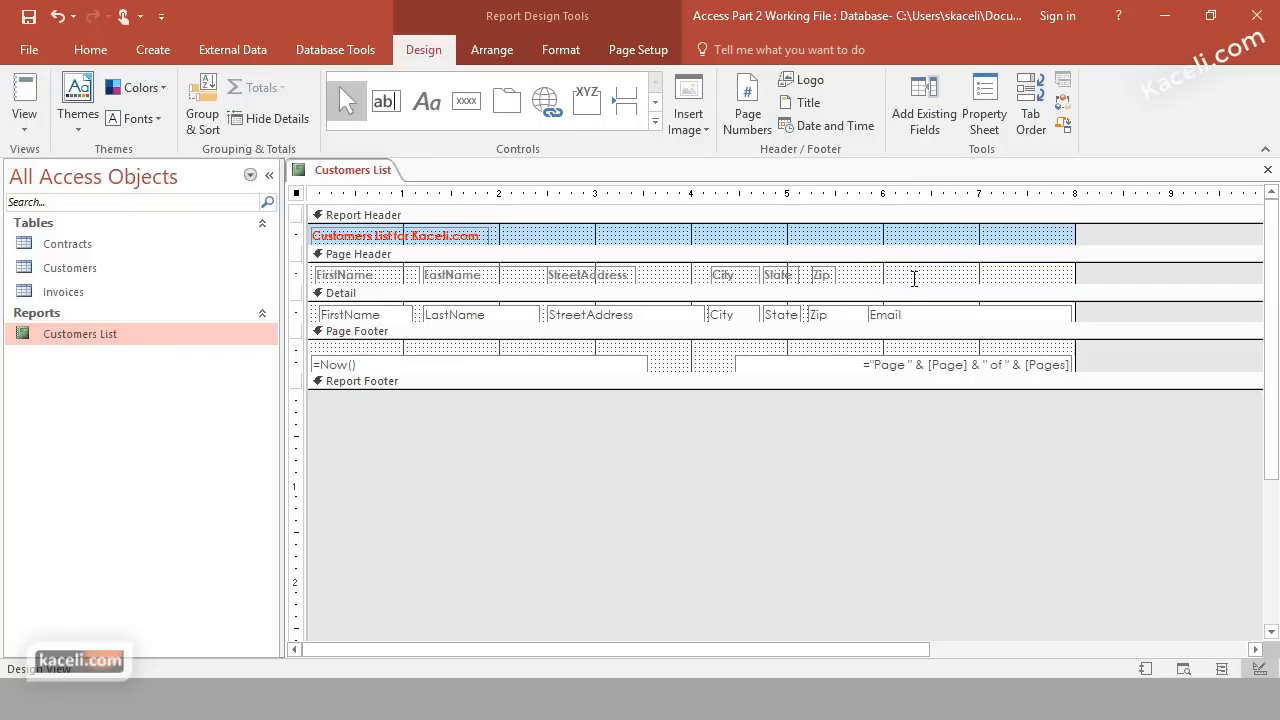
left_click(926, 316)
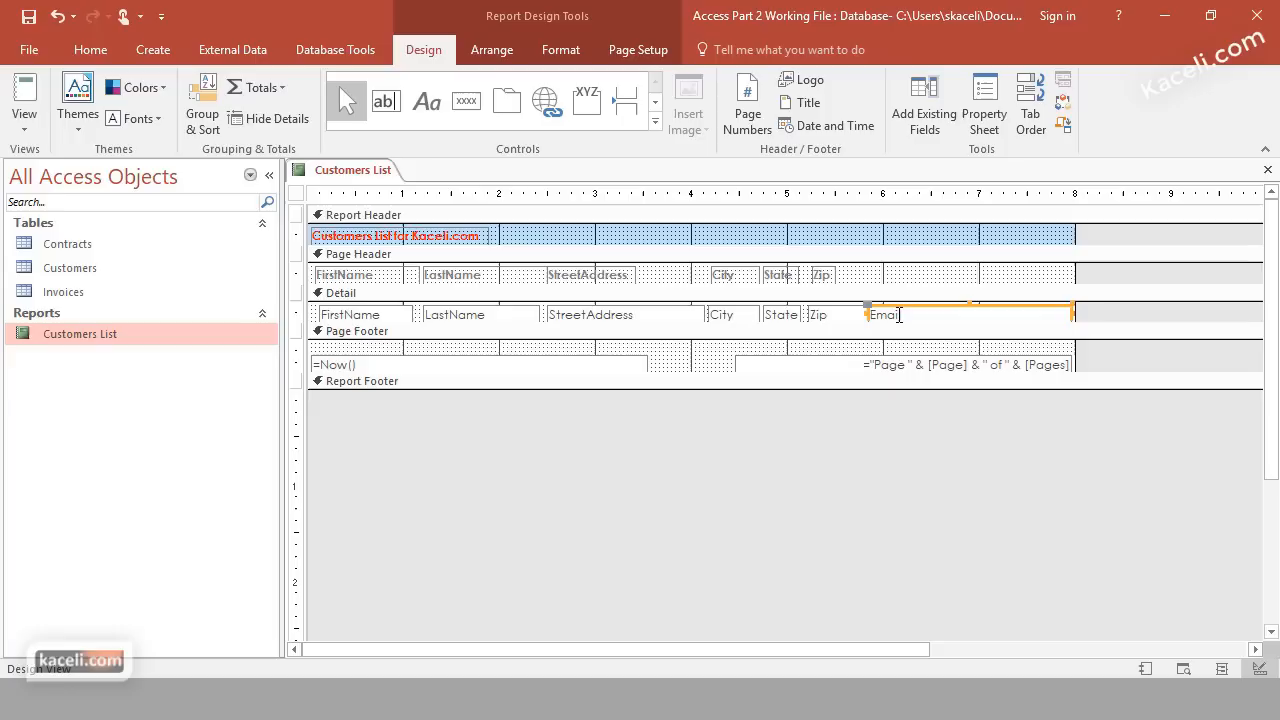
key("Delete")
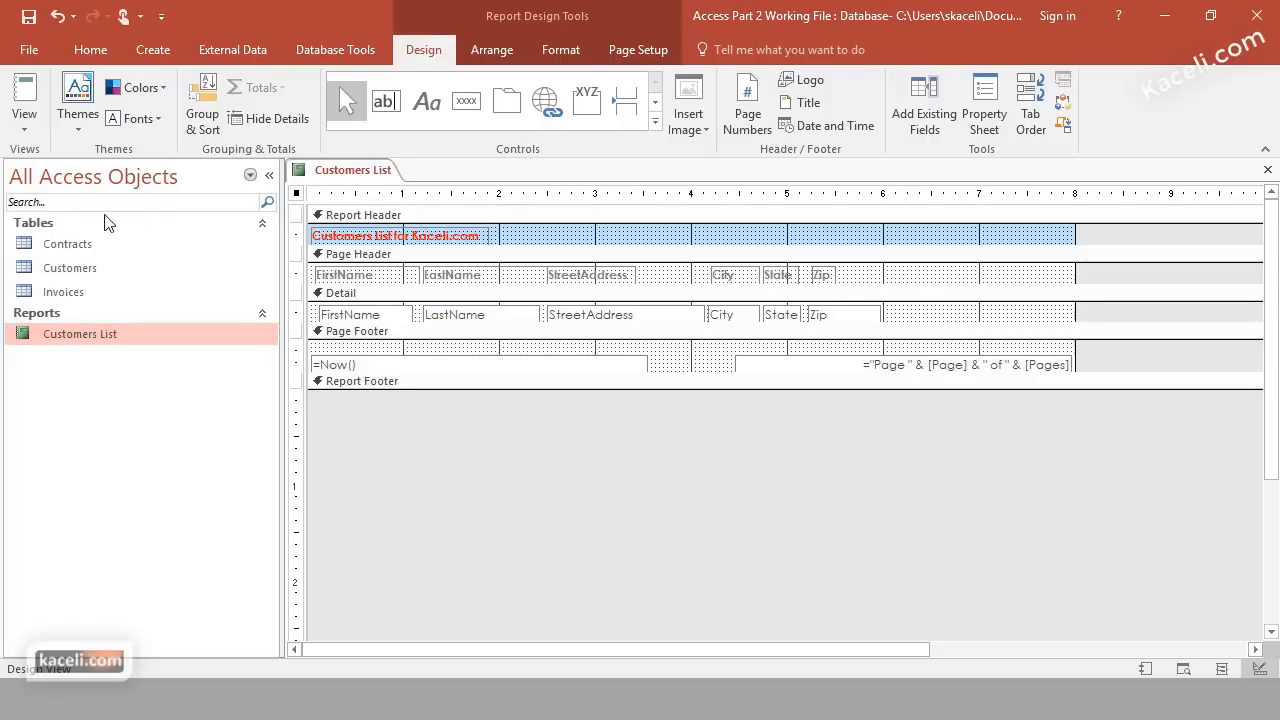
Close the Customers List report with its changes saved and reopen it in Report View
left_click(1268, 172)
left_click(565, 405)
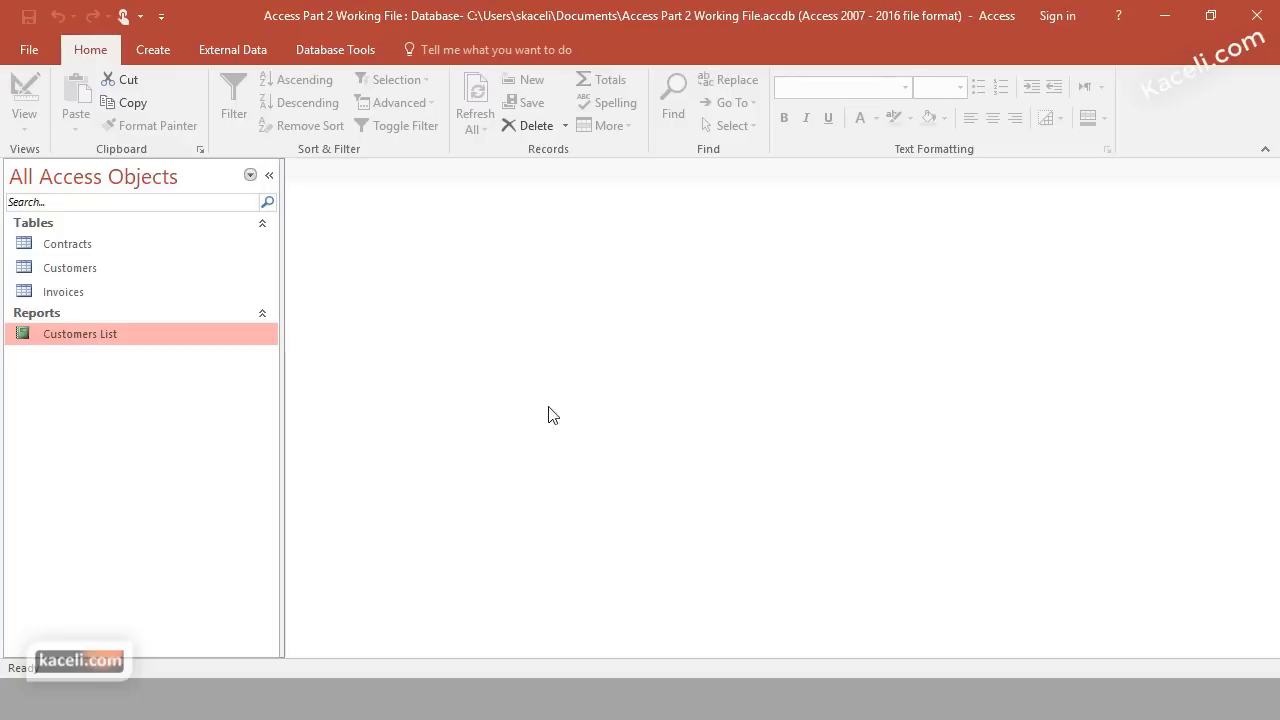
double_click(83, 338)
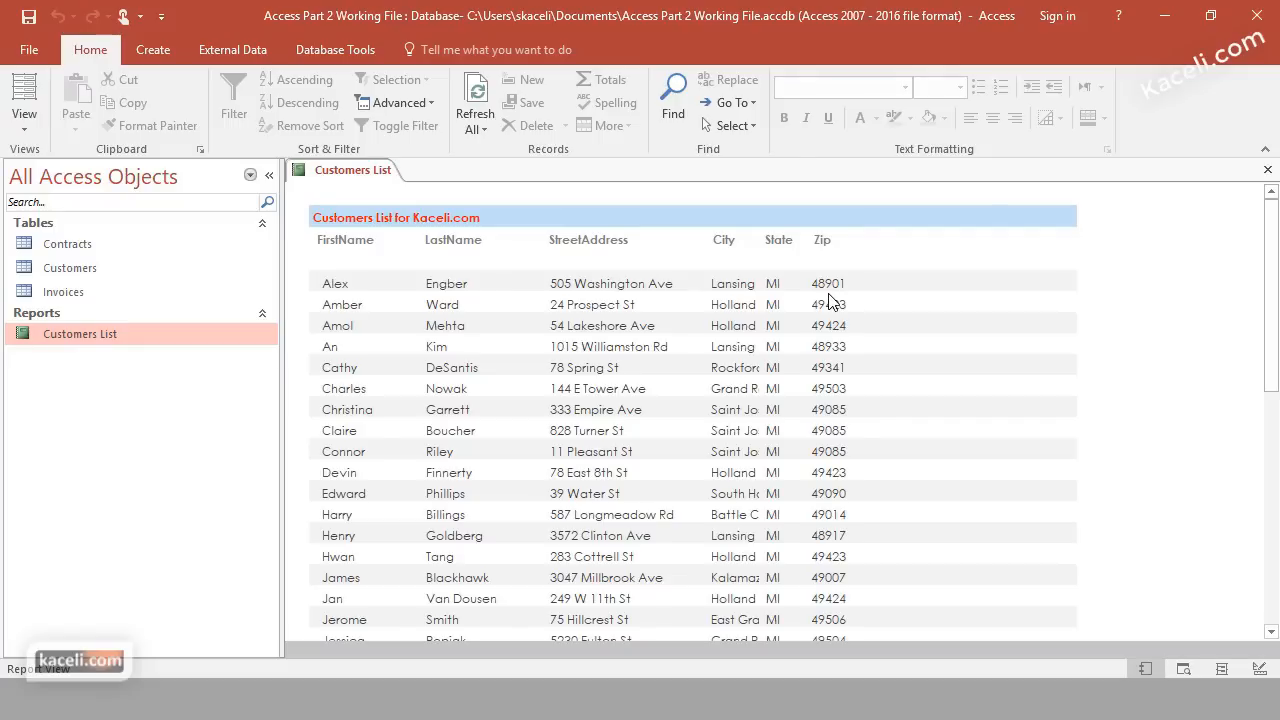
Look through the Customers List report in Print Preview down to the page footer, and close the preview
left_click(27, 118)
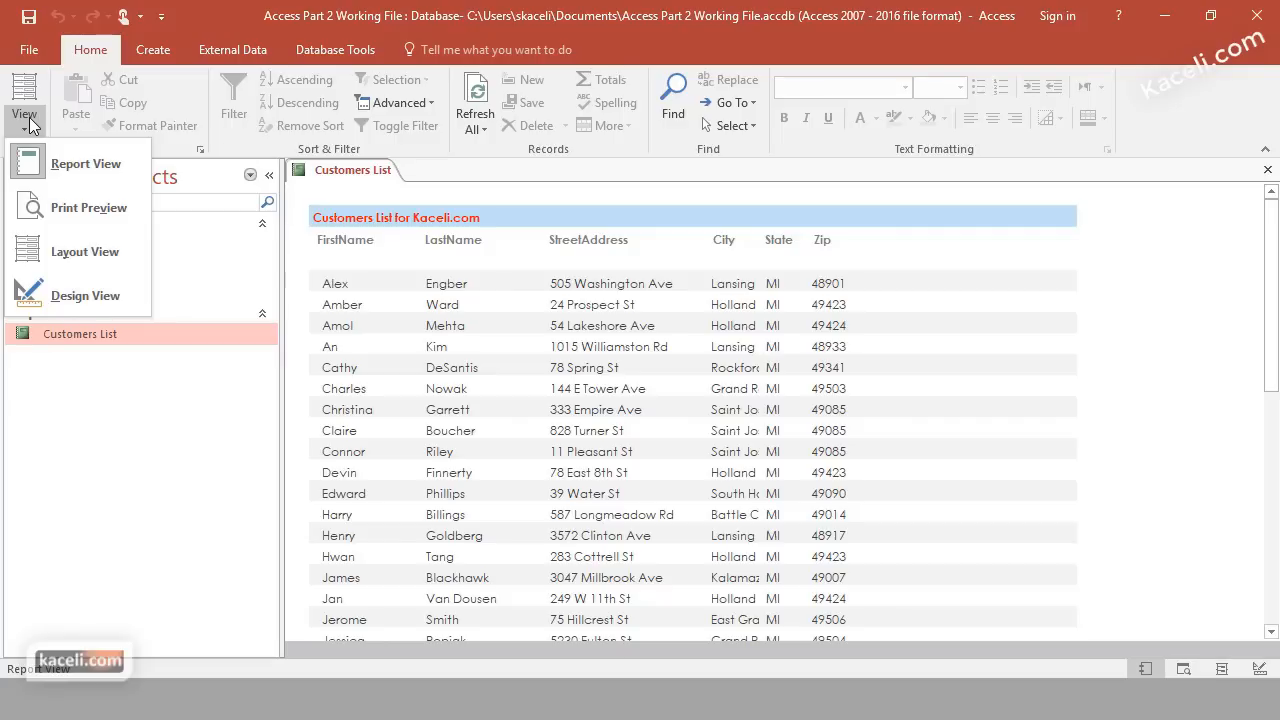
left_click(27, 120)
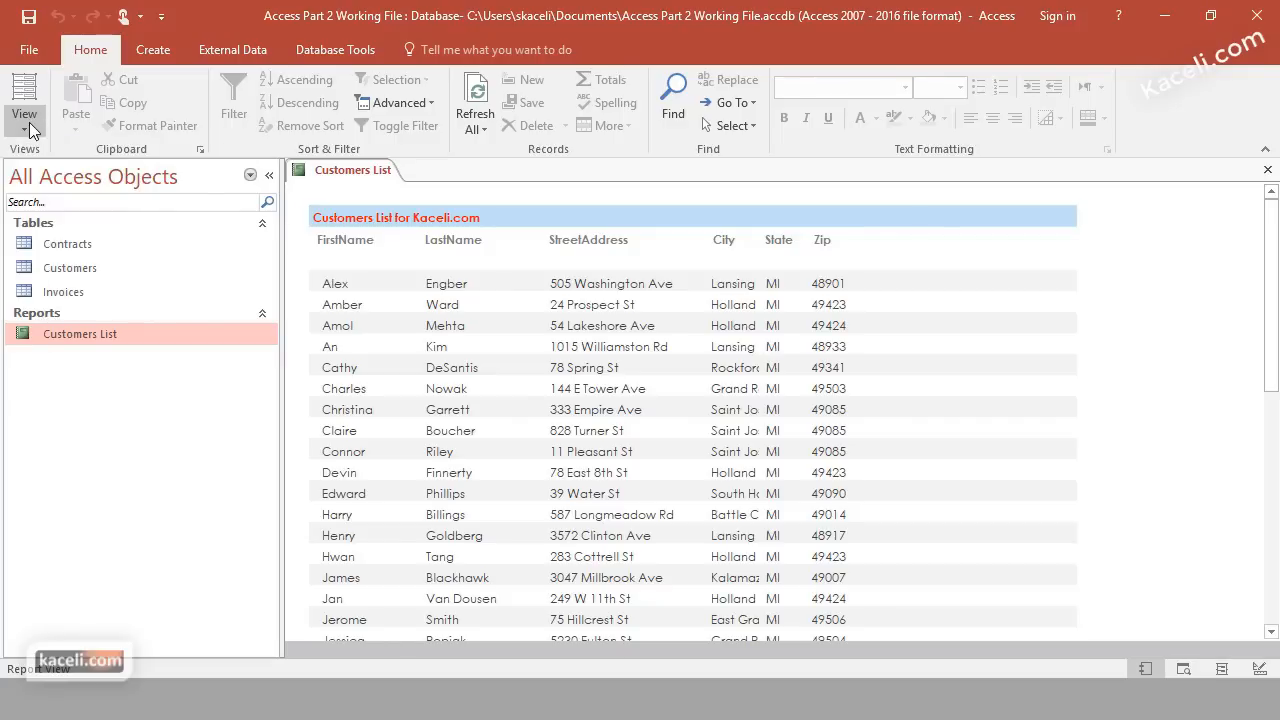
left_click(27, 120)
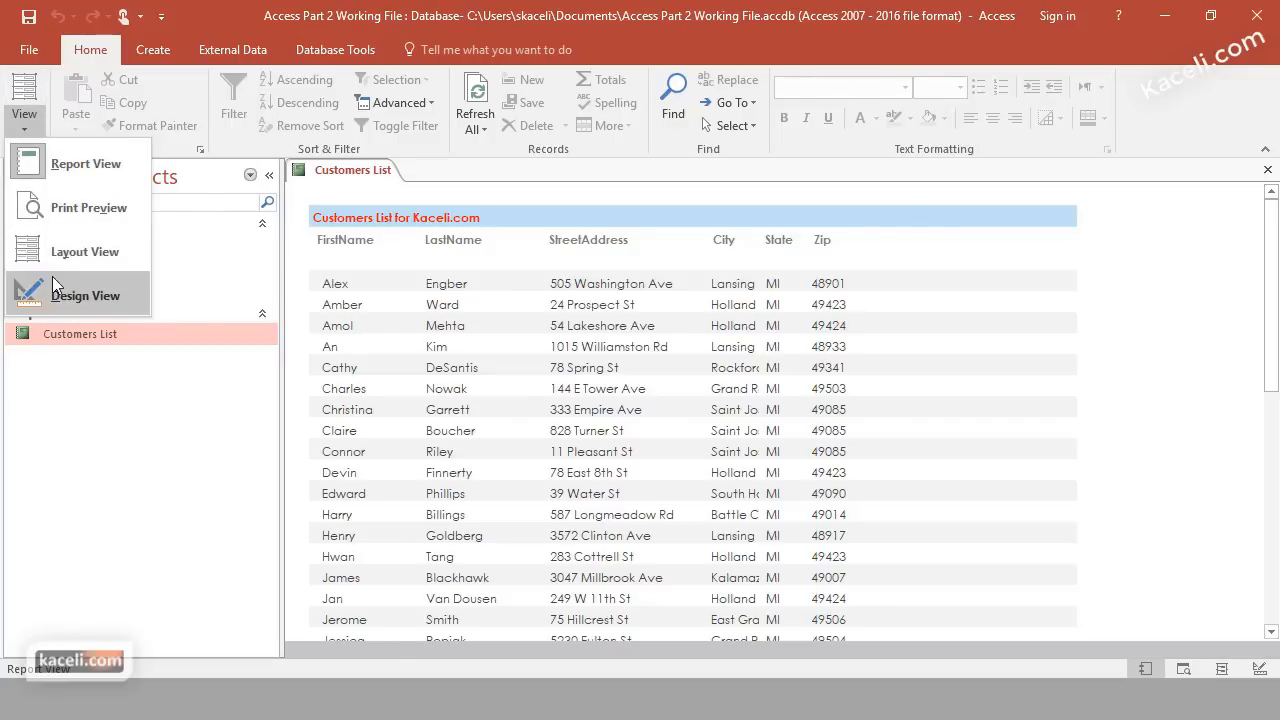
left_click(95, 216)
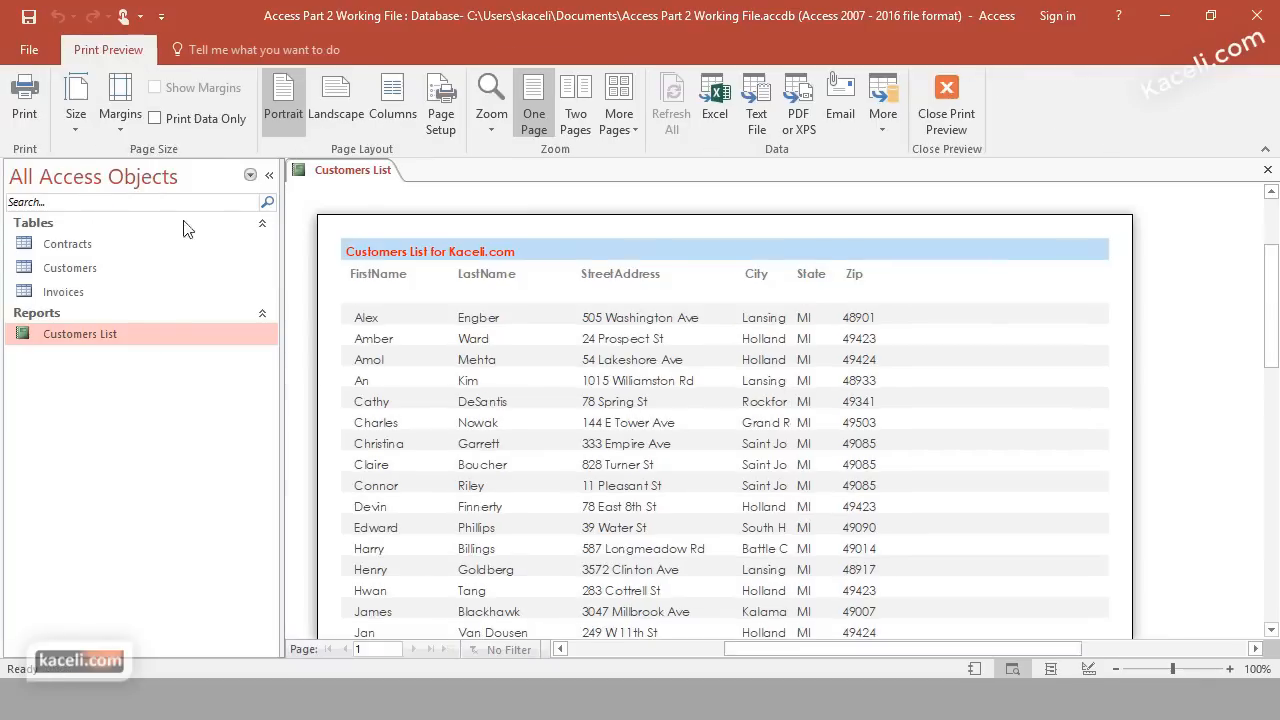
scroll(969, 346, "down", 5)
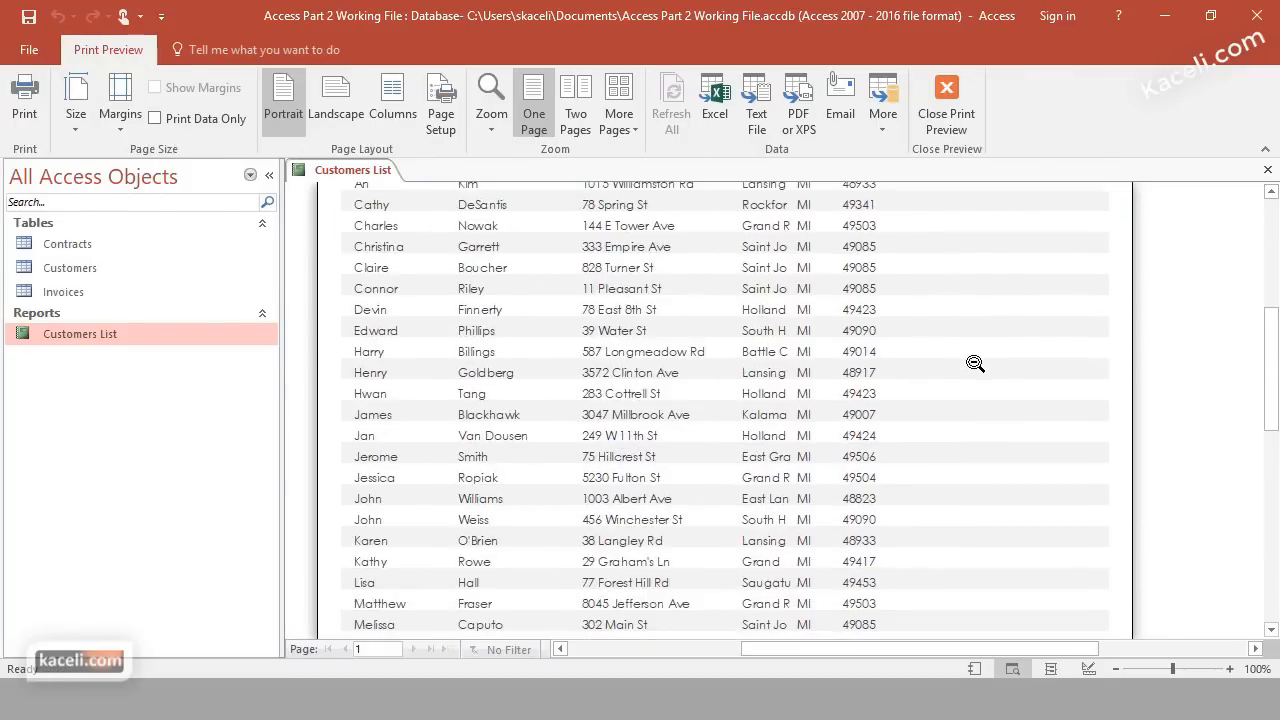
scroll(975, 363, "down", 10)
scroll(970, 368, "down", 1)
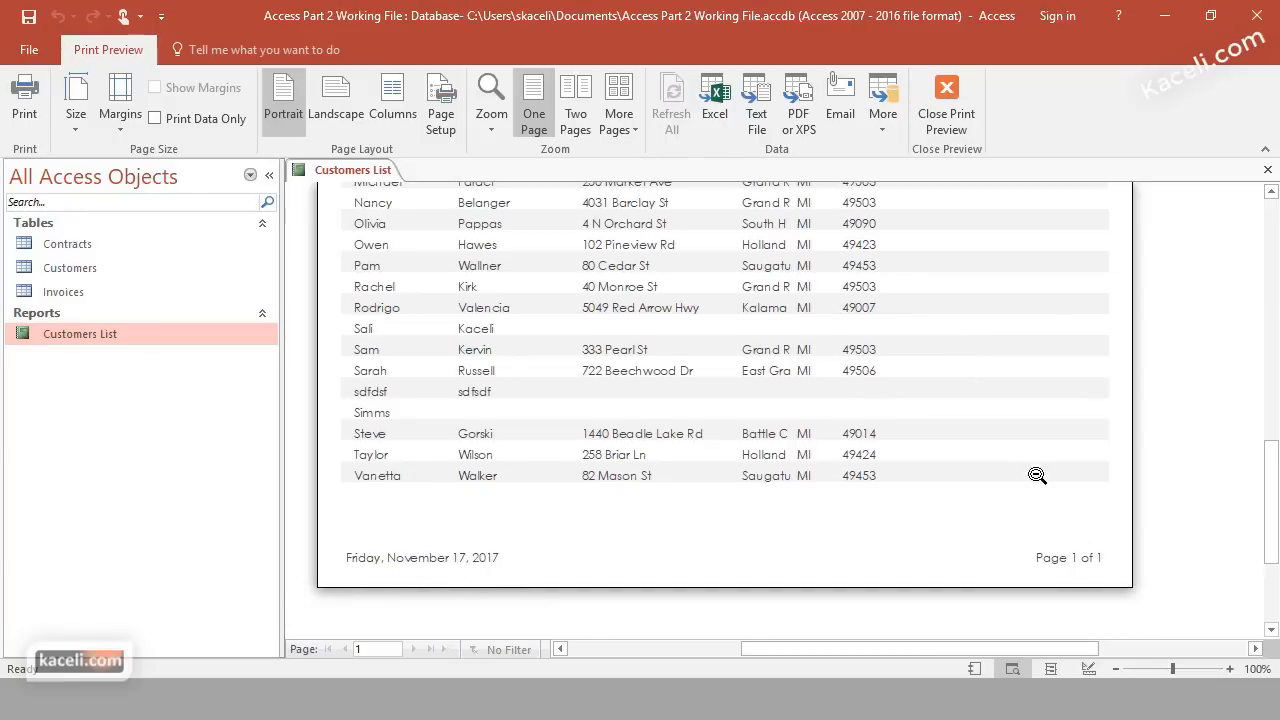
scroll(1049, 509, "up", 15)
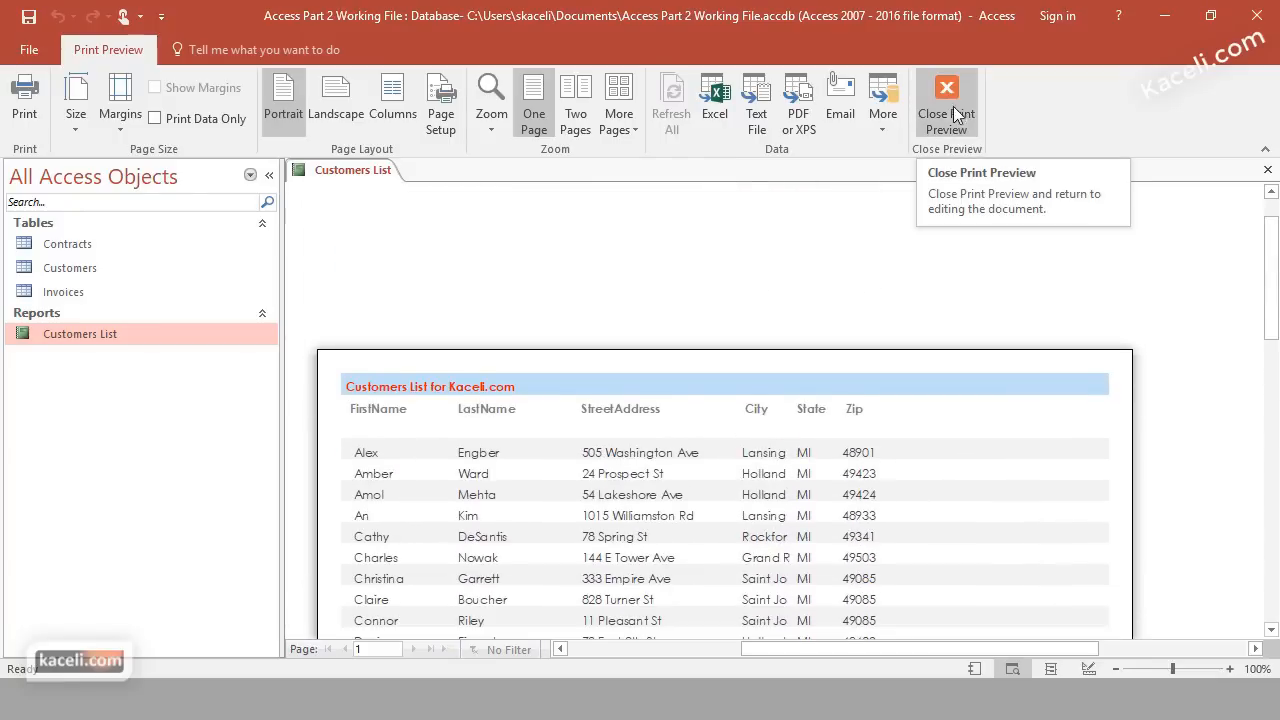
left_click(946, 95)
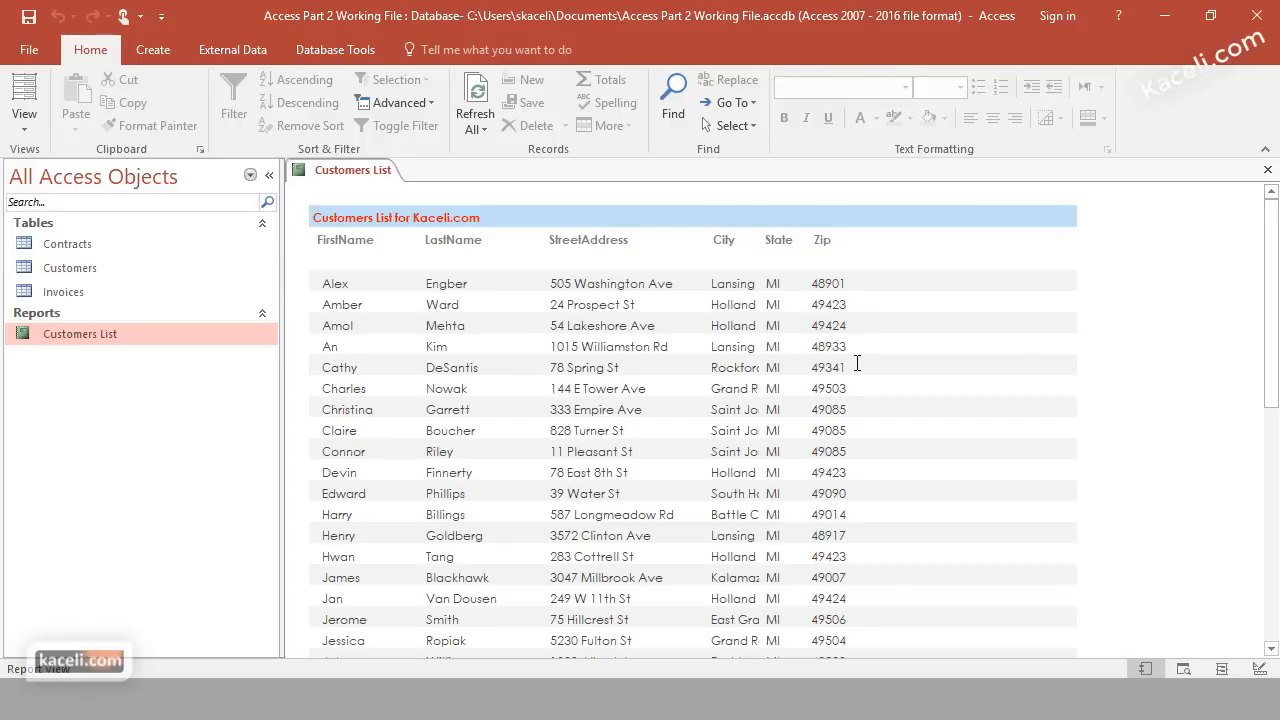
Switch the Customers List report to Design View and display the list of existing fields
right_click(80, 336)
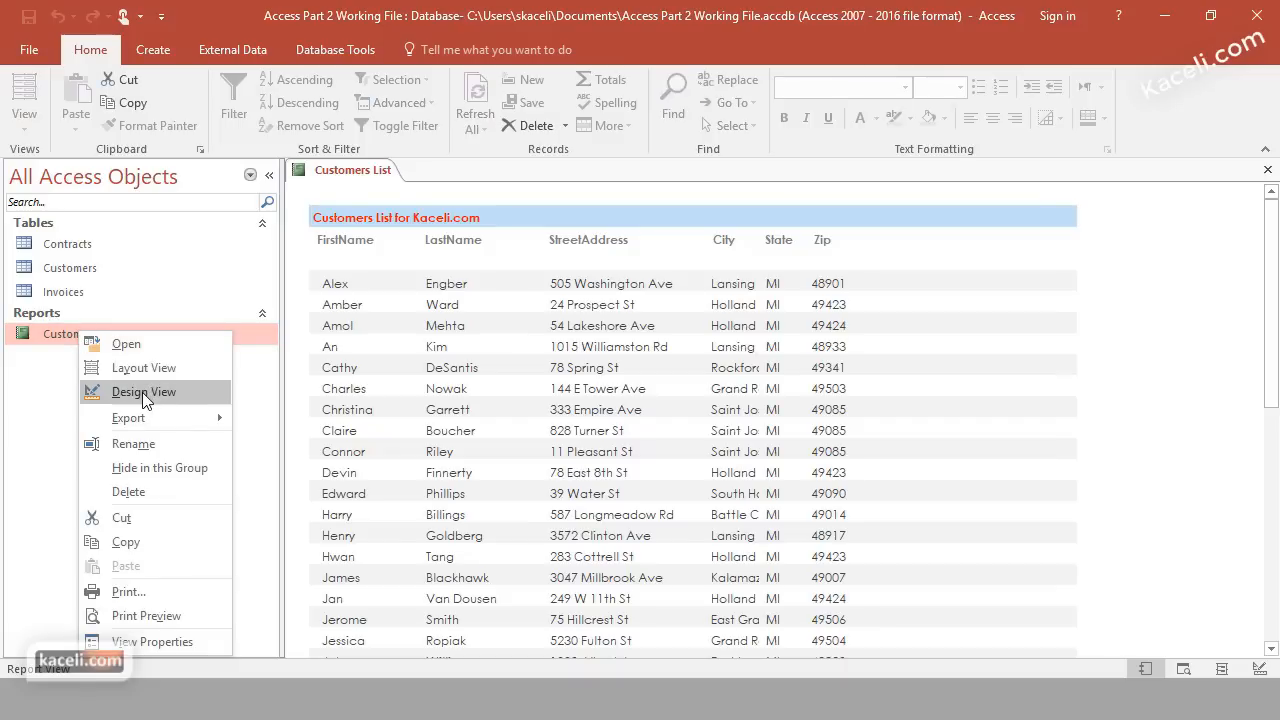
left_click(49, 331)
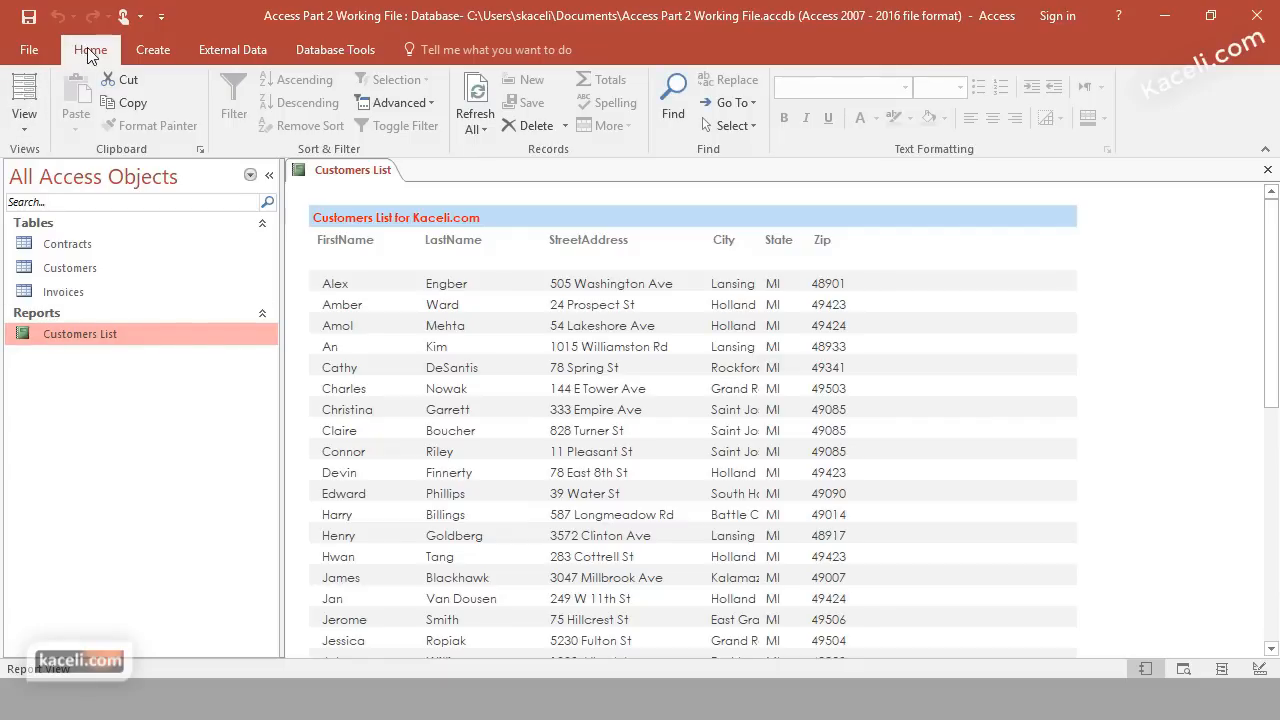
left_click(24, 116)
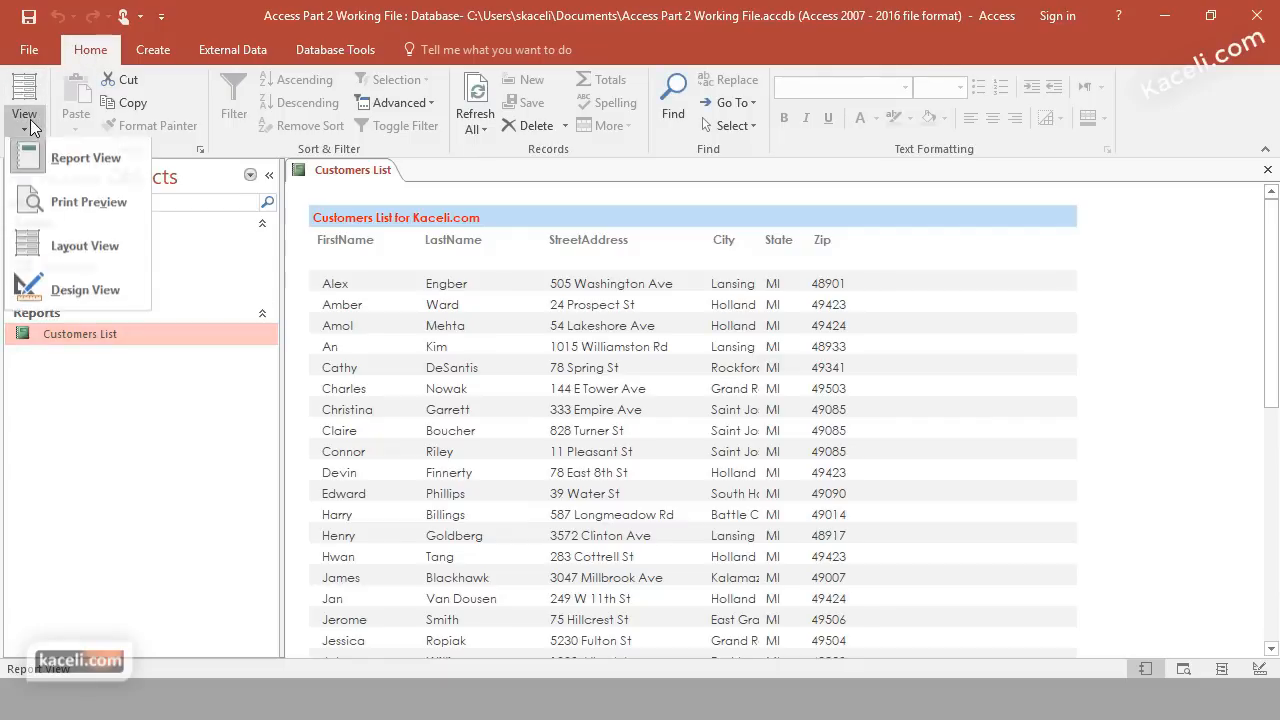
left_click(73, 296)
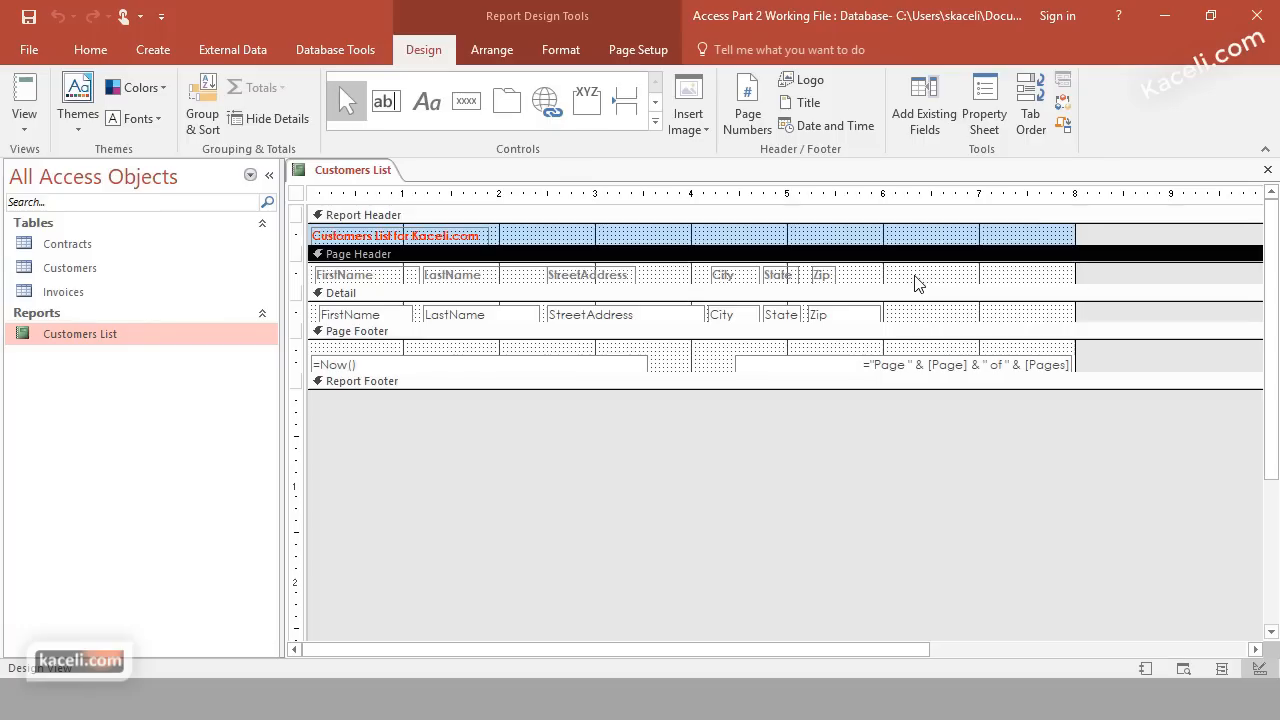
left_click(933, 130)
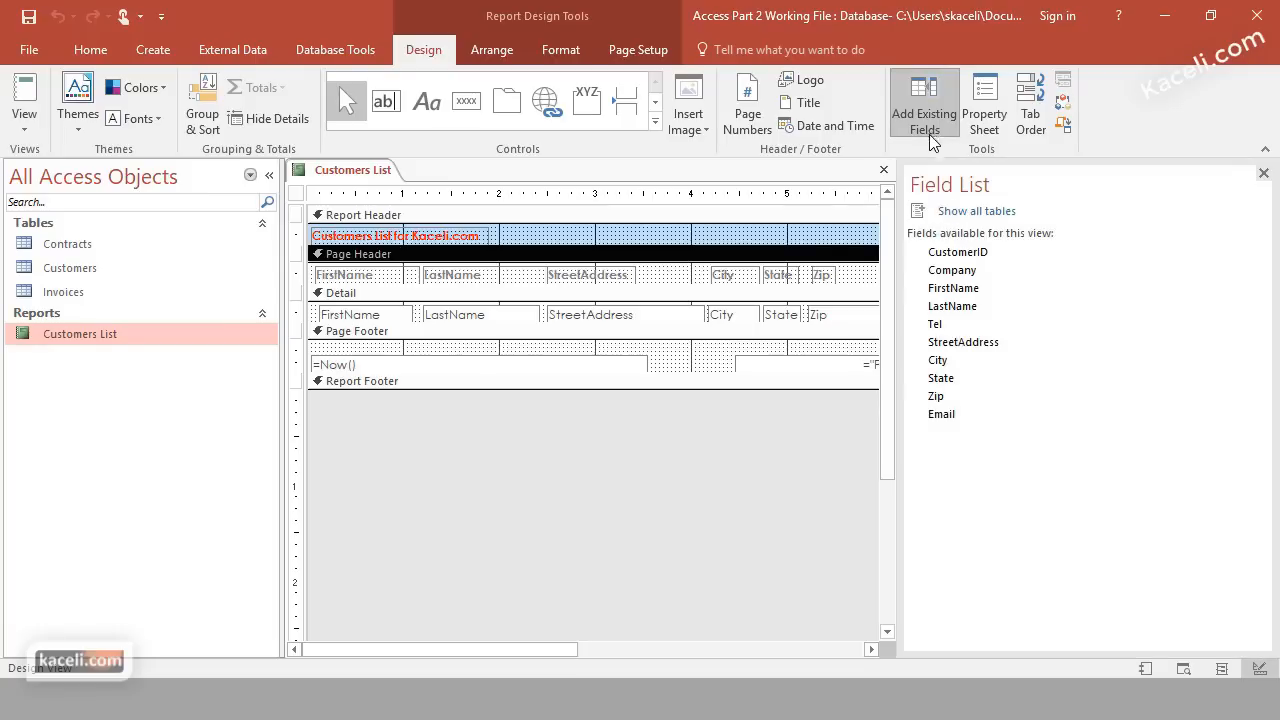
Add the existing Email field to the Detail section beside Zip and widen it to nearly the 8-inch mark
left_click_drag(533, 650, 741, 650)
left_click(935, 414)
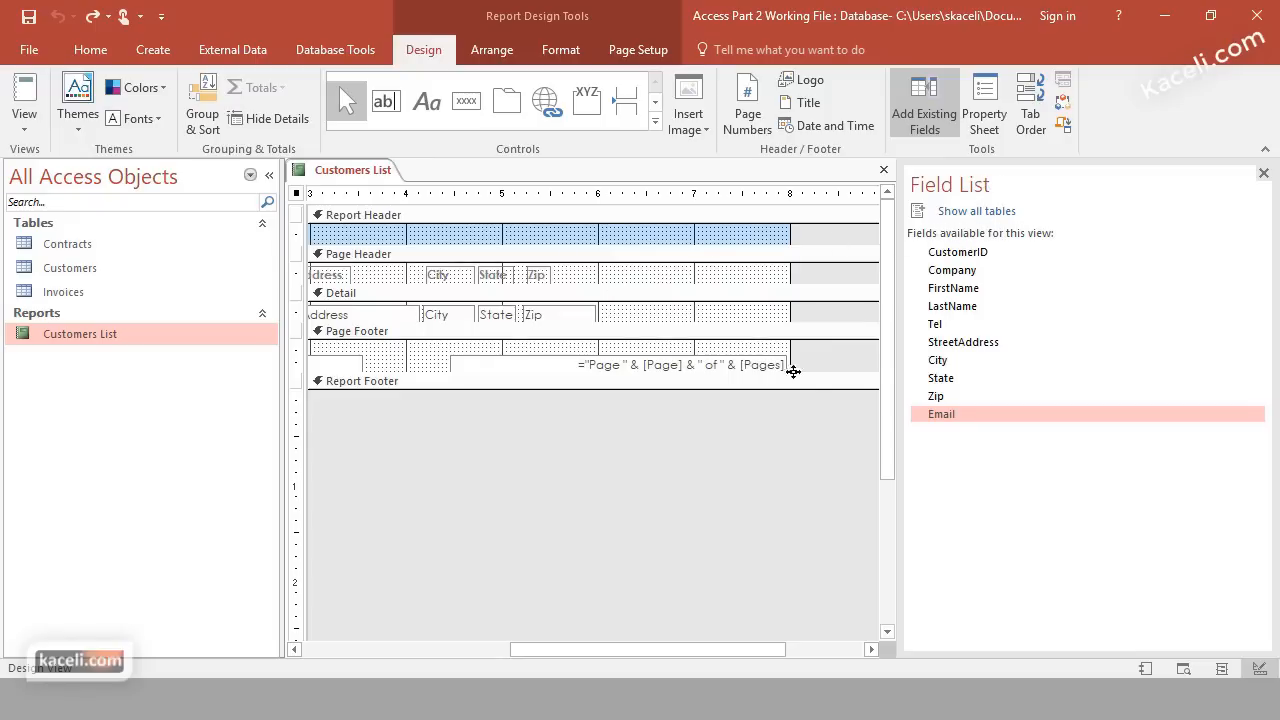
left_click_drag(762, 657, 831, 657)
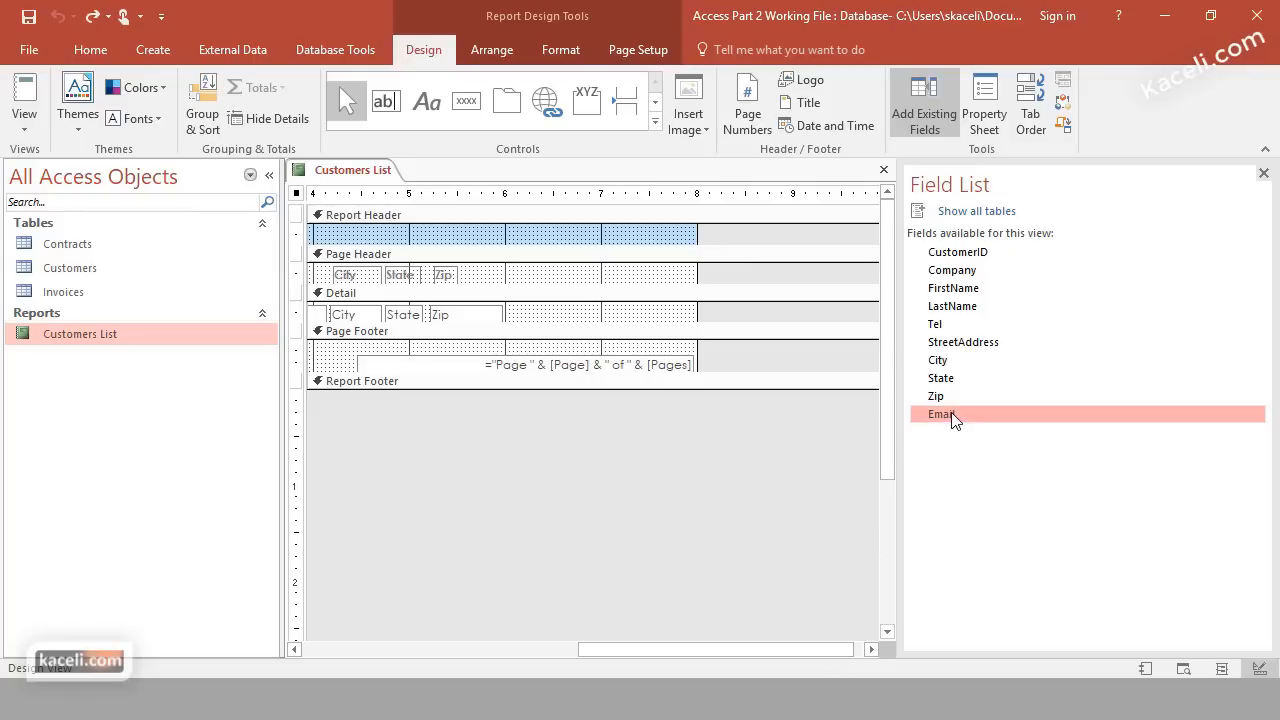
mouse_move(952, 418)
left_mouse_down()
mouse_move(918, 414)
mouse_move(749, 323)
mouse_move(710, 321)
mouse_move(791, 331)
mouse_move(940, 410)
left_mouse_up()
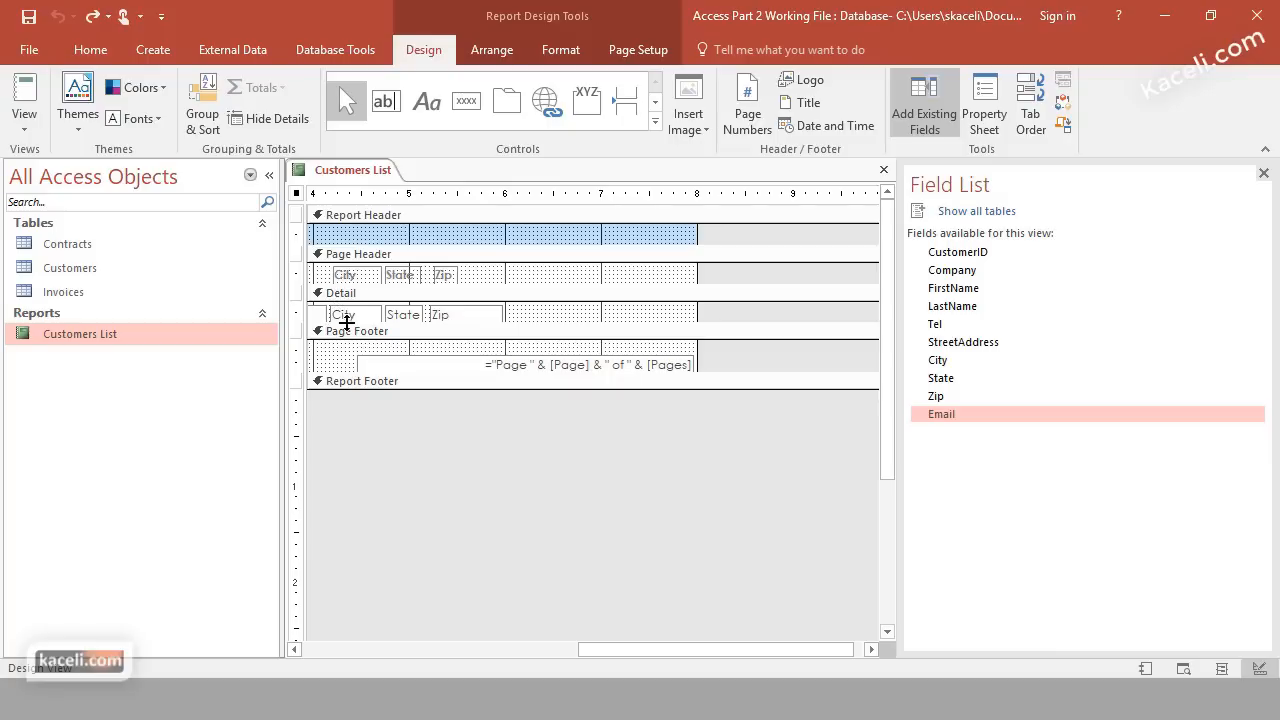
scroll(446, 563, "left", 3)
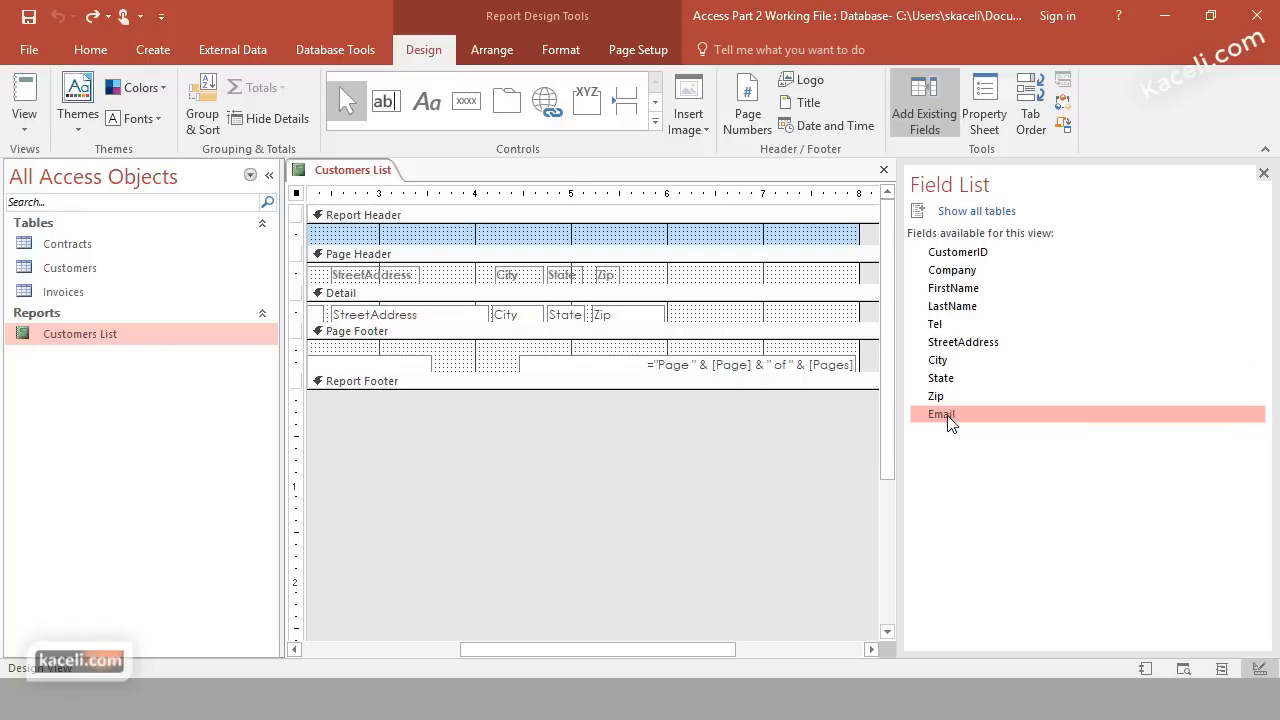
left_click_drag(948, 422, 700, 311)
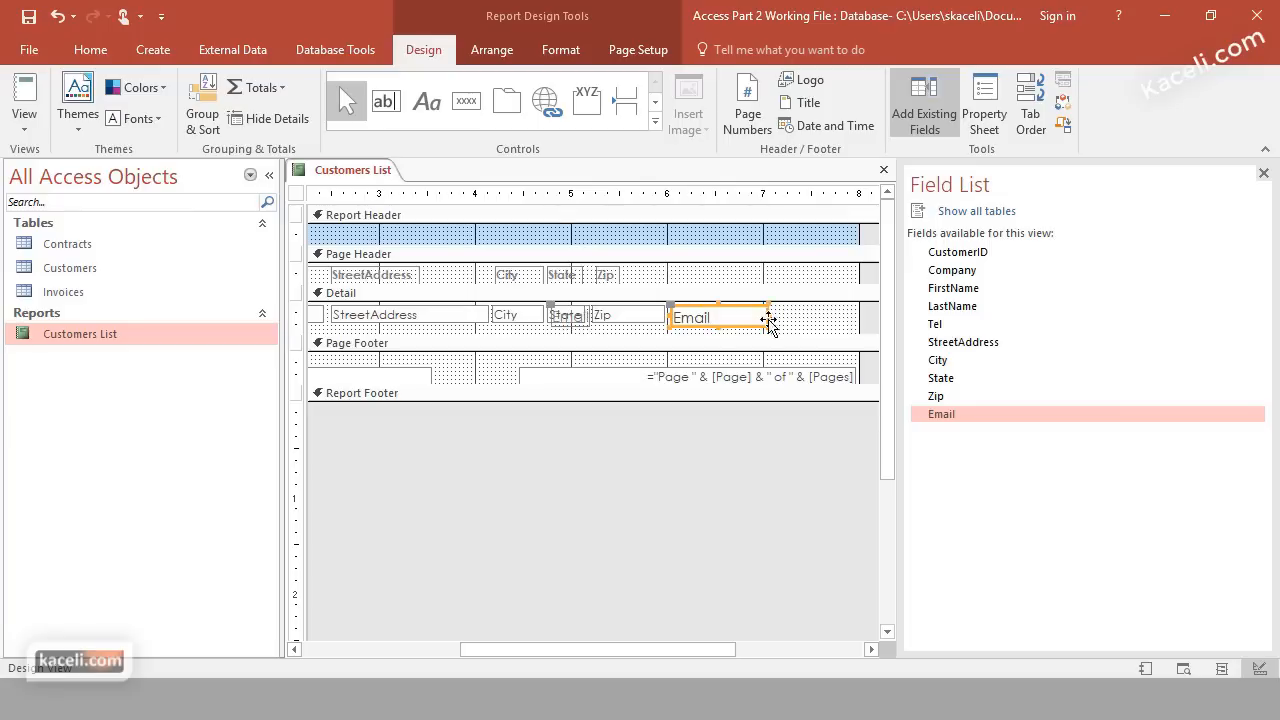
left_click_drag(769, 320, 852, 325)
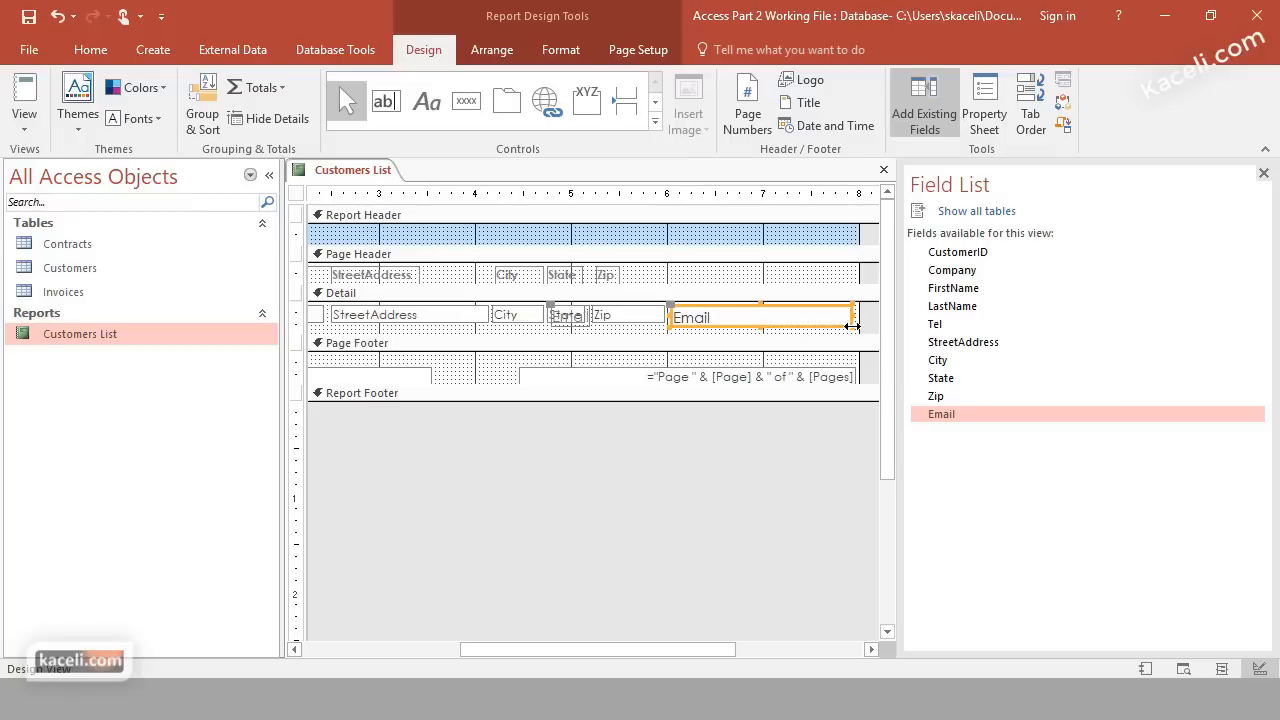
left_click(713, 284)
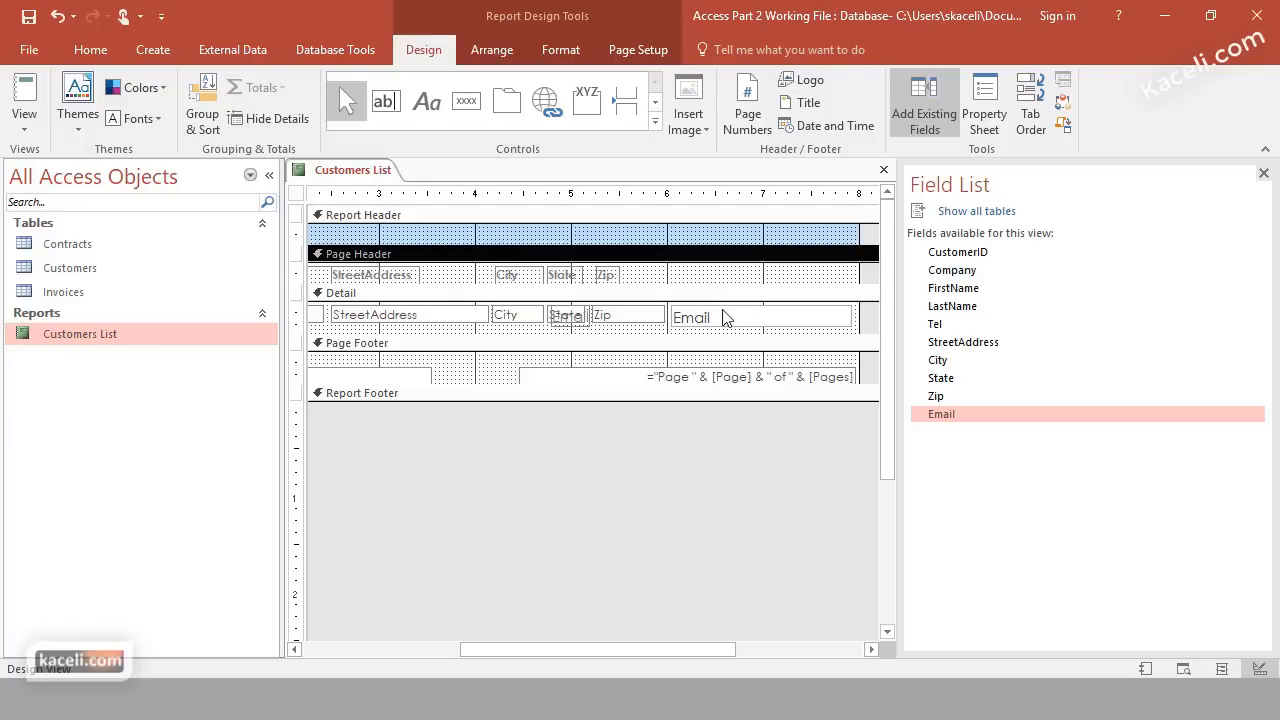
Save and close the report, check the added Email field in Report View, and return to Design View
left_click(883, 170)
left_click(566, 406)
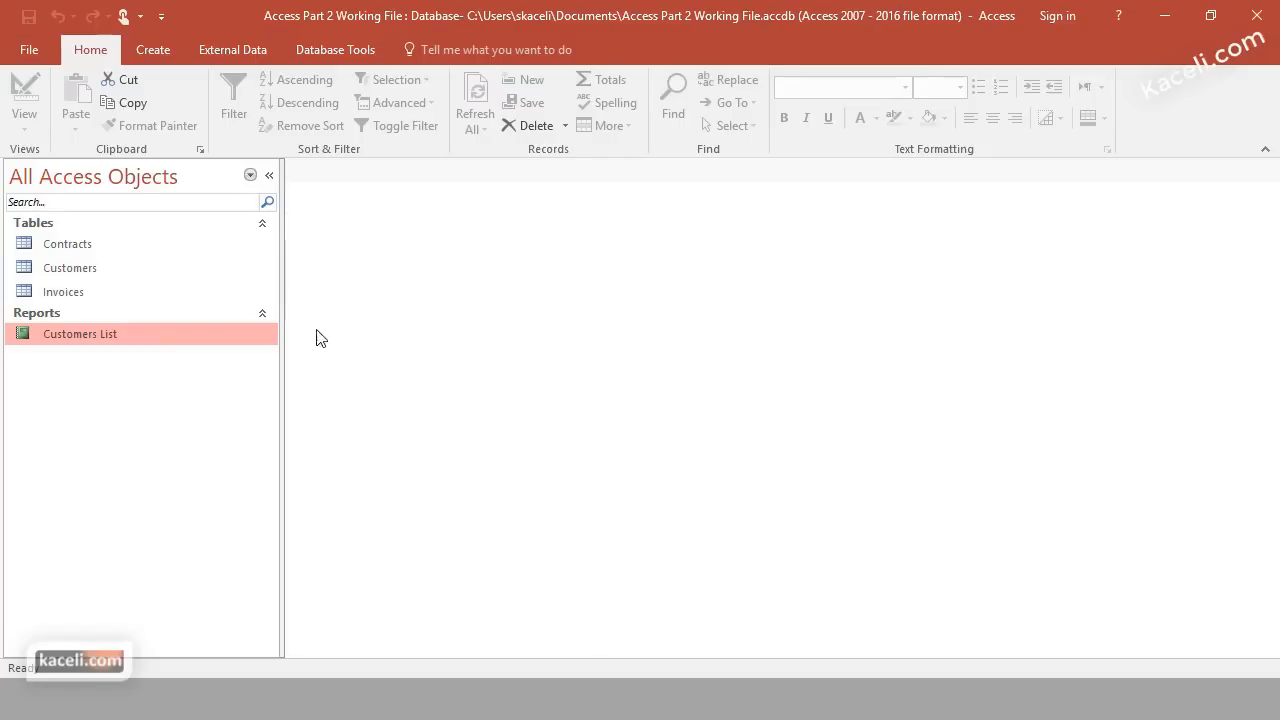
double_click(144, 333)
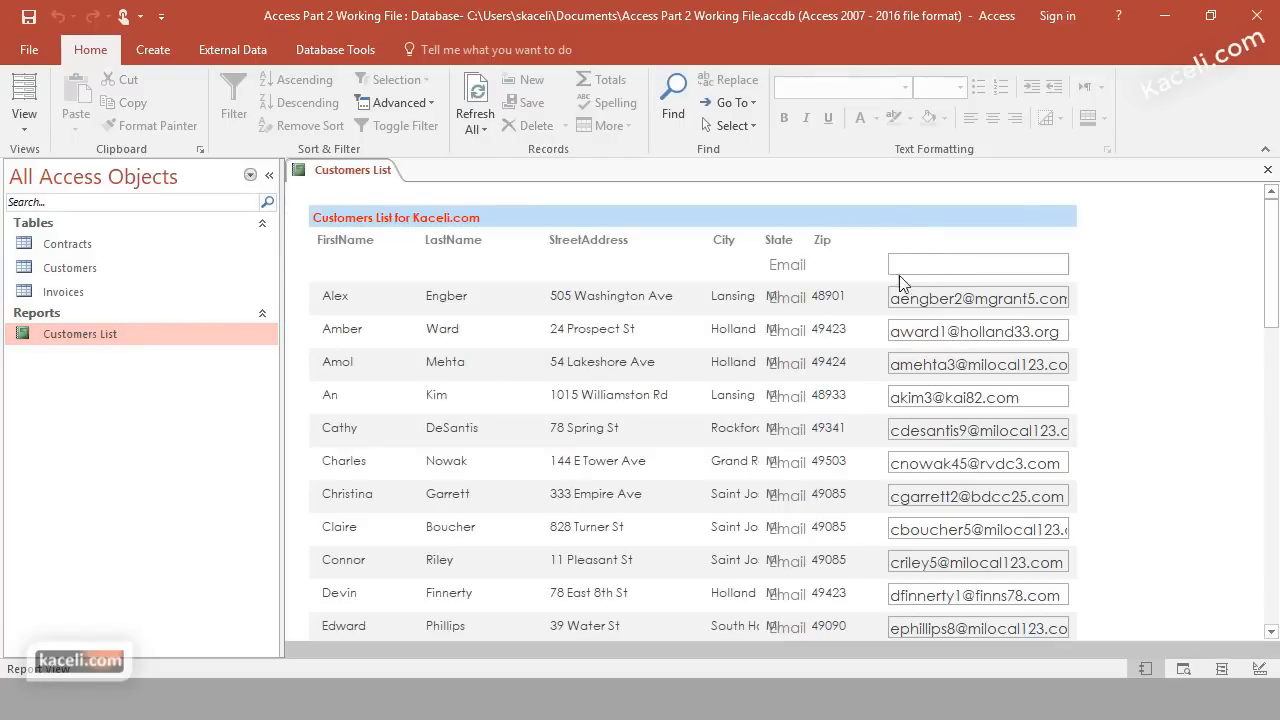
right_click(104, 343)
left_click(160, 403)
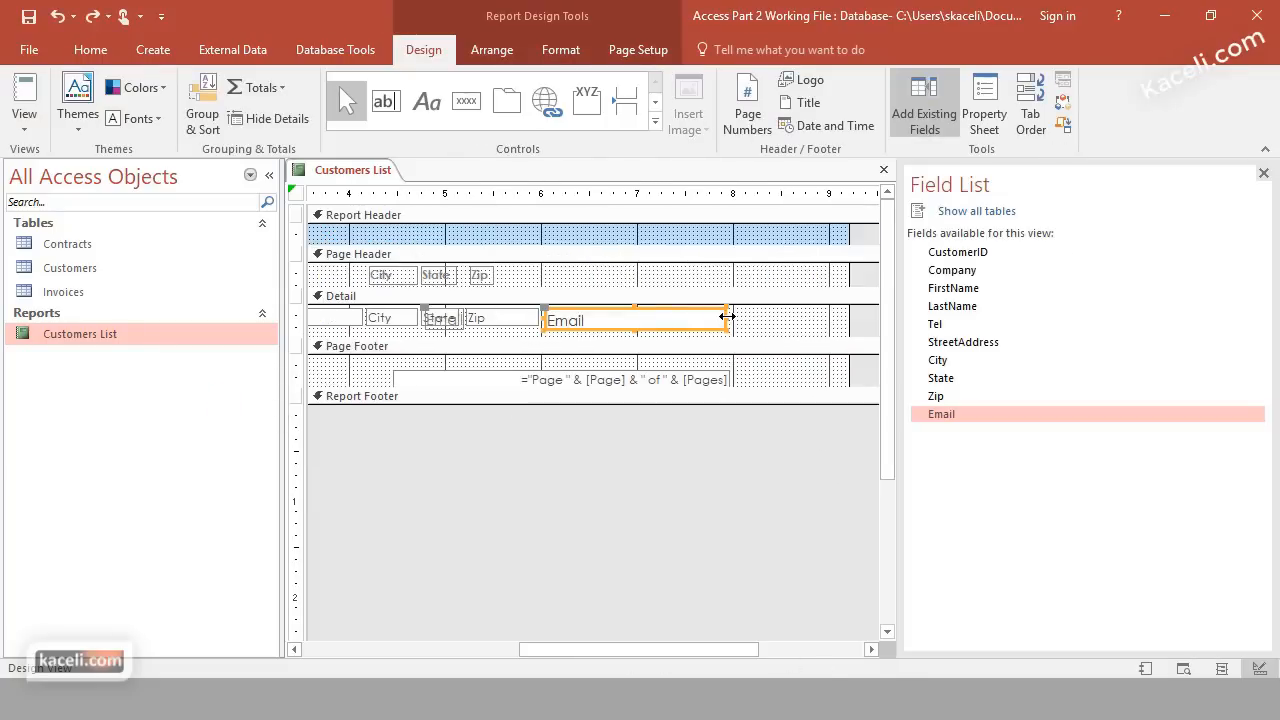
Delete the Email label overlapping State in the Detail section and widen the Email text box to just past the 9-inch mark
left_click_drag(727, 316, 803, 316)
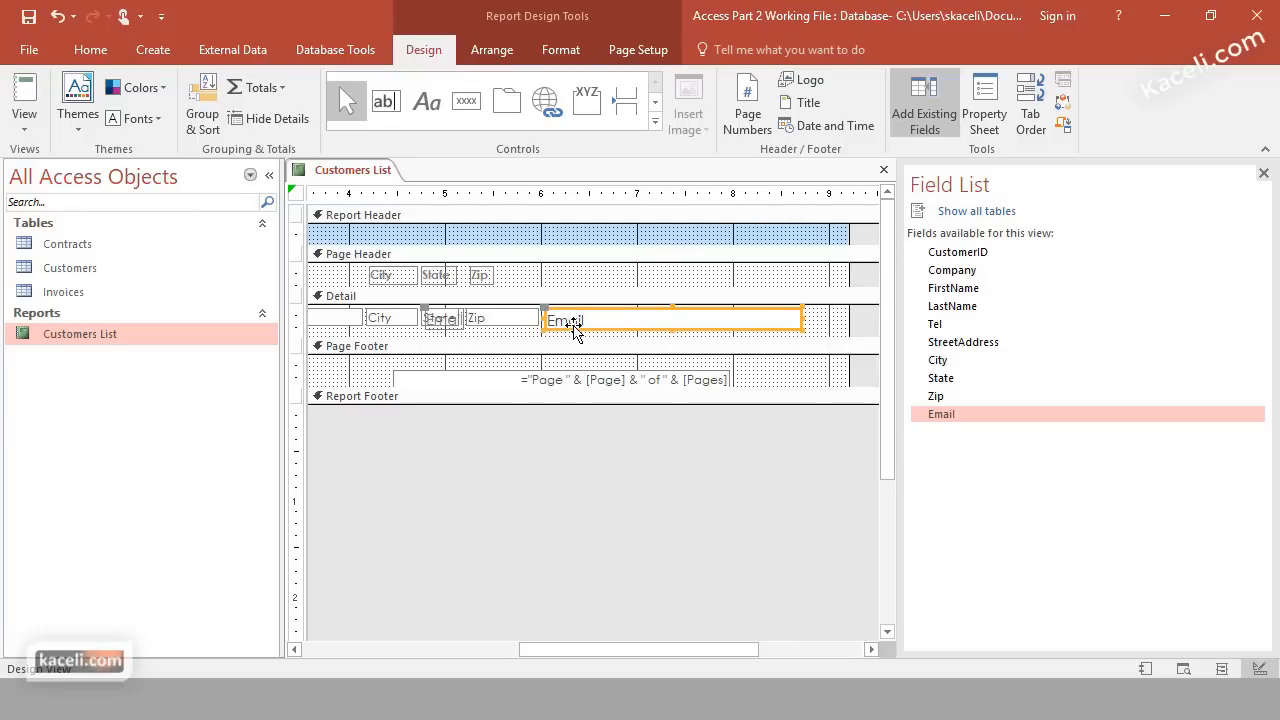
left_click_drag(565, 322, 571, 334)
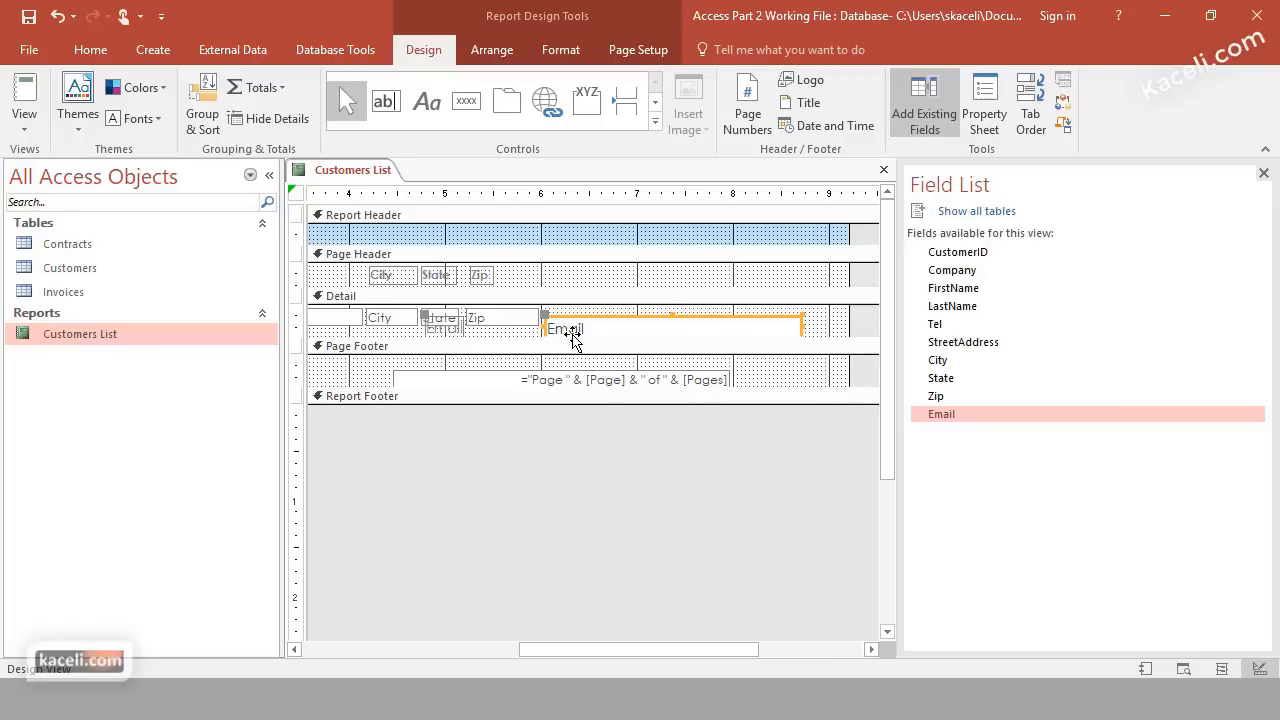
left_click(451, 333)
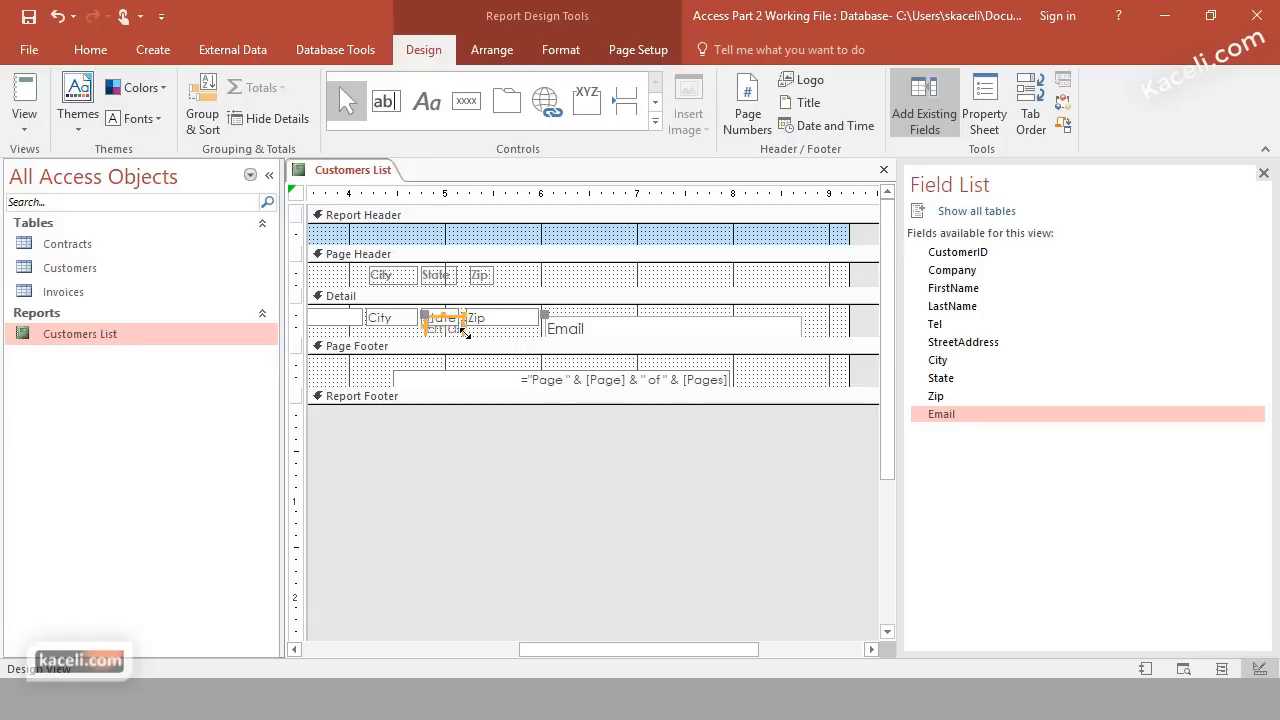
left_click_drag(463, 331, 463, 331)
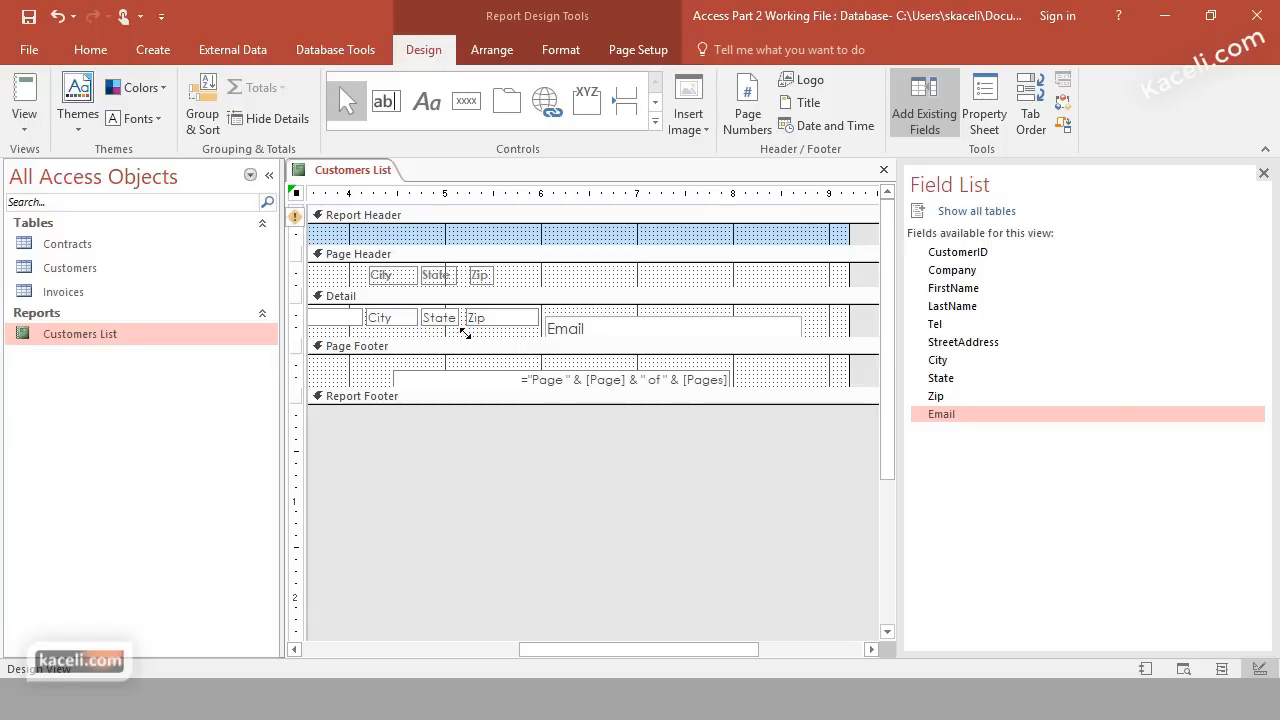
left_click(642, 333)
left_click_drag(641, 326, 642, 319)
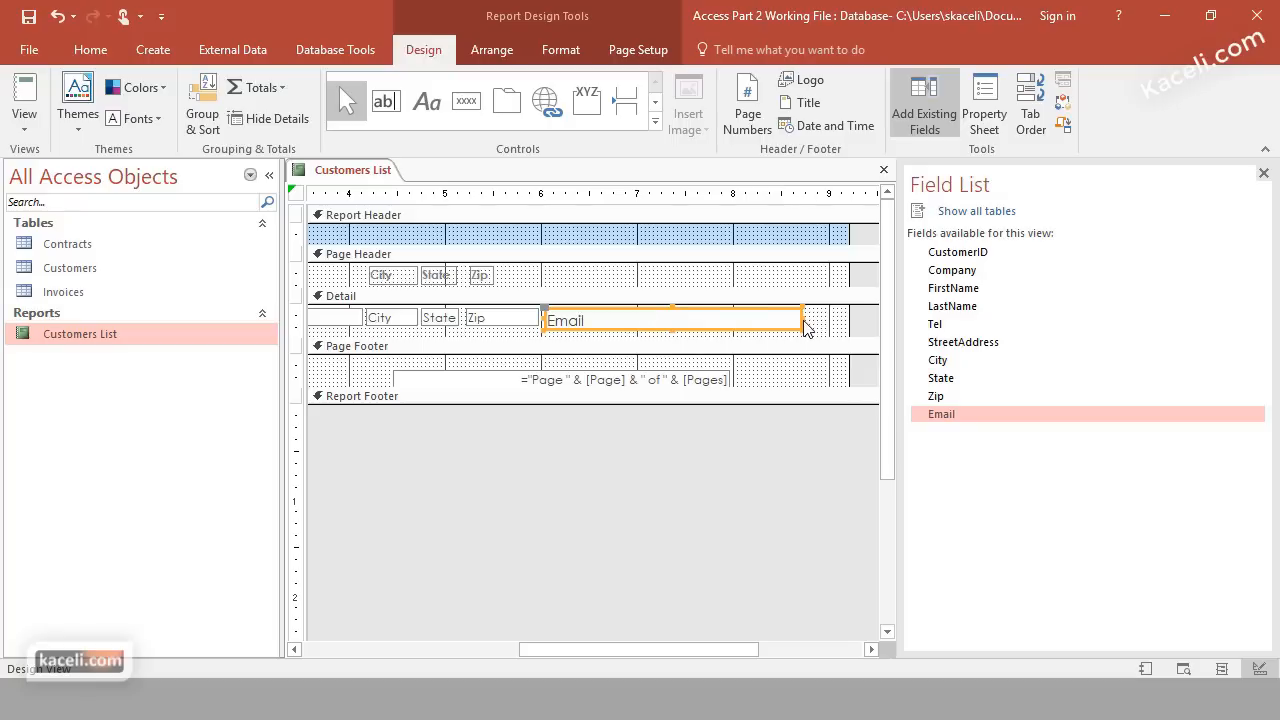
left_click_drag(802, 318, 843, 318)
Enlarge the Page Header slightly and add an "Email Address" label above the Email field, raised toward the row of other headings
left_click(562, 286)
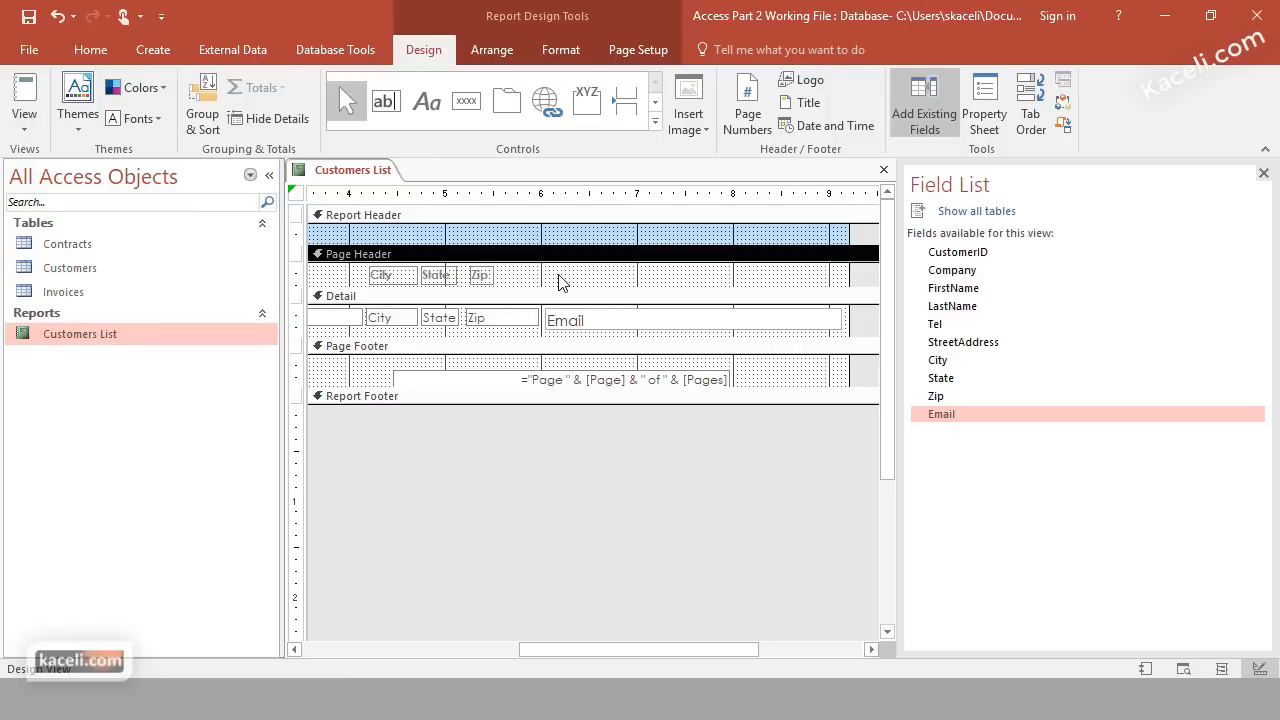
left_click_drag(578, 287, 580, 294)
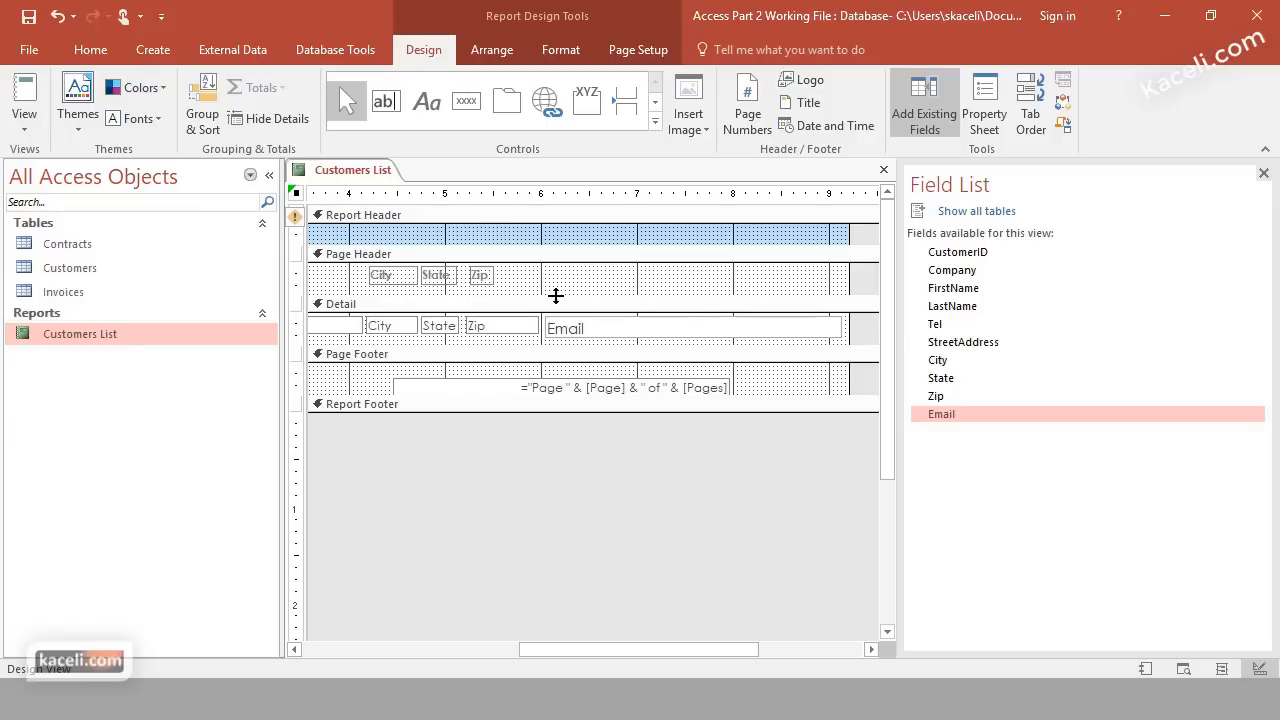
left_click(427, 105)
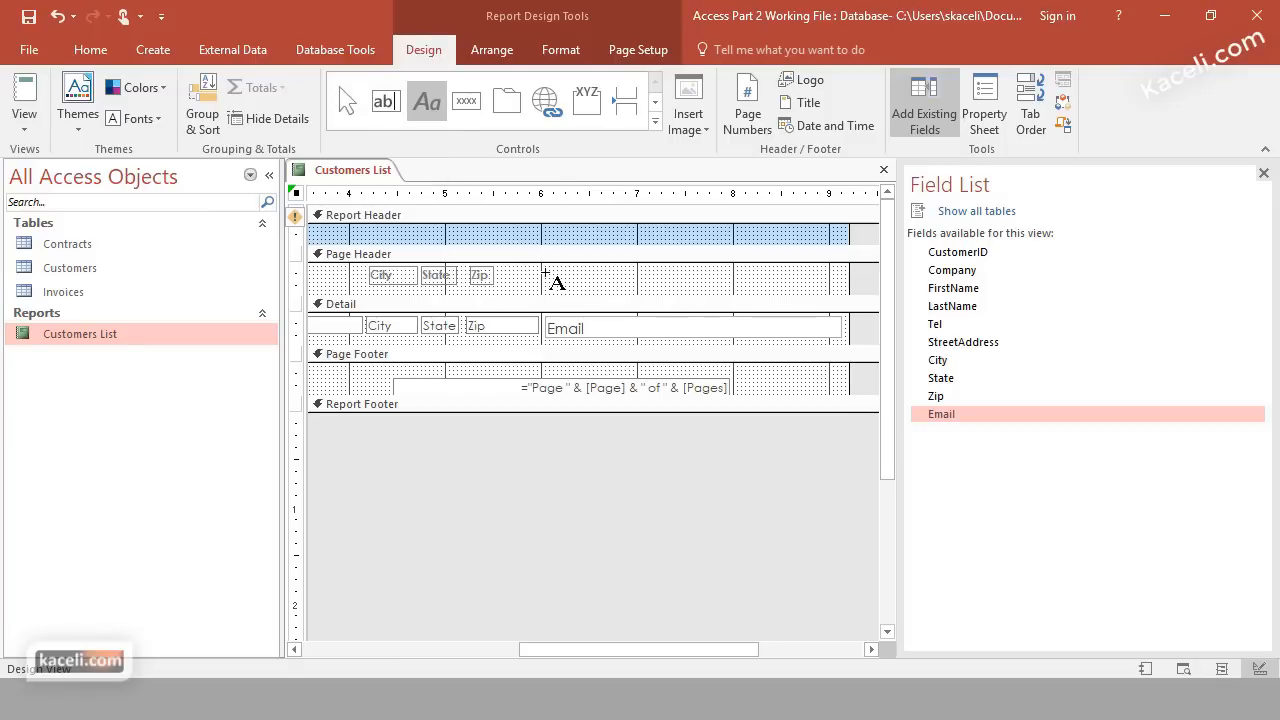
left_click_drag(545, 274, 829, 290)
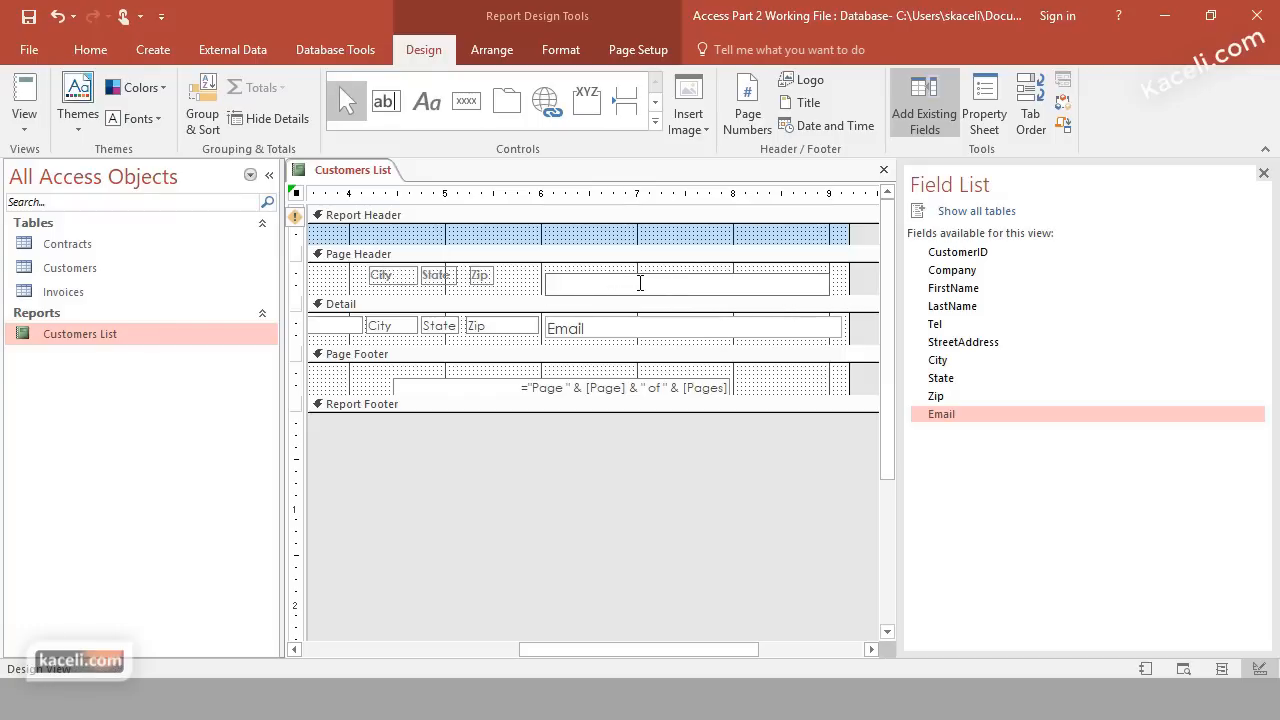
type("Email Address")
left_click(525, 285)
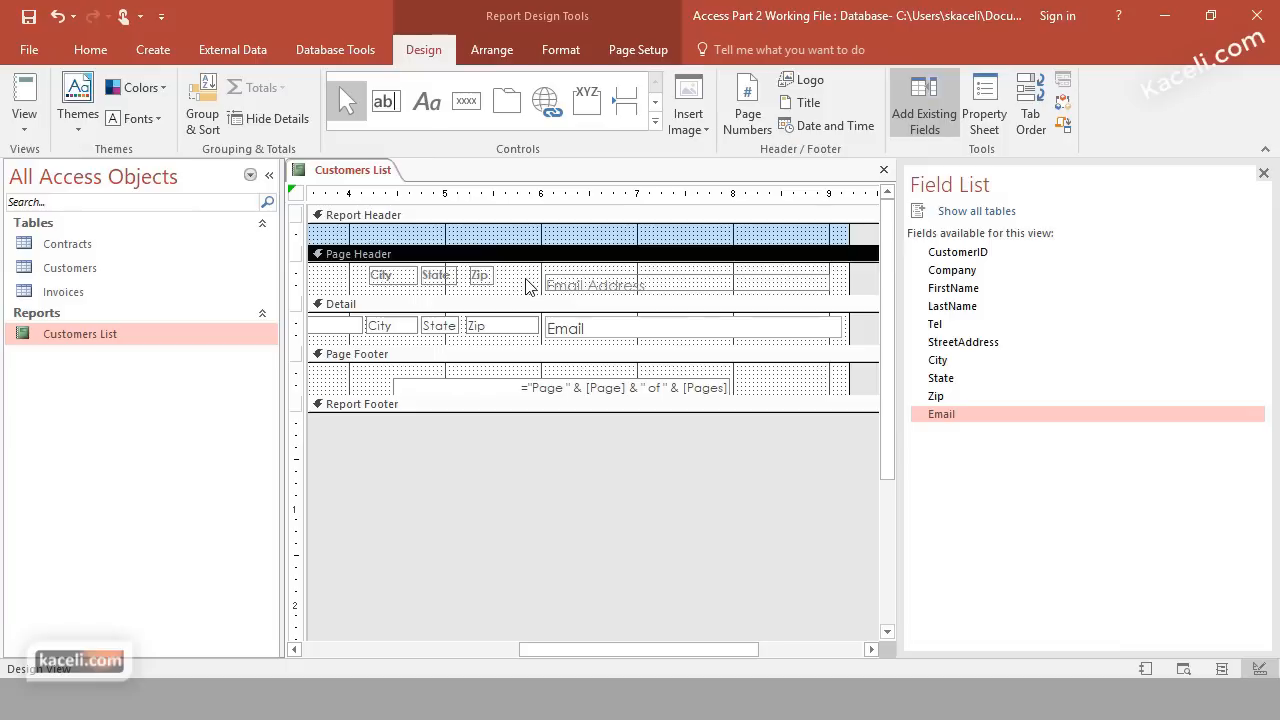
left_click(585, 282)
left_click_drag(580, 277, 580, 274)
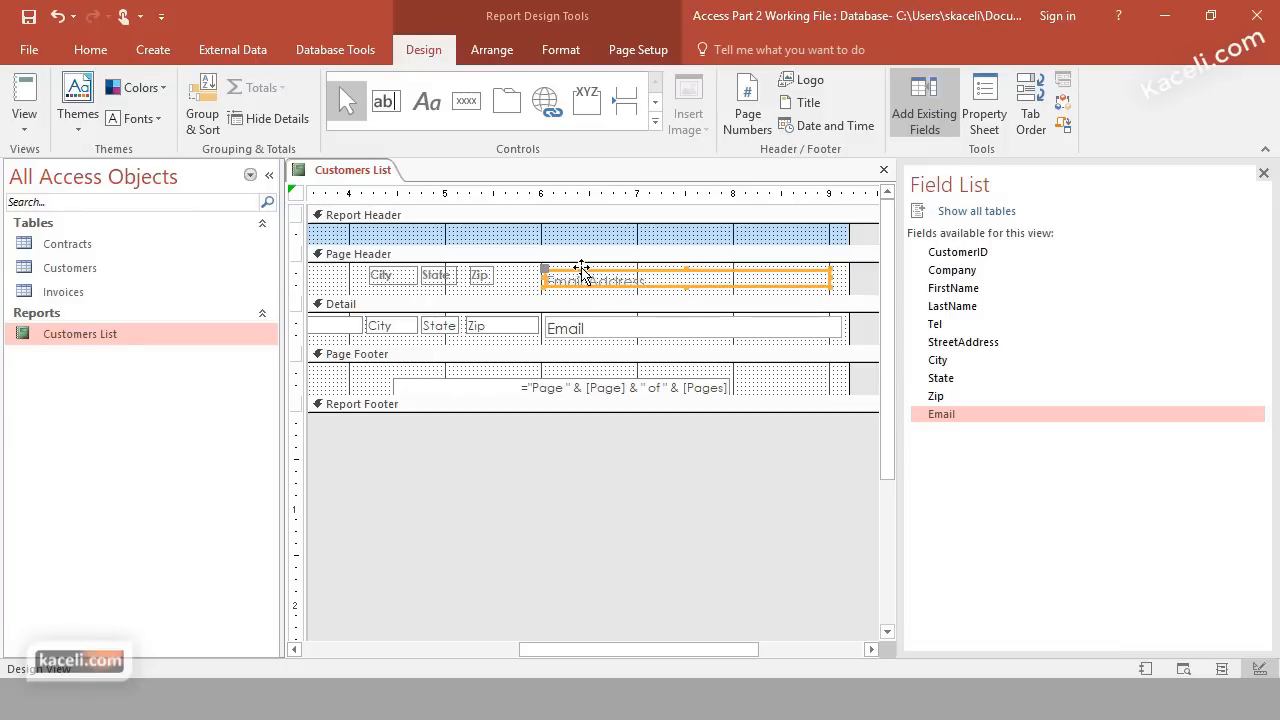
Check the Email Address heading and email column in Report View, and switch the report to Layout View
left_click(612, 340)
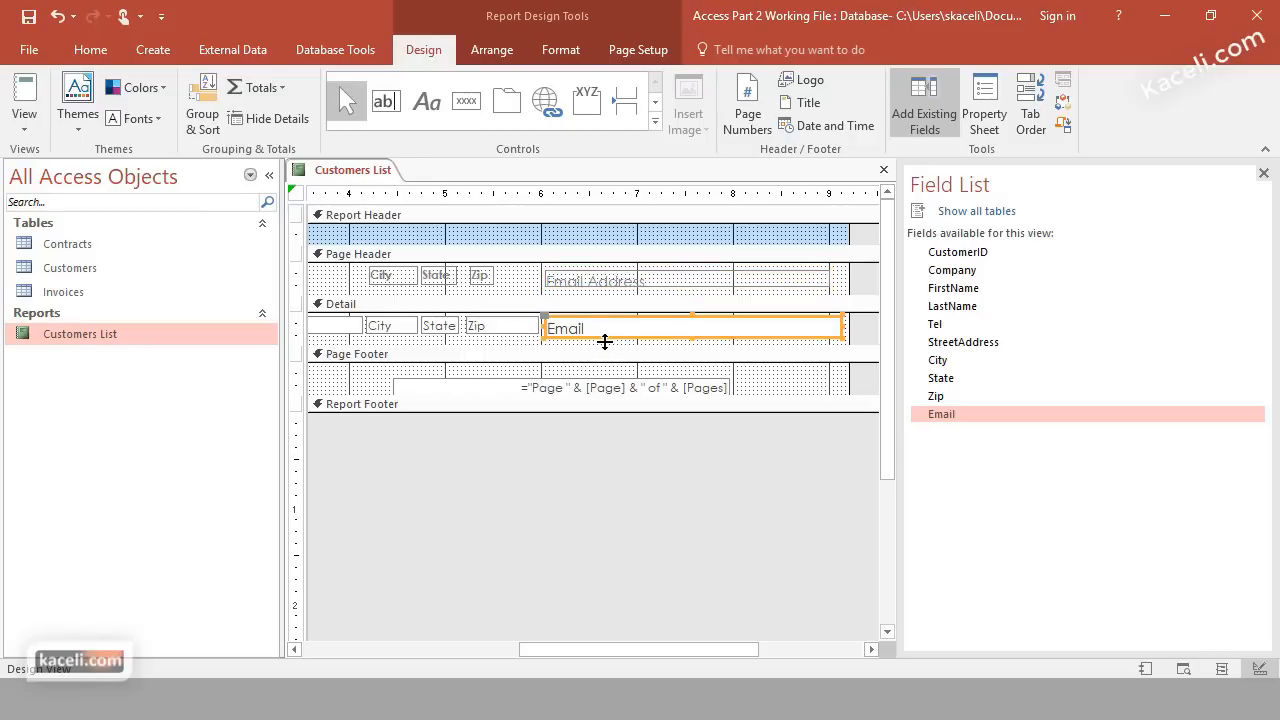
left_click(697, 345)
left_click(38, 124)
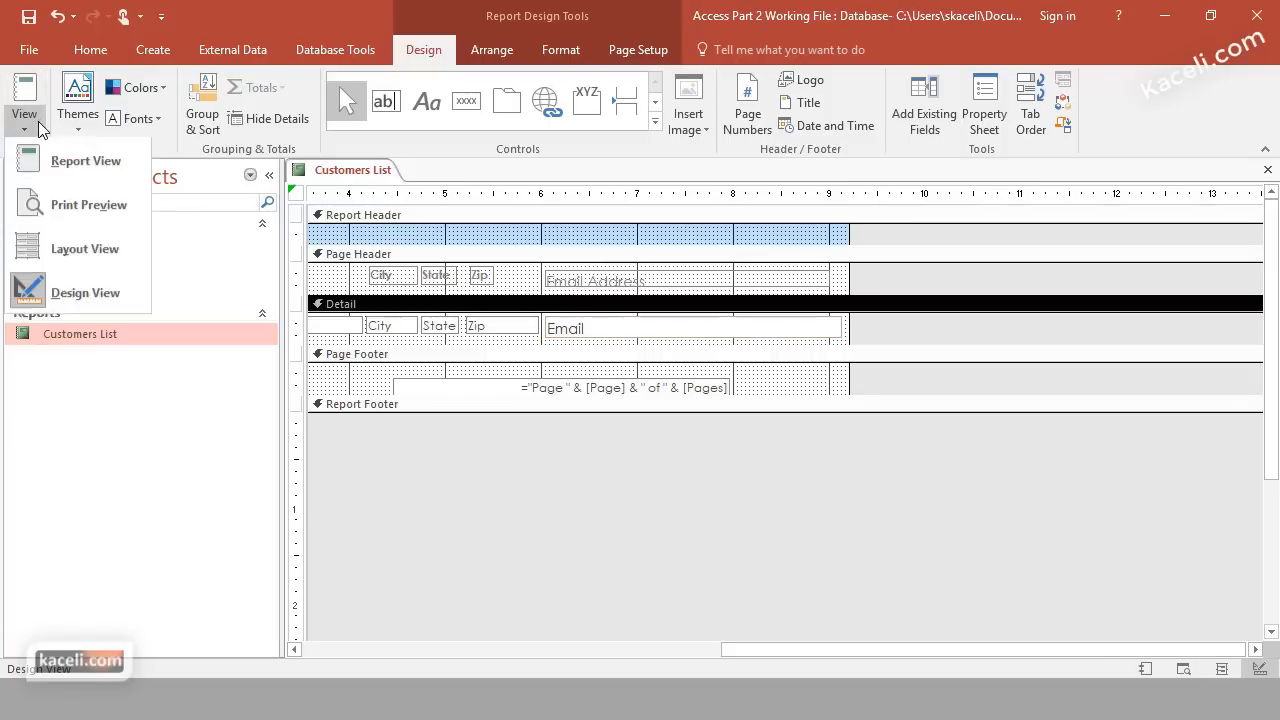
left_click(80, 165)
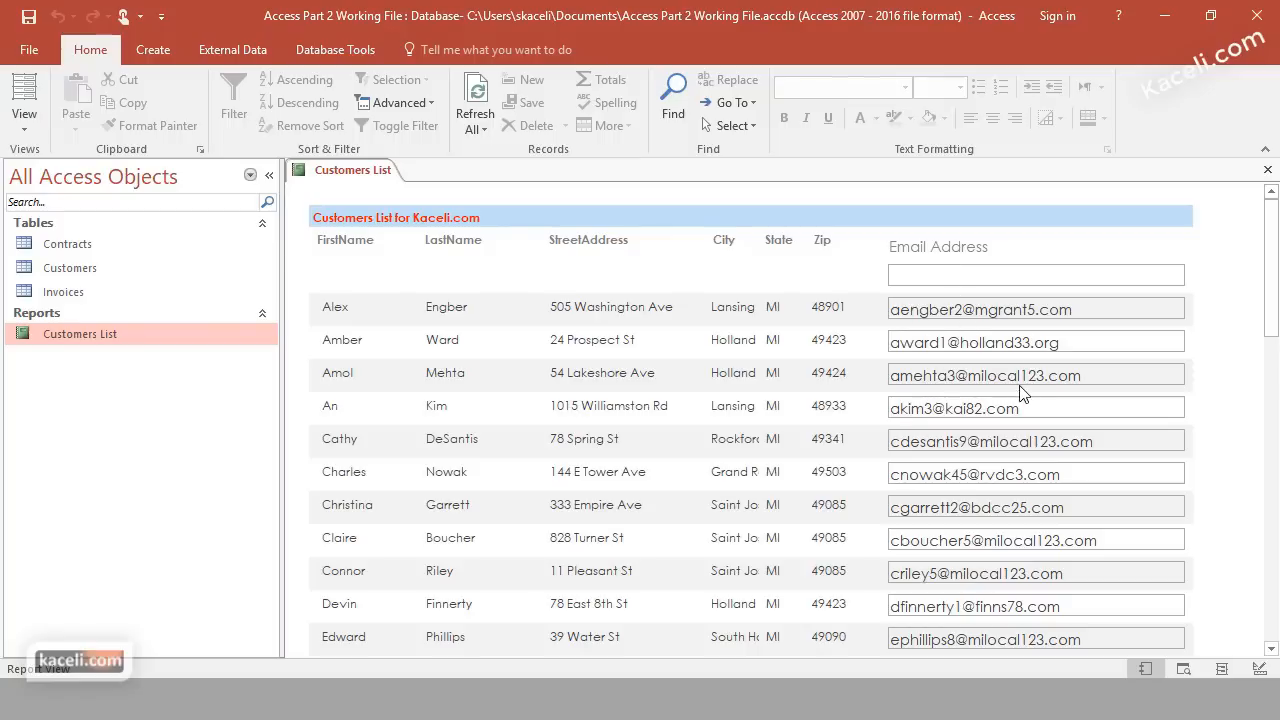
left_click(28, 128)
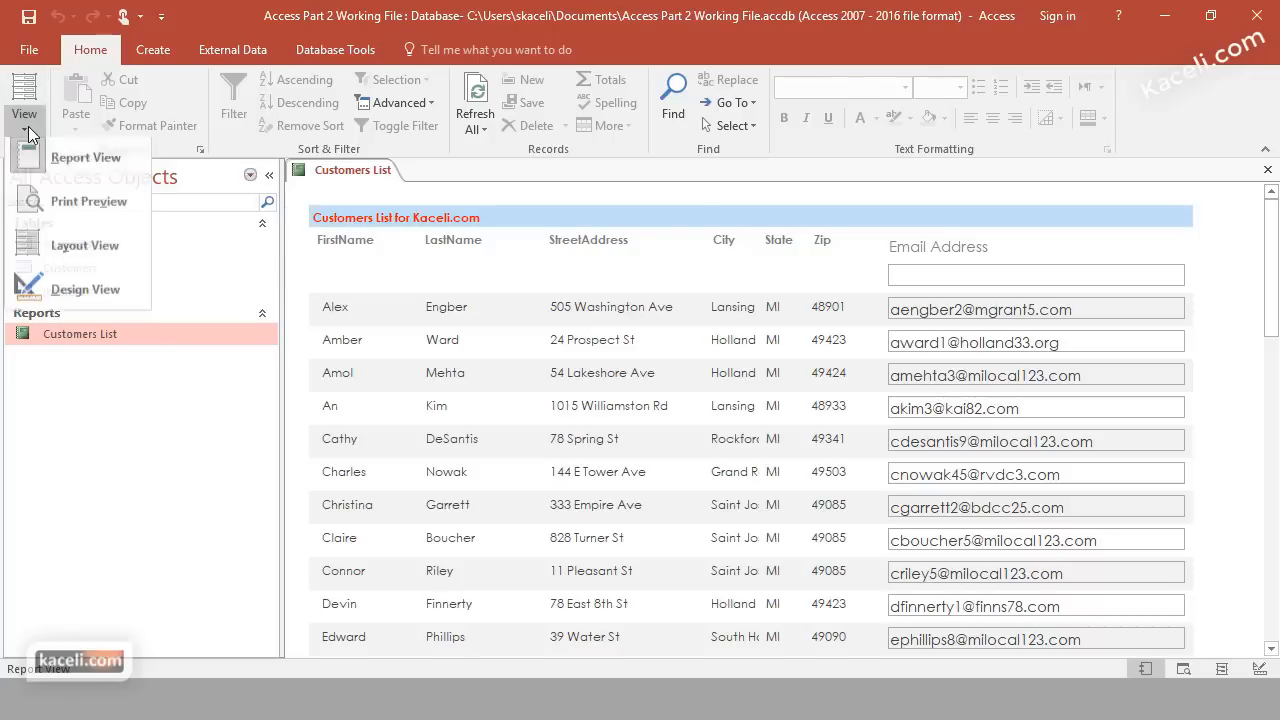
left_click(85, 254)
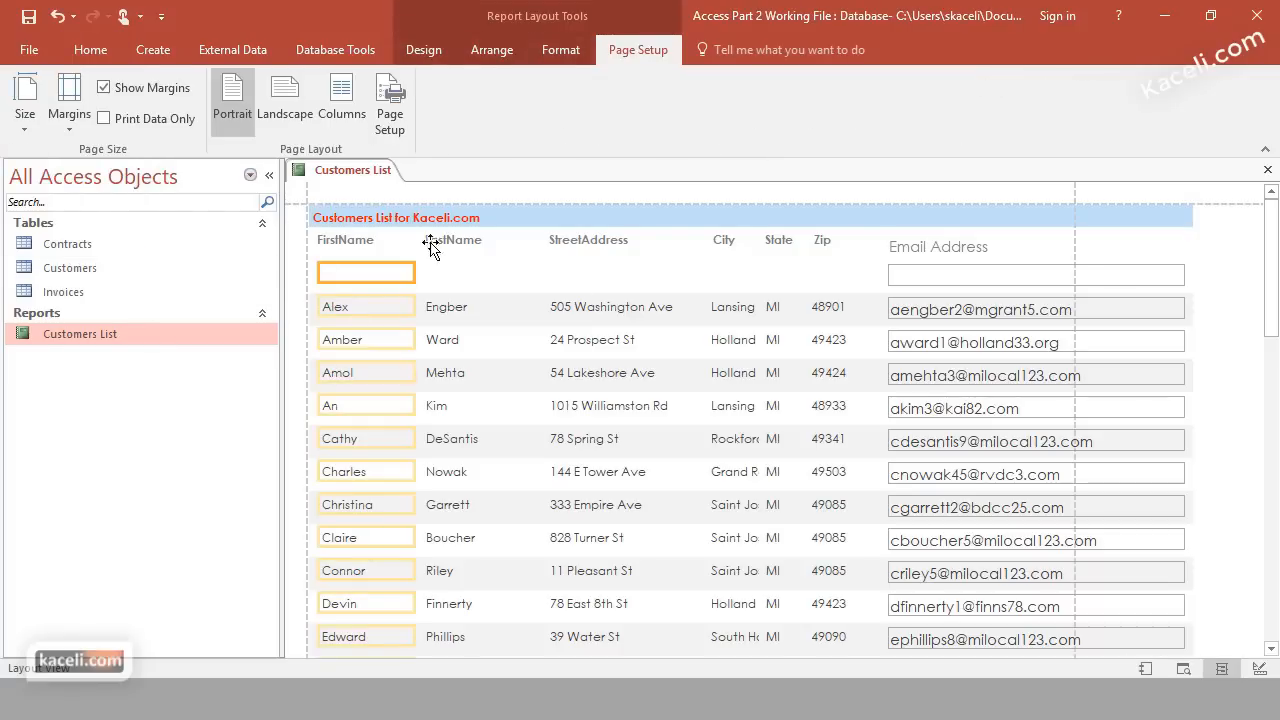
Preview the available design themes on the Customers List report
left_click(496, 50)
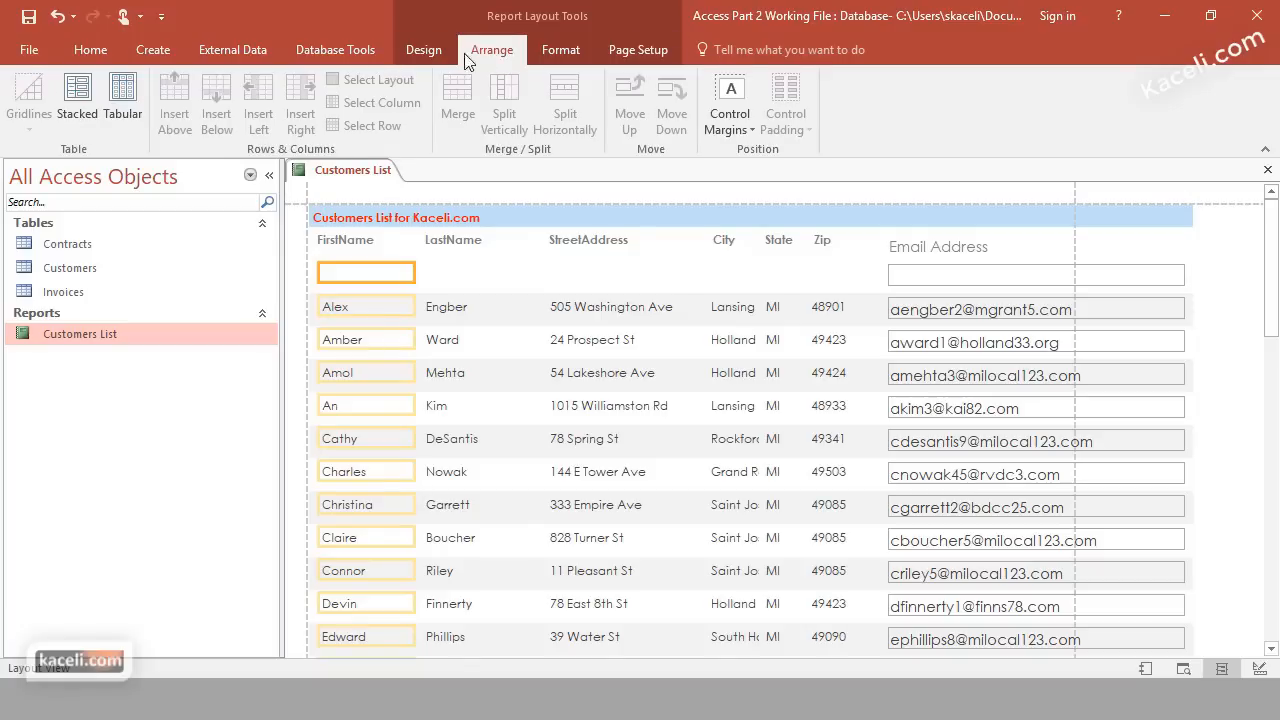
left_click(434, 52)
left_click(78, 95)
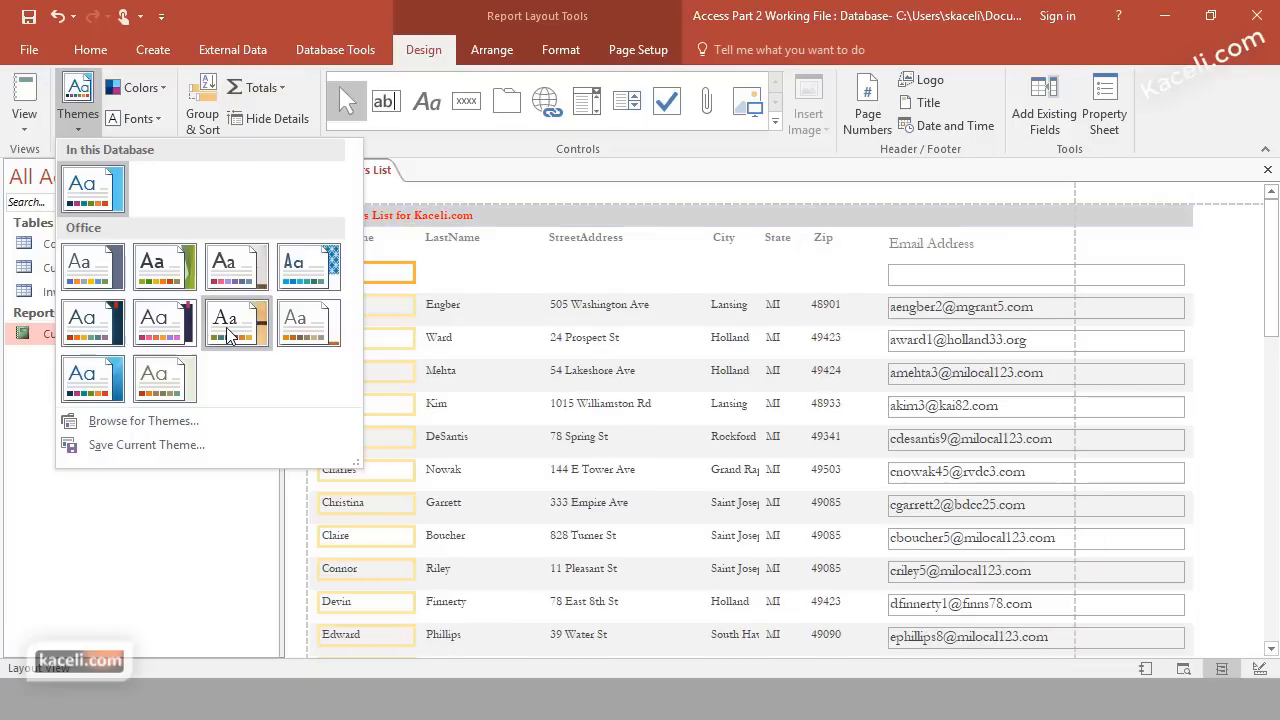
left_click(300, 325)
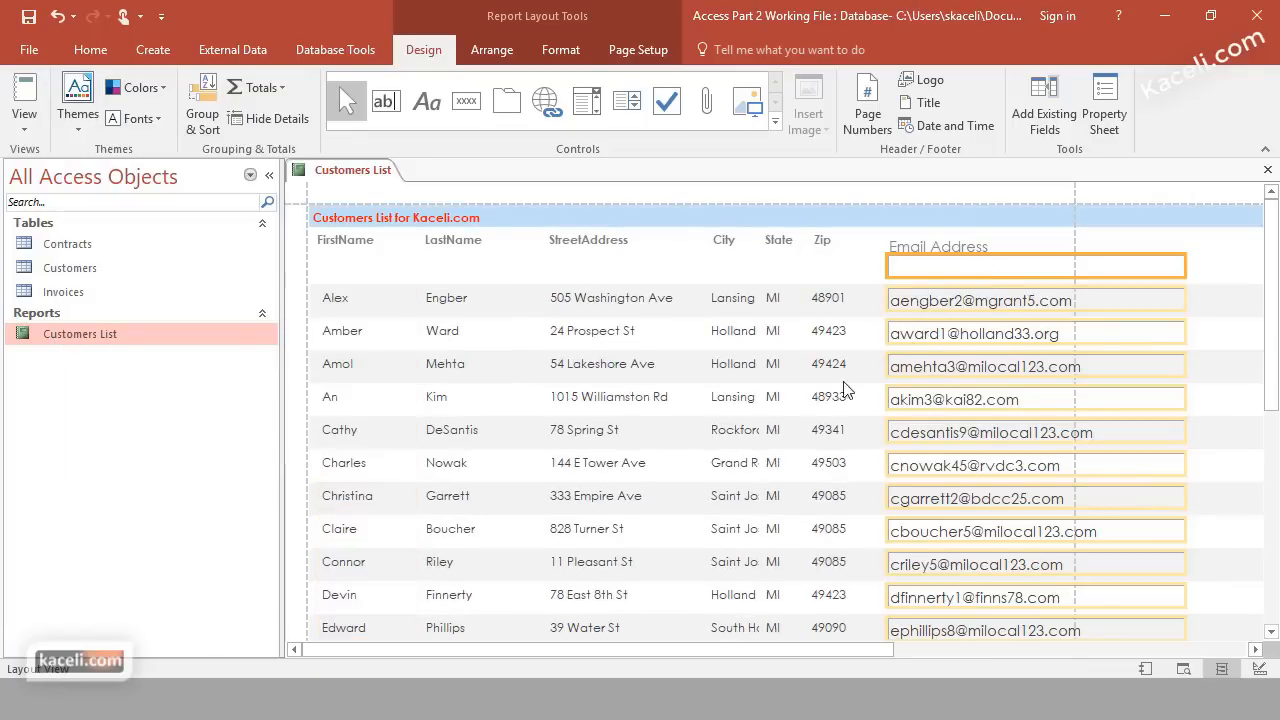
Narrow the Email field to end at the dashed page margin line, about 1.97 inches wide
left_click(838, 258)
left_click(1188, 250)
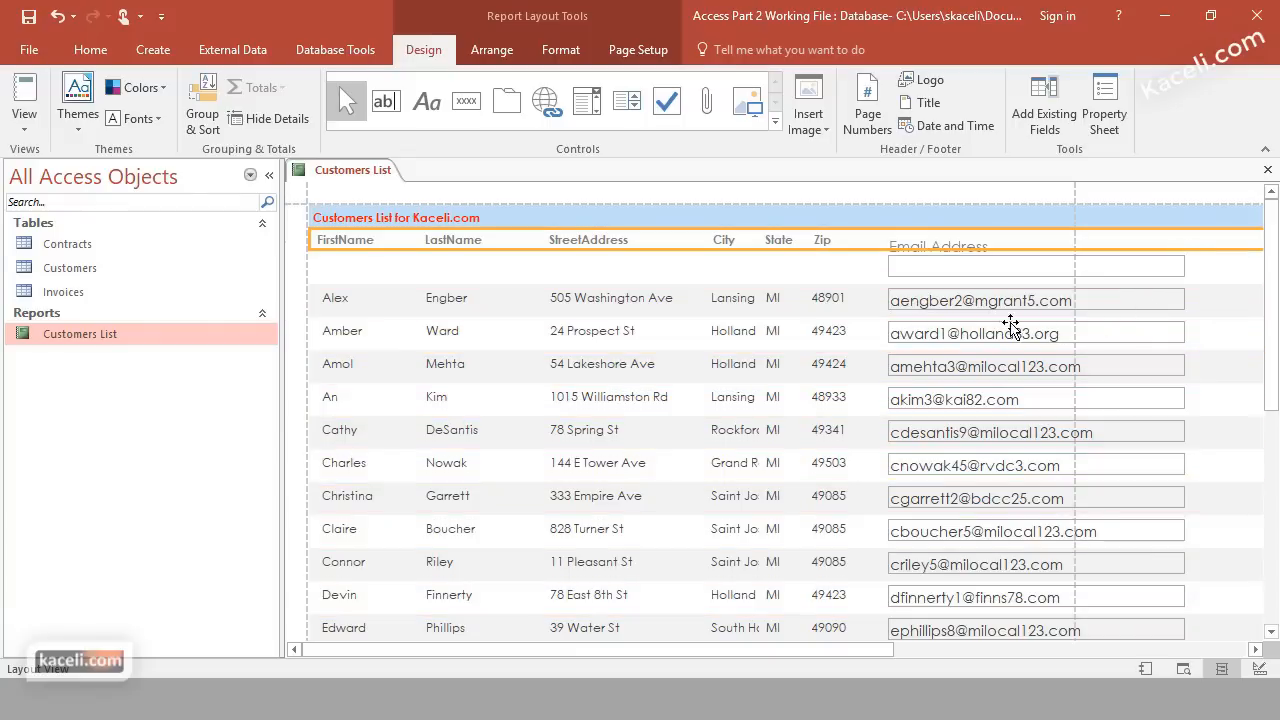
left_click(1130, 312)
left_click_drag(1184, 300, 1076, 303)
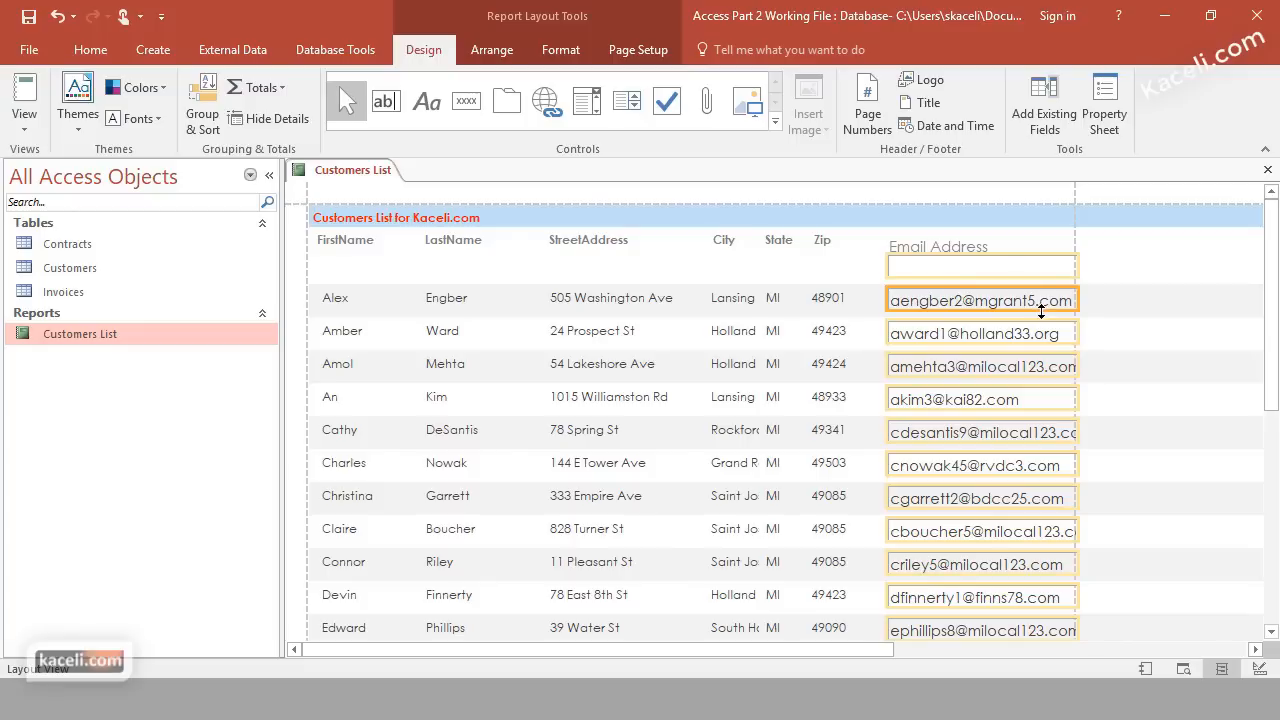
Set the Email text box's border style to Transparent in its properties, and close the Property Sheet
left_click(24, 125)
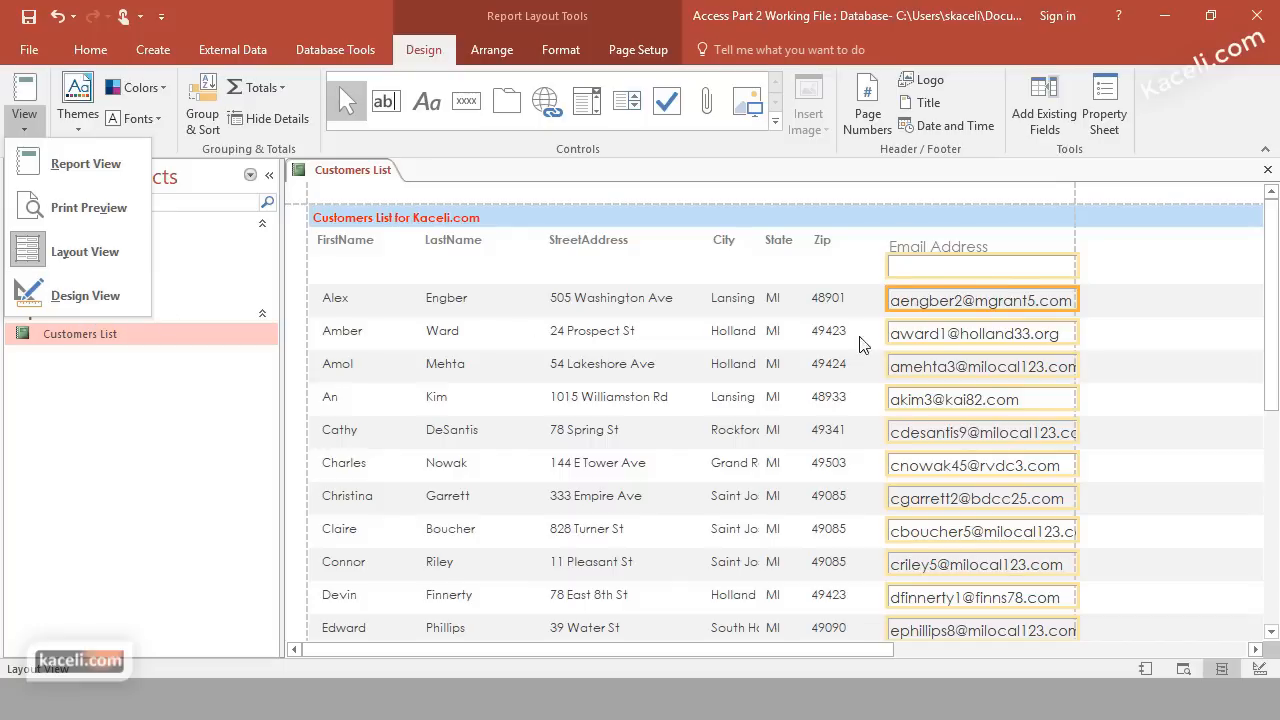
right_click(1005, 313)
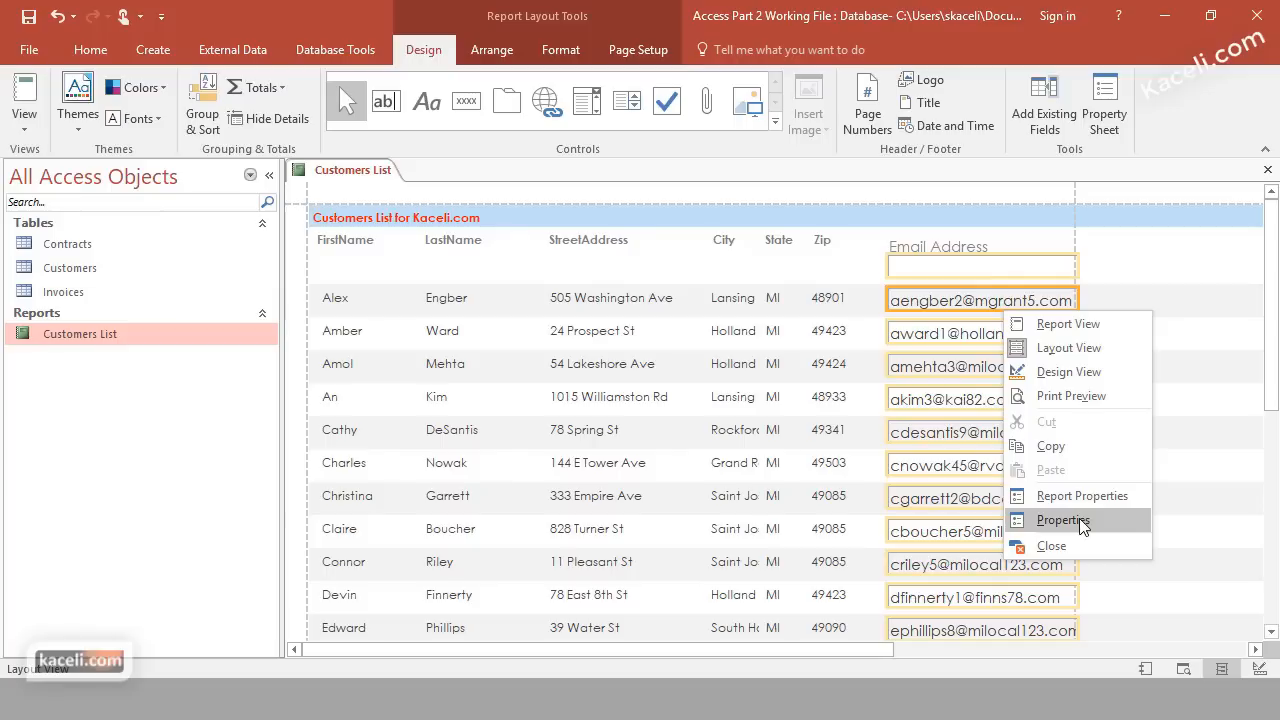
left_click(1062, 520)
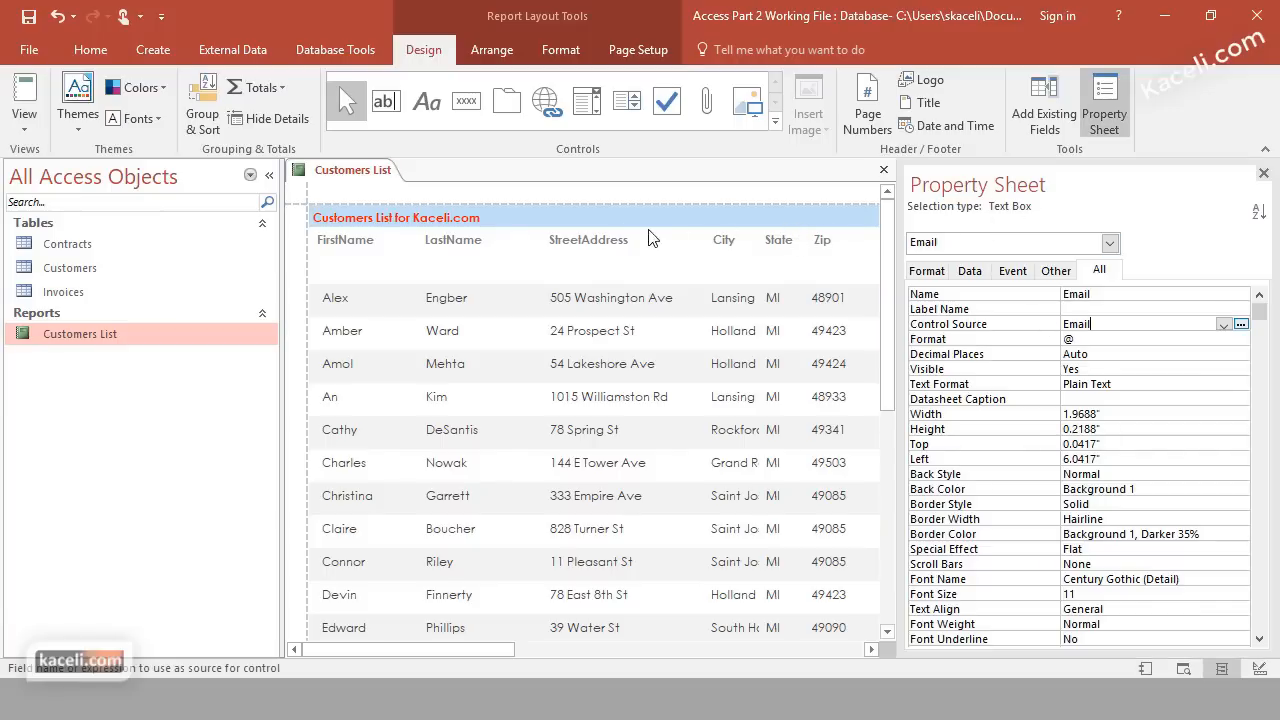
left_click(1125, 537)
left_click(1122, 521)
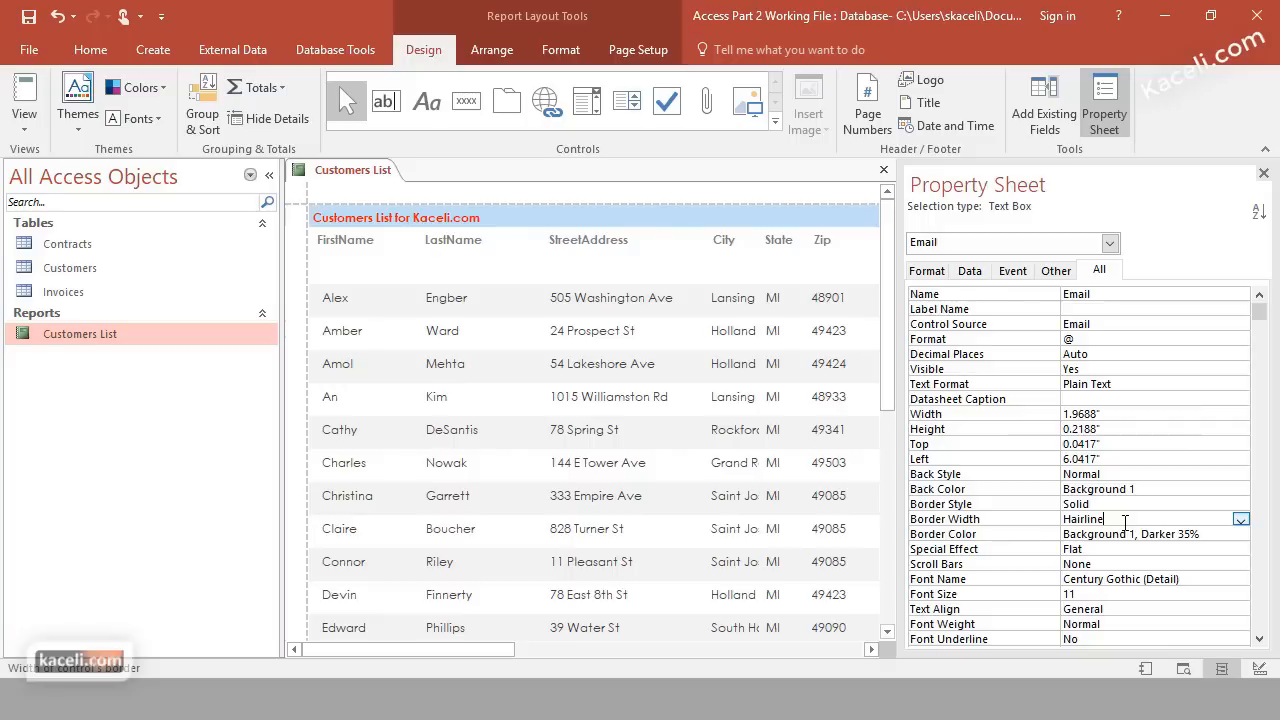
left_click(1122, 504)
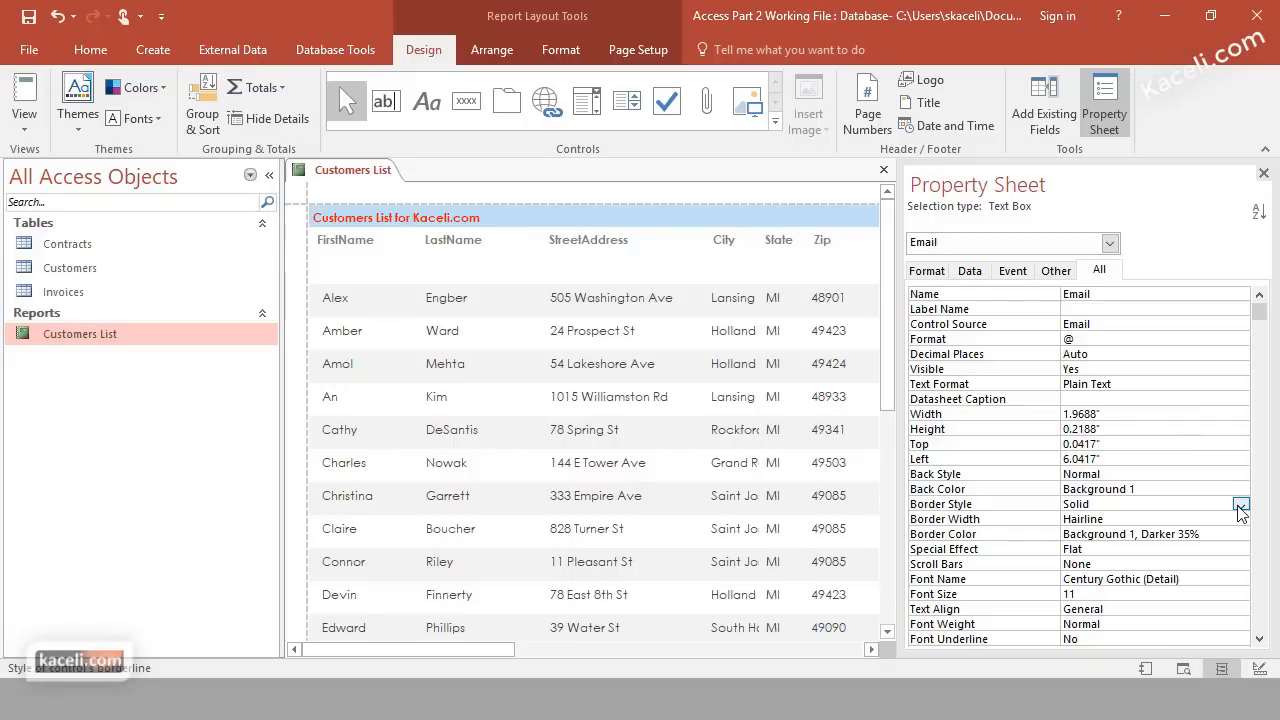
left_click(1240, 505)
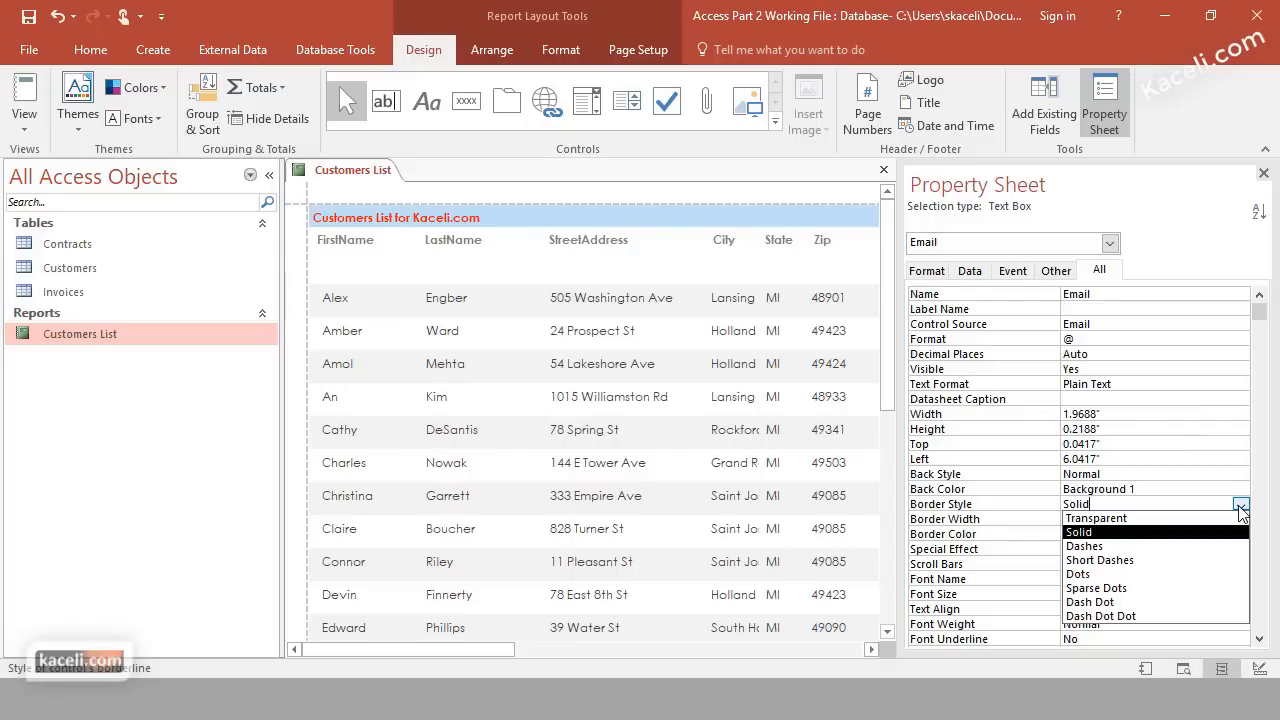
left_click(1133, 517)
left_click(1120, 519)
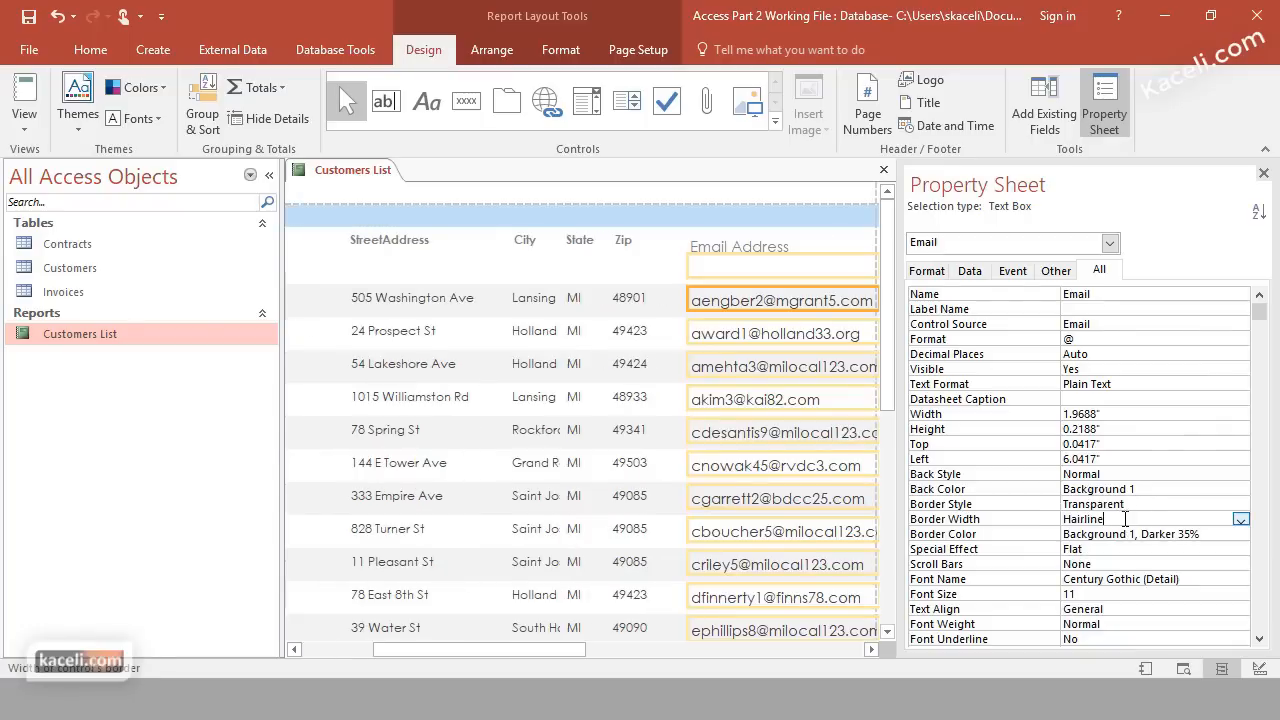
left_click(1186, 537)
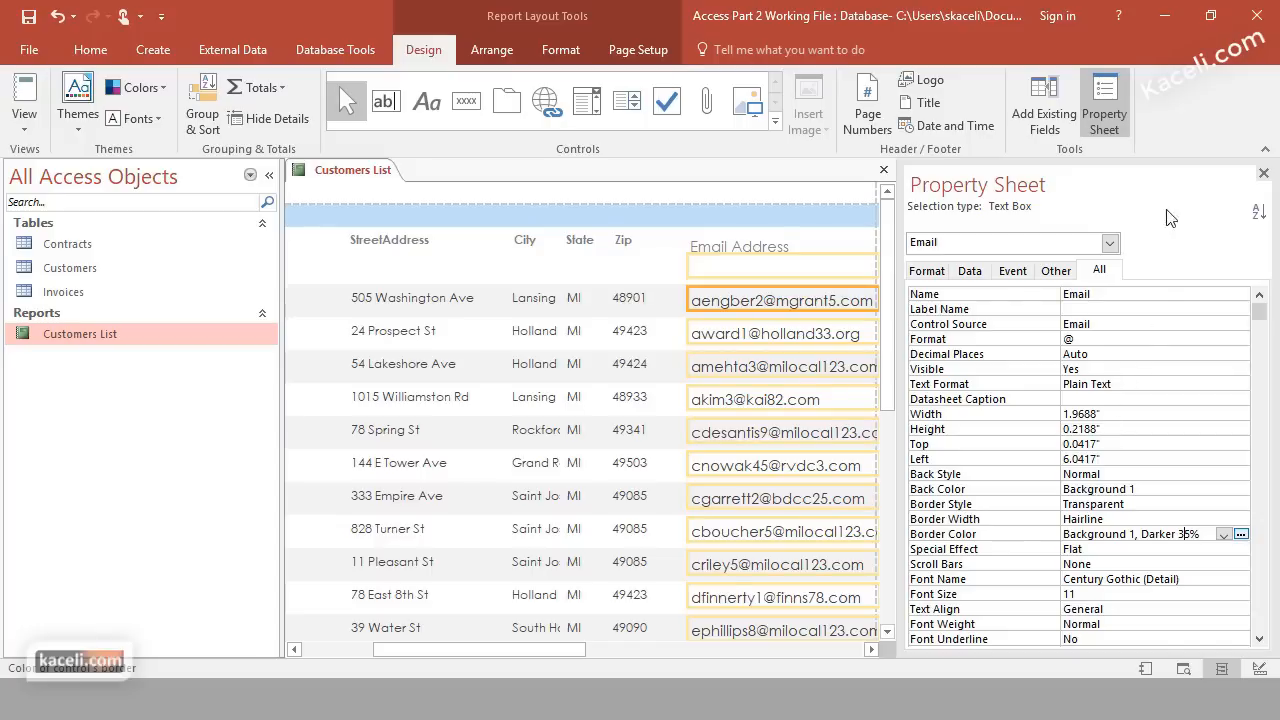
left_click(1263, 174)
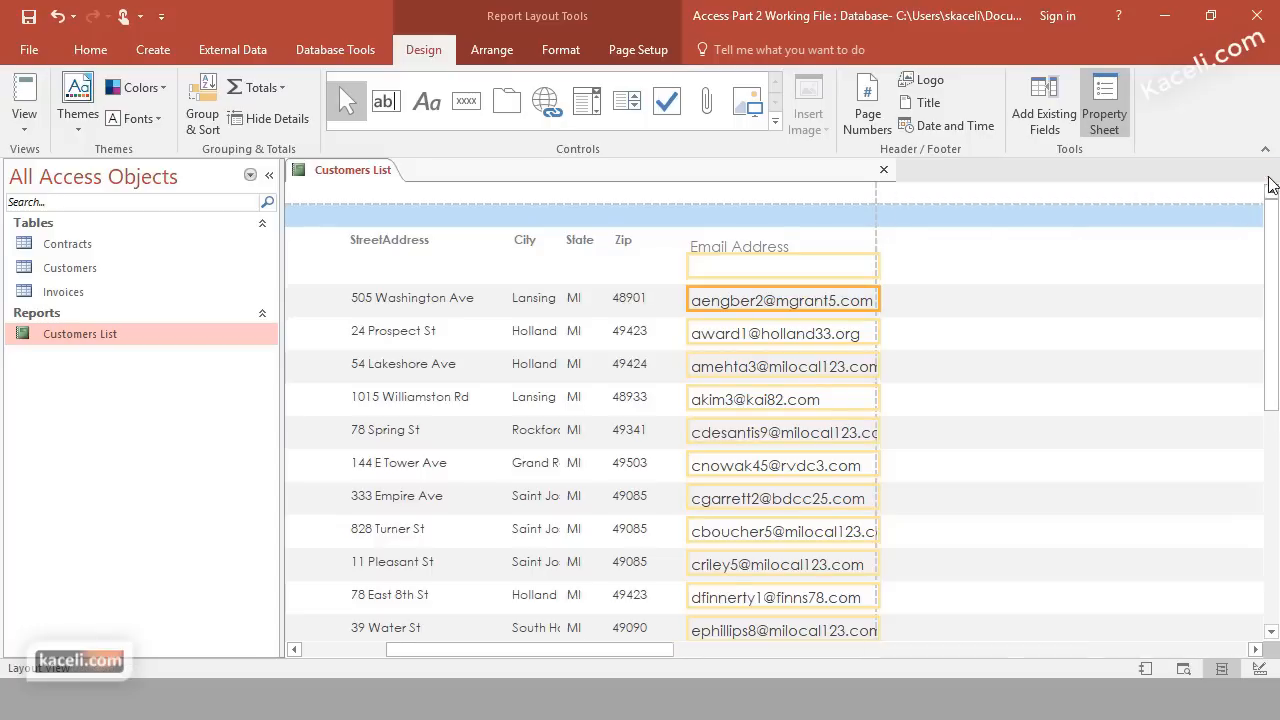
Check the borderless email column in Report View and return to Layout View
left_click(26, 126)
left_click(80, 172)
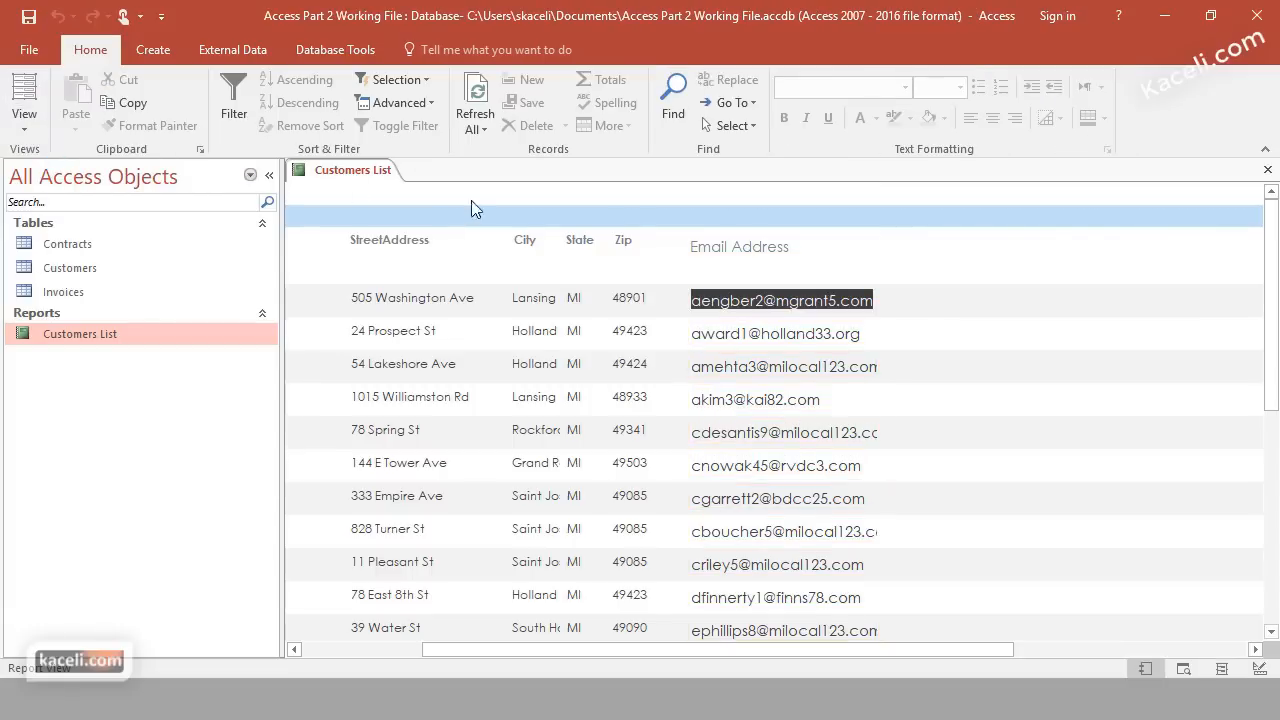
left_click(24, 126)
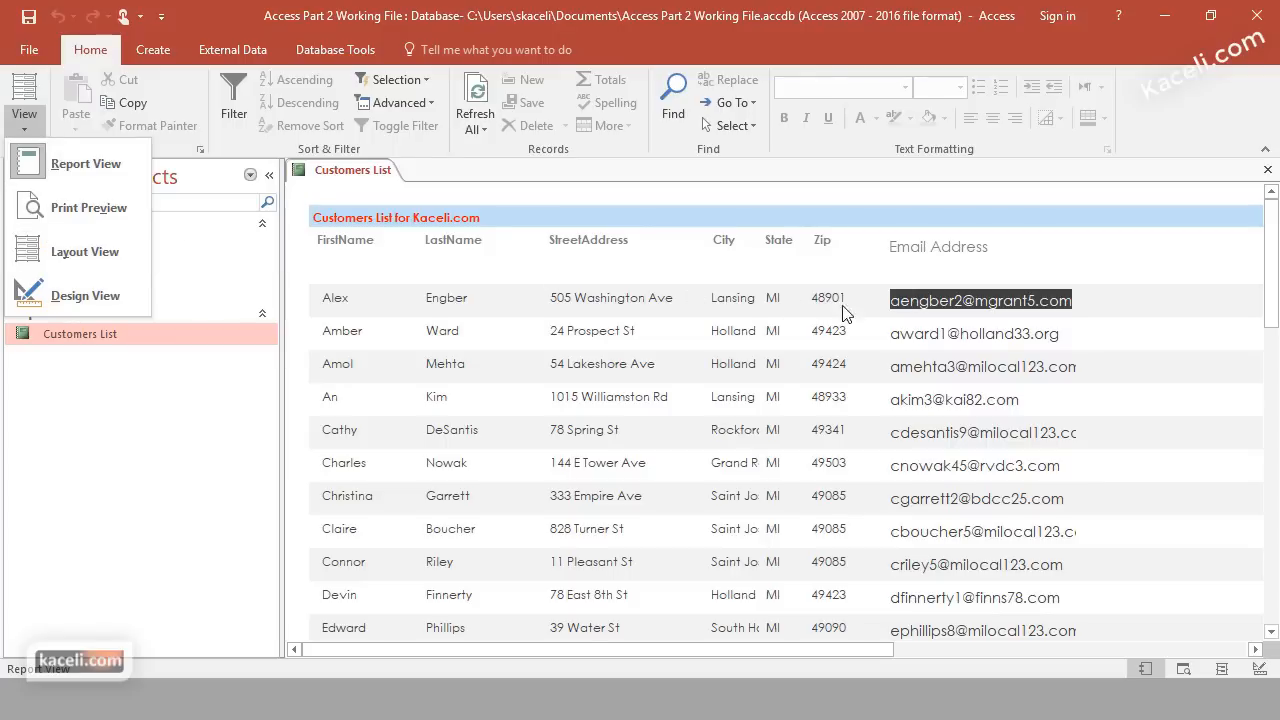
left_click(83, 256)
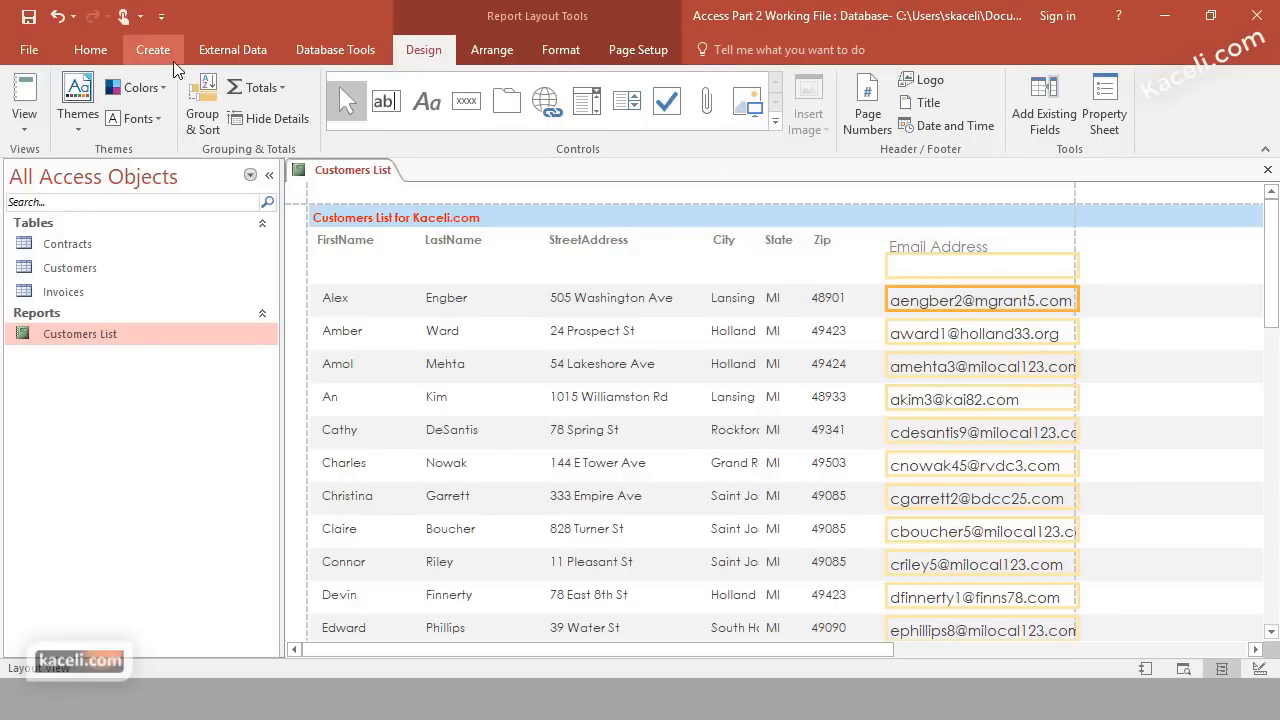
Set the Email field's font size to 10 so the addresses fit the column
left_click(566, 50)
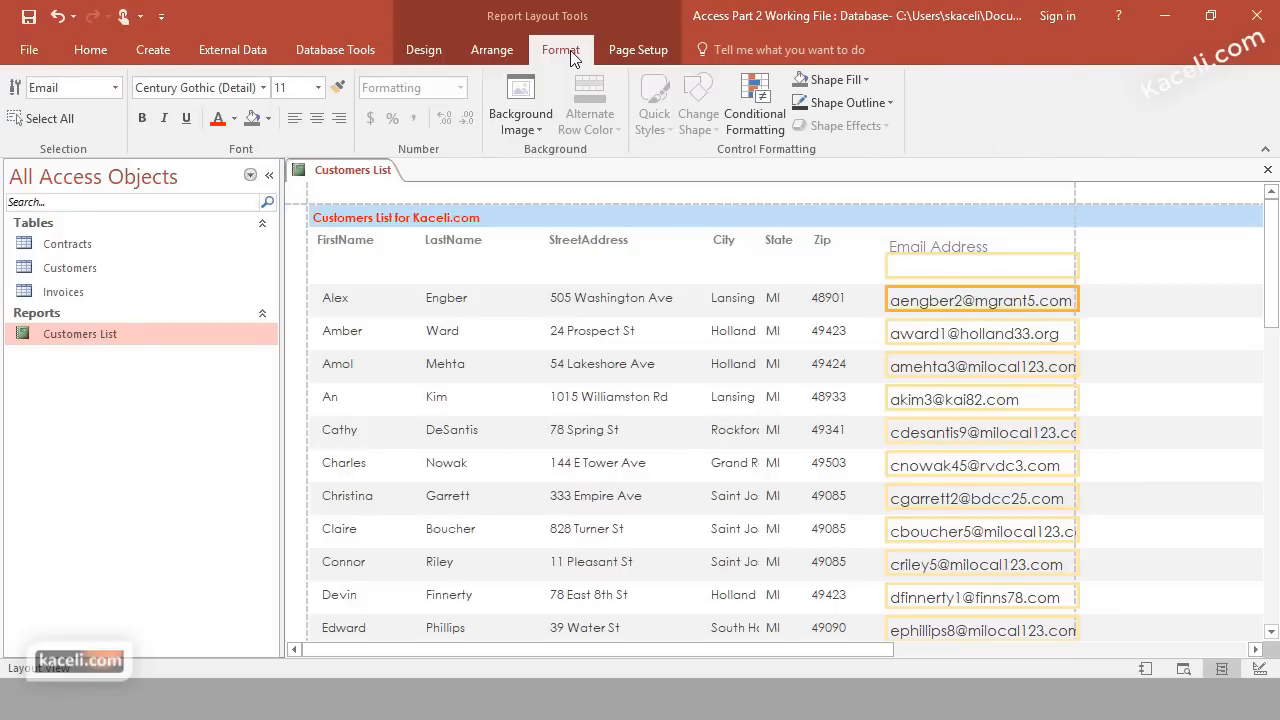
left_click(318, 87)
left_click(285, 148)
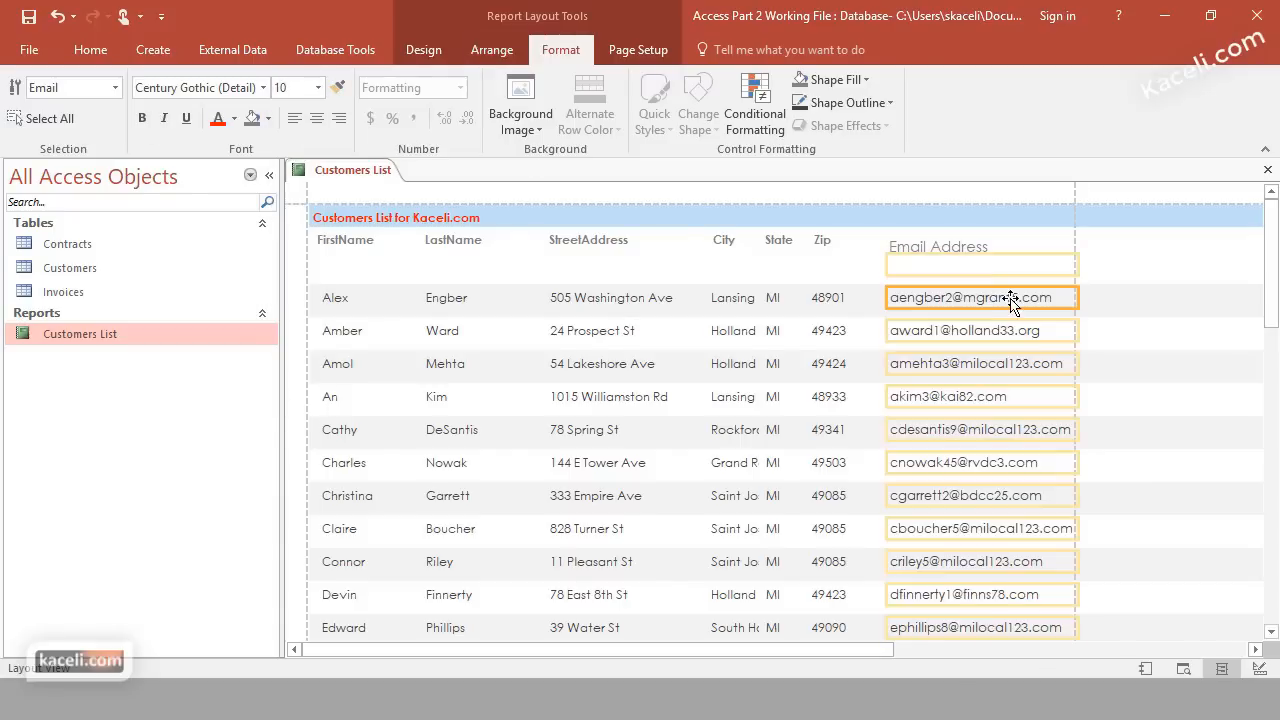
Check the Email column's reduced font size in Report View and return to Layout View
left_click(762, 272)
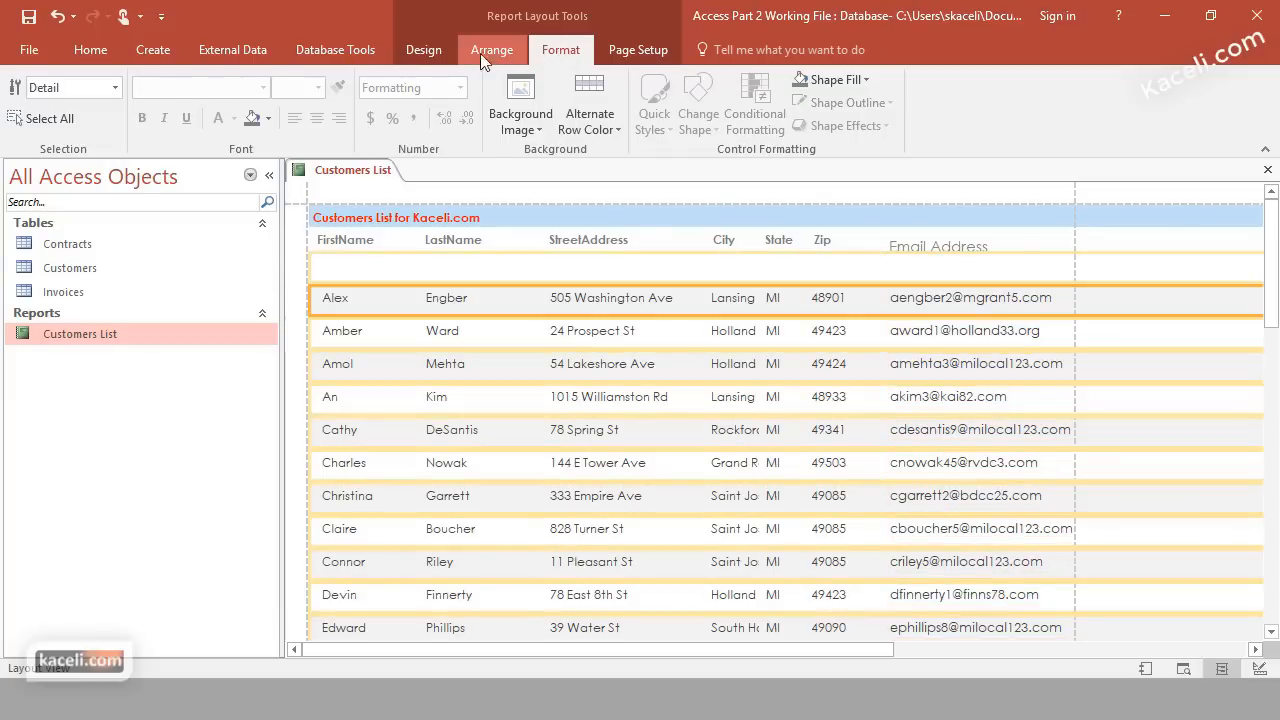
left_click(424, 52)
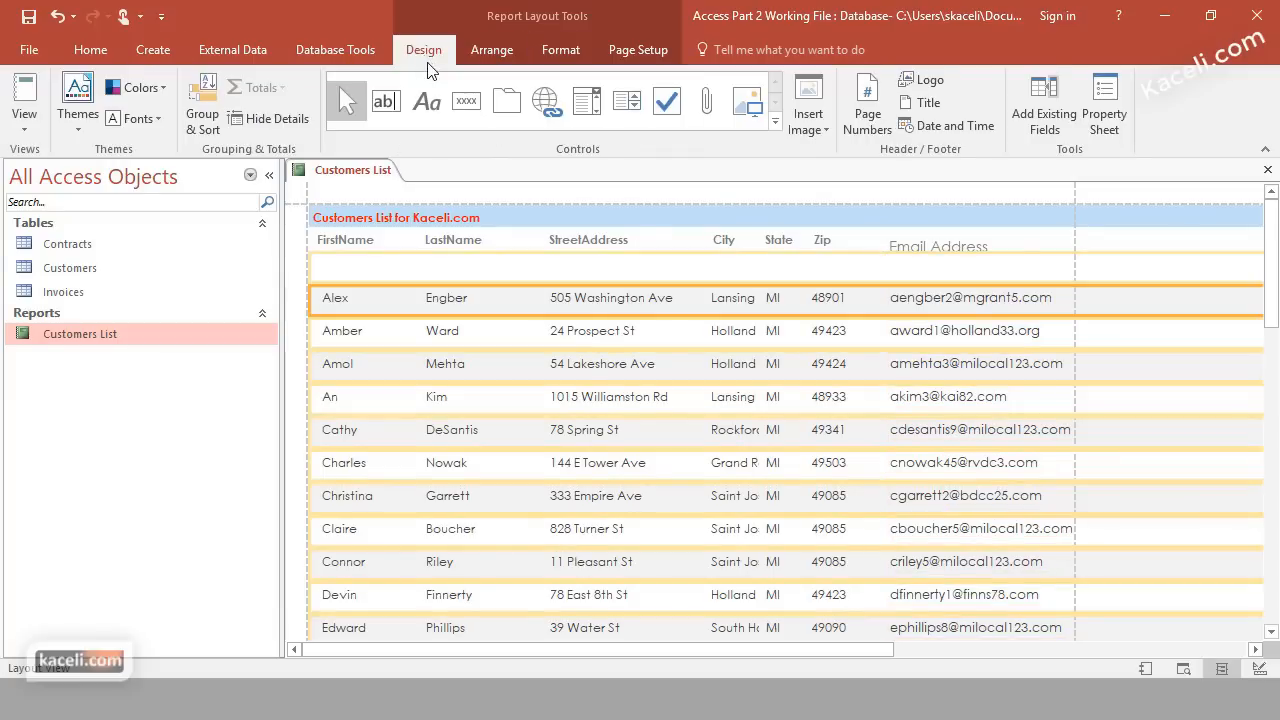
left_click(24, 122)
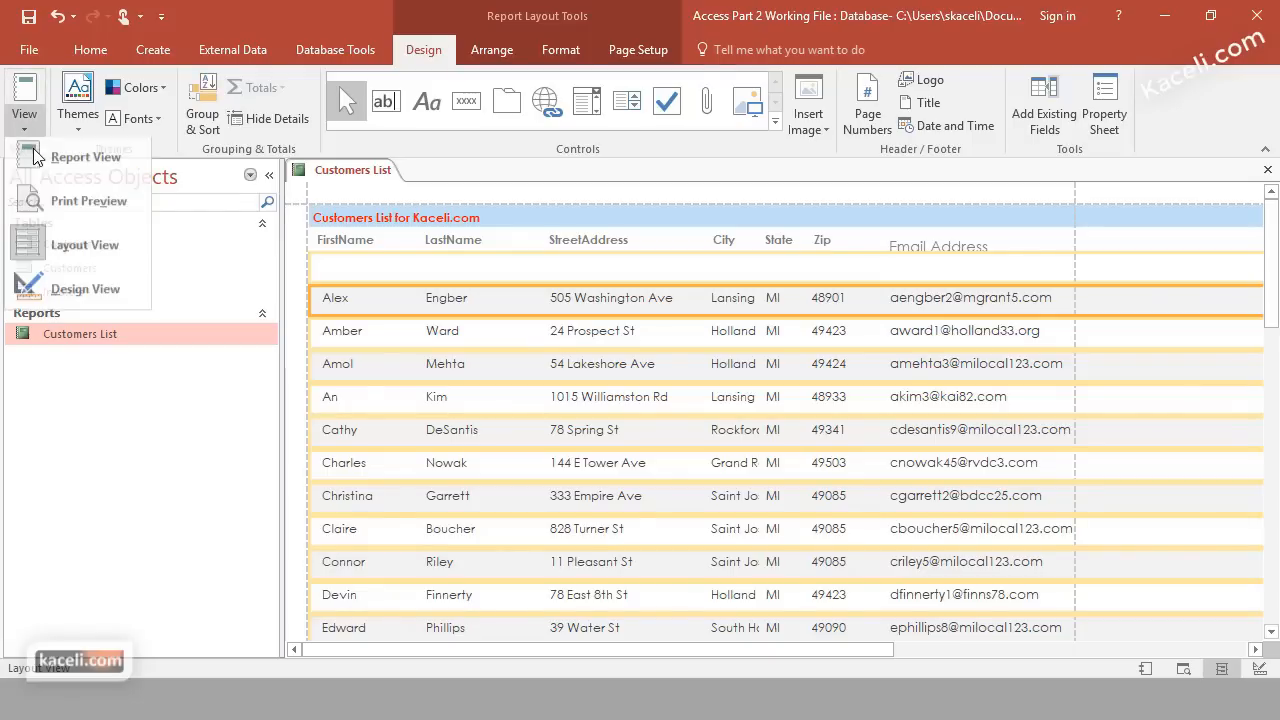
left_click(85, 164)
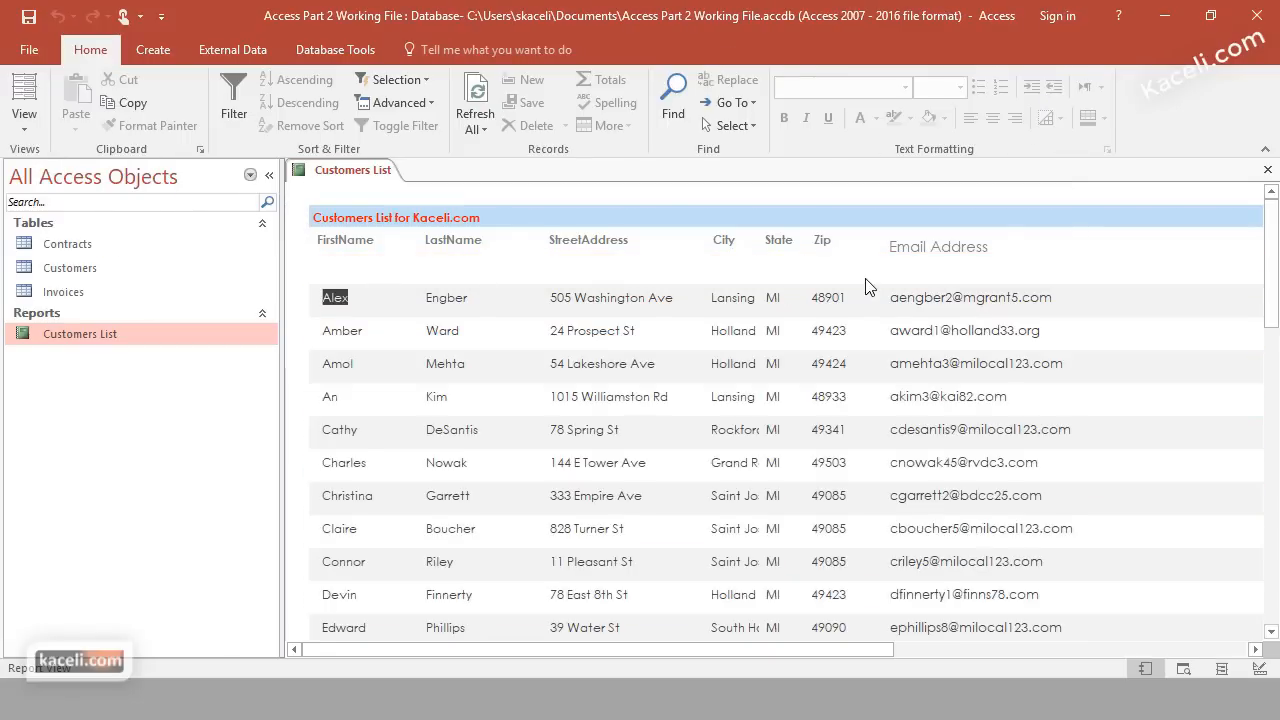
left_click(24, 125)
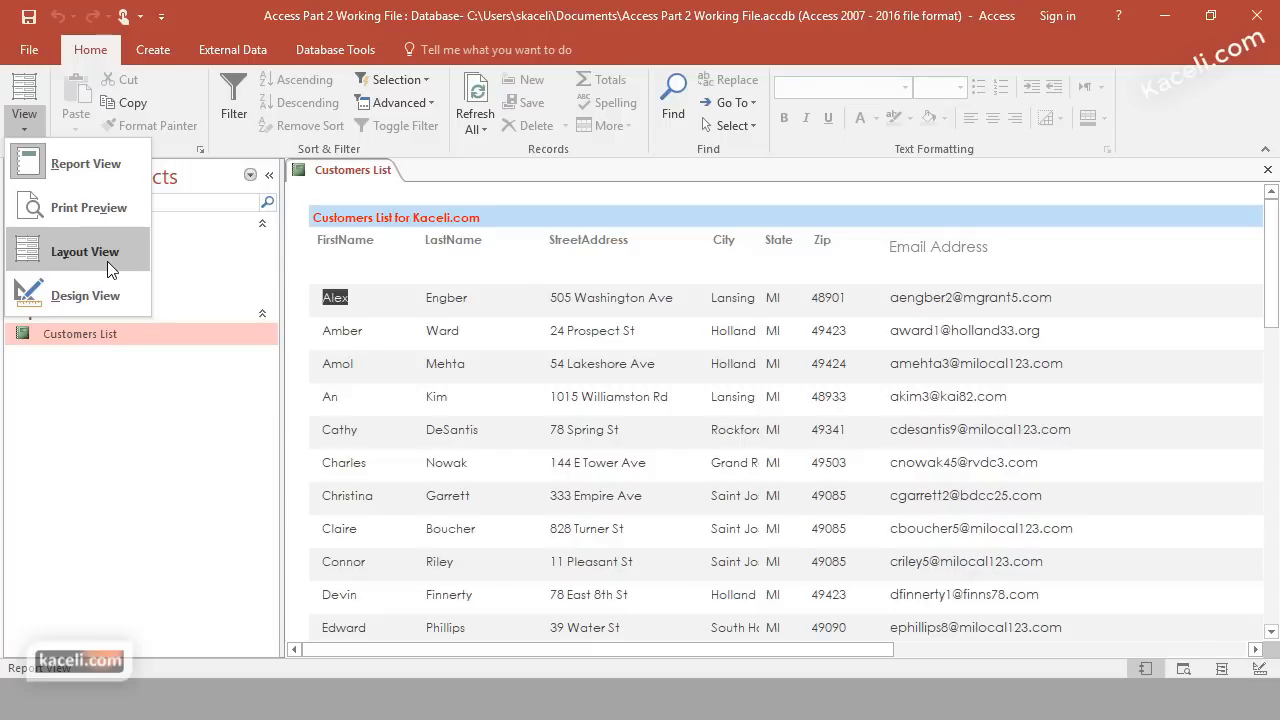
left_click(107, 261)
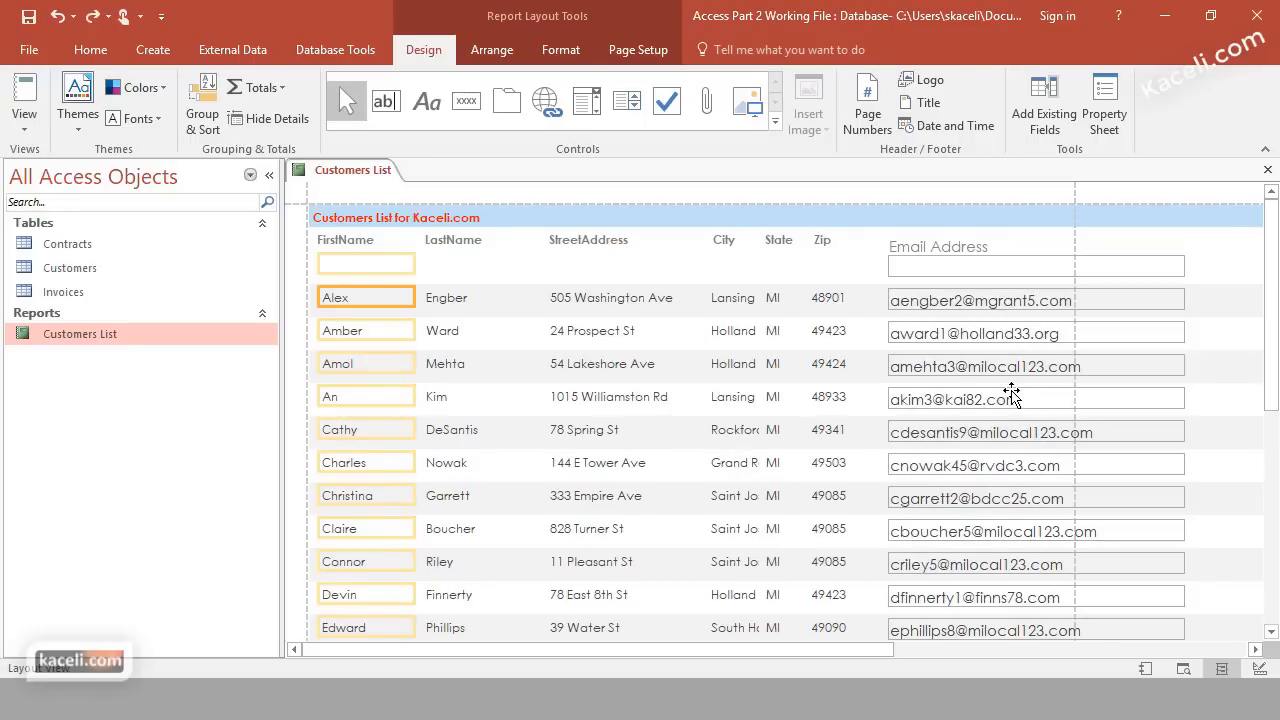
Compare the bordered Email field with the other columns in Report View, and switch back to Layout View
left_click(1212, 368)
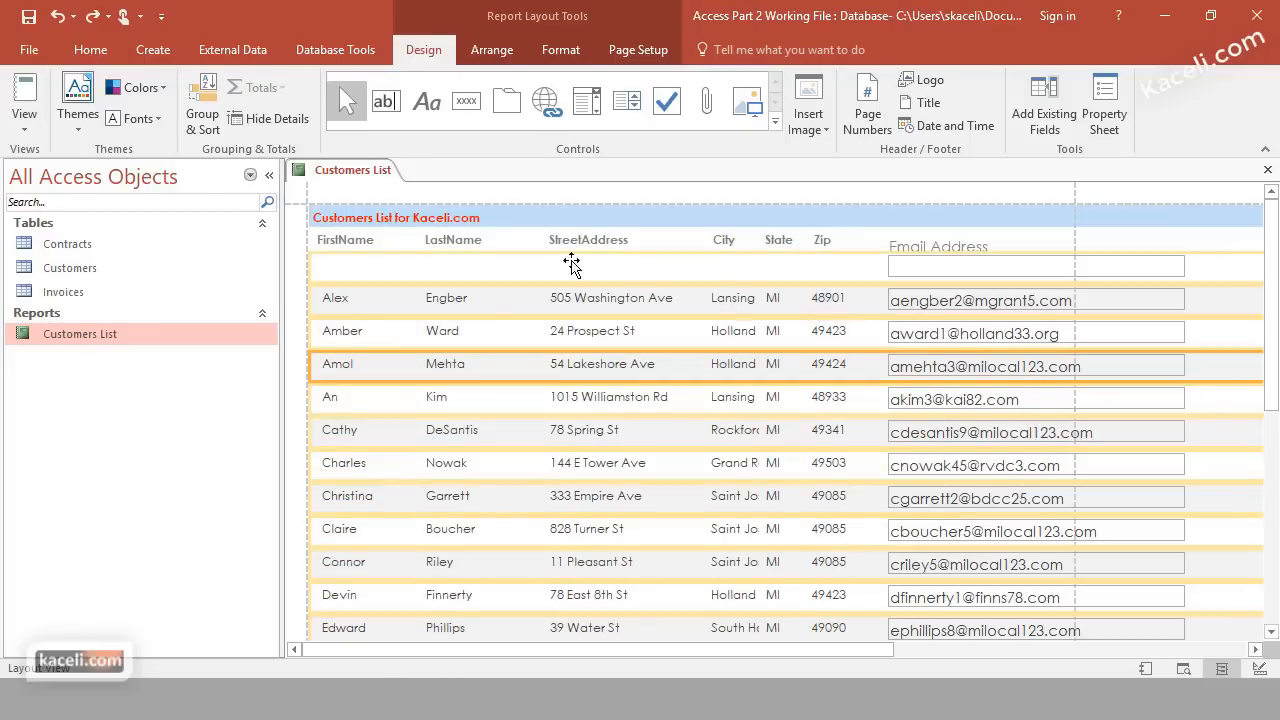
left_click(24, 124)
left_click(45, 168)
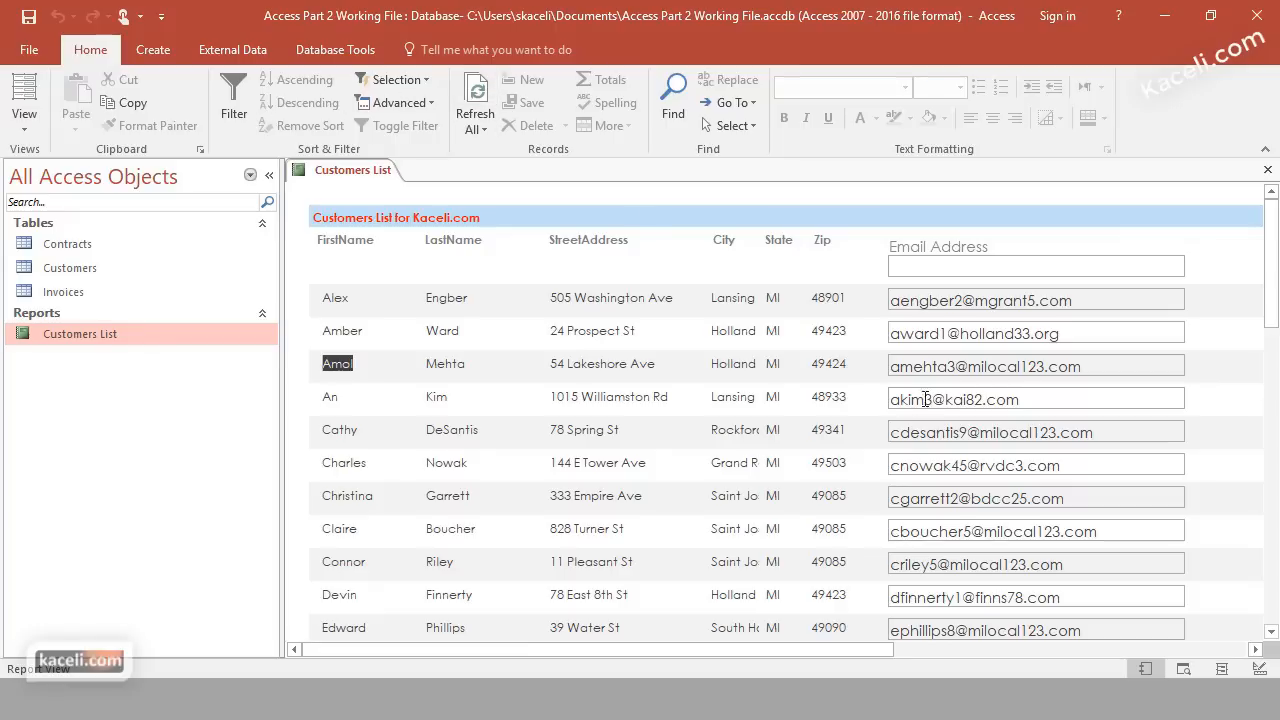
left_click(30, 126)
left_click(57, 250)
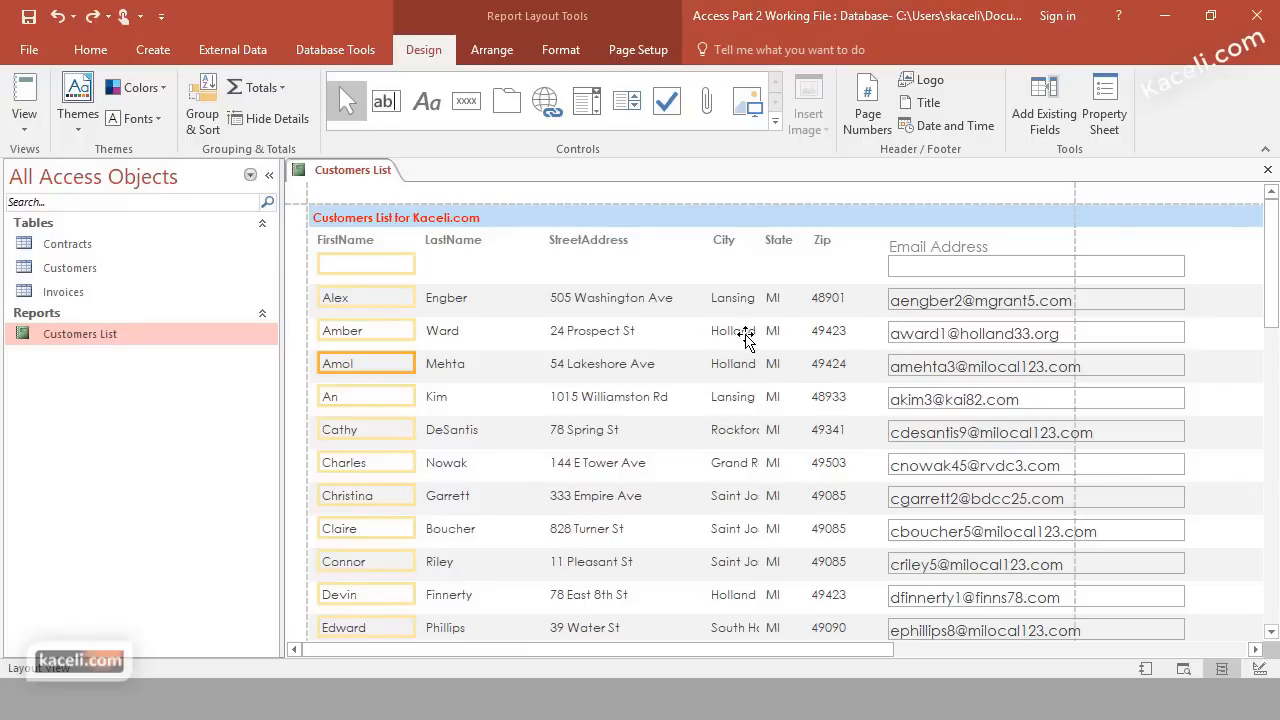
Copy the StreetAddress field's formatting onto the Email field with Format Painter, and close the report, saving its design changes
left_click(620, 338)
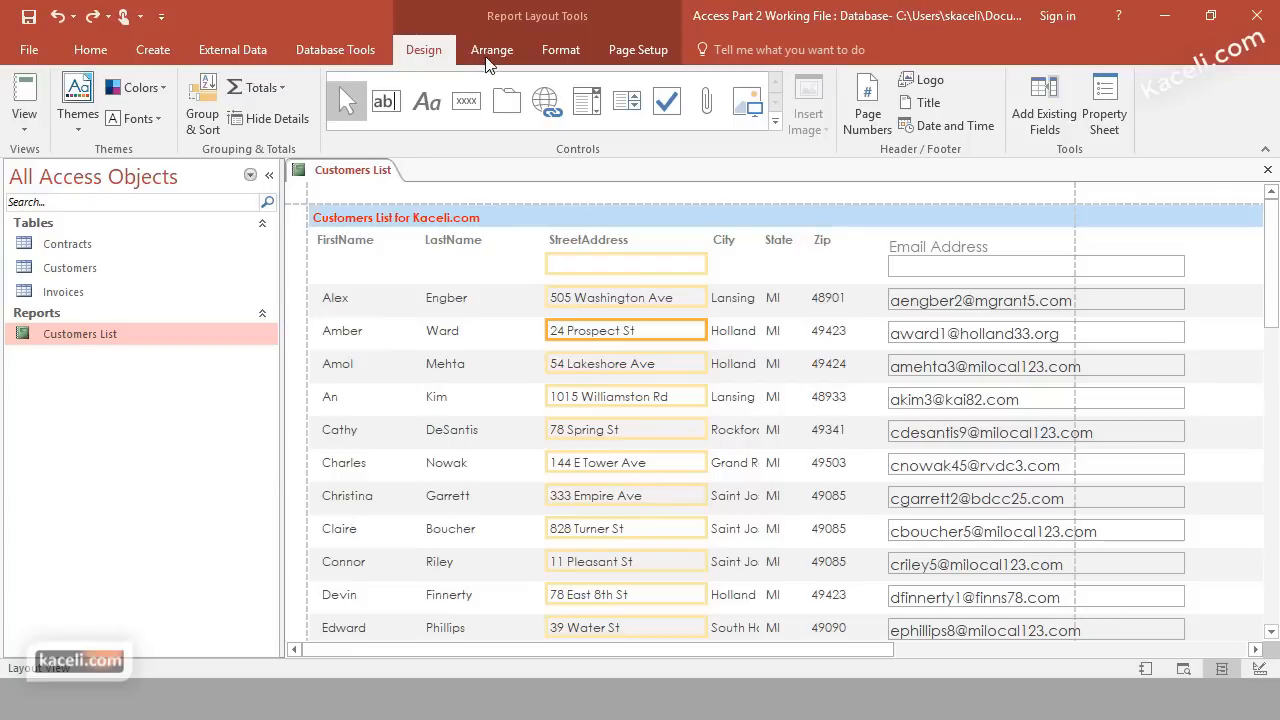
left_click(557, 58)
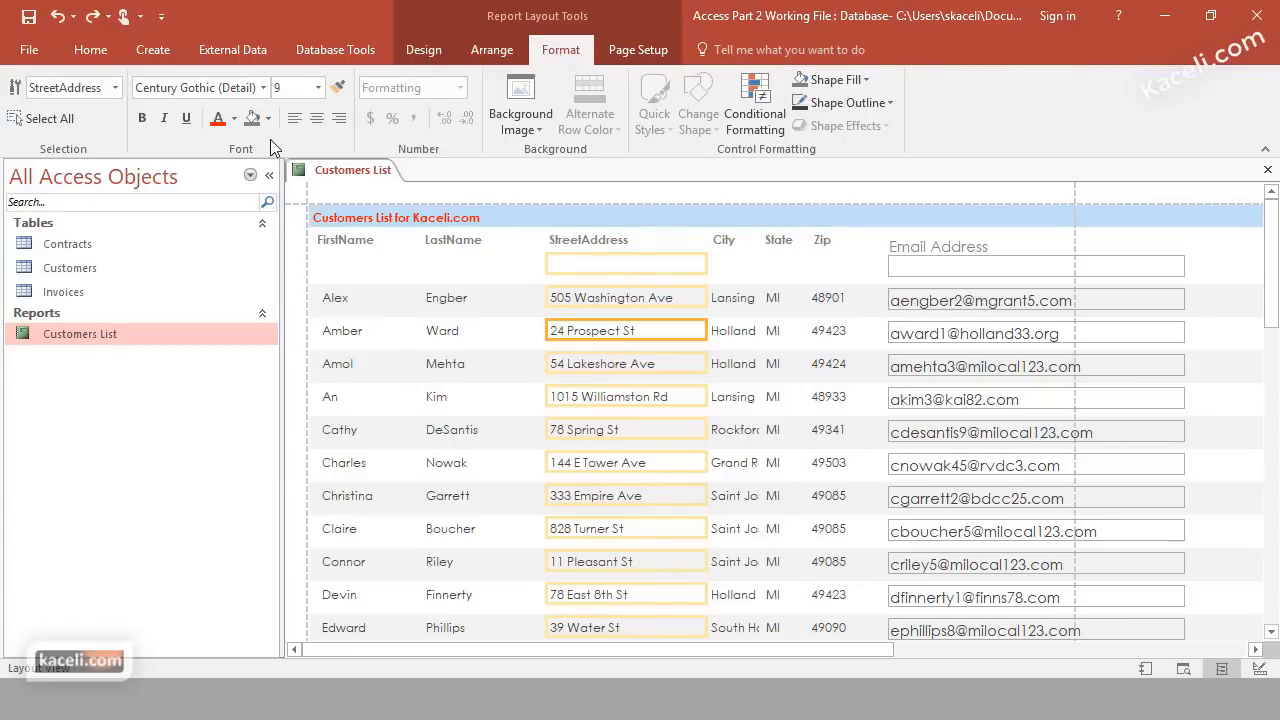
left_click(343, 87)
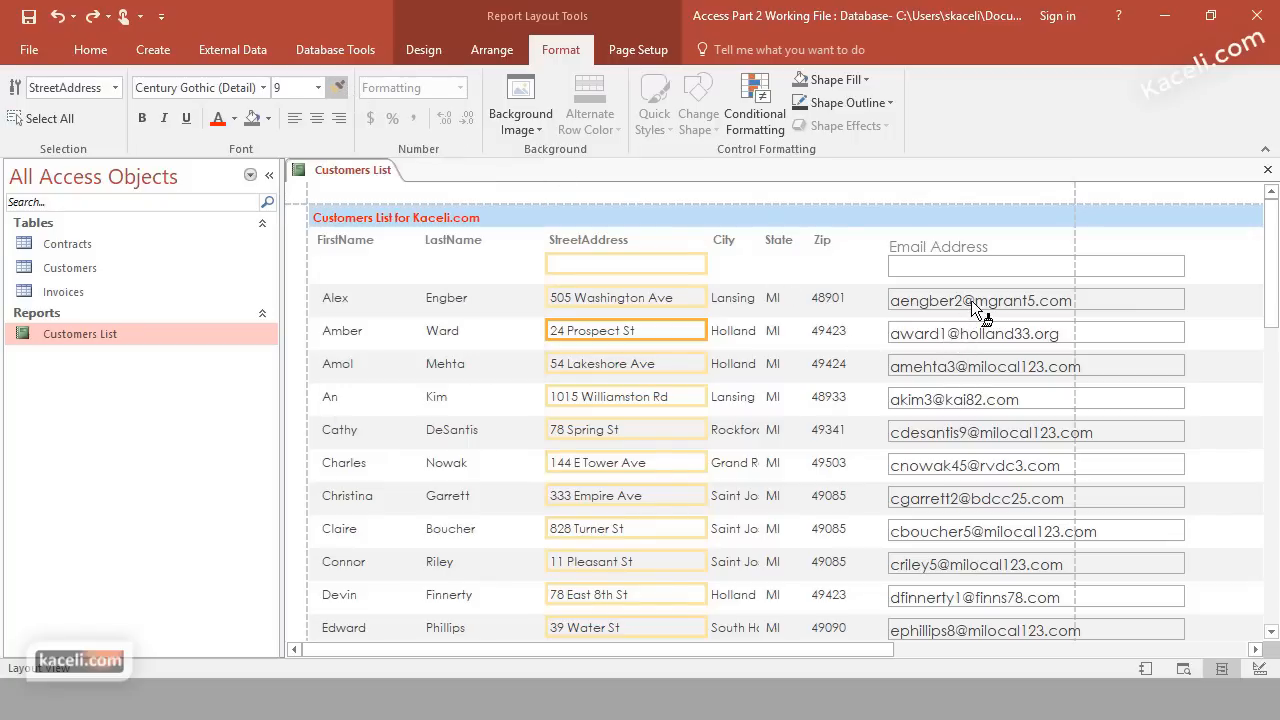
left_click(978, 338)
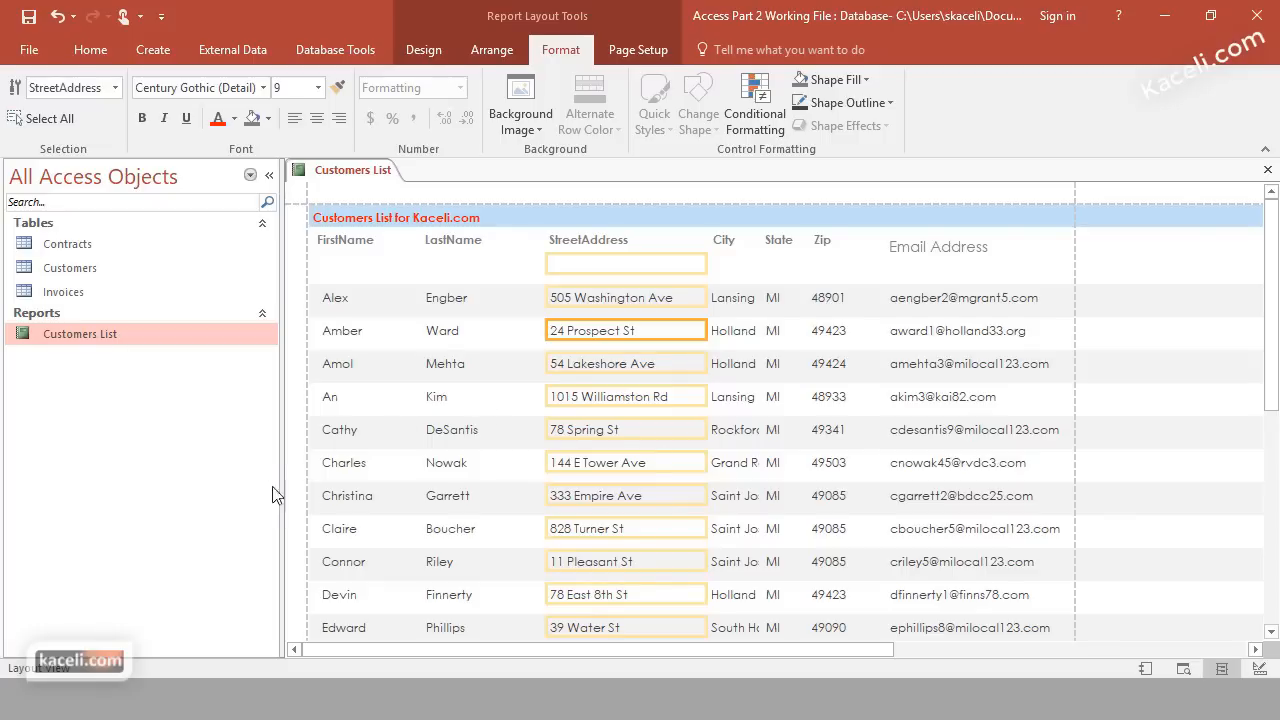
left_click(1268, 170)
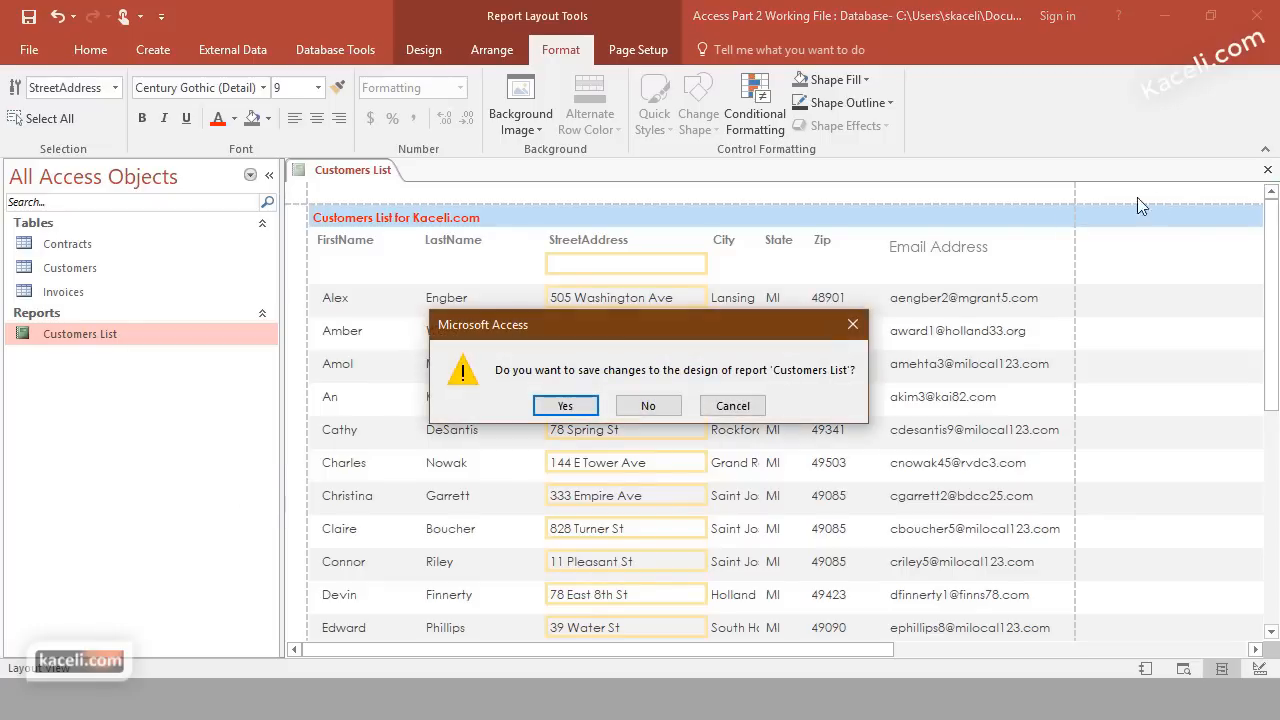
left_click(565, 406)
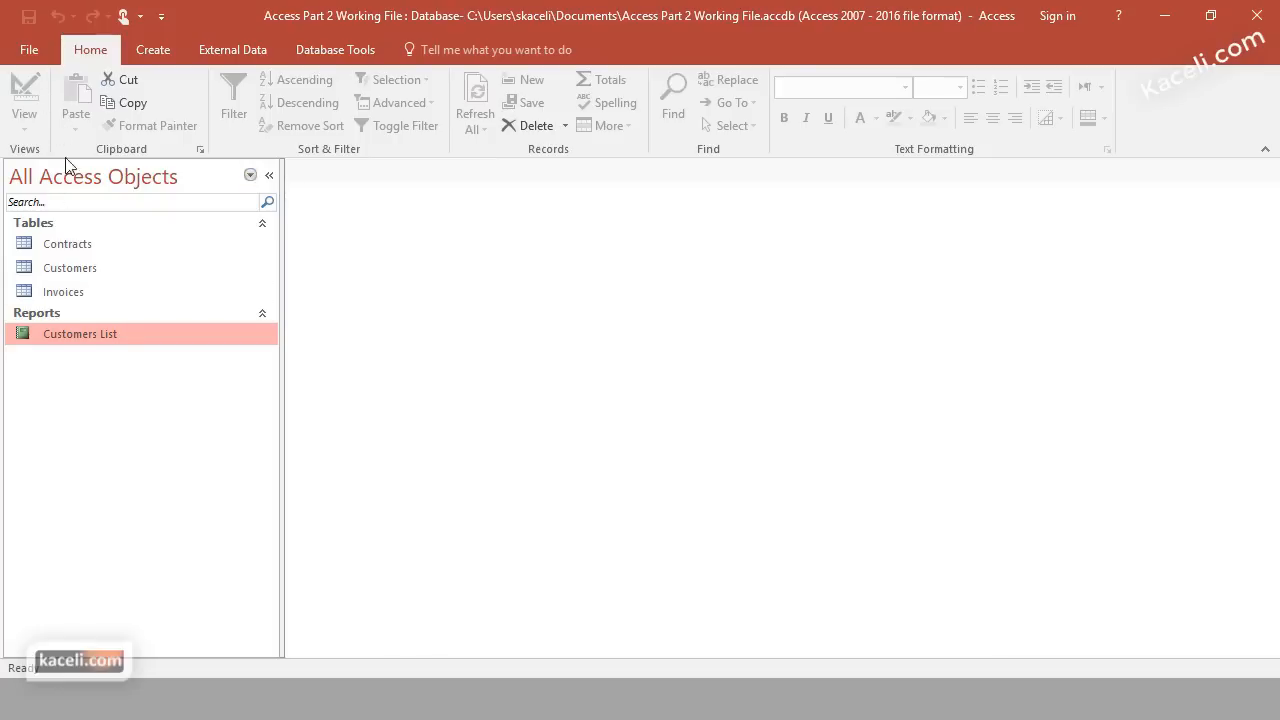
Reopen the Customers List report and look through its page in Print Preview
double_click(77, 333)
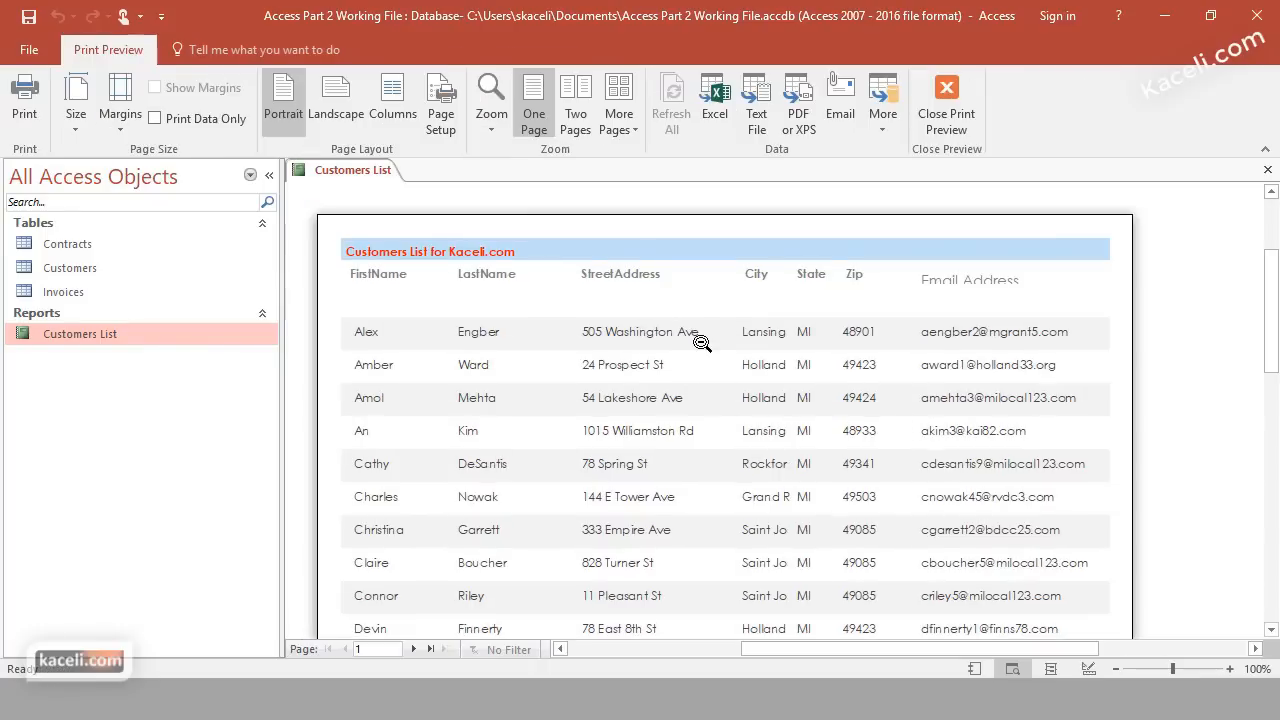
scroll(701, 343, "down", 10)
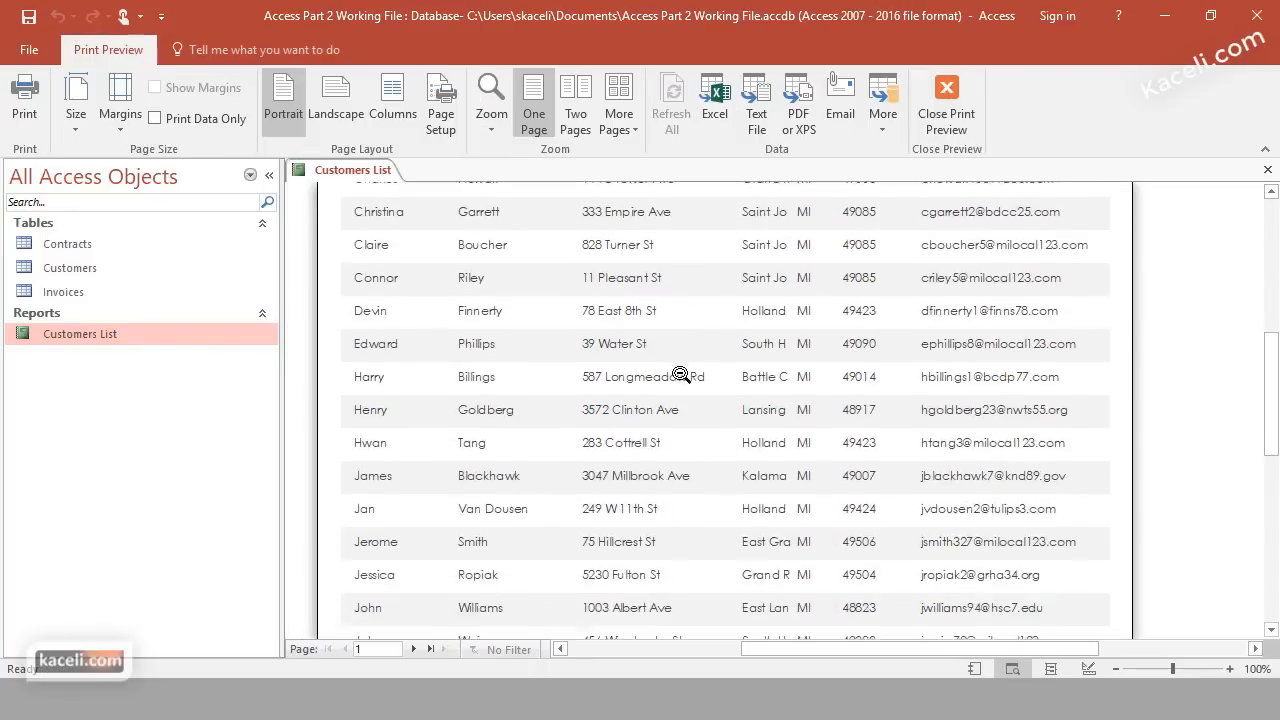
scroll(678, 375, "down", 5)
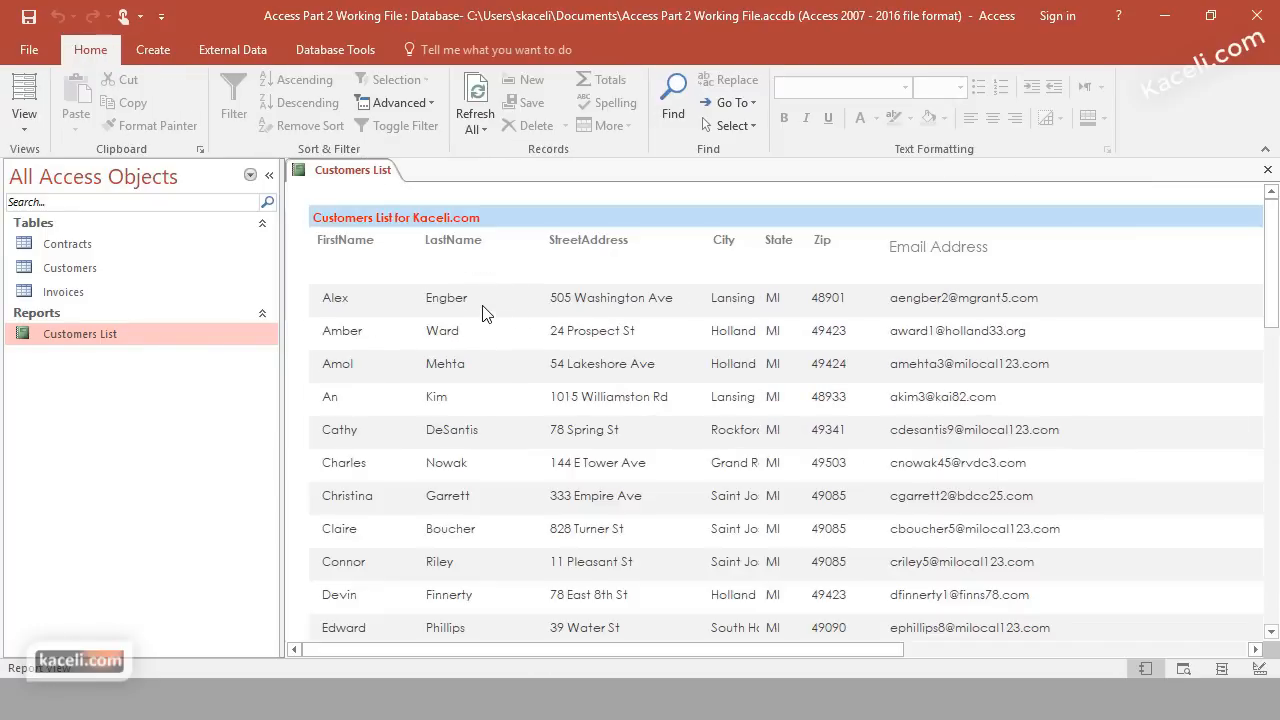
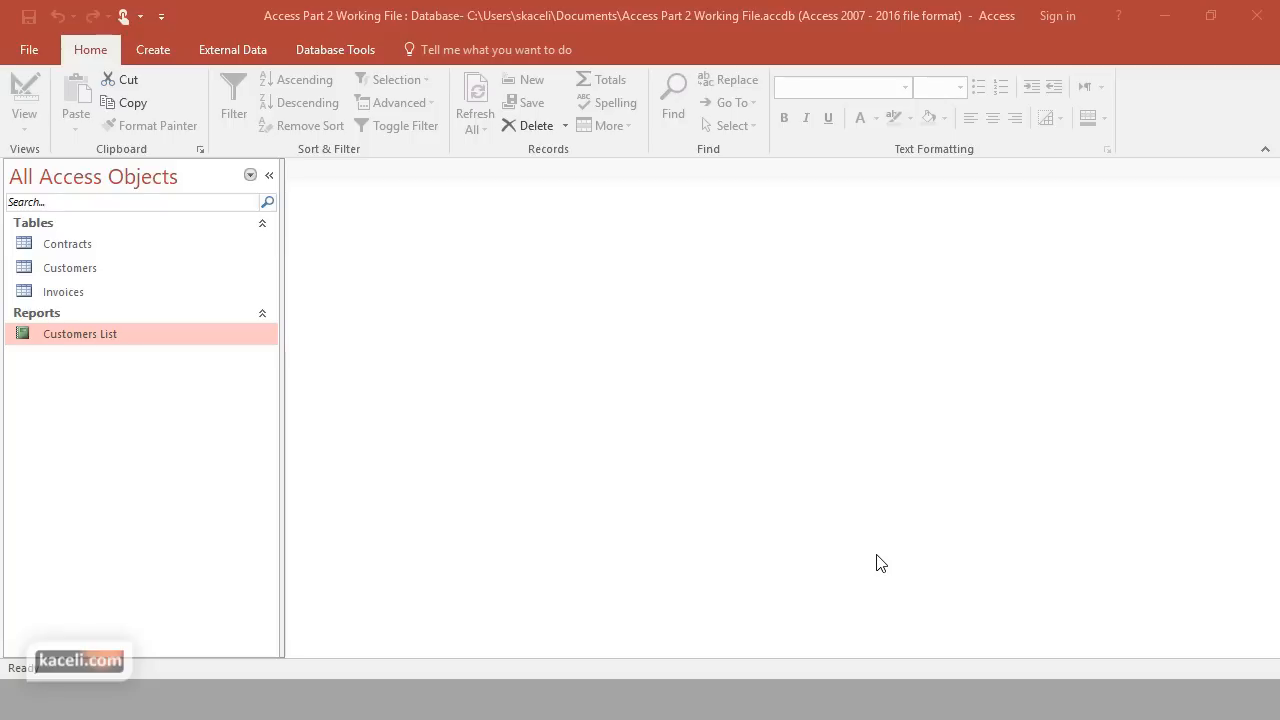
Examine the relationships between the Customers, Contracts and Invoices tables, including the fields listed in Customers
left_click(332, 48)
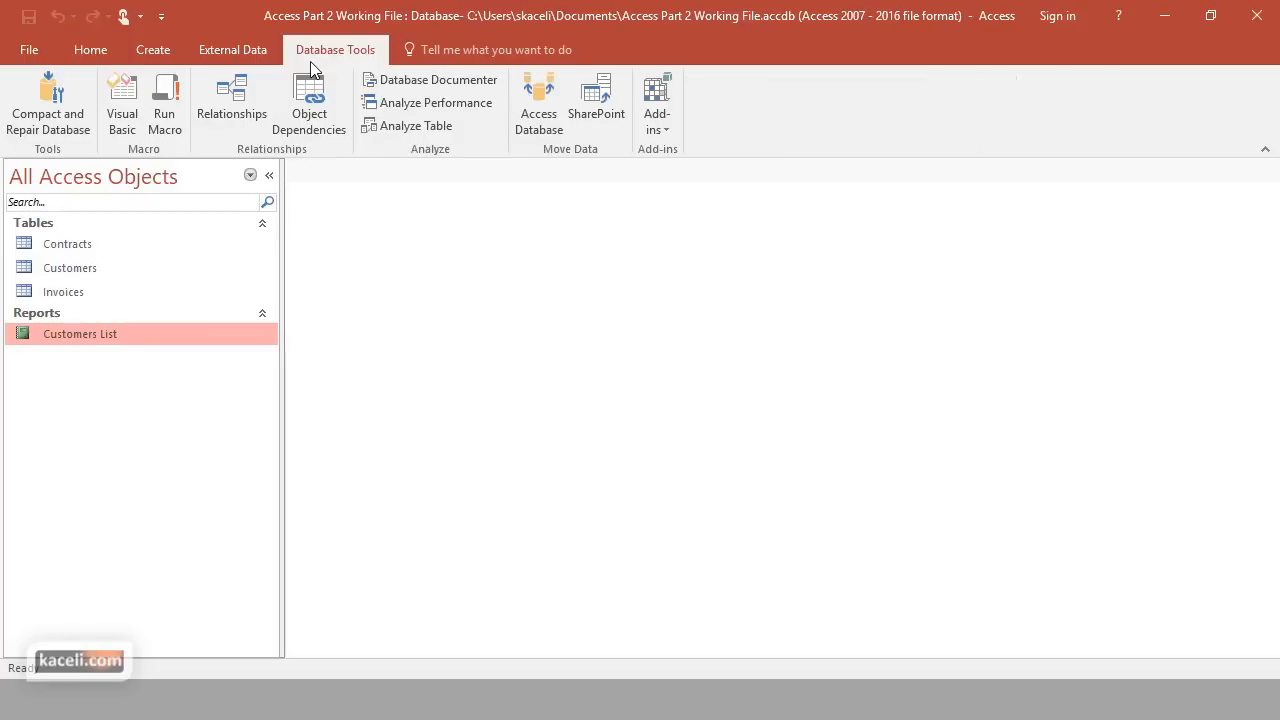
left_click(250, 101)
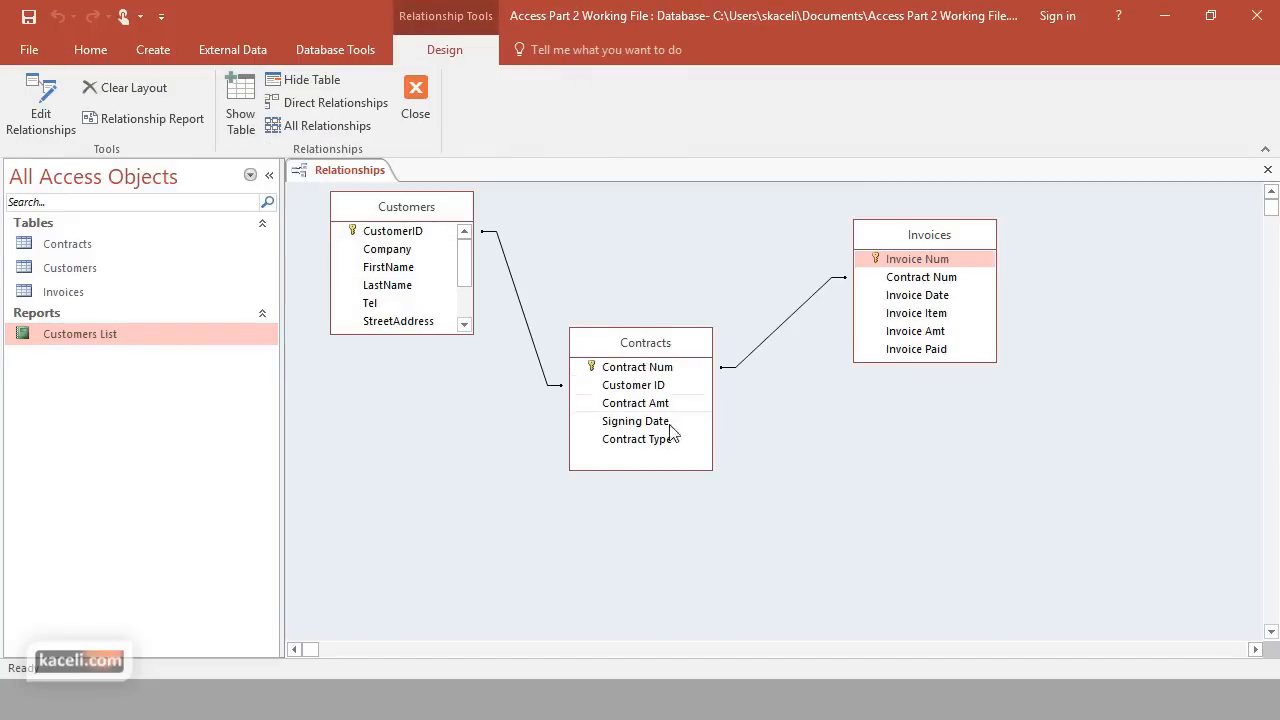
left_click(929, 264)
left_click(390, 285)
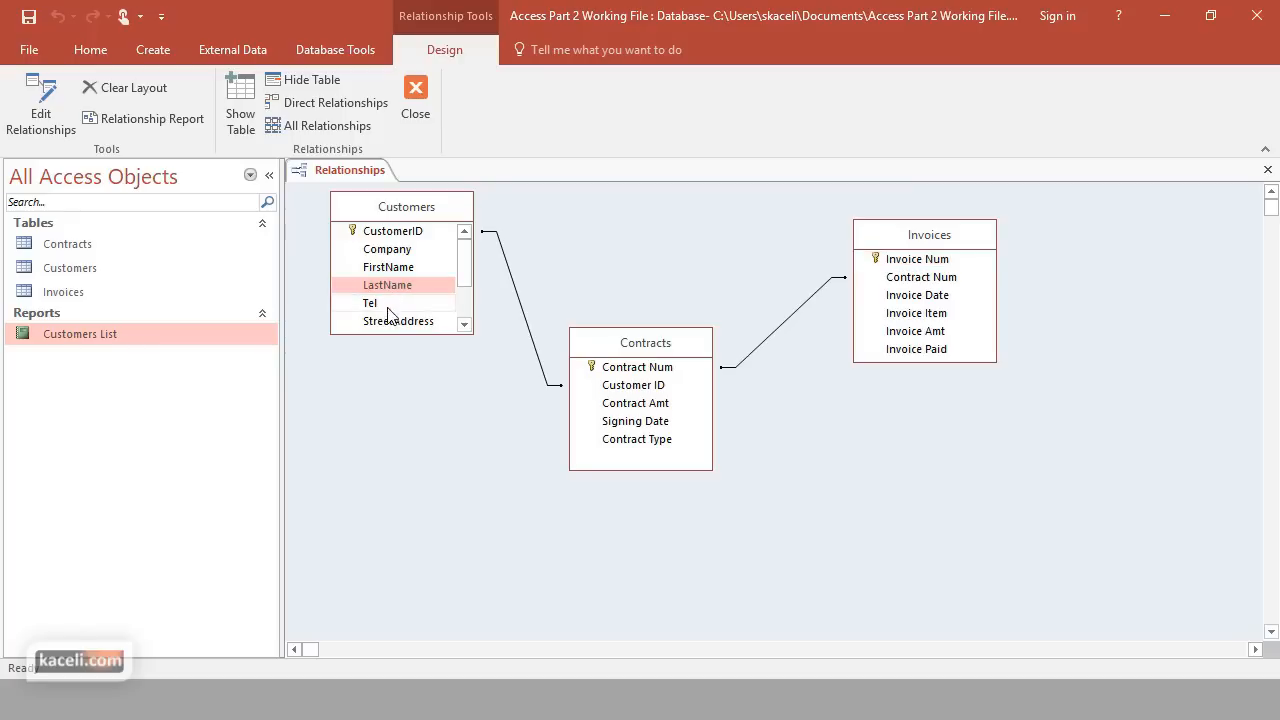
left_click_drag(465, 281, 464, 318)
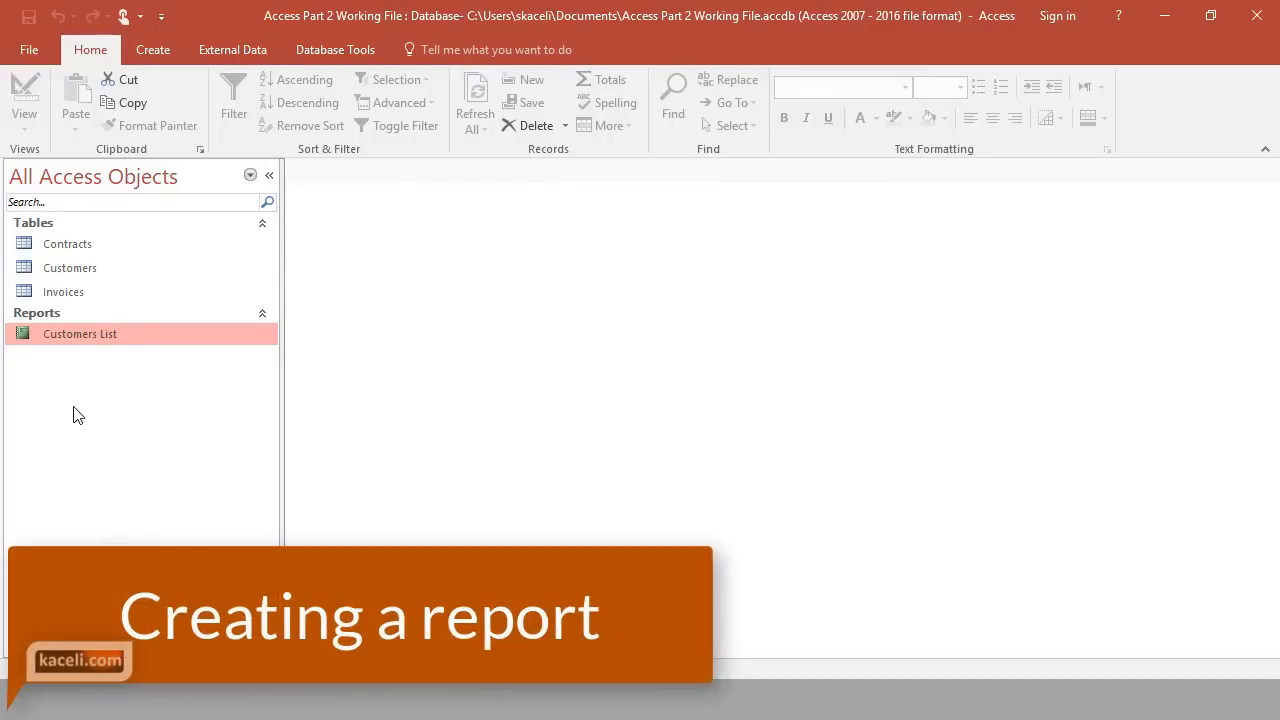
Start a new report with the Report Wizard and add CustomerID, FirstName, LastName, Tel and Email from the Customers table
left_click(162, 52)
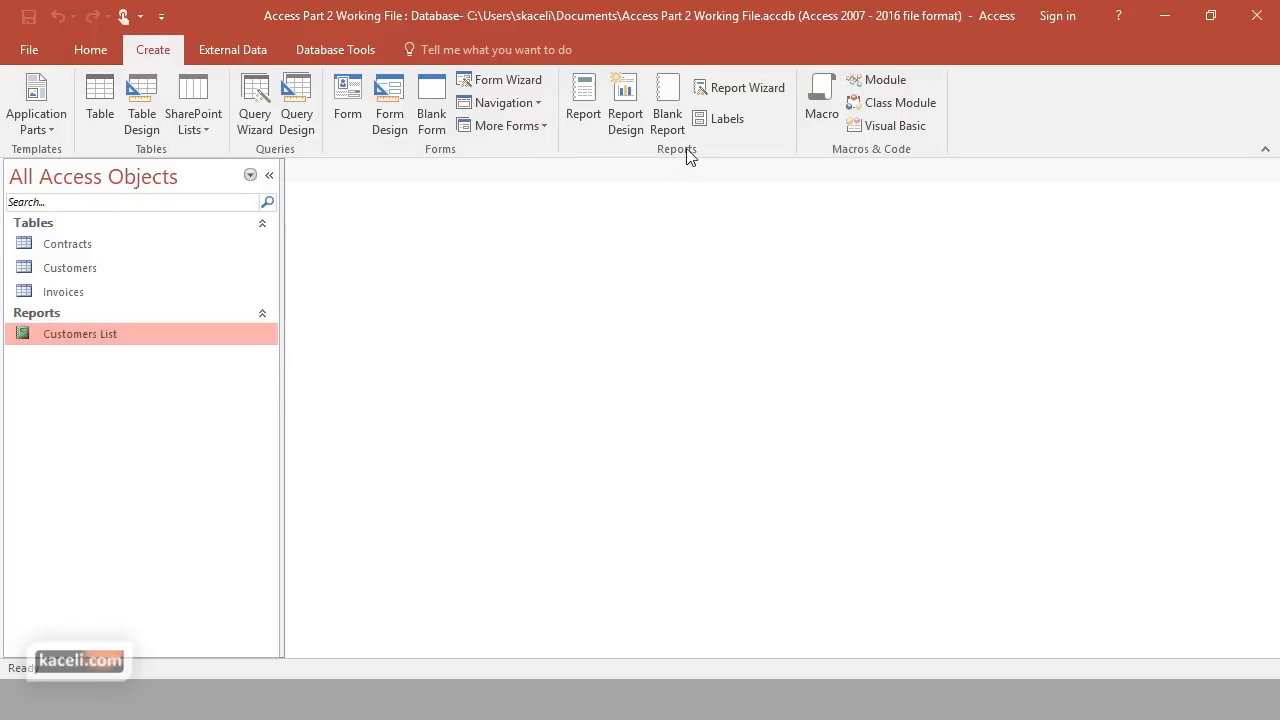
left_click(755, 88)
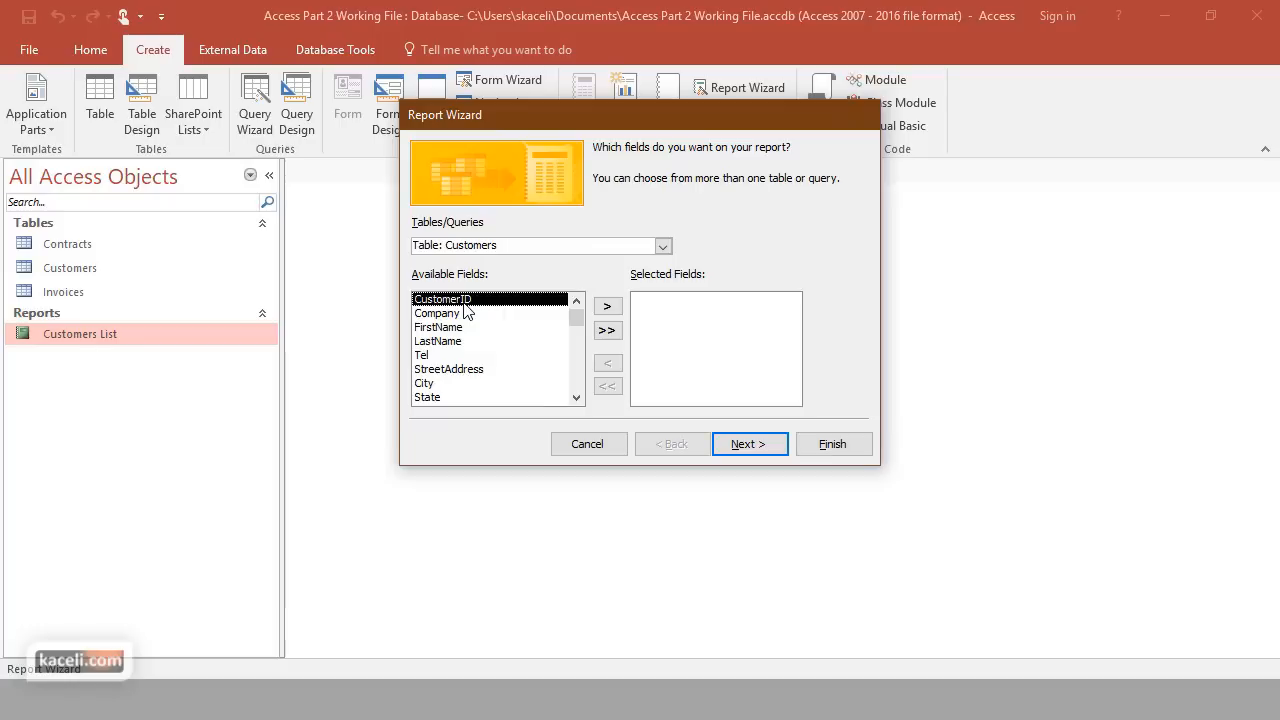
left_click(608, 308)
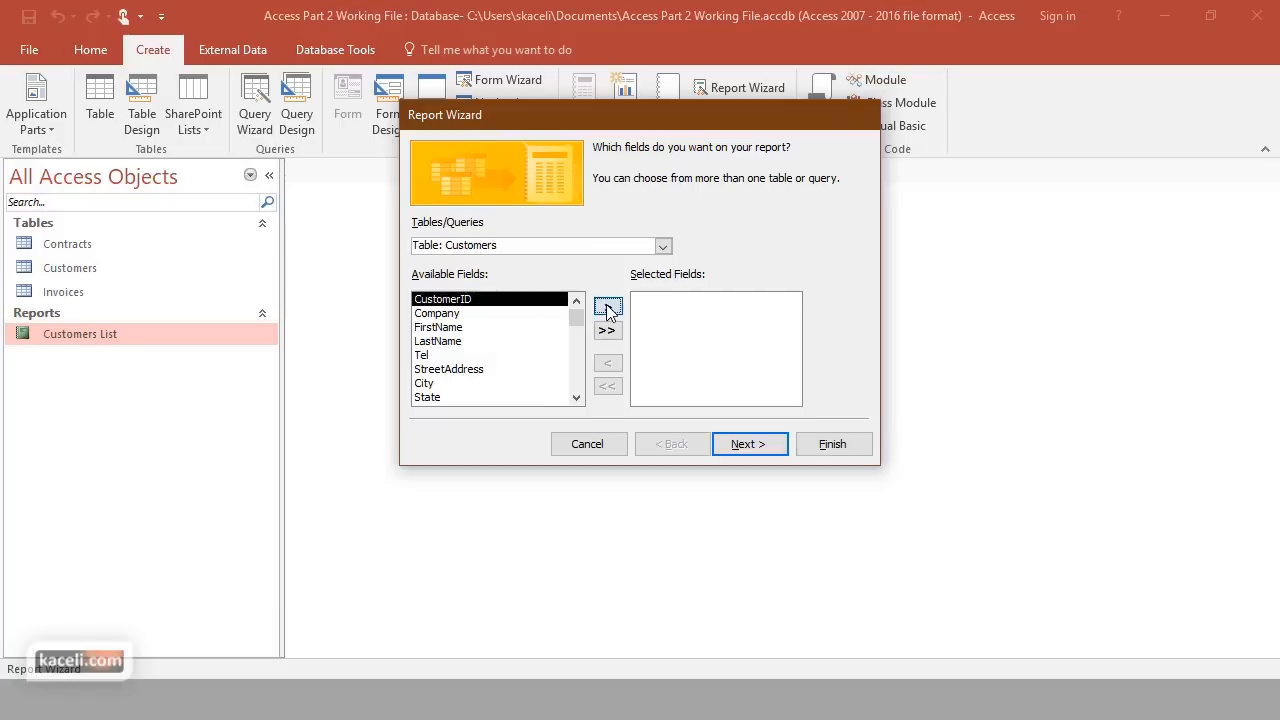
left_click(445, 314)
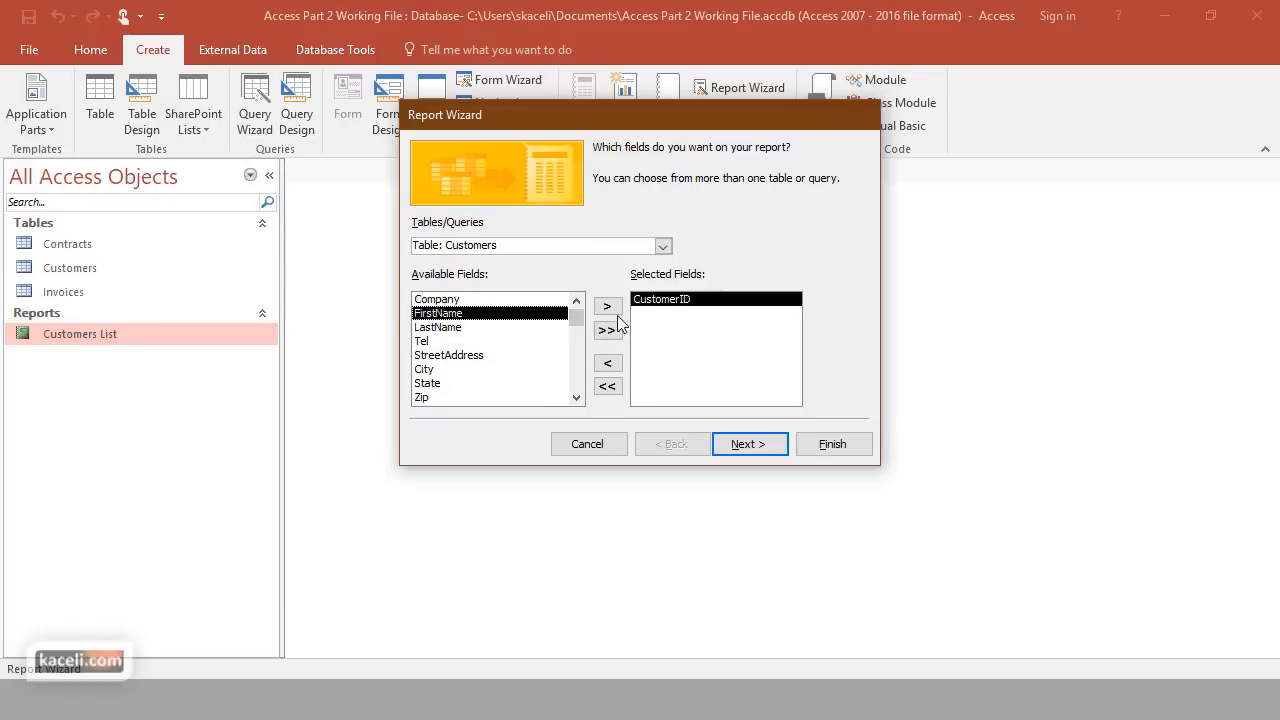
left_click(606, 309)
left_click(606, 309)
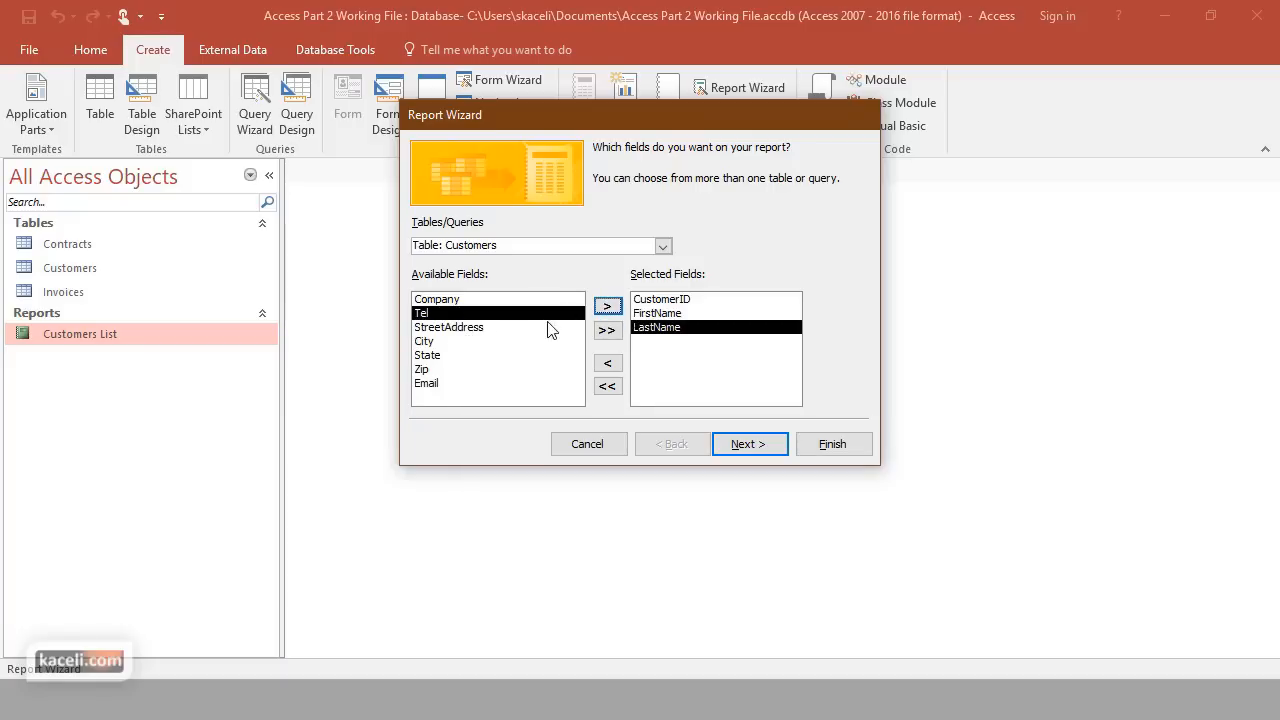
left_click(608, 309)
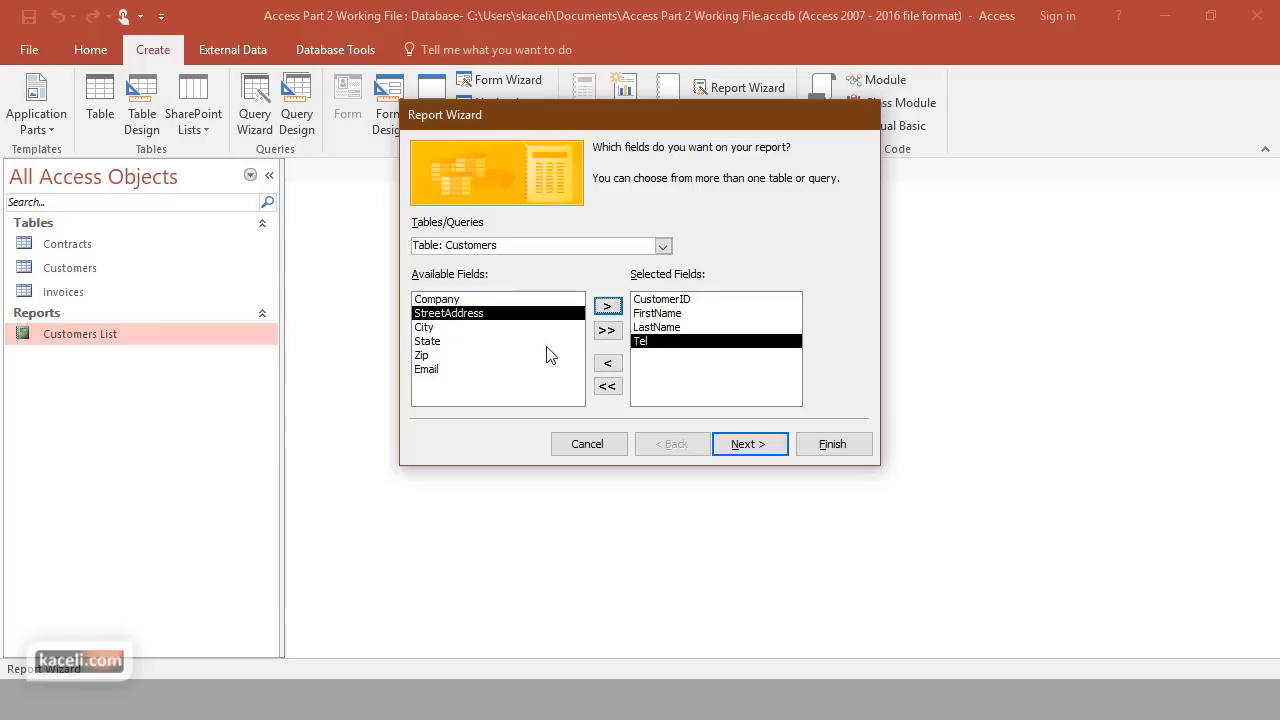
left_click(430, 369)
left_click(607, 306)
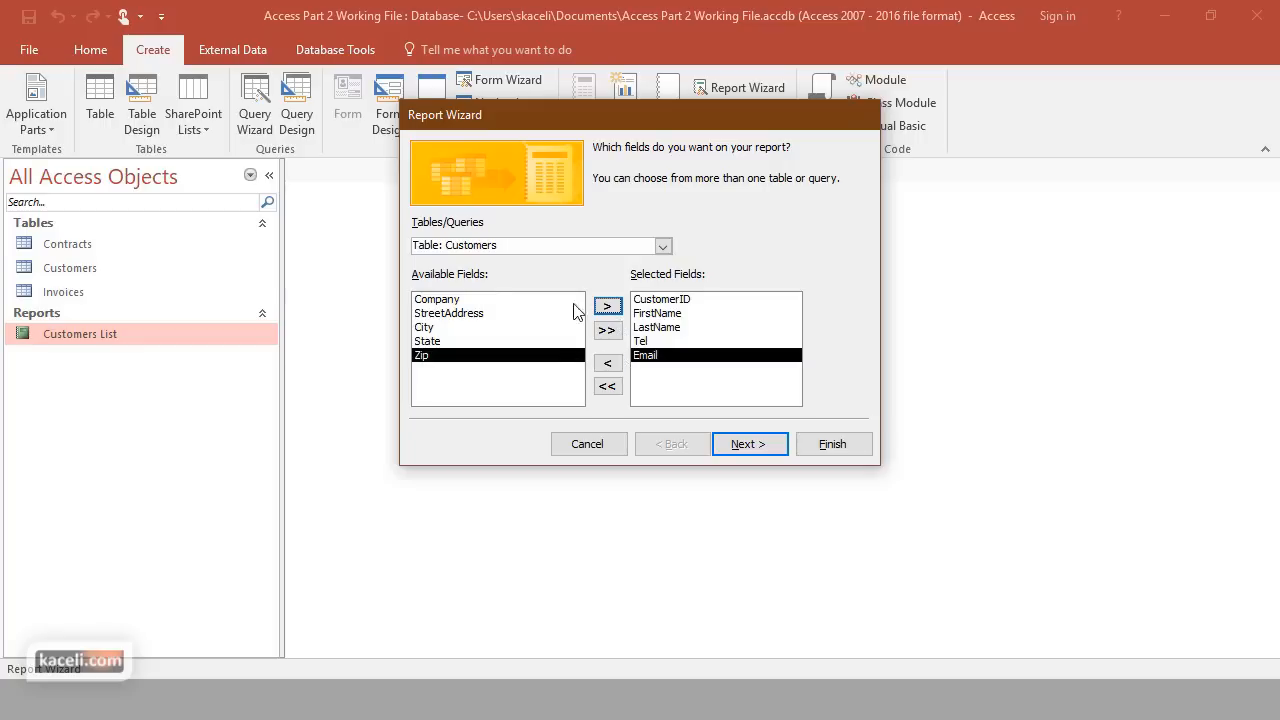
Add Contract Amt and Contract Type from the Contracts table to the report, and proceed to choosing how to view the data
left_click(661, 247)
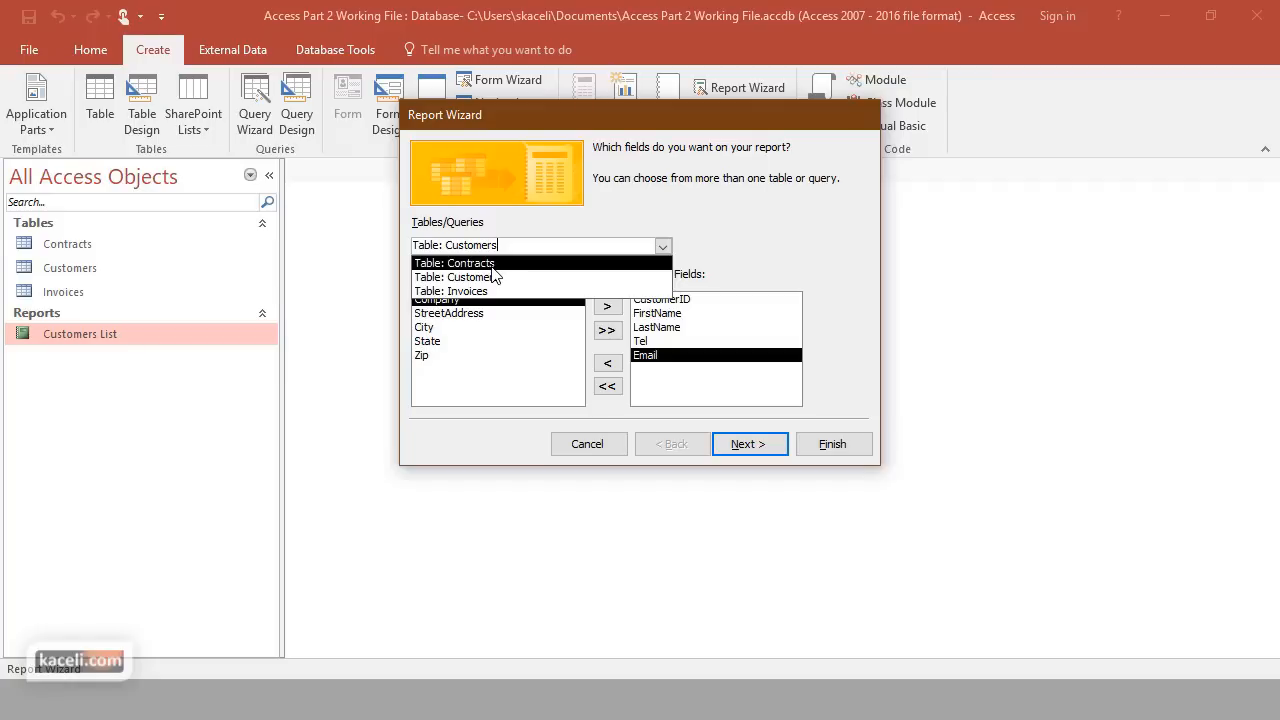
key("Return")
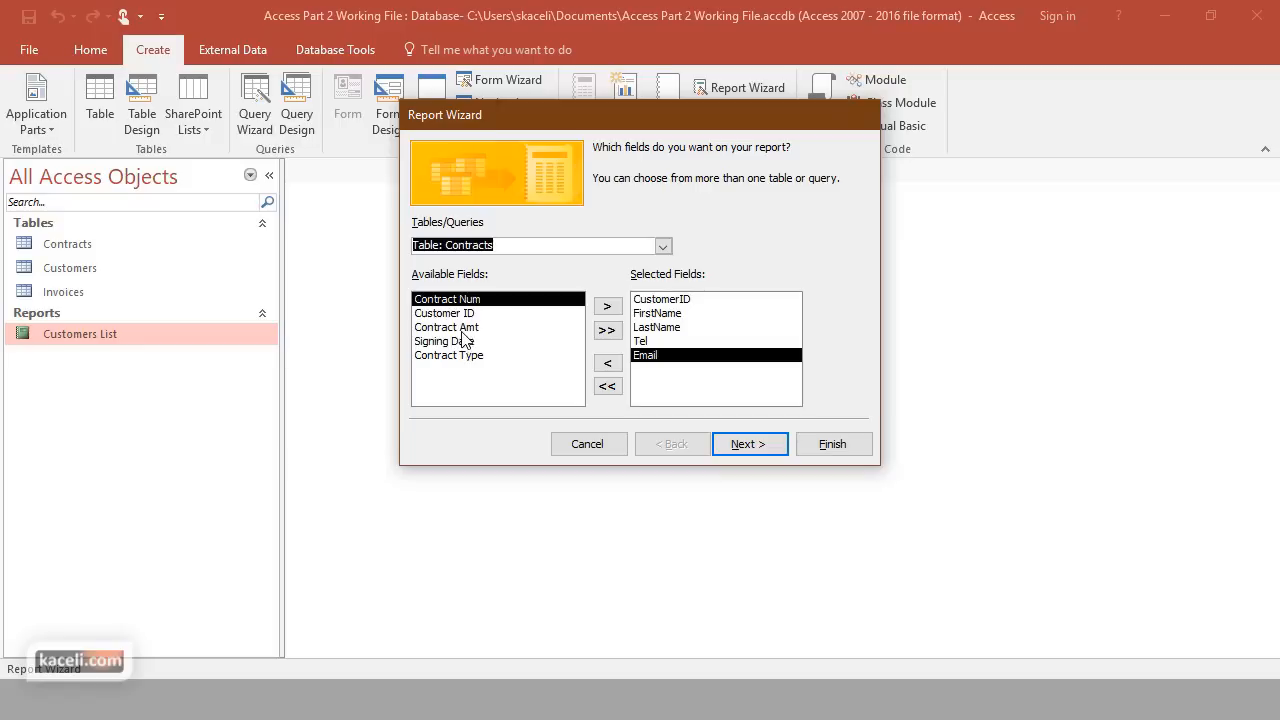
left_click(466, 328)
left_click(607, 306)
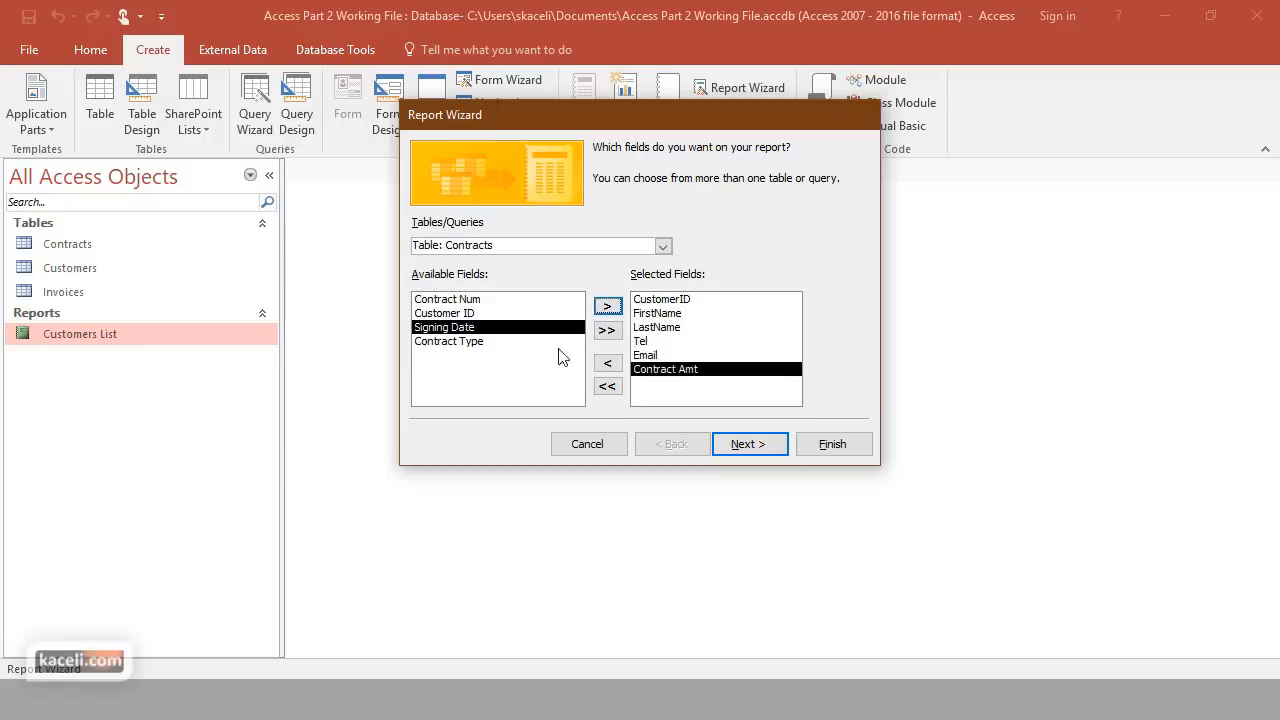
left_click(478, 343)
left_click(607, 307)
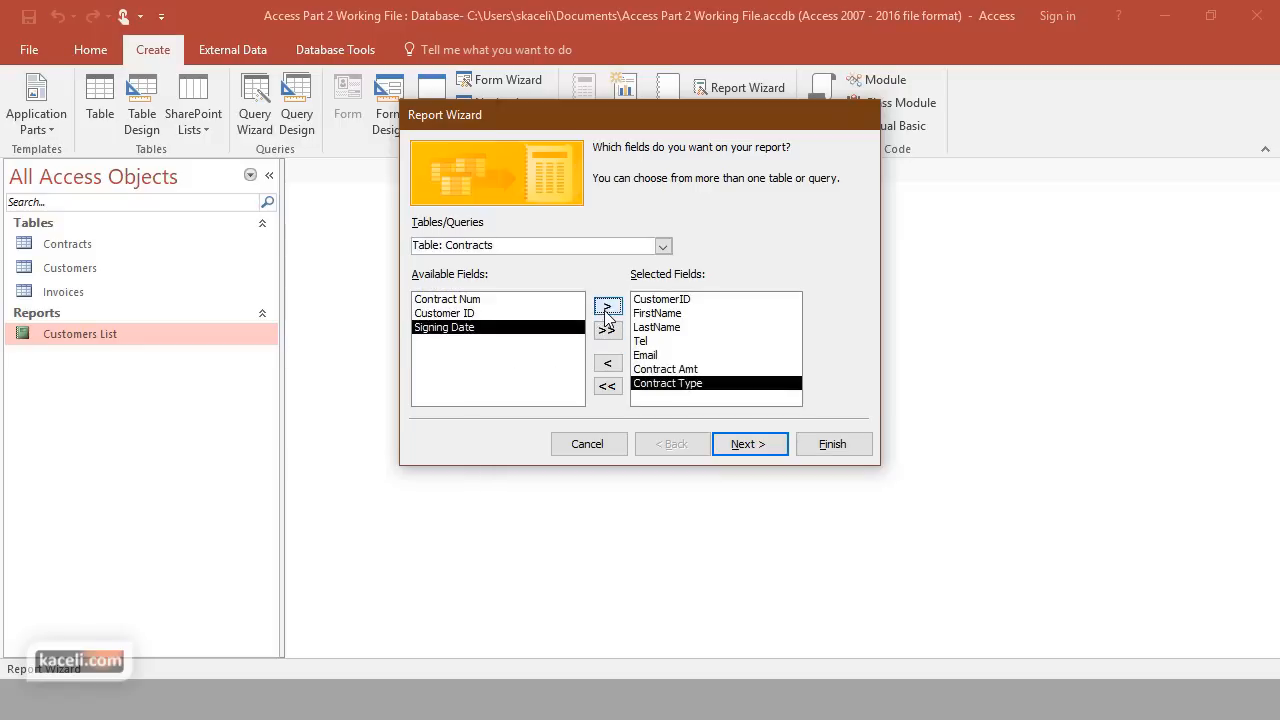
left_click(752, 444)
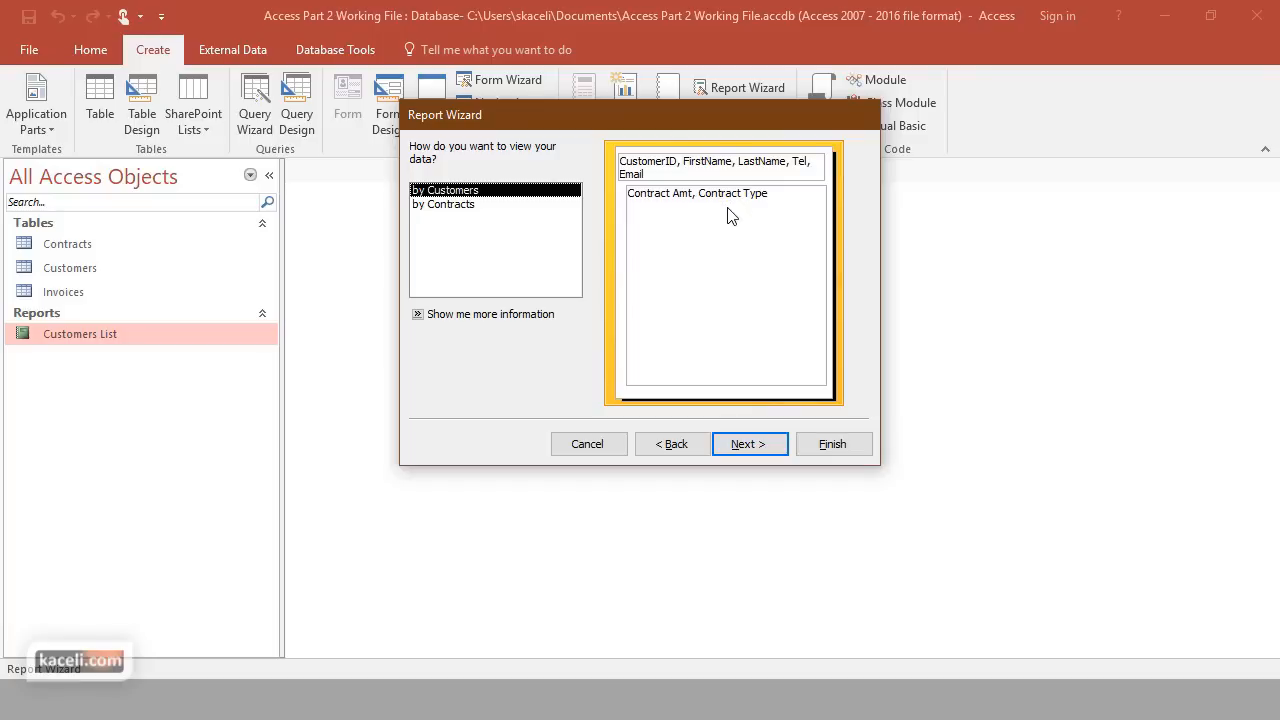
Keep the report viewed by Customers without extra grouping levels, and sort the detail records by Contract Amt in ascending order
left_click(750, 444)
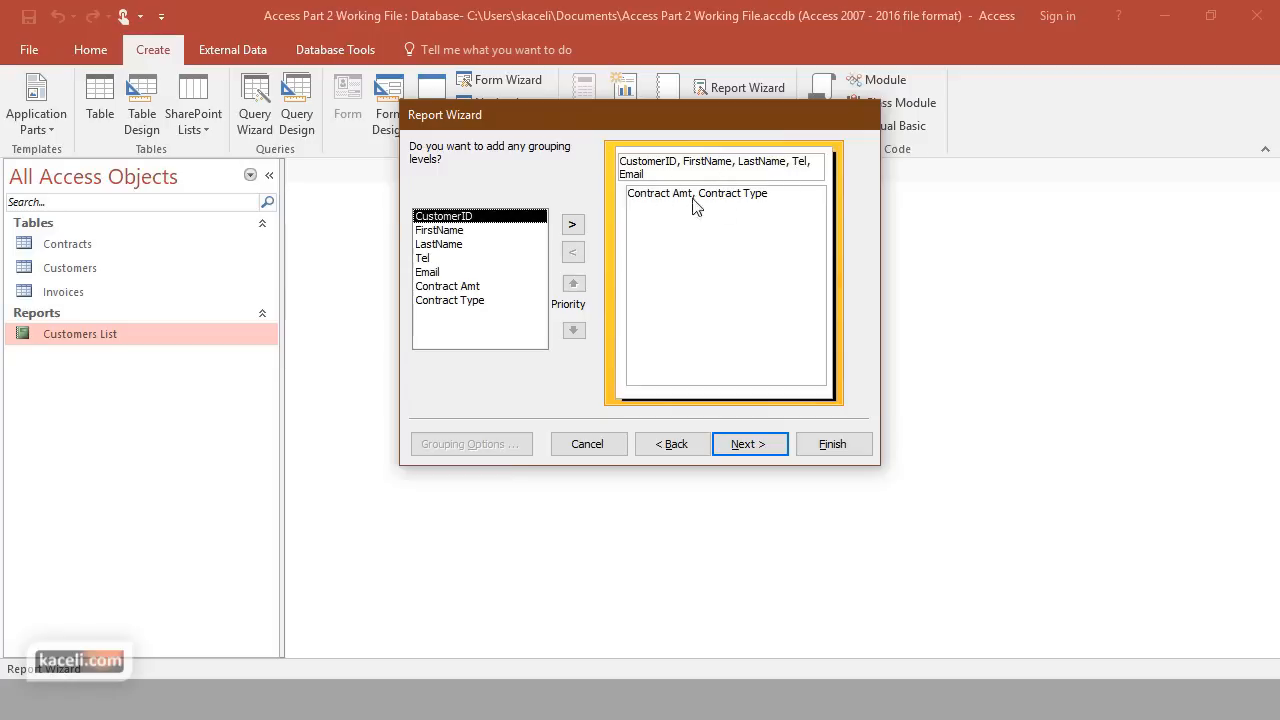
left_click(750, 446)
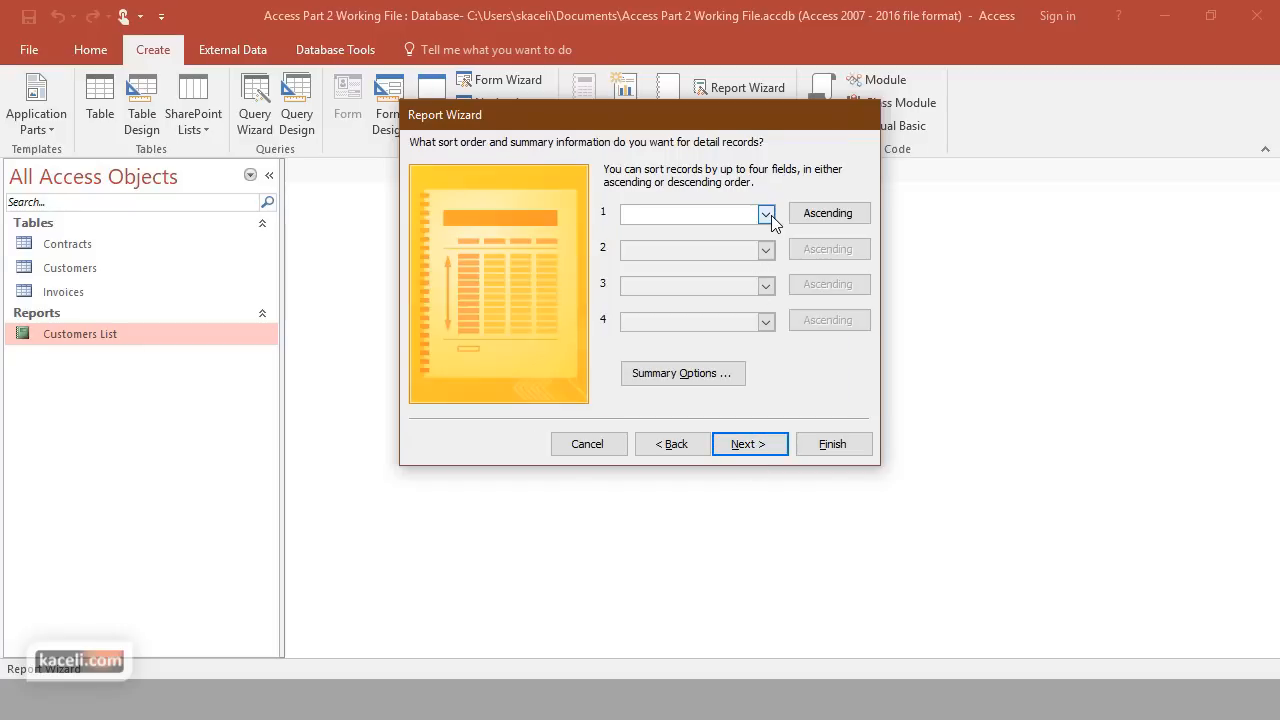
left_click(769, 215)
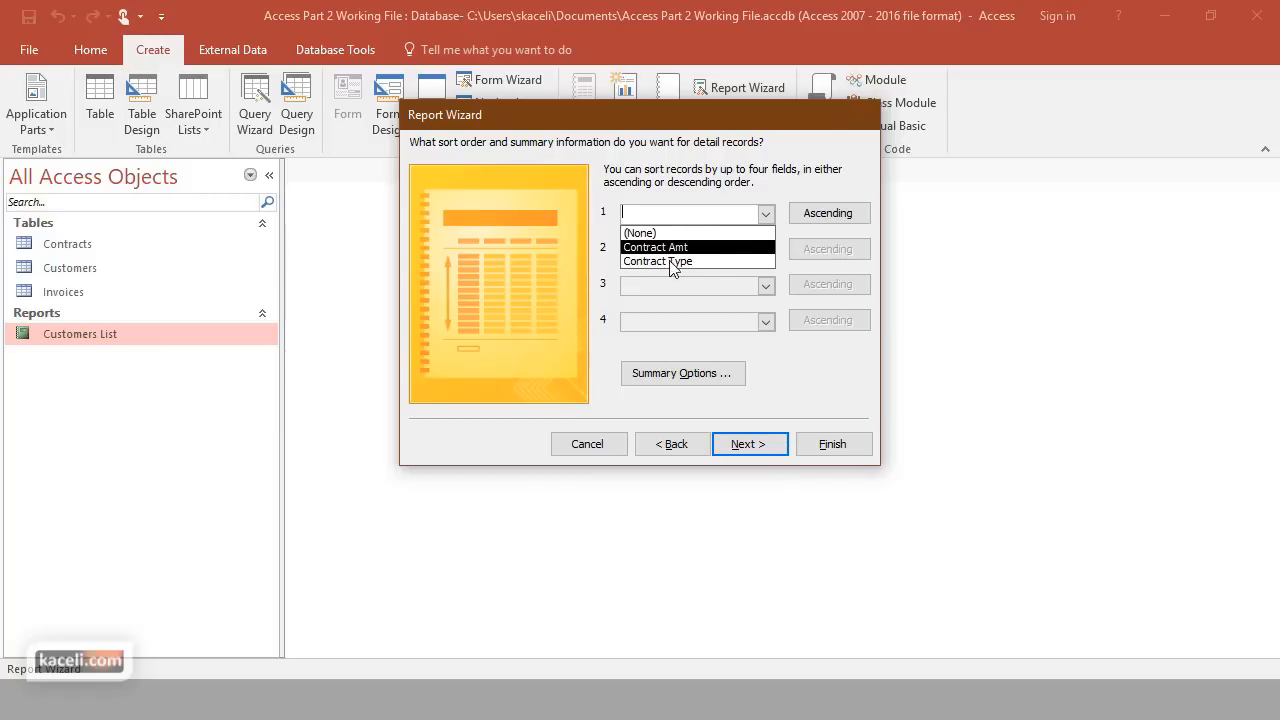
left_click(655, 247)
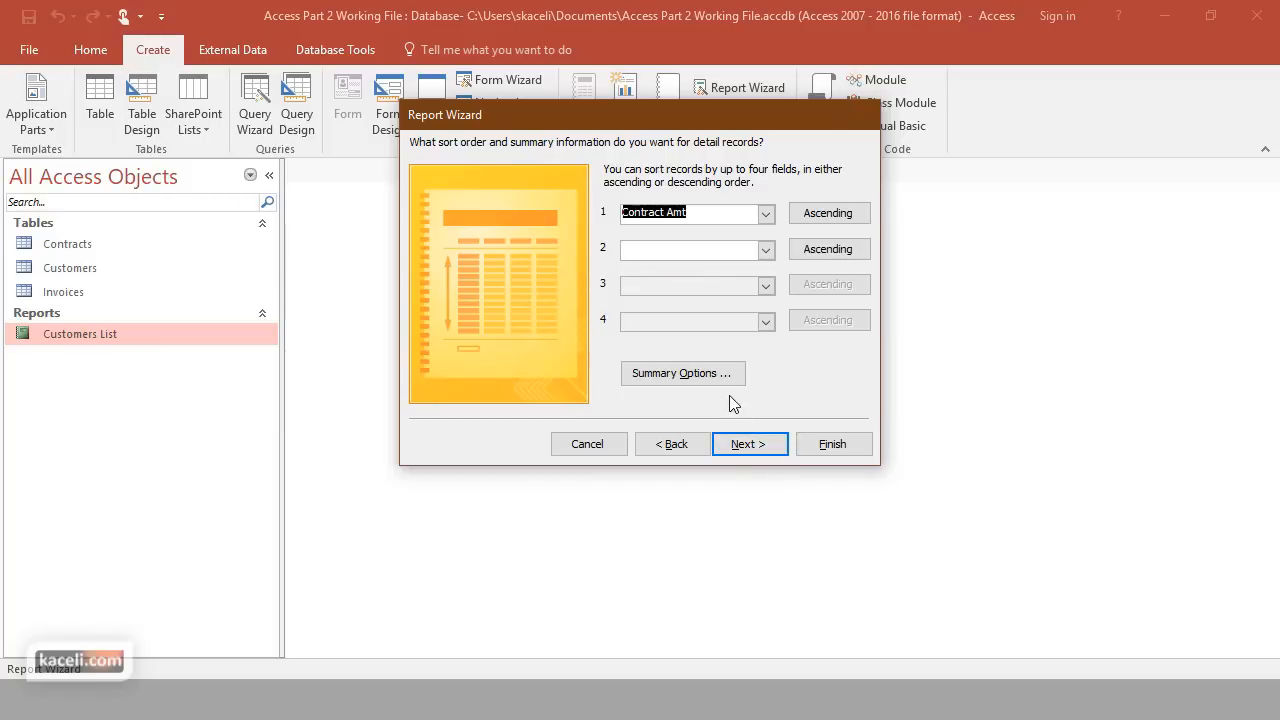
Add a Sum summary of Contract Amt, keeping detail and summary shown, and proceed to the layout choices
left_click(706, 377)
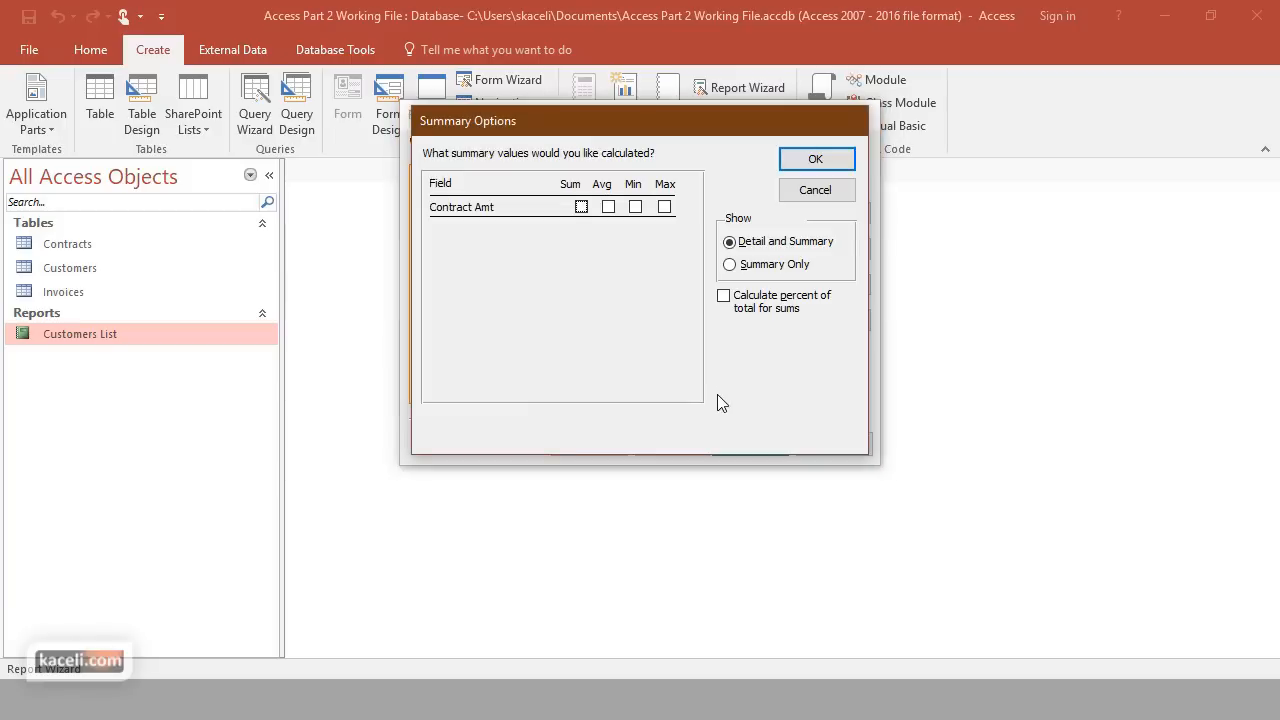
left_click(582, 208)
left_click(820, 161)
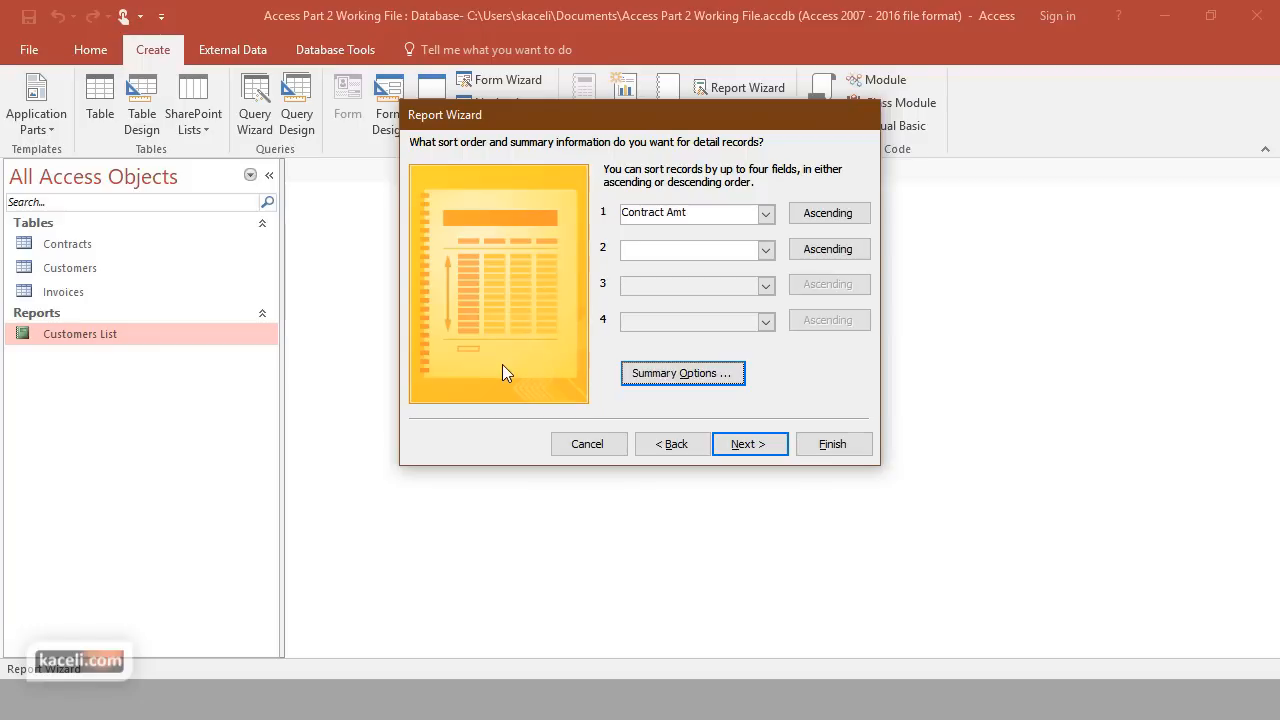
left_click(741, 446)
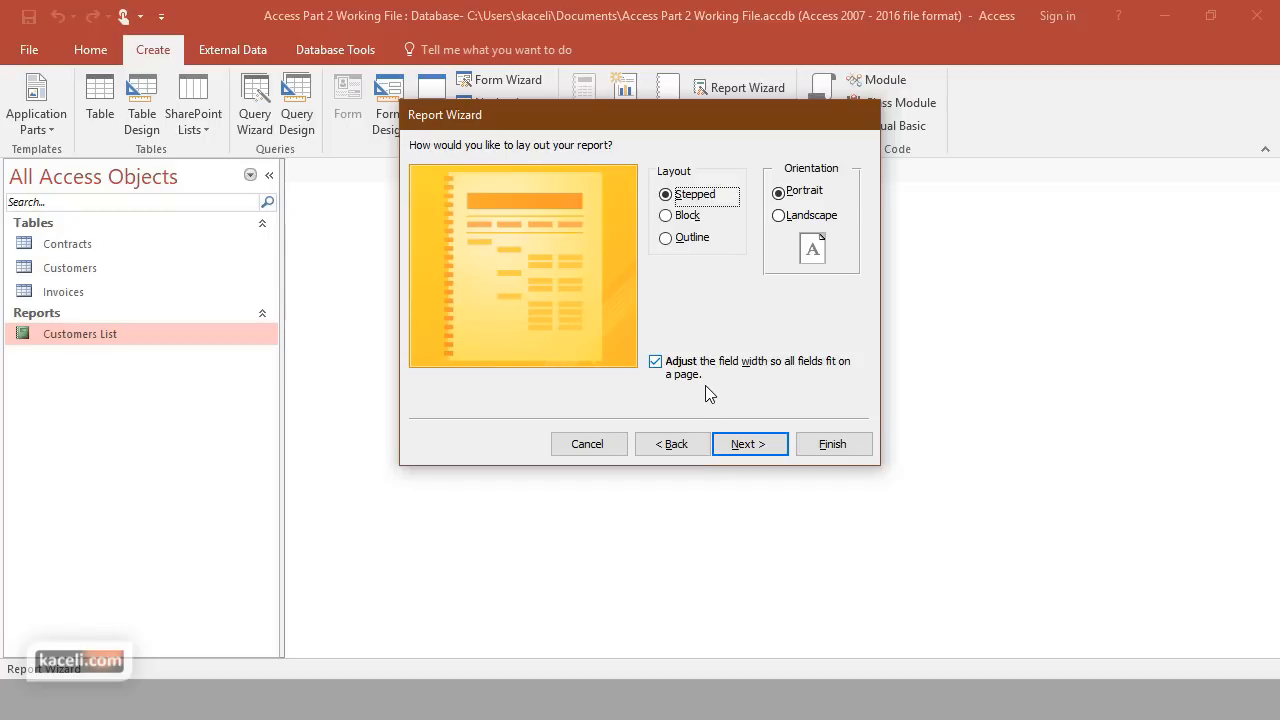
Accept the Stepped layout in Portrait orientation, title the report Contracts by Customer, and finish the wizard with the report previewed
left_click(763, 445)
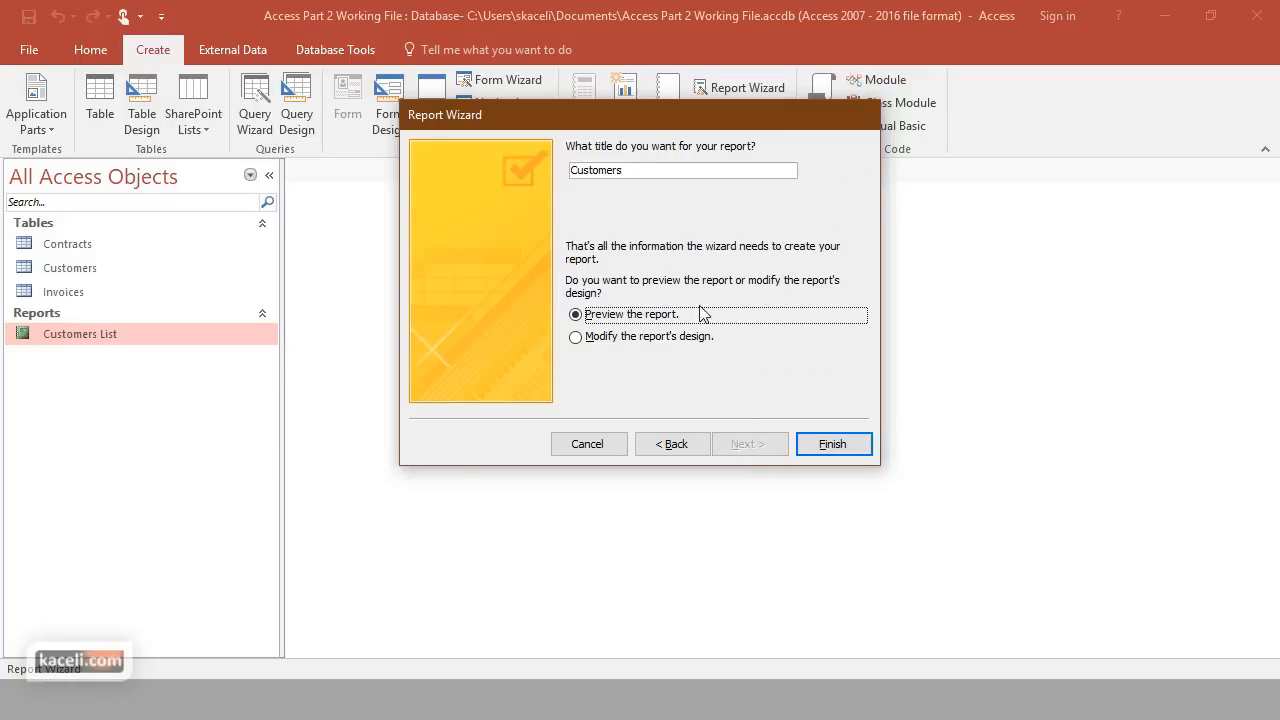
left_click(628, 172)
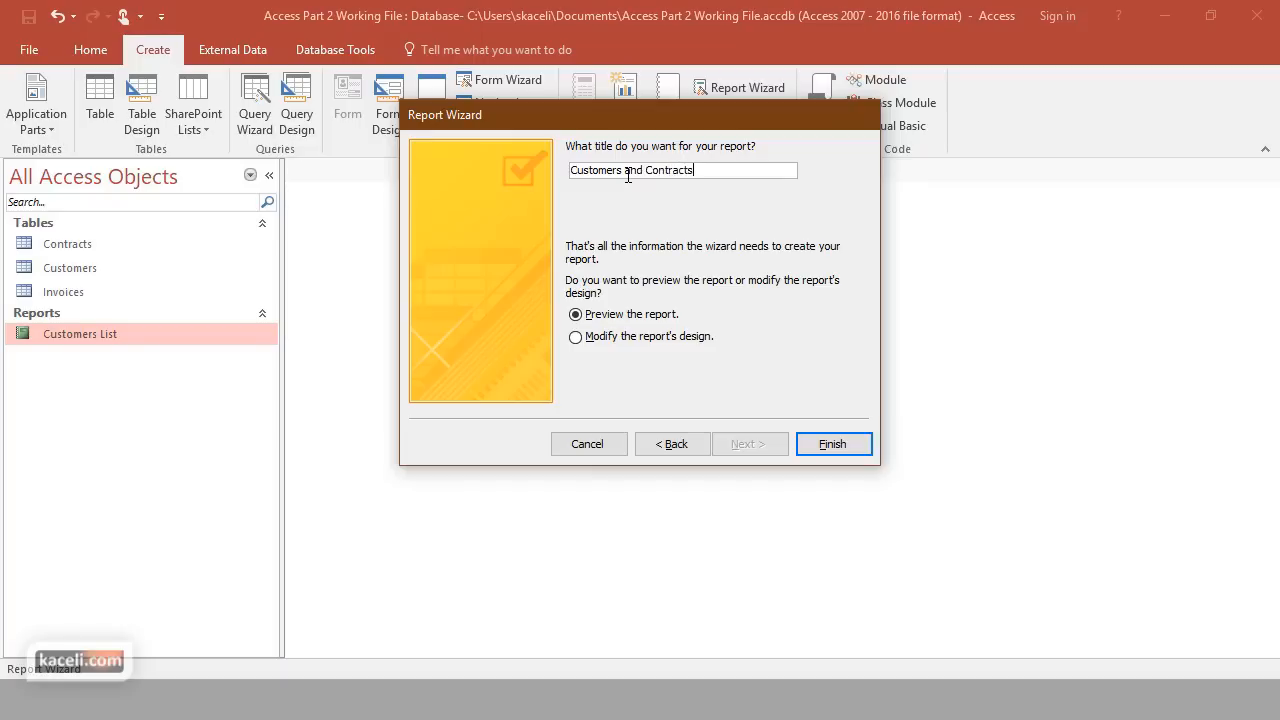
key("BackSpace")
key("BackSpace")
key("BackSpace")
key("BackSpace")
key("BackSpace")
key("BackSpace")
key("BackSpace")
key("BackSpace")
key("BackSpace")
key("BackSpace")
key("BackSpace")
key("BackSpace")
key("BackSpace")
key("BackSpace")
key("BackSpace")
key("BackSpace")
key("BackSpace")
left_click(835, 446)
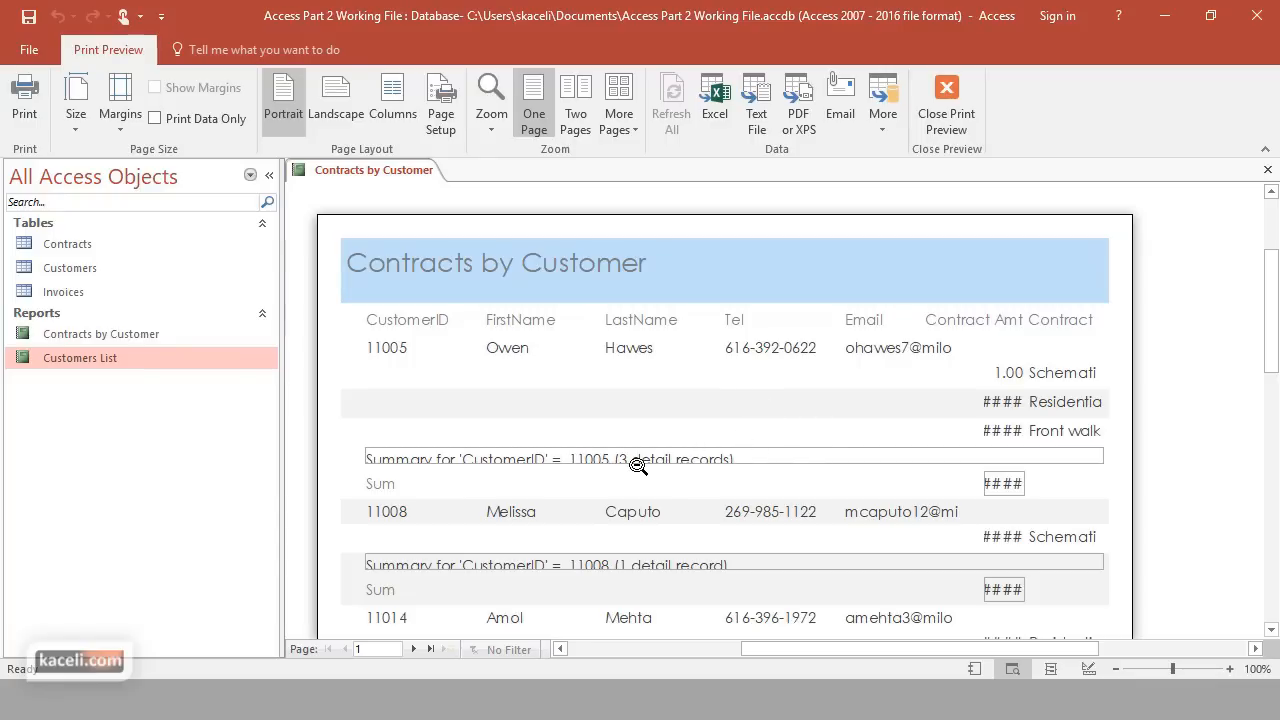
Look through the new Contracts by Customer report, reopening it and examining its first page in Print Preview
scroll(683, 474, "down", 1)
scroll(668, 479, "down", 1)
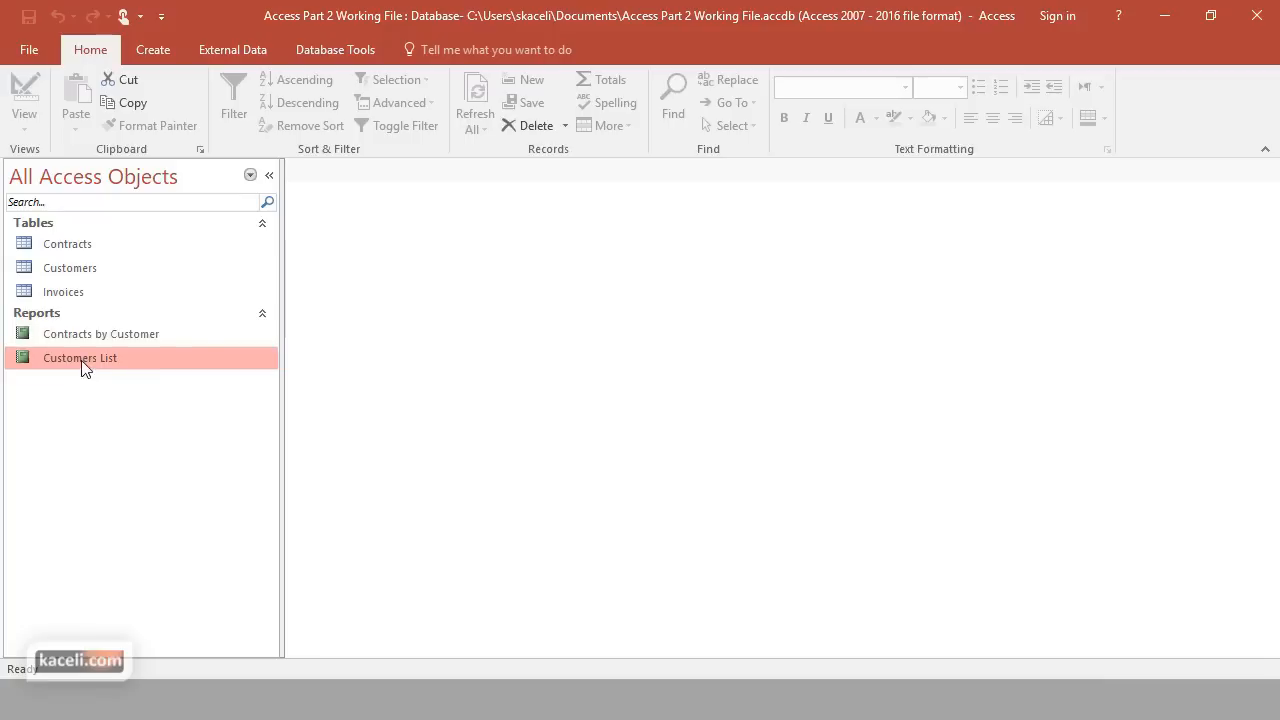
double_click(80, 333)
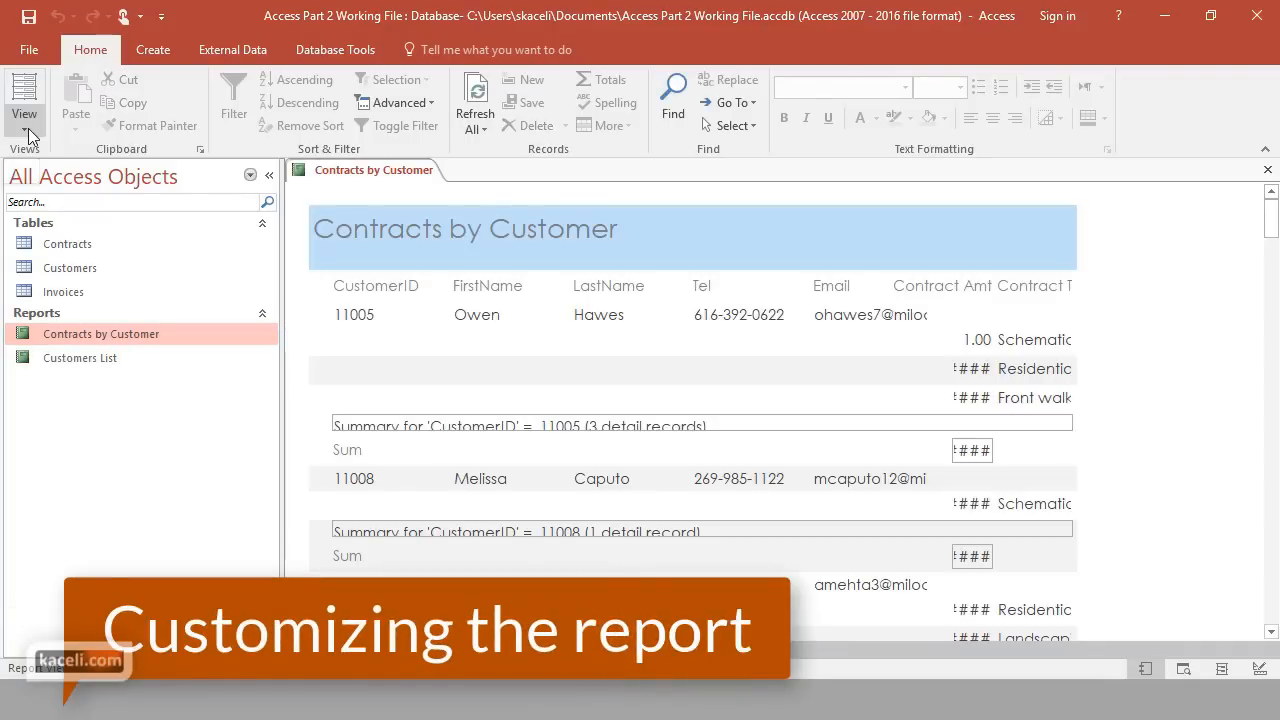
left_click(28, 137)
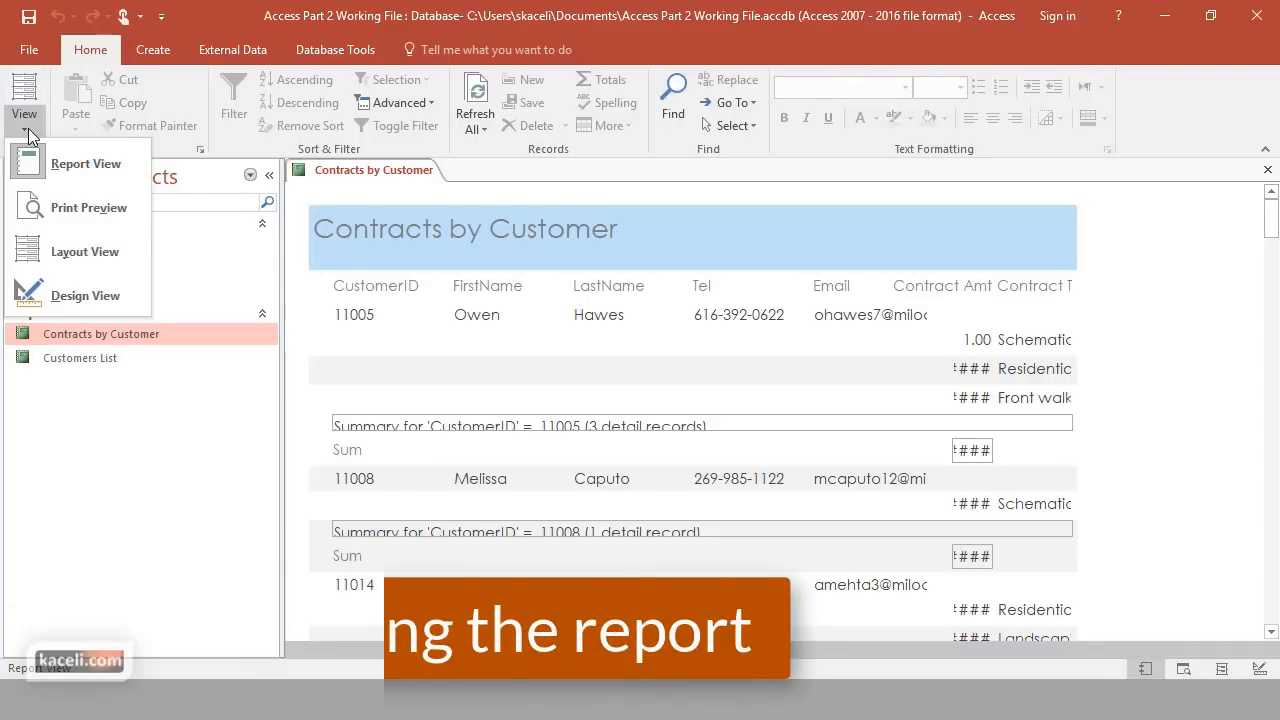
left_click(96, 212)
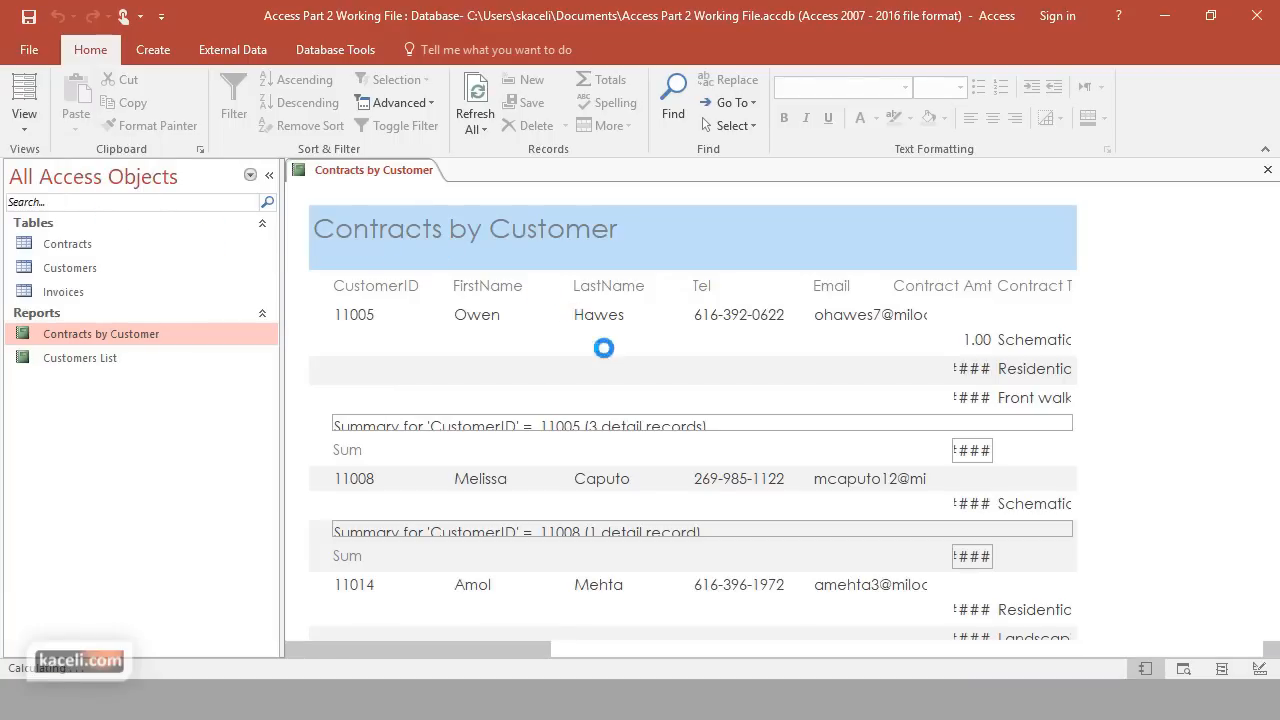
scroll(840, 393, "down", 2)
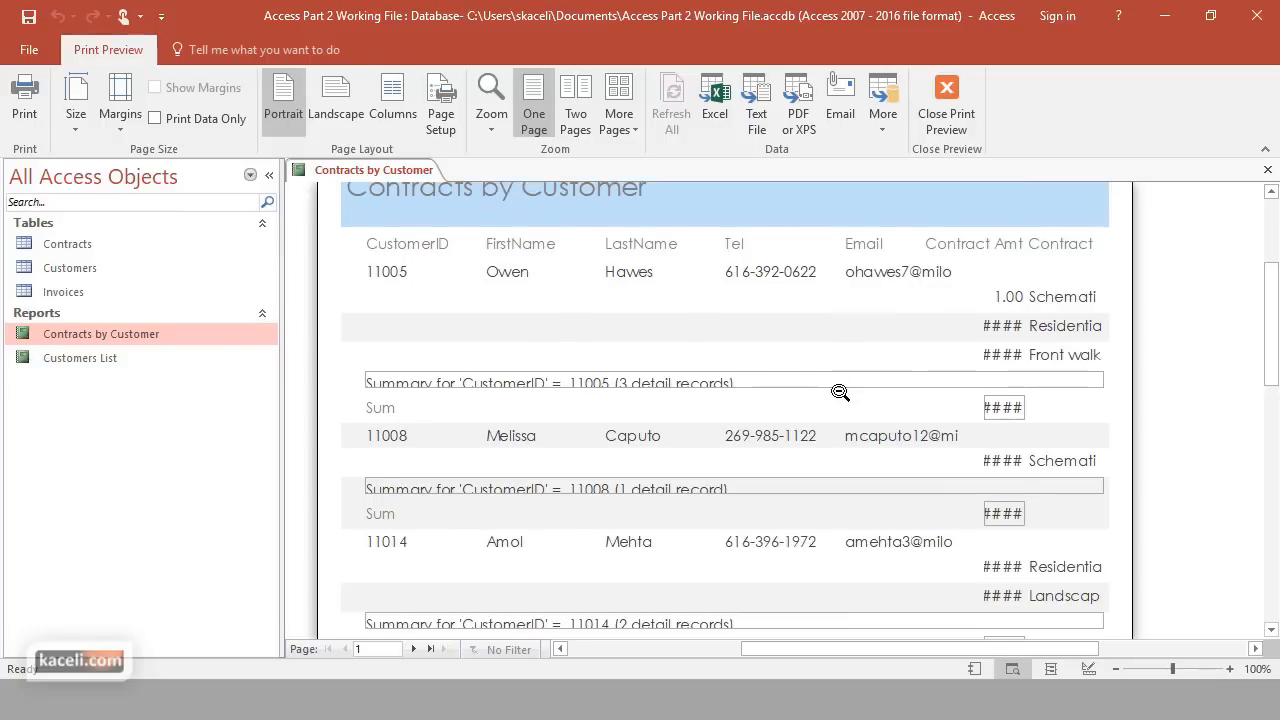
scroll(840, 393, "down", 12)
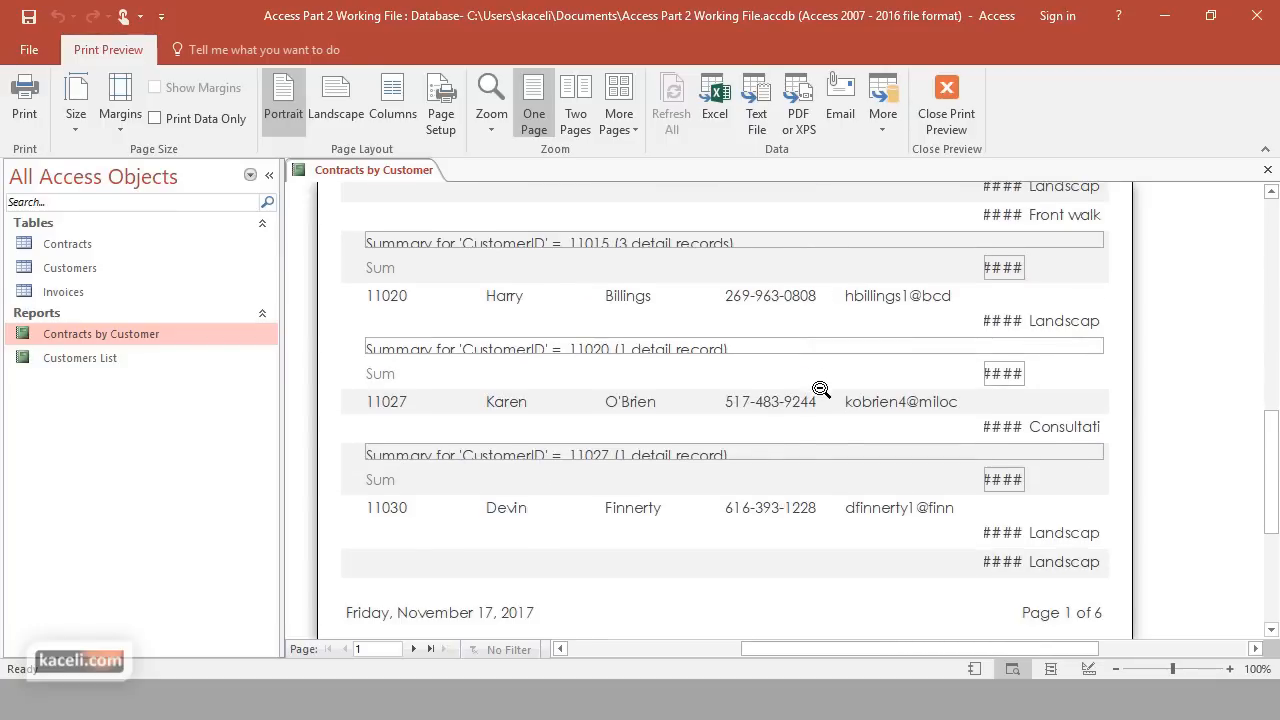
scroll(821, 389, "up", 5)
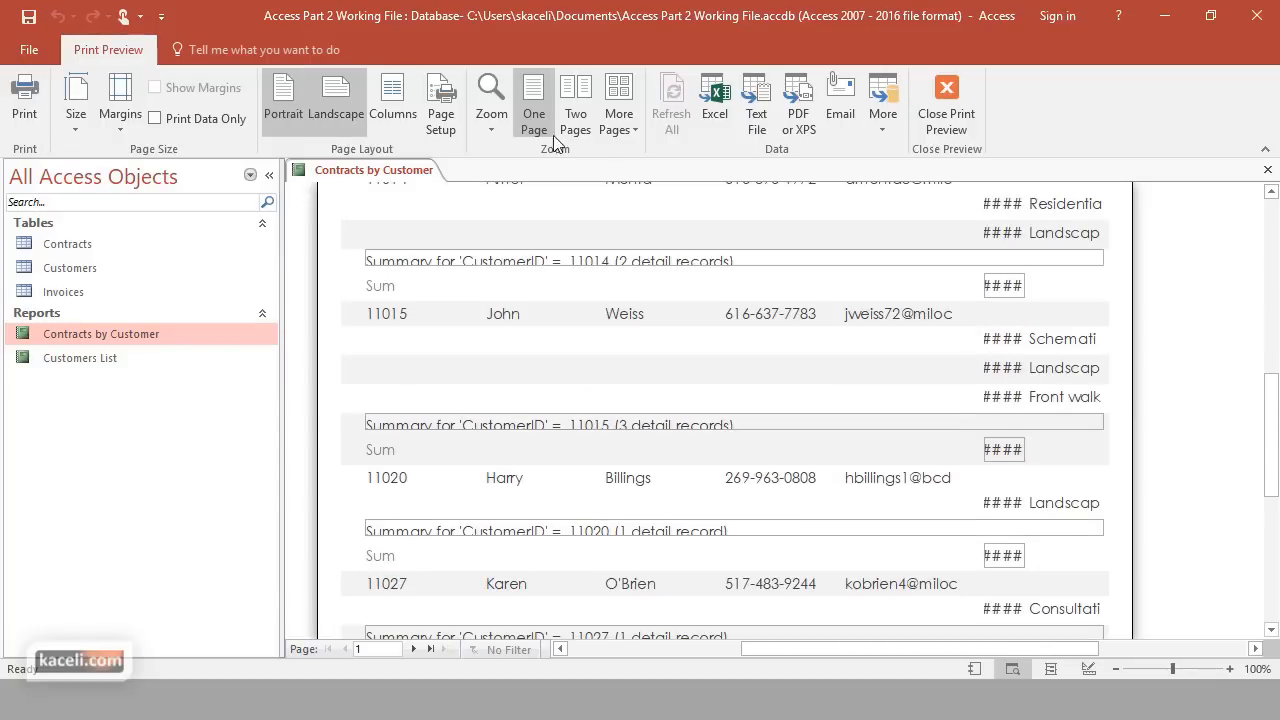
left_click(946, 110)
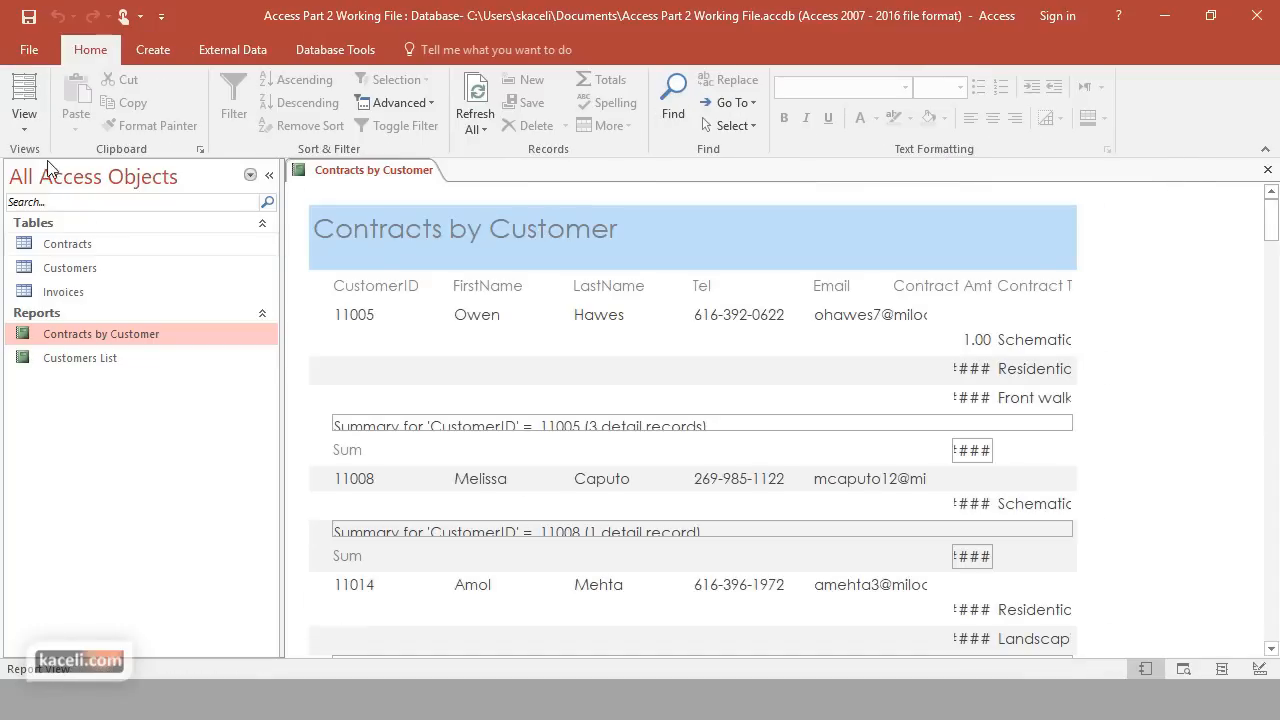
Switch the report to Layout View, move the Contract Amt values under FirstName, and widen them to fit the full amounts
left_click(24, 118)
left_click(54, 258)
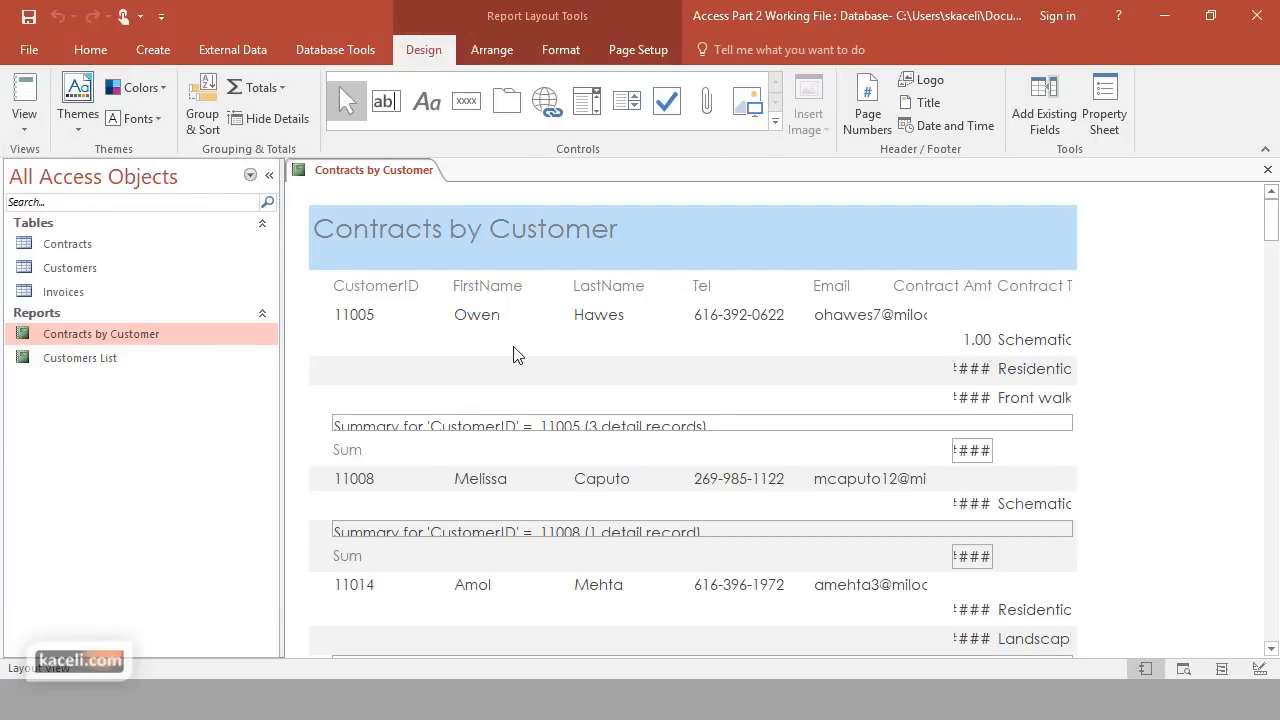
left_click(975, 341)
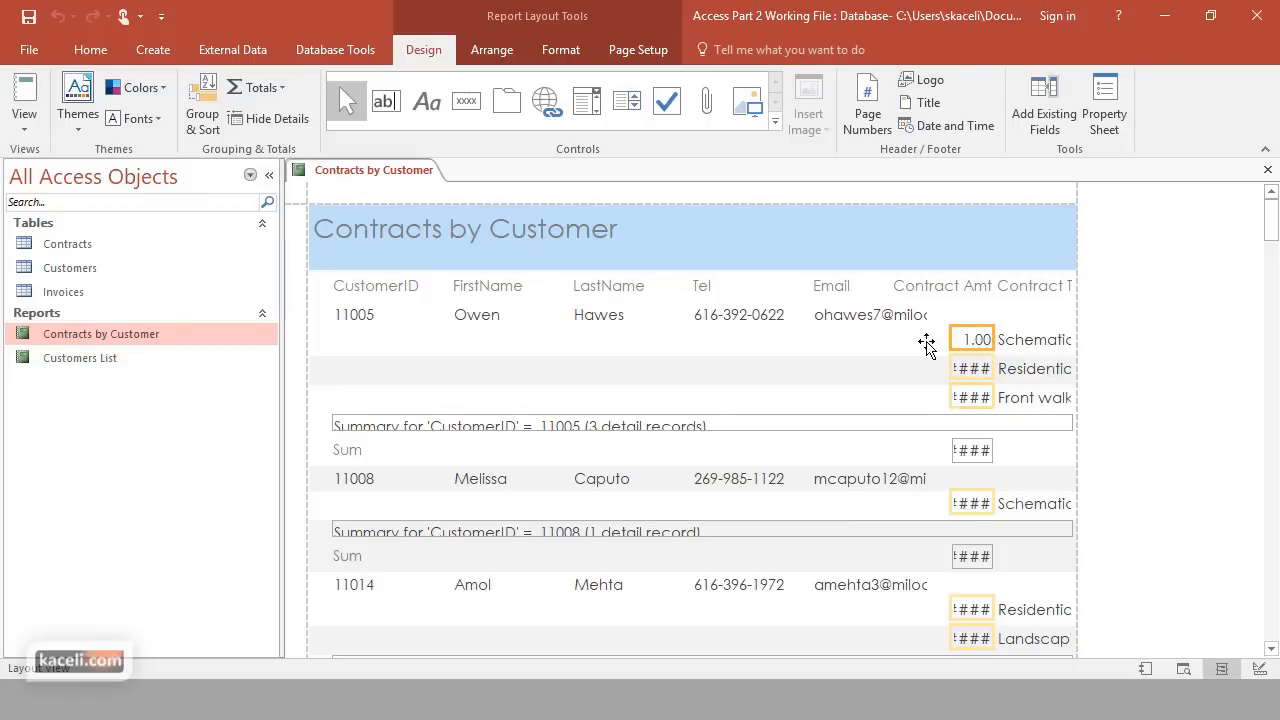
left_click_drag(495, 345, 480, 346)
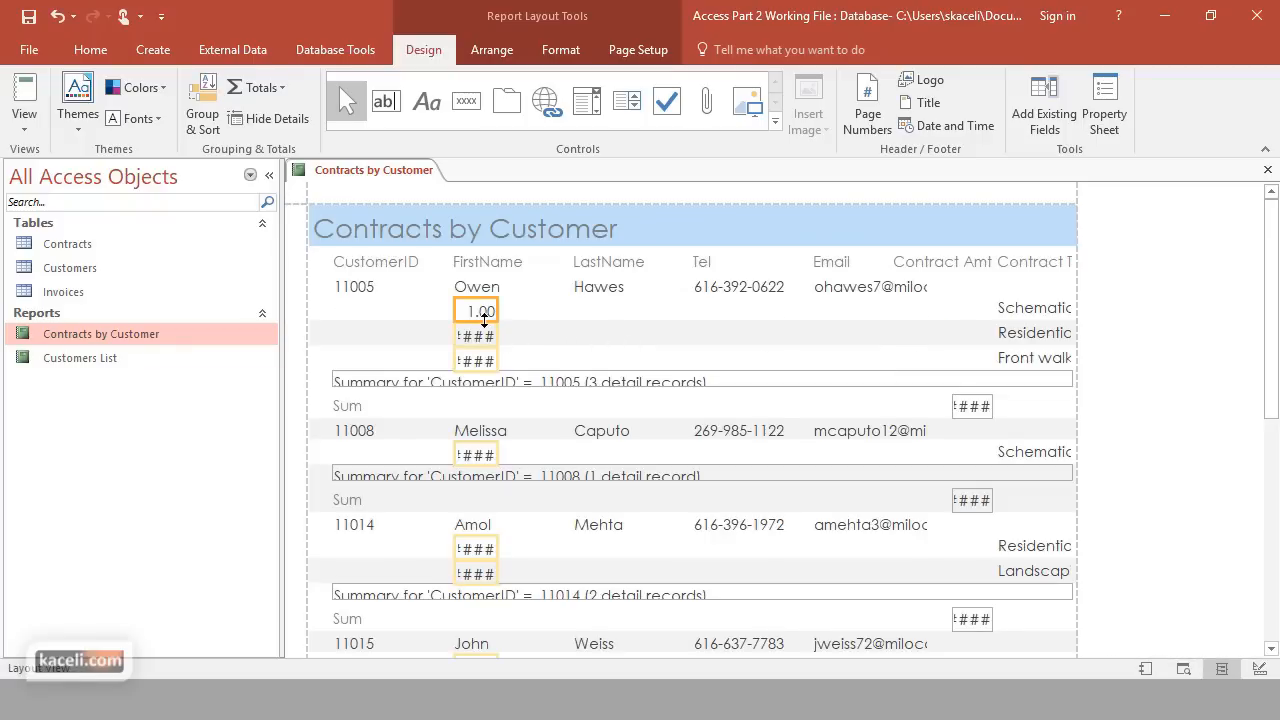
left_click_drag(500, 313, 535, 313)
Move the Contract Type values beside the contract amounts and widen them to fit the full descriptions
left_click(1022, 310)
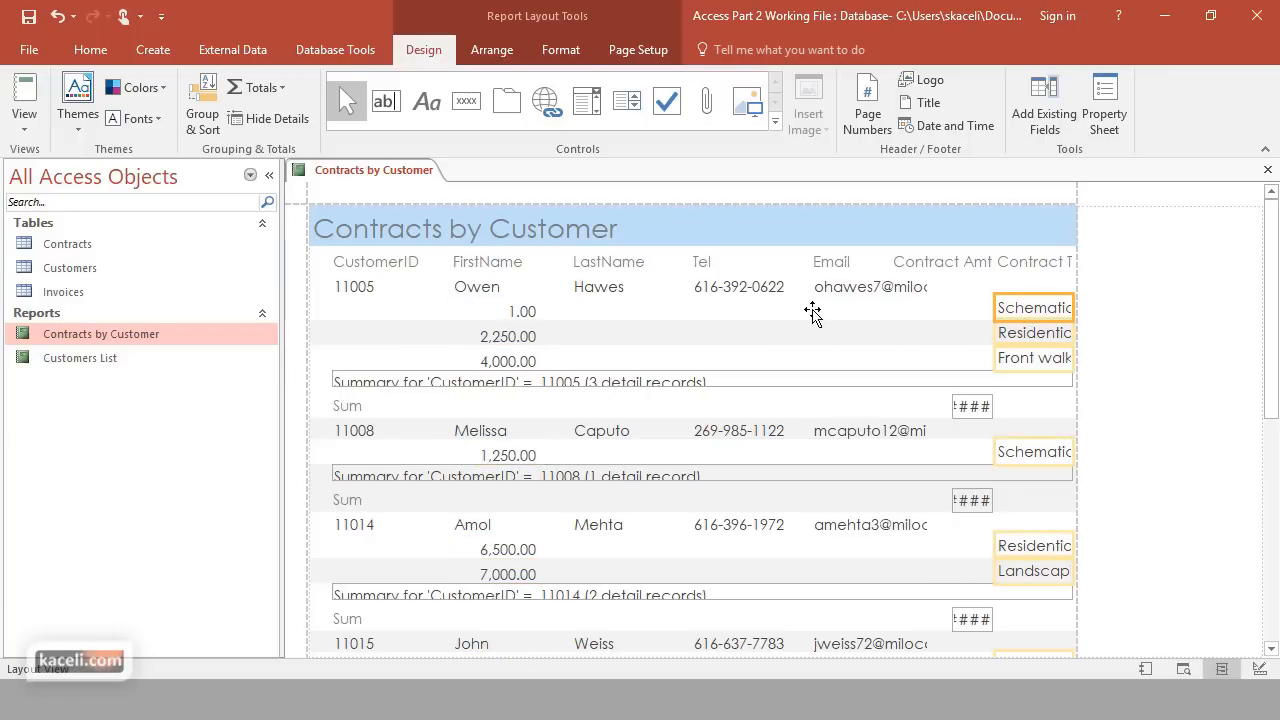
left_click_drag(651, 315, 608, 323)
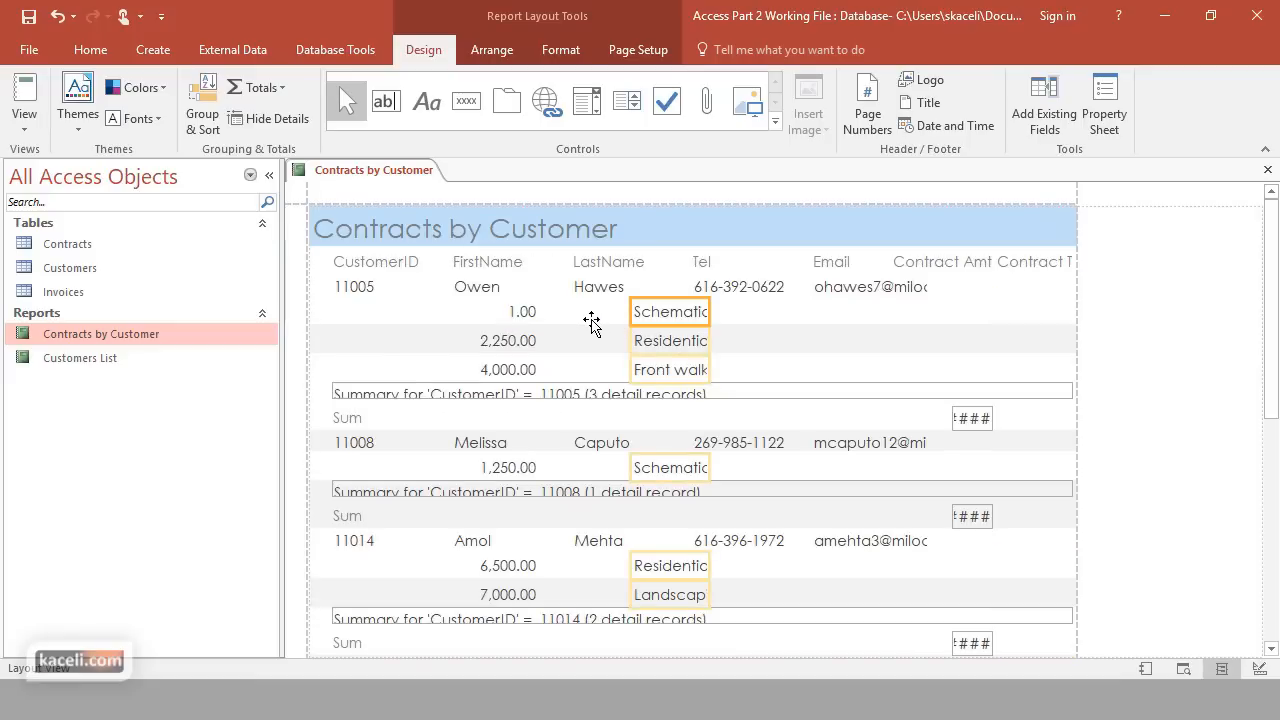
left_click_drag(641, 318, 1042, 349)
Widen the Email values to fit the full addresses, and delete the Contract Amt and Contract Type column headings
left_click(904, 288)
left_click_drag(929, 288, 1040, 298)
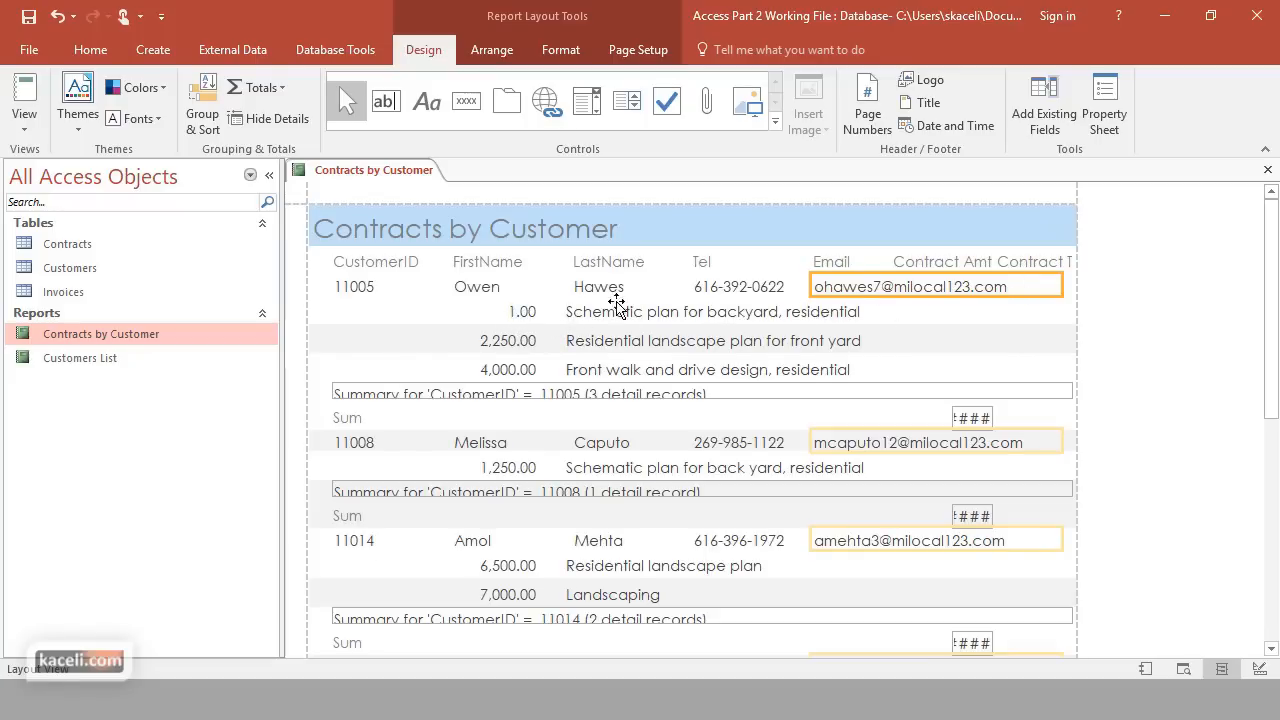
left_click(931, 262)
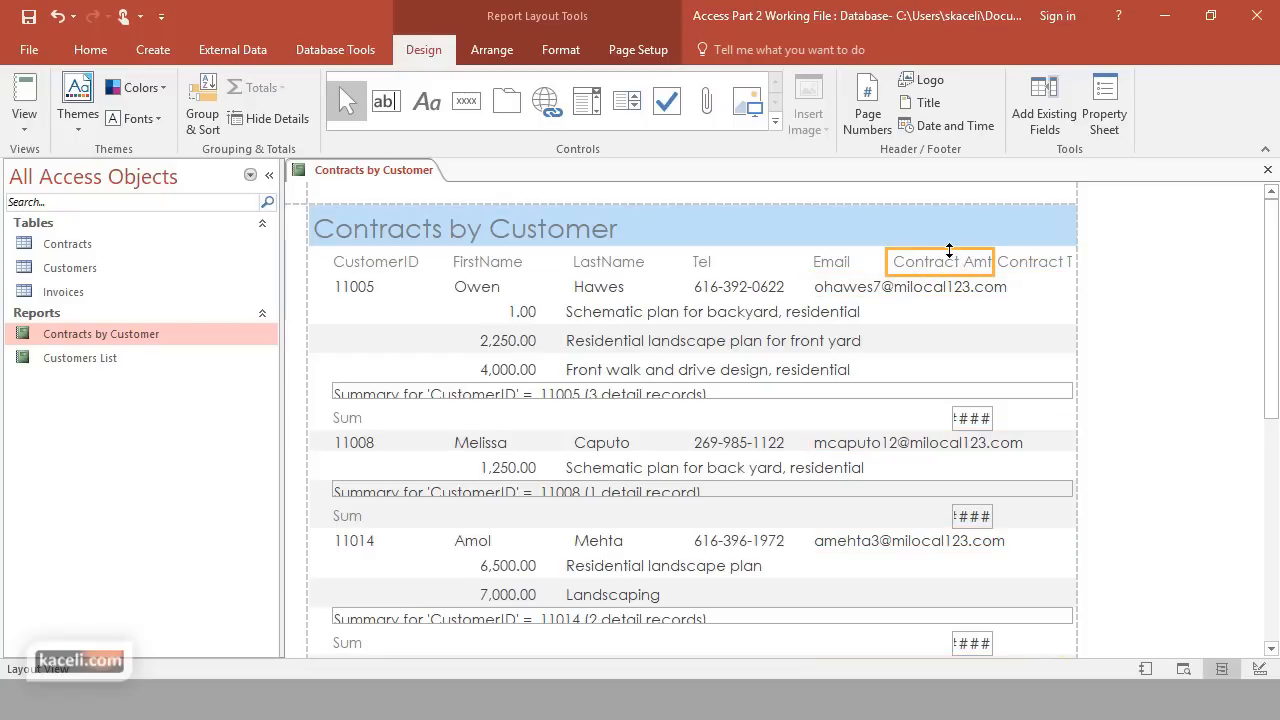
left_click(945, 260)
key("Escape")
key("Delete")
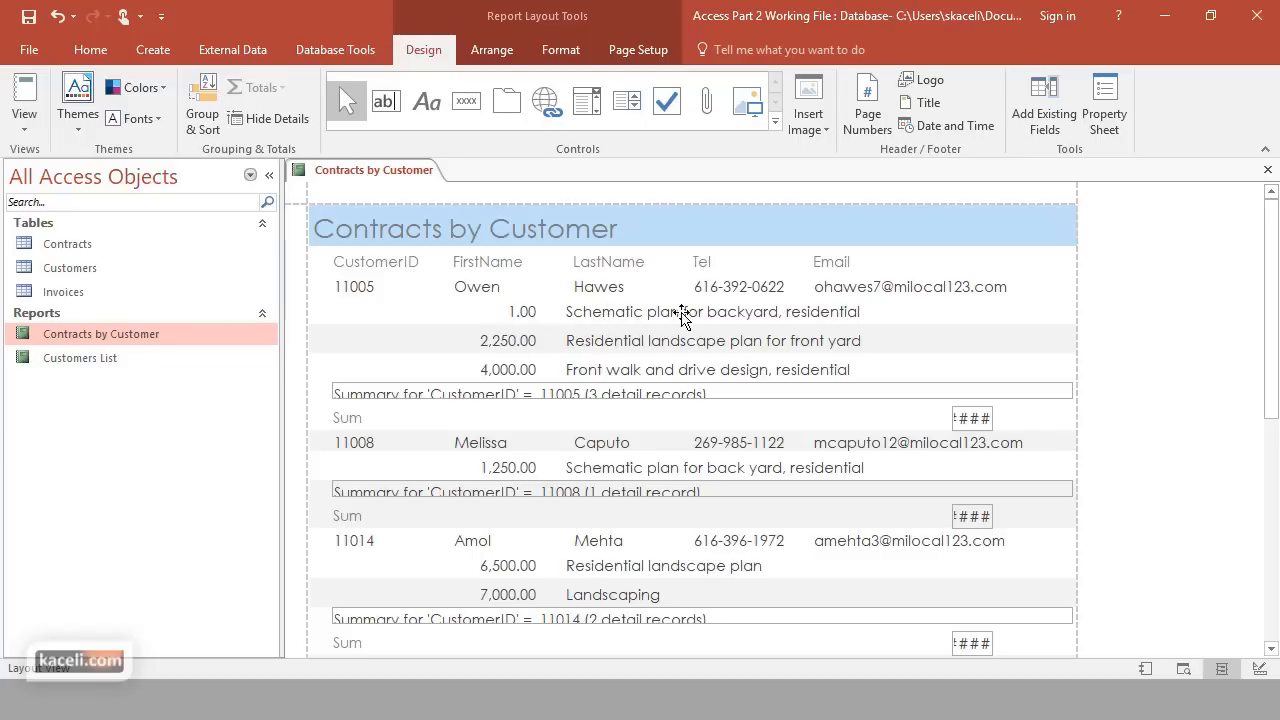
Move the customer sum values under the contract amounts and widen them, and make the CustomerID summary line taller
left_click(988, 422)
left_click(950, 418)
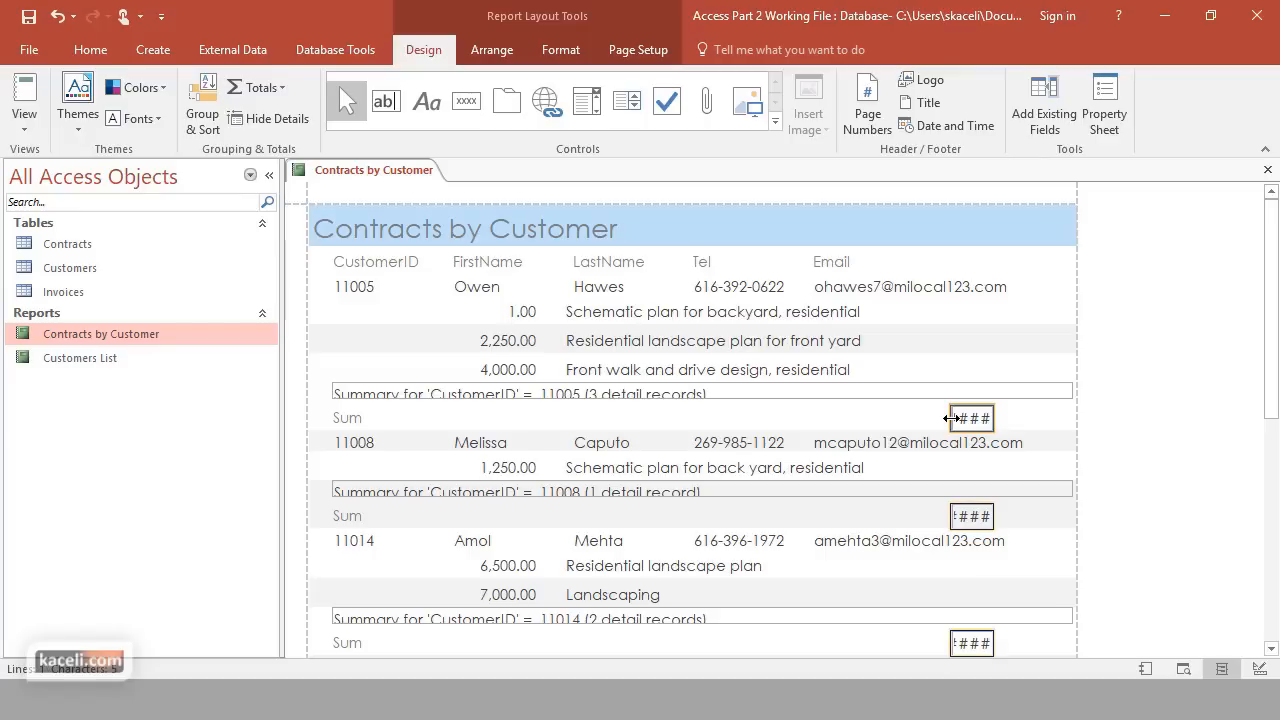
left_click(1027, 419)
left_click(975, 420)
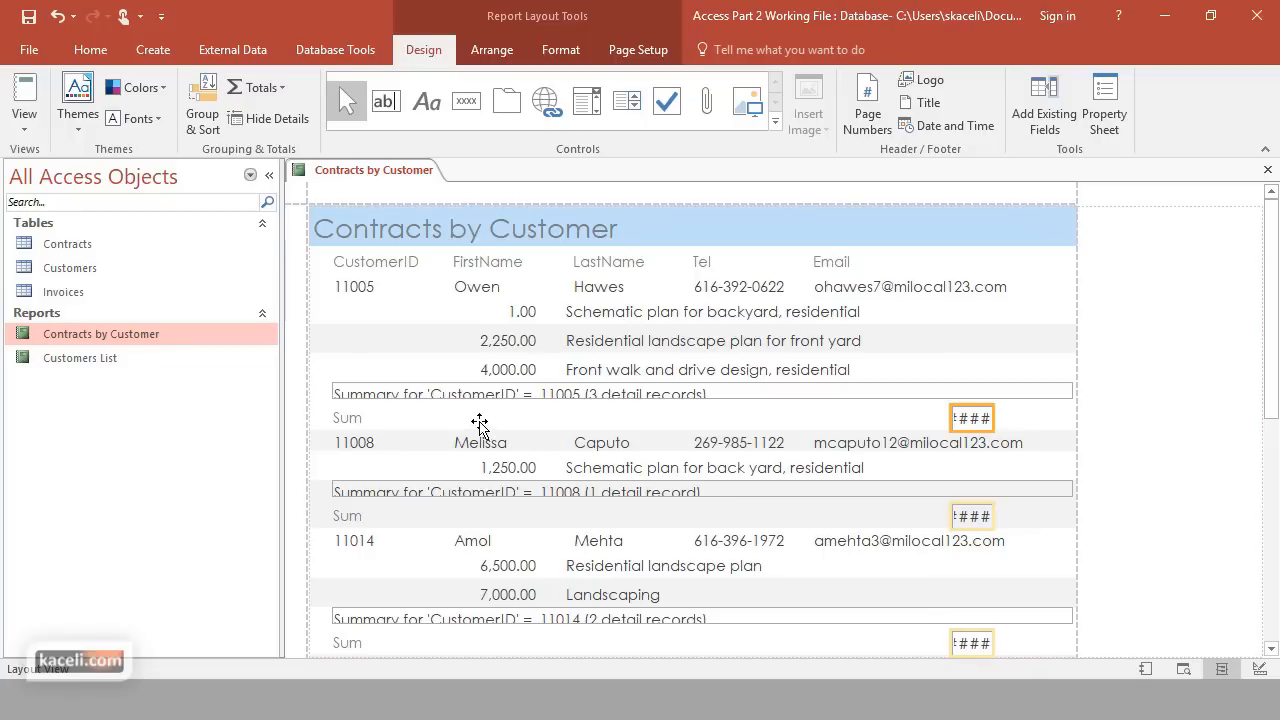
left_click_drag(480, 417, 491, 410)
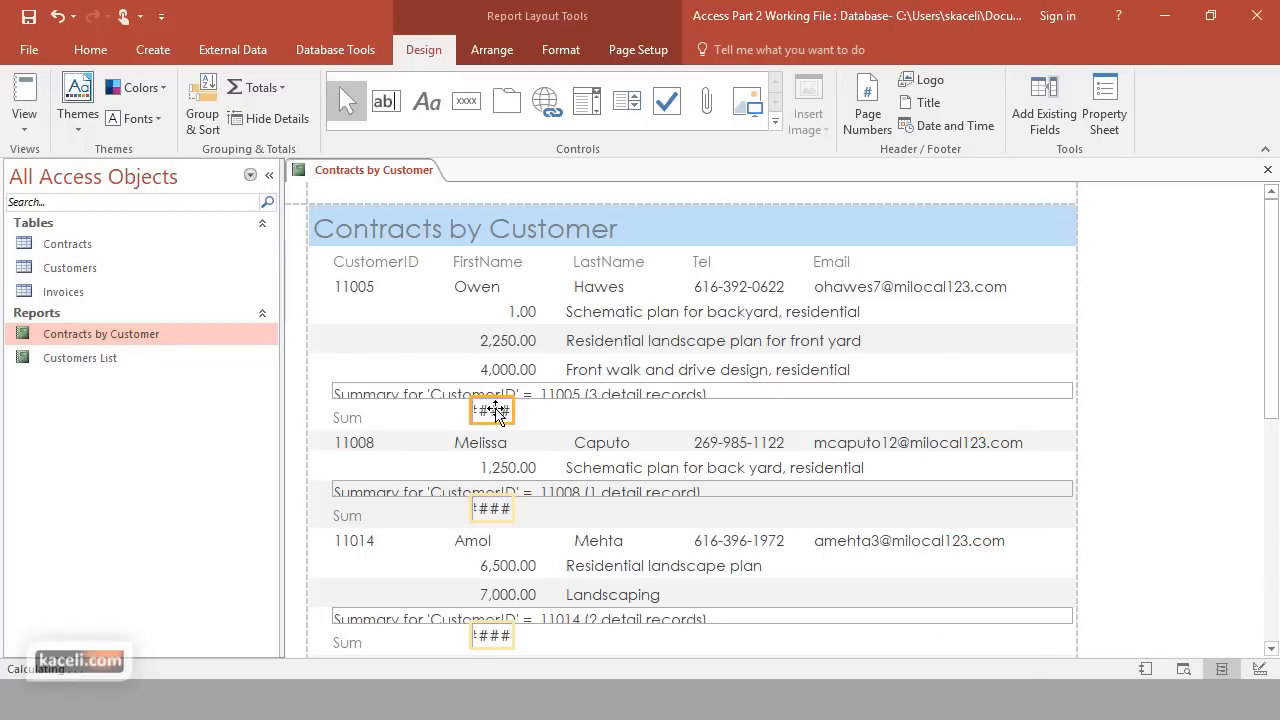
left_click(632, 395)
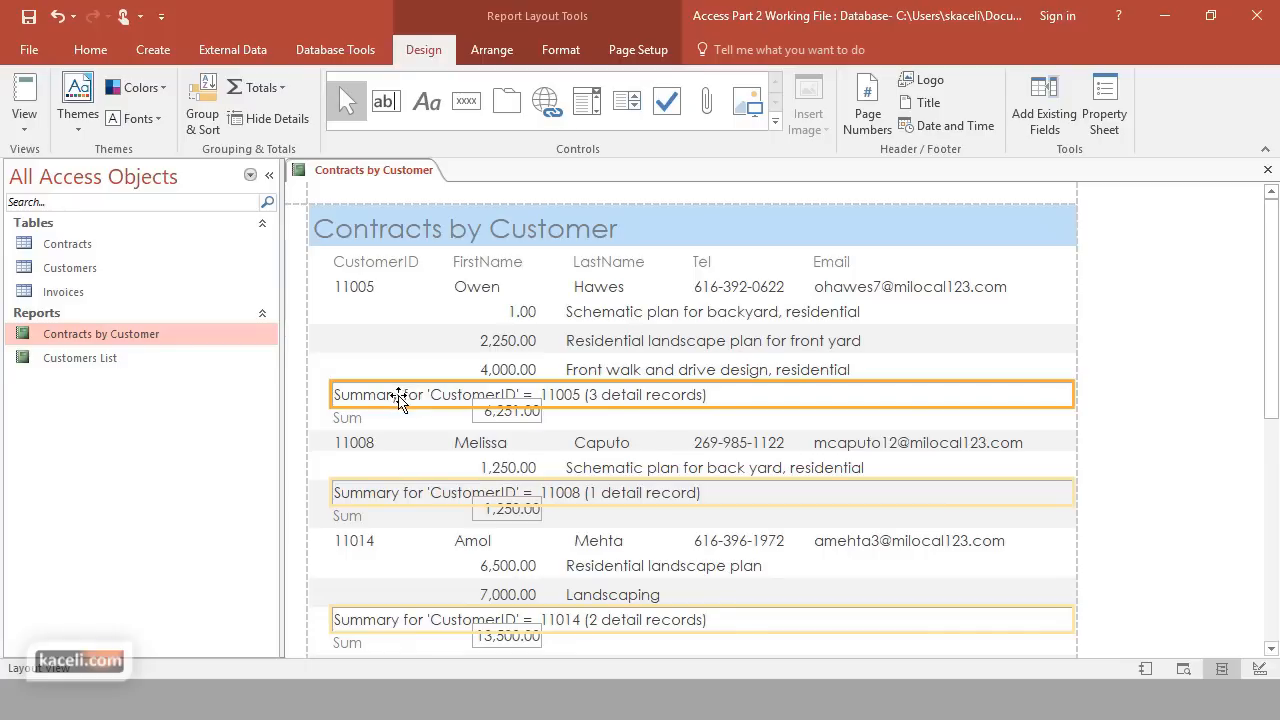
Move the Sum label beside the customer sum value and change its text to TOTAL
left_click(362, 418)
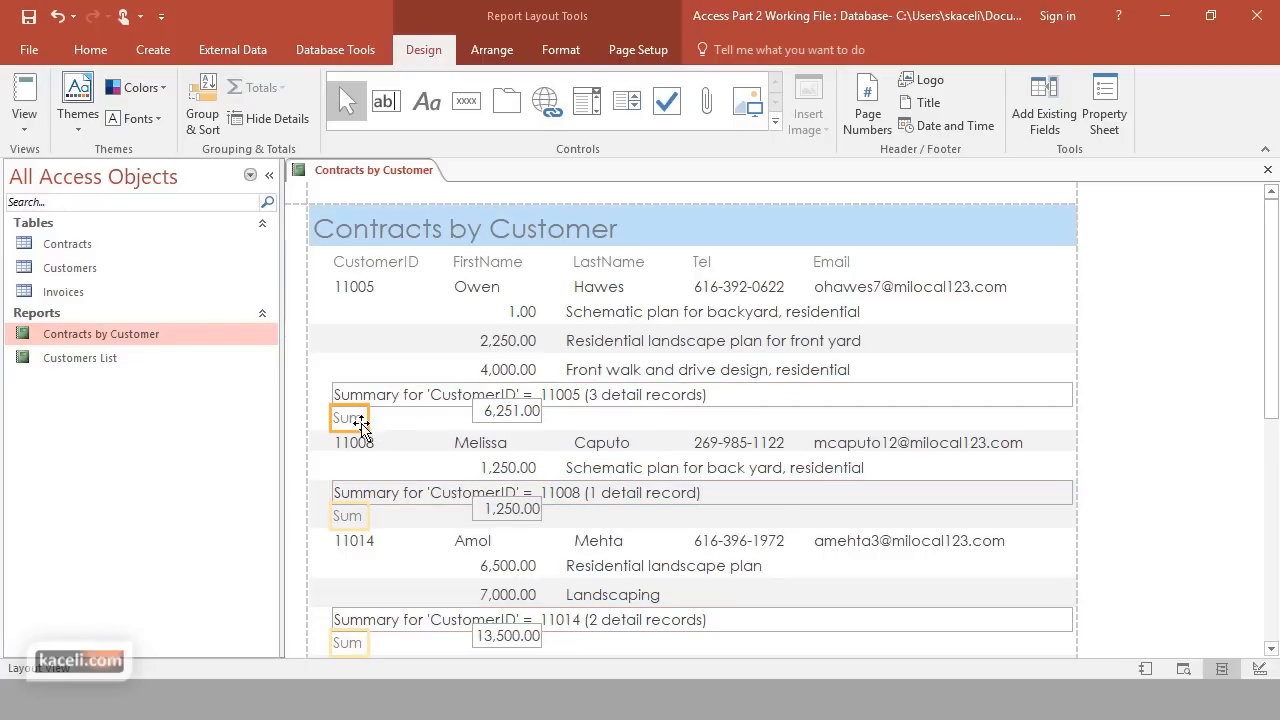
left_click_drag(356, 426, 457, 427)
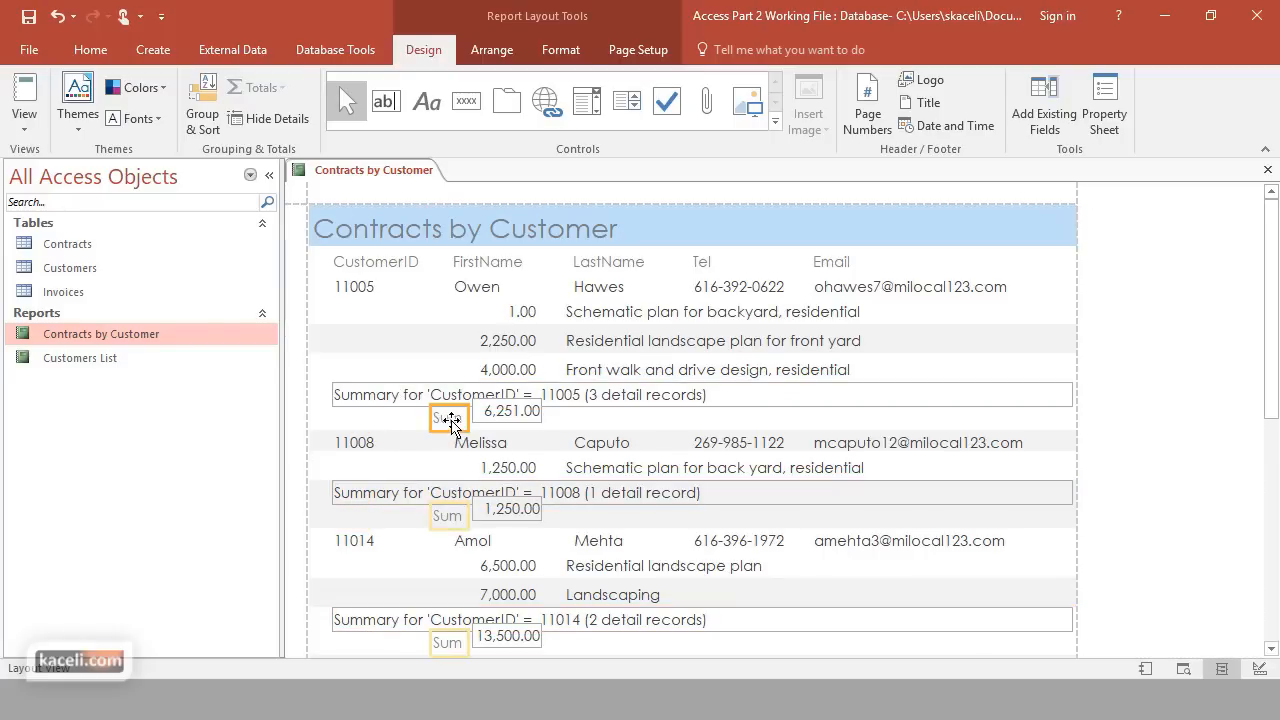
left_click(451, 424)
double_click(448, 422)
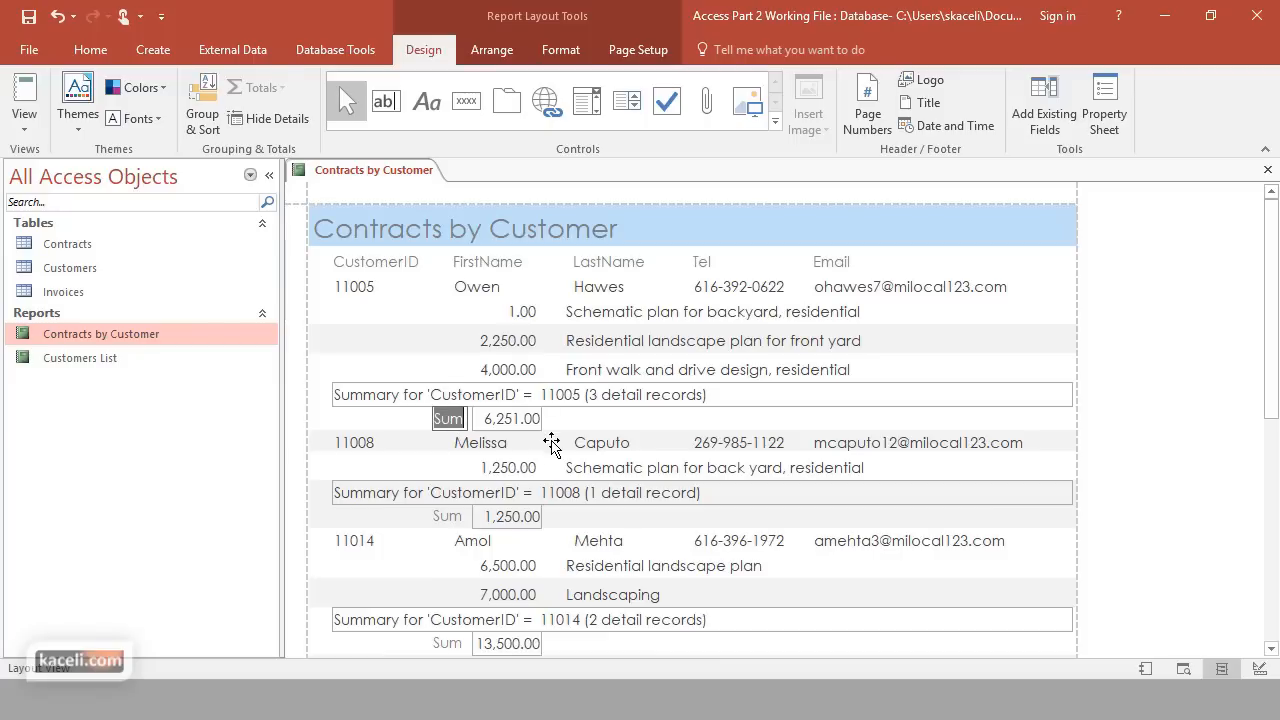
key("Caps_Lock")
type("TOTAL")
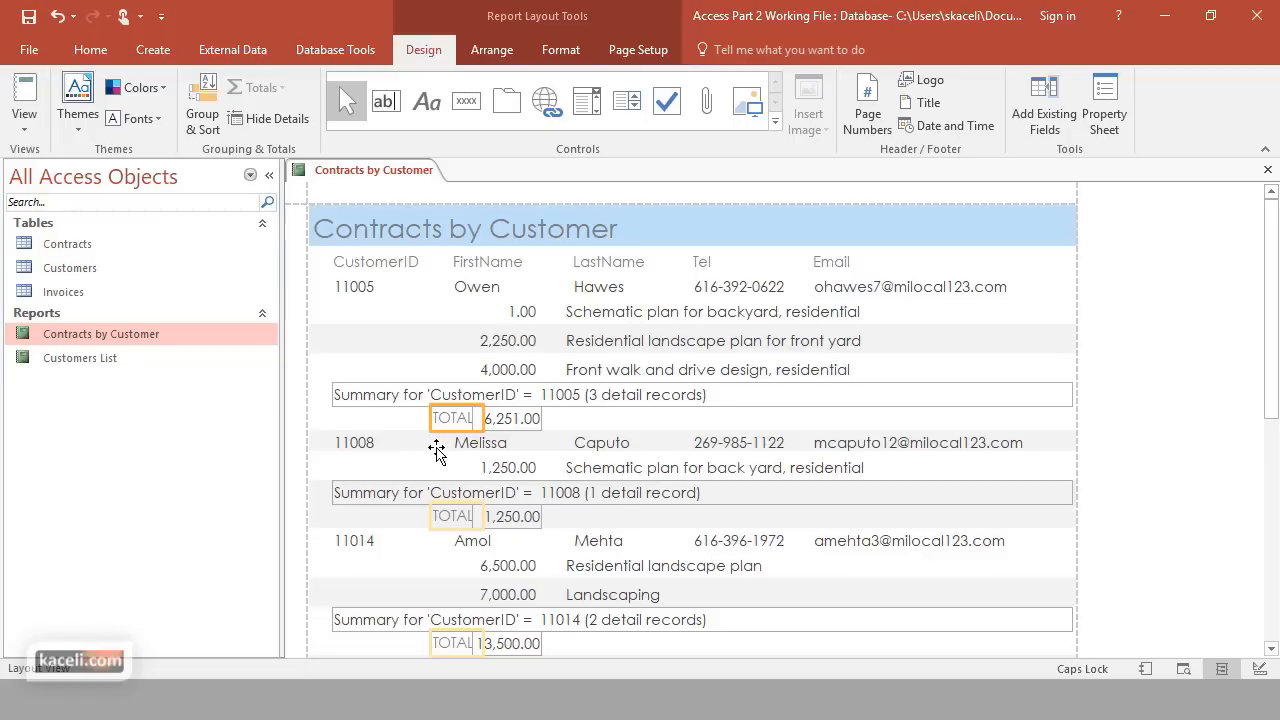
Apply the last theme in the Office gallery to the report, and delete the CustomerID summary line
left_click(77, 122)
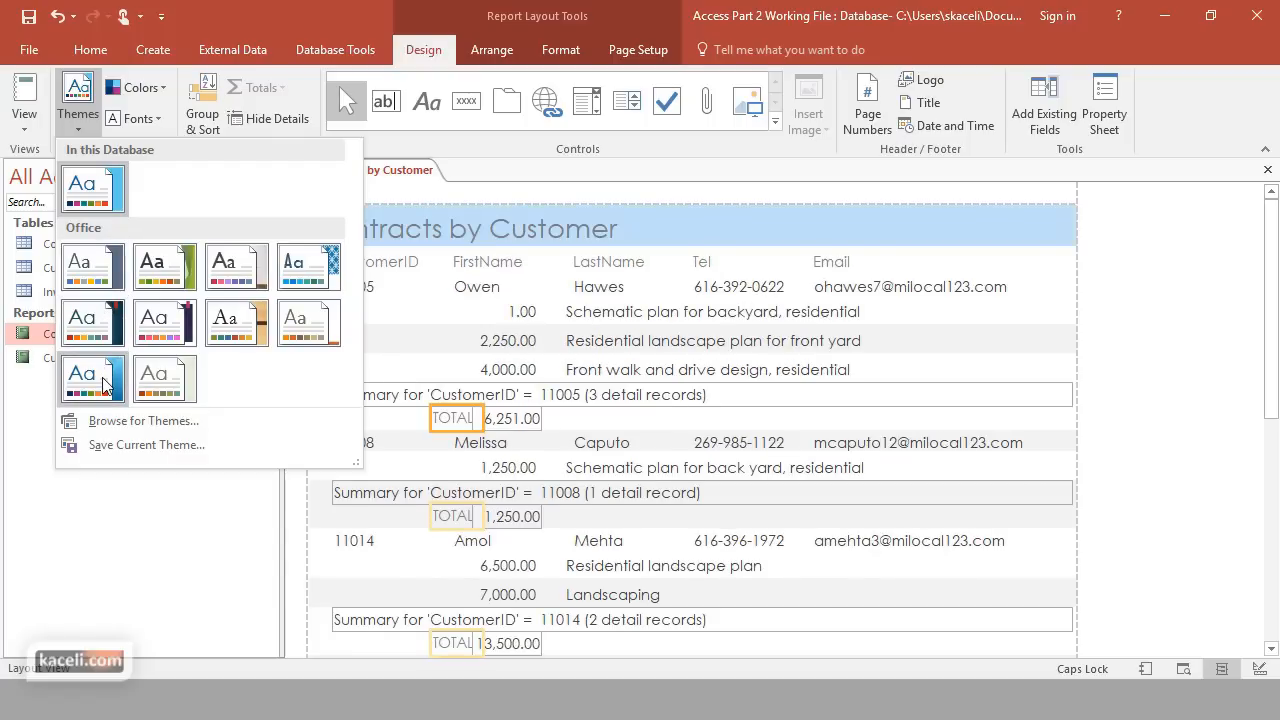
left_click(142, 365)
left_click(390, 395)
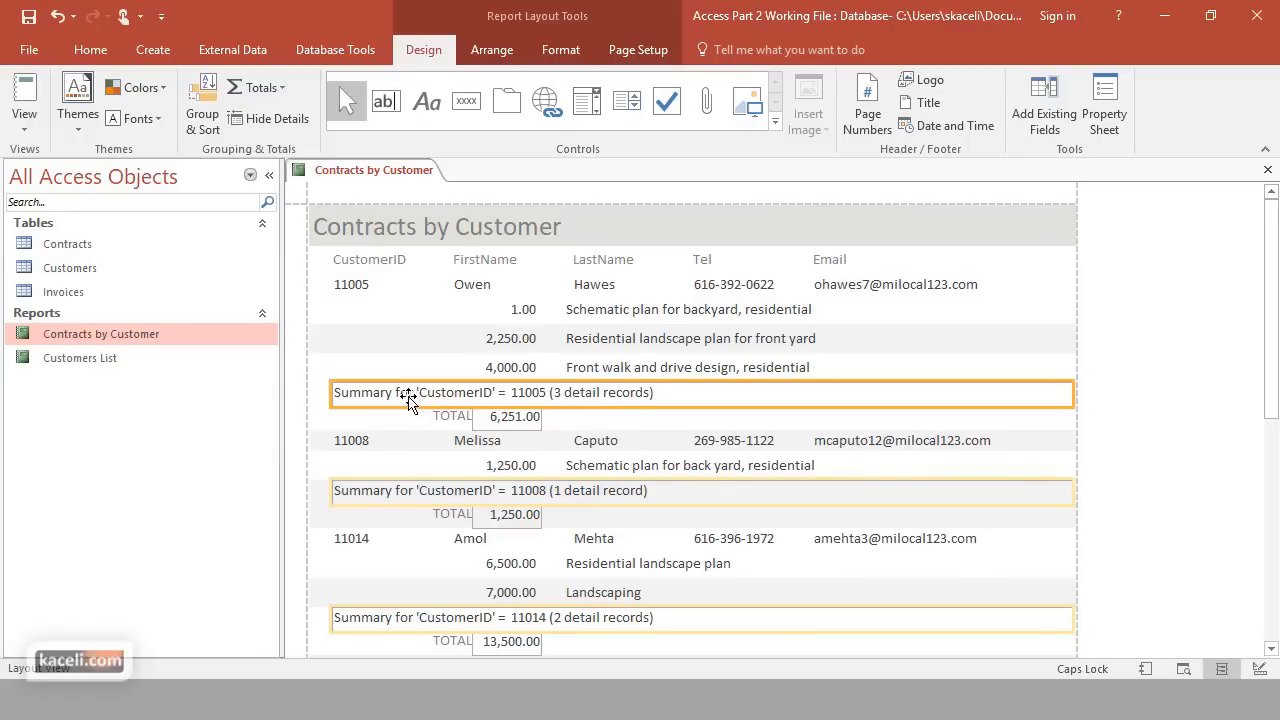
key("Delete")
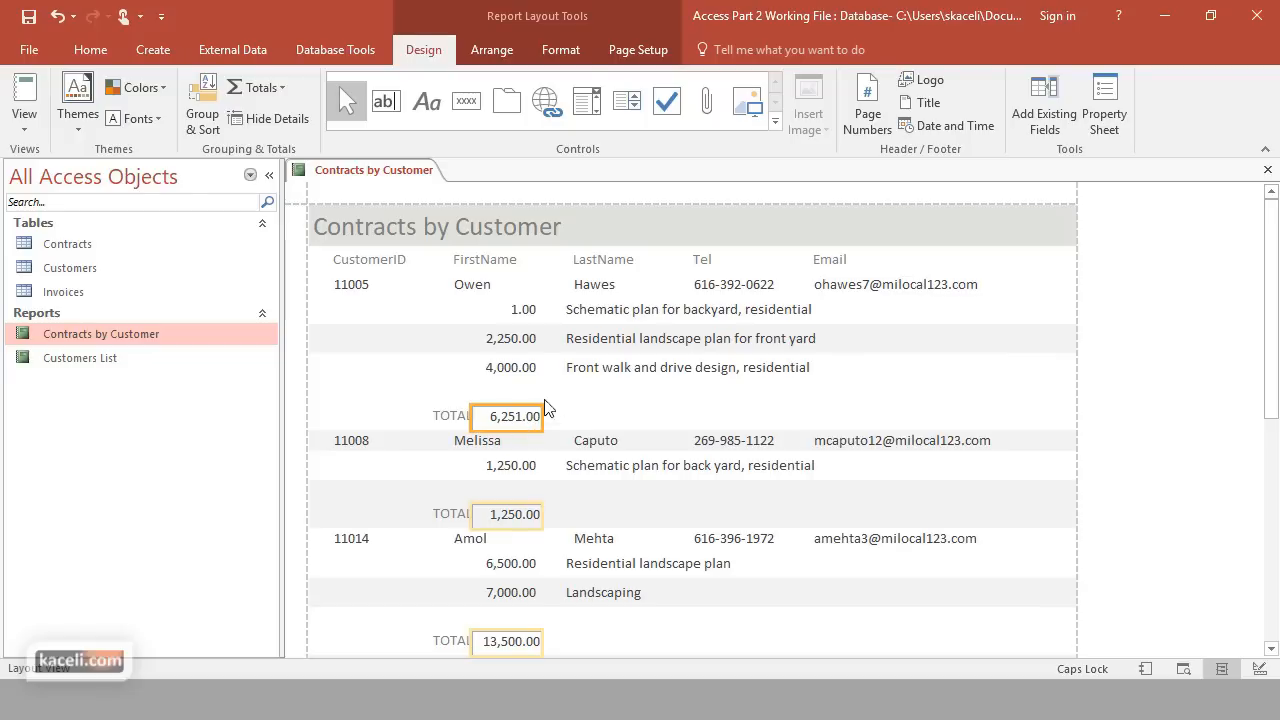
Copy the contract amounts' formatting onto the customer sum values with Format Painter
left_click(527, 368)
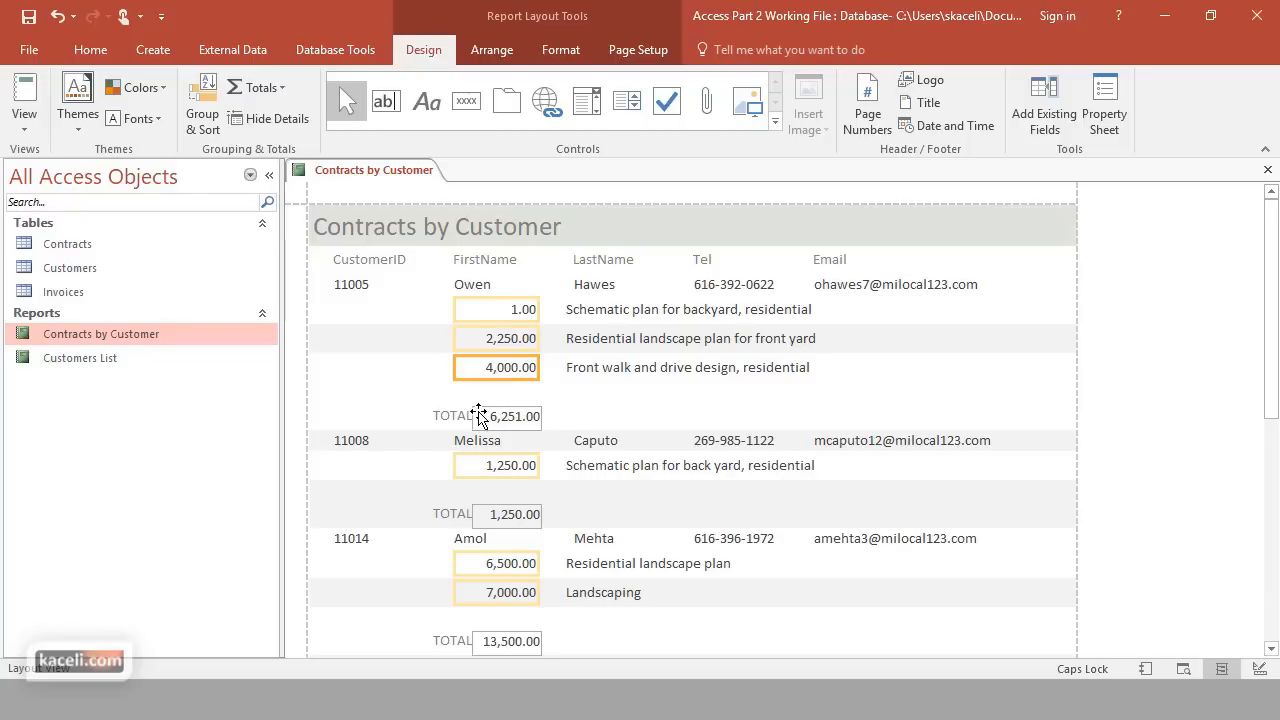
left_click(565, 55)
left_click(338, 87)
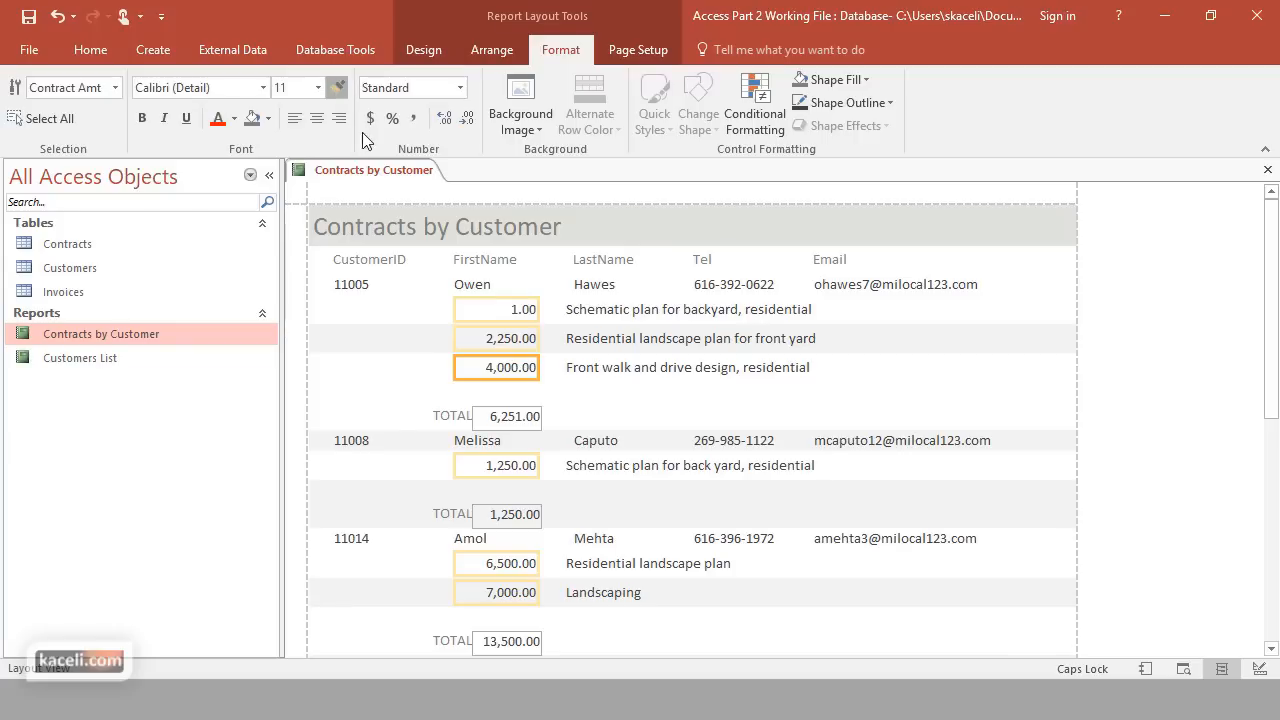
left_click(509, 418)
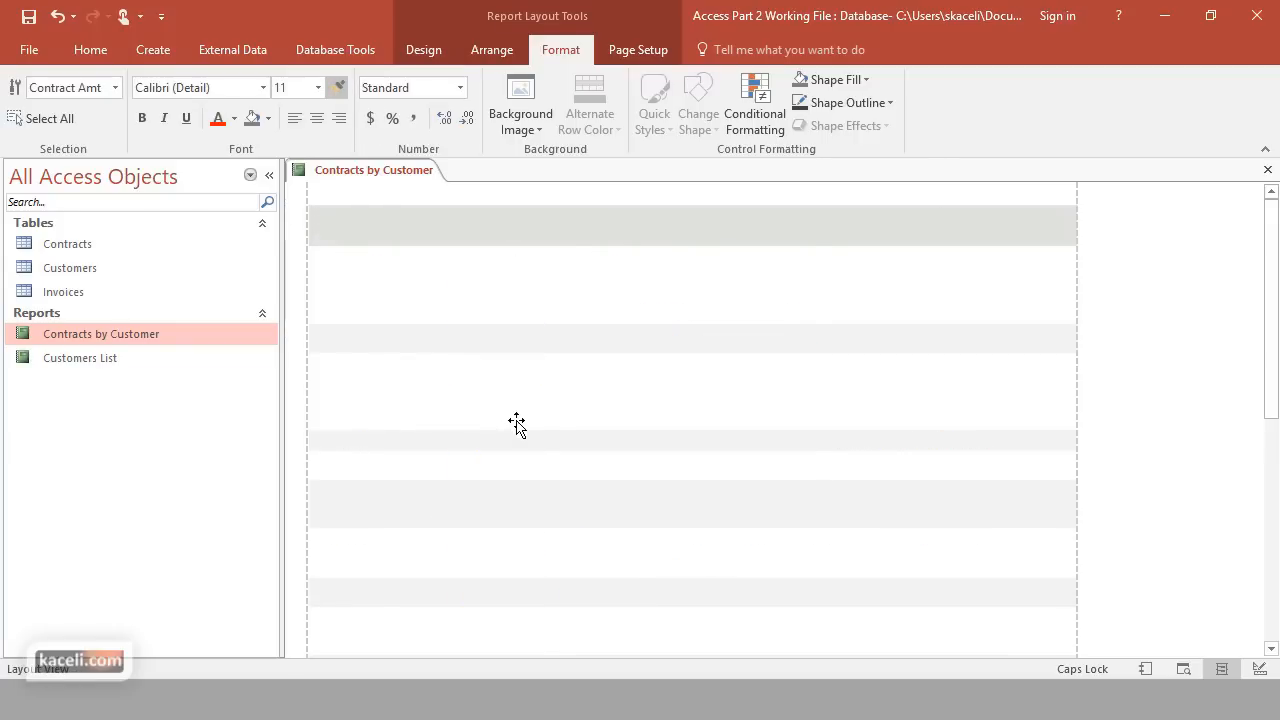
Change the total label to a bold TOTAL:, and move it and the customer sum value up directly beneath the contract amounts
left_click(460, 418)
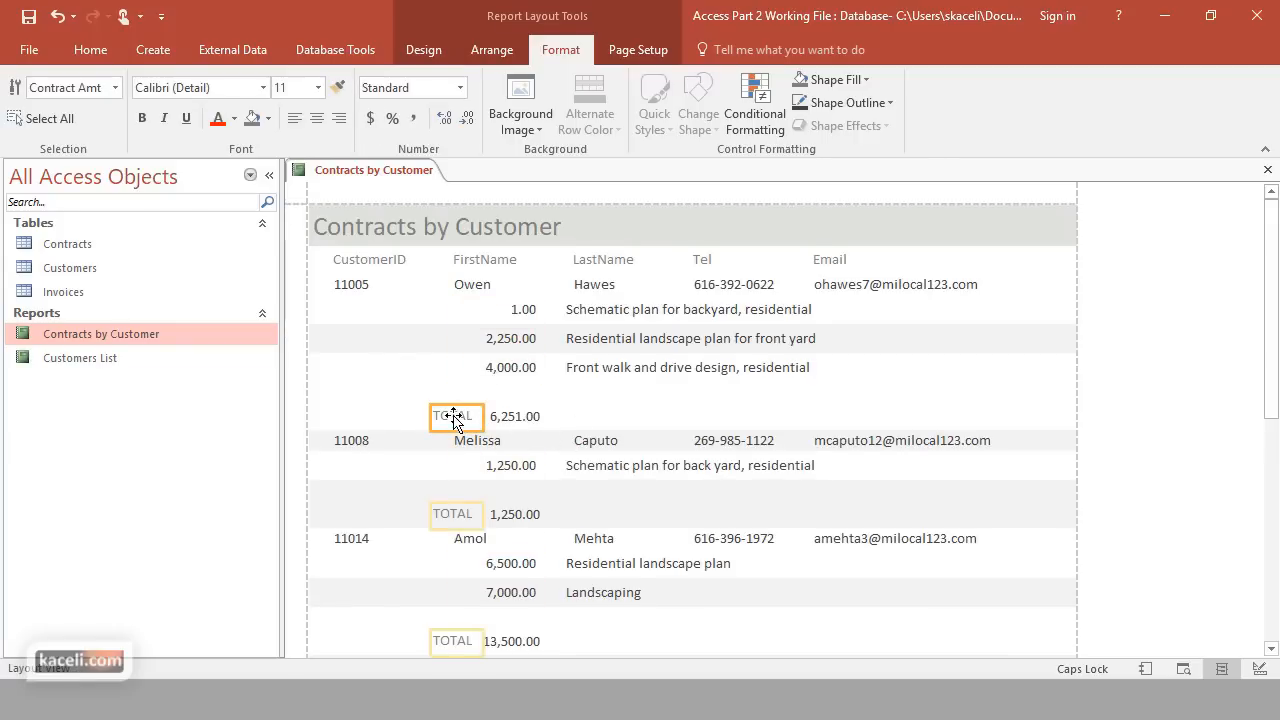
left_click(337, 86)
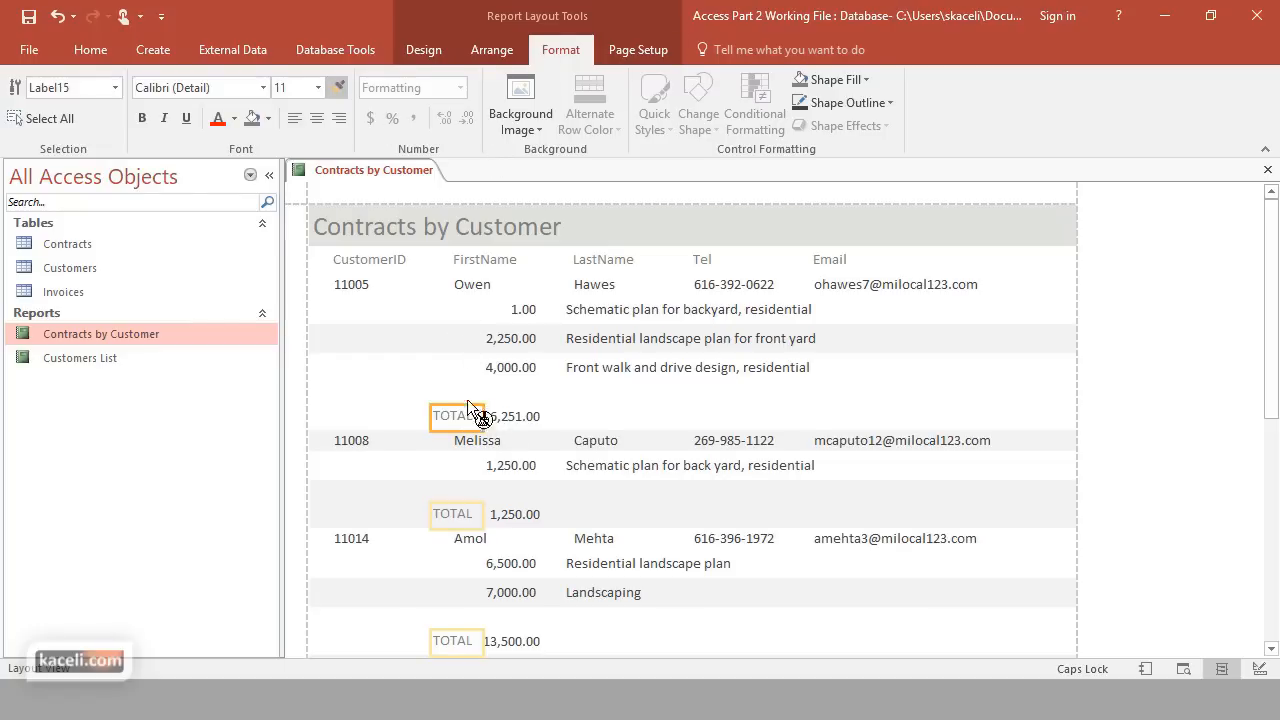
left_click(510, 418)
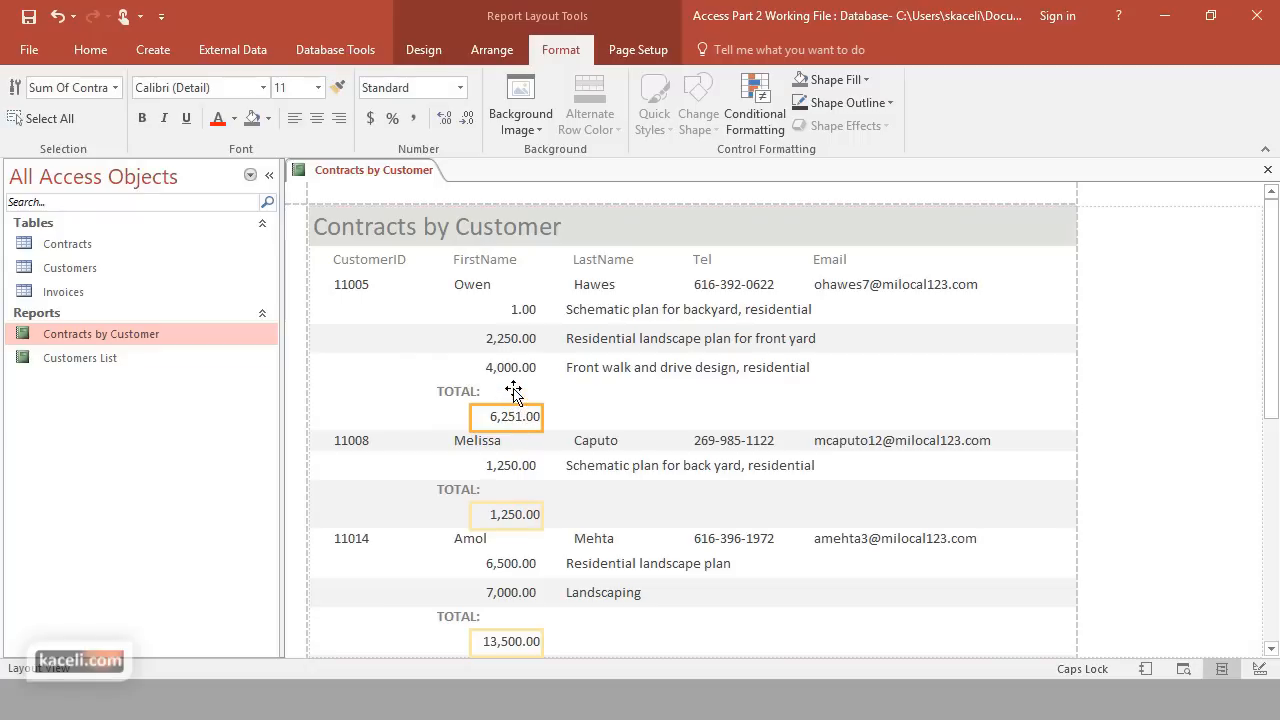
left_click_drag(513, 393, 503, 394)
left_click(448, 400)
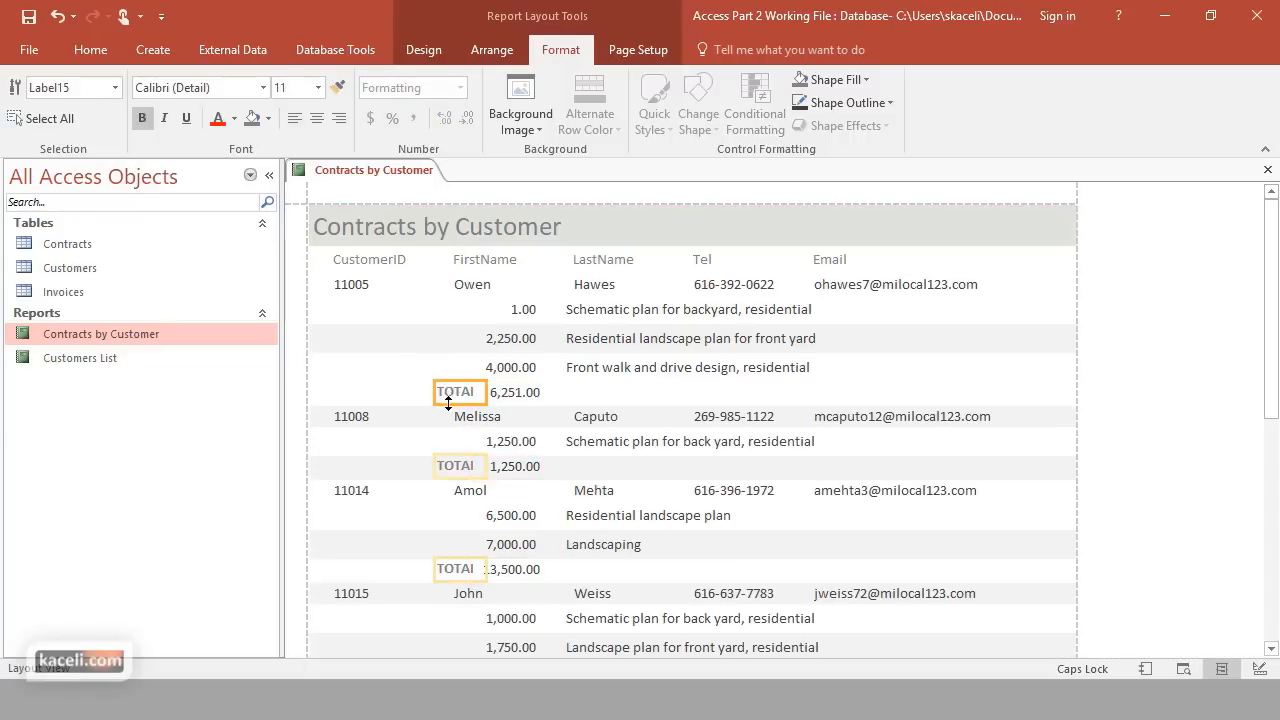
double_click(458, 394)
Rename the column headings Customer ID, First Name and Last Name, and align the last name column with the contract descriptions
left_click(386, 266)
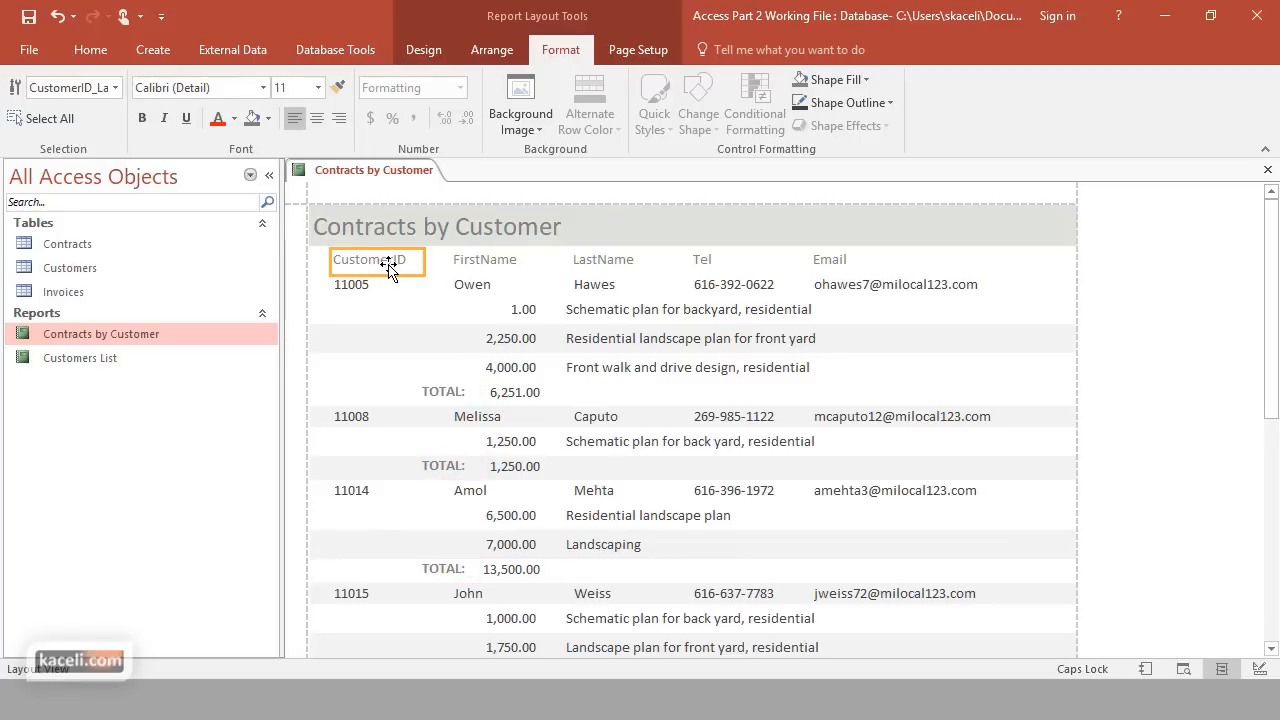
double_click(380, 262)
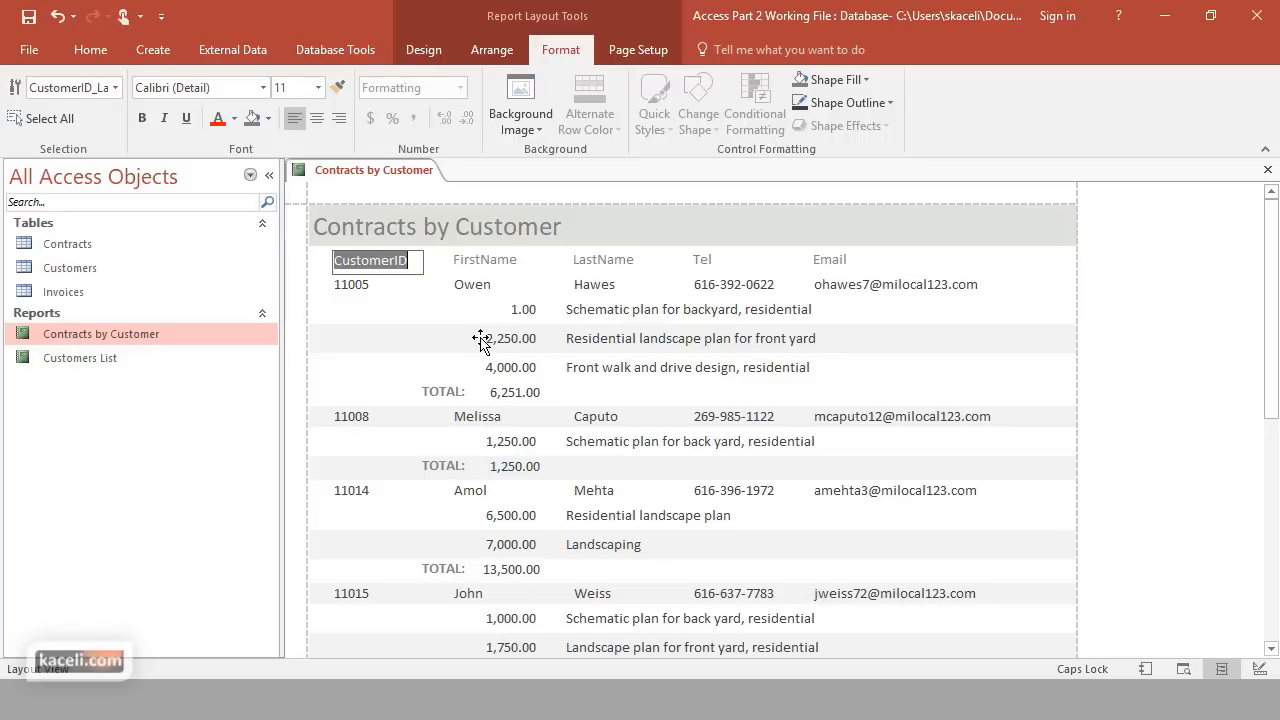
type("C")
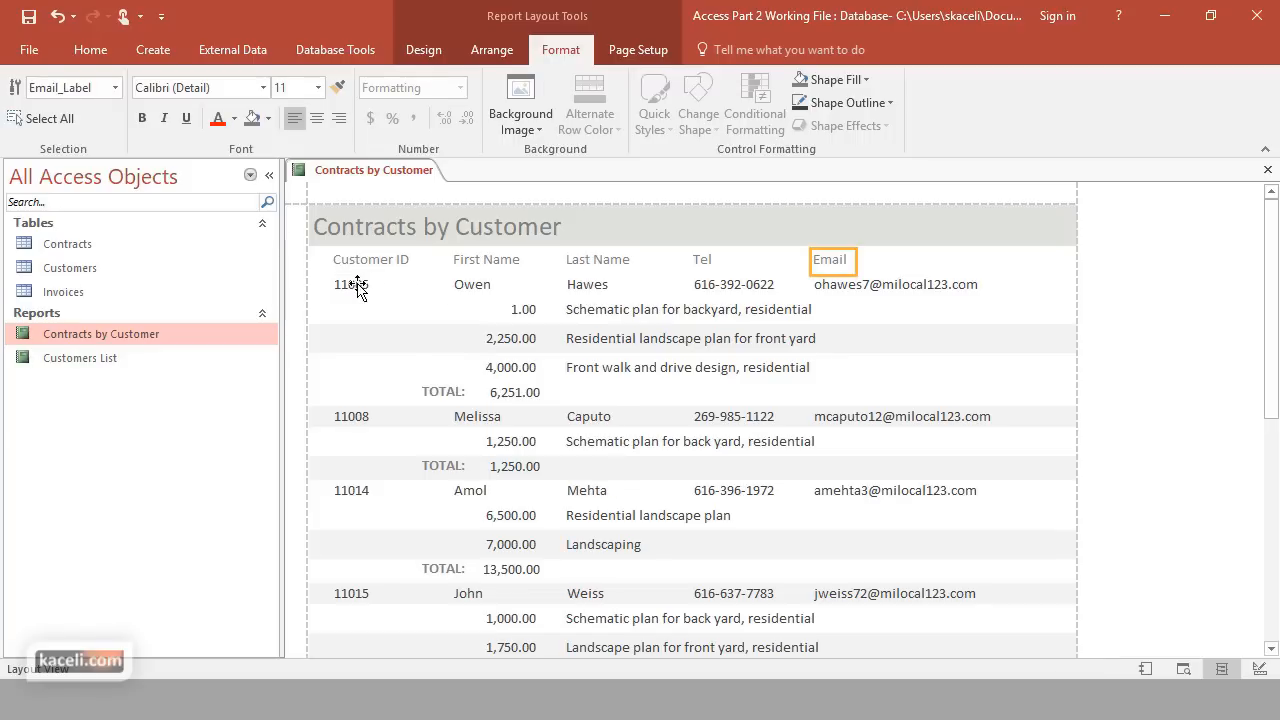
Make the Customer ID, First Name, Last Name, Tel and Email column headings bold
left_click(360, 286)
left_click(368, 260)
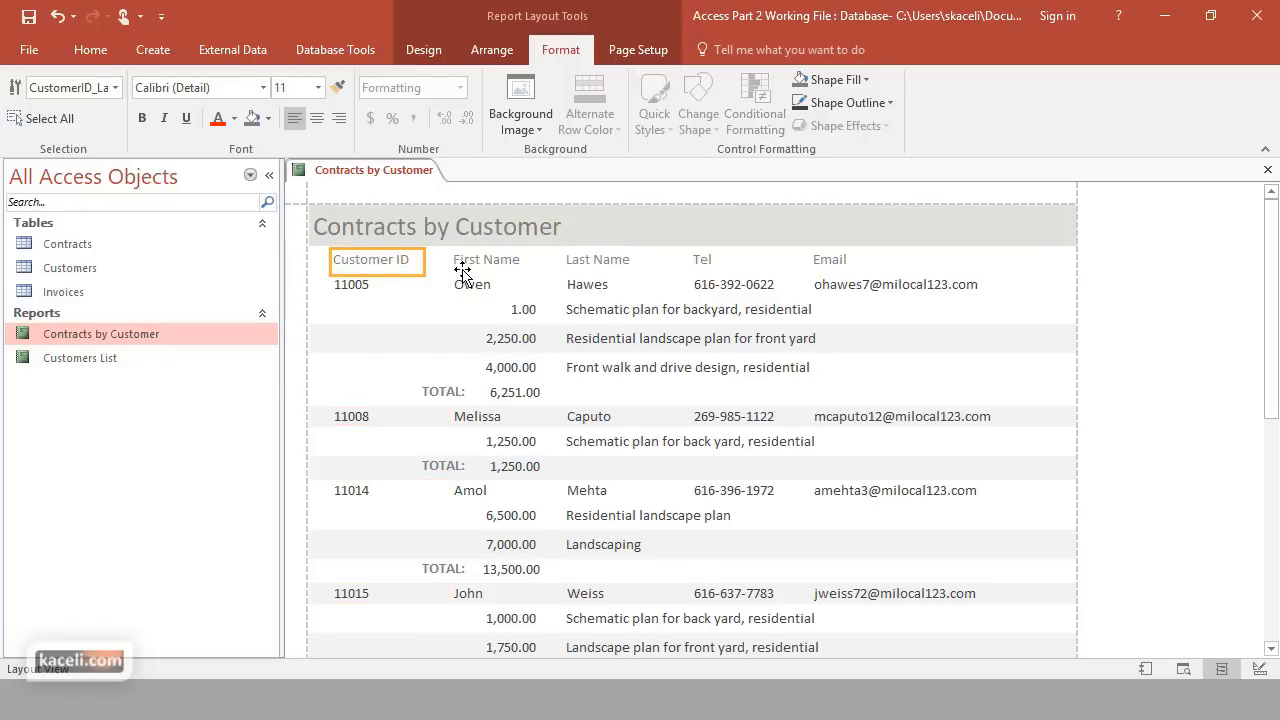
left_click(503, 262, "shift")
left_click(590, 260, "shift")
left_click(703, 261, "shift")
left_click(831, 262, "shift")
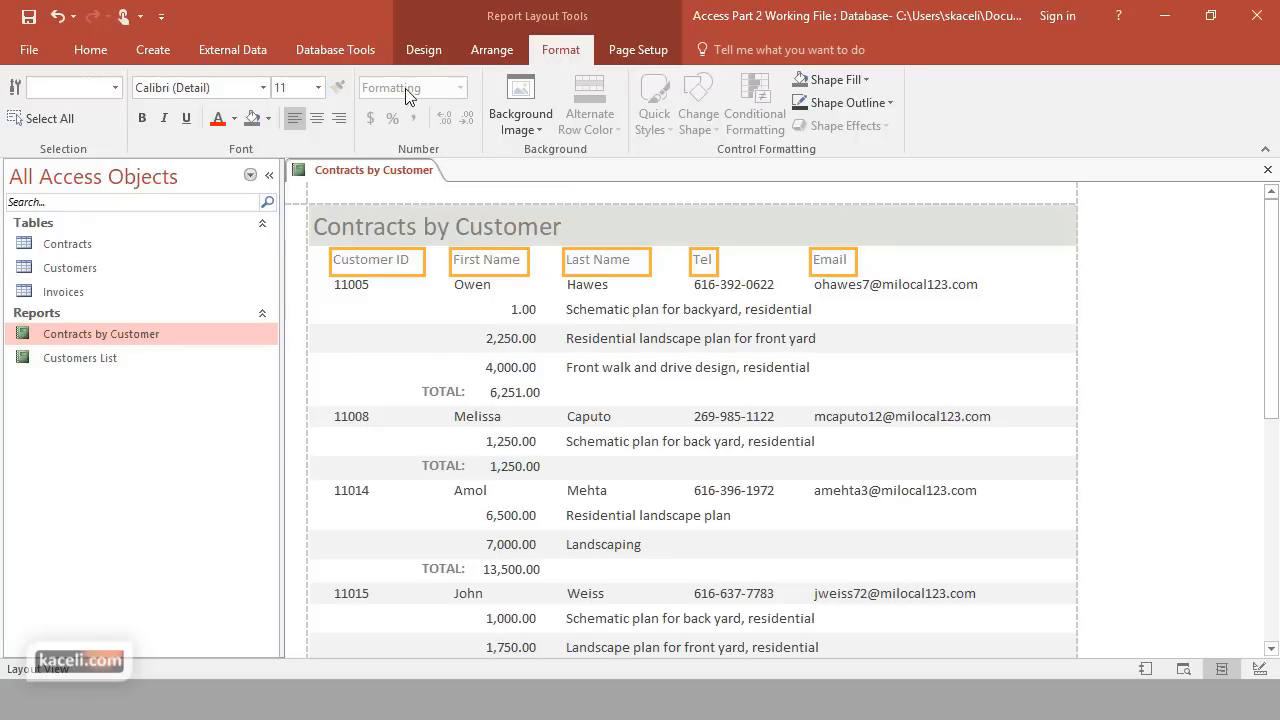
key("ctrl+b")
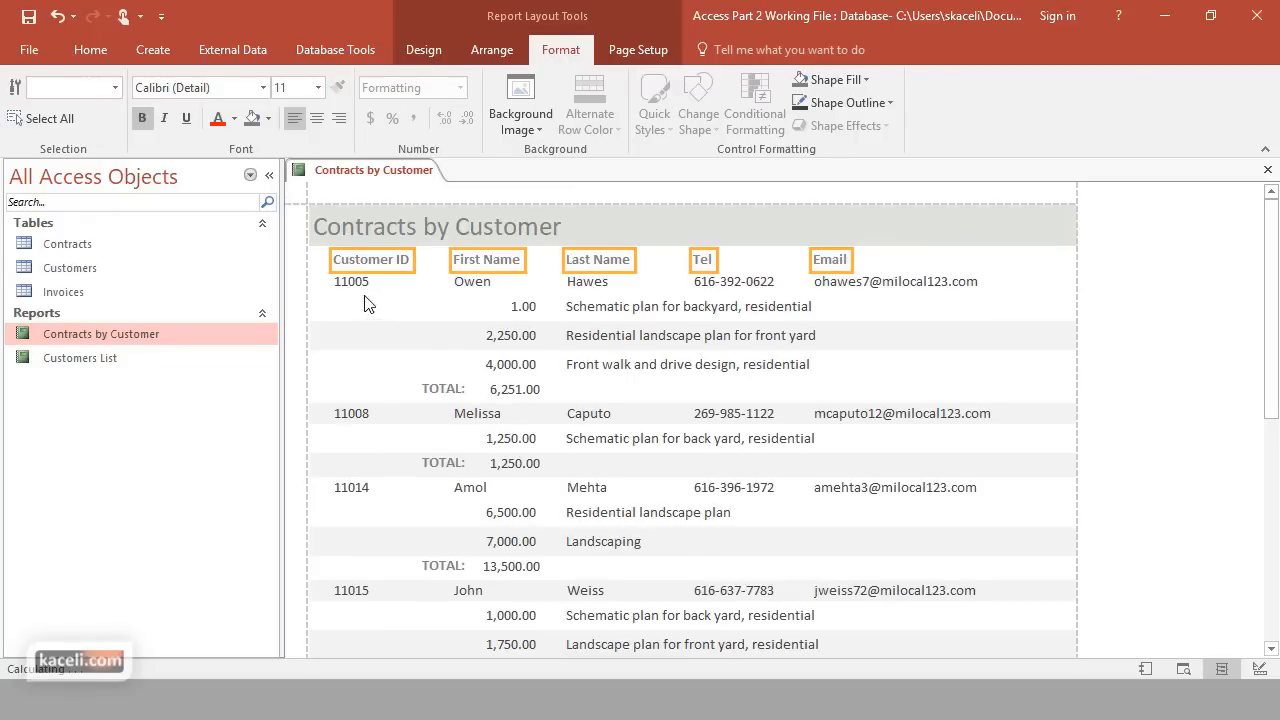
Make the customer ID, first name, last name, telephone and email values bold
left_click(357, 286)
left_click(472, 284, "shift")
left_click(595, 285, "shift")
left_click(705, 282, "shift")
left_click(848, 283, "shift")
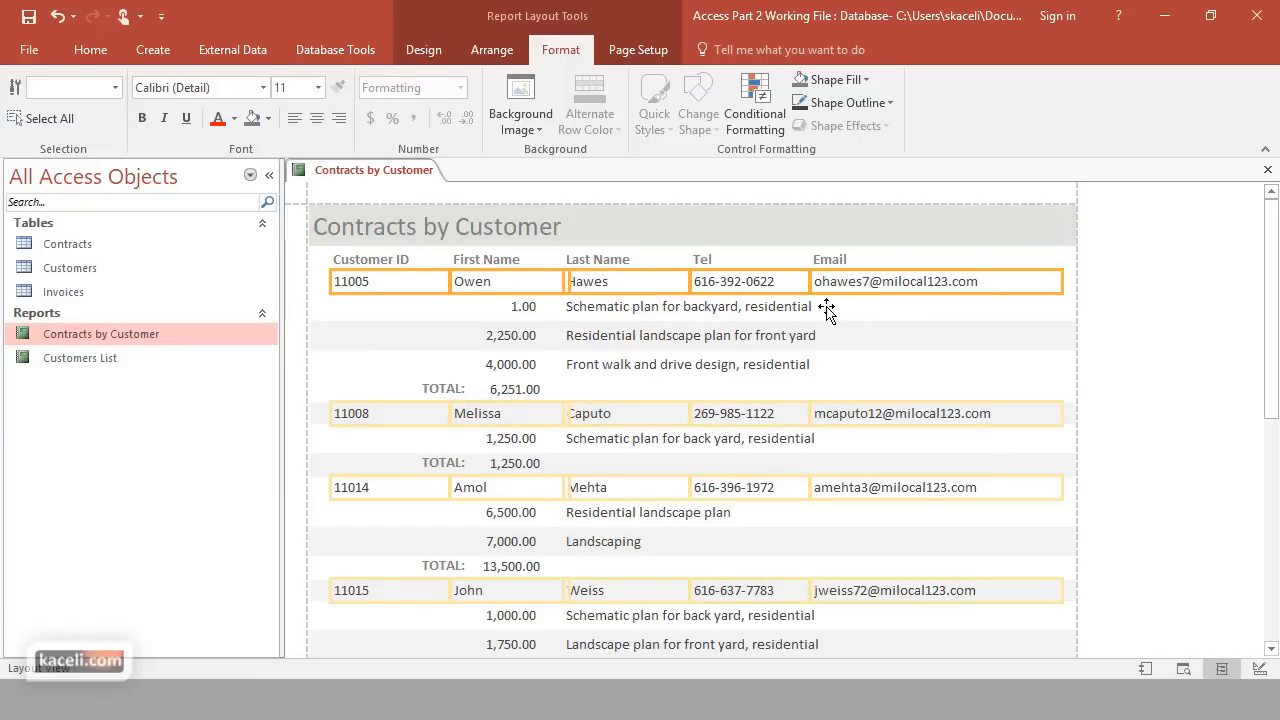
left_click(142, 118)
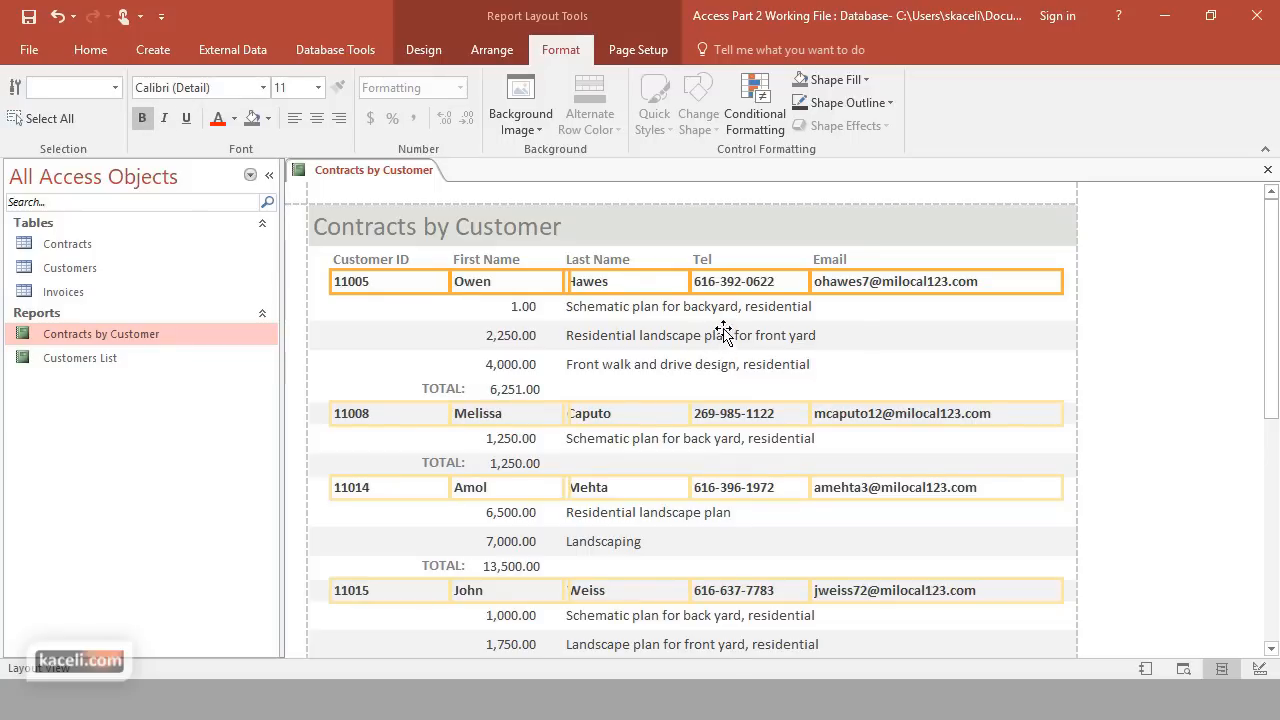
left_click(628, 284)
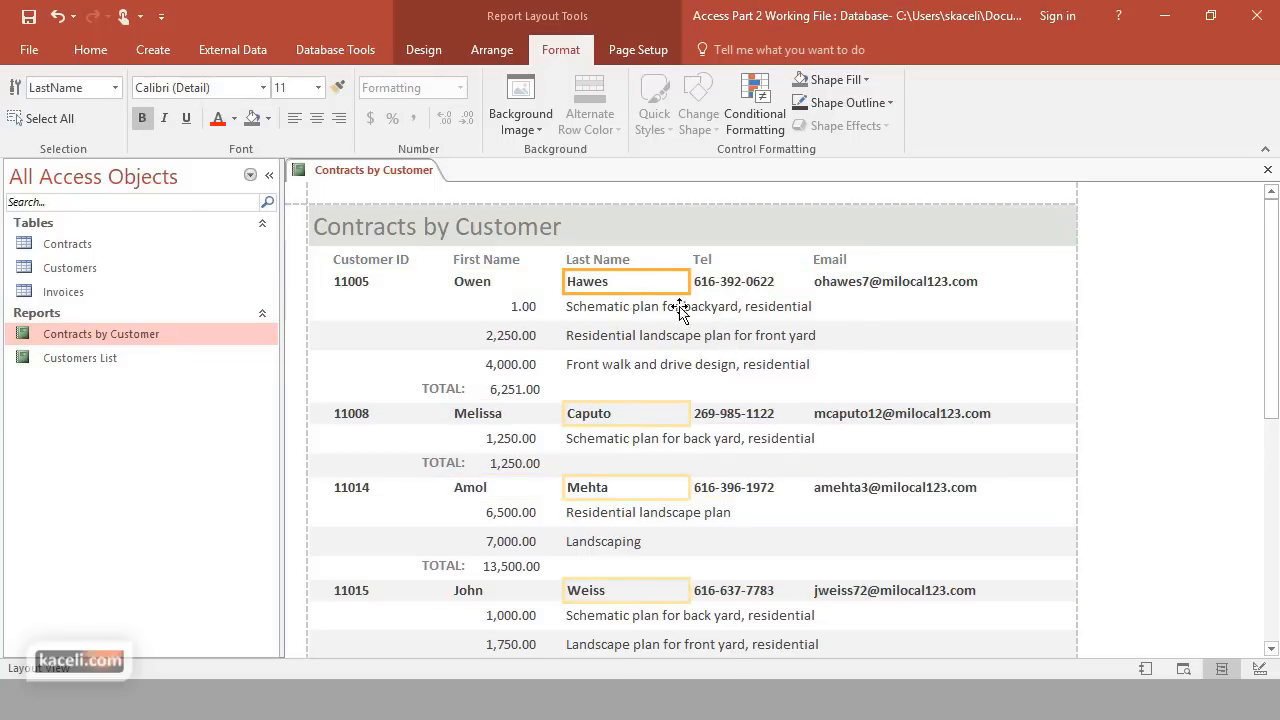
left_click(846, 321)
left_click(441, 346)
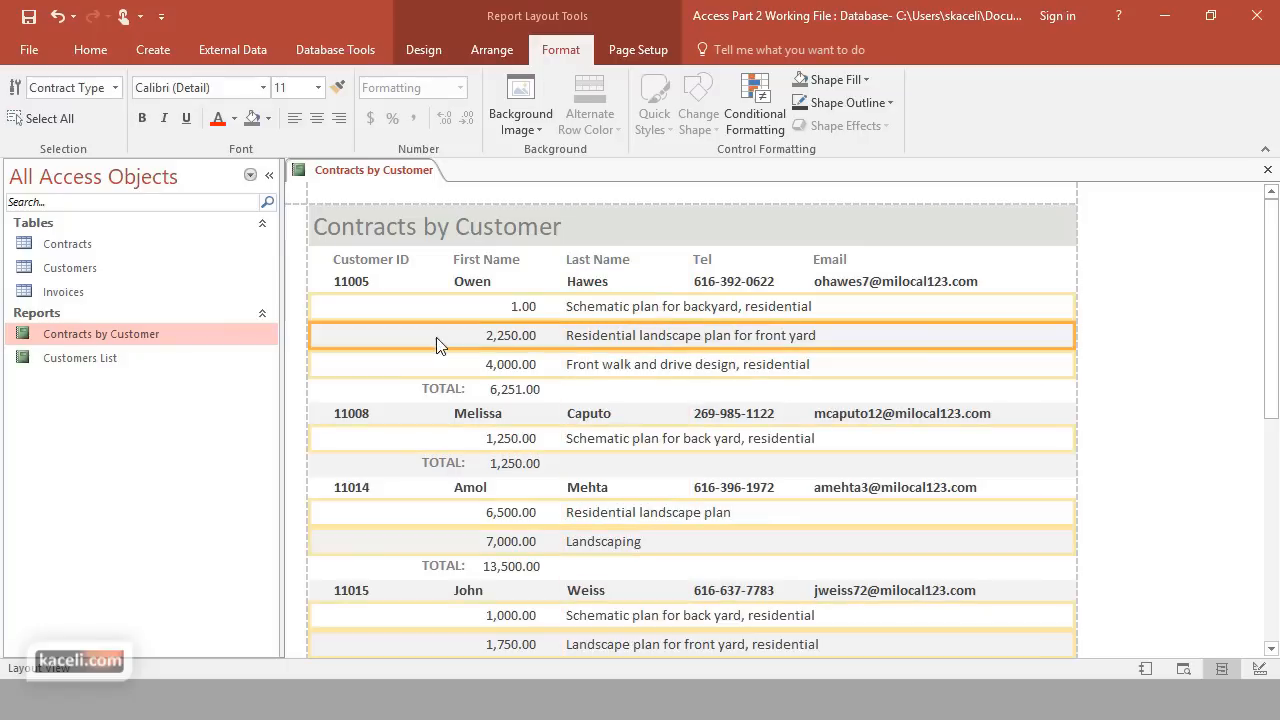
left_click(1166, 364)
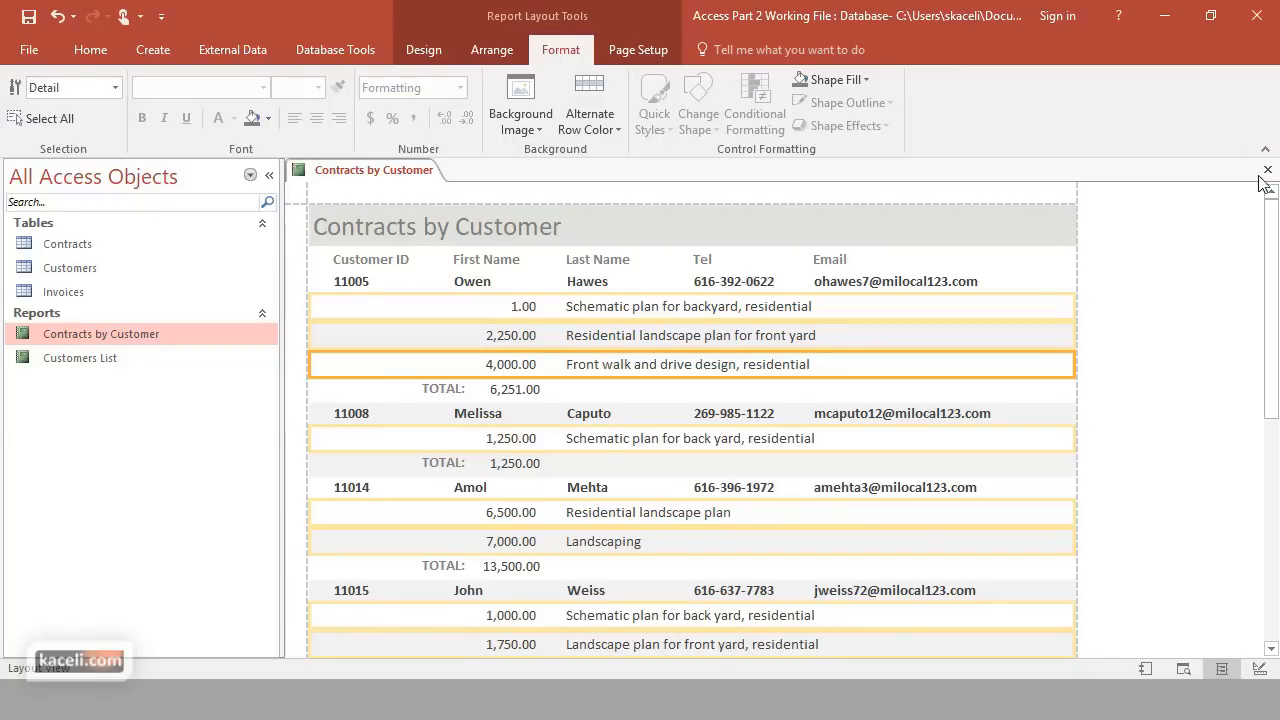
left_click(82, 53)
left_click(24, 120)
left_click(184, 454)
Close the Contracts by Customer report, saving its design changes, and reopen it
left_click(1268, 170)
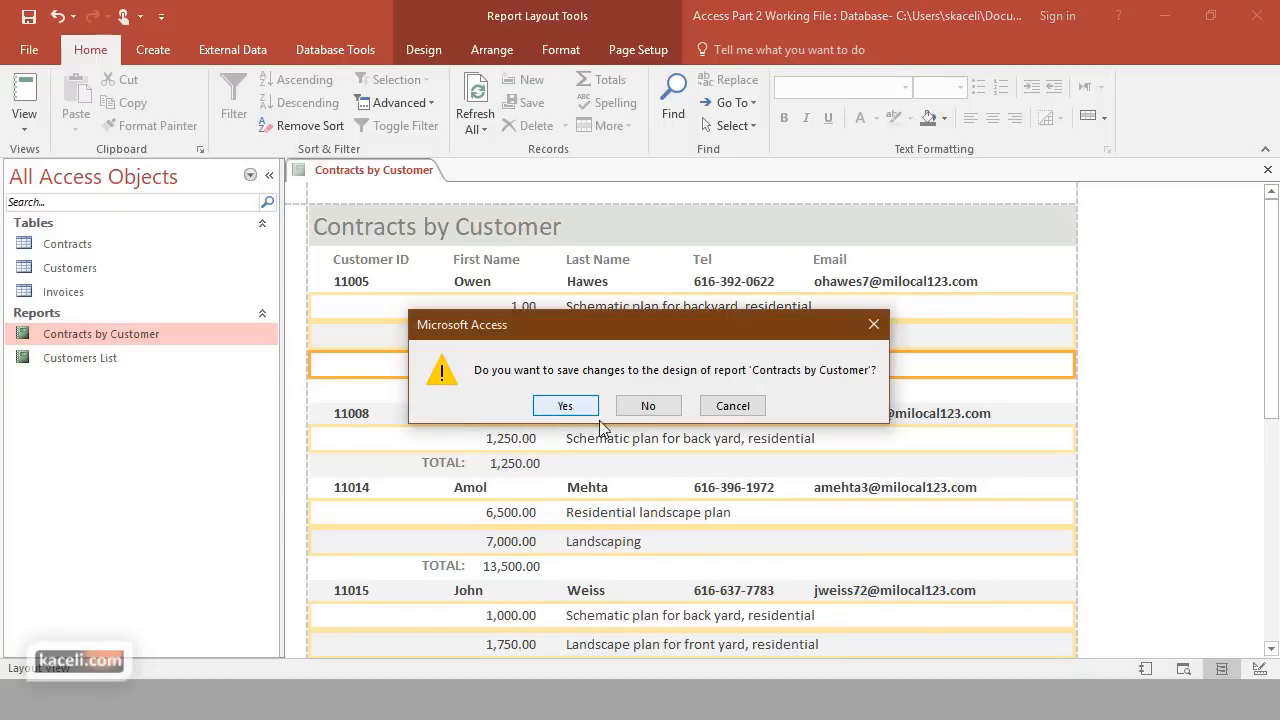
left_click(625, 409)
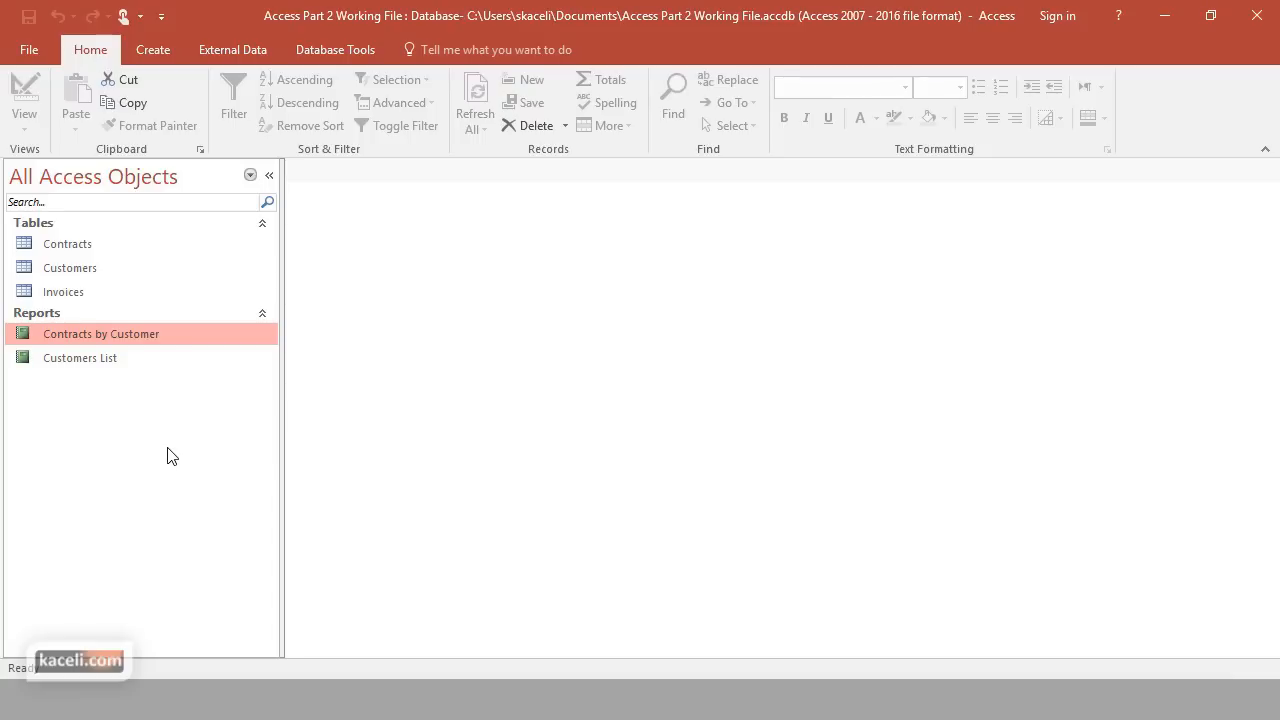
double_click(137, 336)
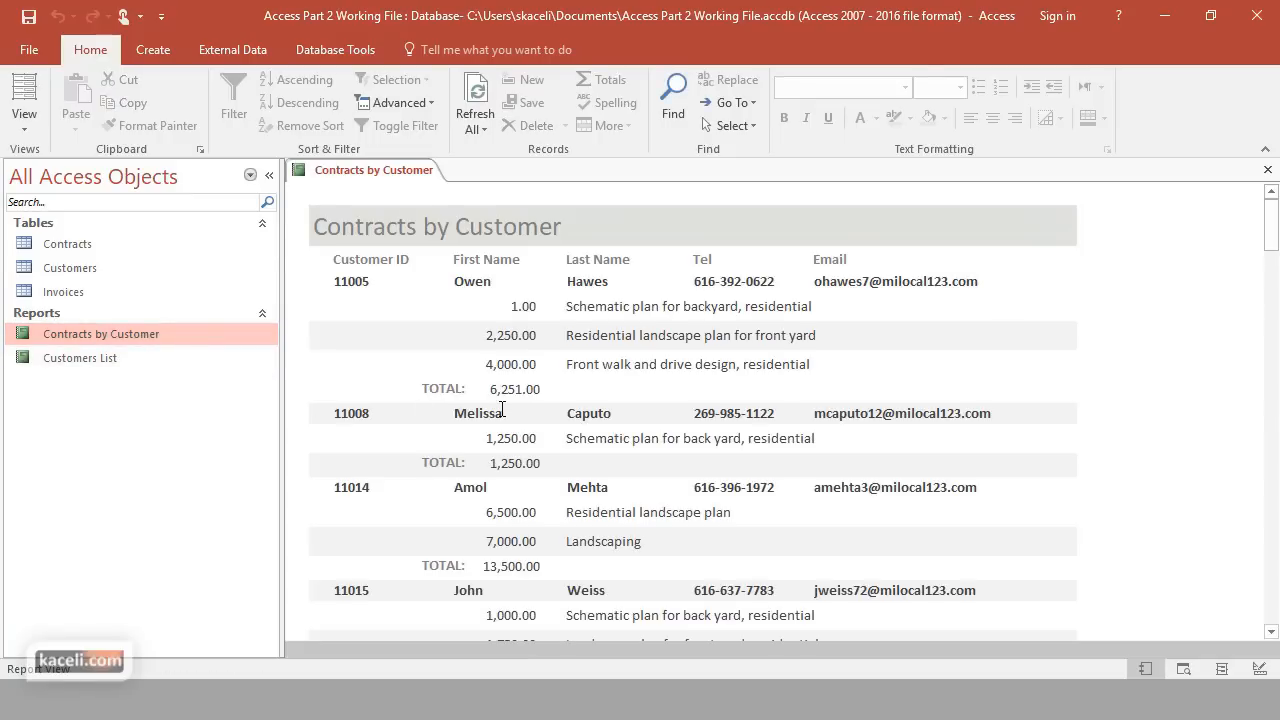
Examine the layout of the report's first page in Print Preview, and close the preview
left_click(24, 118)
left_click(88, 208)
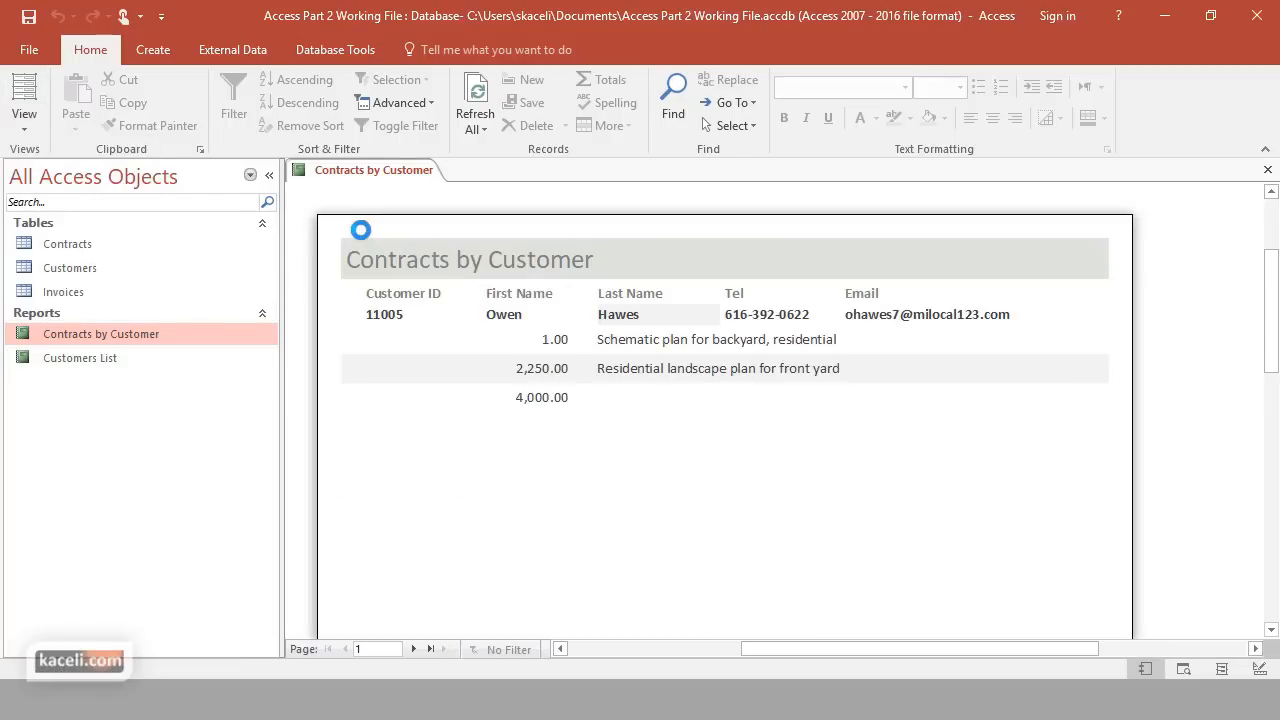
scroll(1034, 458, "down", 3)
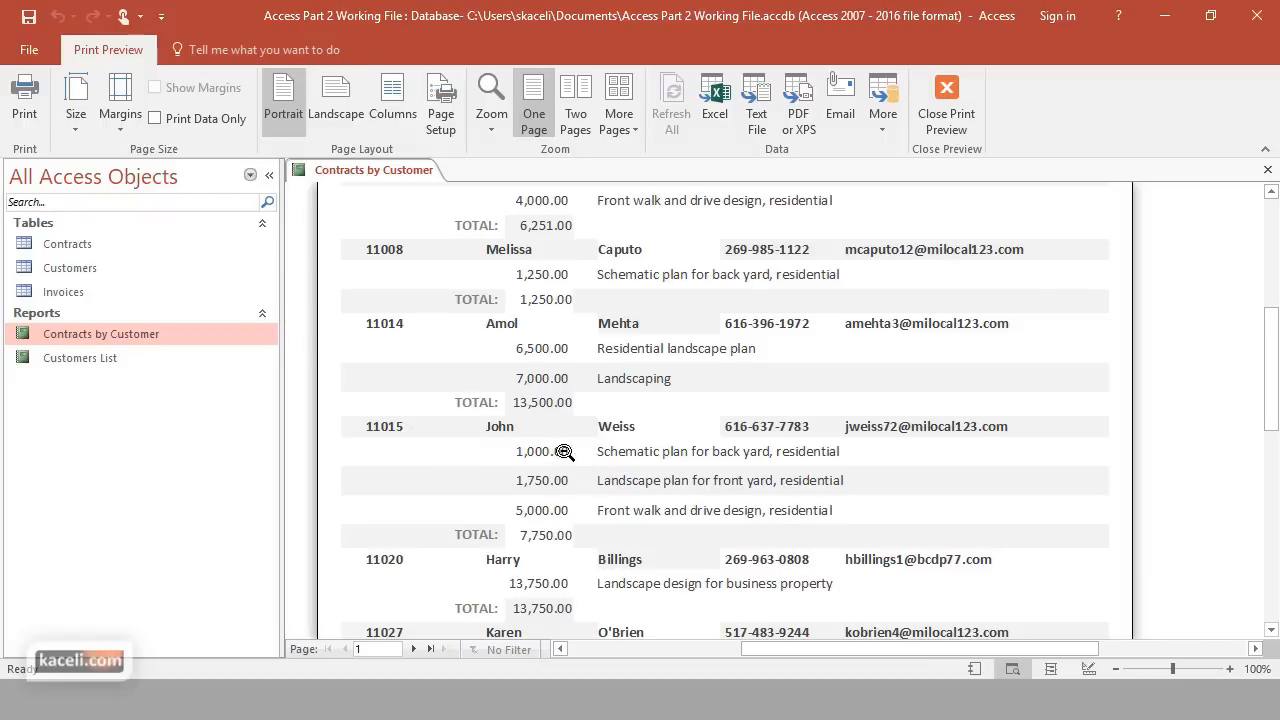
scroll(717, 499, "down", 1)
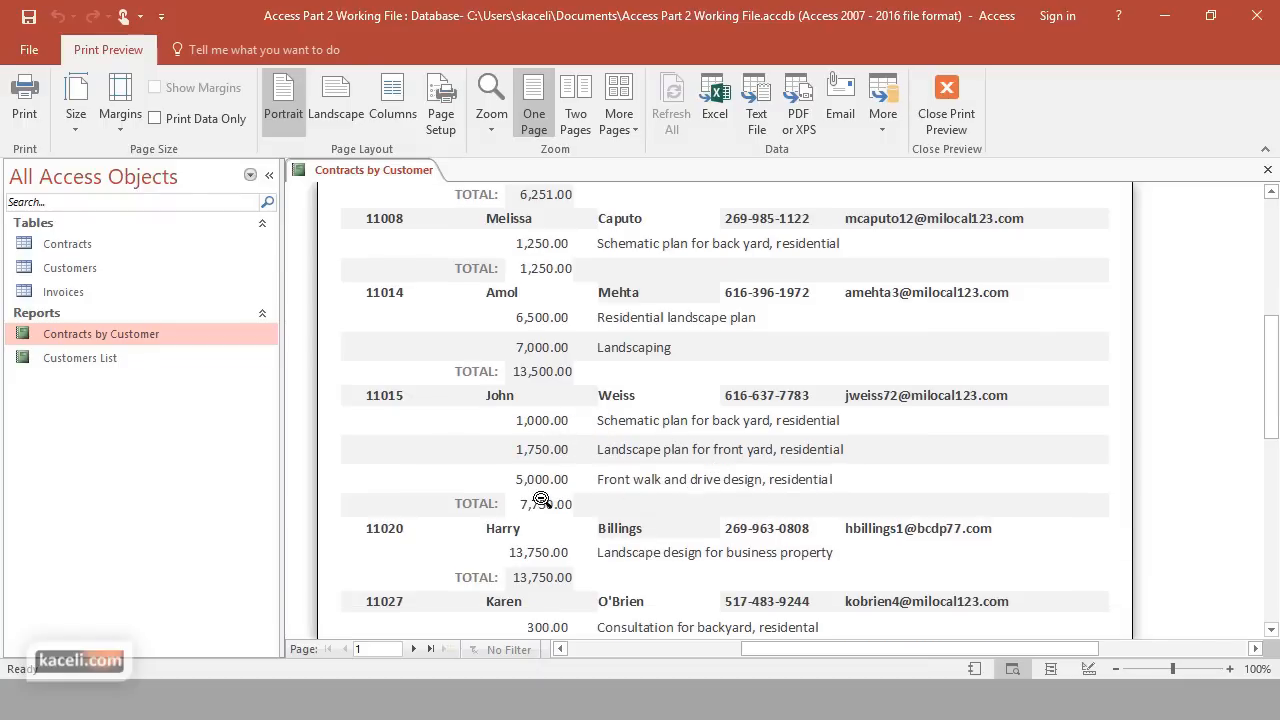
scroll(578, 504, "down", 10)
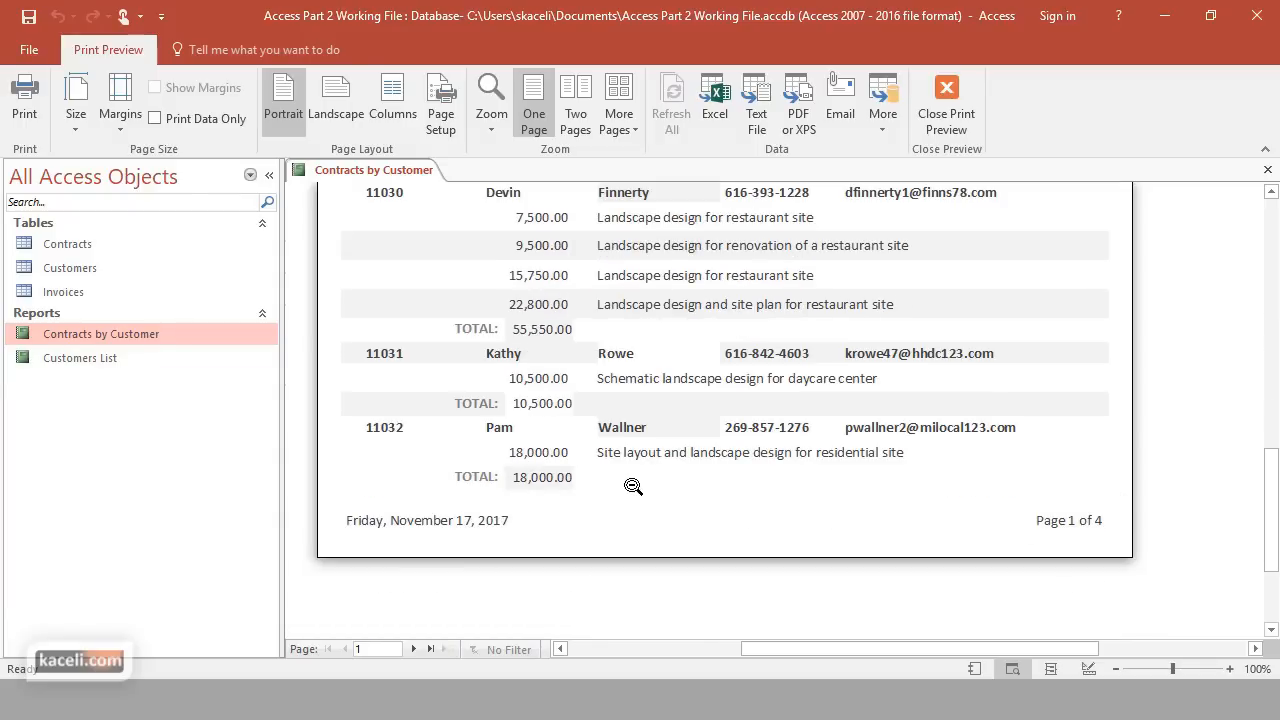
scroll(633, 484, "up", 10)
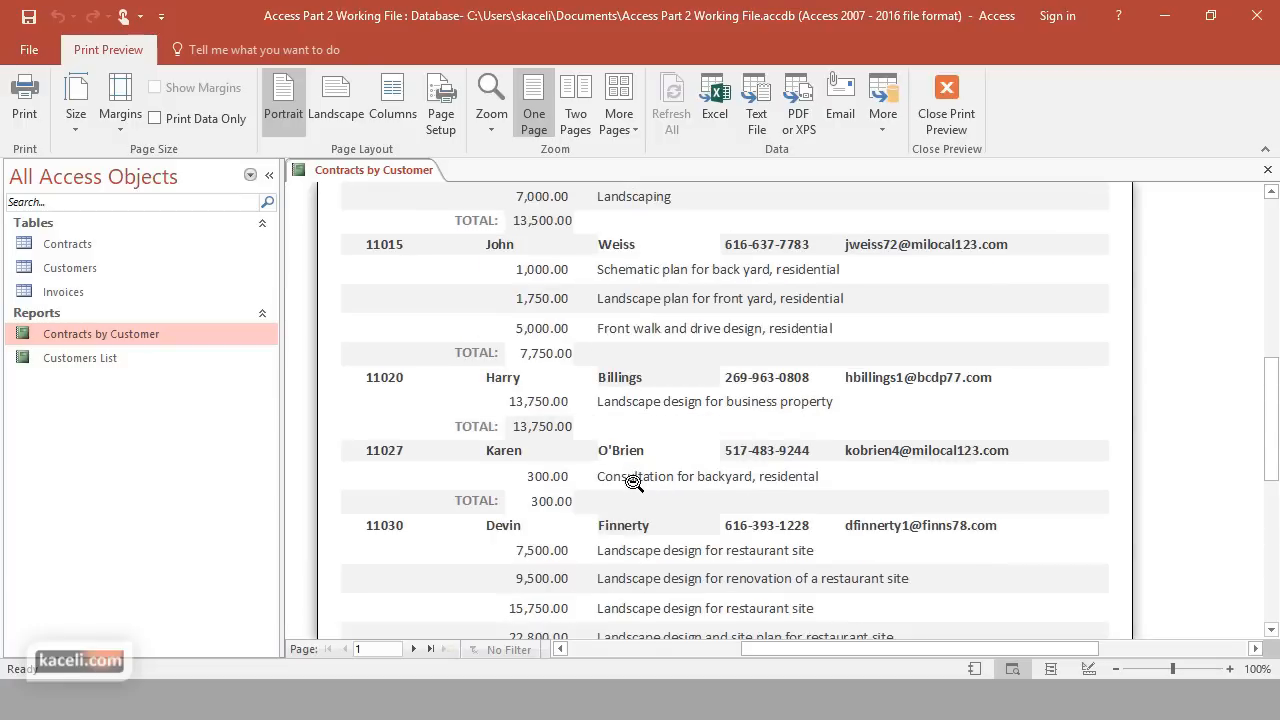
scroll(613, 409, "up", 2)
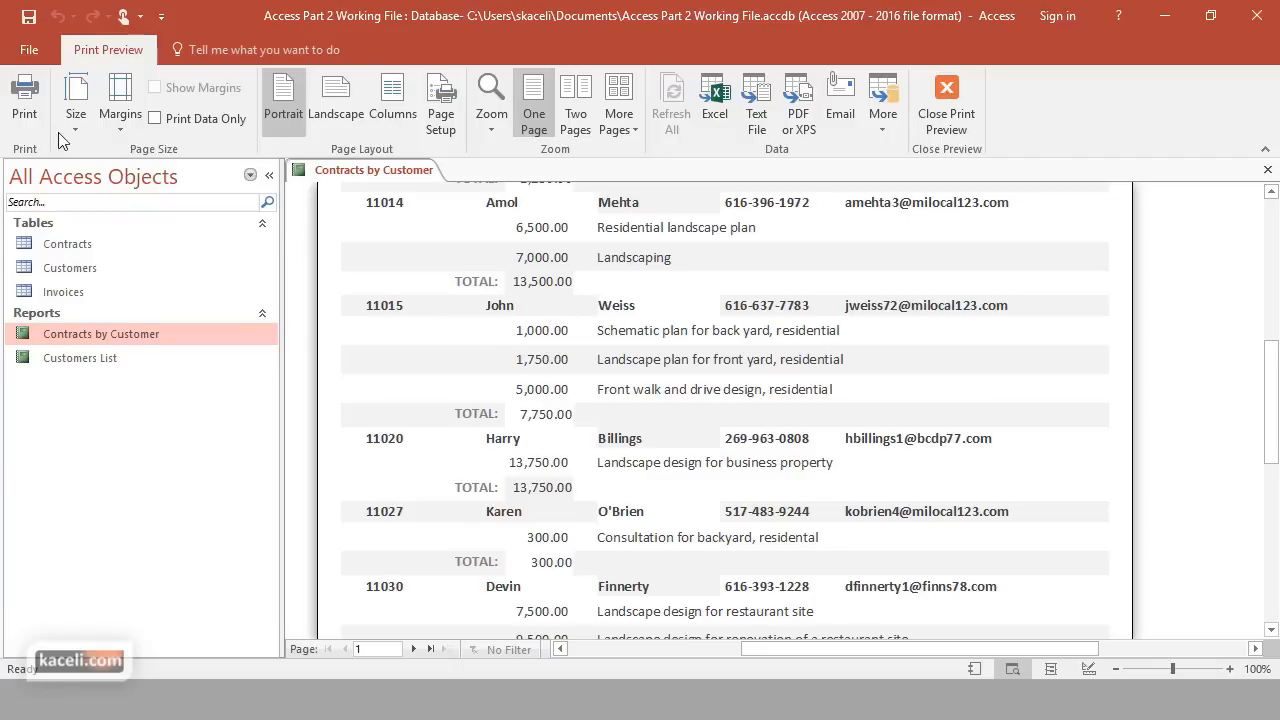
left_click(955, 95)
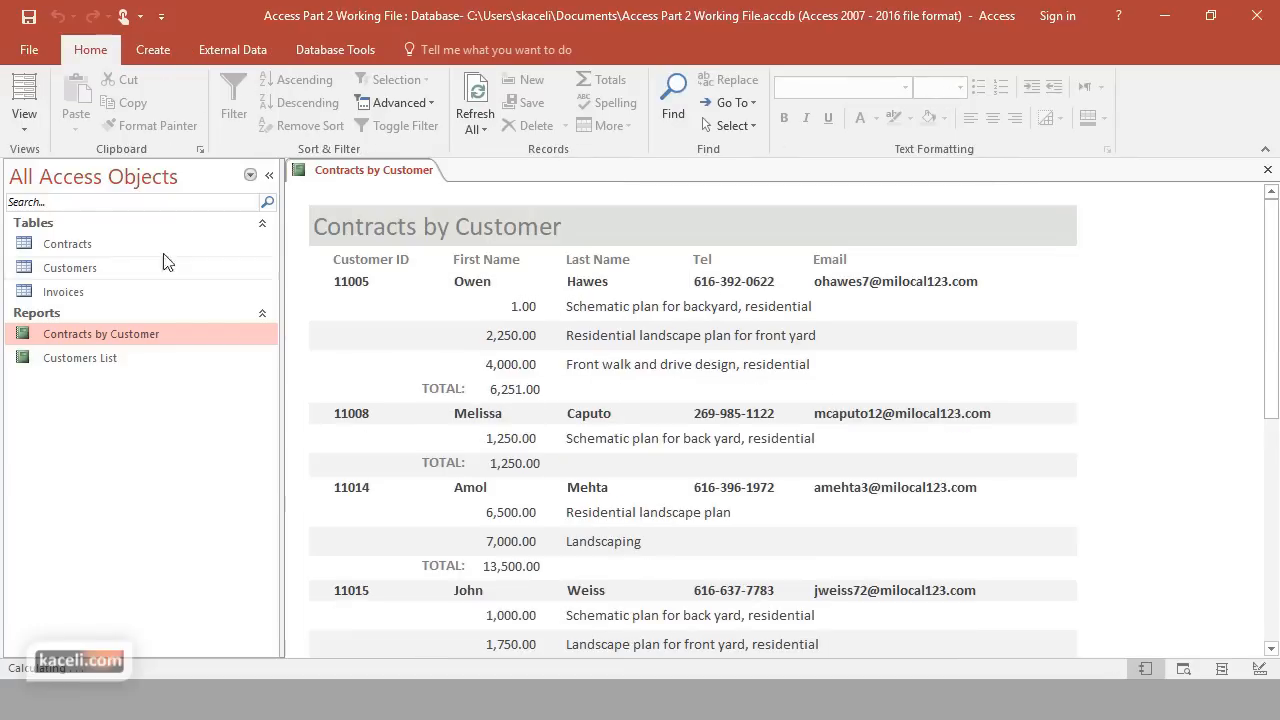
Open the report in Design View and slightly increase the height of the Detail section
left_click(24, 118)
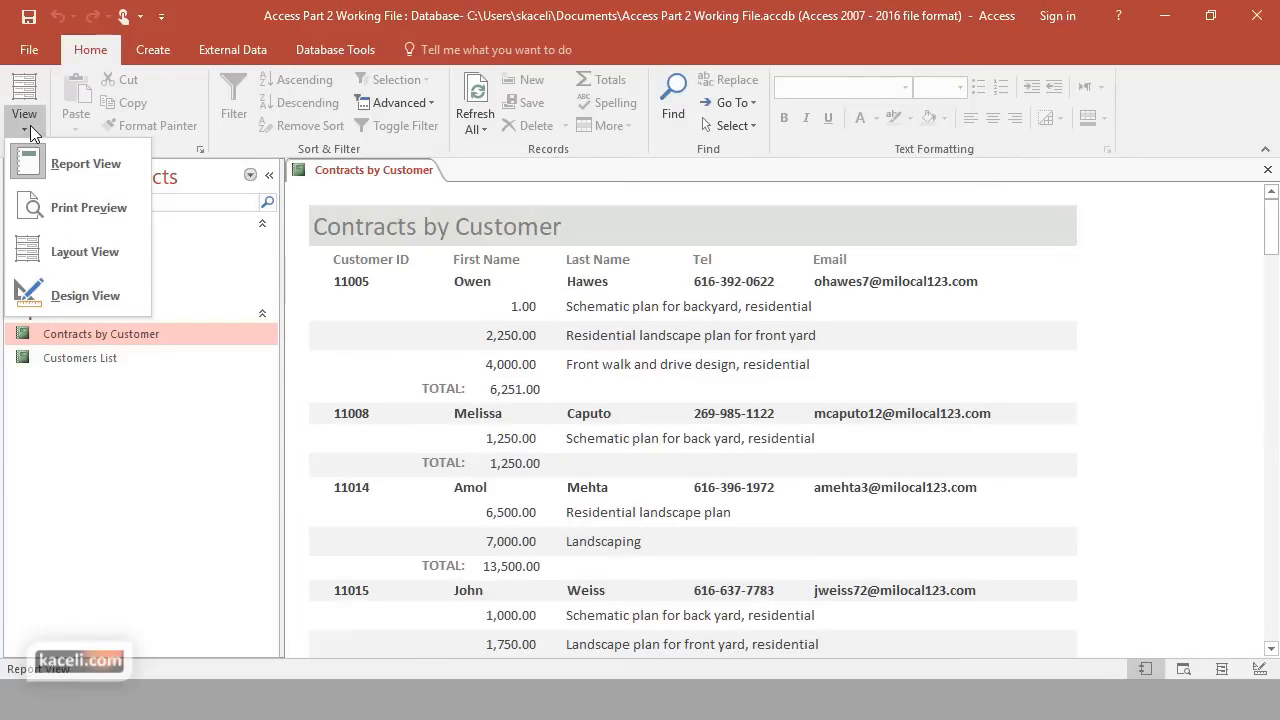
left_click(70, 297)
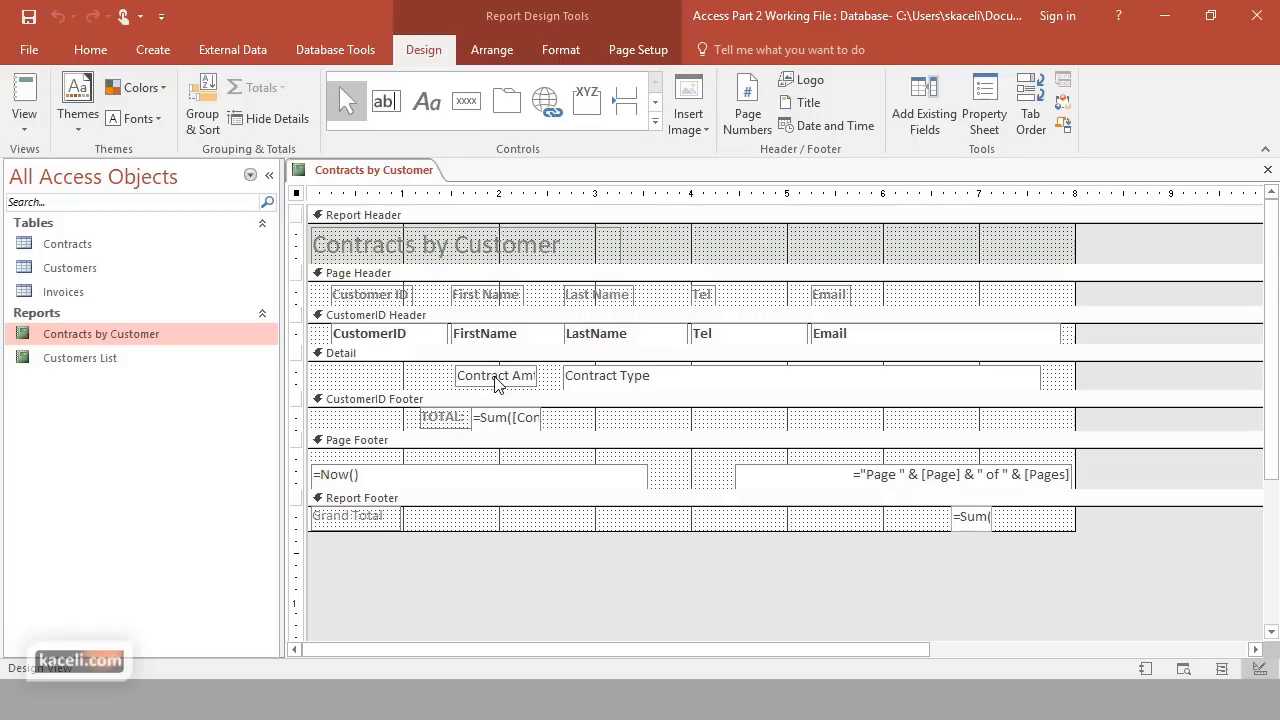
left_click(630, 382)
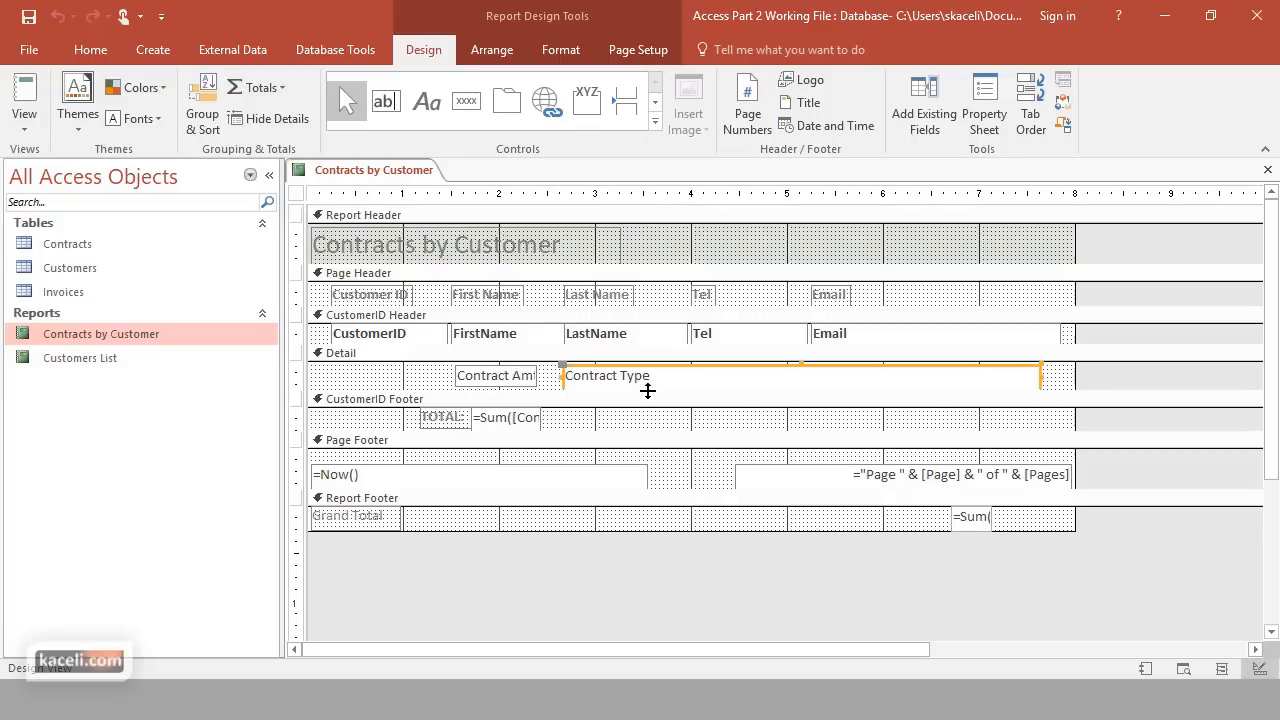
left_click(1068, 390)
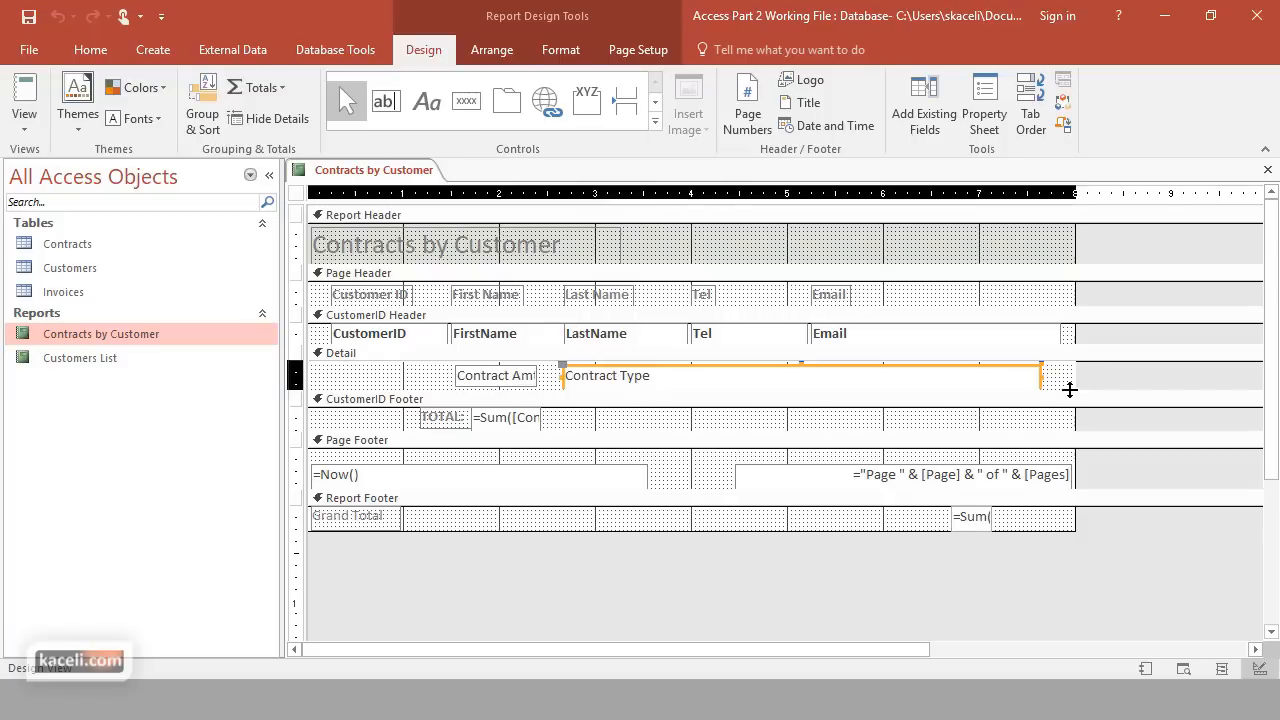
left_click_drag(1071, 395, 1071, 406)
left_click(806, 387)
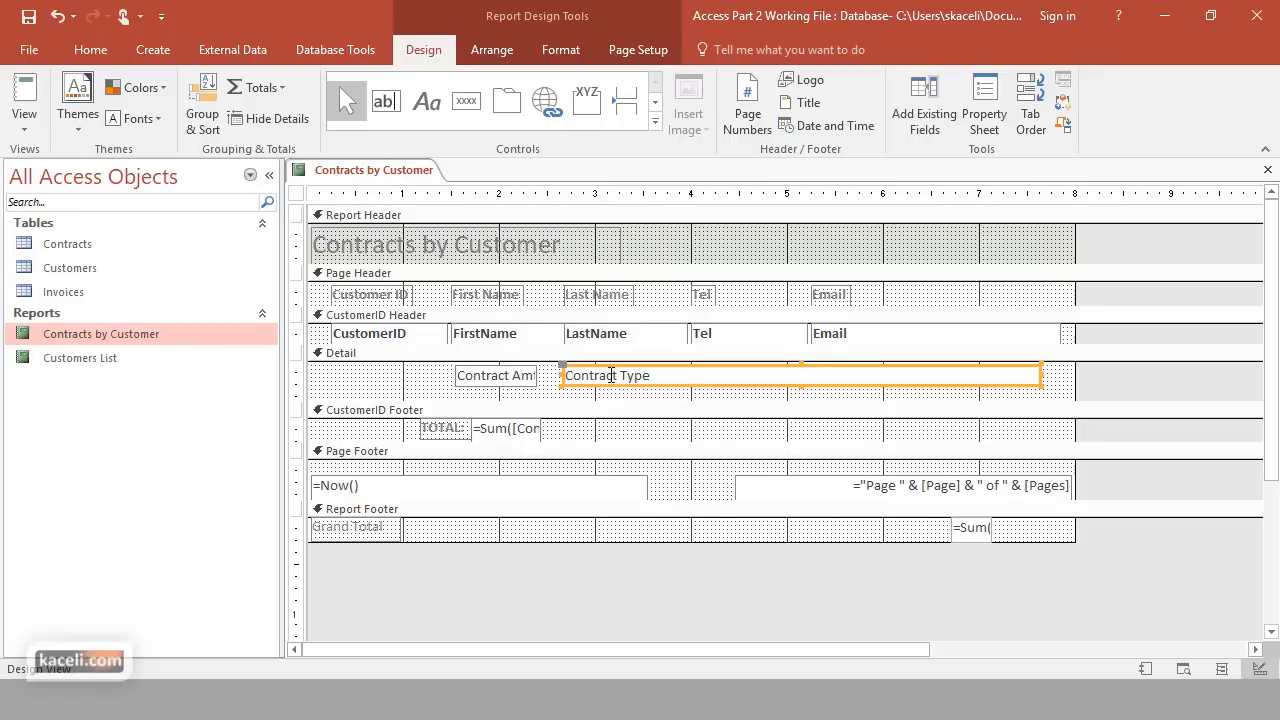
Colour the TOTAL label in the CustomerID Footer red and make that footer section slightly taller
left_click(459, 430)
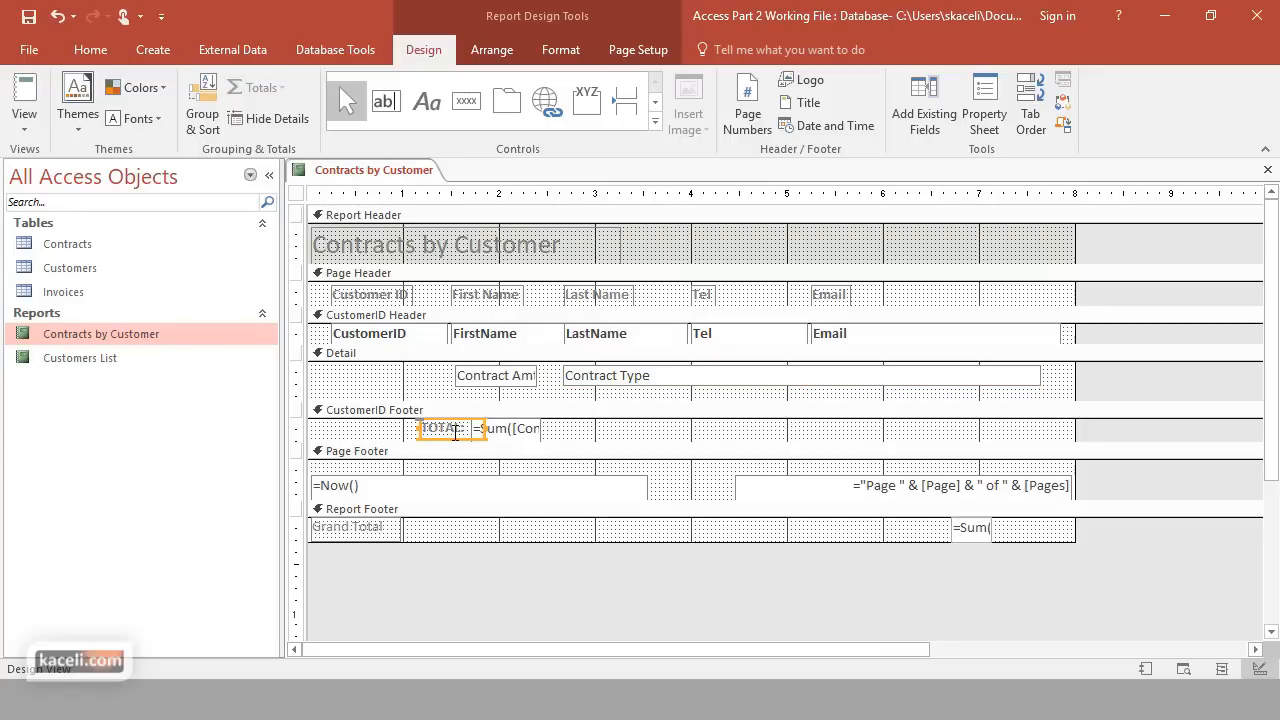
left_click(560, 50)
double_click(445, 427)
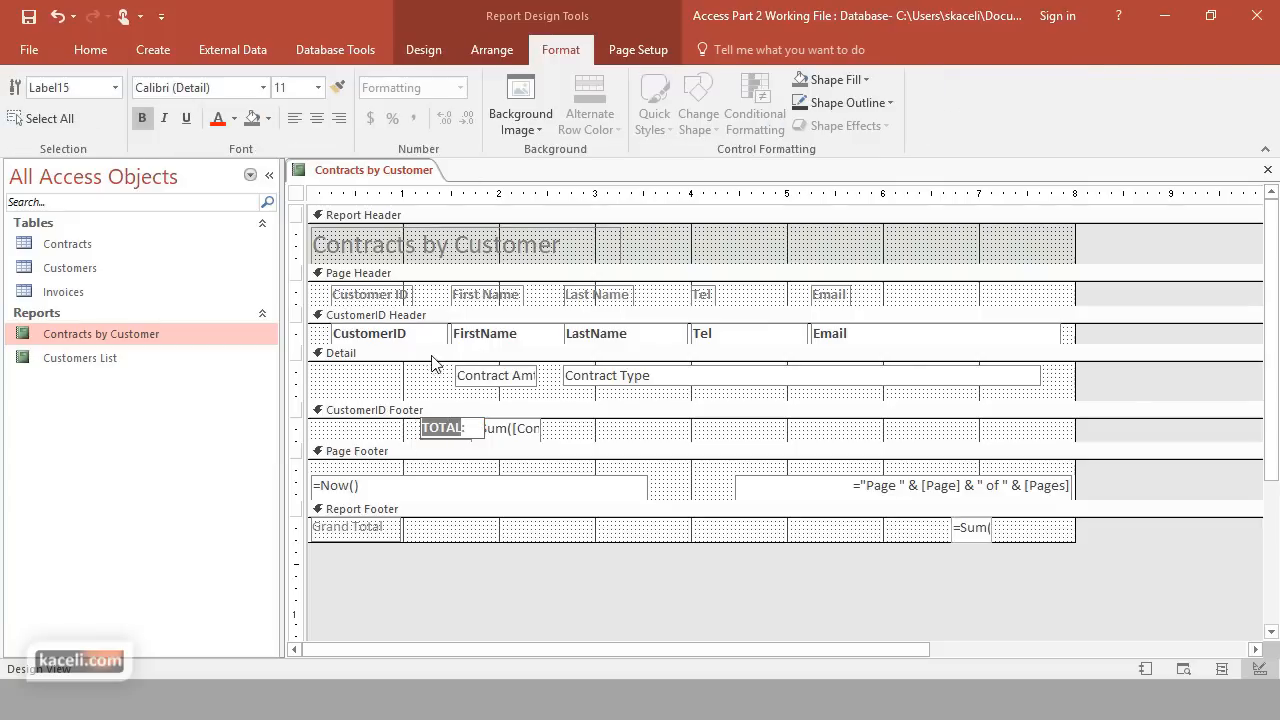
left_click(570, 430)
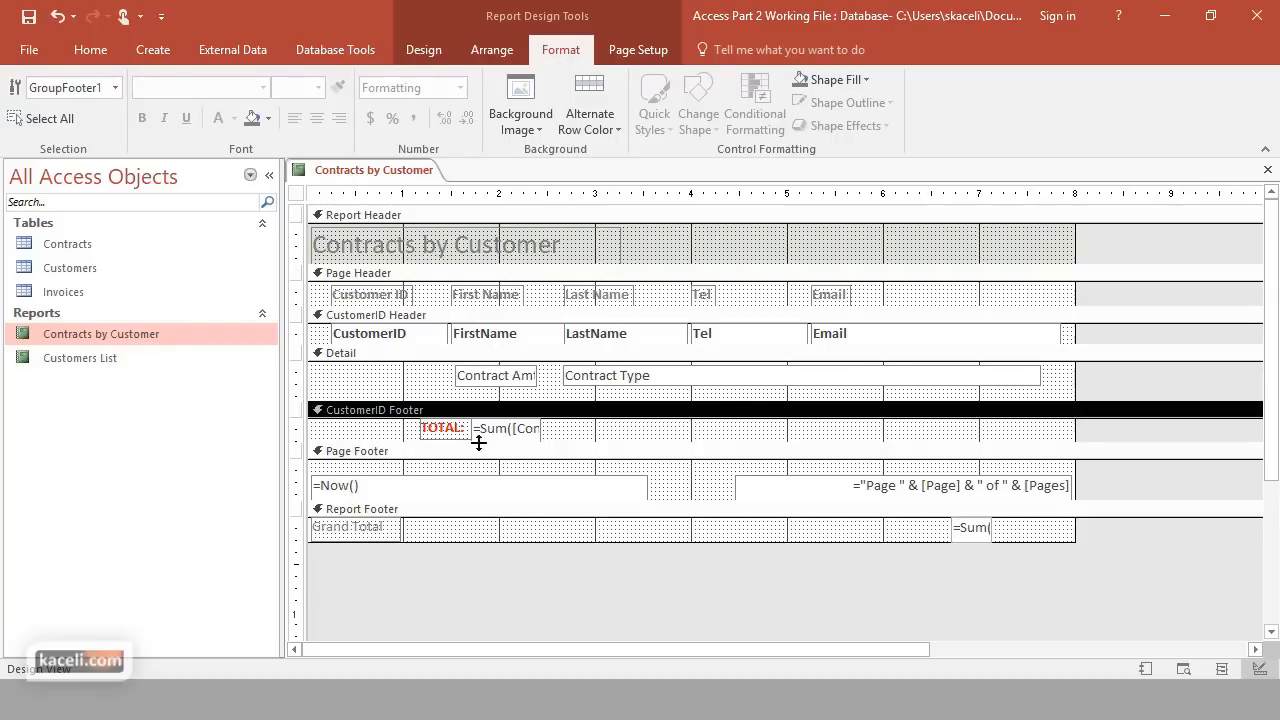
left_click_drag(402, 441, 648, 454)
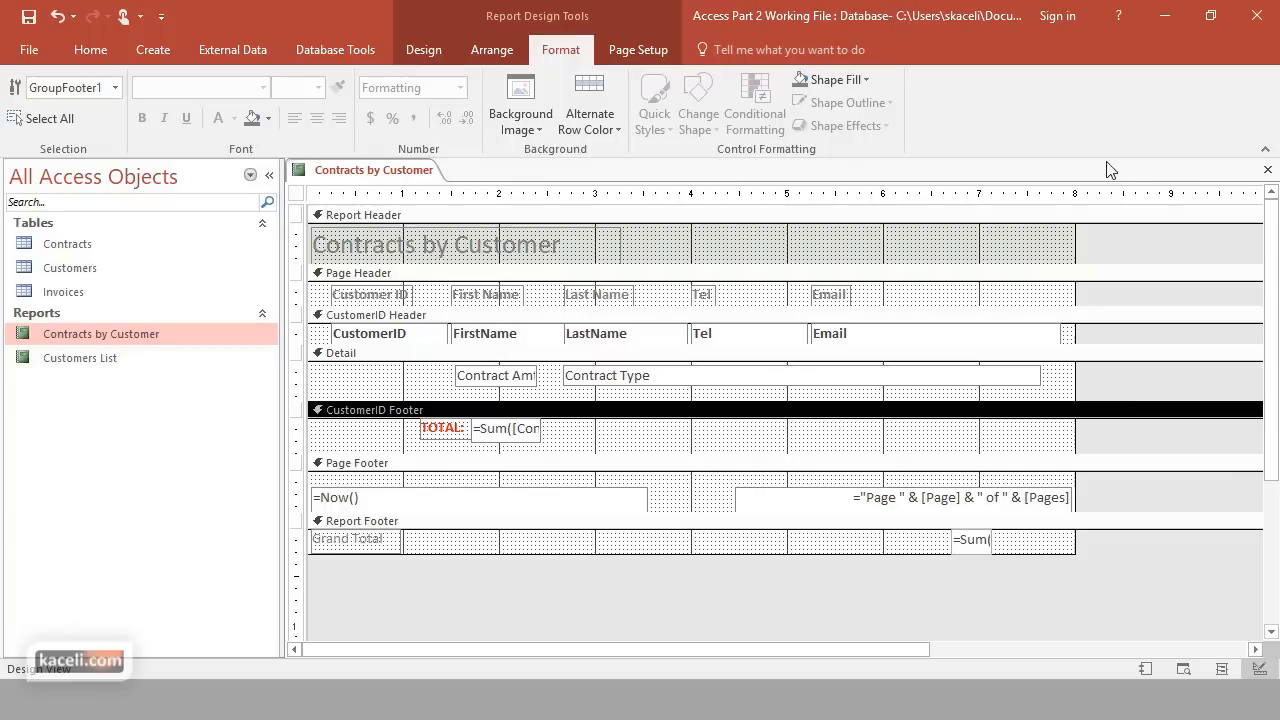
Close the Contracts by Customer report, saving its design changes, and reopen it to check the spacing and TOTAL labels
left_click(1270, 172)
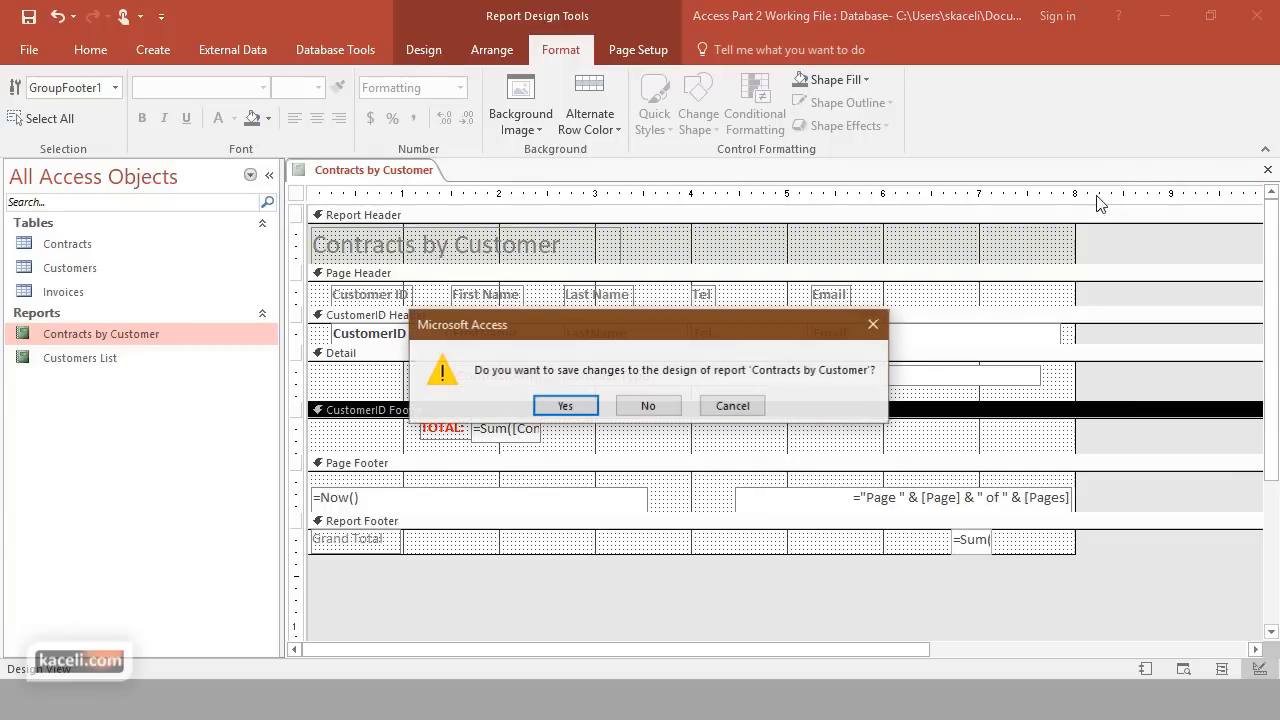
left_click(569, 406)
double_click(117, 341)
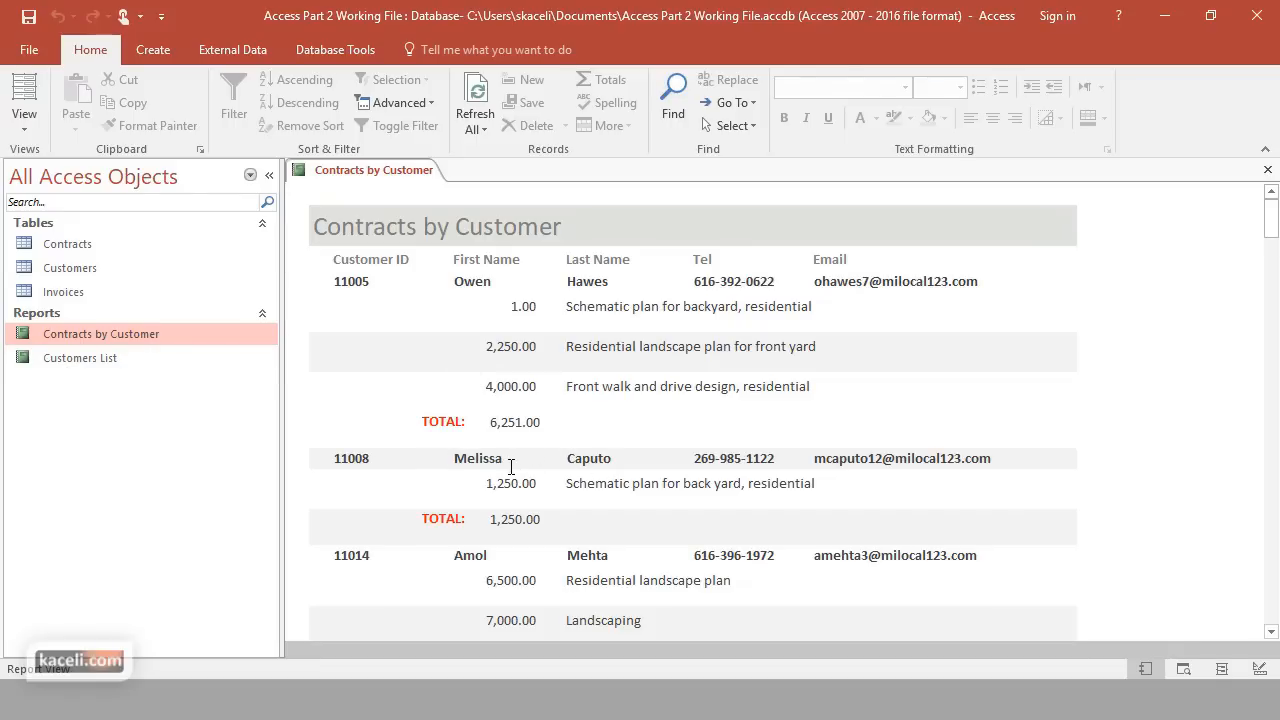
scroll(458, 462, "down", 1)
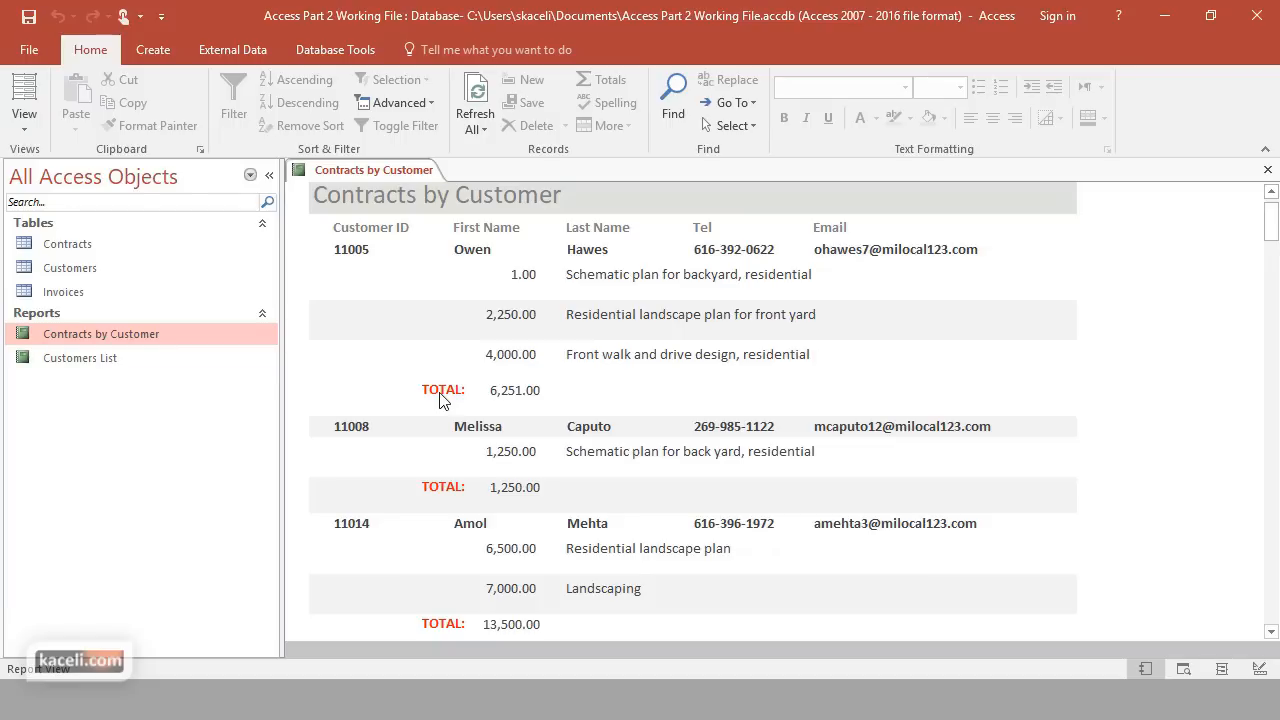
left_click(1267, 169)
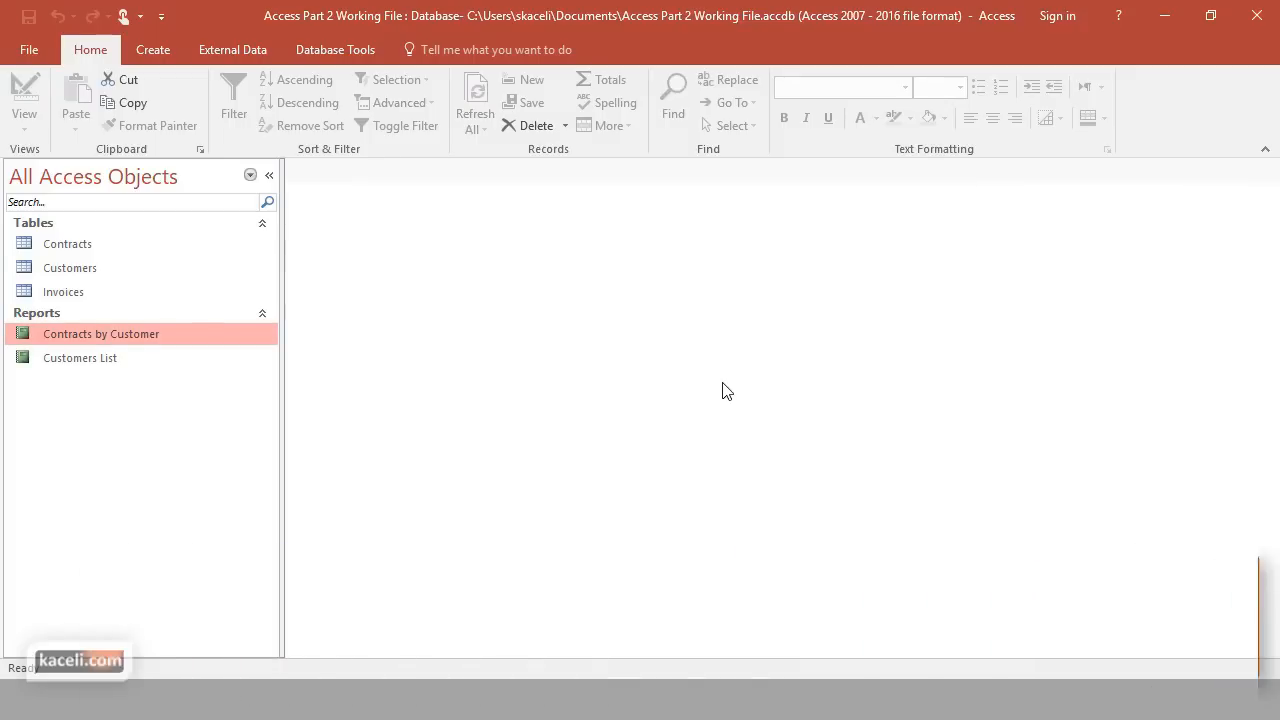
double_click(118, 341)
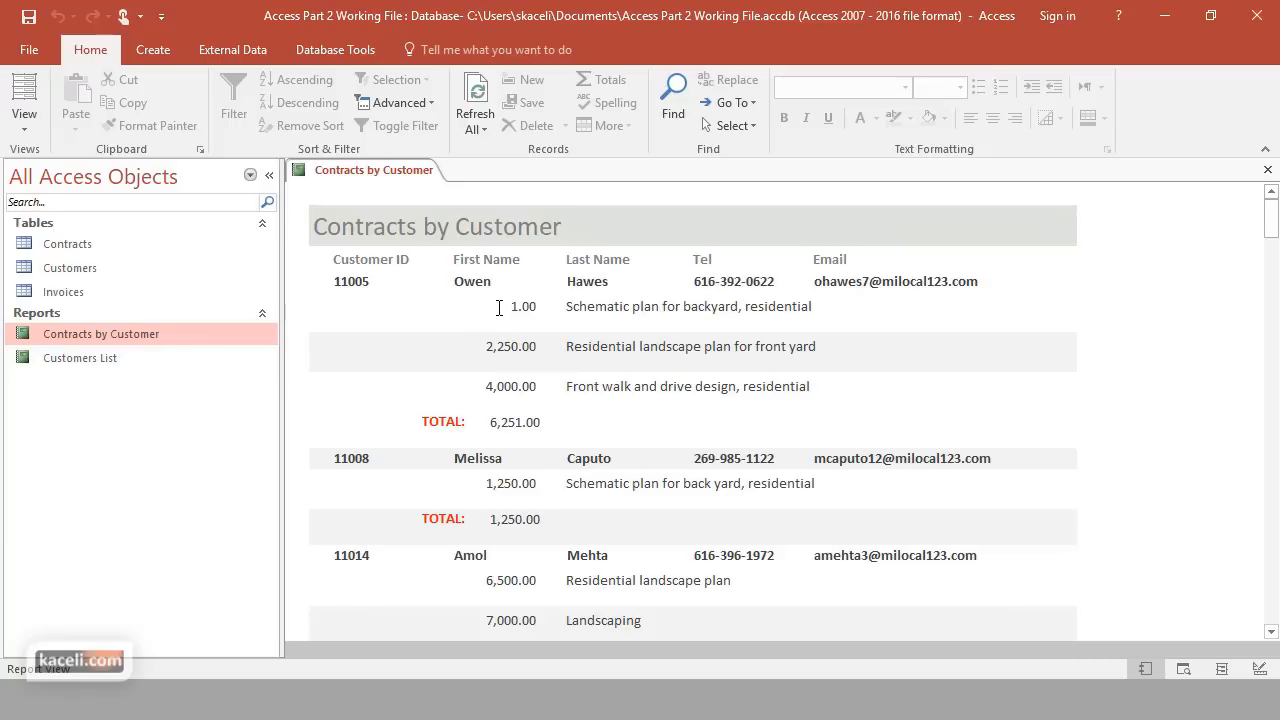
In Layout View, show the fields of all tables and add Contract Num from the Contracts table to the contract rows
left_click(502, 308)
left_click(24, 128)
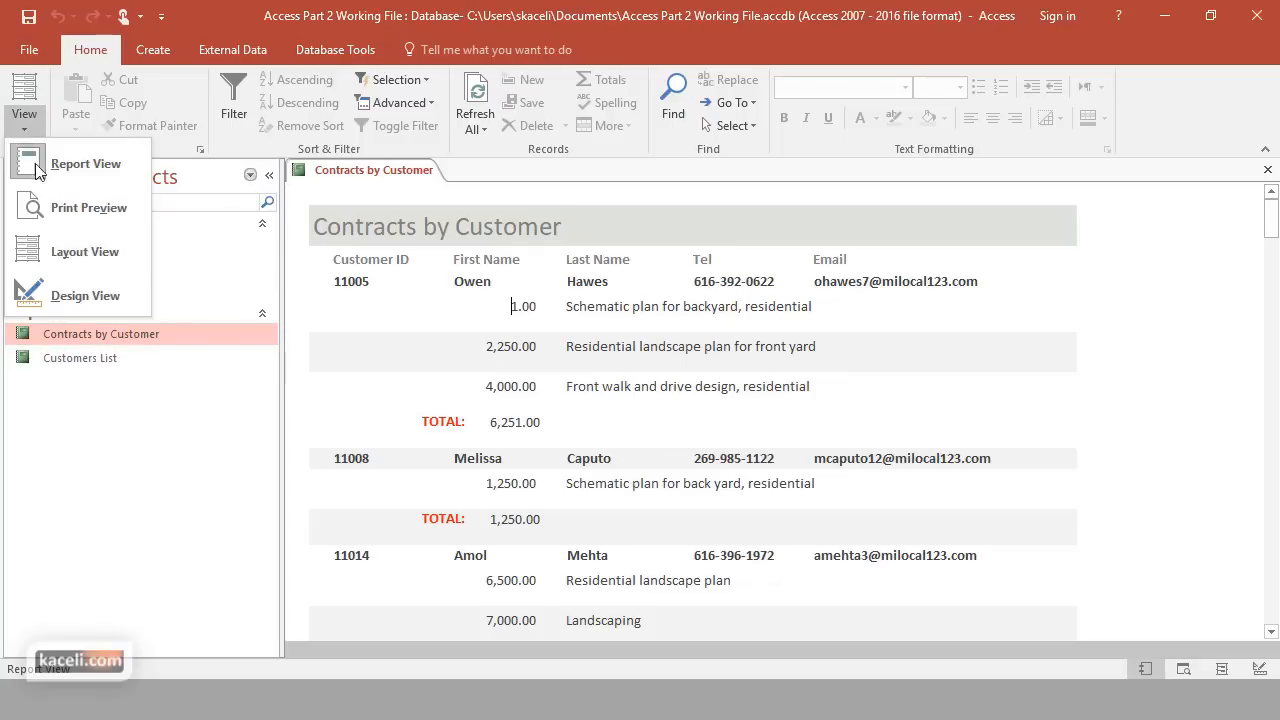
left_click(66, 252)
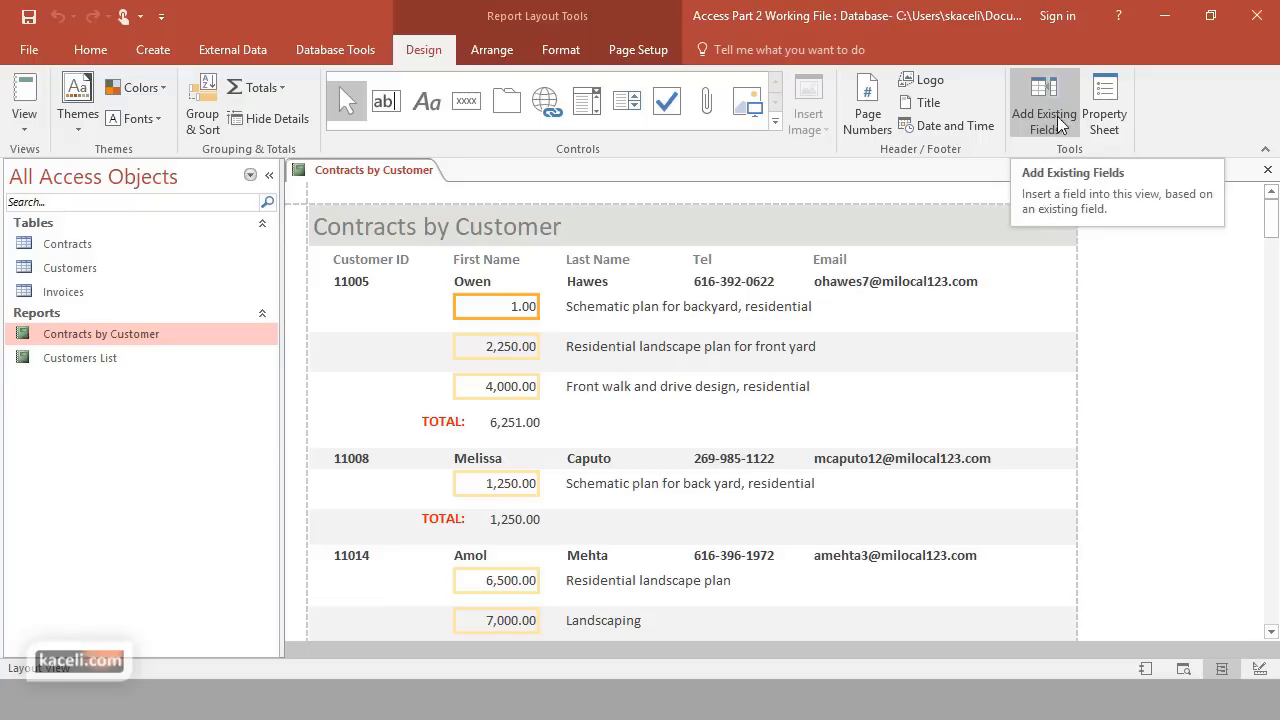
left_click(1055, 126)
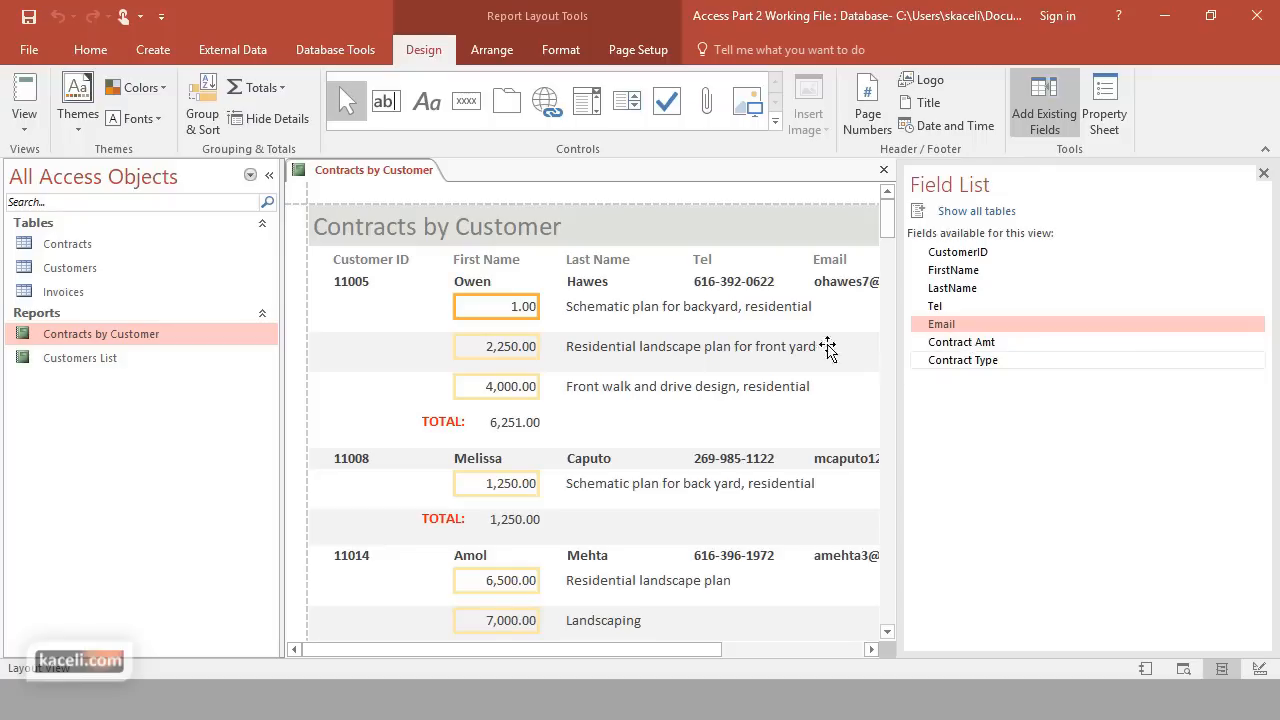
left_click(985, 215)
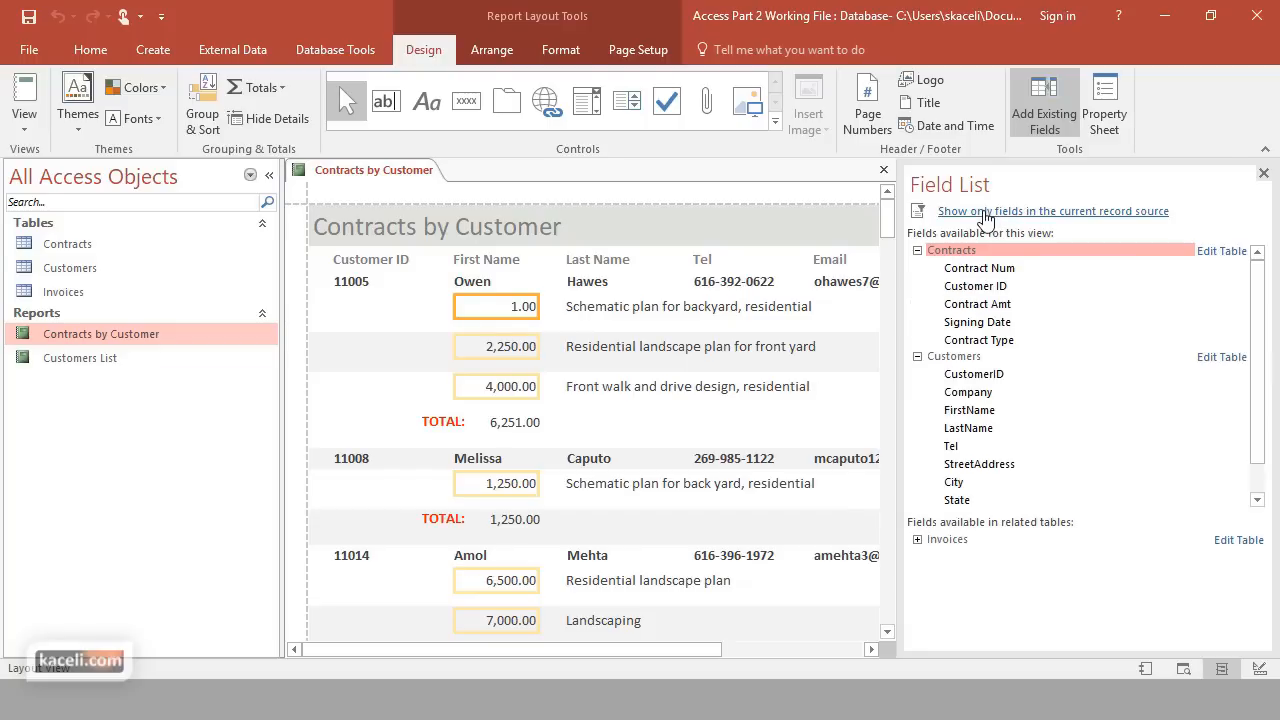
left_click(988, 270)
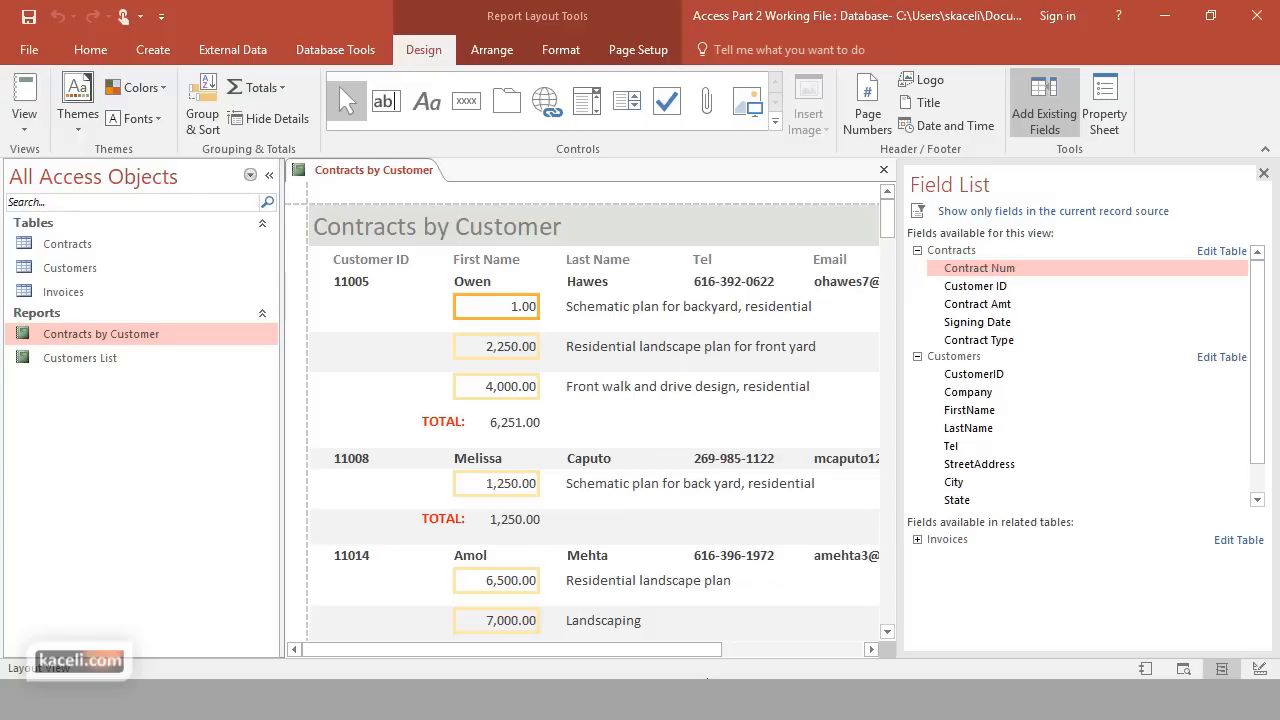
left_click_drag(706, 650, 808, 651)
left_click_drag(988, 272, 720, 309)
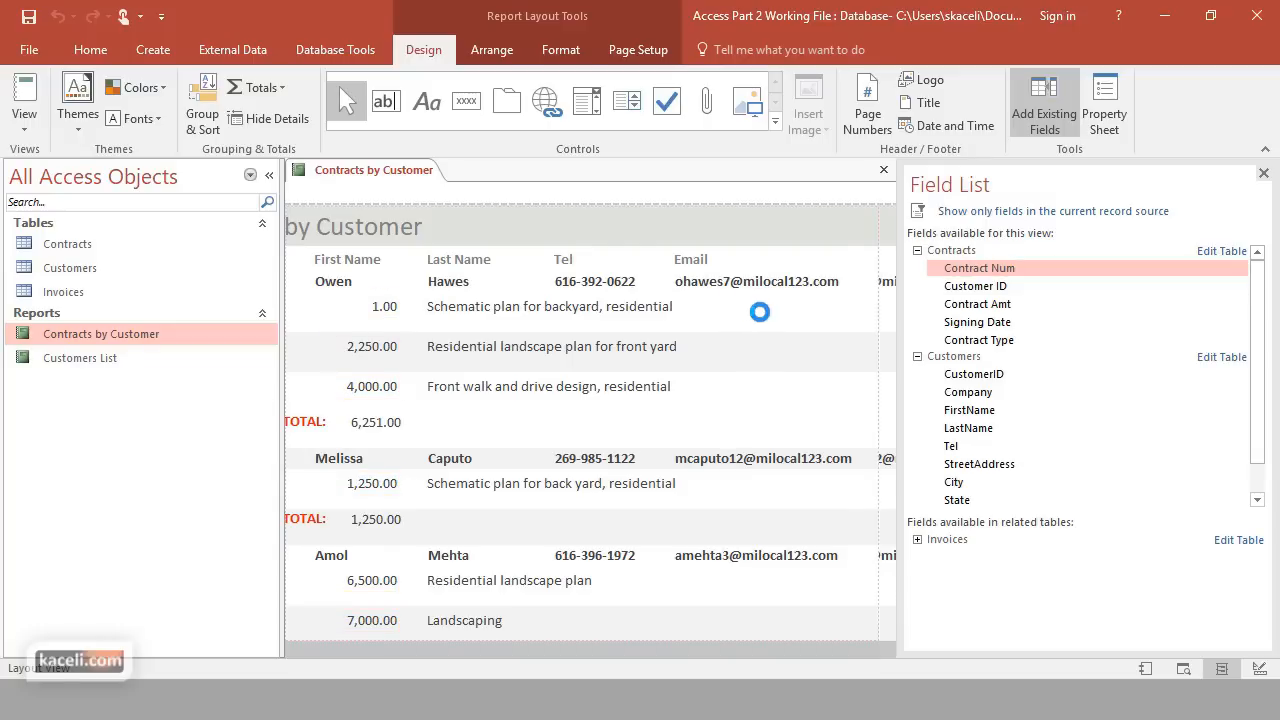
Delete the Contract Num heading, and move and narrow its values so they start under the First Name column
left_click_drag(764, 648, 836, 640)
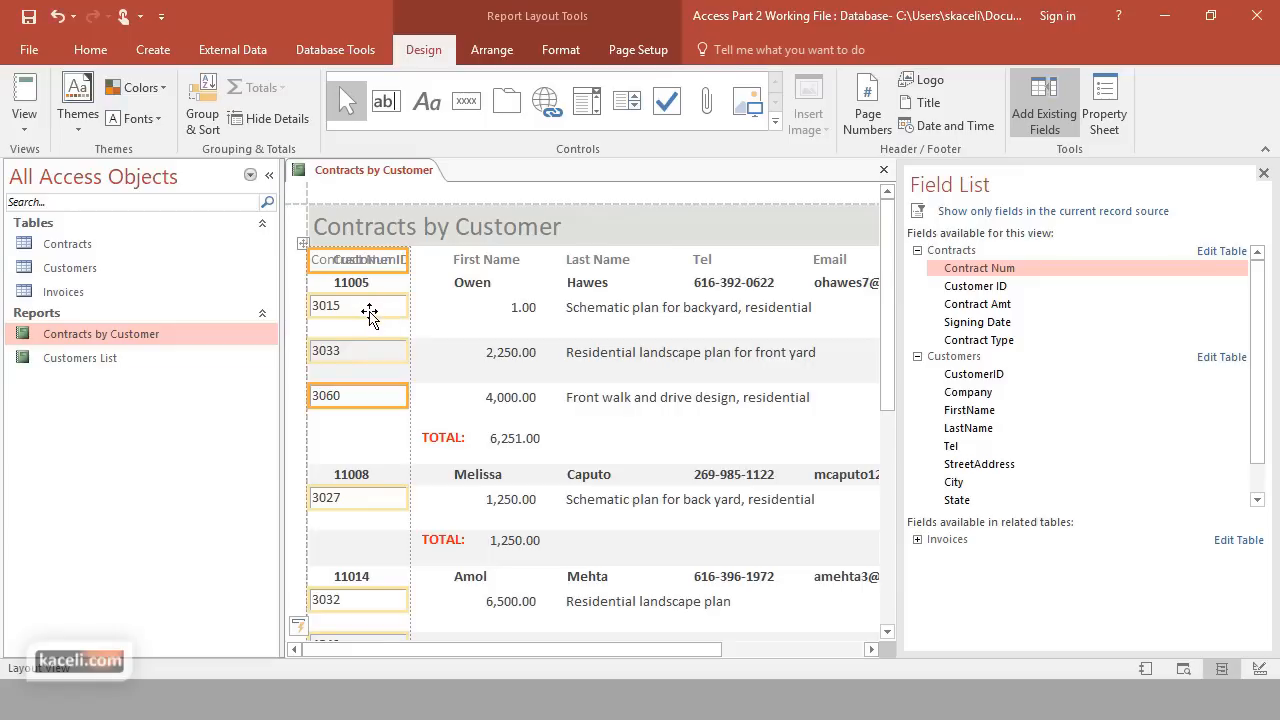
left_click_drag(369, 314, 509, 346)
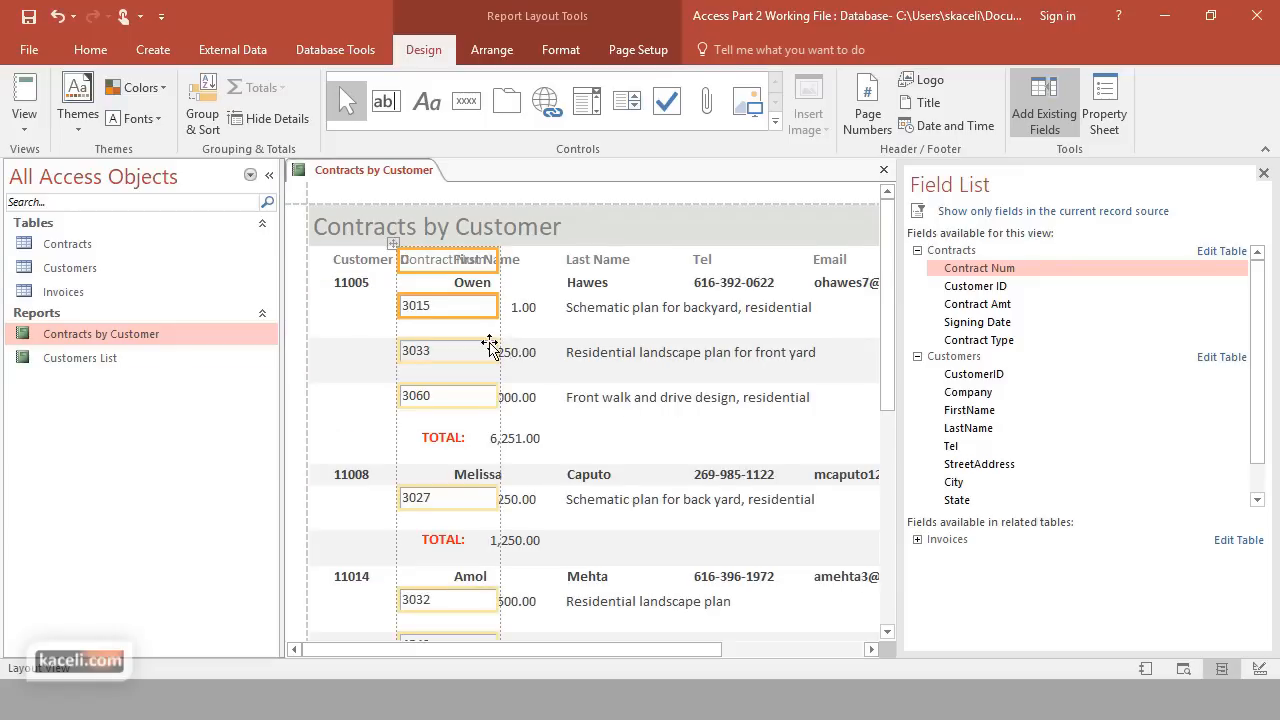
left_click(432, 262)
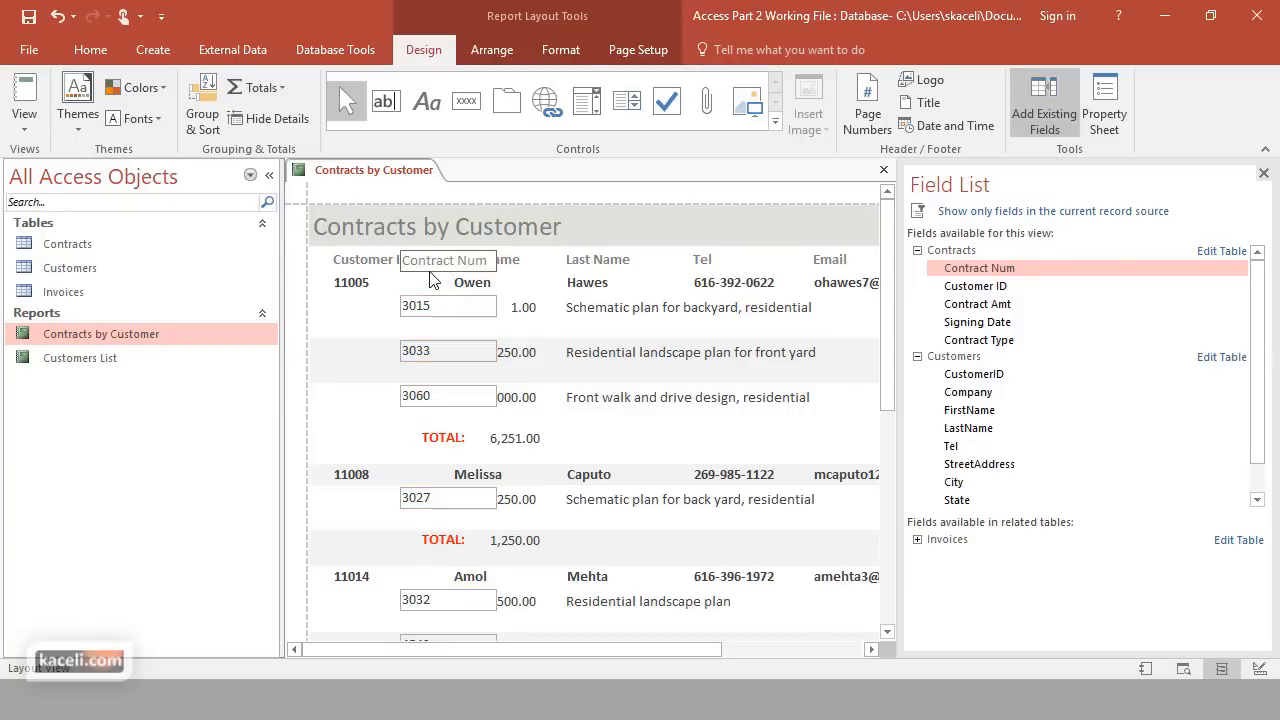
left_click(441, 315)
left_click_drag(398, 315, 451, 316)
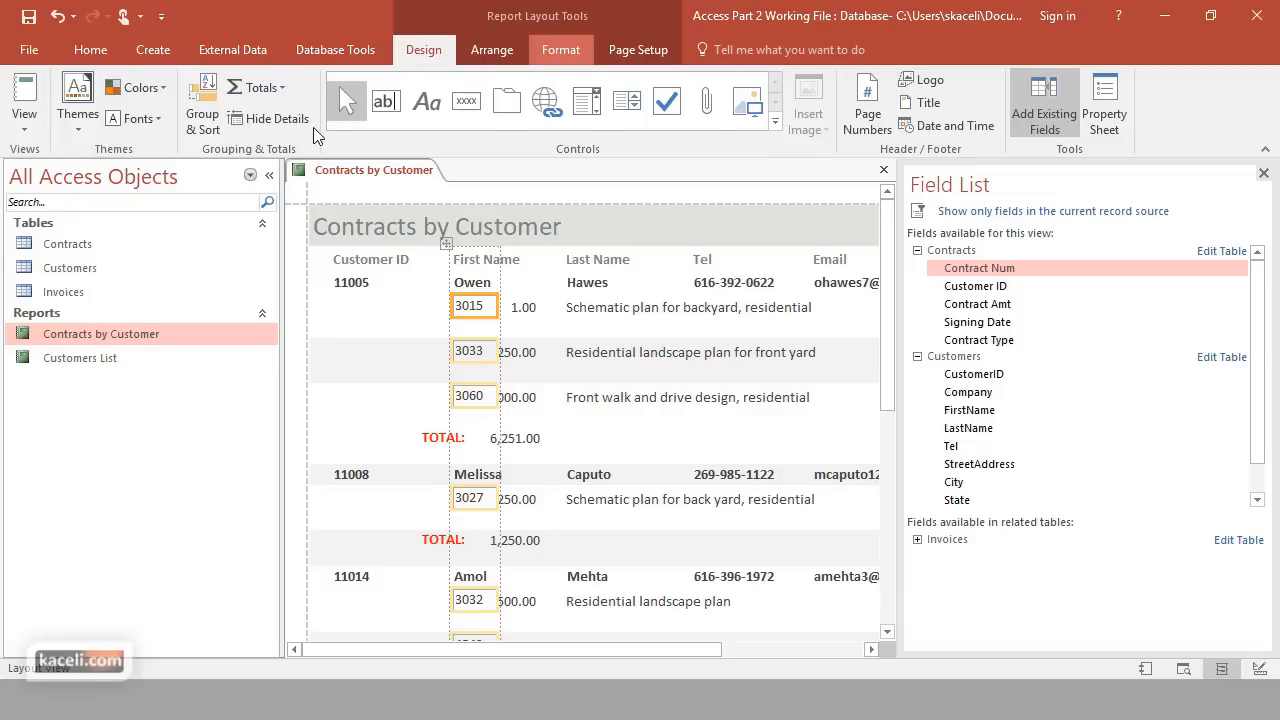
Set the font size of the Contract Num values to 9
left_click(556, 52)
left_click(415, 316)
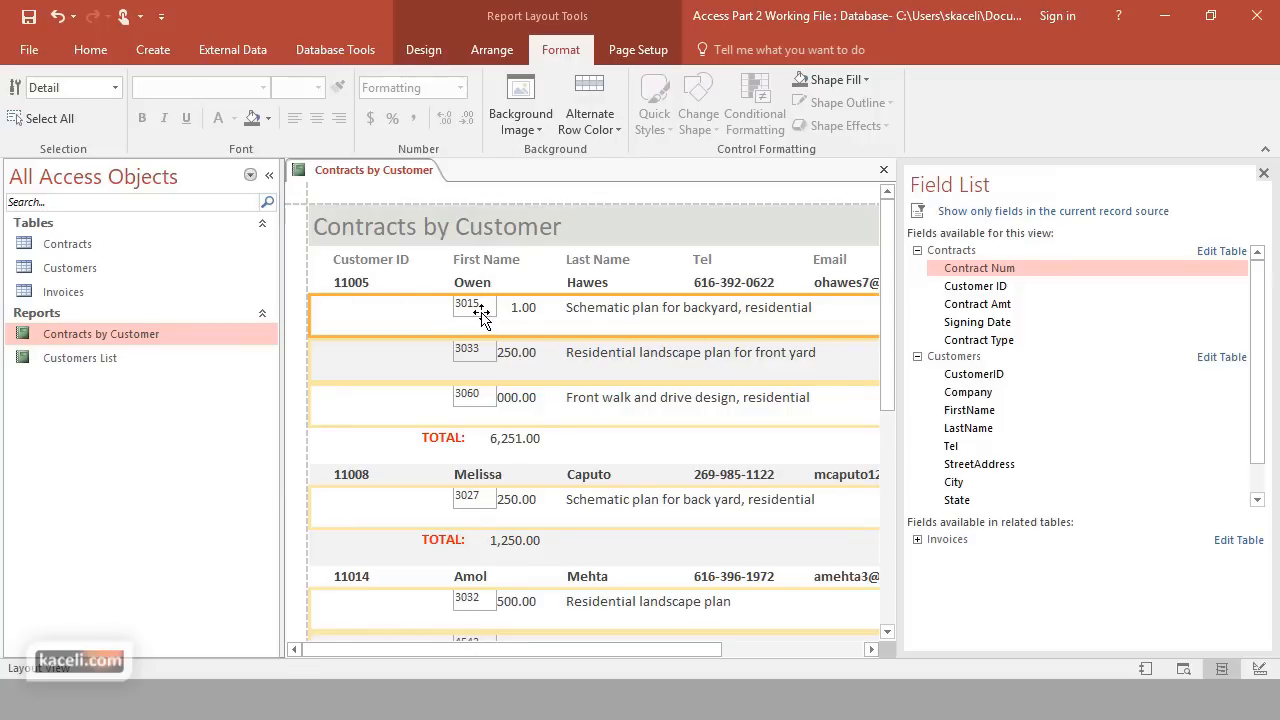
Close the Field List and delete the Contract Num field from the report
left_click(1263, 173)
left_click(490, 315)
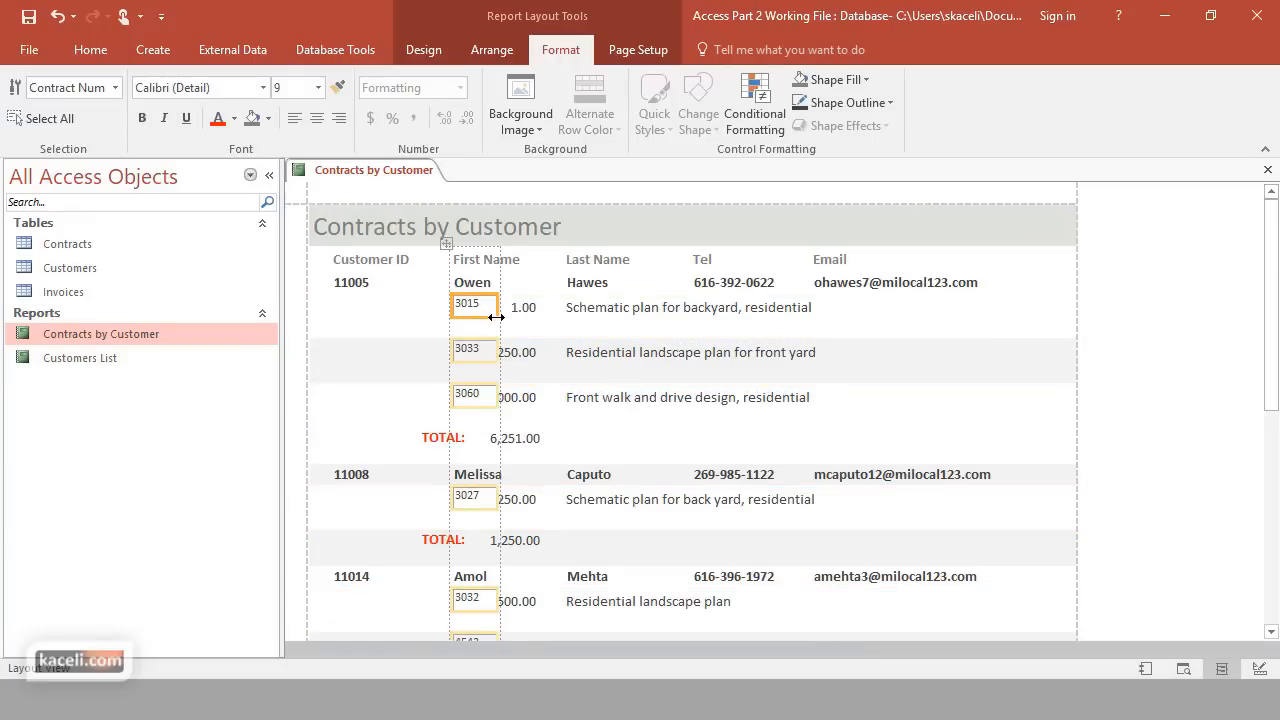
key("Delete")
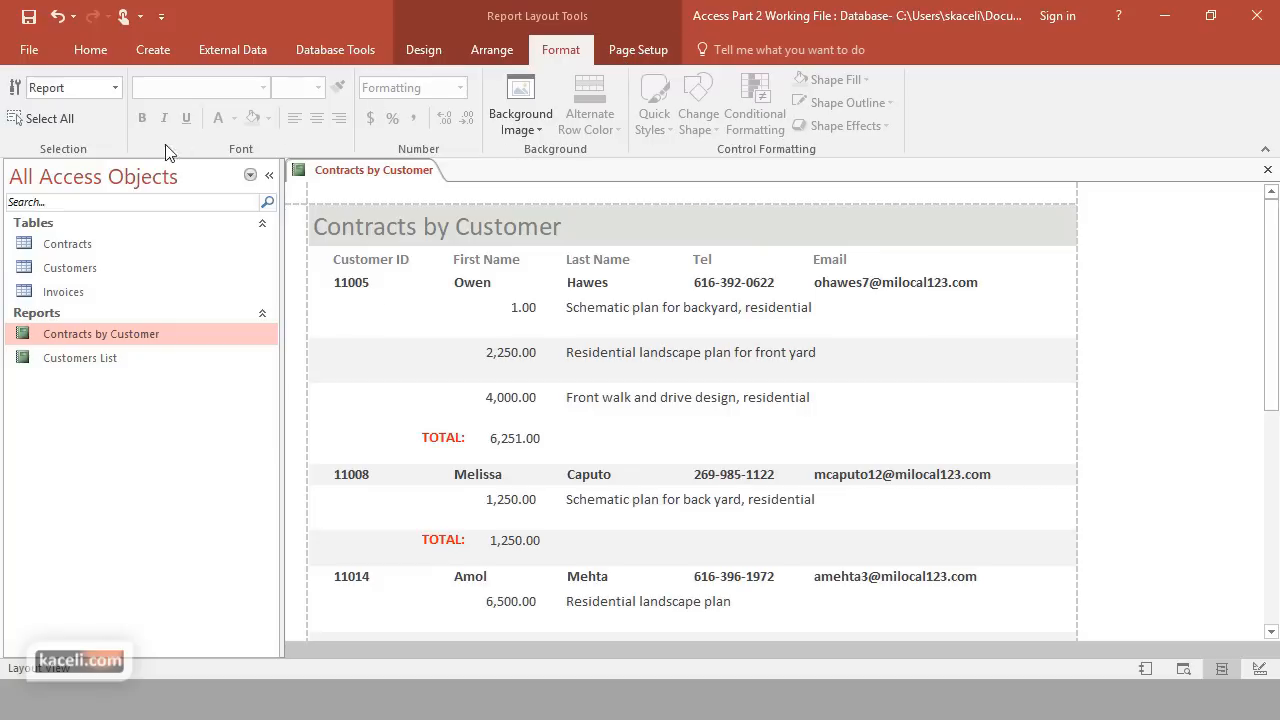
Save the layout changes while closing the Contracts by Customer report, and open the report again
left_click(1268, 170)
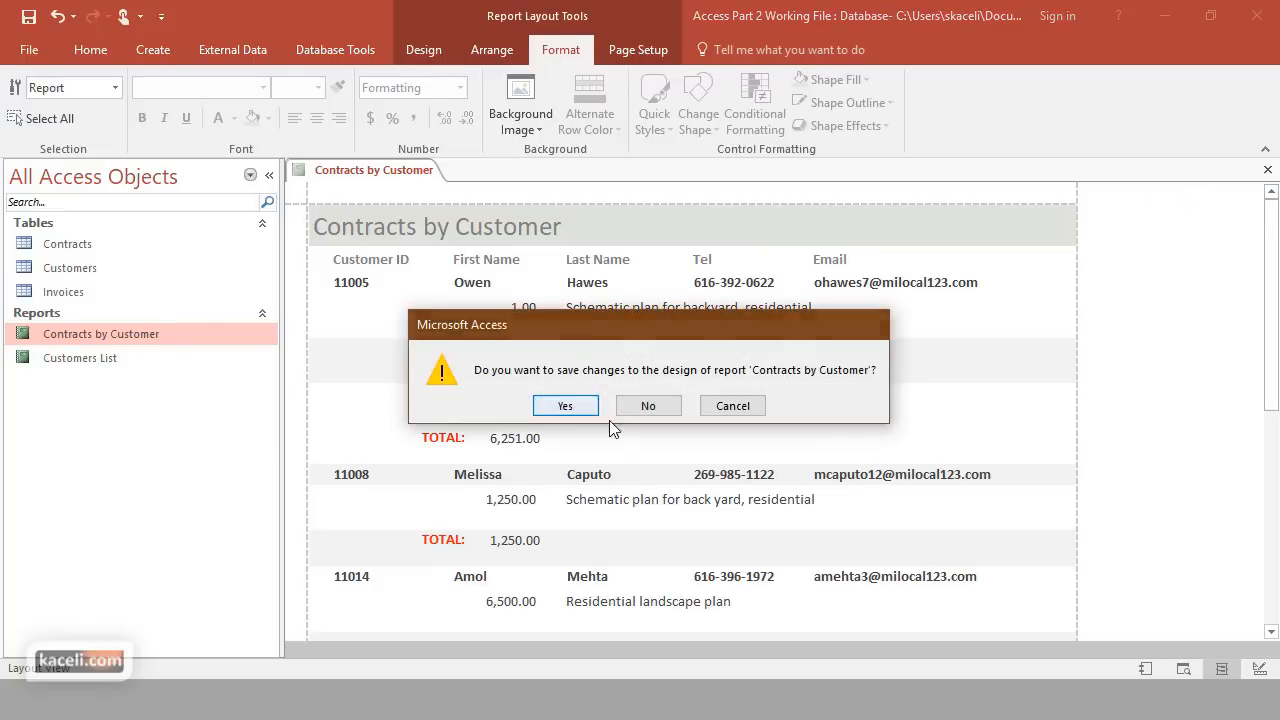
left_click(587, 410)
key("Return")
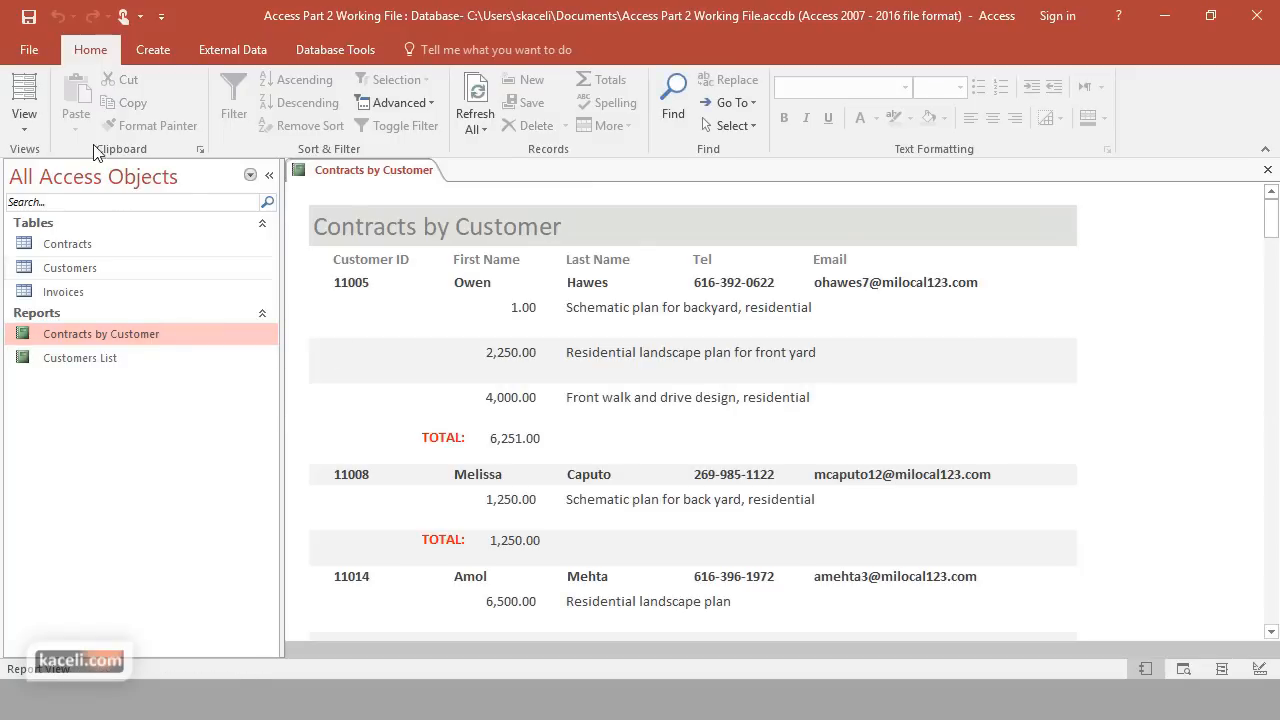
Open Contracts by Customer in Design View and narrow the Contract Type text box so its right edge sits at about 5.8 inches
left_click(25, 126)
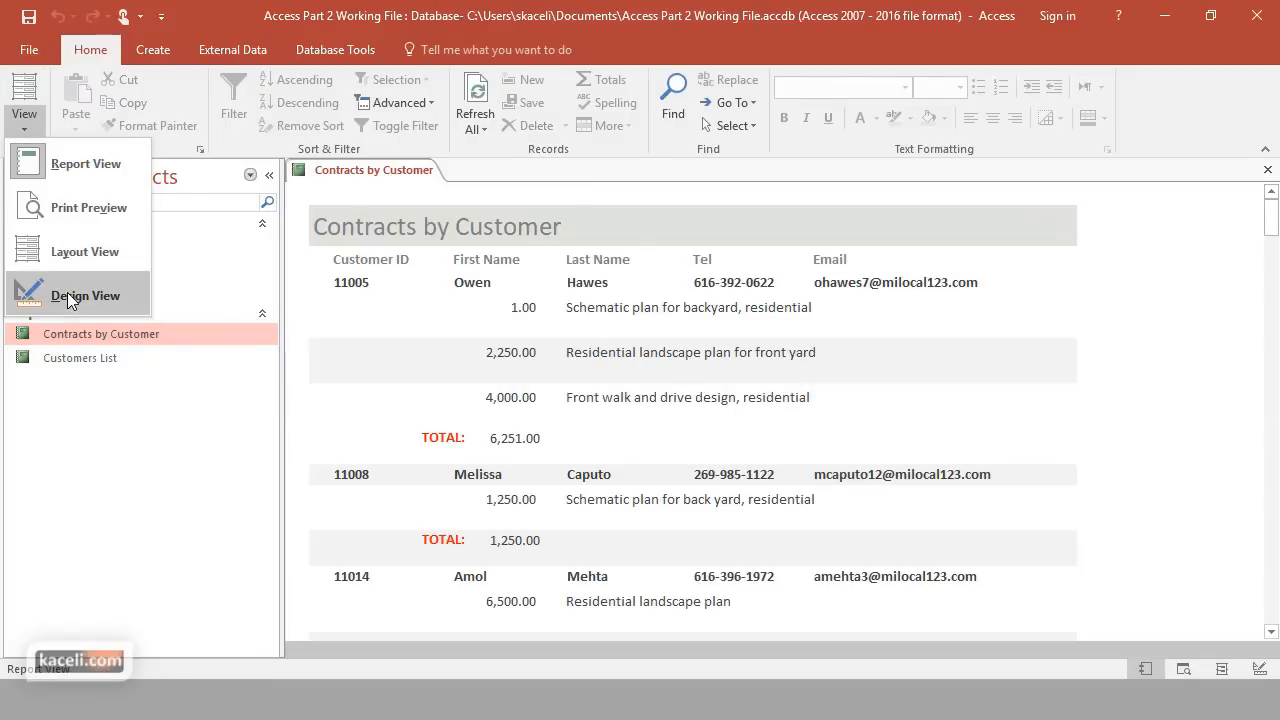
left_click(92, 366)
right_click(93, 336)
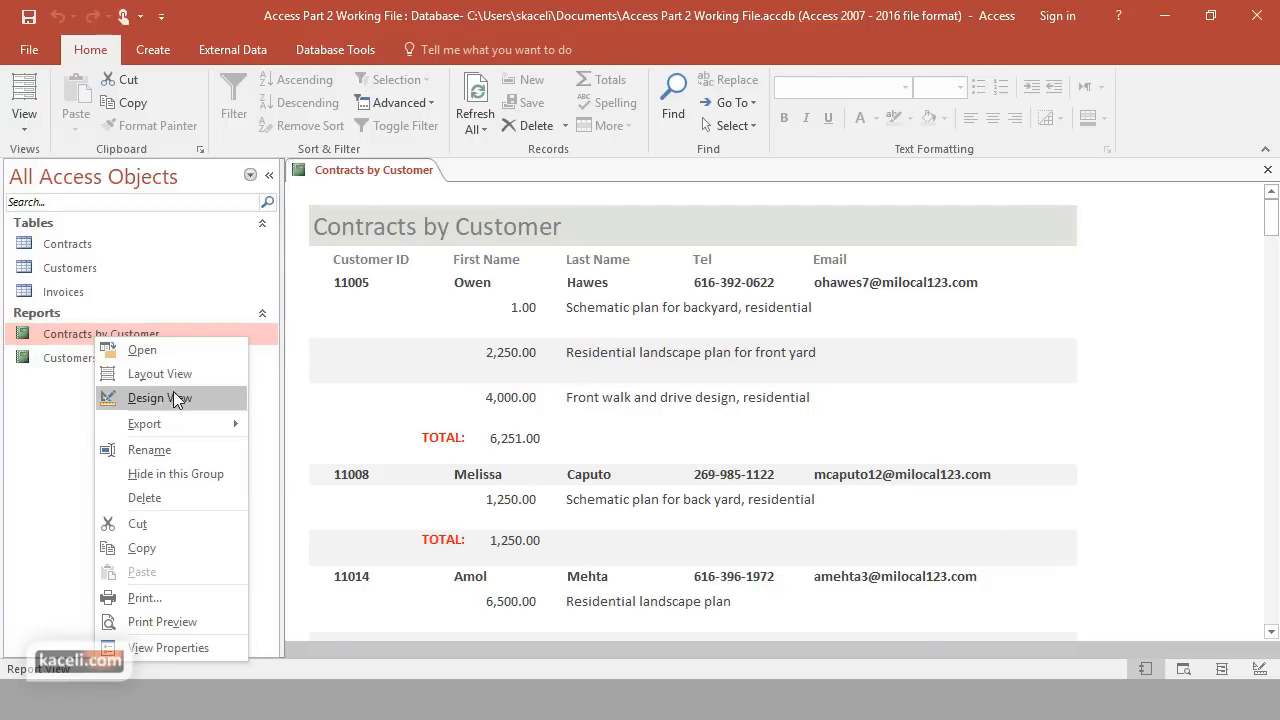
left_click(173, 396)
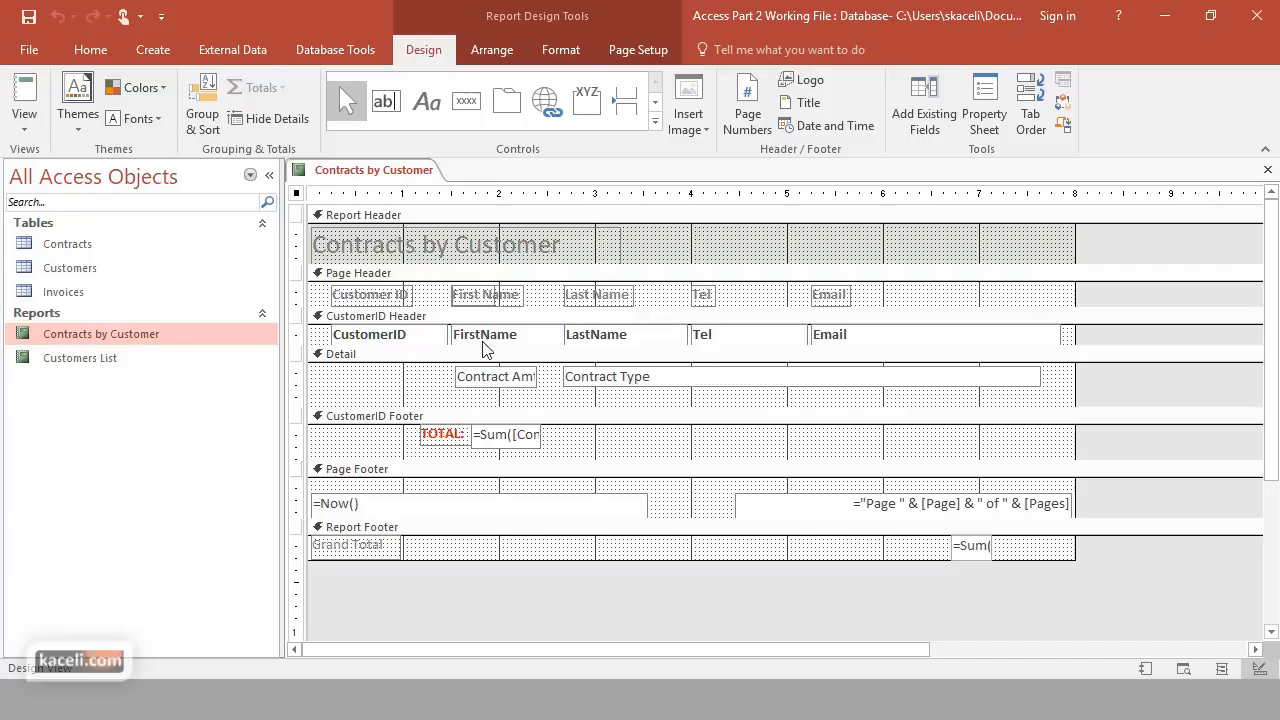
left_click(479, 381)
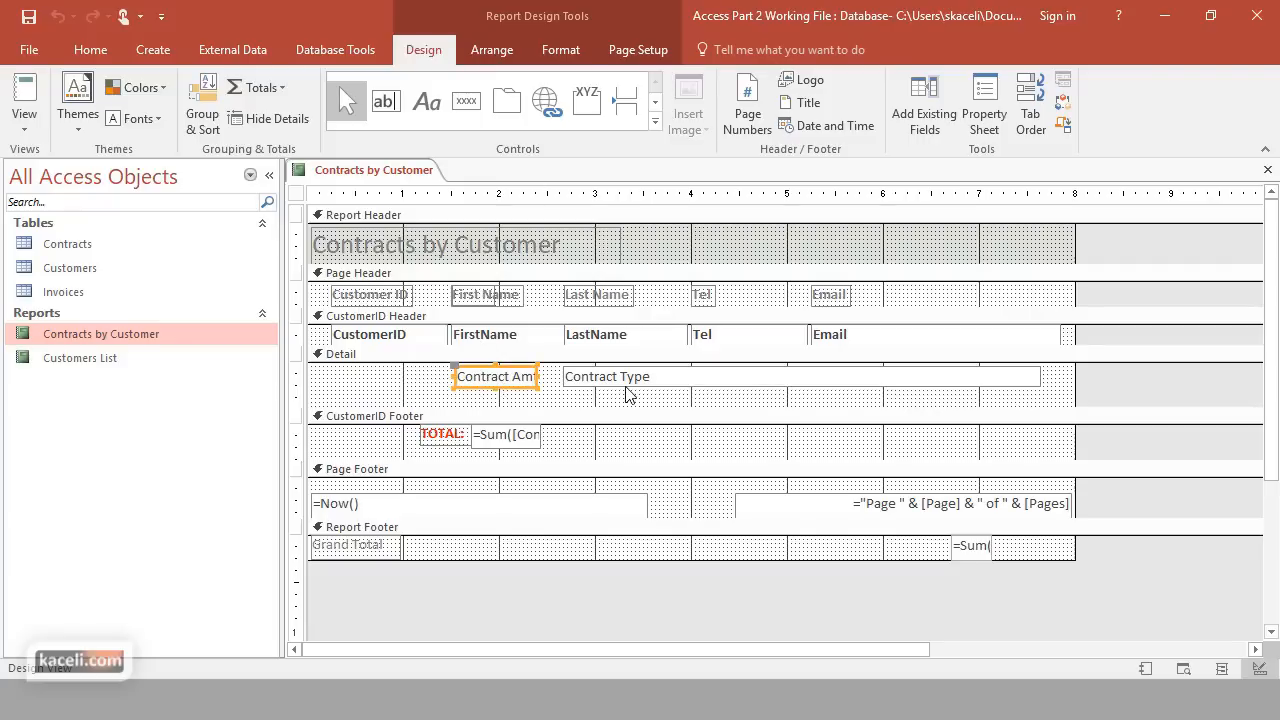
left_click(670, 378)
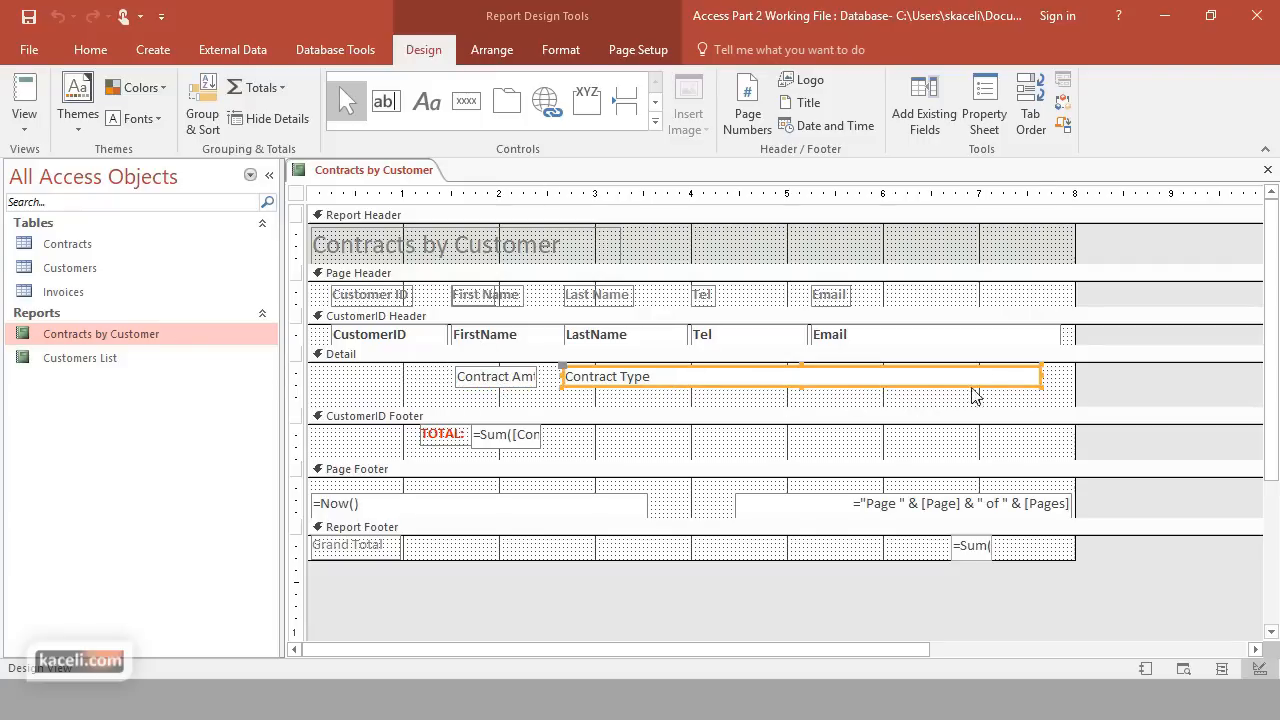
left_click_drag(1040, 375, 864, 381)
left_click(908, 388)
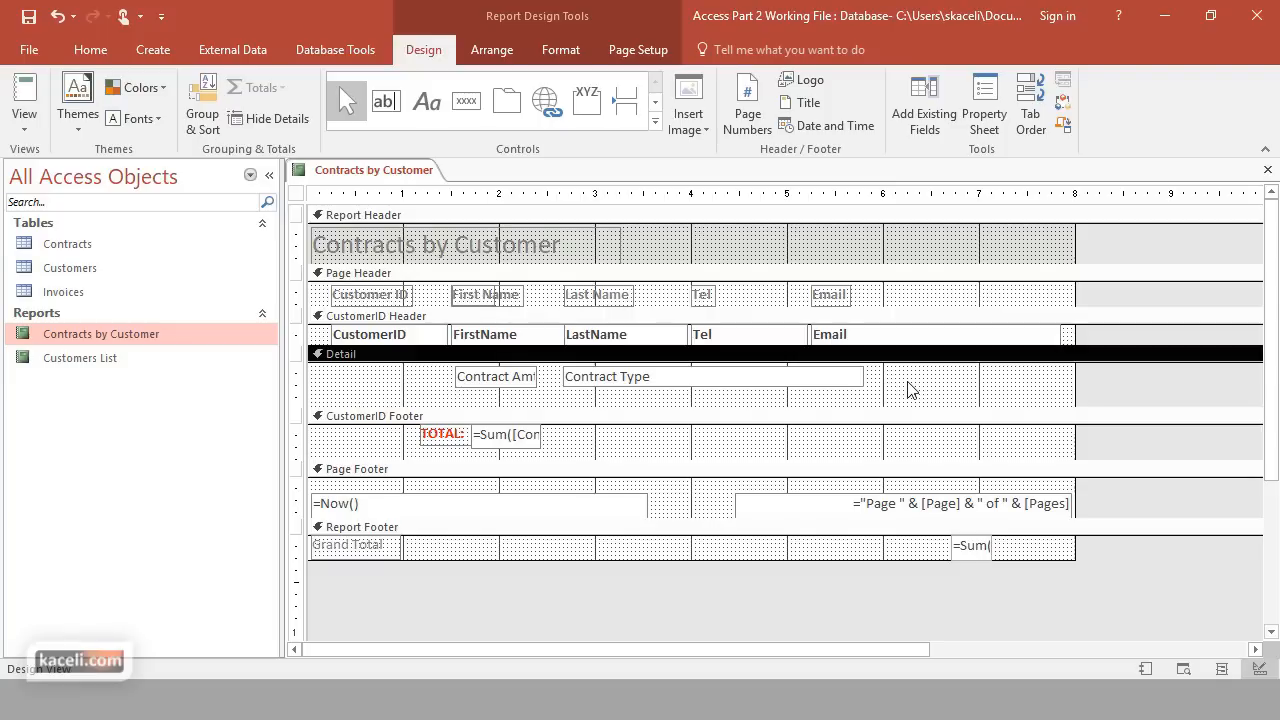
Add the Contract Num field from the Contracts table to the Detail section, beyond Contract Type, and delete its attached label
left_click(942, 131)
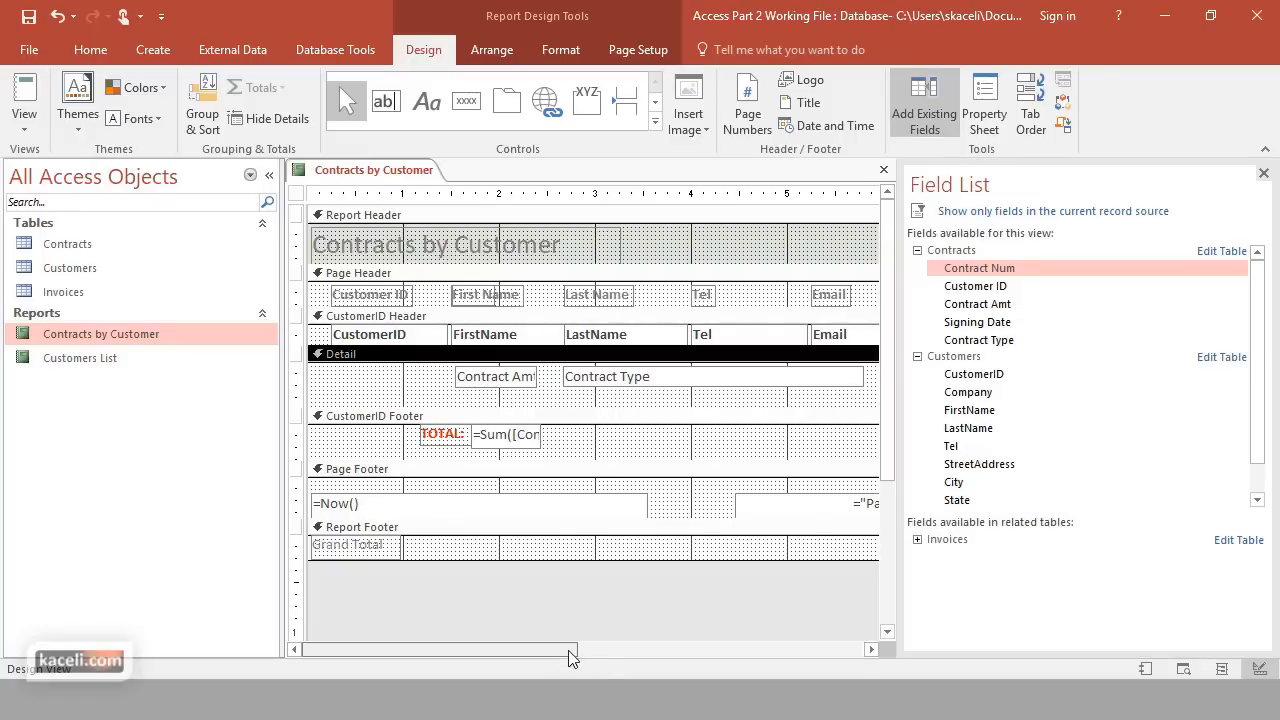
left_click_drag(576, 648, 774, 648)
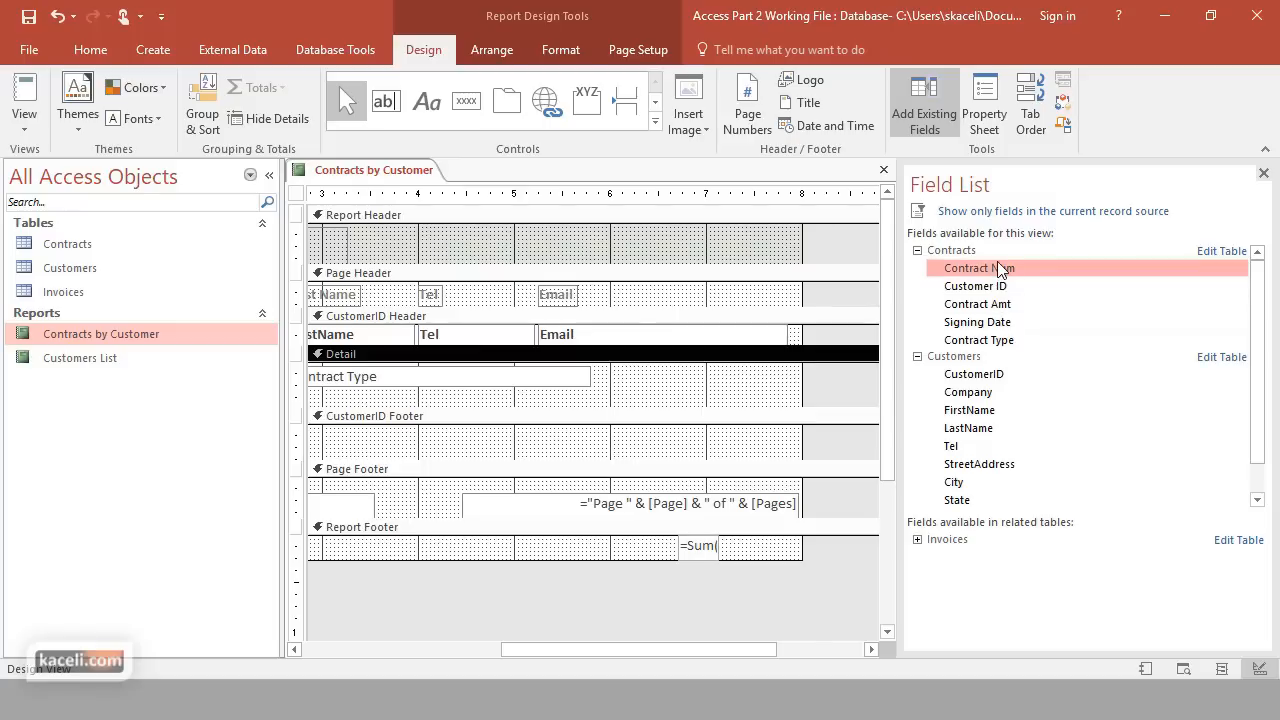
left_click_drag(997, 267, 683, 378)
left_click(629, 394)
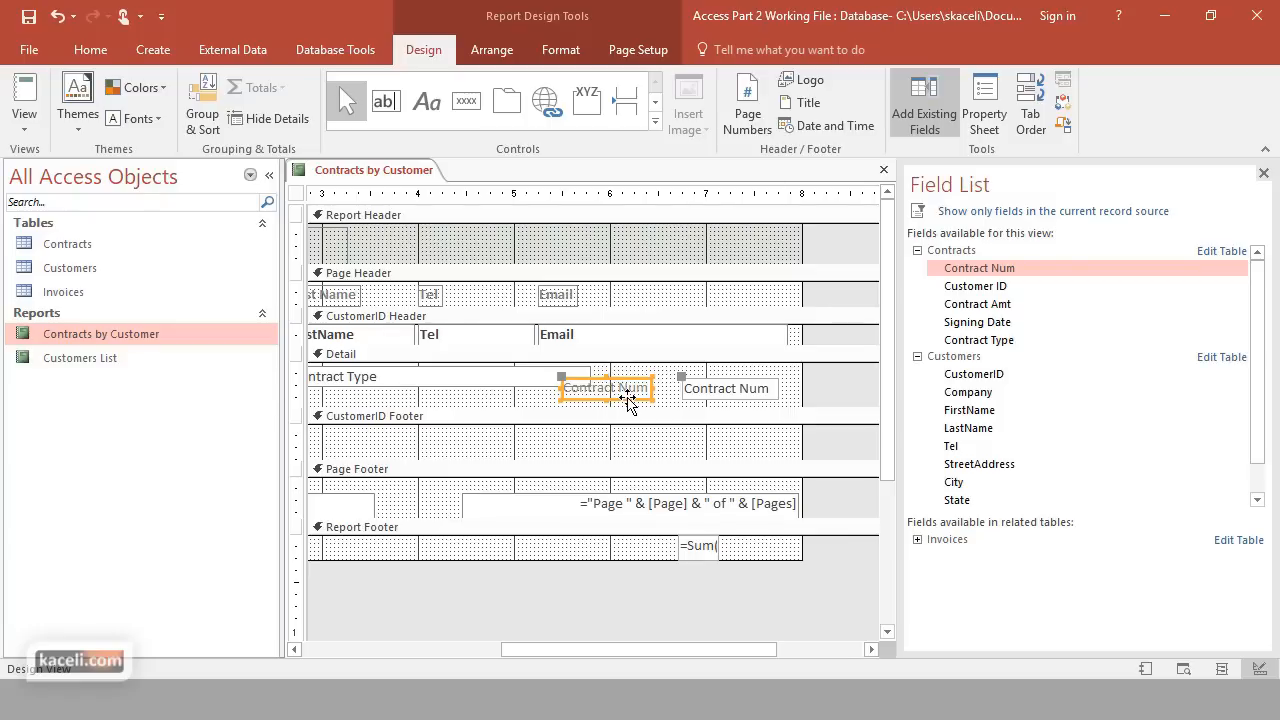
key("Delete")
Align the Contract Num text box with Contract Type, starting at about 6 inches, and narrow it to about 0.75 inch
left_click(723, 398)
left_click_drag(722, 398, 655, 388)
left_click_drag(791, 377, 684, 377)
left_click(670, 397)
left_click(661, 397)
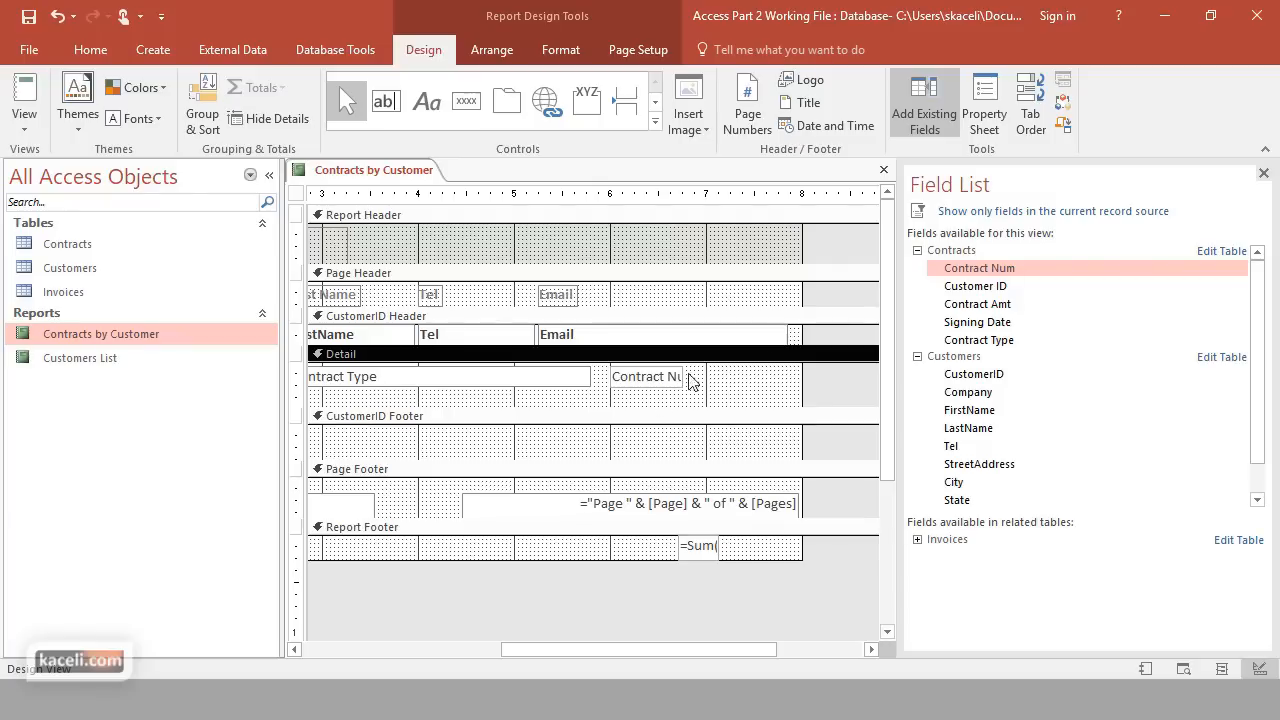
Close the Field List and the report, saving the design changes, and reopen Contracts by Customer in Design View
left_click(1263, 173)
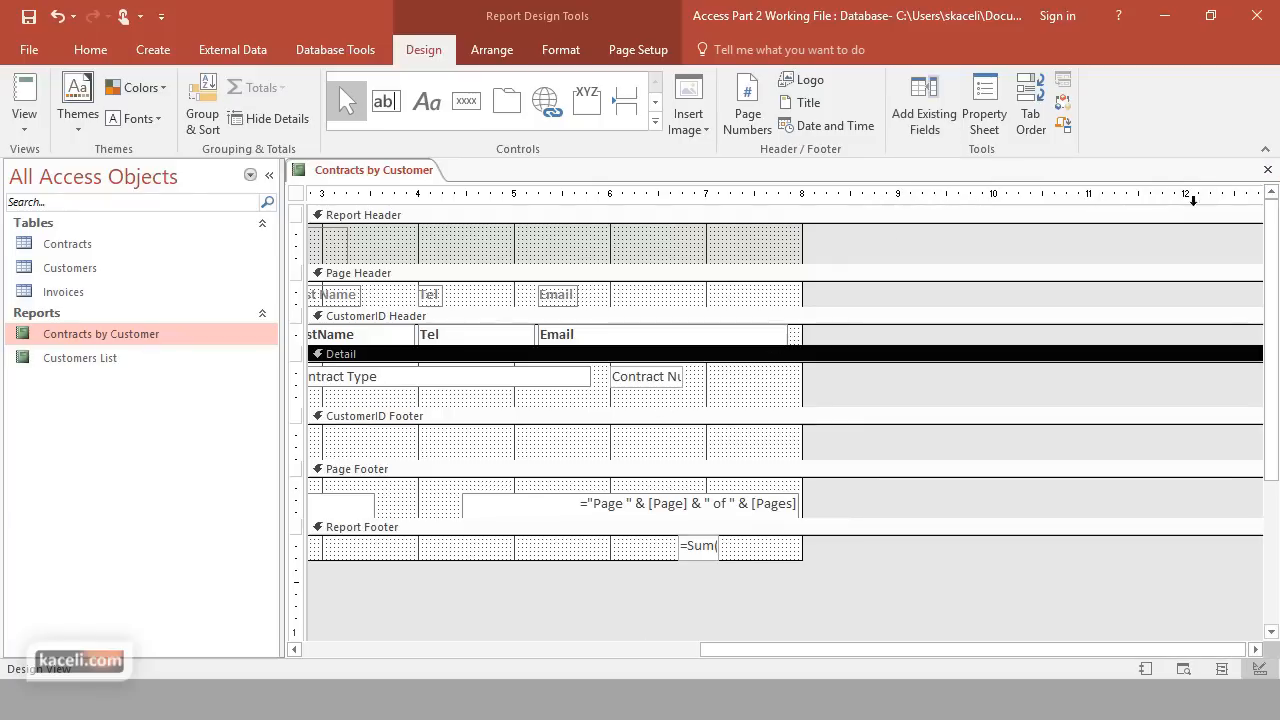
left_click(1268, 170)
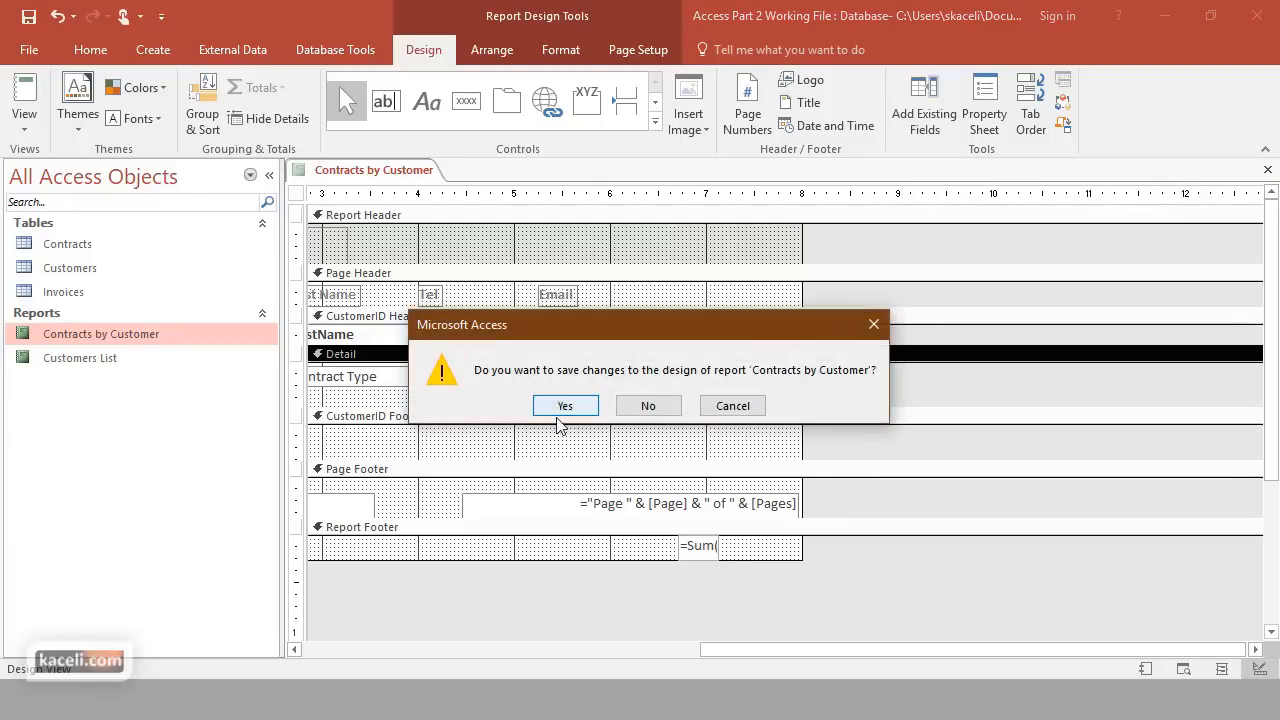
left_click(552, 410)
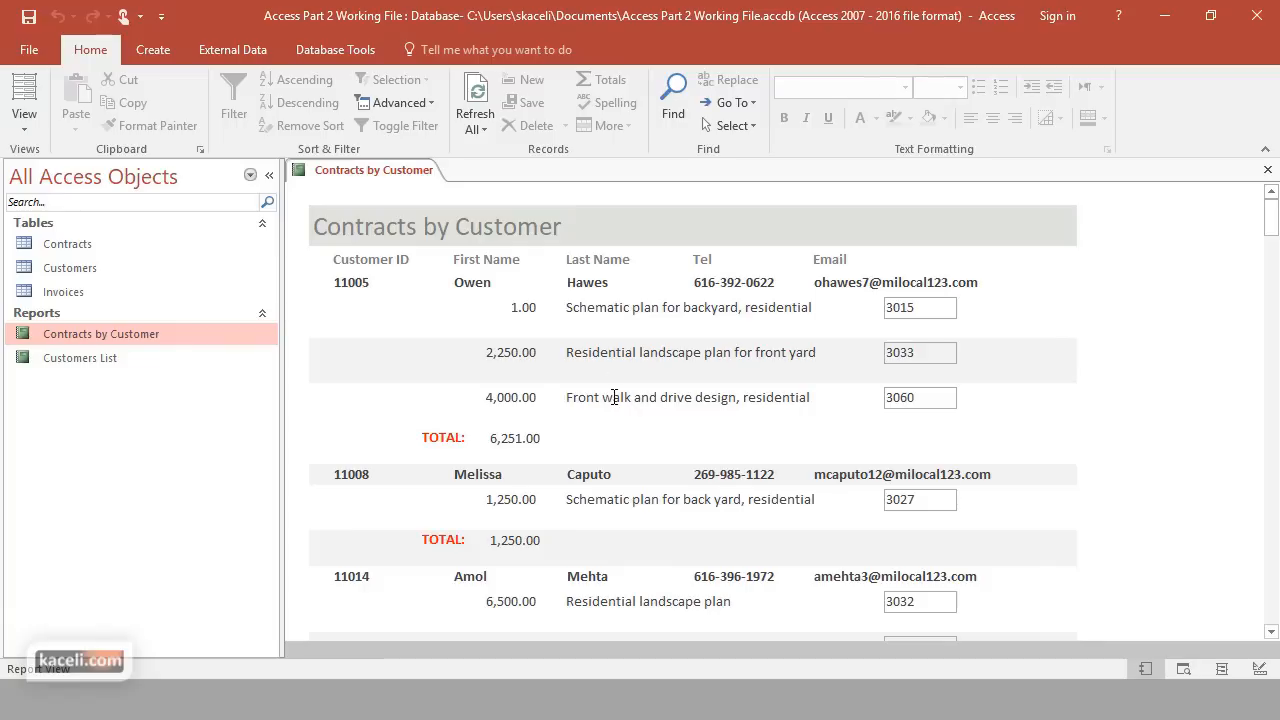
left_click(24, 125)
left_click(80, 290)
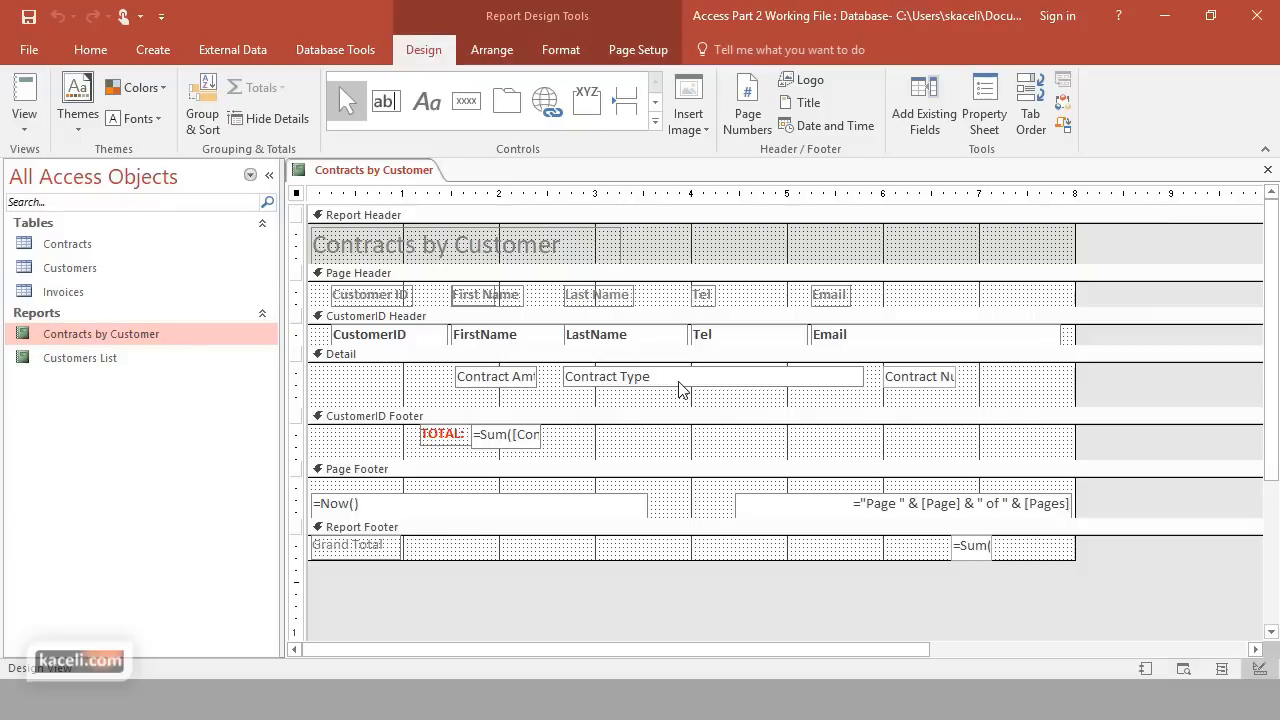
Set the Contract Amt text box's Format property to Currency in the Property Sheet
left_click(612, 385)
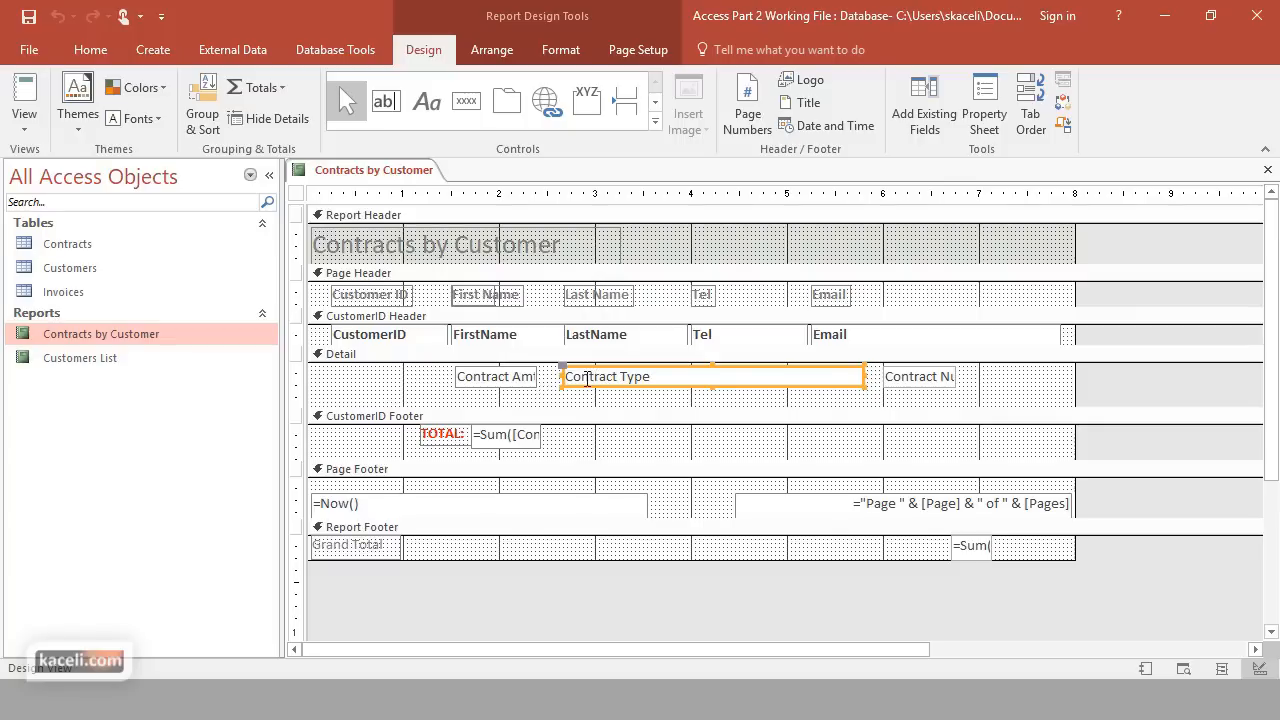
left_click(520, 380)
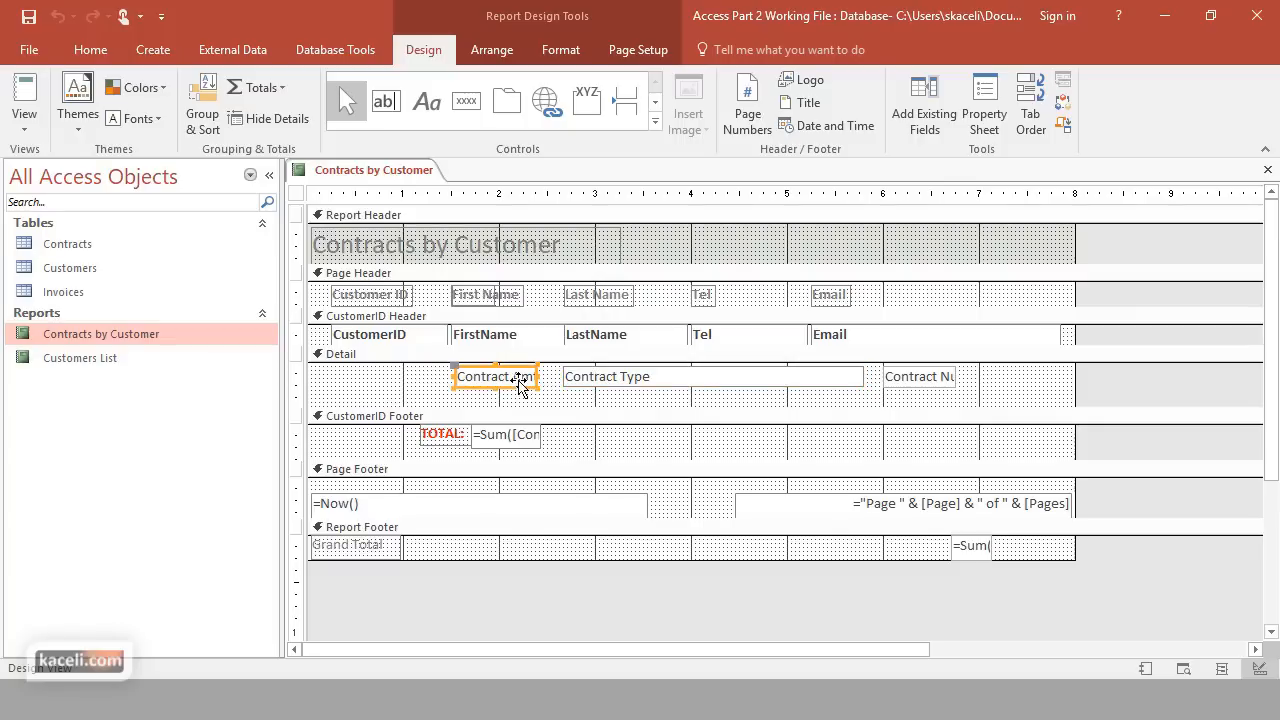
left_click(984, 118)
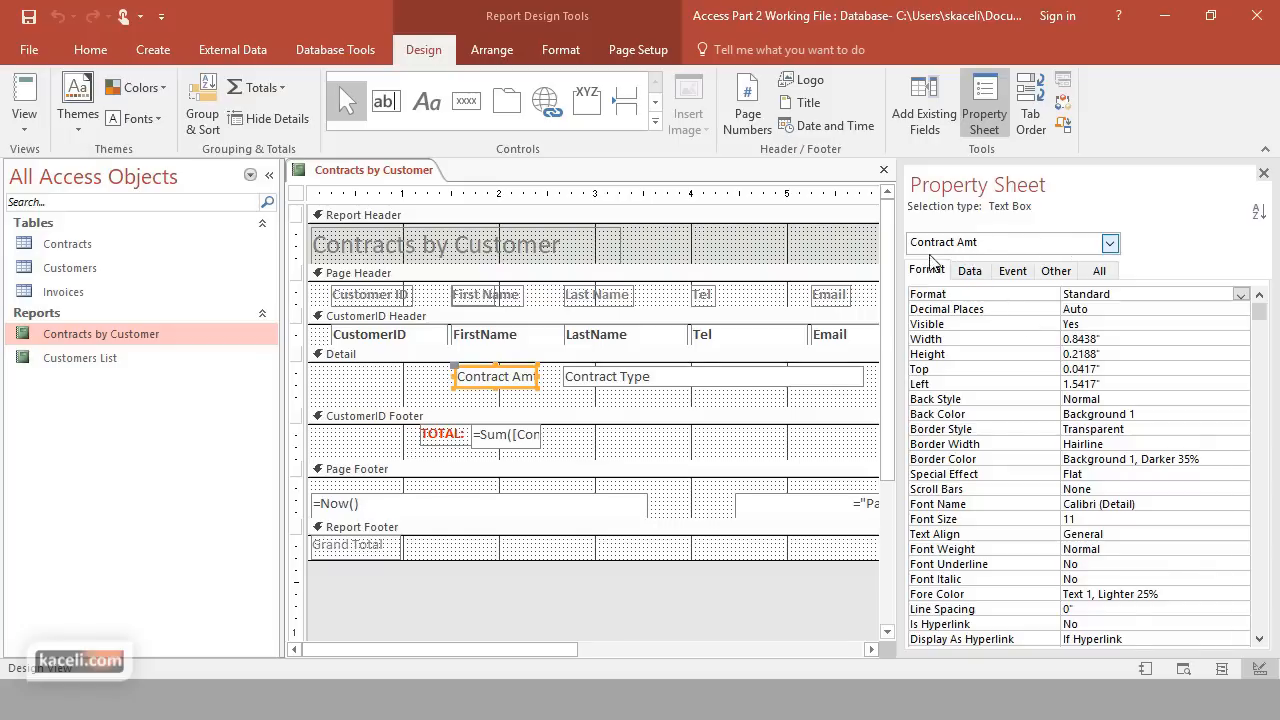
left_click(1110, 244)
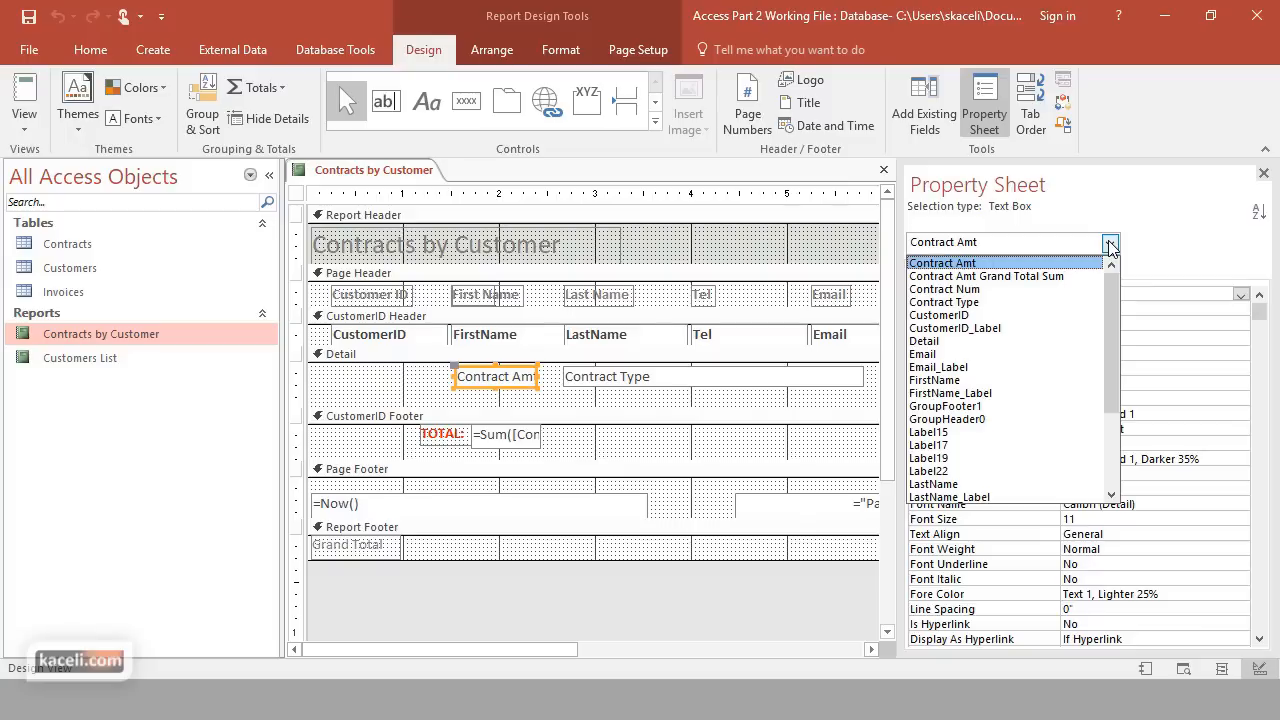
left_click(1110, 246)
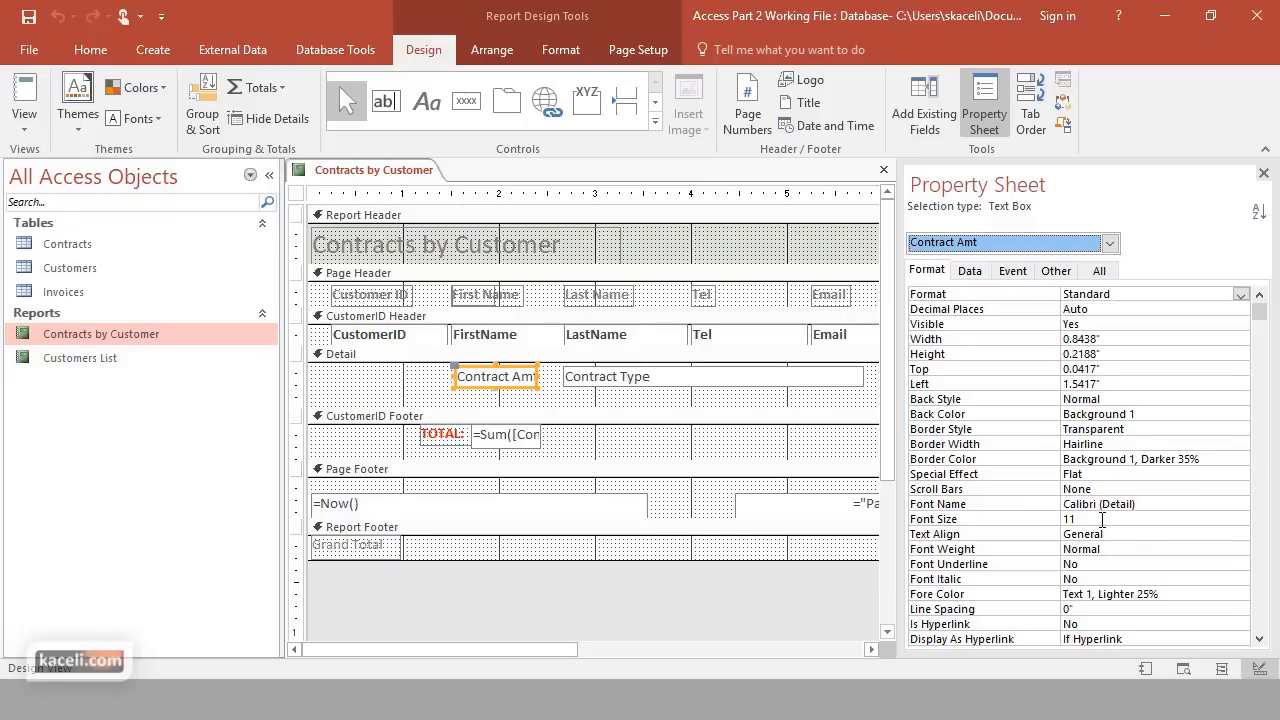
scroll(1102, 519, "down", 1)
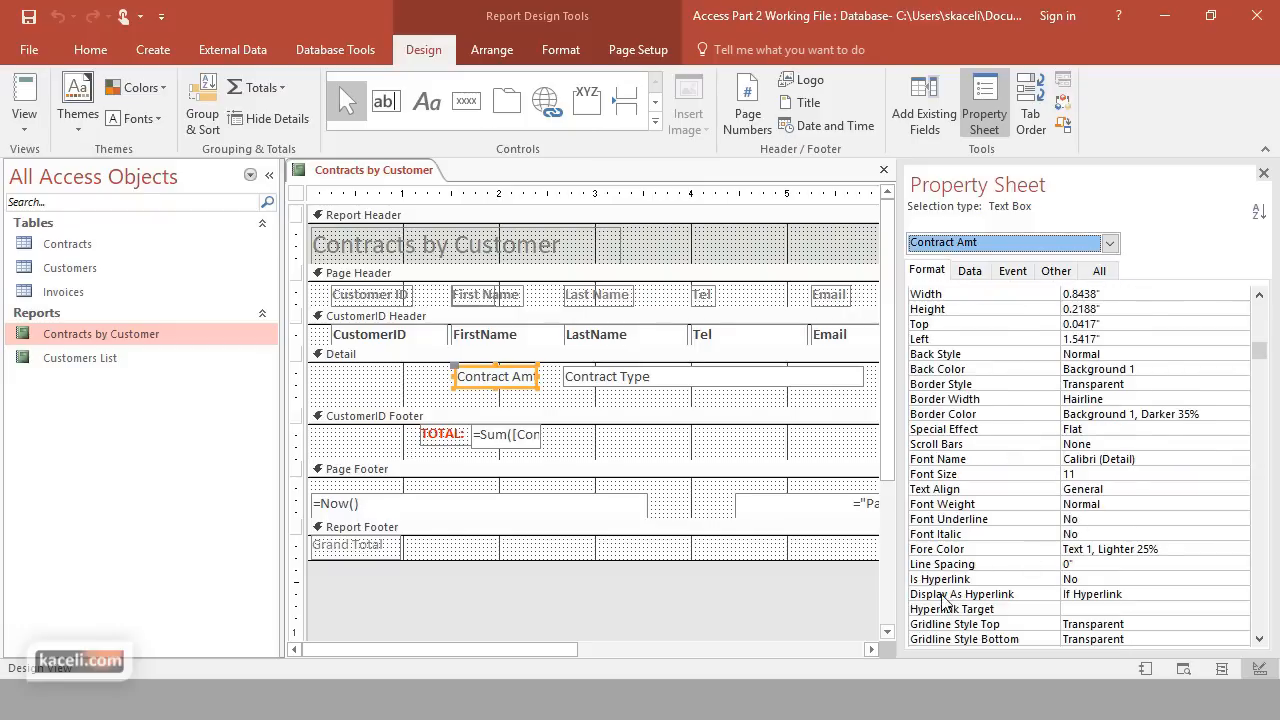
scroll(1075, 512, "up", 1)
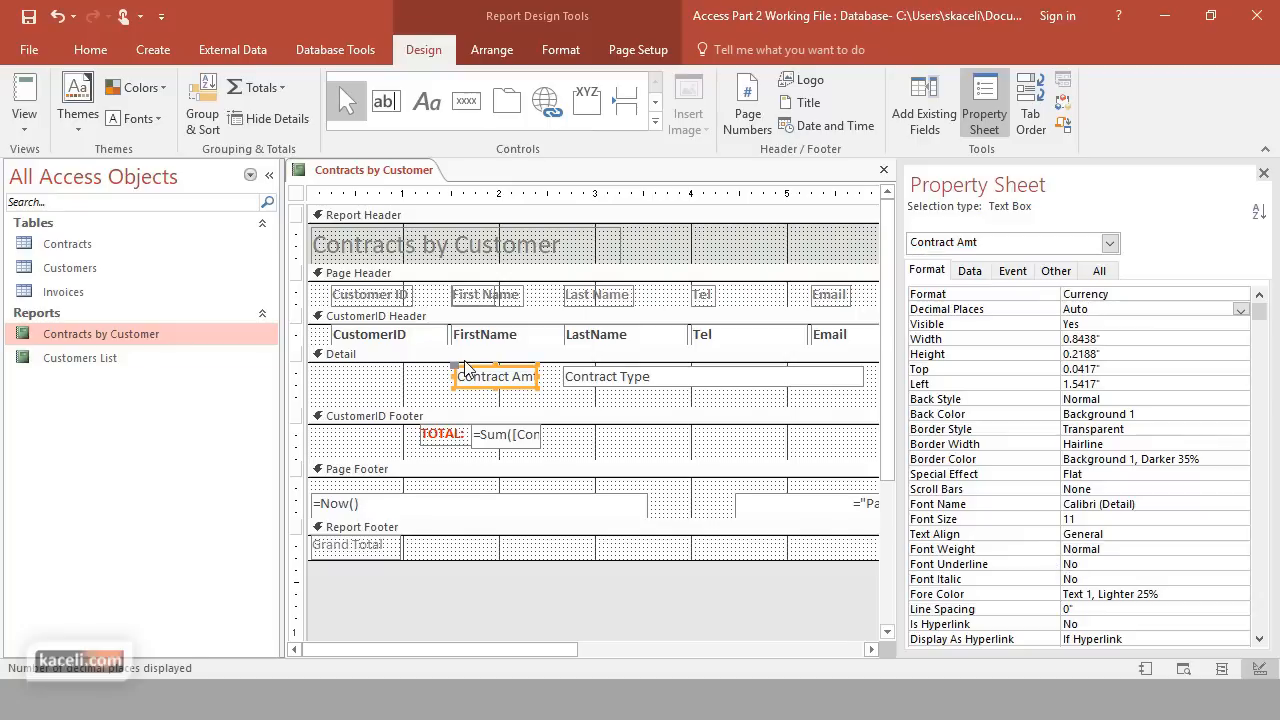
Examine the Contract Amt text box's data properties and the fields available as its Control Source
left_click(968, 273)
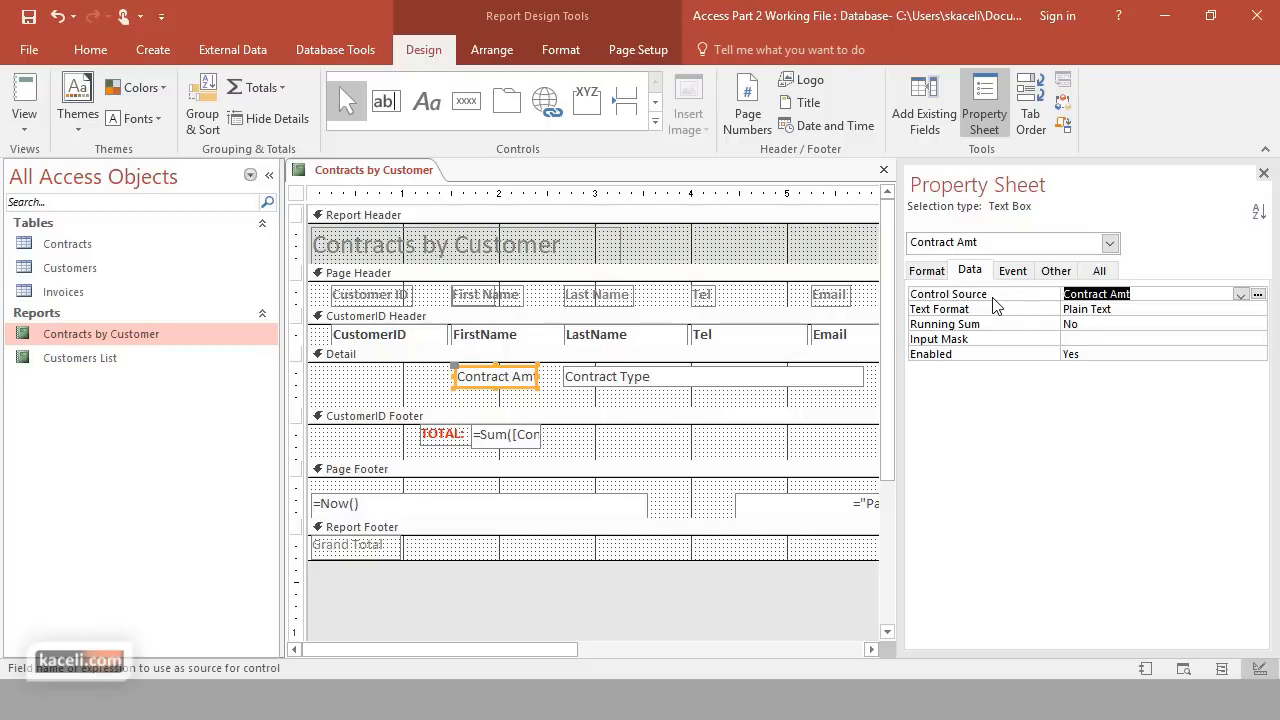
left_click(1139, 300)
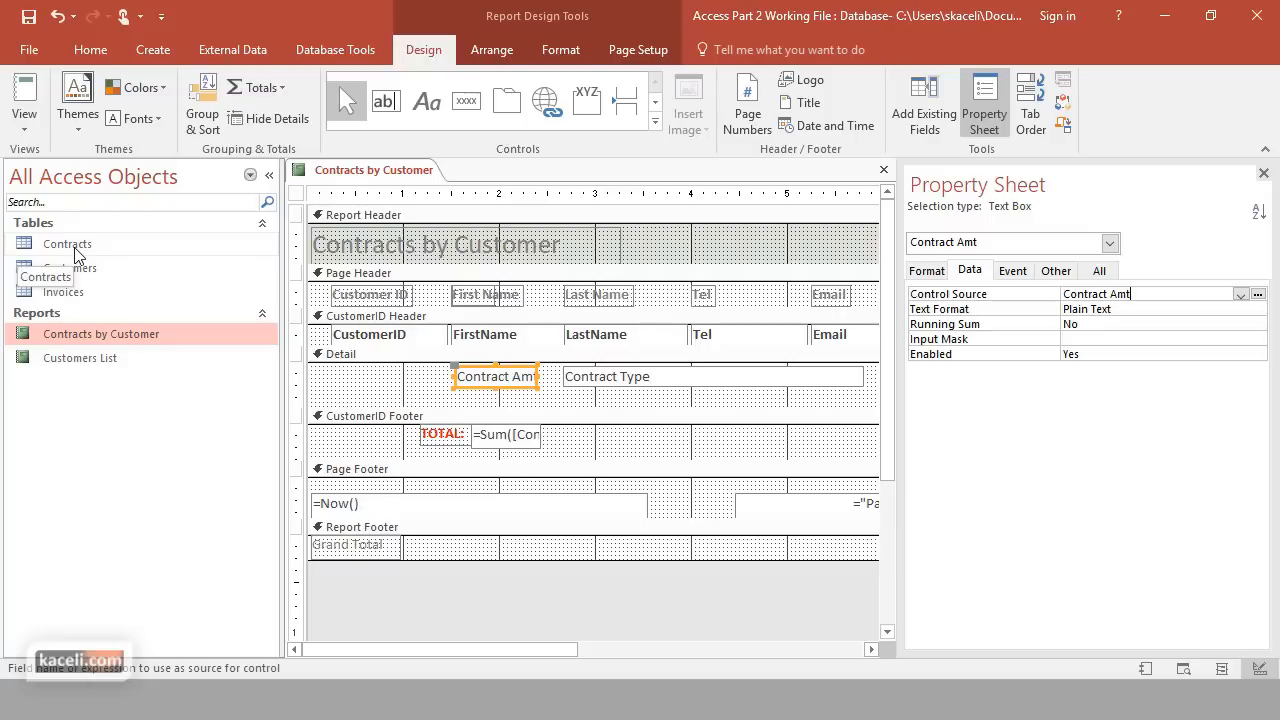
left_click(1241, 296)
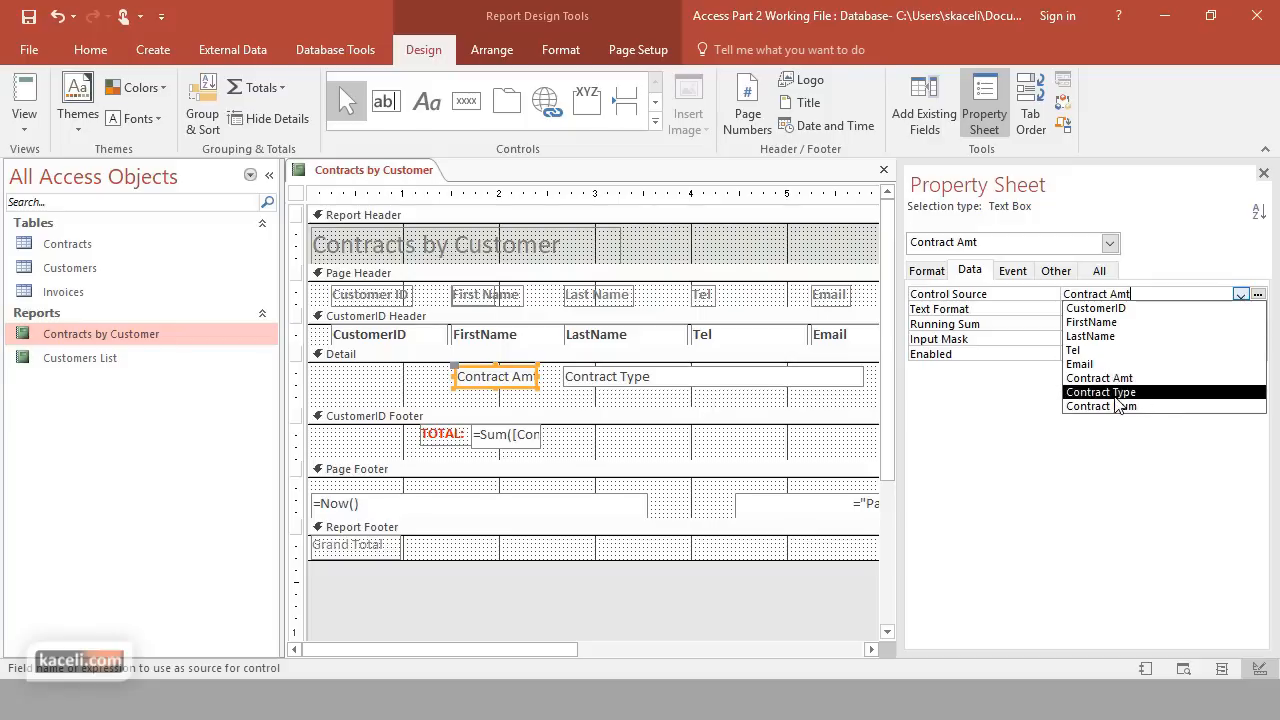
left_click(1179, 258)
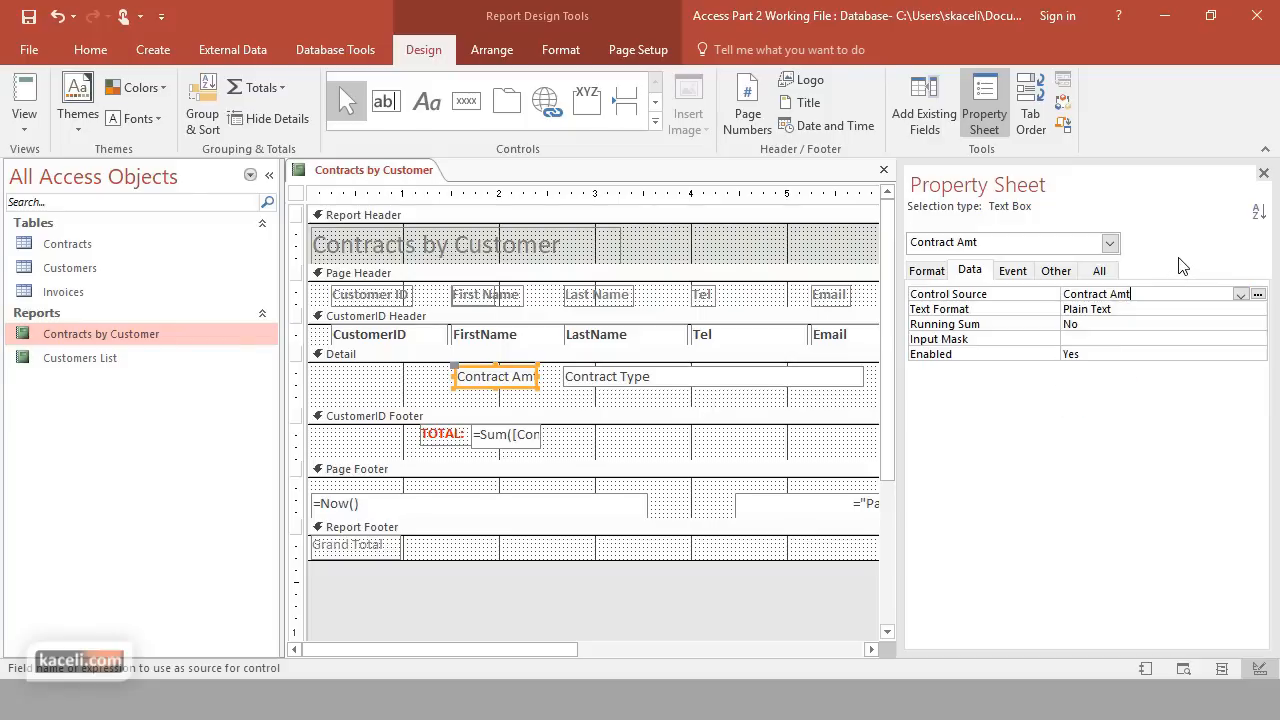
left_click(1240, 296)
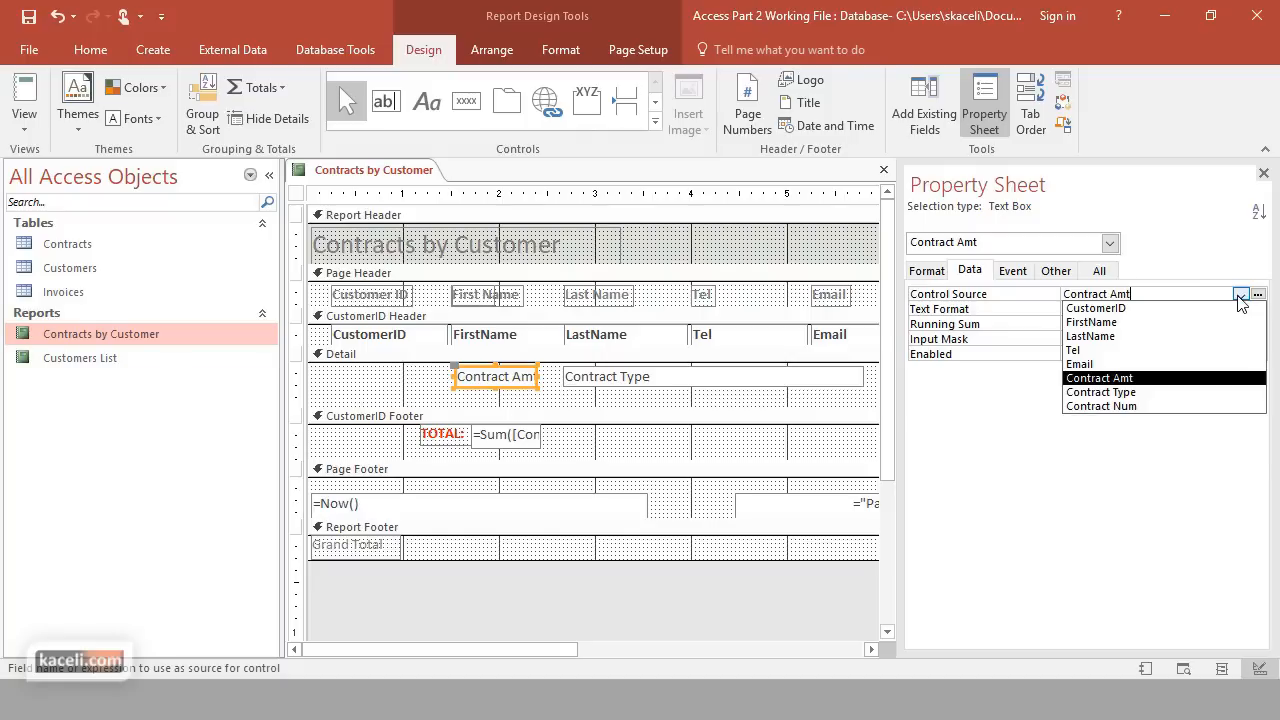
Open the Expression Builder for Contract Amt's Control Source and browse the fields of the Contracts table
left_click(1257, 293)
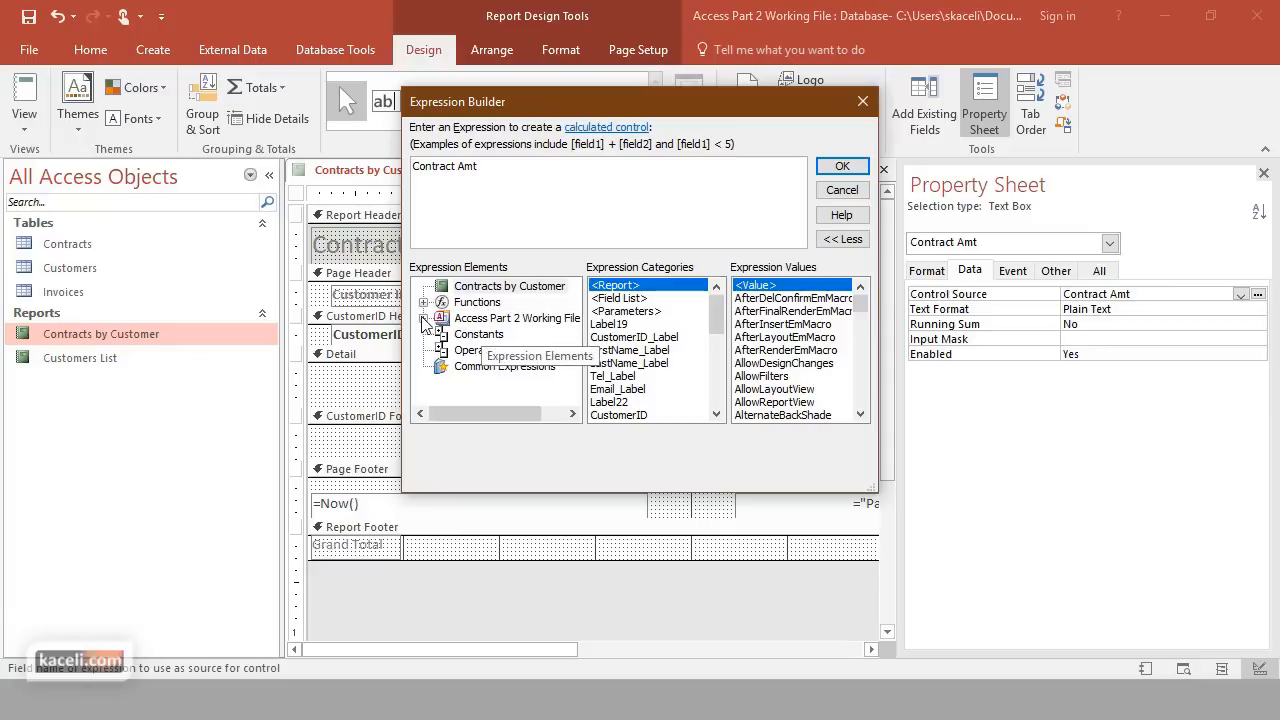
left_click(424, 318)
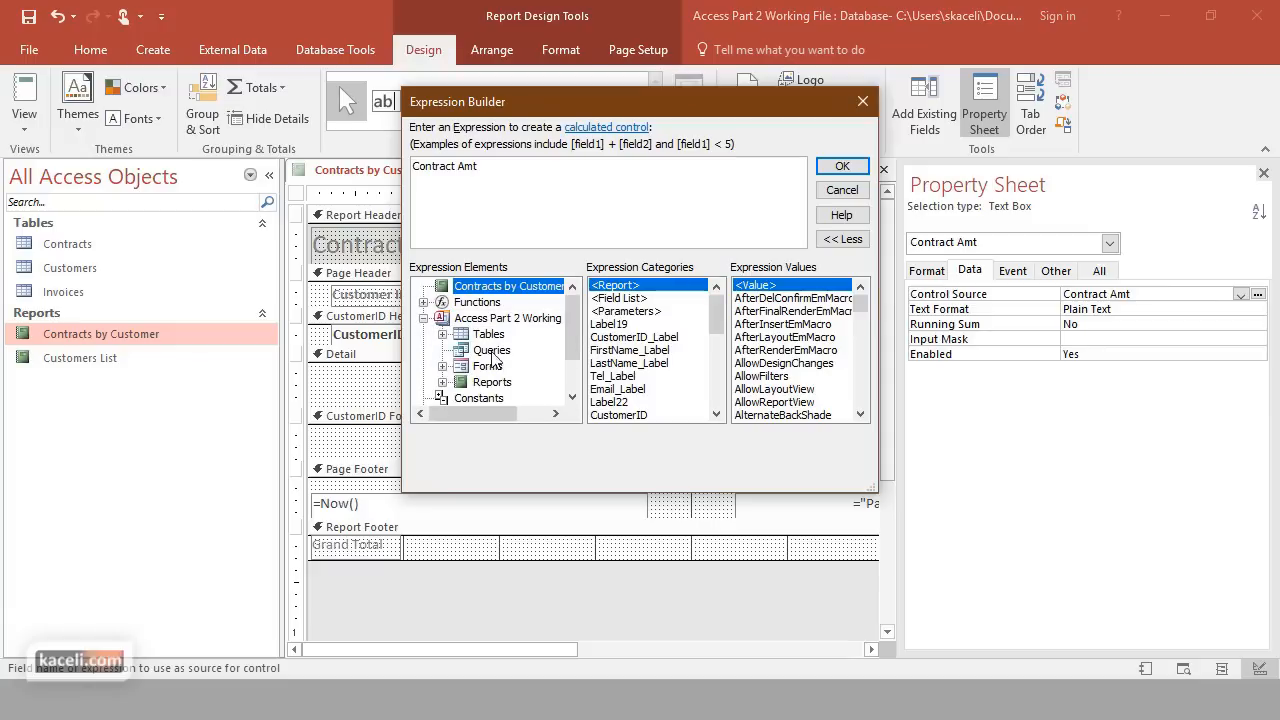
left_click(443, 334)
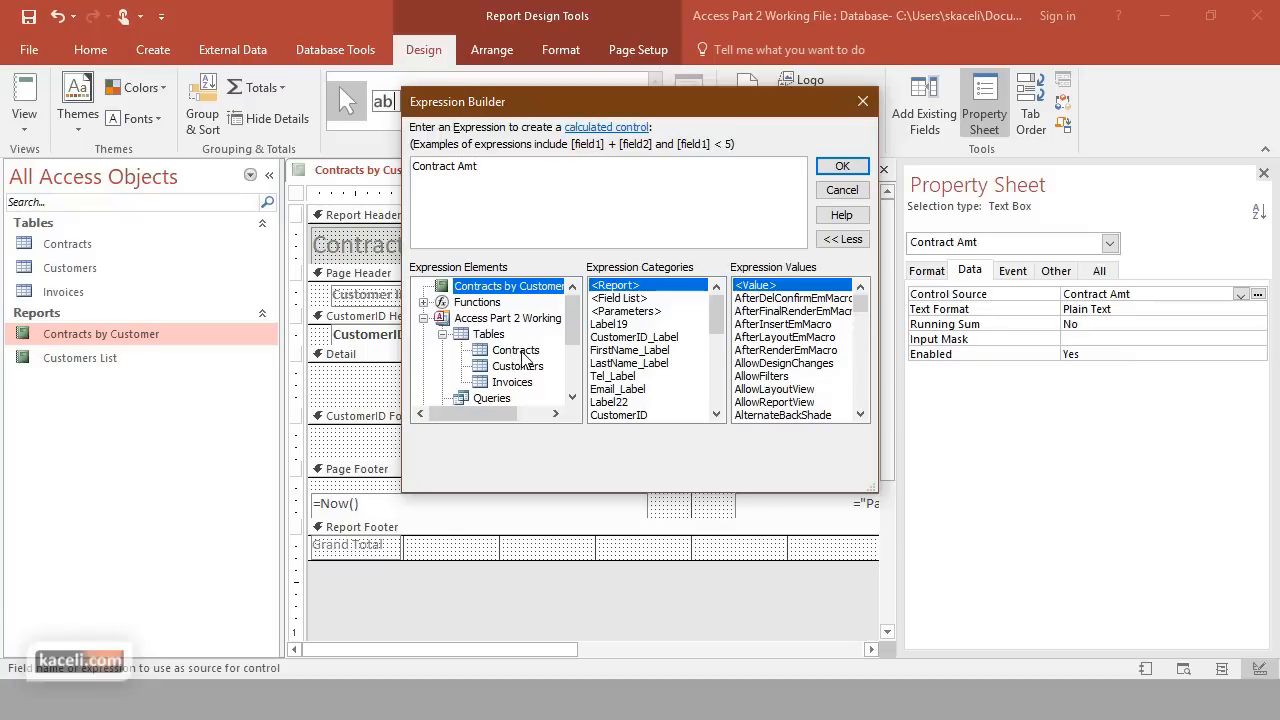
left_click(522, 352)
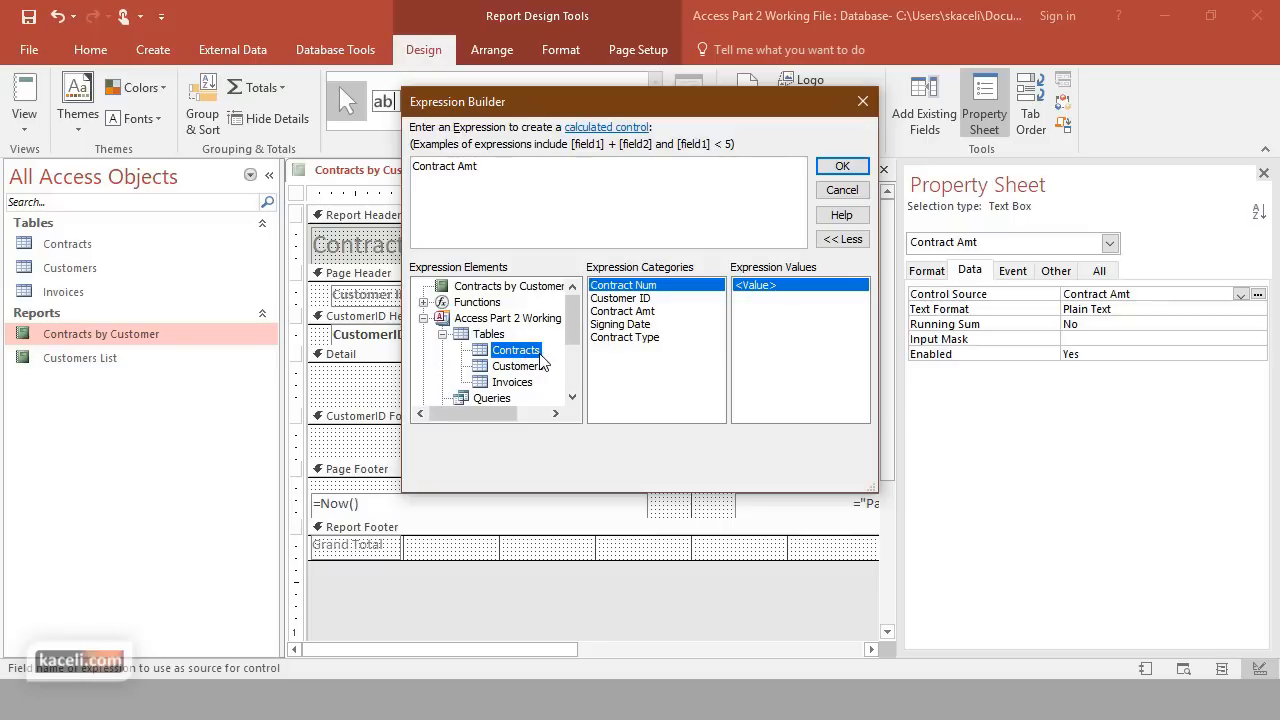
left_click(650, 325)
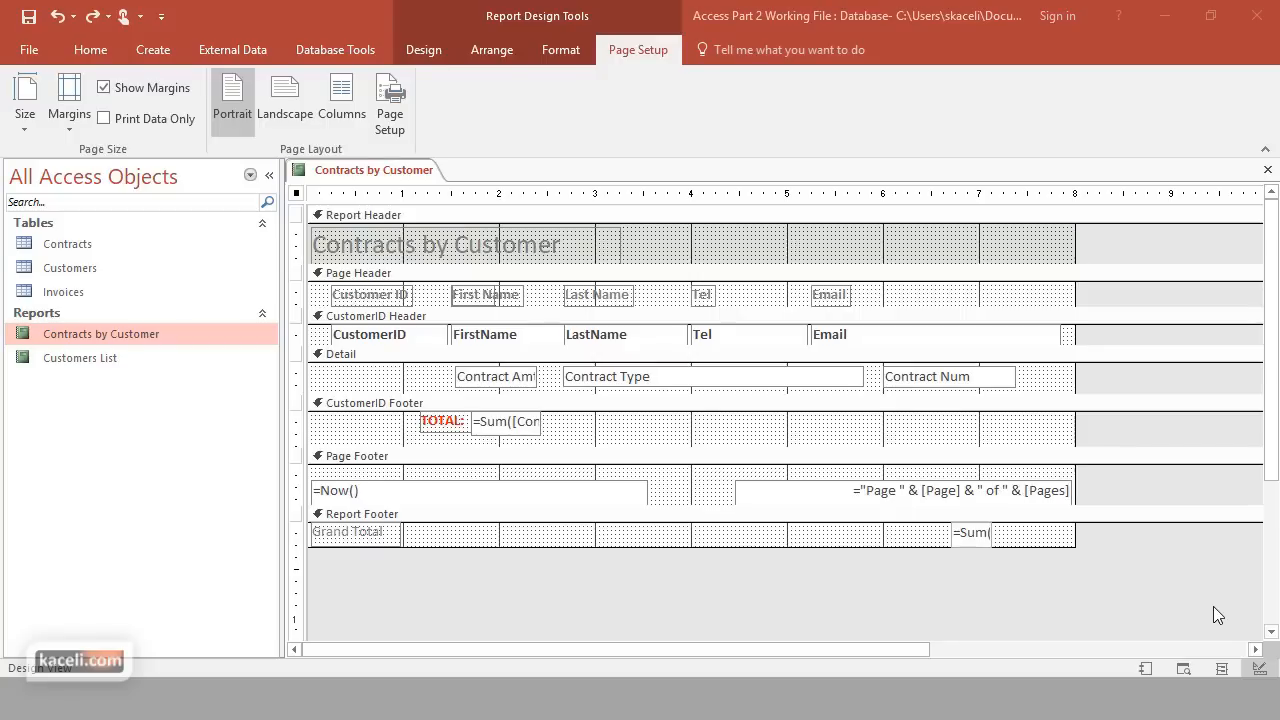
Close Contracts by Customer without saving the pending changes and reopen it in Design View
left_click(518, 386)
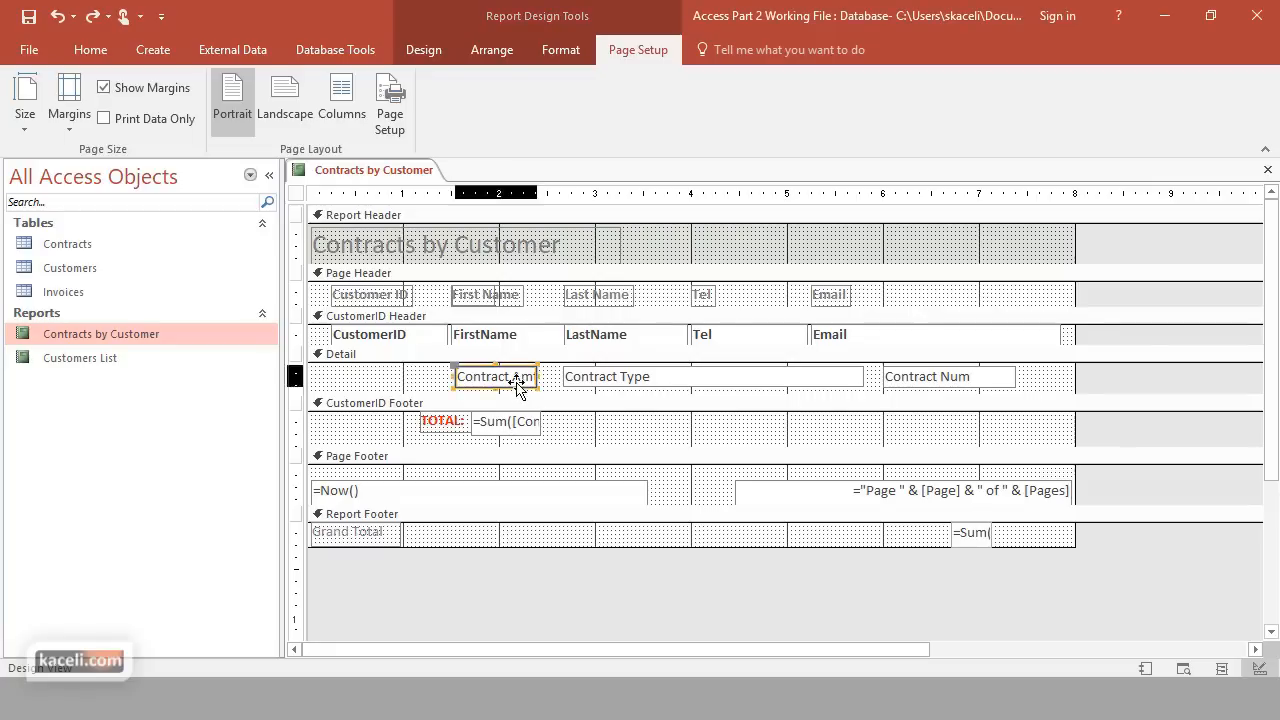
left_click(126, 333)
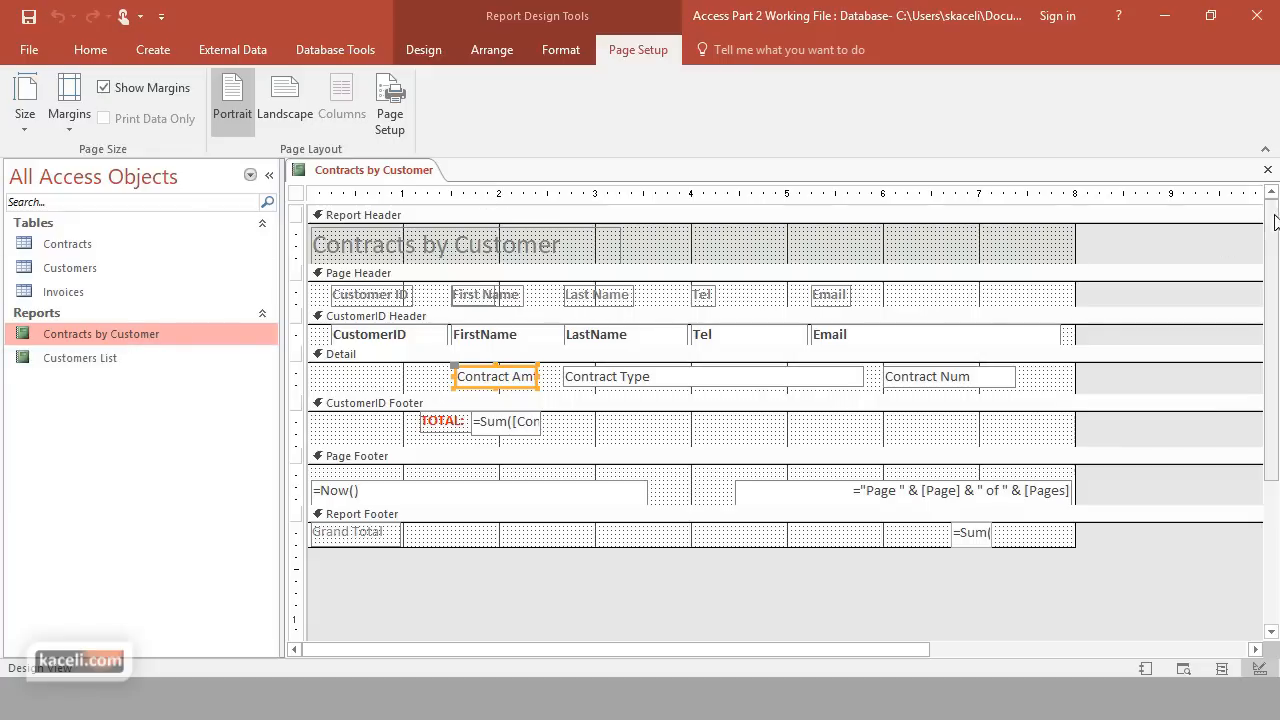
left_click(1268, 172)
left_click(648, 406)
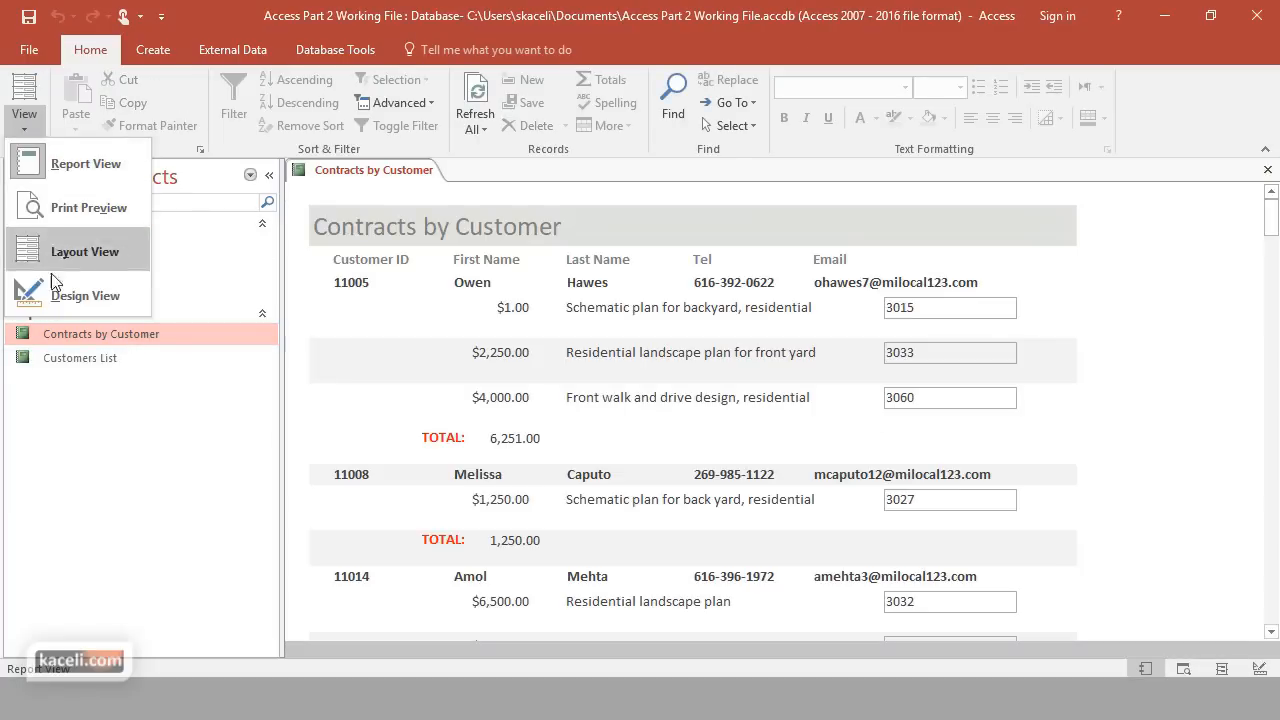
left_click(63, 296)
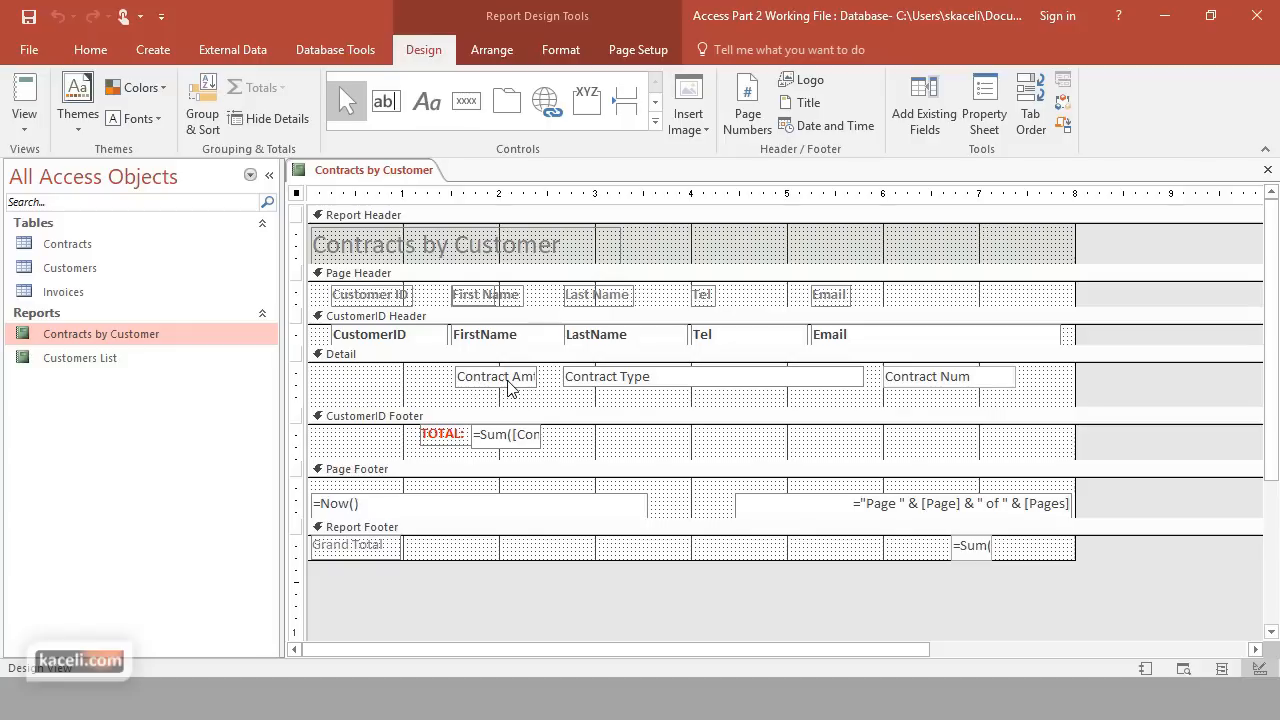
Swap Contract Num and Contract Amt around Contract Type, narrow Contract Num, and extend Contract Amt to about 7.1 inches
left_click_drag(930, 384, 482, 374)
left_click(945, 380)
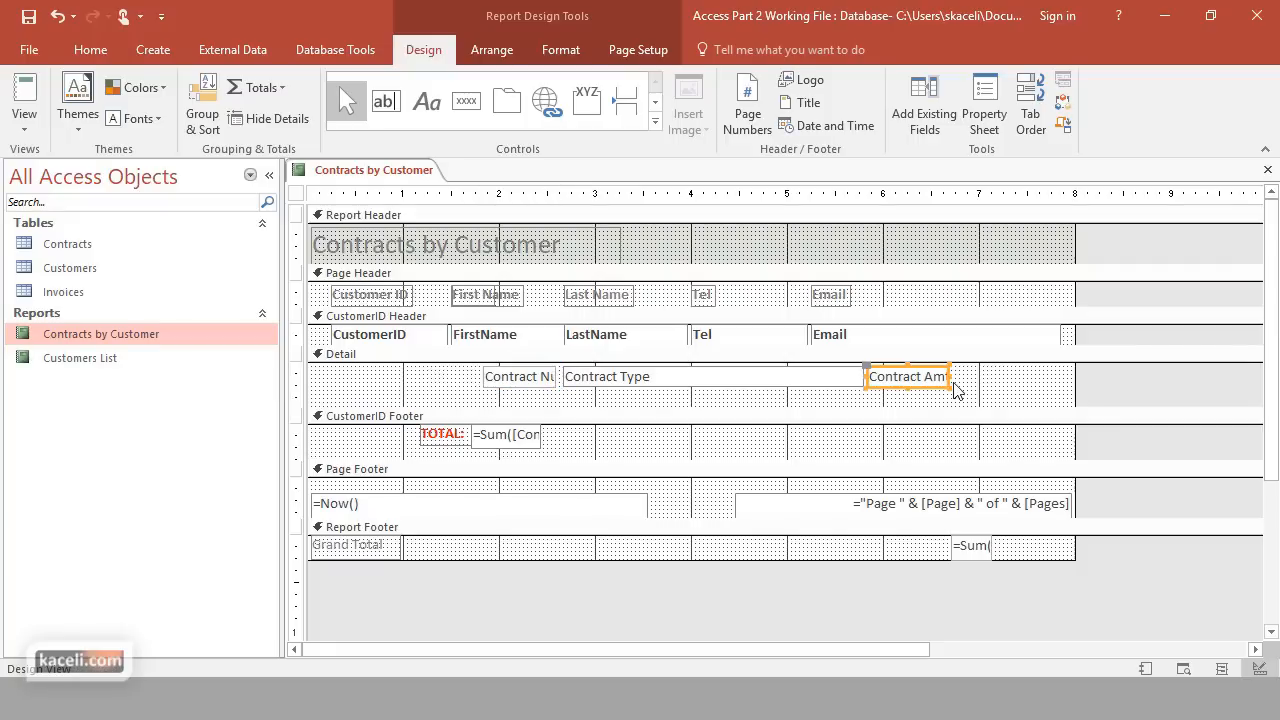
left_click_drag(949, 376, 988, 377)
Move the CustomerID Footer's sum and TOTAL label beneath Contract Amt, and shorten the Detail section to fit its text boxes
left_click_drag(486, 441, 897, 449)
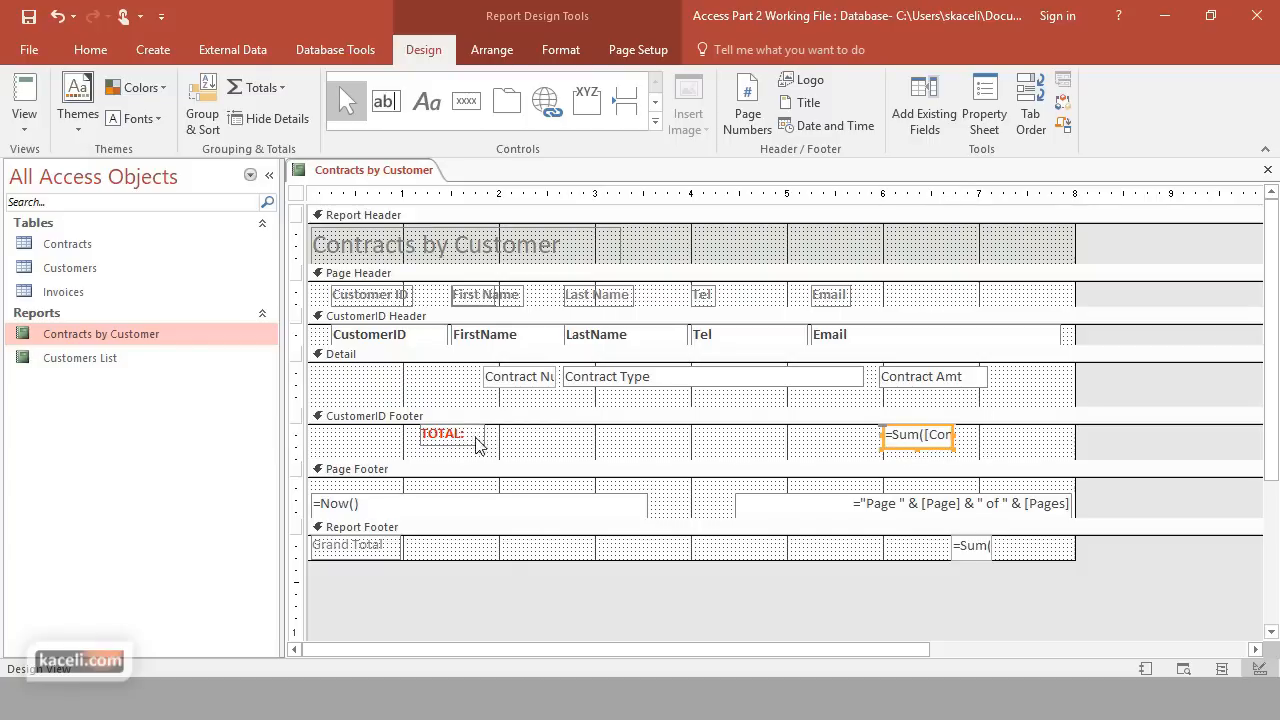
left_click_drag(480, 443, 874, 447)
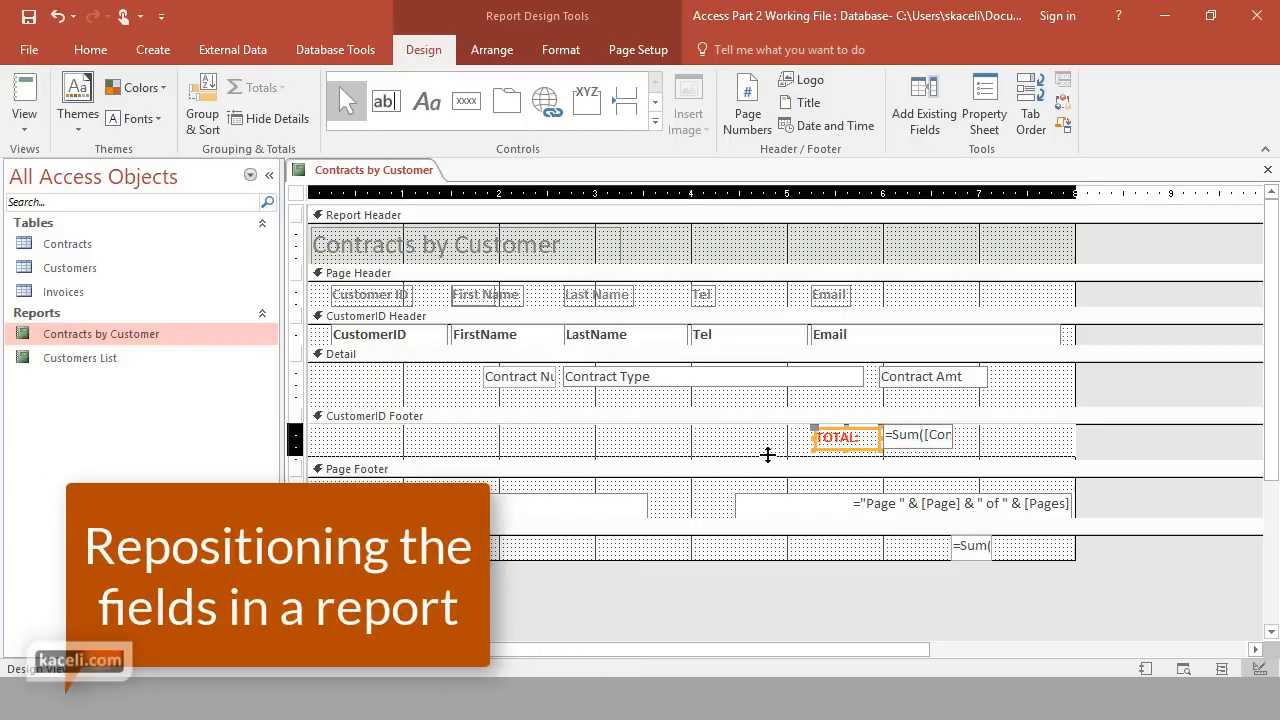
left_click_drag(697, 406, 702, 390)
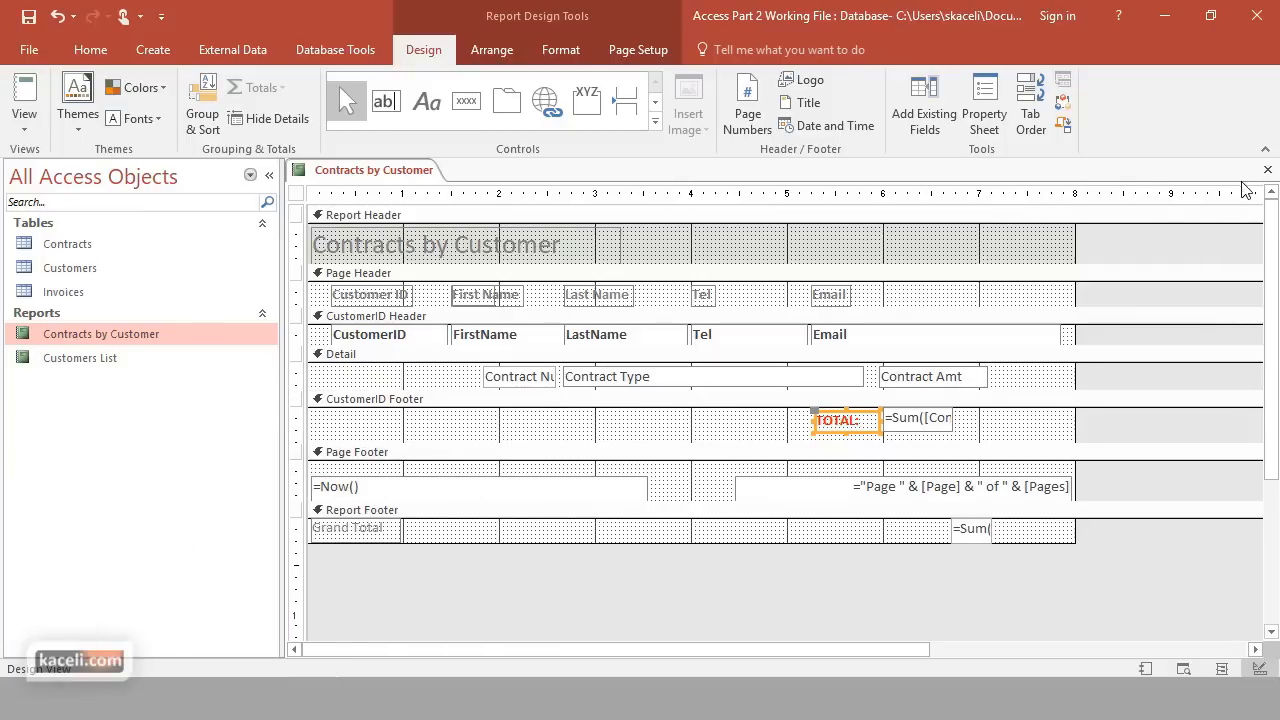
Close Contracts by Customer, saving the repositioned fields, and open the report again
left_click(1268, 169)
left_click(566, 406)
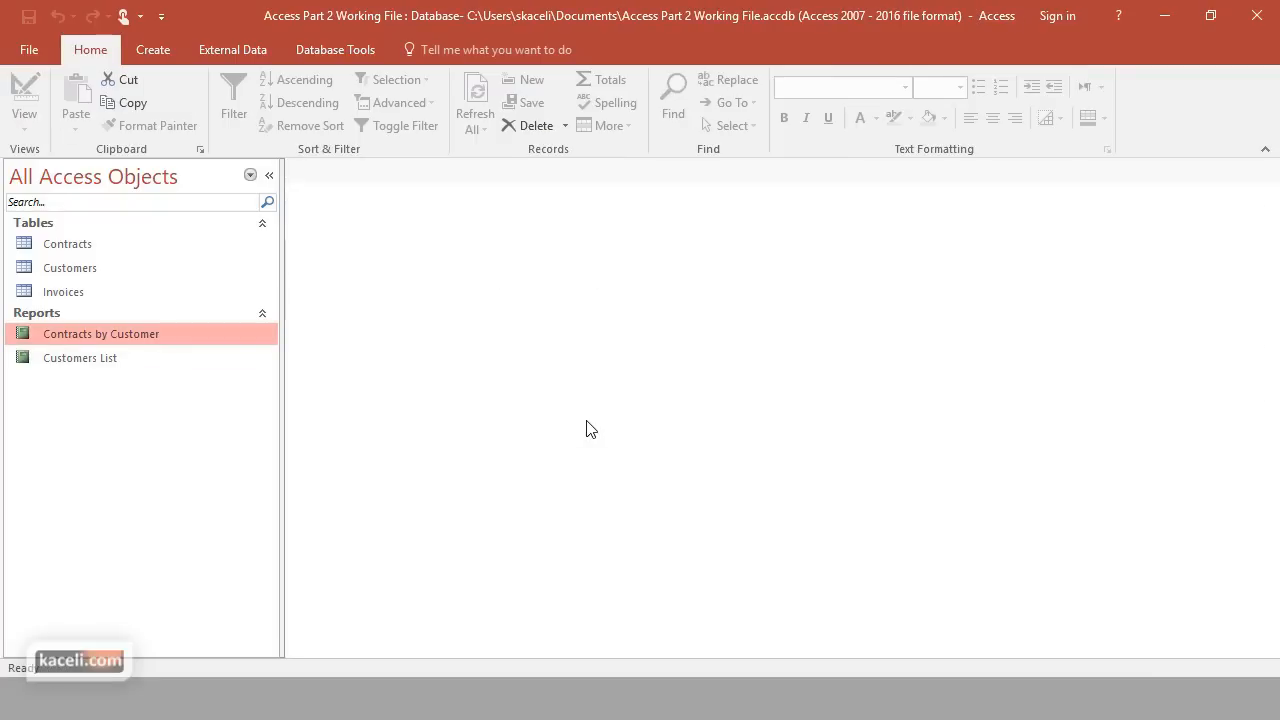
double_click(136, 338)
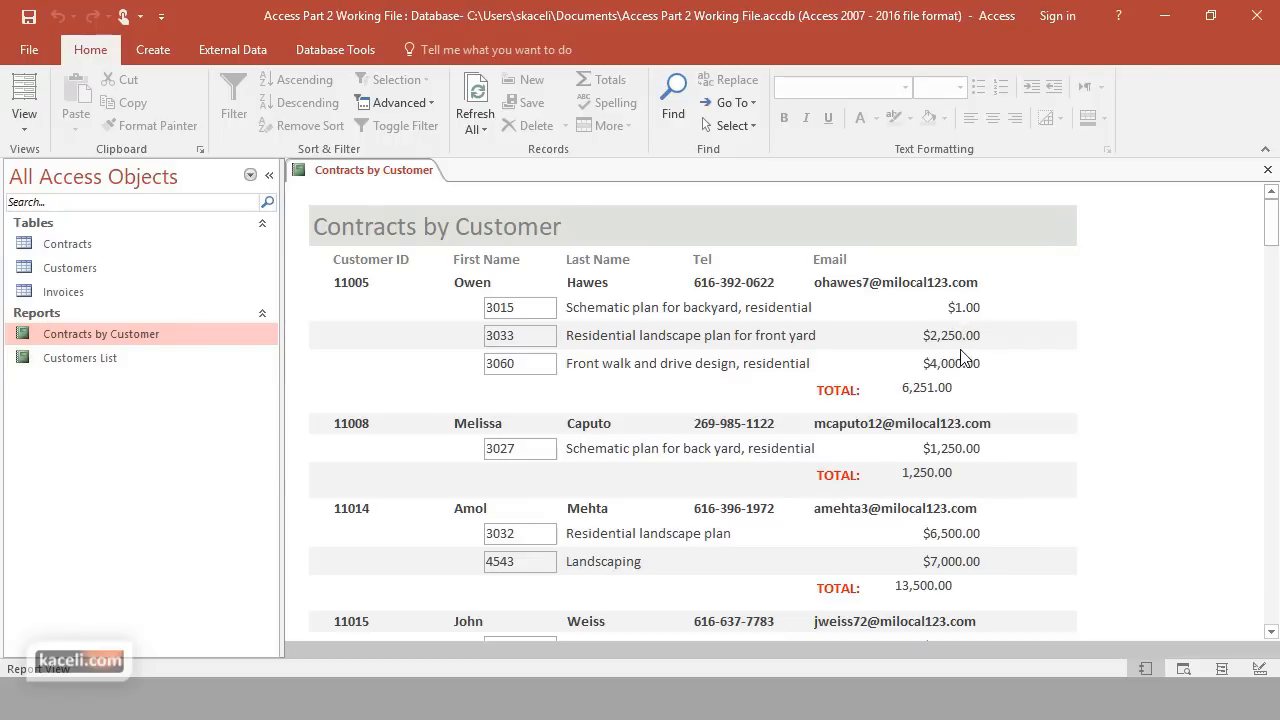
In Layout View, shift the sum in the CustomerID footer to the right so it sits beneath the Contract Amt values
left_click(36, 128)
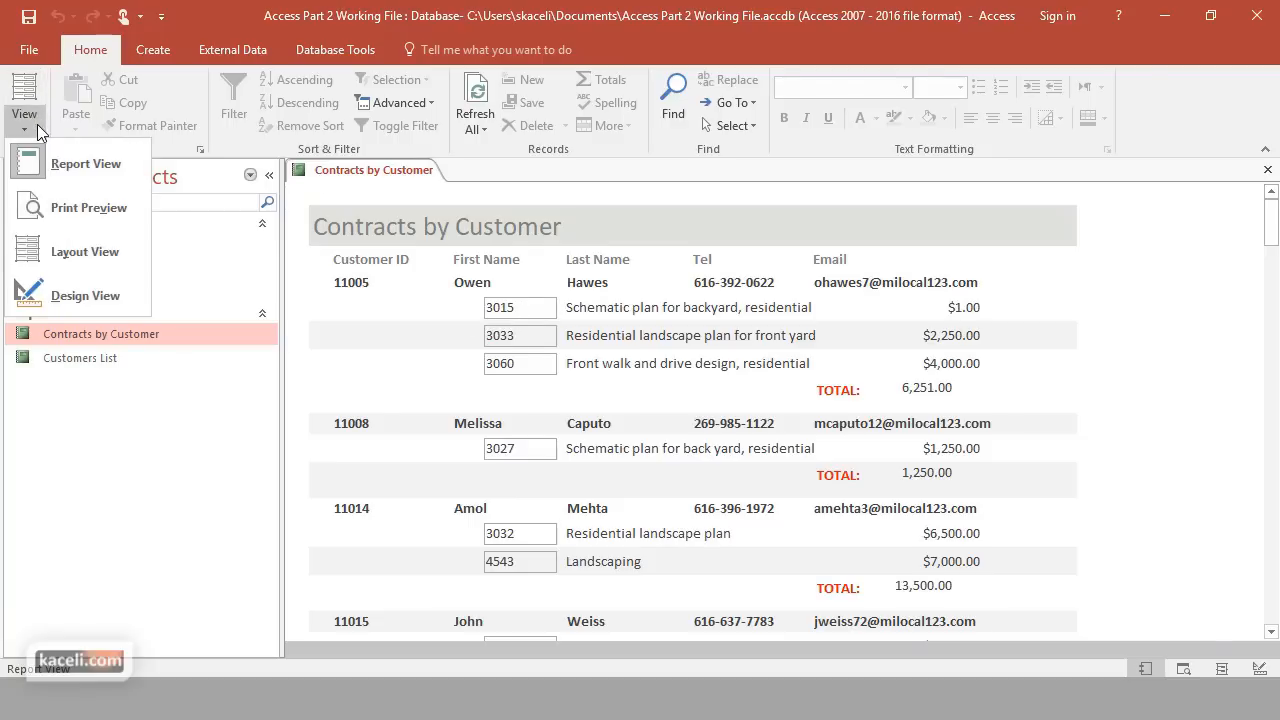
left_click(98, 266)
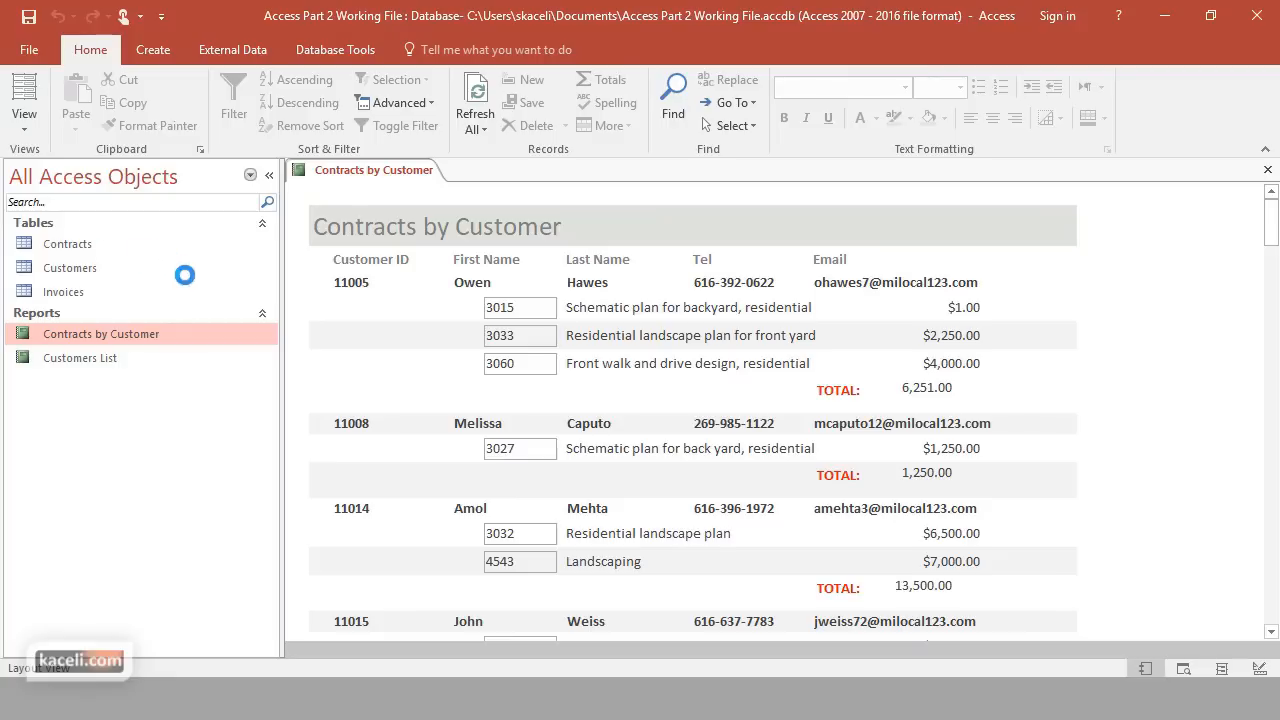
left_click(934, 396)
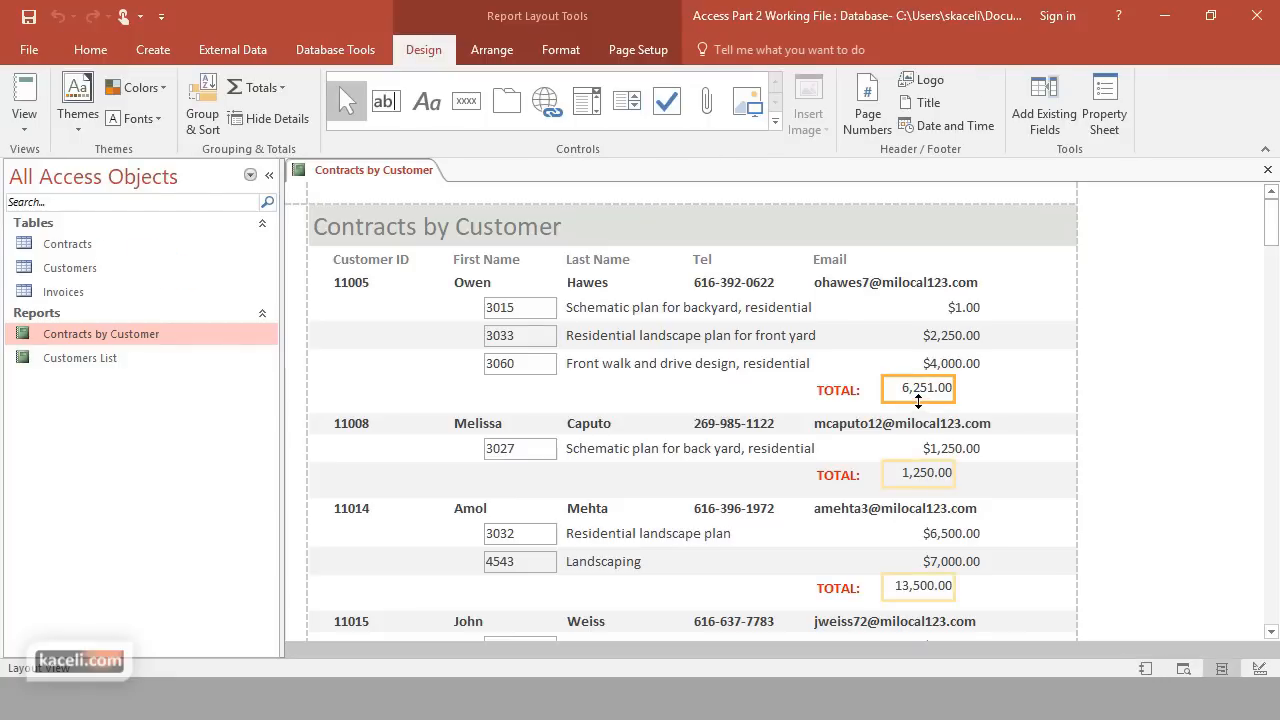
left_click_drag(920, 392, 943, 403)
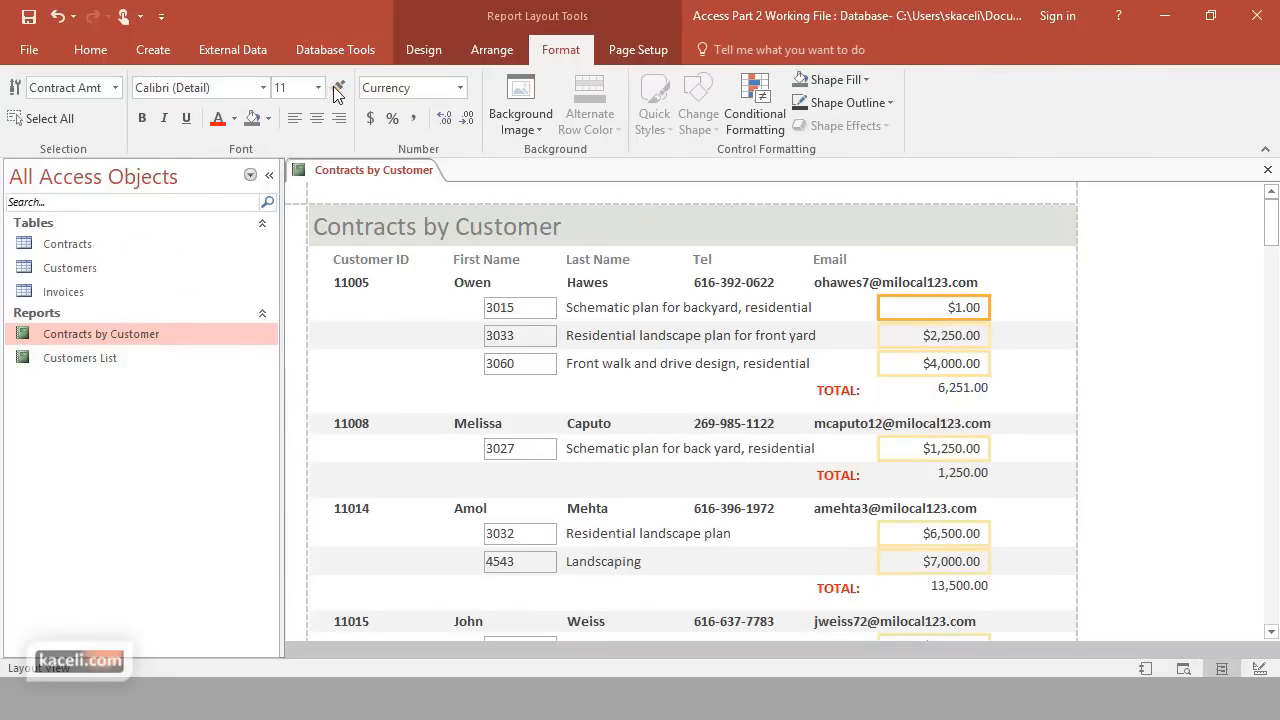
Copy Contract Amt's formatting onto Contract Num to remove its box outline, and close the report with the changes saved
left_click(508, 320)
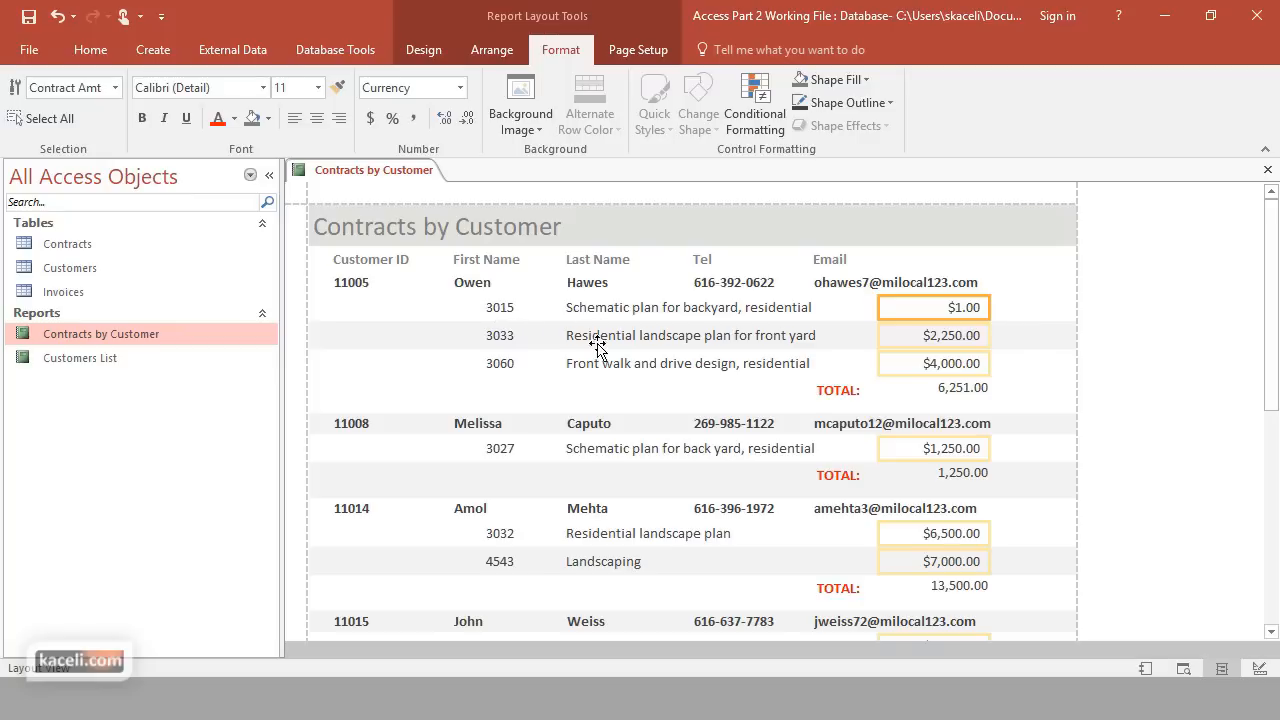
left_click(583, 388)
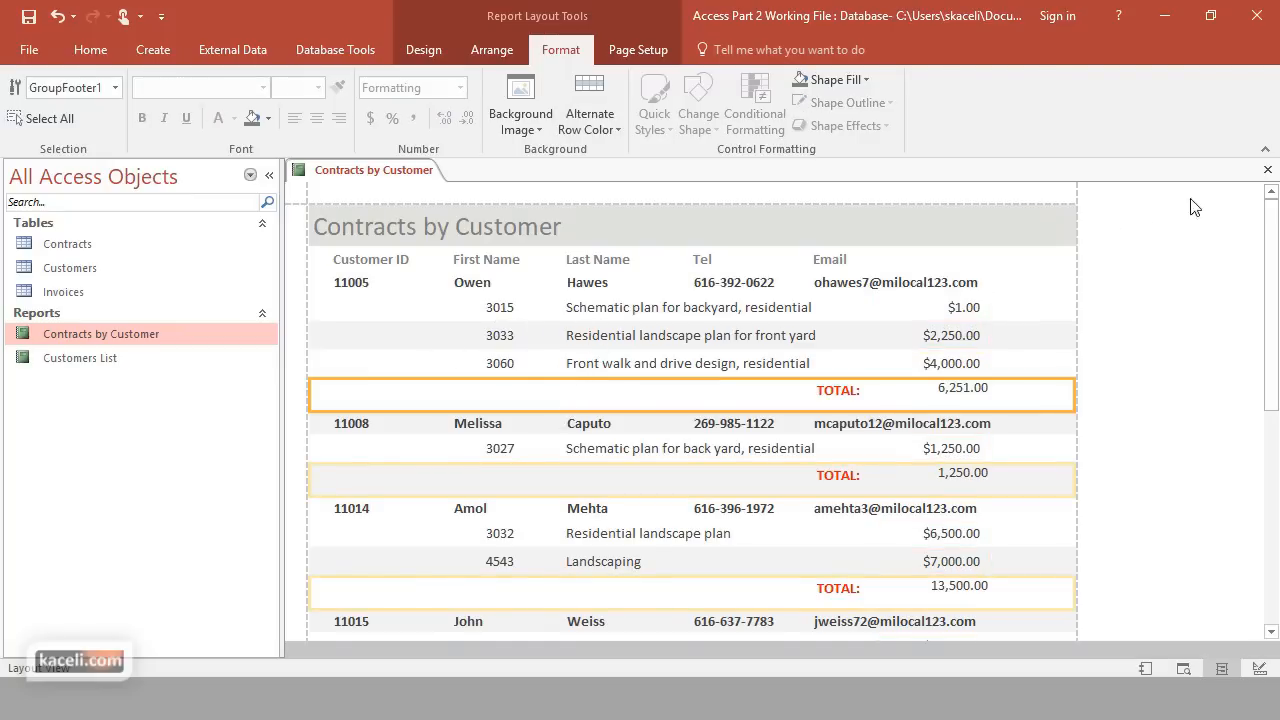
left_click(1268, 170)
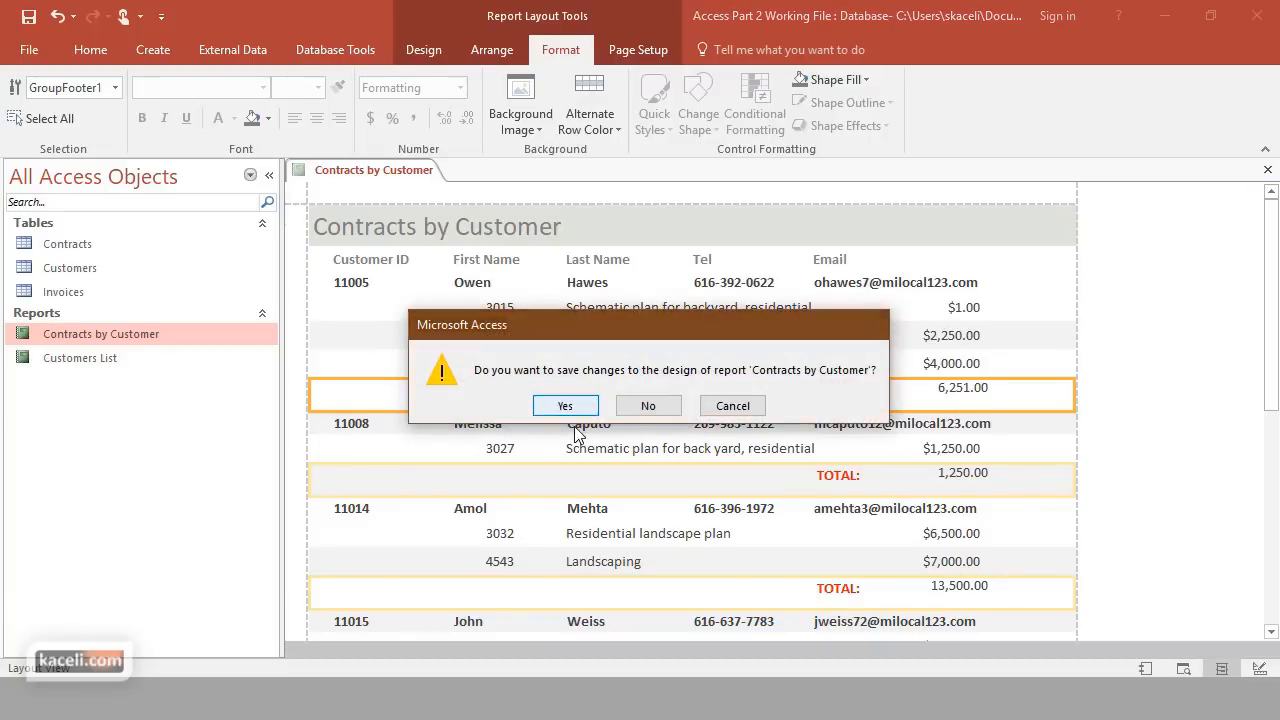
left_click(568, 410)
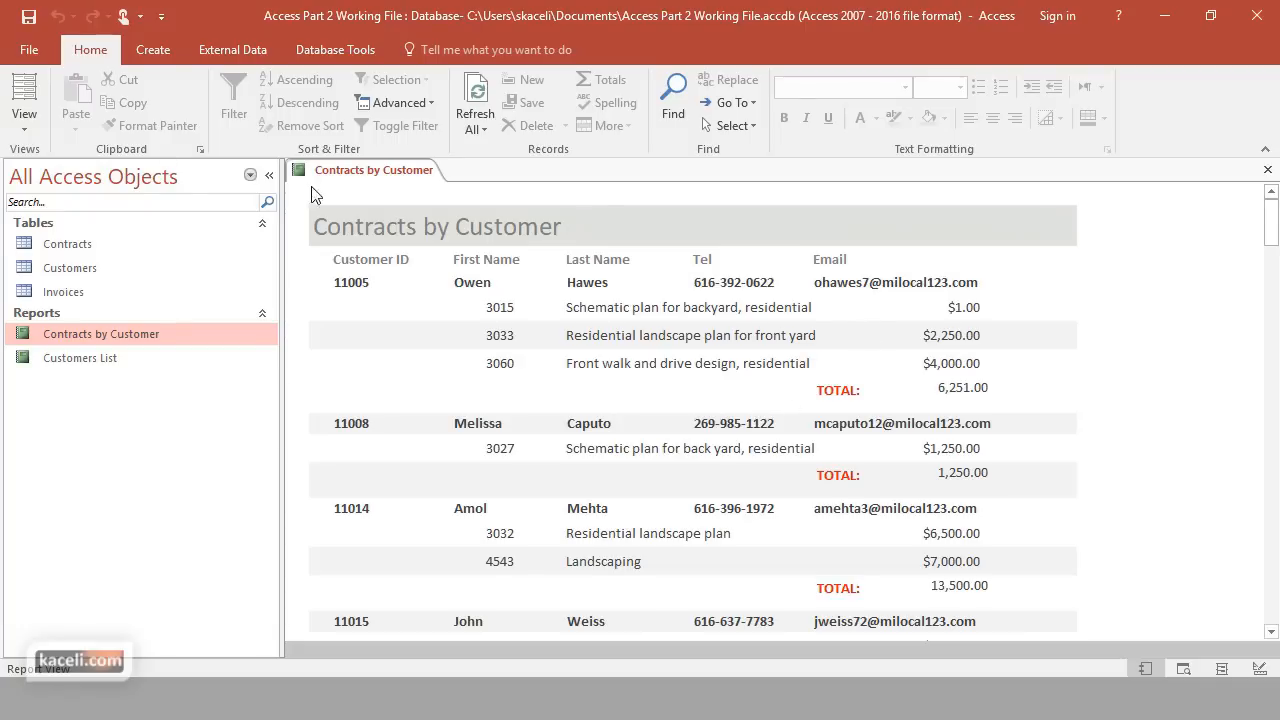
Show Contracts by Customer in Print Preview and examine the first page down to its footer
left_click(24, 120)
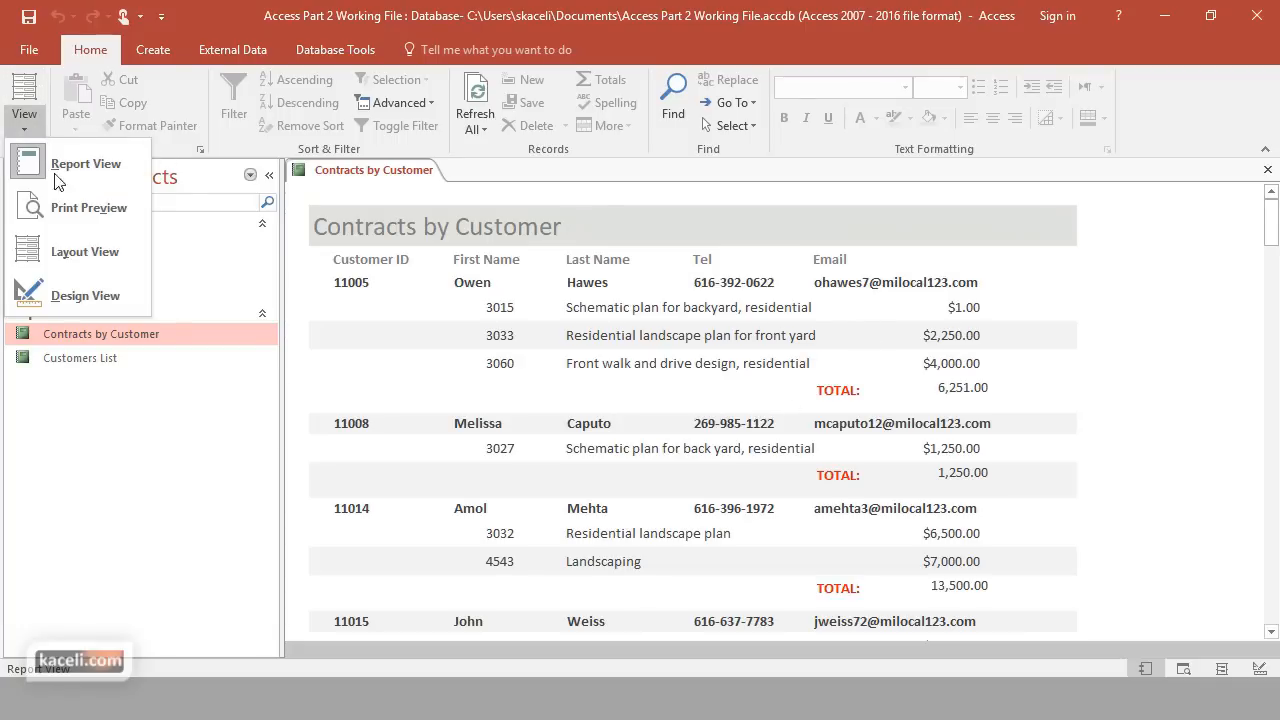
left_click(88, 207)
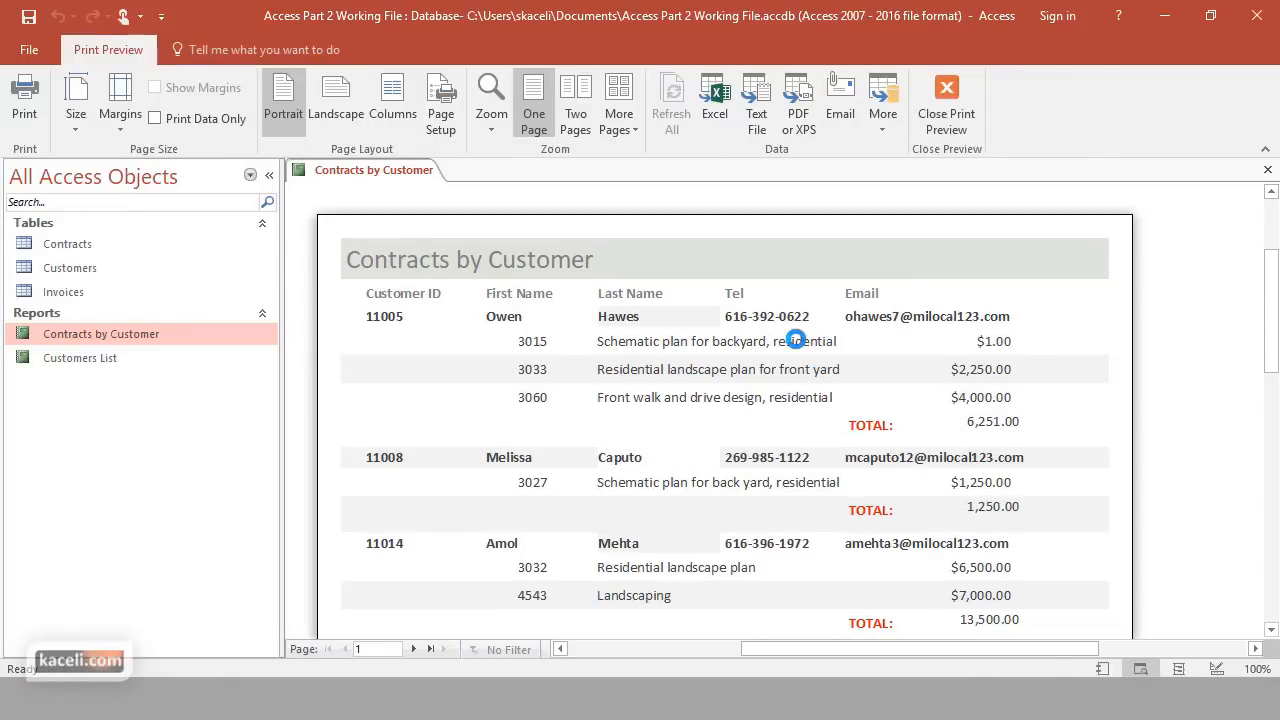
scroll(778, 390, "down", 6)
scroll(778, 392, "down", 9)
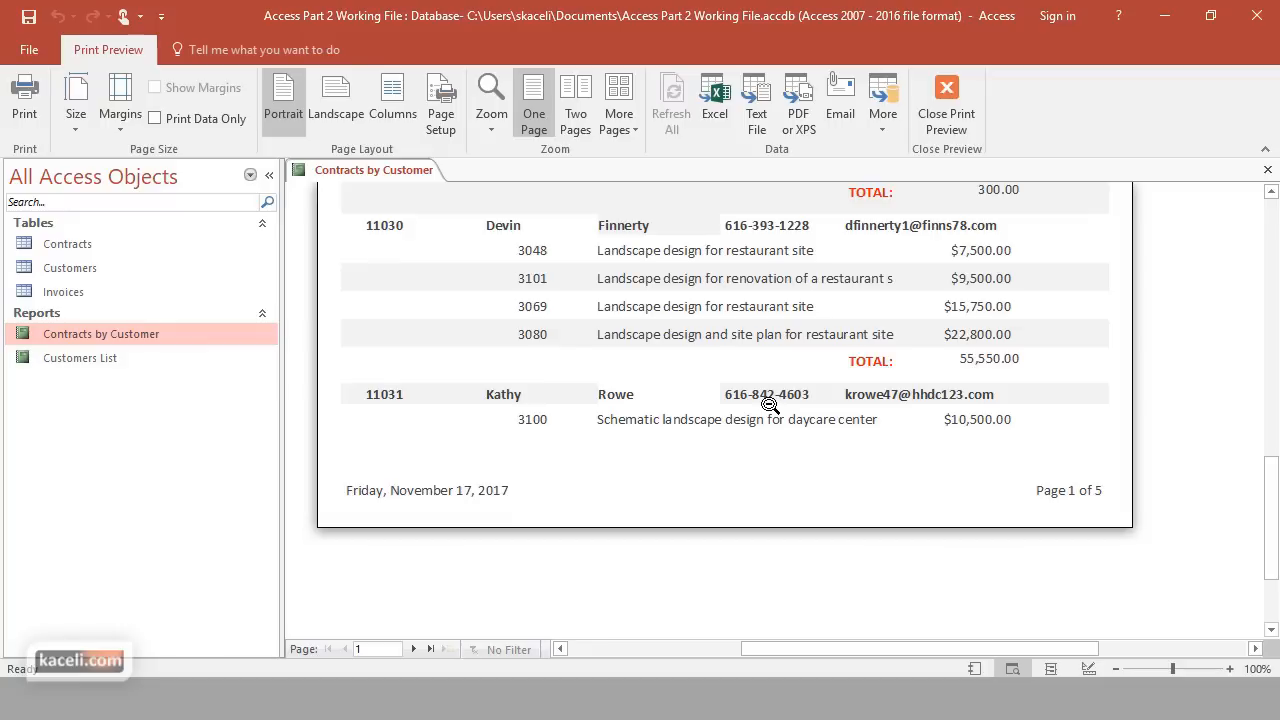